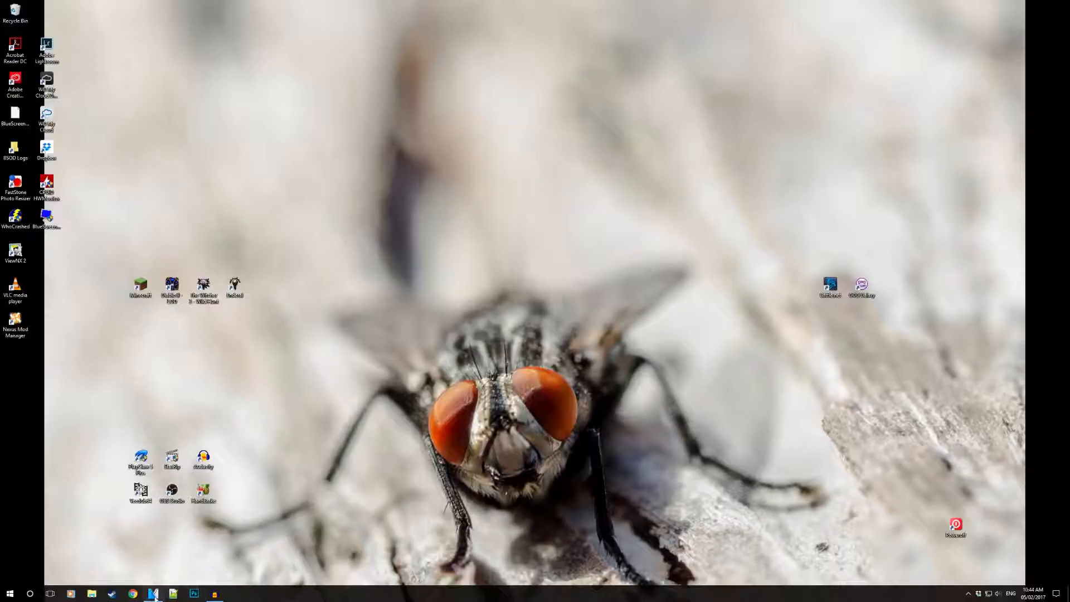
- Switch to VEGAS Pro and enlarge the video preview by moving the divider between the upper panes and the timeline down
{"action": "mouse_move", "coordinate": [153, 594]}
{"action": "left_click", "coordinate": [154, 564]}
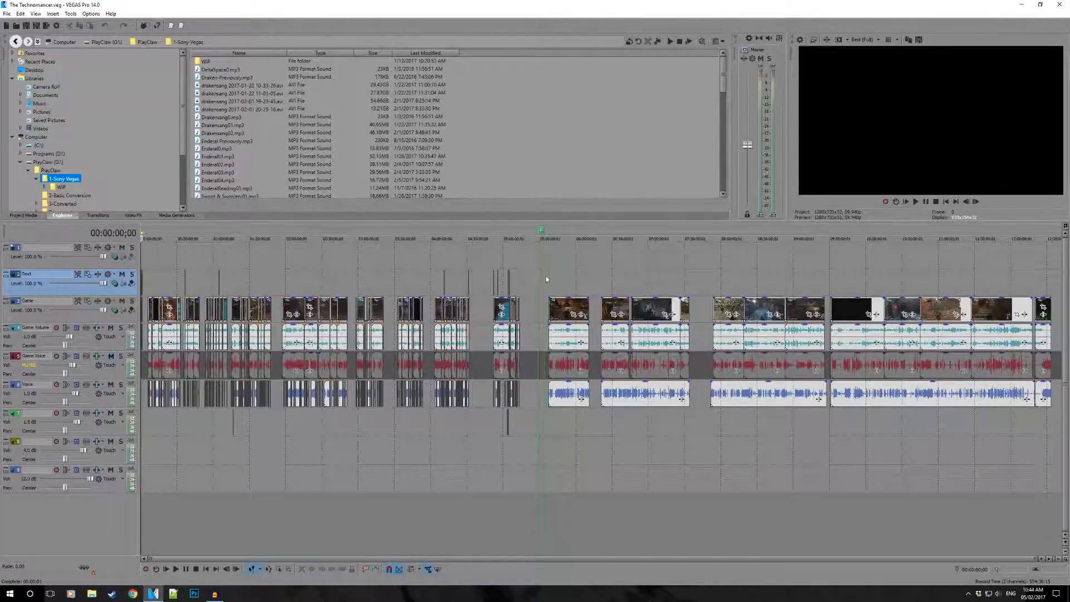
{"action": "left_click", "coordinate": [571, 433]}
{"action": "scroll", "coordinate": [586, 446], "scroll_direction": "up", "scroll_amount": 10}
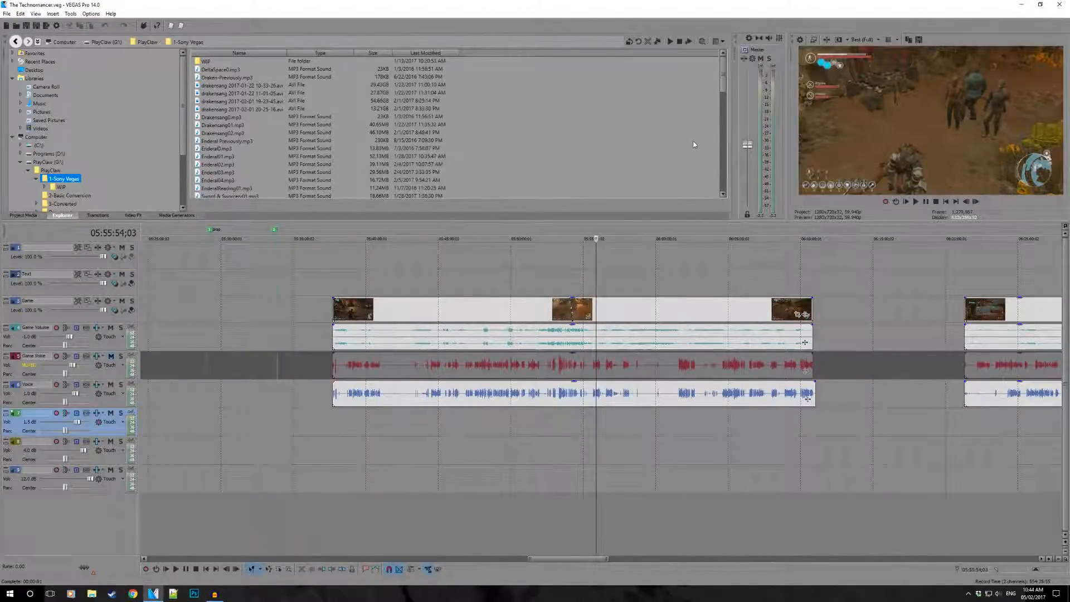
{"action": "scroll", "coordinate": [533, 266], "scroll_direction": "down", "scroll_amount": 3}
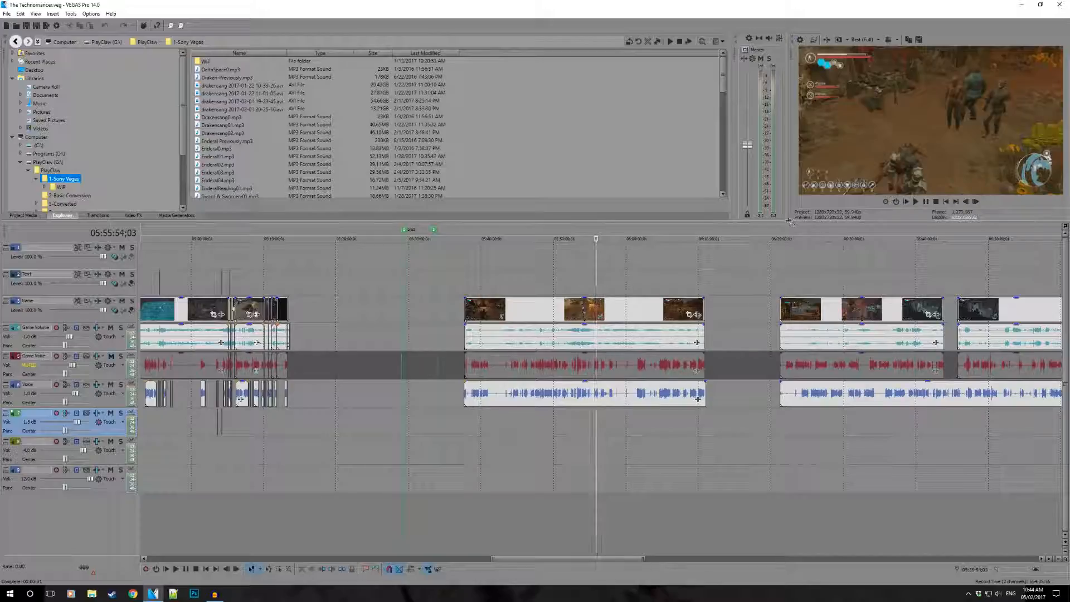
{"action": "left_click_drag", "start_coordinate": [787, 217], "coordinate": [789, 262]}
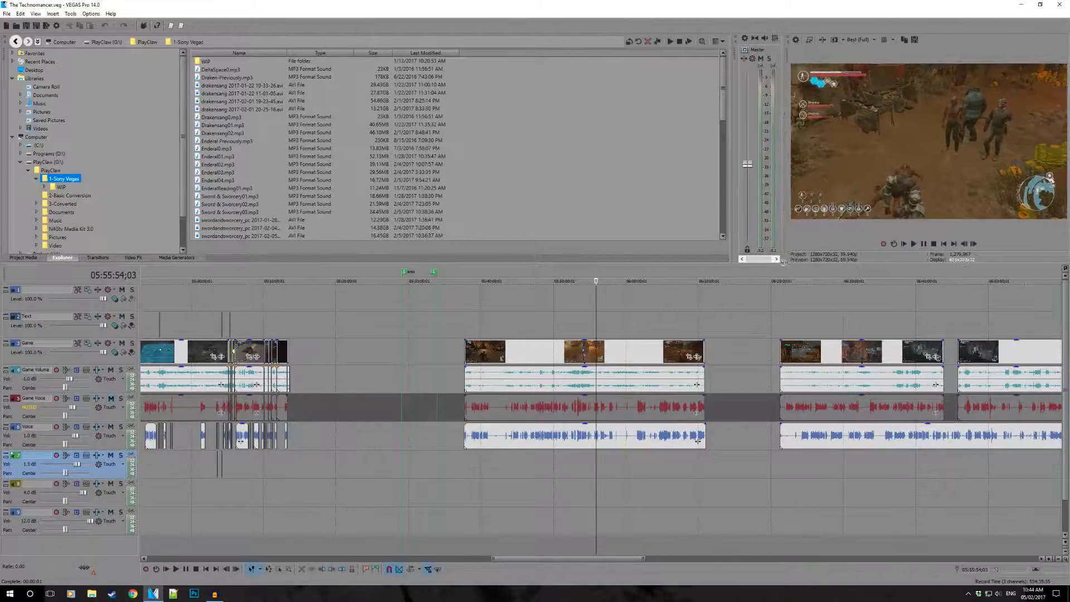
{"action": "left_click", "coordinate": [735, 272]}
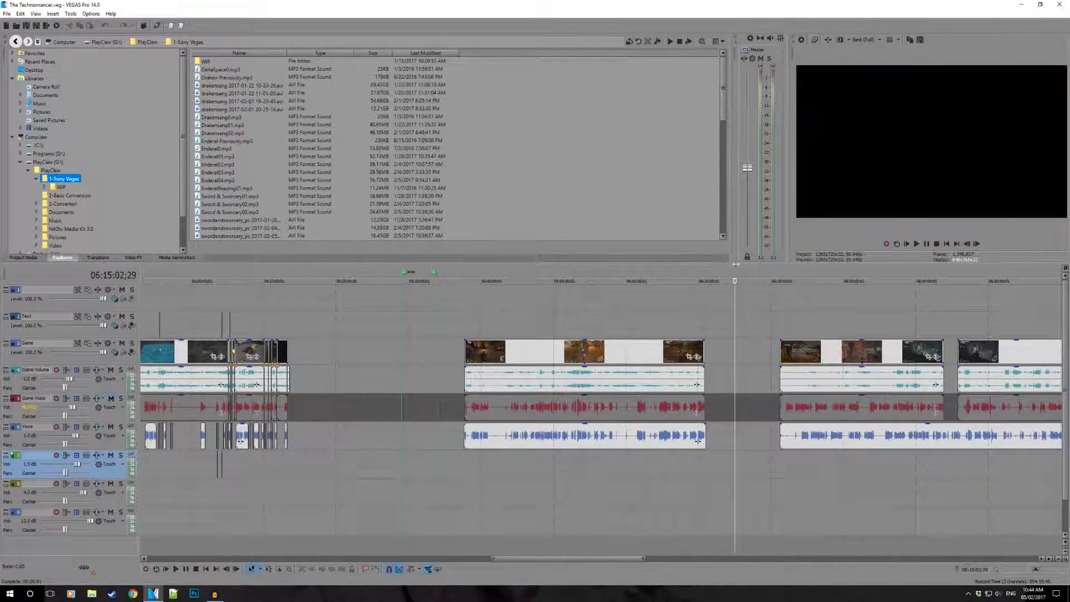
{"action": "left_click_drag", "start_coordinate": [736, 270], "coordinate": [736, 334]}
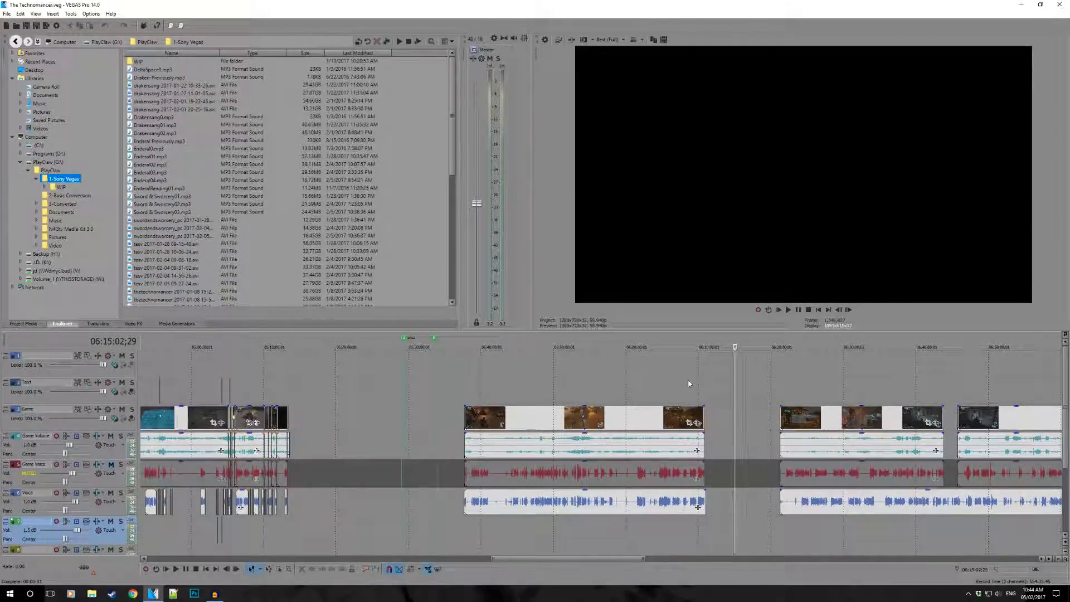
- Place the playhead at the start of the first uncut gameplay clip and select the time range spanning the already edited episodes
{"action": "left_click", "coordinate": [470, 396]}
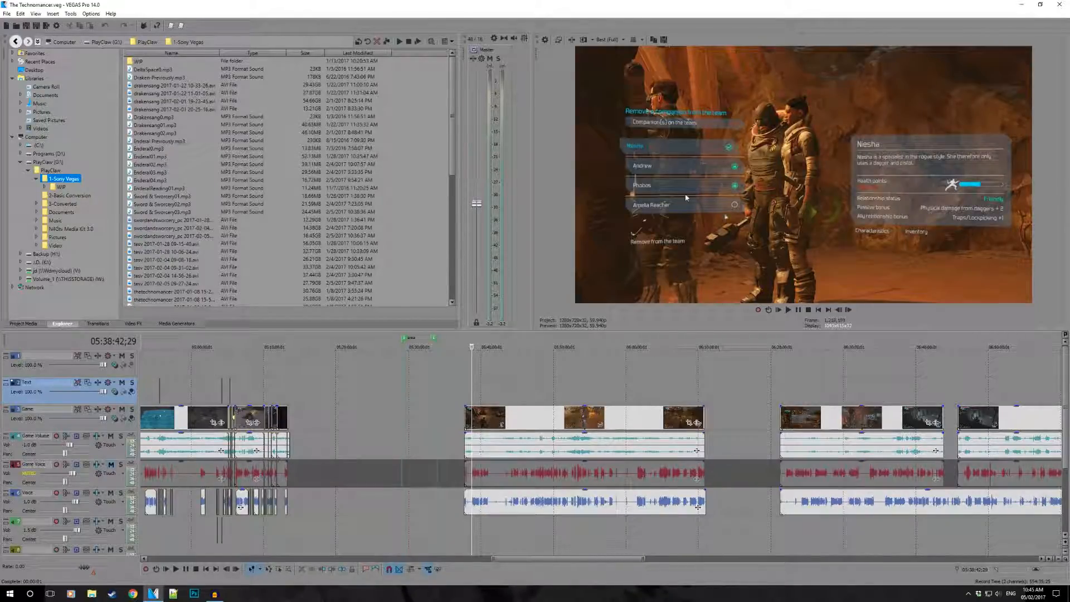
{"action": "left_click", "coordinate": [465, 395]}
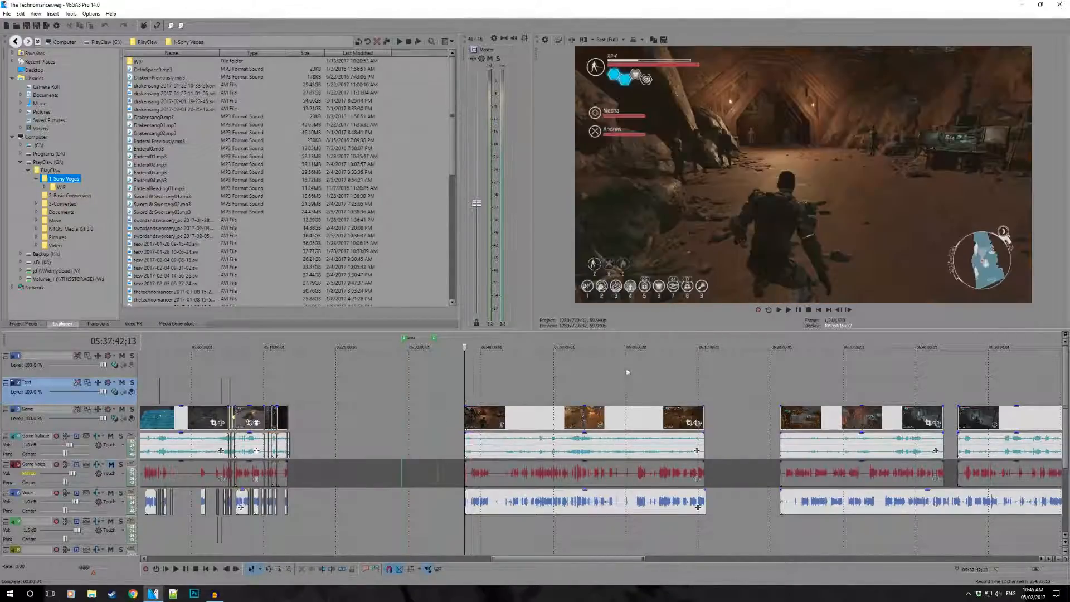
{"action": "scroll", "coordinate": [724, 396], "scroll_direction": "down", "scroll_amount": 5}
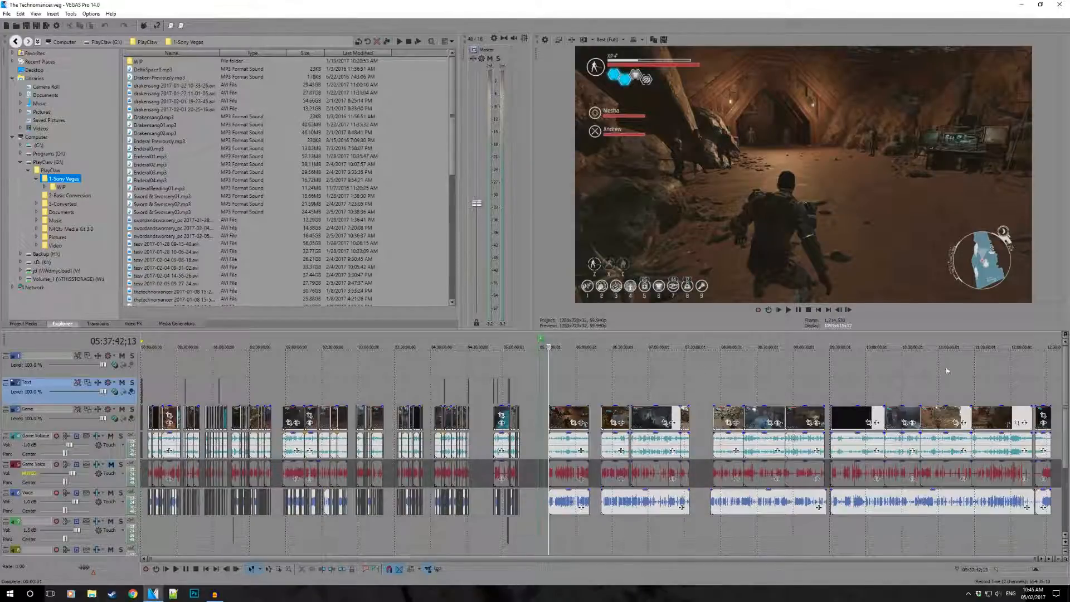
{"action": "left_click_drag", "start_coordinate": [148, 374], "coordinate": [522, 387]}
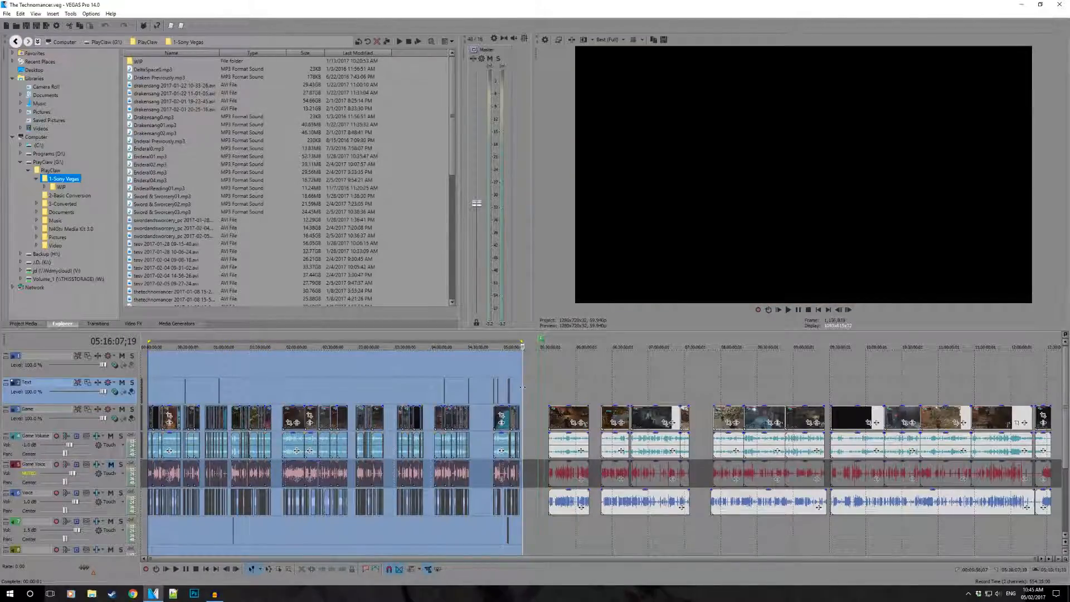
- Play the logo intro at the start of the last edited episode
{"action": "left_click", "coordinate": [494, 359]}
{"action": "scroll", "coordinate": [555, 412], "scroll_direction": "up", "scroll_amount": 10}
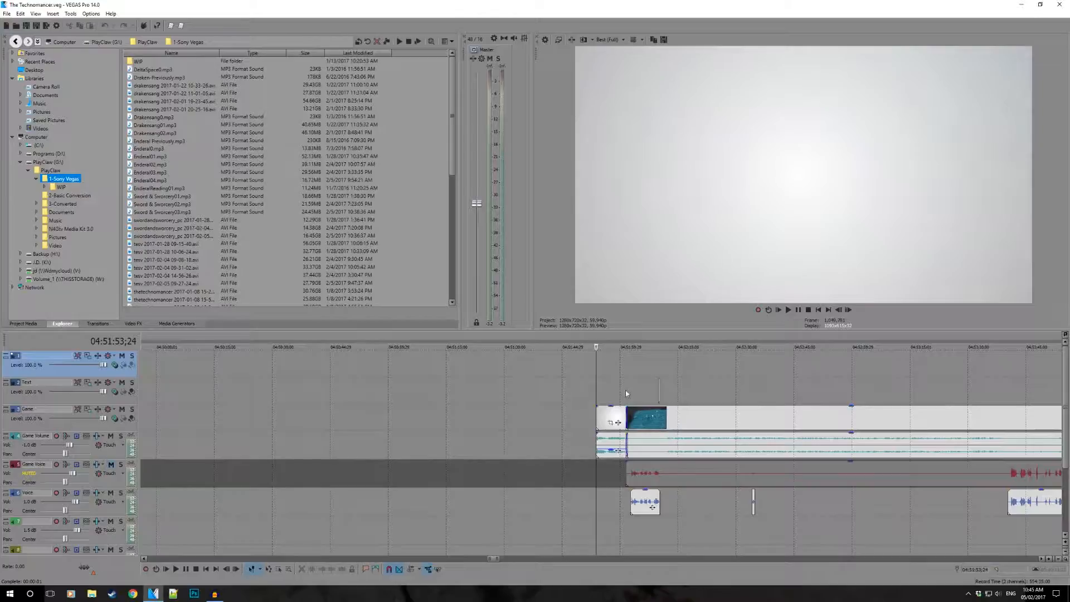
{"action": "left_click", "coordinate": [626, 394]}
{"action": "left_click", "coordinate": [608, 392]}
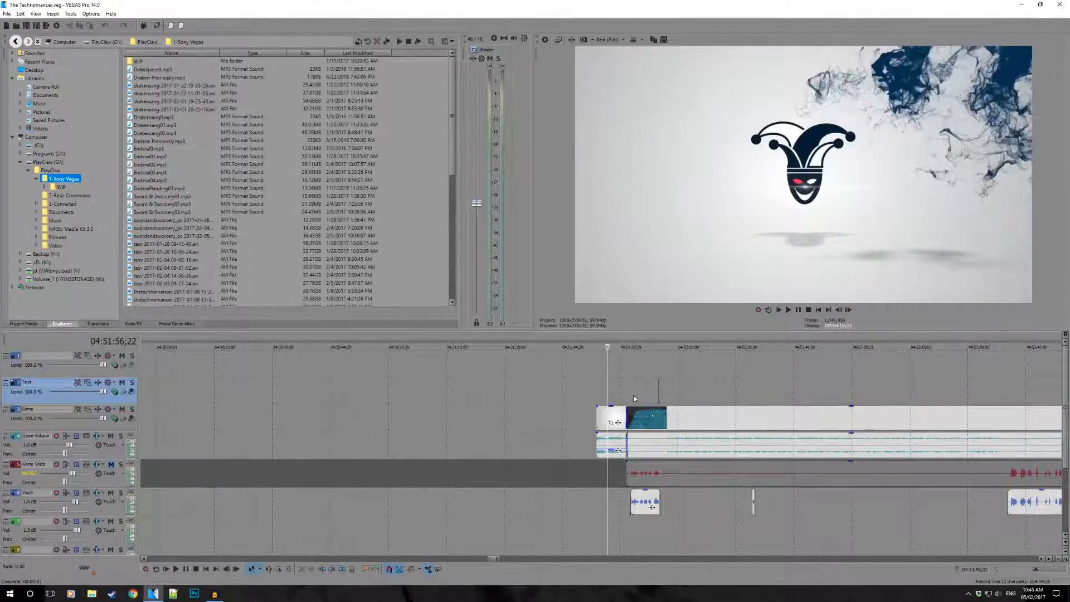
{"action": "key", "text": "space"}
- Play the passage around the end of the first voice event in the last edited episode, then stop playback
{"action": "scroll", "coordinate": [641, 412], "scroll_direction": "up", "scroll_amount": 4}
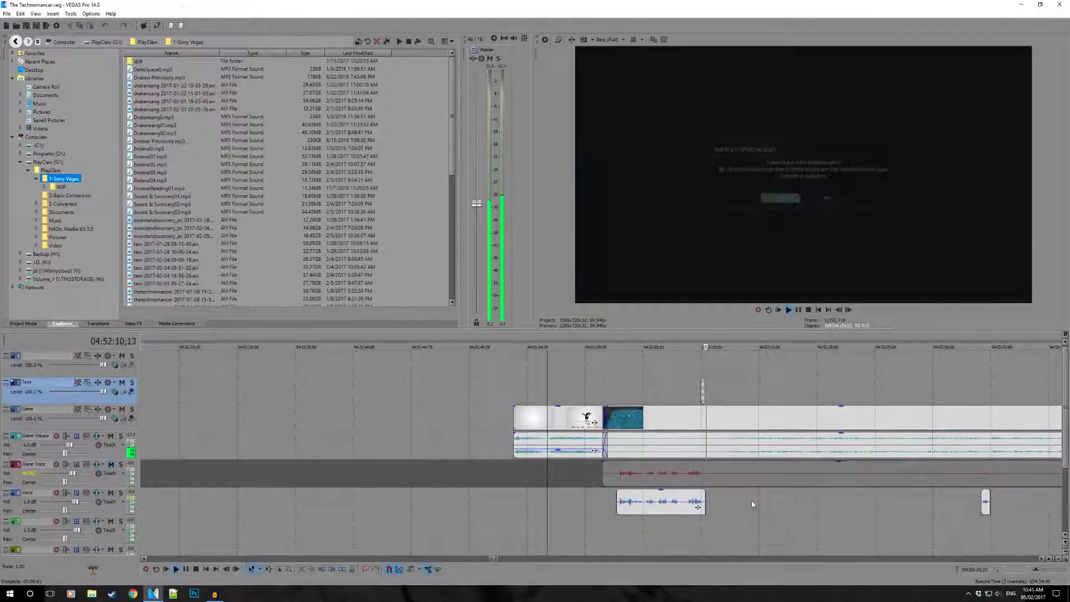
{"action": "left_click", "coordinate": [697, 369]}
{"action": "key", "text": "space"}
{"action": "key", "text": "space"}
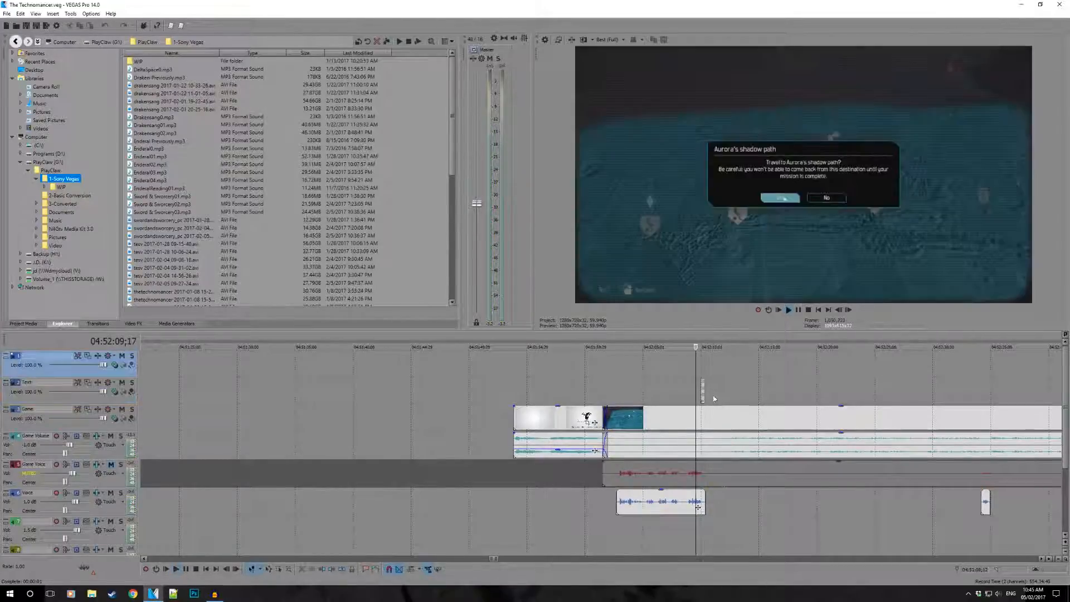
{"action": "scroll", "coordinate": [652, 423], "scroll_direction": "down", "scroll_amount": 3}
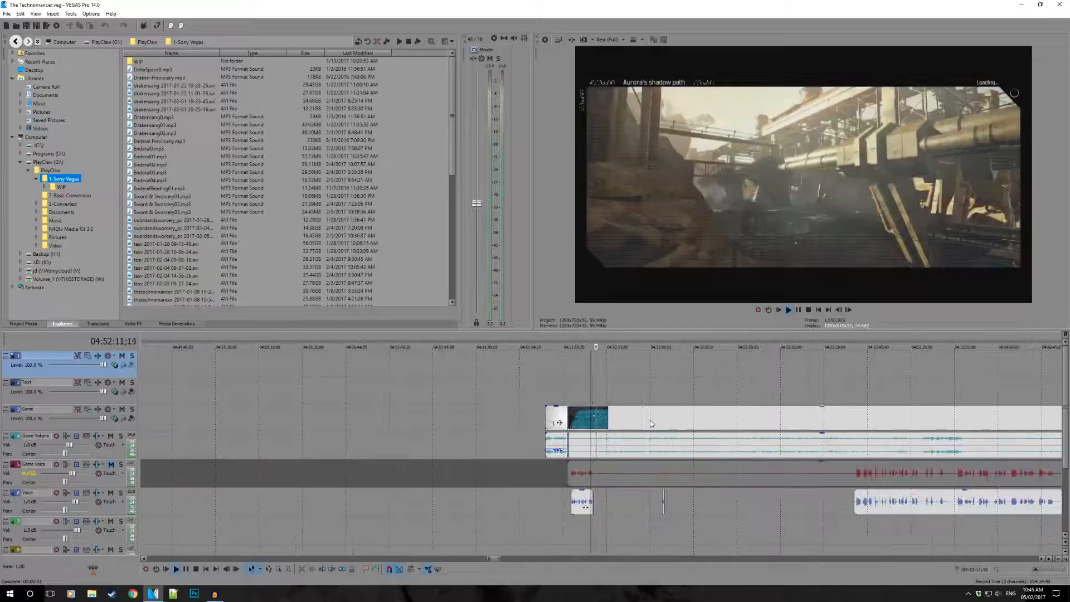
{"action": "key", "text": "space"}
{"action": "scroll", "coordinate": [657, 425], "scroll_direction": "down", "scroll_amount": 6}
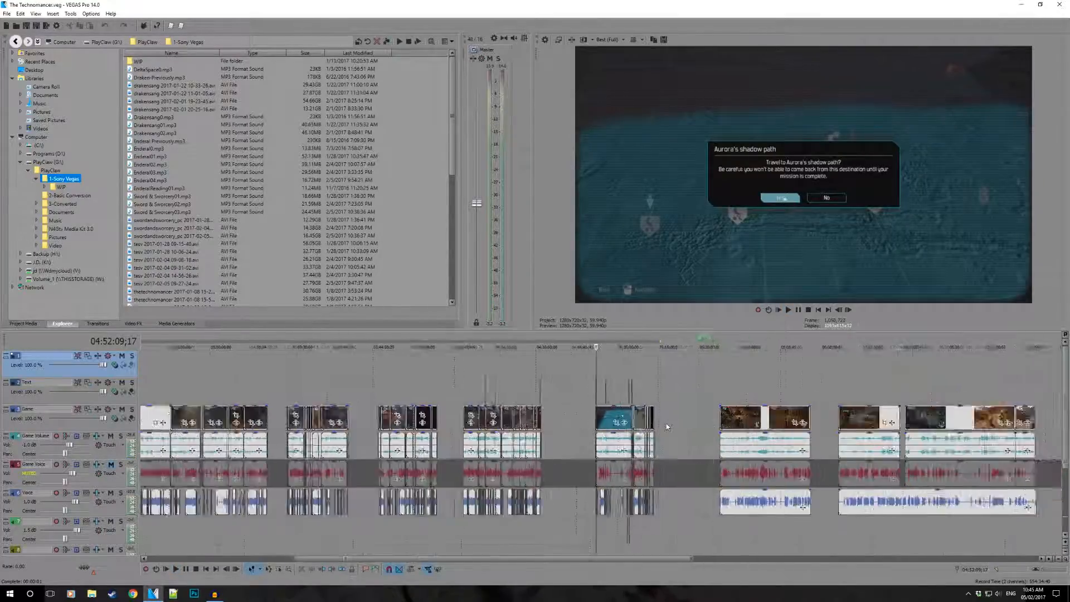
- Align the Voice event with the Game Voice event at the start of the first uncut clip, using a matching waveform peak
{"action": "scroll", "coordinate": [667, 427], "scroll_direction": "down", "scroll_amount": 1}
{"action": "left_click", "coordinate": [678, 370]}
{"action": "scroll", "coordinate": [731, 435], "scroll_direction": "up", "scroll_amount": 7}
{"action": "scroll", "coordinate": [742, 446], "scroll_direction": "up", "scroll_amount": 6}
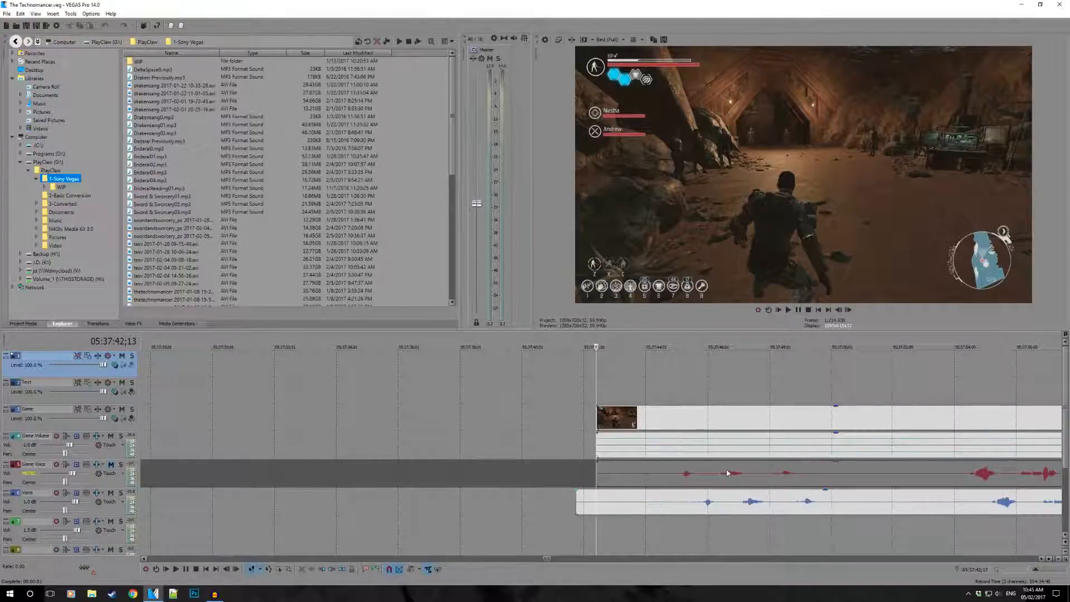
{"action": "left_click", "coordinate": [727, 473]}
{"action": "scroll", "coordinate": [675, 505], "scroll_direction": "up", "scroll_amount": 3}
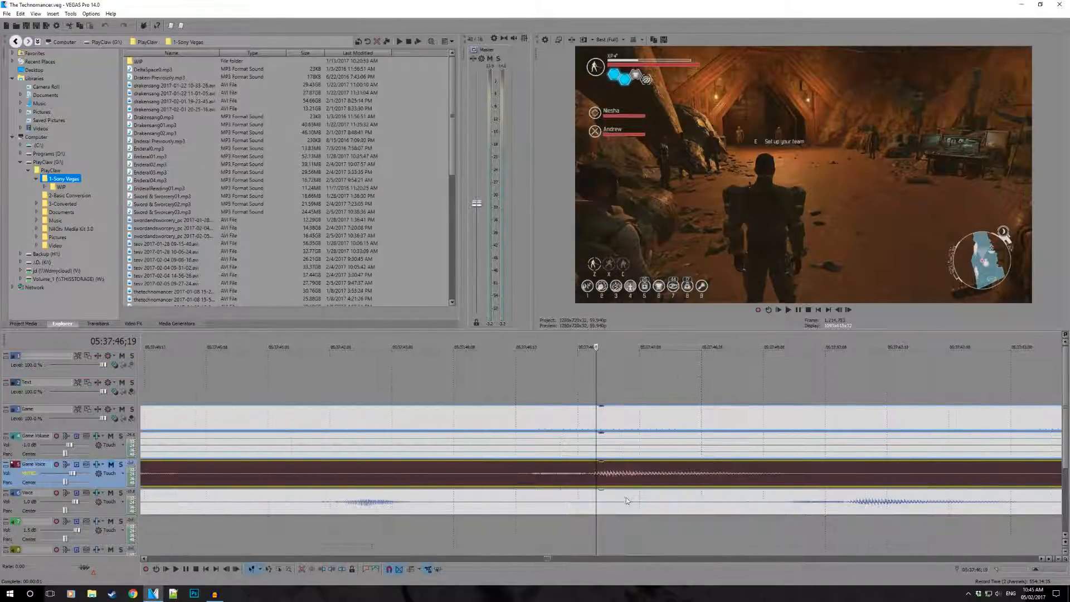
{"action": "left_click", "coordinate": [908, 508]}
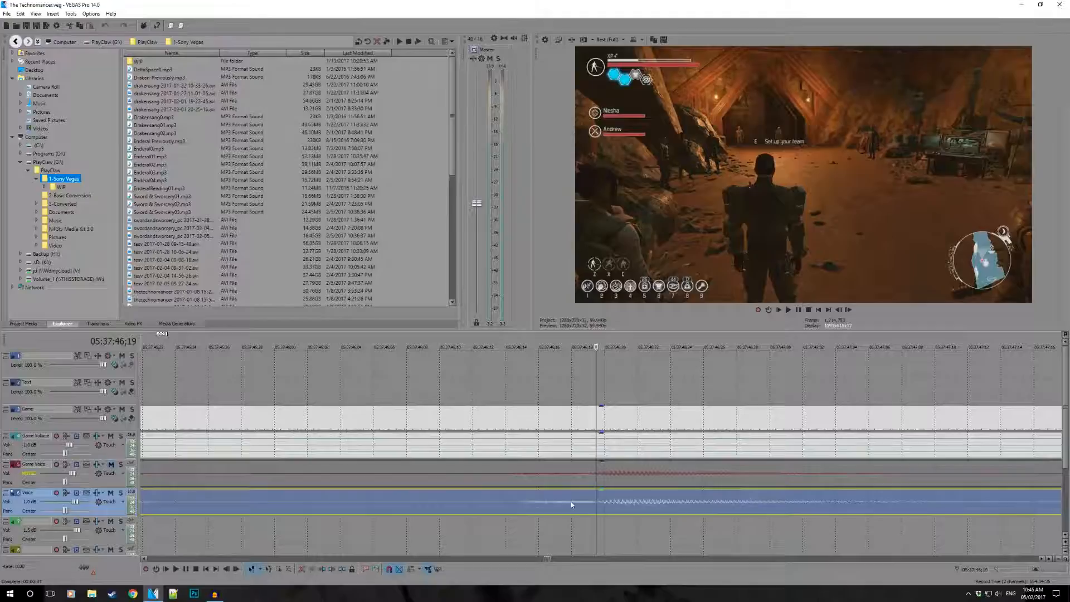
- Trim the Voice event's start back towards the gameplay clip's start and check its waveform against the Game Voice waveform
{"action": "scroll", "coordinate": [592, 501], "scroll_direction": "down", "scroll_amount": 8}
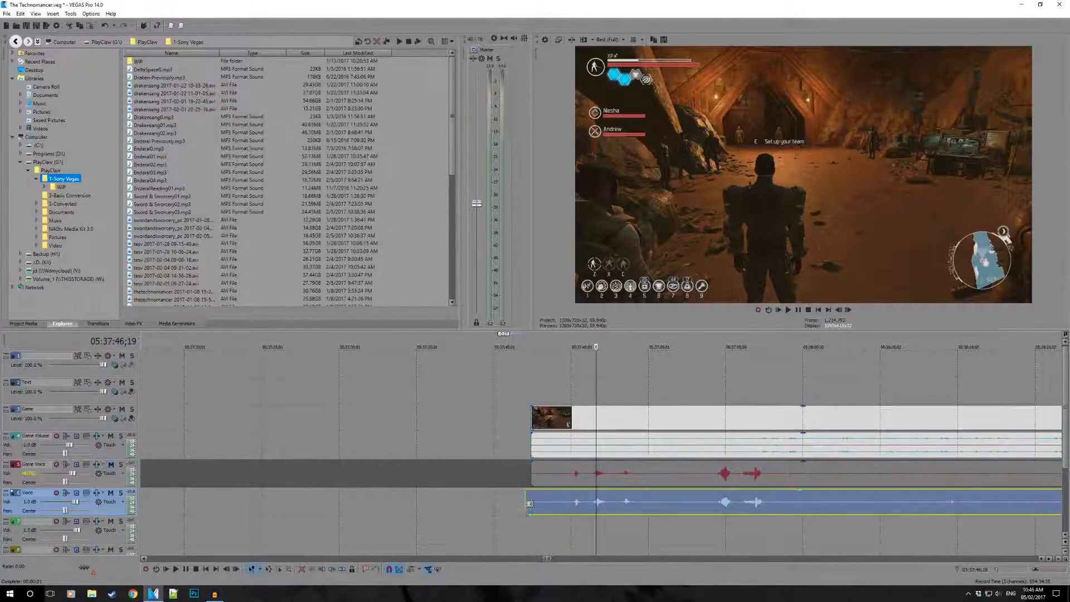
{"action": "scroll", "coordinate": [650, 398], "scroll_direction": "down", "scroll_amount": 6}
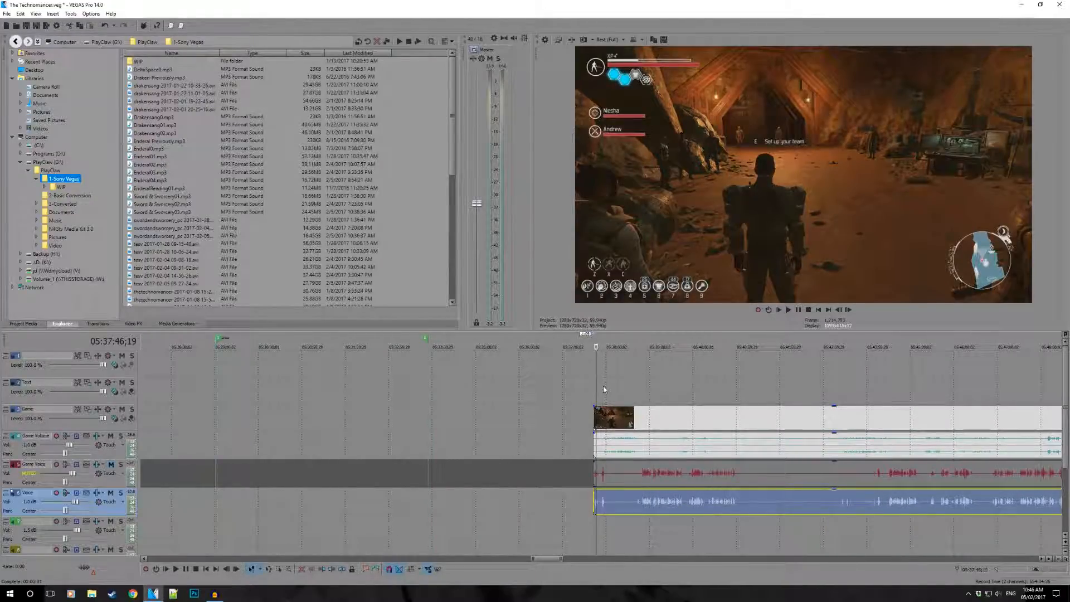
{"action": "scroll", "coordinate": [603, 389], "scroll_direction": "down", "scroll_amount": 4}
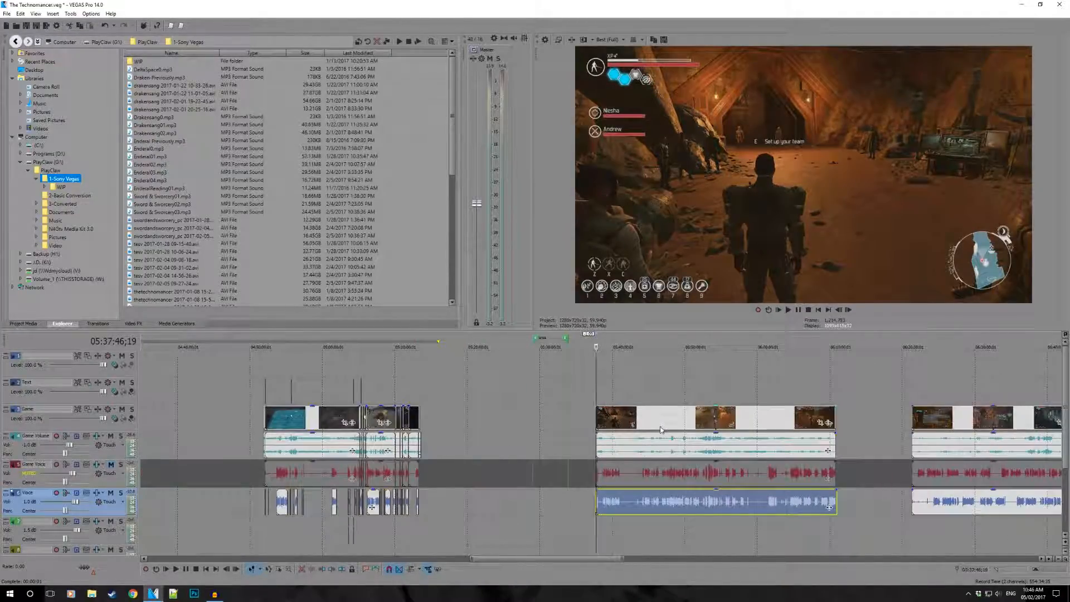
{"action": "scroll", "coordinate": [660, 429], "scroll_direction": "up", "scroll_amount": 3}
{"action": "scroll", "coordinate": [661, 424], "scroll_direction": "down", "scroll_amount": 3}
{"action": "scroll", "coordinate": [669, 506], "scroll_direction": "up", "scroll_amount": 13}
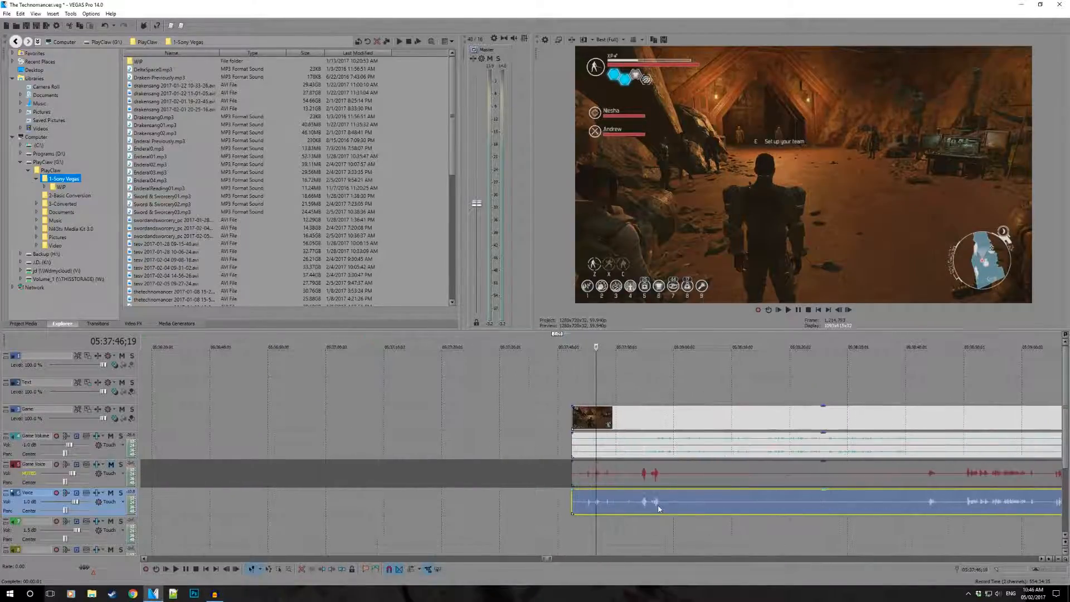
{"action": "scroll", "coordinate": [601, 509], "scroll_direction": "up", "scroll_amount": 5}
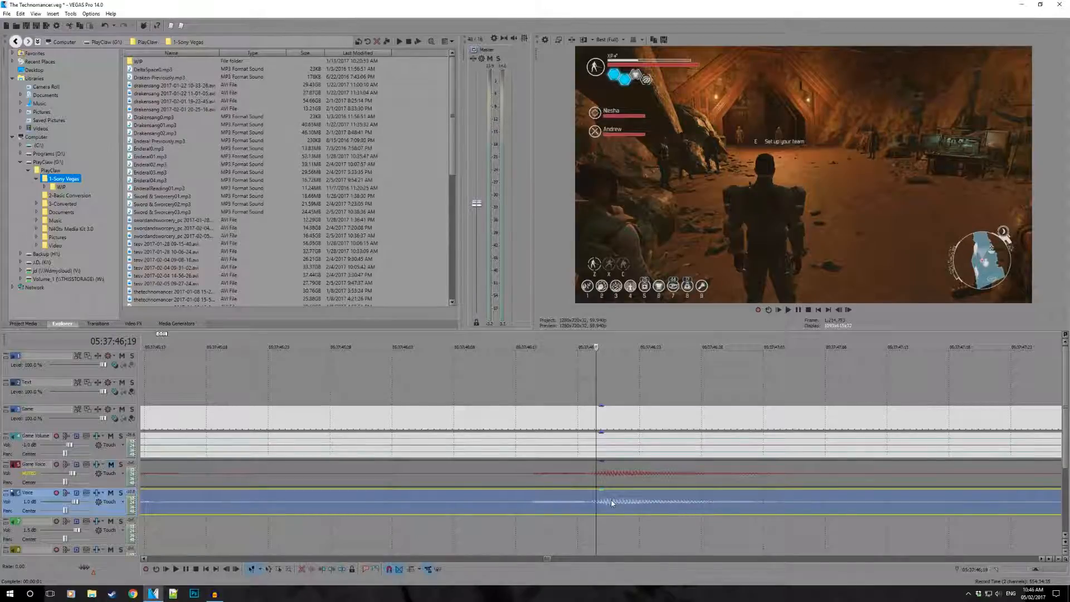
{"action": "scroll", "coordinate": [612, 502], "scroll_direction": "up", "scroll_amount": 3}
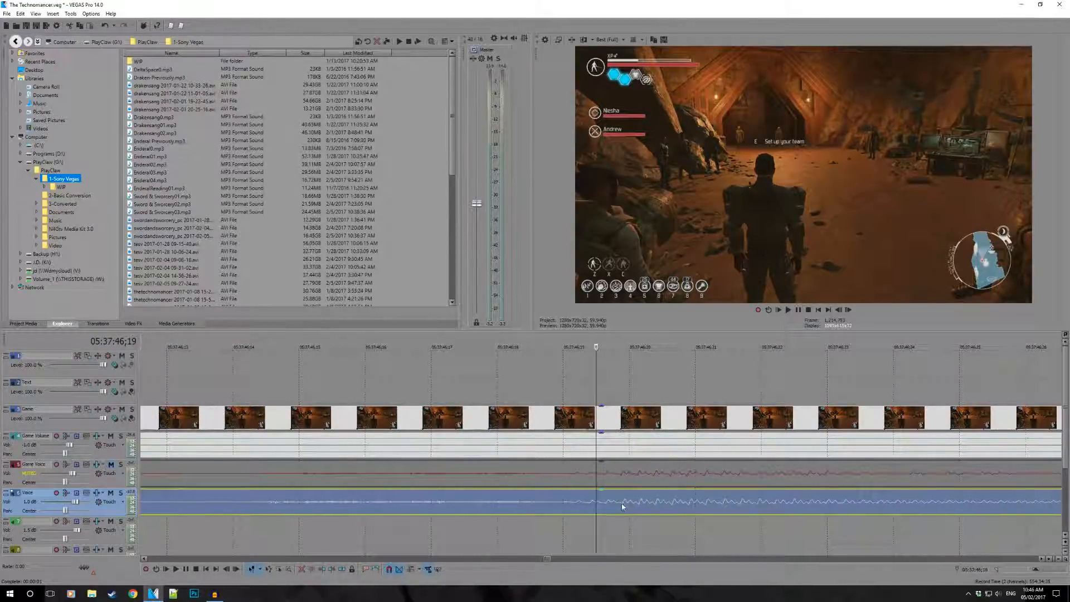
{"action": "scroll", "coordinate": [622, 504], "scroll_direction": "down", "scroll_amount": 3}
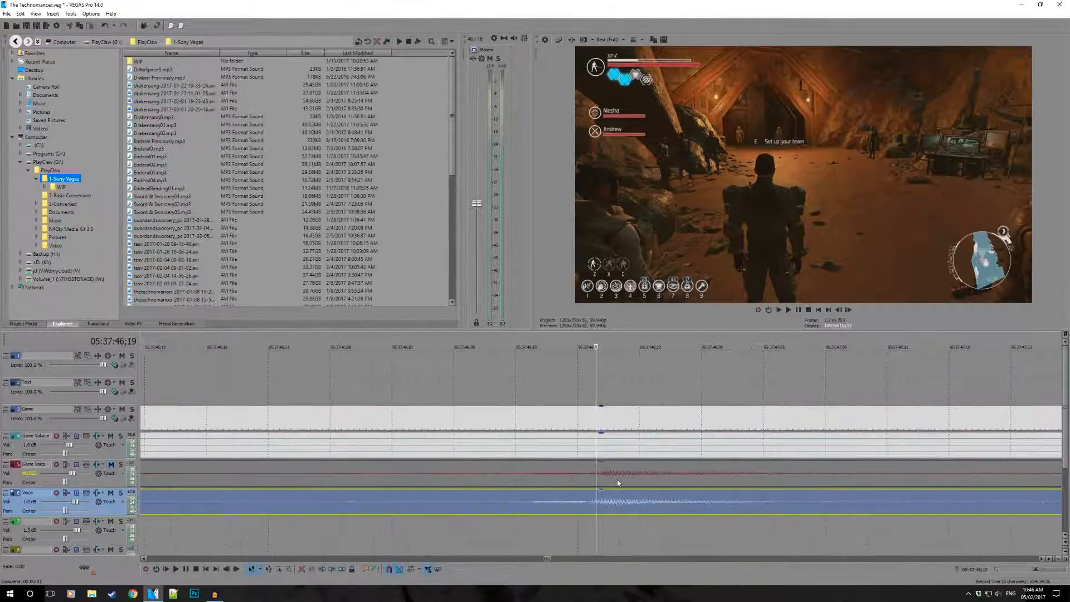
- Trim the Voice event's remaining overhang flush with the gameplay clip's start and play the opening seconds
{"action": "scroll", "coordinate": [617, 483], "scroll_direction": "down", "scroll_amount": 5}
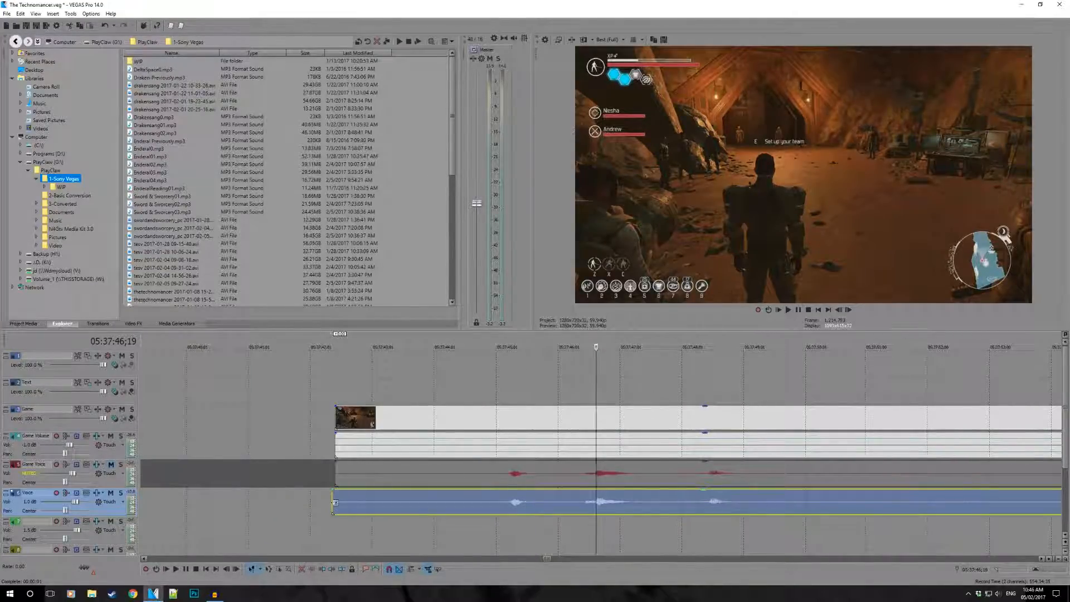
{"action": "left_click", "coordinate": [404, 501]}
{"action": "key", "text": "space"}
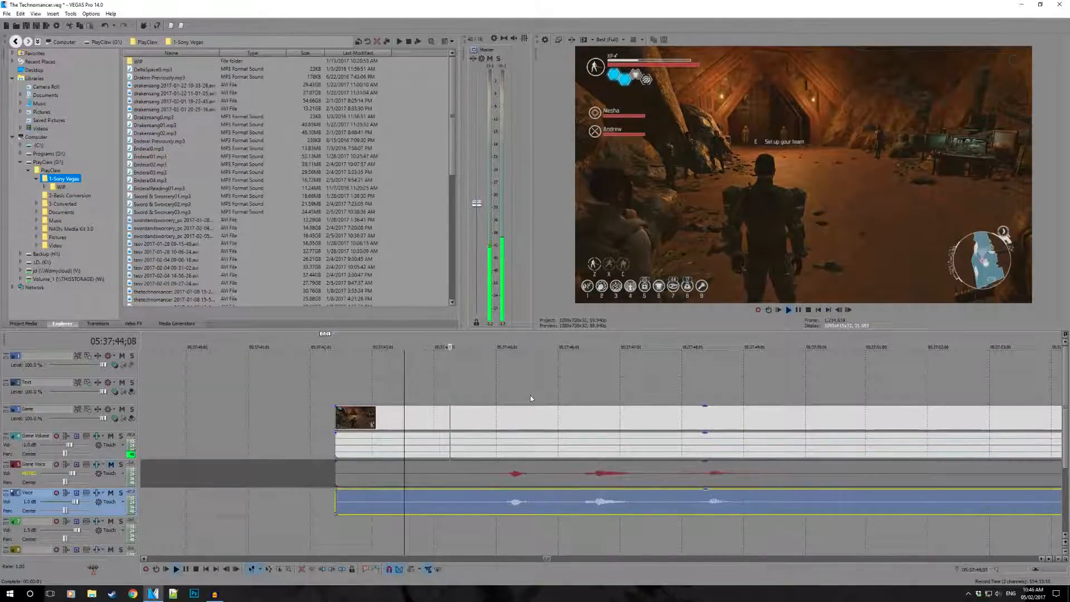
{"action": "key", "text": "space"}
- Examine the quiet stretch after the first spoken lines on the Voice track around 05:38:01;22
{"action": "scroll", "coordinate": [494, 440], "scroll_direction": "down", "scroll_amount": 3}
{"action": "scroll", "coordinate": [494, 442], "scroll_direction": "down", "scroll_amount": 2}
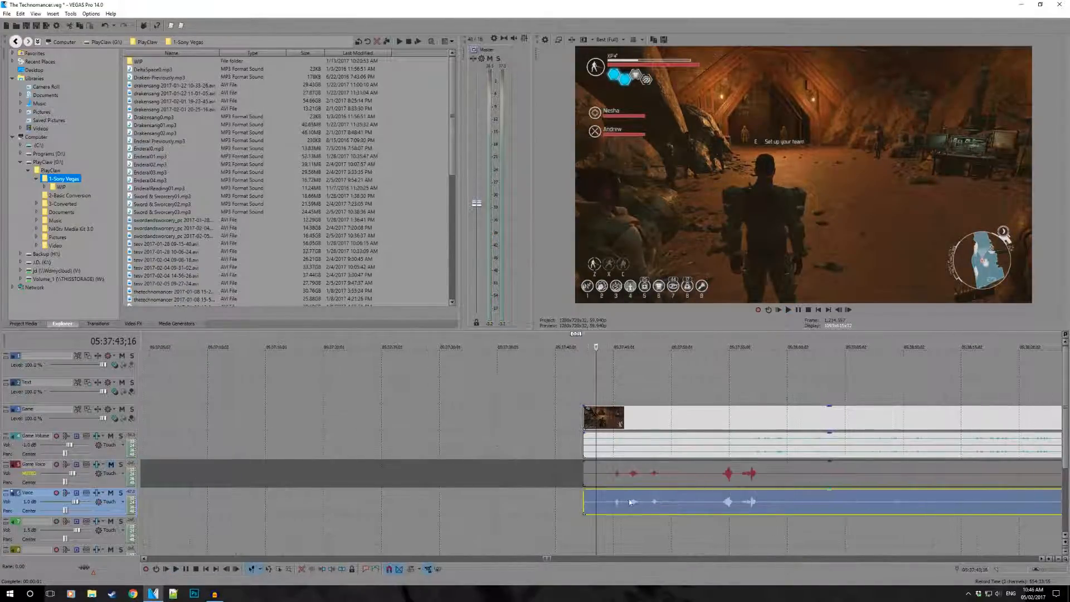
{"action": "left_click", "coordinate": [806, 508]}
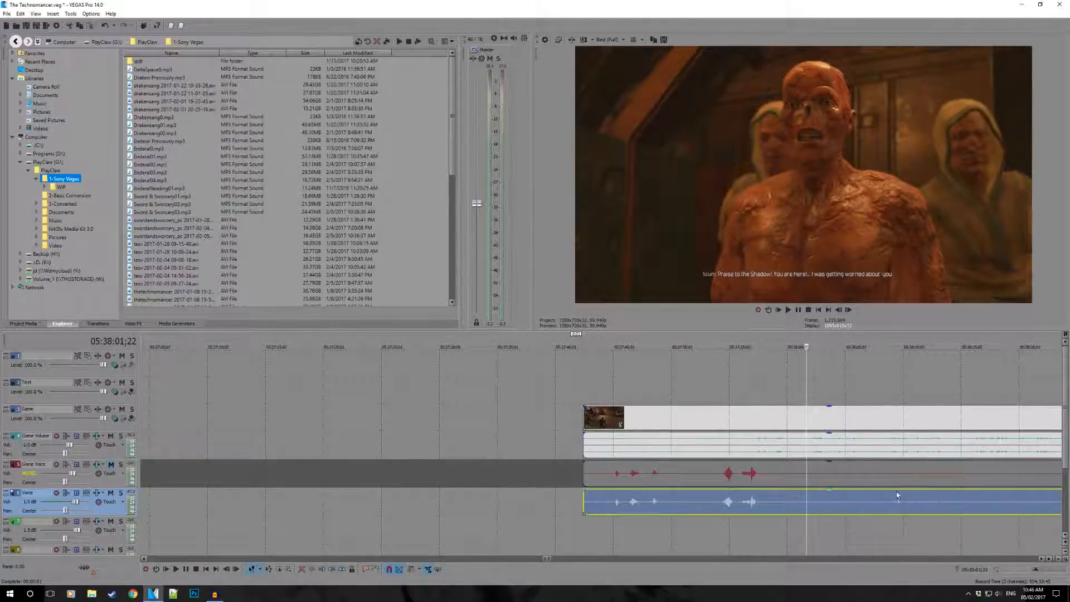
{"action": "scroll", "coordinate": [851, 506], "scroll_direction": "down", "scroll_amount": 3}
{"action": "scroll", "coordinate": [650, 483], "scroll_direction": "up", "scroll_amount": 3}
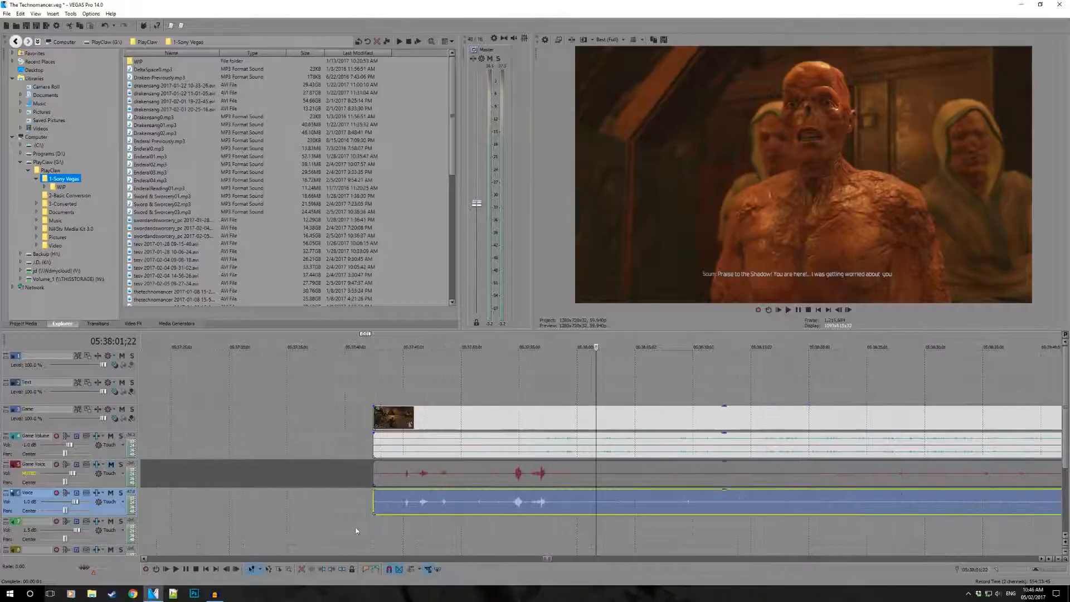
- View the running voice recording in Audacity, then return to VEGAS Pro with the playhead at the uncut gameplay clip's start
{"action": "left_click", "coordinate": [220, 592]}
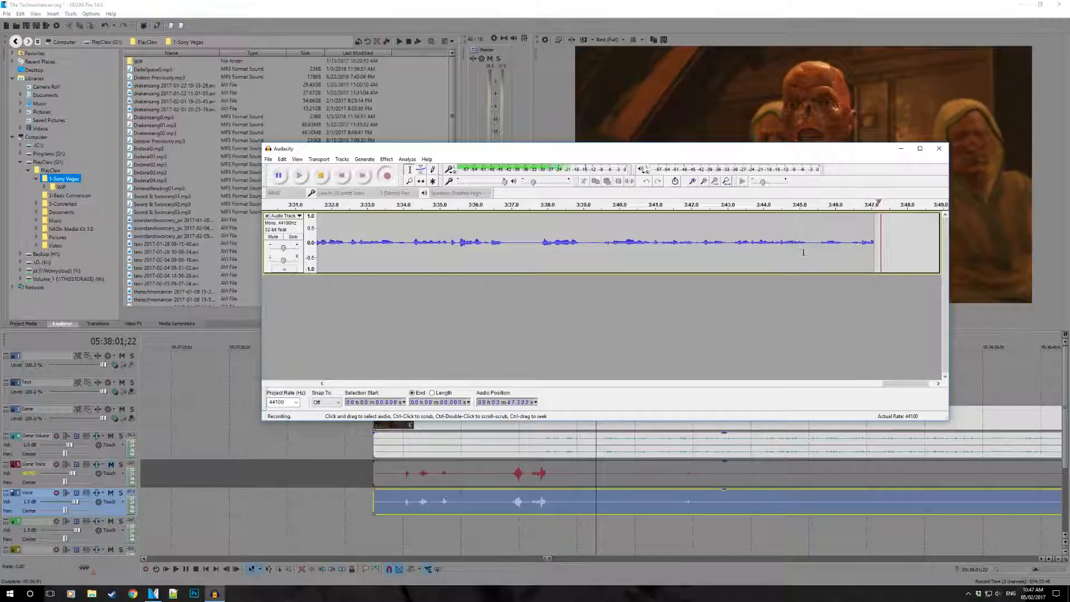
{"action": "left_click", "coordinate": [899, 151]}
{"action": "left_click", "coordinate": [375, 372]}
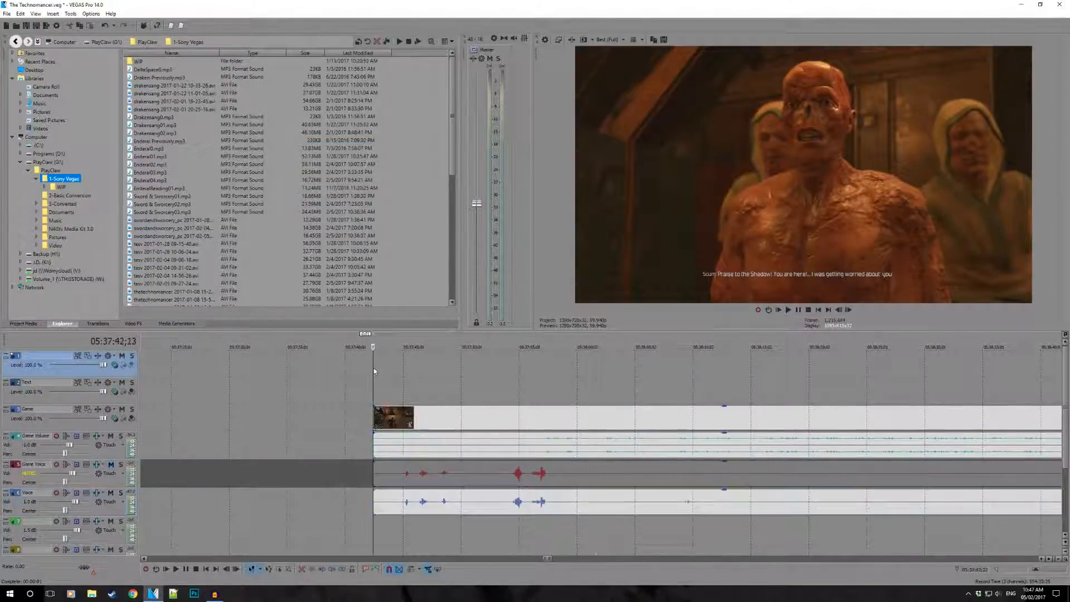
- Select the Game Voice event of the first uncut clip with the playhead at 05:37:47;13
{"action": "scroll", "coordinate": [609, 413], "scroll_direction": "up", "scroll_amount": 2}
{"action": "scroll", "coordinate": [612, 416], "scroll_direction": "down", "scroll_amount": 5}
{"action": "scroll", "coordinate": [678, 469], "scroll_direction": "up", "scroll_amount": 3}
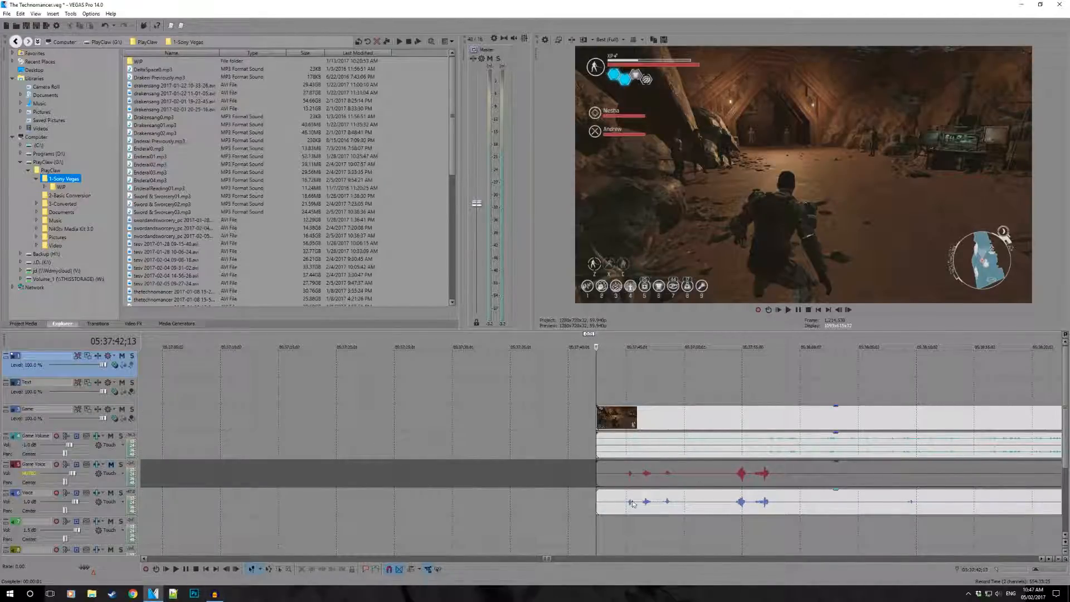
{"action": "left_click", "coordinate": [655, 467]}
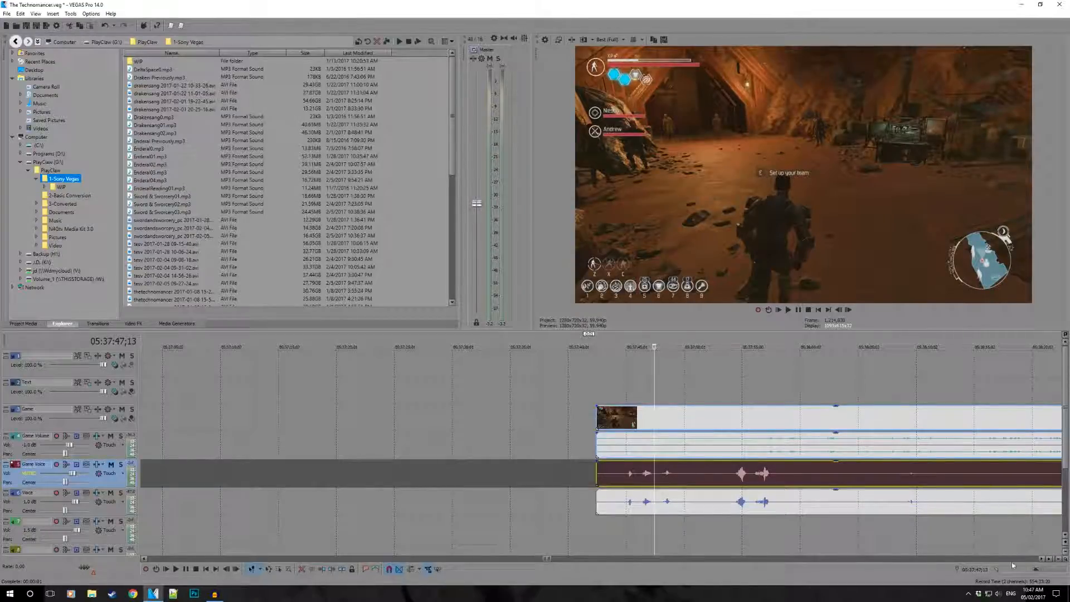
- View the PlayClaw 5 recorder's main window from the system tray, then close it
{"action": "left_click", "coordinate": [969, 594]}
{"action": "left_click", "coordinate": [993, 527]}
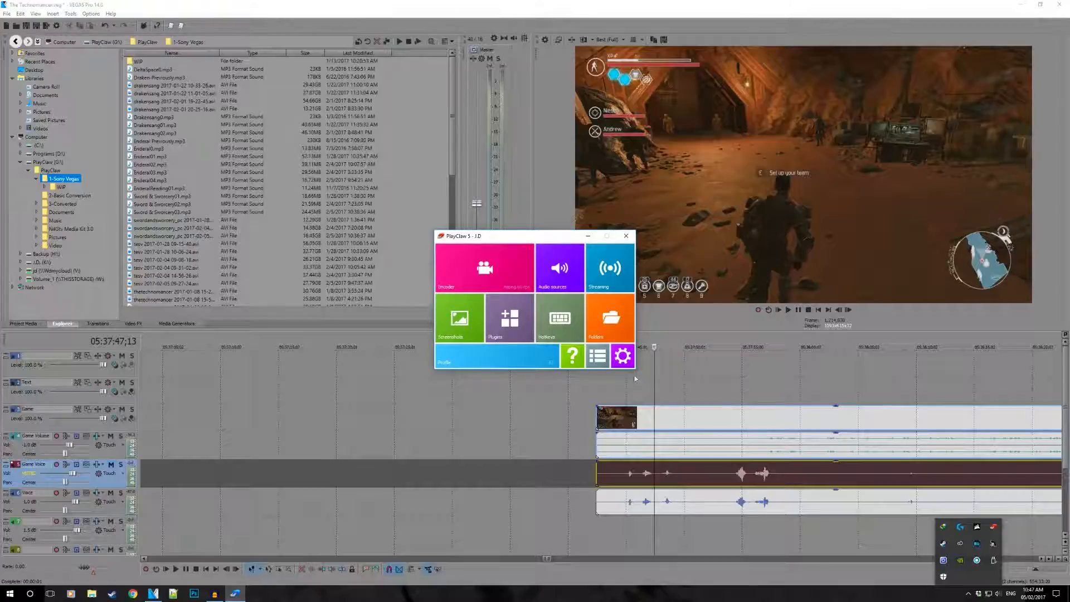
{"action": "left_click", "coordinate": [626, 236]}
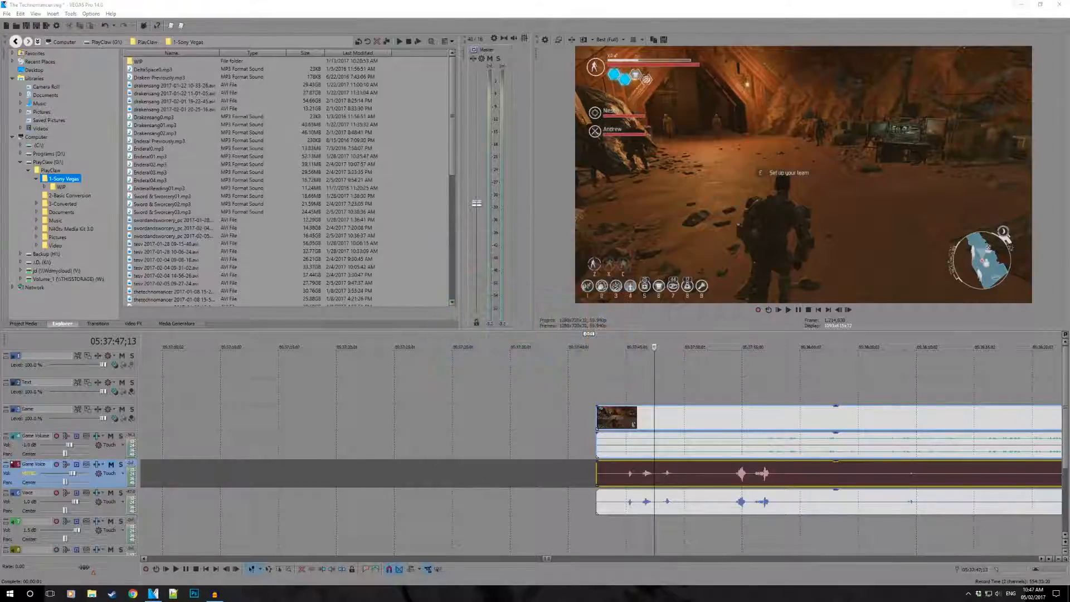
- Show the desktop and look over the recording software shortcuts, such as PlayClaw 5, OBS Studio and Audacity
{"action": "left_click", "coordinate": [1029, 6]}
{"action": "left_click_drag", "start_coordinate": [614, 172], "coordinate": [489, 244]}
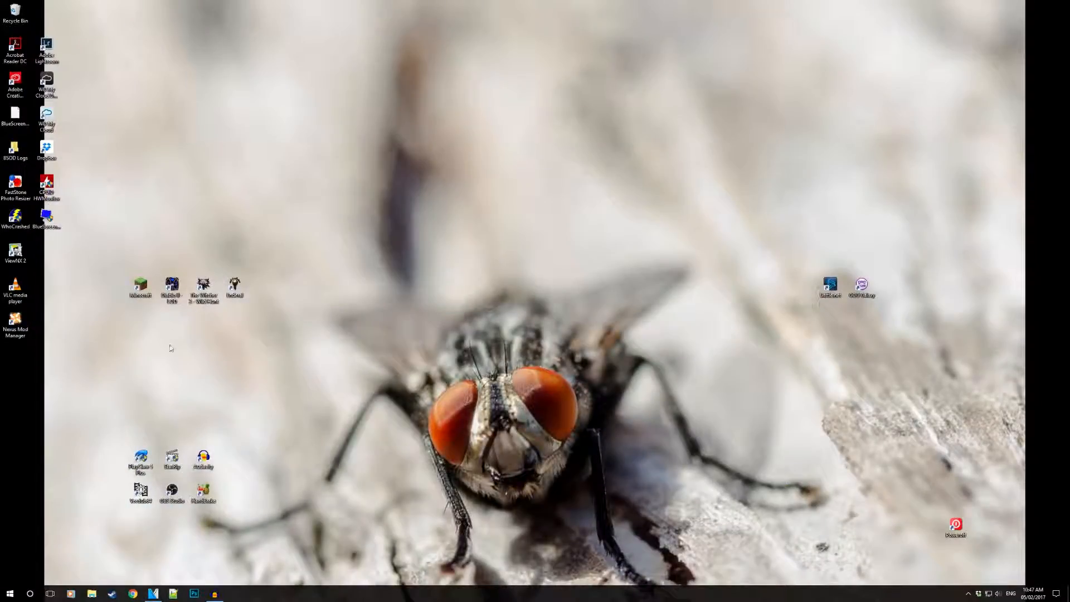
{"action": "double_click", "coordinate": [149, 468]}
{"action": "left_click_drag", "start_coordinate": [141, 472], "coordinate": [141, 438]}
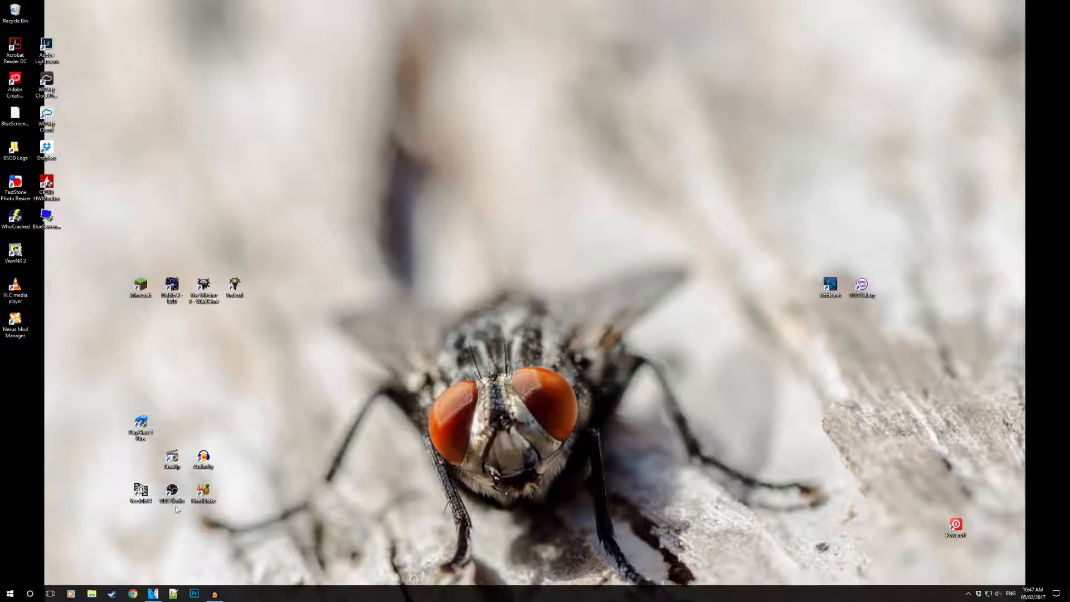
{"action": "left_click_drag", "start_coordinate": [132, 430], "coordinate": [131, 461]}
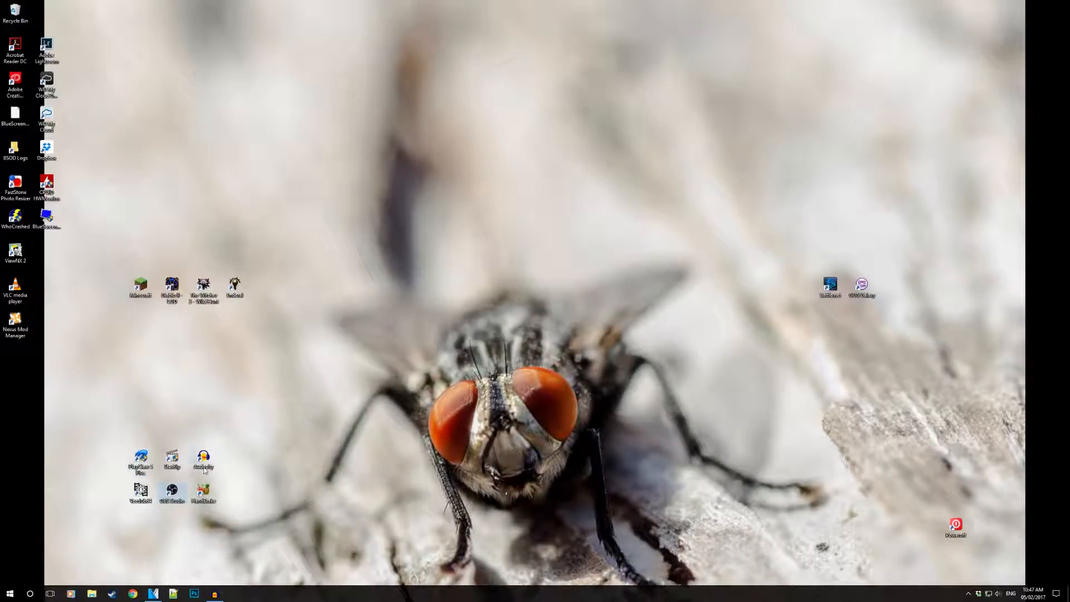
- Search the computer for "dx", then dismiss the search
{"action": "left_click_drag", "start_coordinate": [435, 361], "coordinate": [366, 424]}
{"action": "key", "text": "super"}
{"action": "type", "text": "dx"}
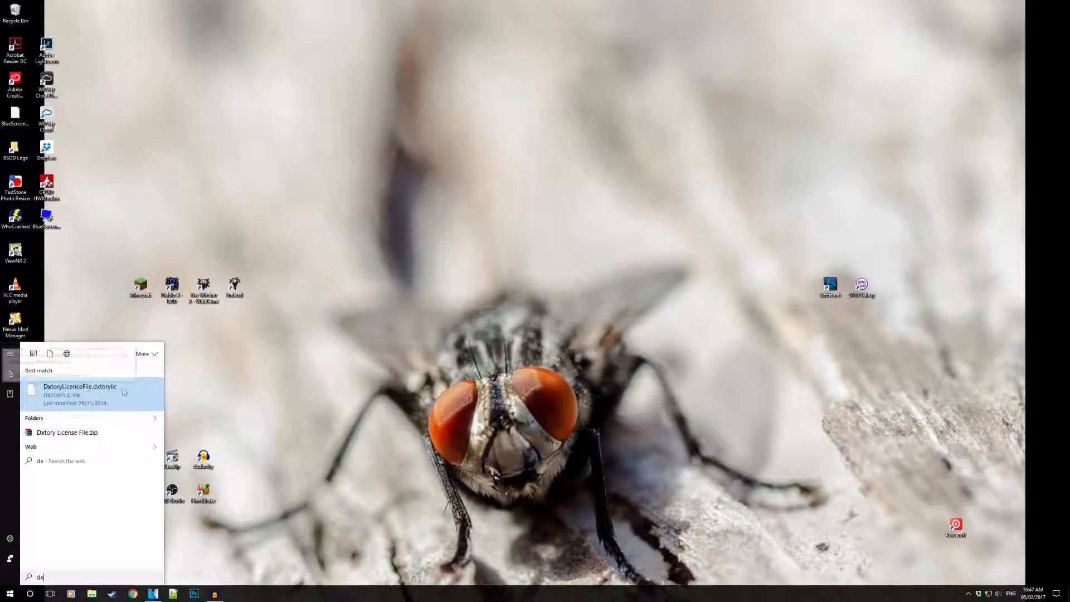
{"action": "left_click_drag", "start_coordinate": [418, 319], "coordinate": [341, 387]}
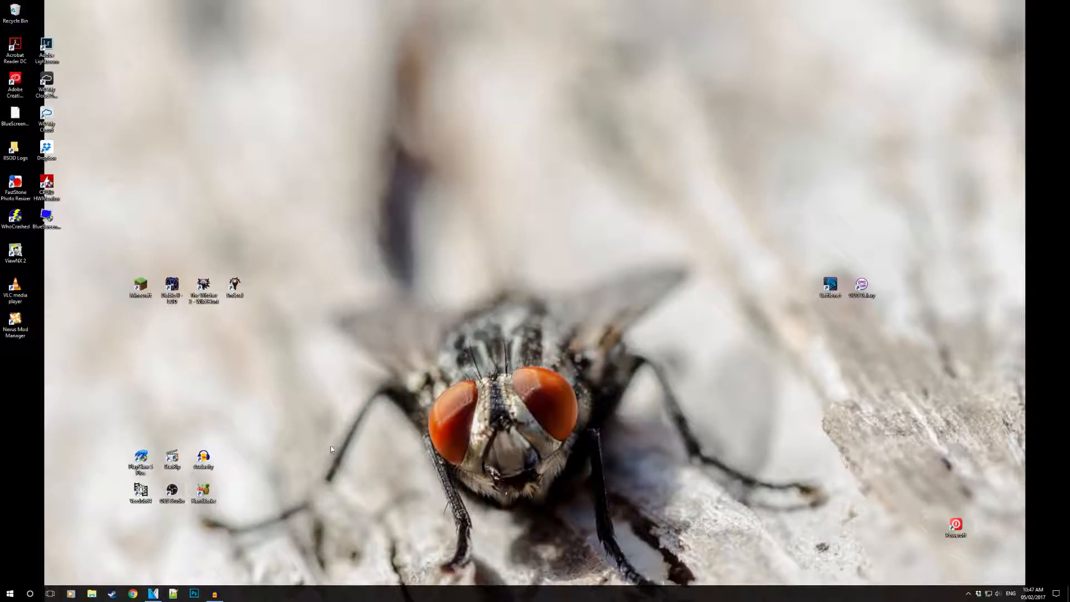
- Return to VEGAS Pro and compare the Game Voice and Voice waveforms before the first spoken line, around 05:37:44
{"action": "left_click", "coordinate": [153, 594]}
{"action": "left_click_drag", "start_coordinate": [619, 367], "coordinate": [622, 368]}
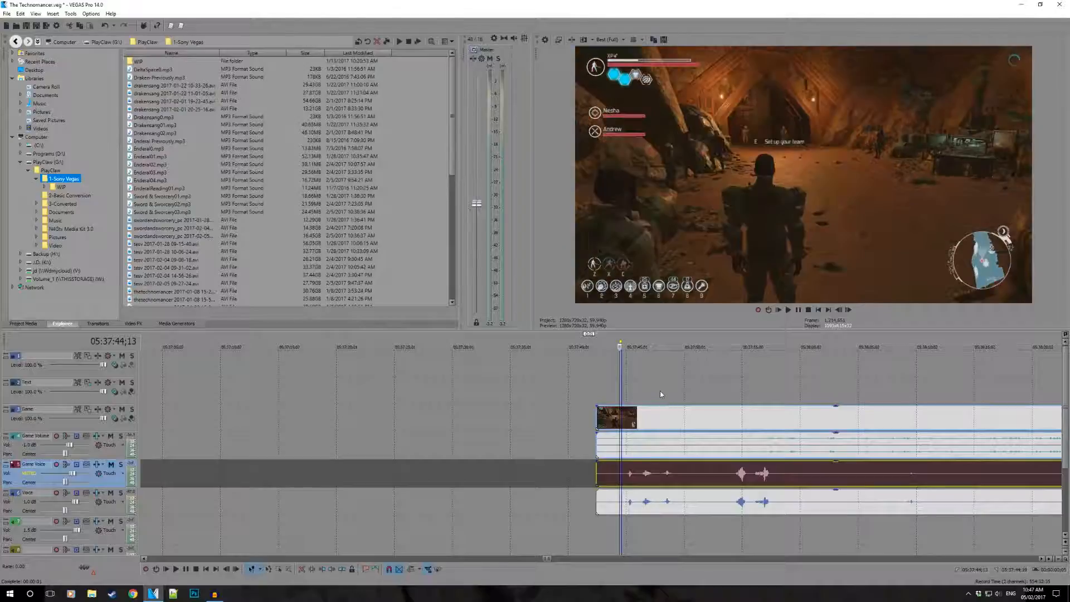
{"action": "scroll", "coordinate": [660, 390], "scroll_direction": "down", "scroll_amount": 1}
{"action": "scroll", "coordinate": [660, 390], "scroll_direction": "up", "scroll_amount": 5}
{"action": "left_click", "coordinate": [571, 390]}
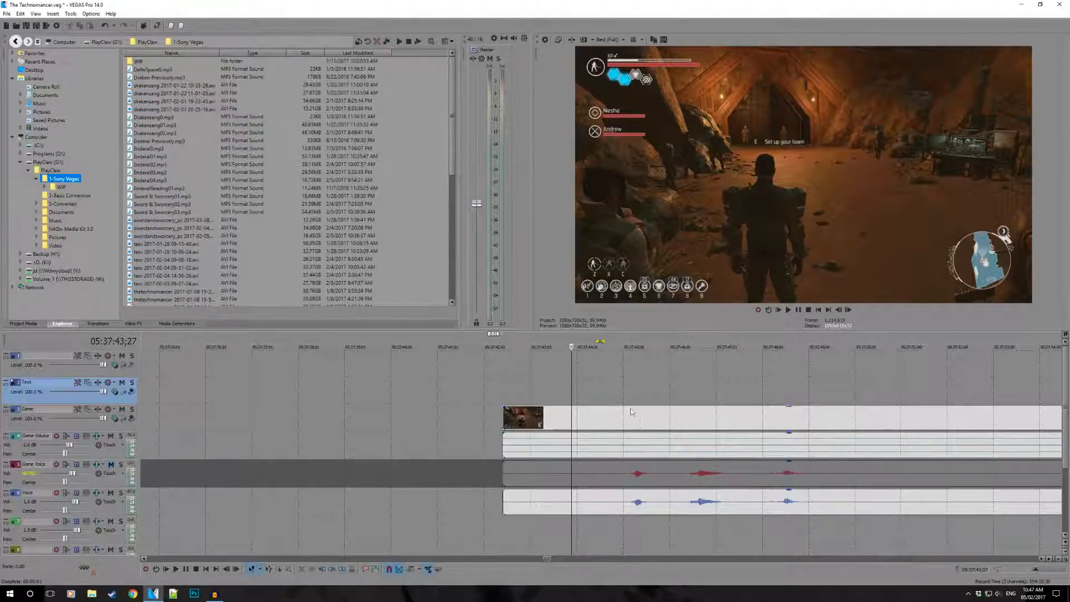
{"action": "left_click", "coordinate": [616, 369]}
{"action": "scroll", "coordinate": [626, 436], "scroll_direction": "down", "scroll_amount": 1}
{"action": "scroll", "coordinate": [638, 449], "scroll_direction": "up", "scroll_amount": 3}
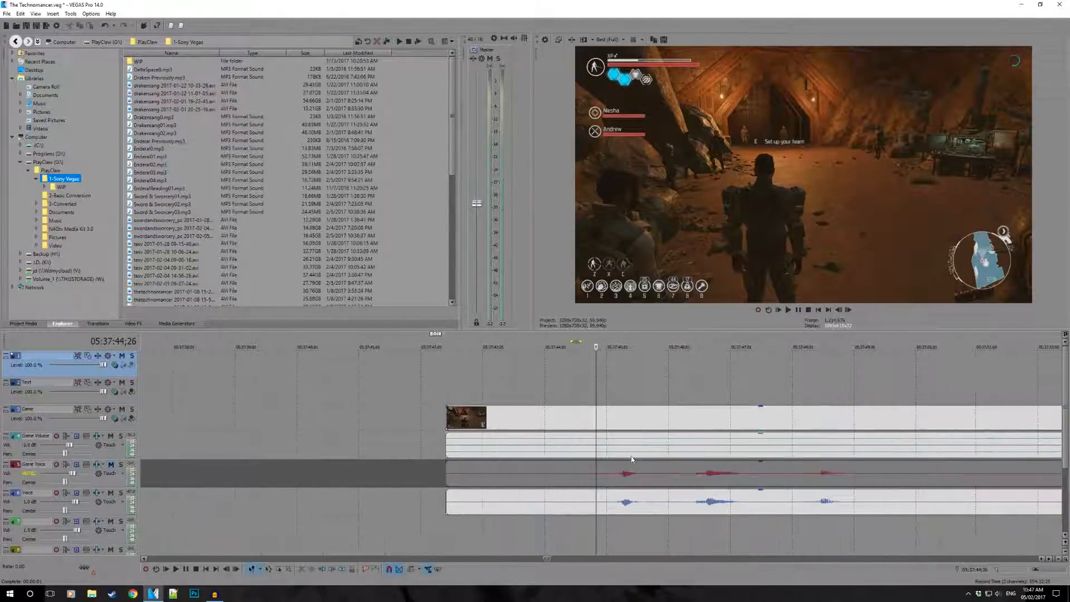
{"action": "left_click", "coordinate": [566, 389]}
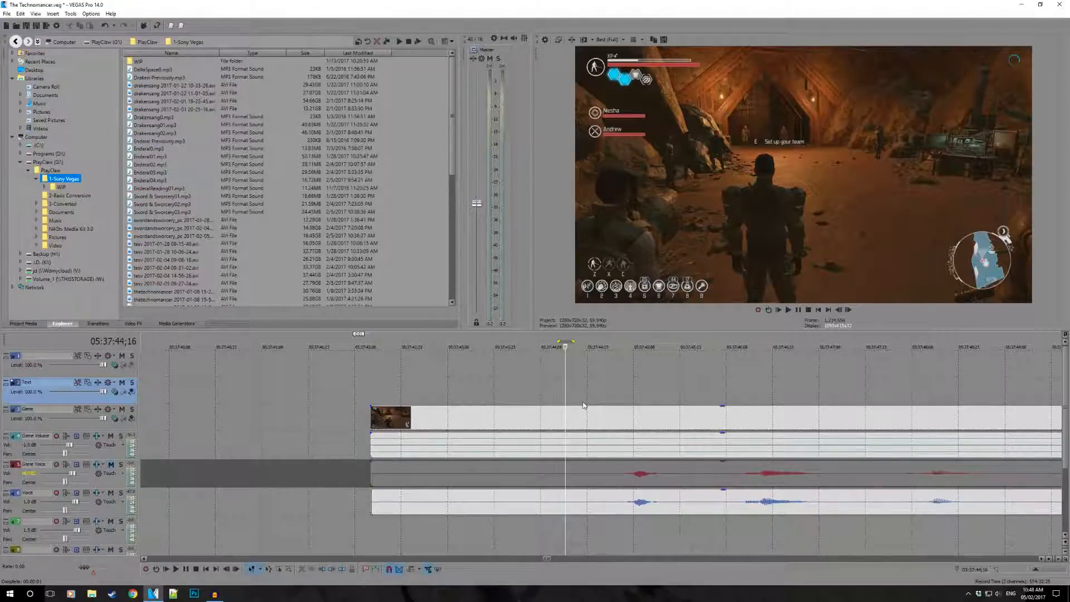
{"action": "left_click", "coordinate": [607, 381]}
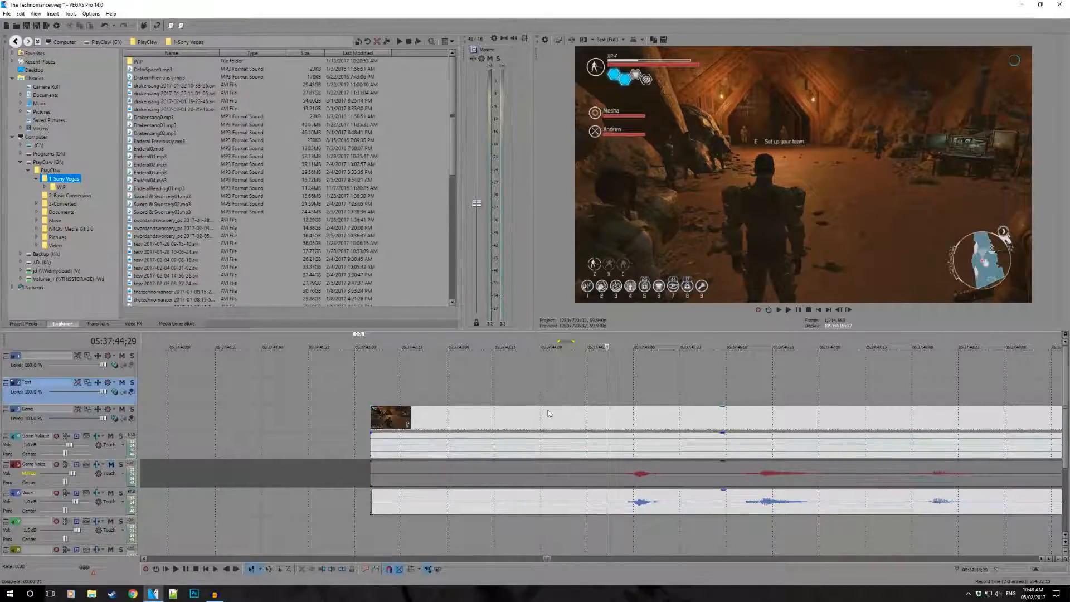
- Play the gameplay clip from just before the first spoken line with the Game Voice track muted
{"action": "left_click", "coordinate": [389, 388]}
{"action": "scroll", "coordinate": [563, 401], "scroll_direction": "down", "scroll_amount": 1}
{"action": "key", "text": "space"}
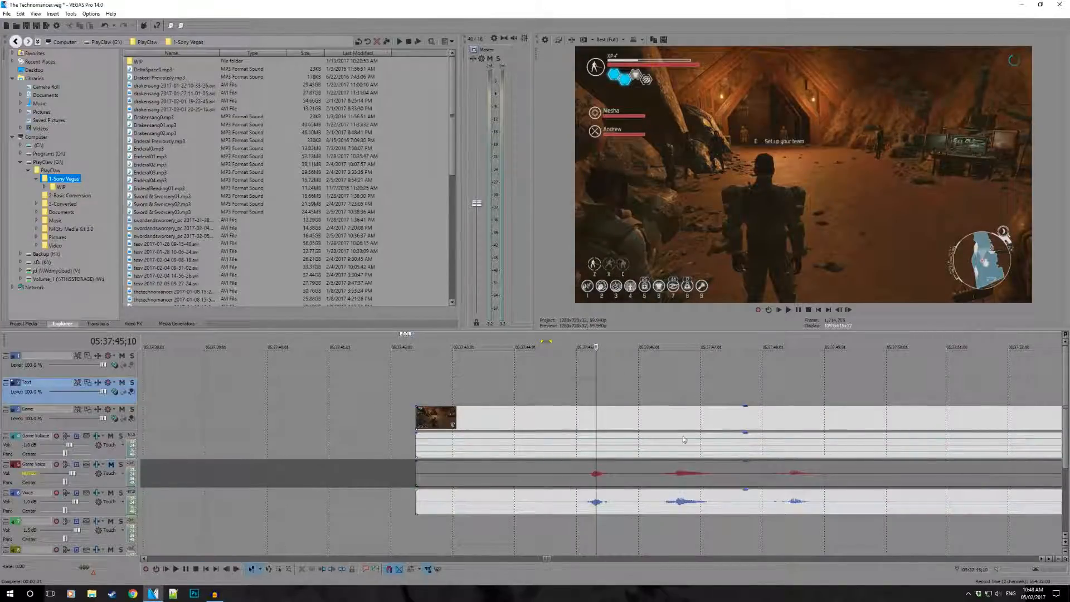
{"action": "scroll", "coordinate": [620, 433], "scroll_direction": "down", "scroll_amount": 1}
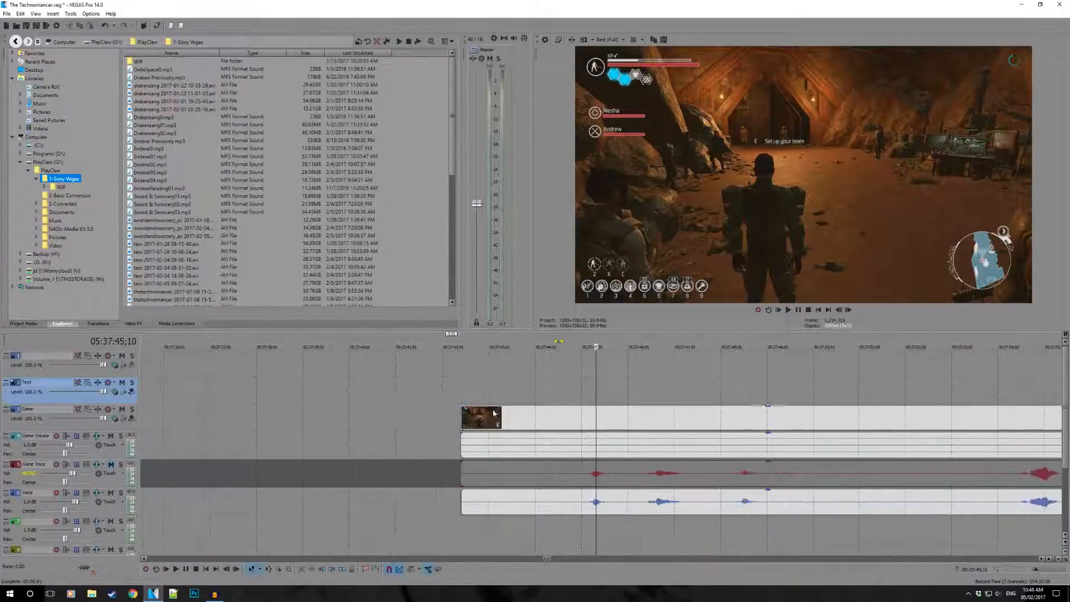
{"action": "scroll", "coordinate": [588, 435], "scroll_direction": "up", "scroll_amount": 2}
{"action": "left_click", "coordinate": [526, 386]}
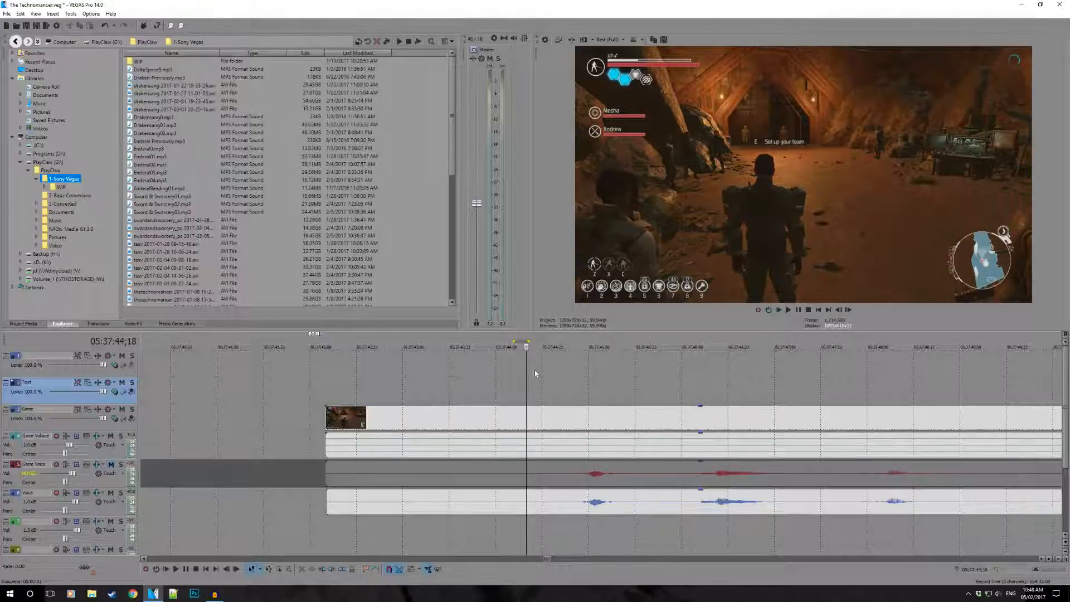
{"action": "left_click", "coordinate": [549, 379]}
{"action": "key", "text": "space"}
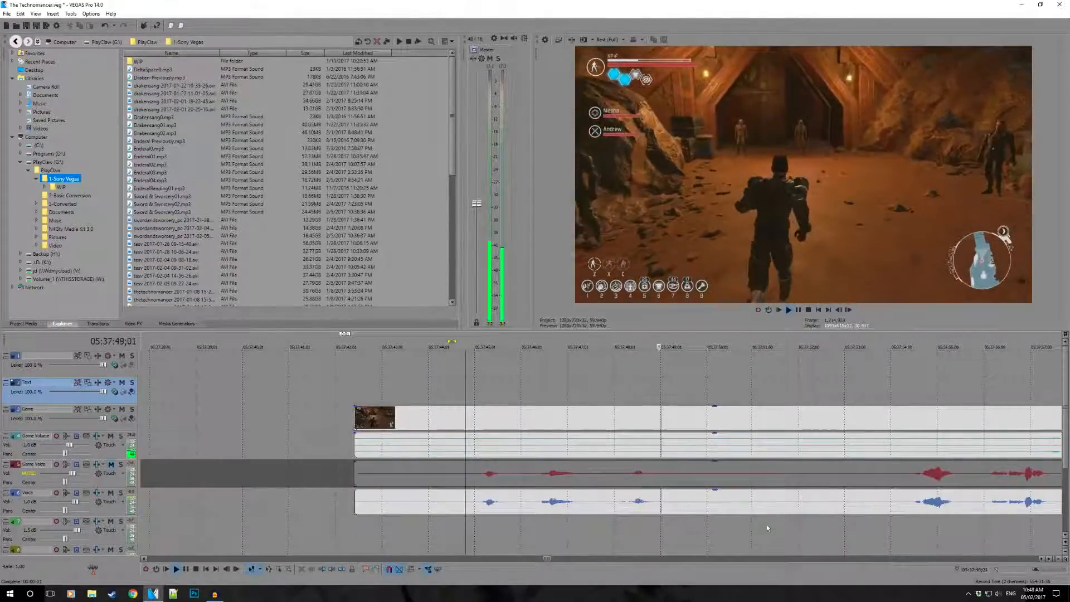
- Select the Voice event during playback and examine its spoken lines against the Game Voice waveform up to about 05:37:57
{"action": "left_click", "coordinate": [557, 505]}
{"action": "scroll", "coordinate": [578, 527], "scroll_direction": "up", "scroll_amount": 10}
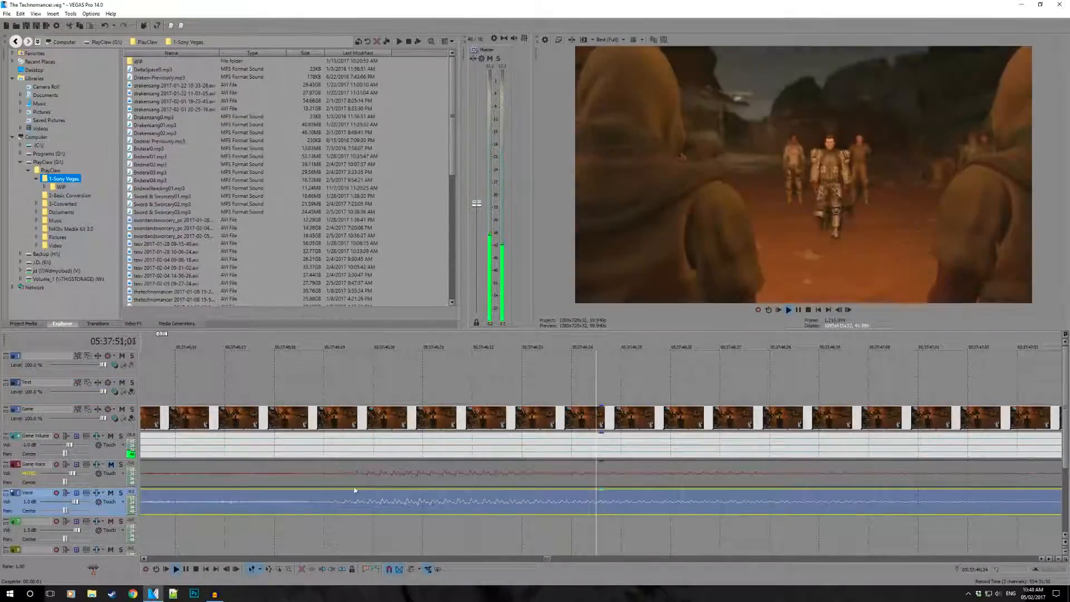
{"action": "scroll", "coordinate": [369, 475], "scroll_direction": "down", "scroll_amount": 10}
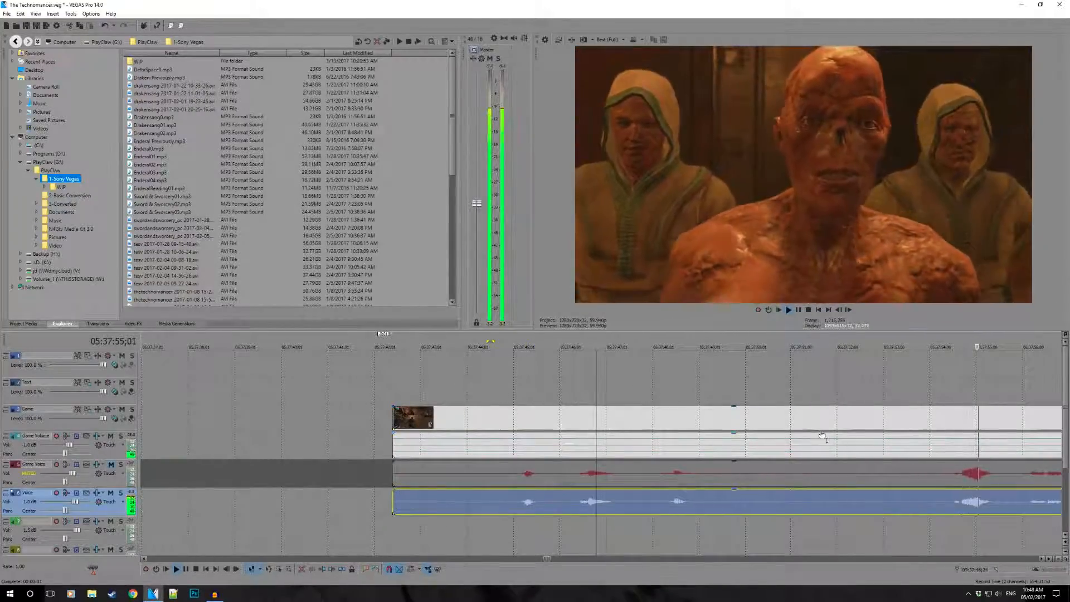
{"action": "scroll", "coordinate": [881, 484], "scroll_direction": "down", "scroll_amount": 3}
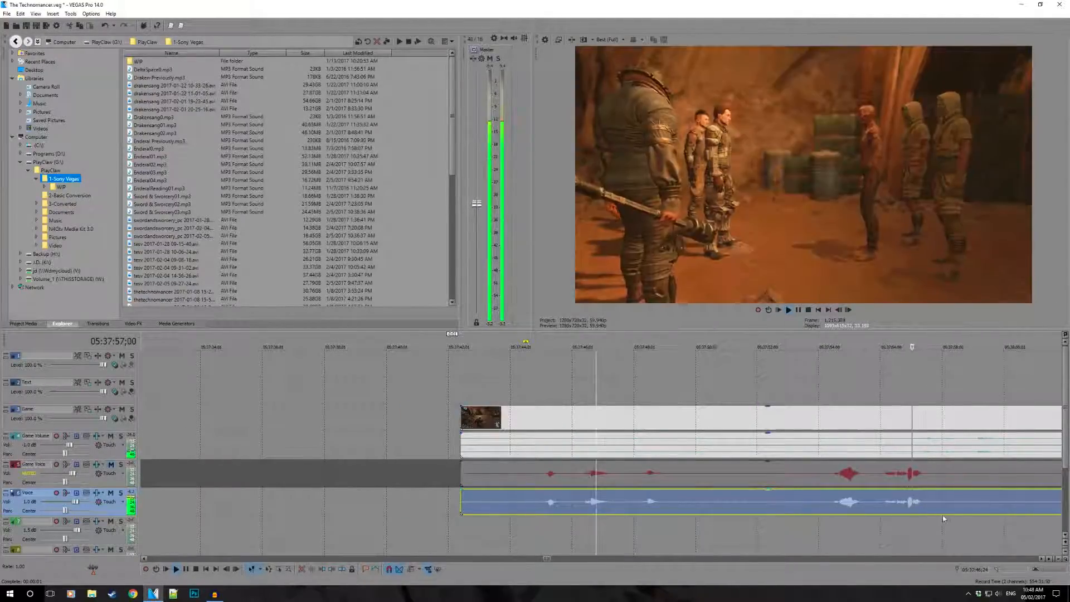
{"action": "scroll", "coordinate": [812, 485], "scroll_direction": "down", "scroll_amount": 5}
{"action": "scroll", "coordinate": [810, 485], "scroll_direction": "up", "scroll_amount": 3}
- Stop playback and trim the start of the gameplay clip and all its audio events to 05:37:47;22
{"action": "left_click", "coordinate": [719, 528]}
{"action": "key", "text": "space"}
{"action": "left_click_drag", "start_coordinate": [680, 530], "coordinate": [619, 532]}
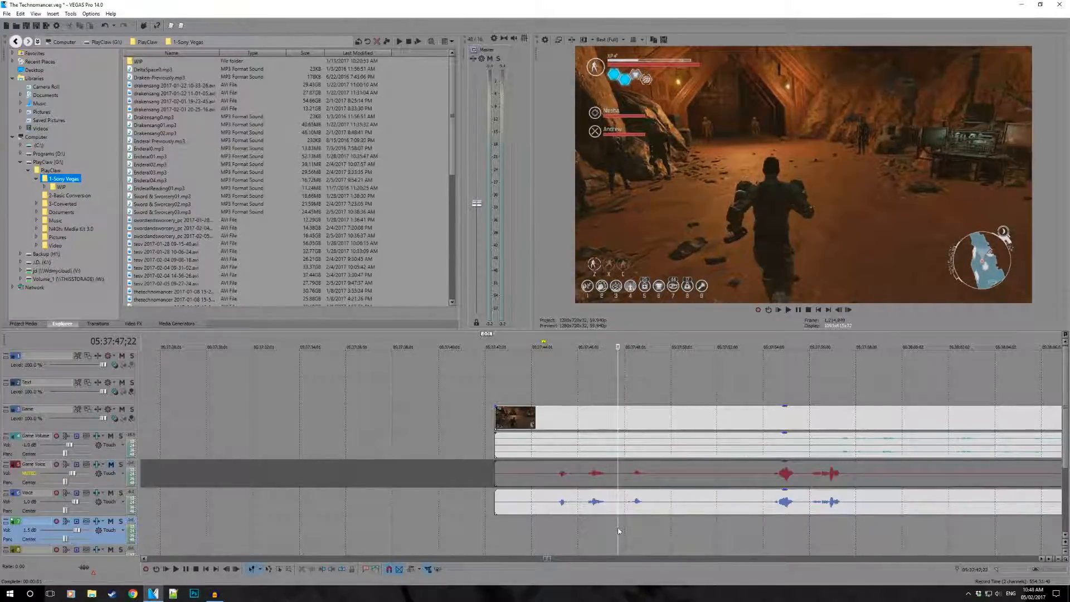
{"action": "key", "text": "alt+["}
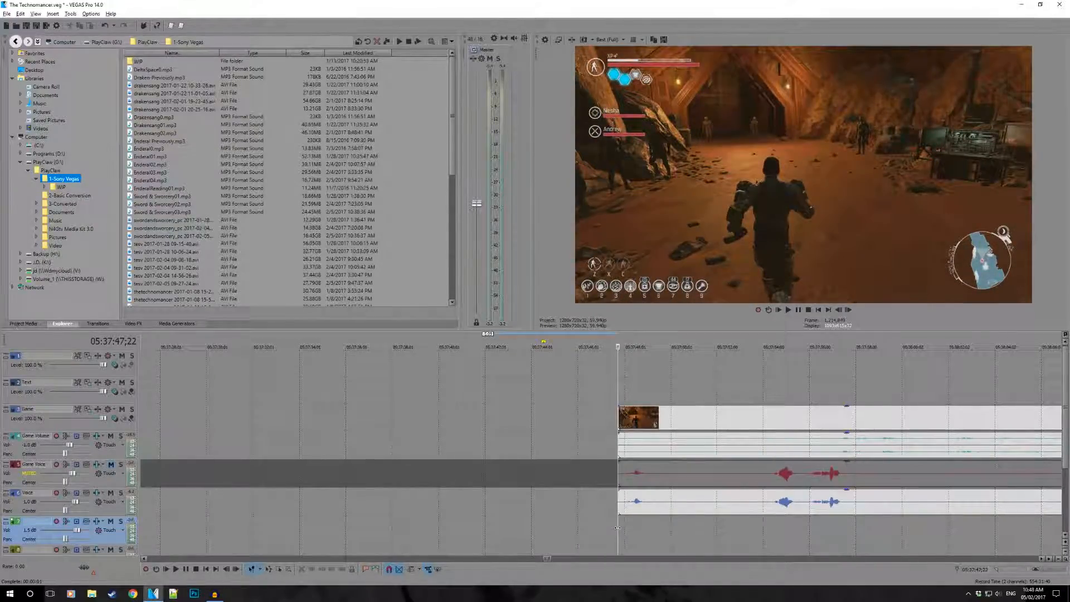
- Trim the Voice event's start to about 05:37:54;07, just before the next loud spoken lines
{"action": "scroll", "coordinate": [647, 487], "scroll_direction": "up", "scroll_amount": 1}
{"action": "scroll", "coordinate": [647, 487], "scroll_direction": "up", "scroll_amount": 2}
{"action": "left_click_drag", "start_coordinate": [597, 505], "coordinate": [798, 505]}
{"action": "scroll", "coordinate": [699, 506], "scroll_direction": "down", "scroll_amount": 3}
{"action": "left_click_drag", "start_coordinate": [664, 491], "coordinate": [782, 508]}
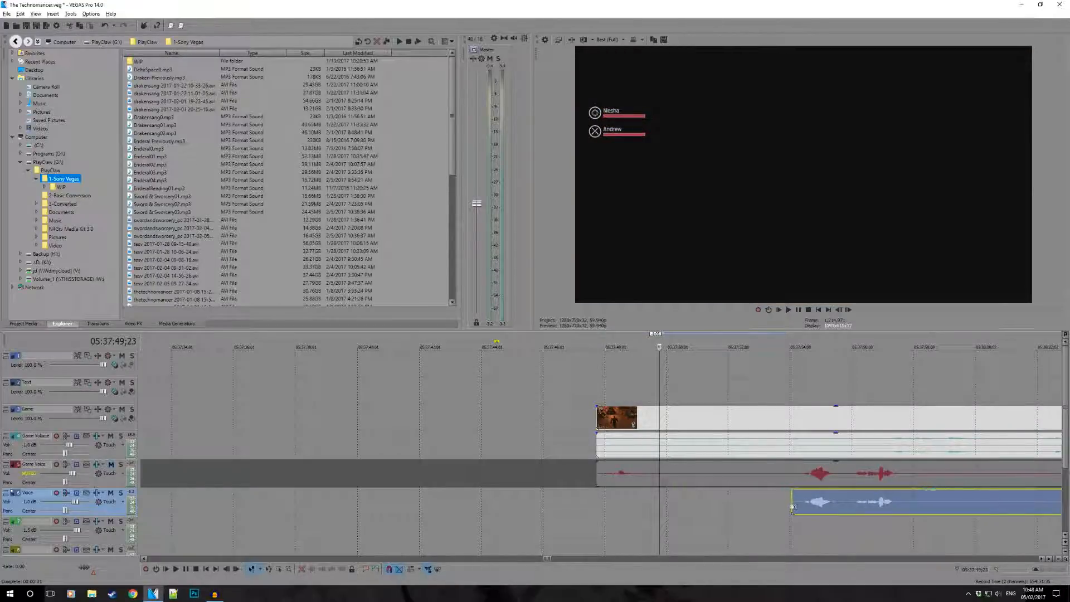
{"action": "left_click", "coordinate": [798, 506]}
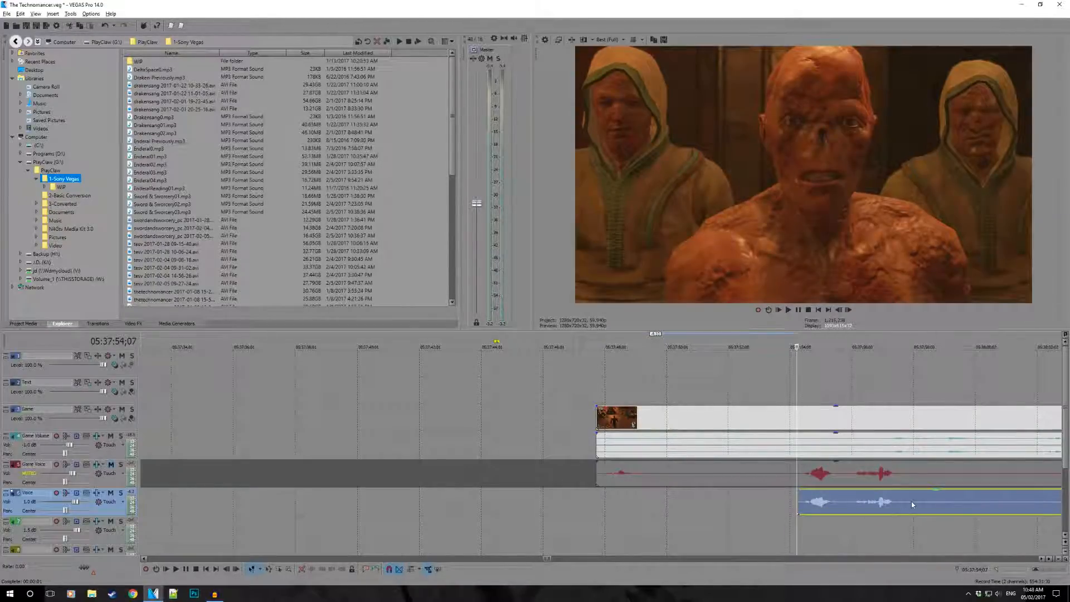
- Mark the emptied stretch of the Voice track ahead of the trimmed event as a time range, then clear the selection
{"action": "left_click", "coordinate": [912, 501]}
{"action": "scroll", "coordinate": [666, 491], "scroll_direction": "down", "scroll_amount": 3}
{"action": "scroll", "coordinate": [665, 491], "scroll_direction": "up", "scroll_amount": 3}
{"action": "left_click_drag", "start_coordinate": [347, 509], "coordinate": [470, 505]}
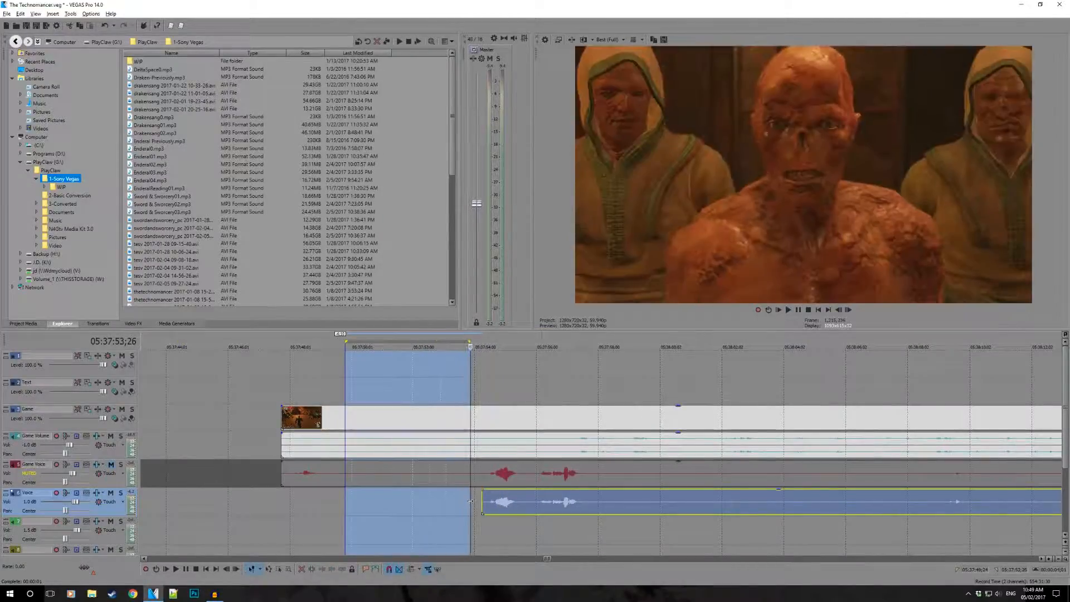
{"action": "left_click", "coordinate": [396, 505]}
{"action": "left_click_drag", "start_coordinate": [328, 505], "coordinate": [452, 504]}
{"action": "left_click", "coordinate": [408, 504]}
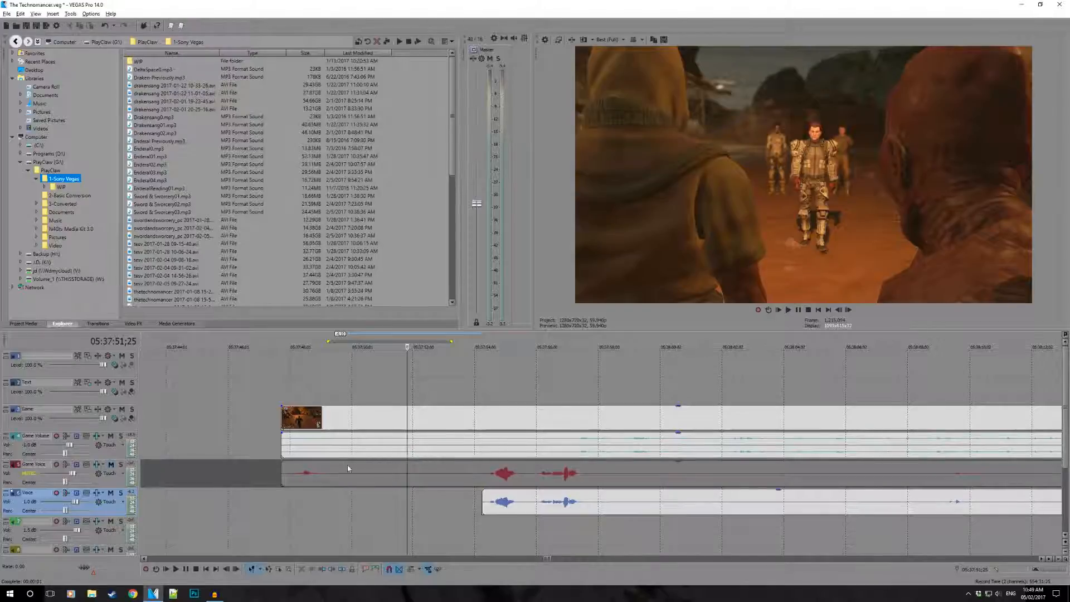
- Play the spoken lines from 05:37:53;29 with the Game Voice track unmuted, then replay them with it muted
{"action": "left_click", "coordinate": [111, 464]}
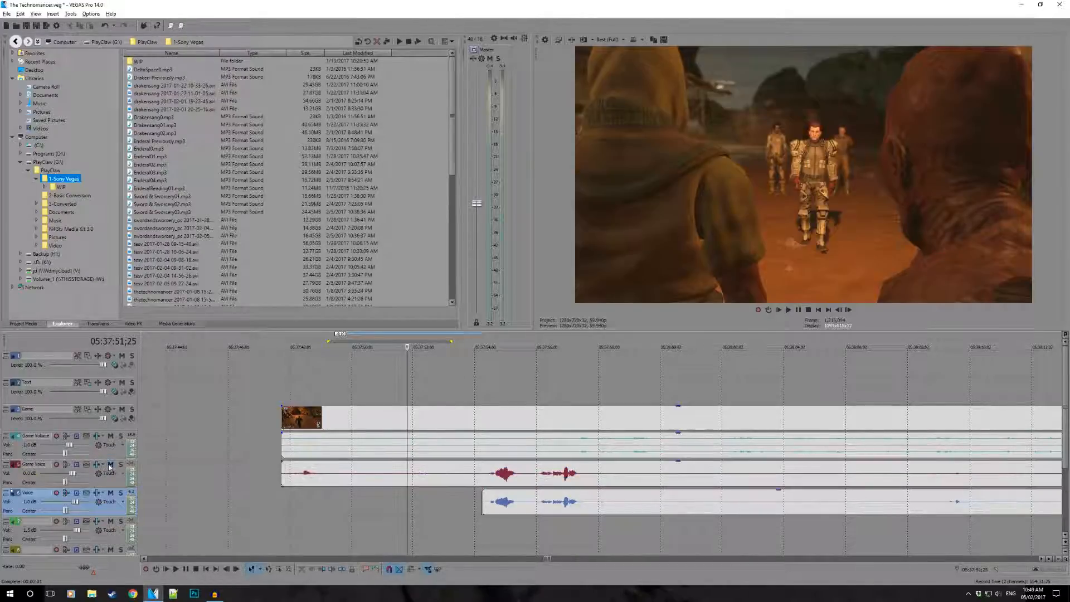
{"action": "left_click", "coordinate": [472, 480]}
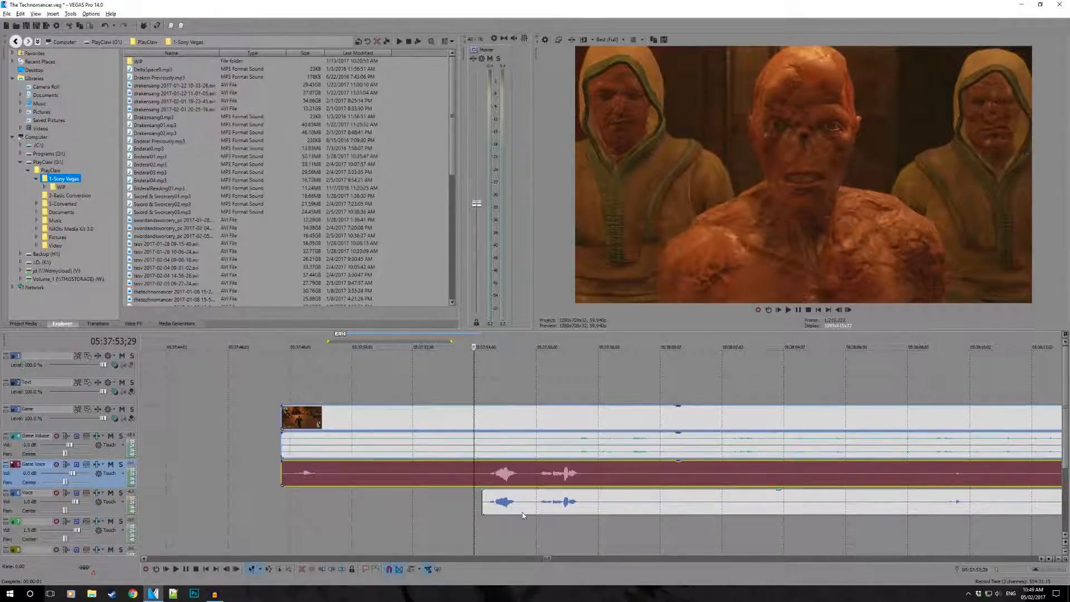
{"action": "key", "text": "space"}
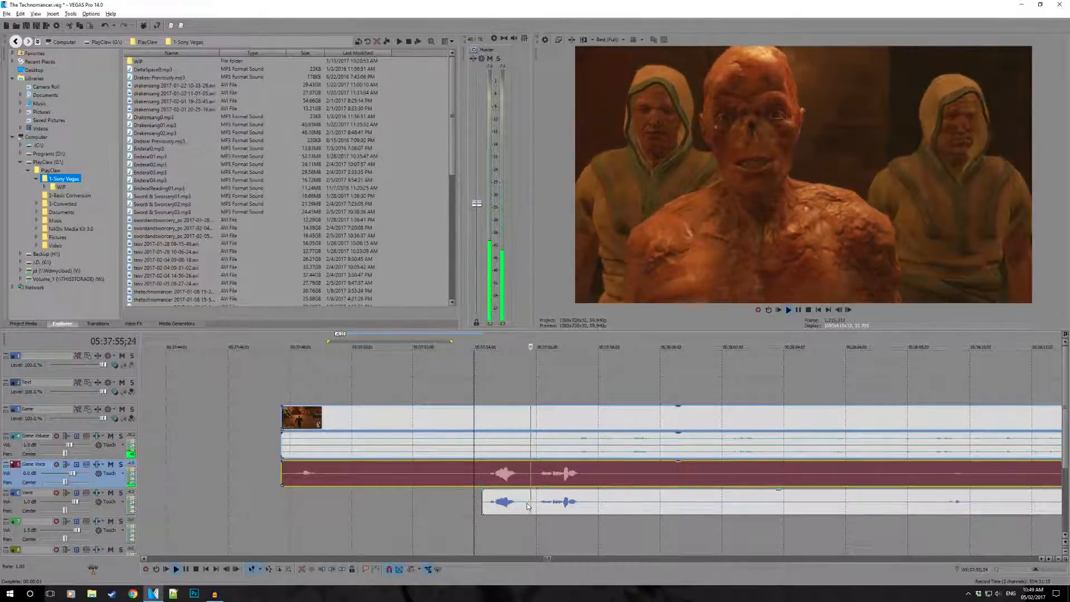
{"action": "key", "text": "space"}
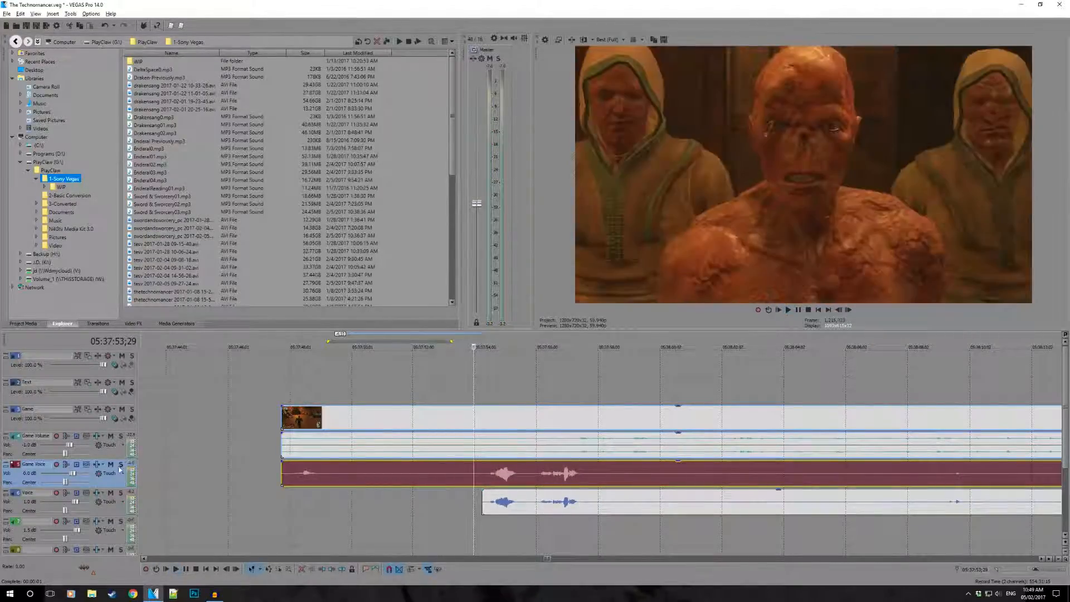
{"action": "left_click", "coordinate": [111, 465]}
{"action": "key", "text": "space"}
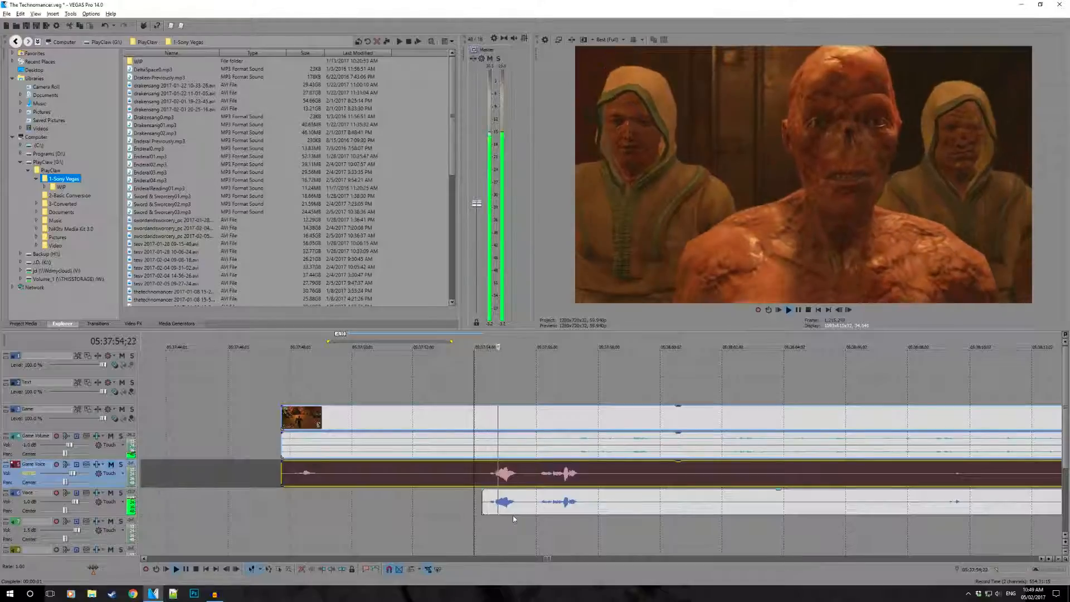
{"action": "key", "text": "space"}
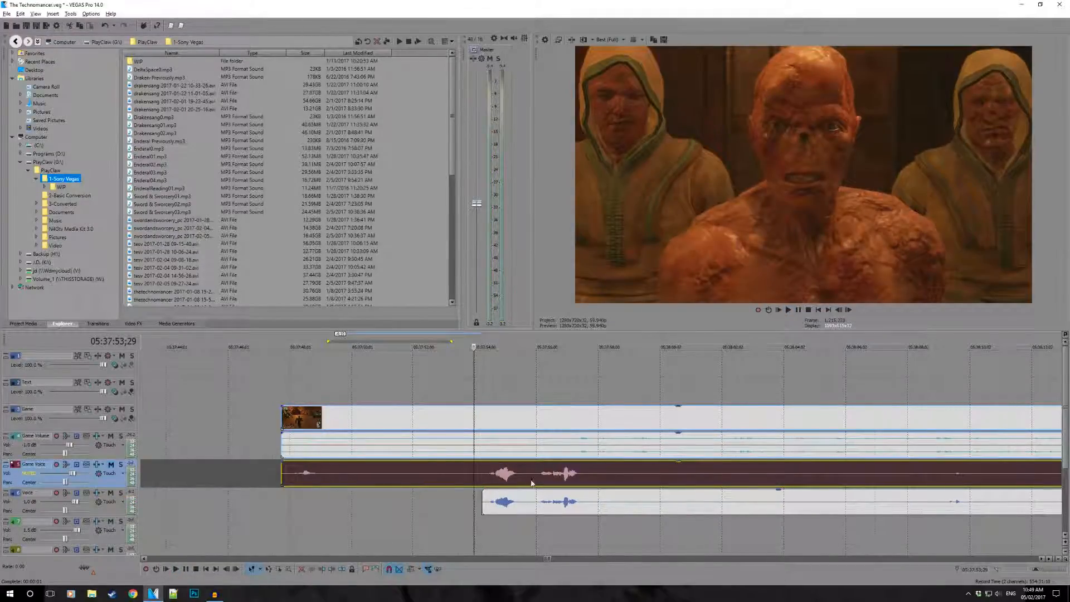
- Select the Voice event at 05:37:58;00 and view the Voice track's Track Noise Gate settings in Audio Track FX
{"action": "scroll", "coordinate": [580, 481], "scroll_direction": "up", "scroll_amount": 2}
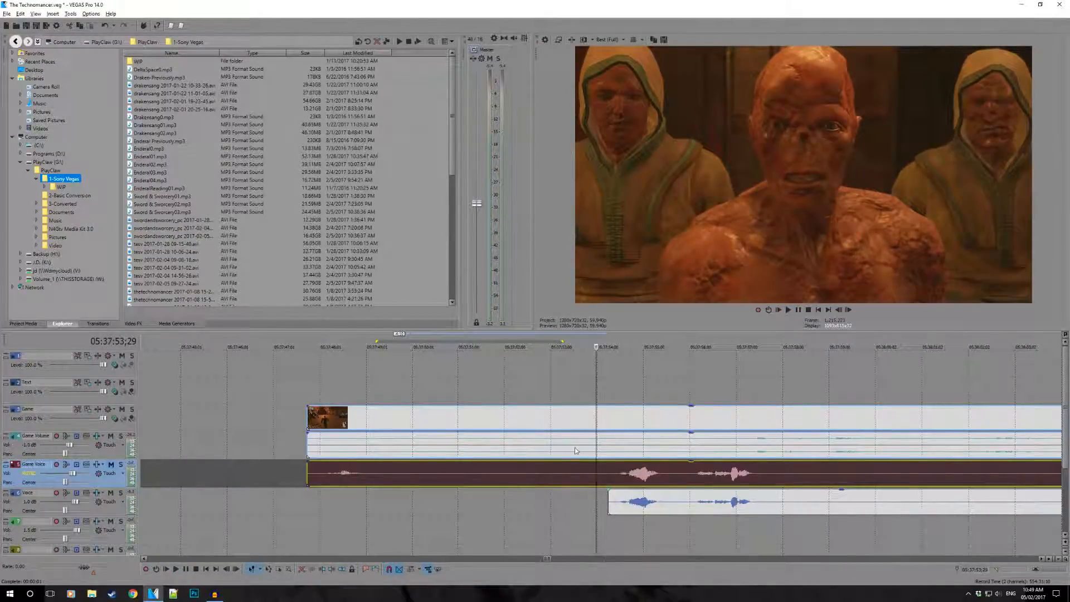
{"action": "scroll", "coordinate": [622, 464], "scroll_direction": "down", "scroll_amount": 5}
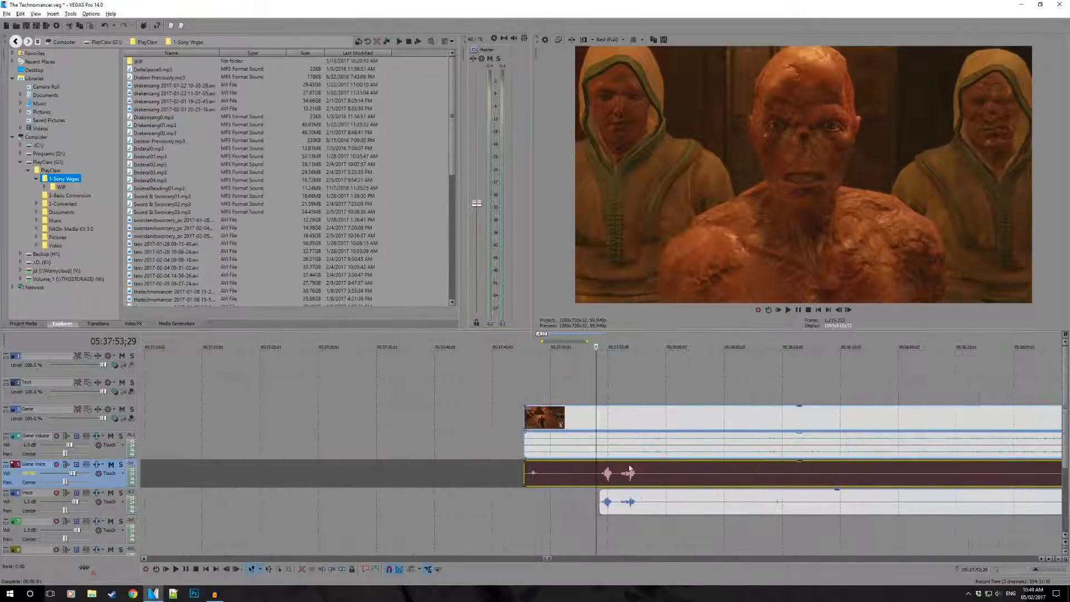
{"action": "left_click", "coordinate": [643, 501]}
{"action": "scroll", "coordinate": [671, 513], "scroll_direction": "up", "scroll_amount": 5}
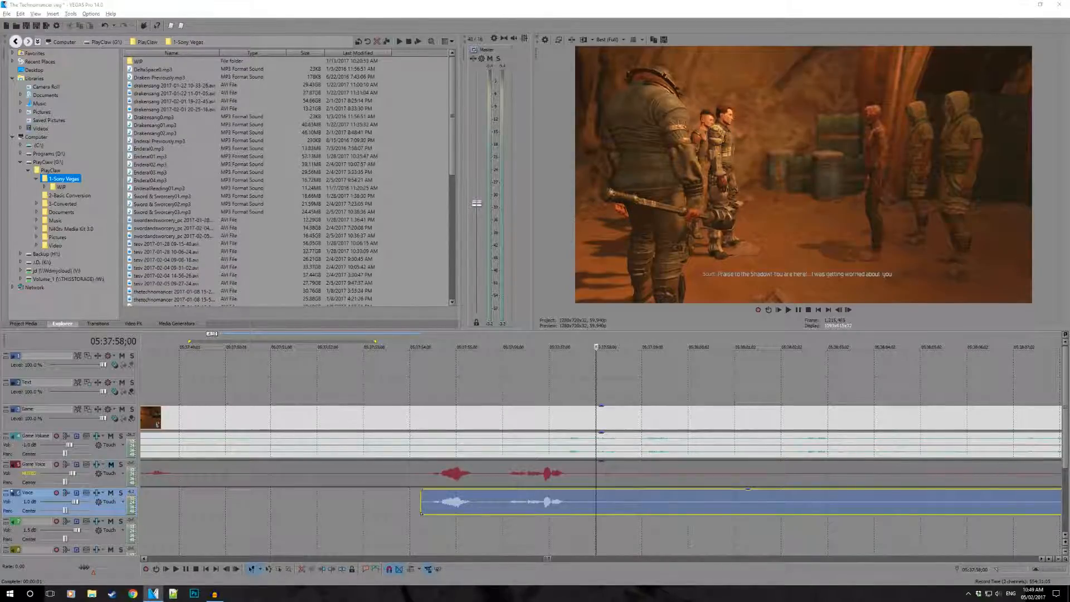
{"action": "left_click_drag", "start_coordinate": [551, 113], "coordinate": [375, 105]}
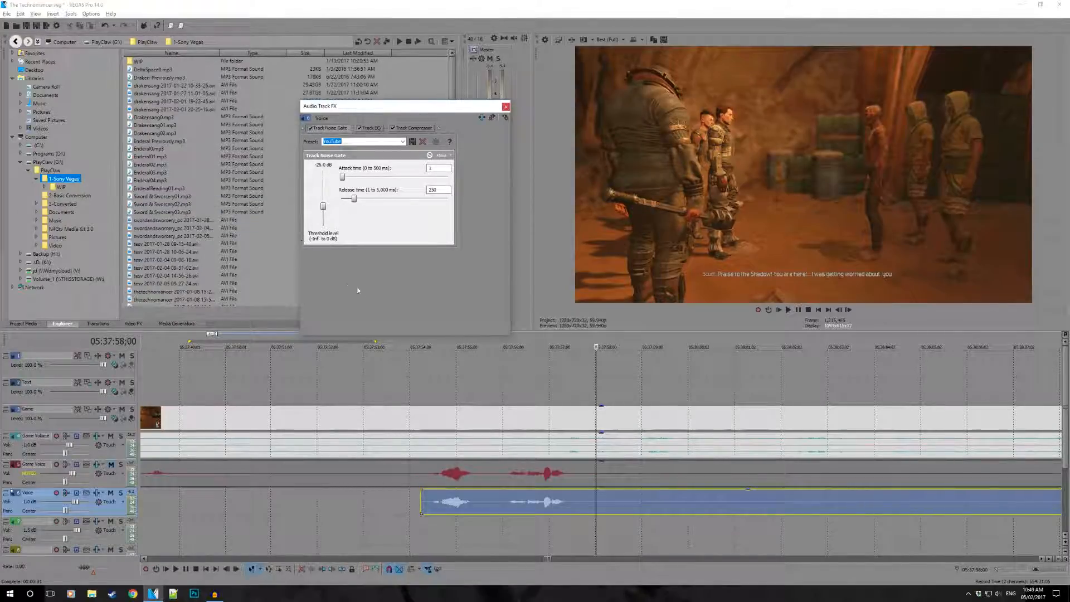
- Close Audio Track FX and split the Voice event just after its first spoken lines, at 05:37:57;14
{"action": "left_click", "coordinate": [506, 107]}
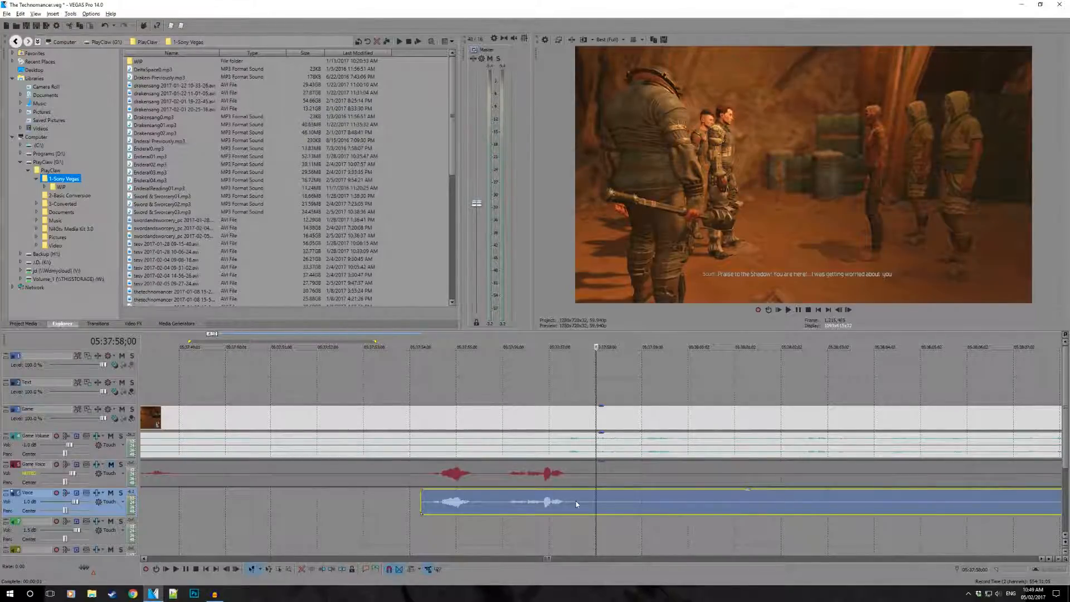
{"action": "scroll", "coordinate": [641, 449], "scroll_direction": "down", "scroll_amount": 5}
{"action": "scroll", "coordinate": [641, 448], "scroll_direction": "down", "scroll_amount": 2}
{"action": "scroll", "coordinate": [669, 435], "scroll_direction": "up", "scroll_amount": 4}
{"action": "scroll", "coordinate": [703, 417], "scroll_direction": "down", "scroll_amount": 4}
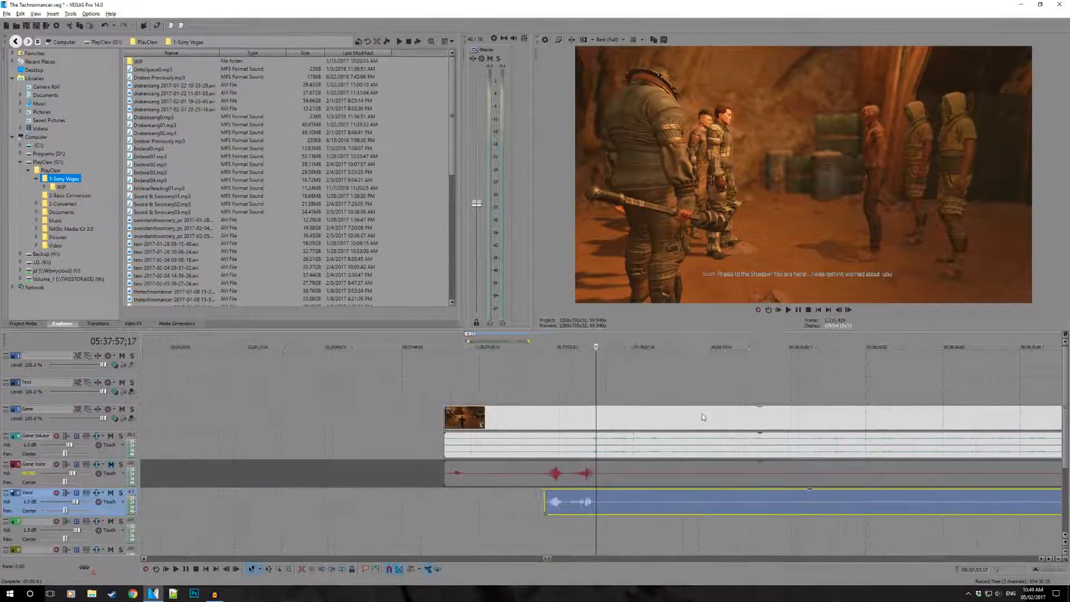
{"action": "scroll", "coordinate": [703, 417], "scroll_direction": "down", "scroll_amount": 1}
{"action": "scroll", "coordinate": [593, 526], "scroll_direction": "down", "scroll_amount": 1}
{"action": "scroll", "coordinate": [654, 544], "scroll_direction": "down", "scroll_amount": 1}
{"action": "scroll", "coordinate": [673, 526], "scroll_direction": "up", "scroll_amount": 5}
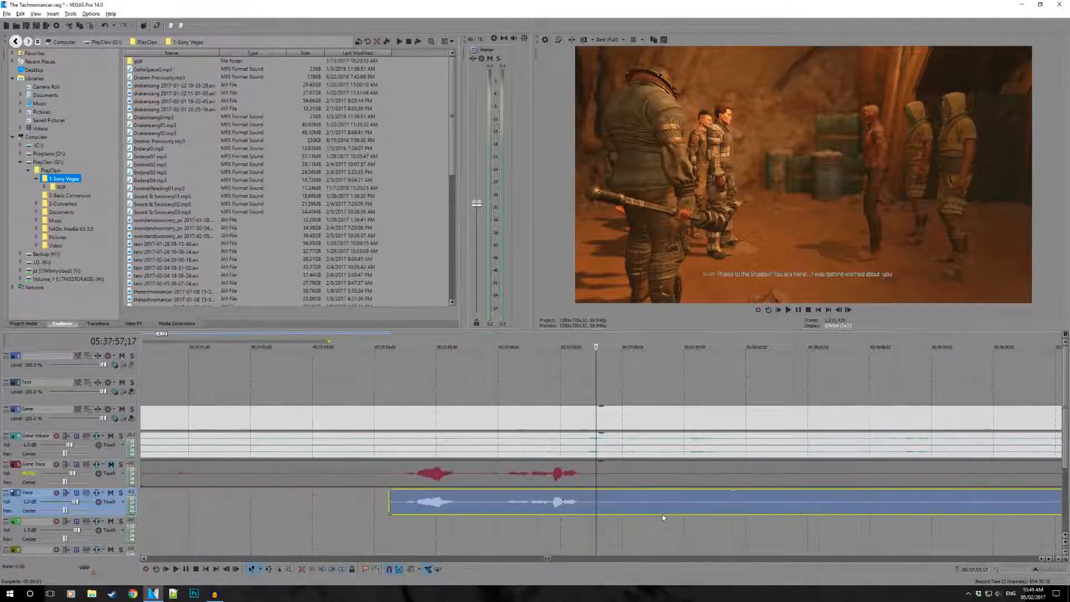
{"action": "left_click", "coordinate": [591, 499]}
{"action": "key", "text": "s"}
- Trim the start of the Voice remainder across the silence to about 05:38:09;06
{"action": "left_click_drag", "start_coordinate": [592, 501], "coordinate": [810, 500]}
{"action": "scroll", "coordinate": [643, 503], "scroll_direction": "down", "scroll_amount": 3}
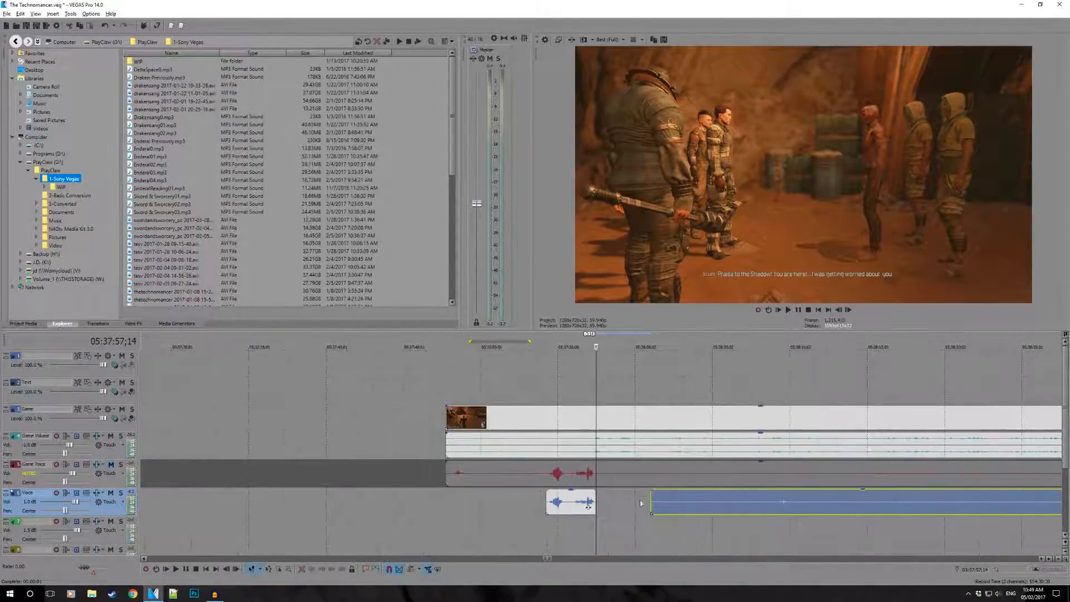
{"action": "left_click_drag", "start_coordinate": [651, 503], "coordinate": [771, 515]}
{"action": "left_click", "coordinate": [698, 518]}
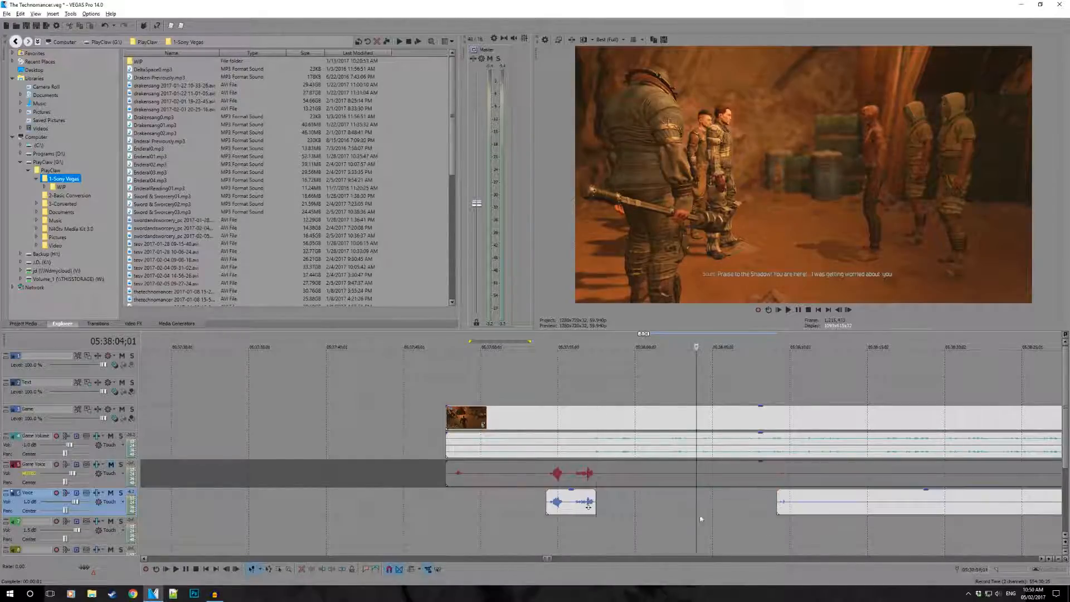
- Play the silent stretch from 05:38:04;01, then replay from the trimmed Voice event's start at 05:38:09;06
{"action": "key", "text": "space"}
{"action": "scroll", "coordinate": [737, 496], "scroll_direction": "up", "scroll_amount": 2}
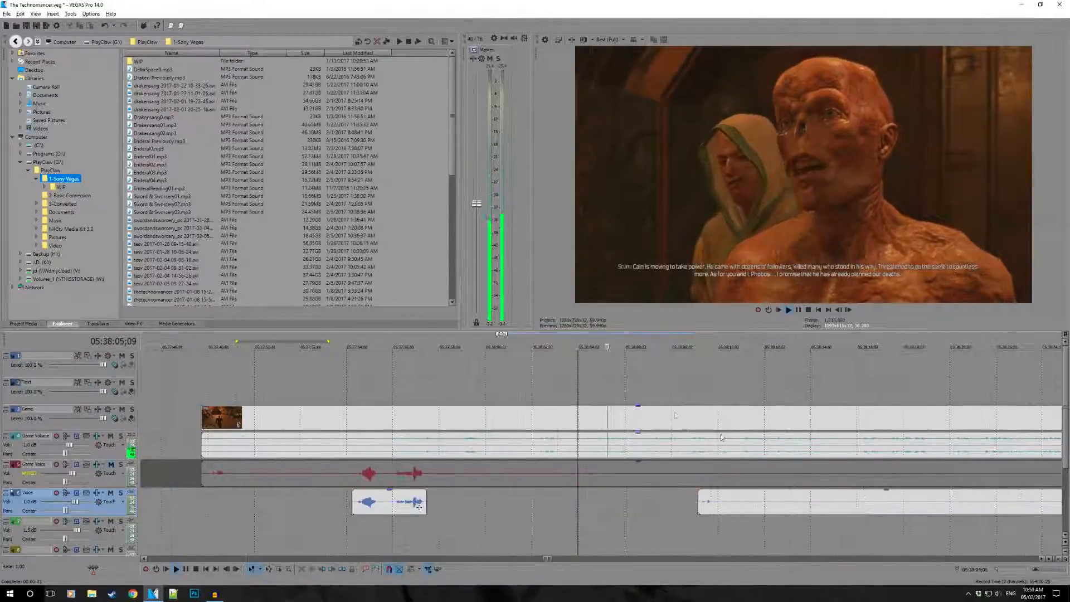
{"action": "left_click", "coordinate": [701, 508]}
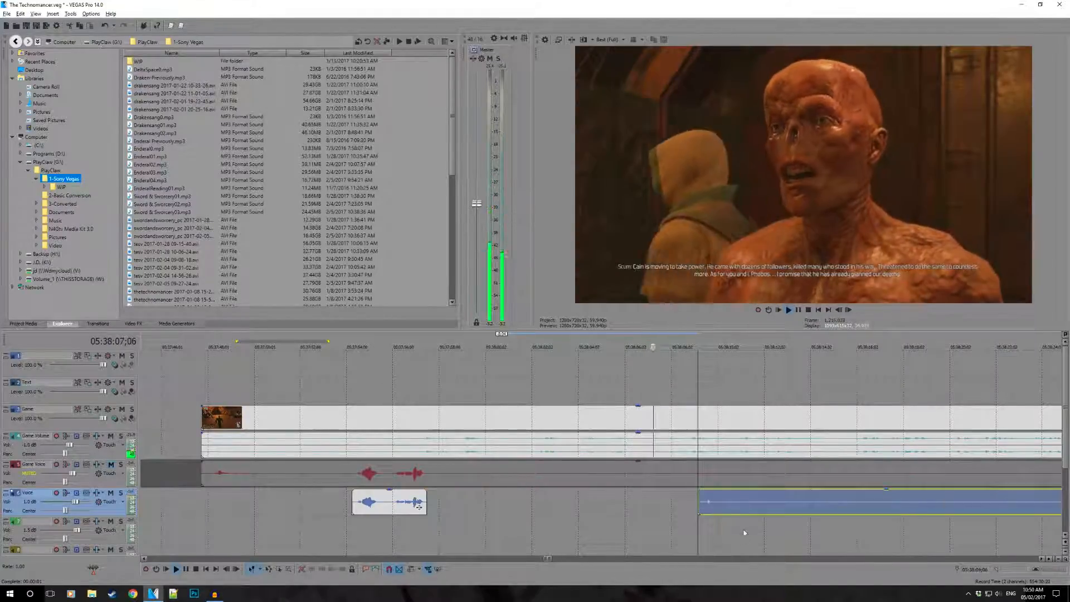
{"action": "scroll", "coordinate": [648, 521], "scroll_direction": "up", "scroll_amount": 3}
{"action": "key", "text": "space"}
{"action": "key", "text": "space"}
{"action": "key", "text": "space"}
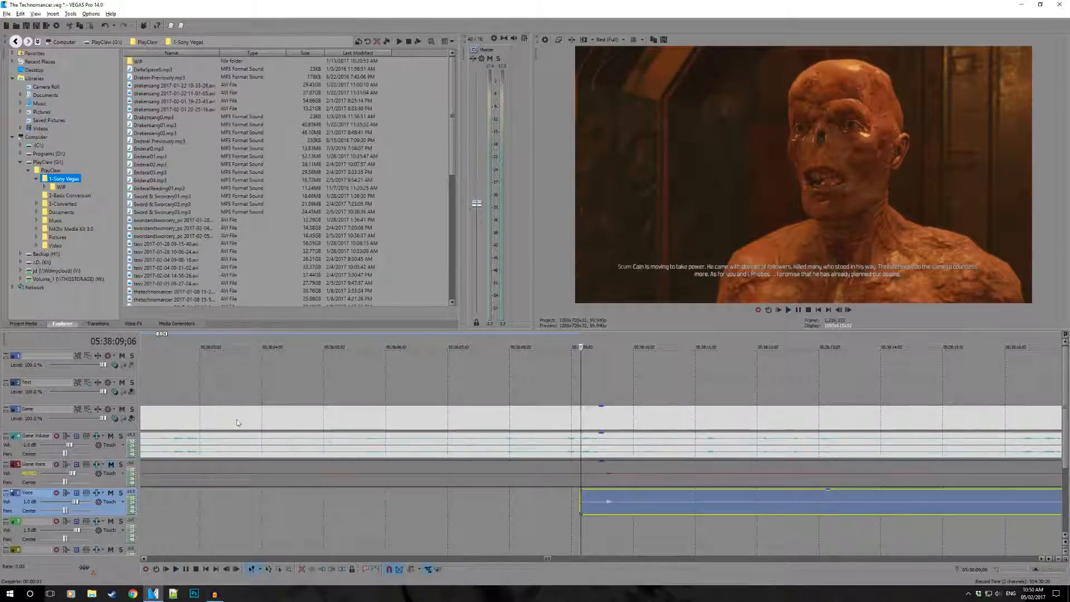
{"action": "key", "text": "space"}
- Replay the small noise at the Voice event's start with the Game Volume track muted, then unmute that track
{"action": "left_click", "coordinate": [110, 436]}
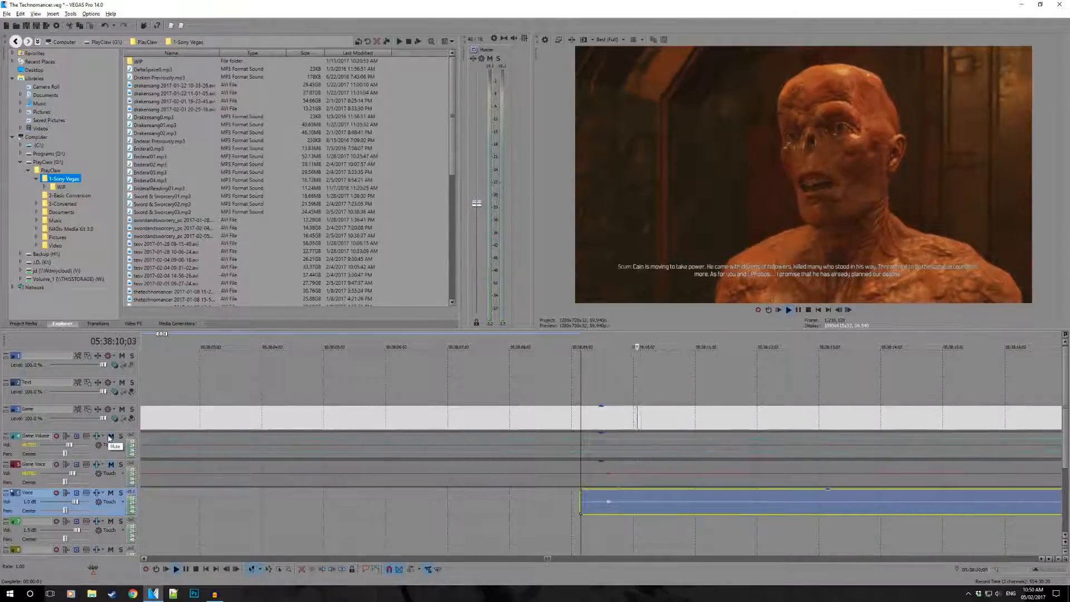
{"action": "left_click", "coordinate": [109, 436]}
{"action": "left_click", "coordinate": [109, 436]}
{"action": "key", "text": "space"}
{"action": "key", "text": "space"}
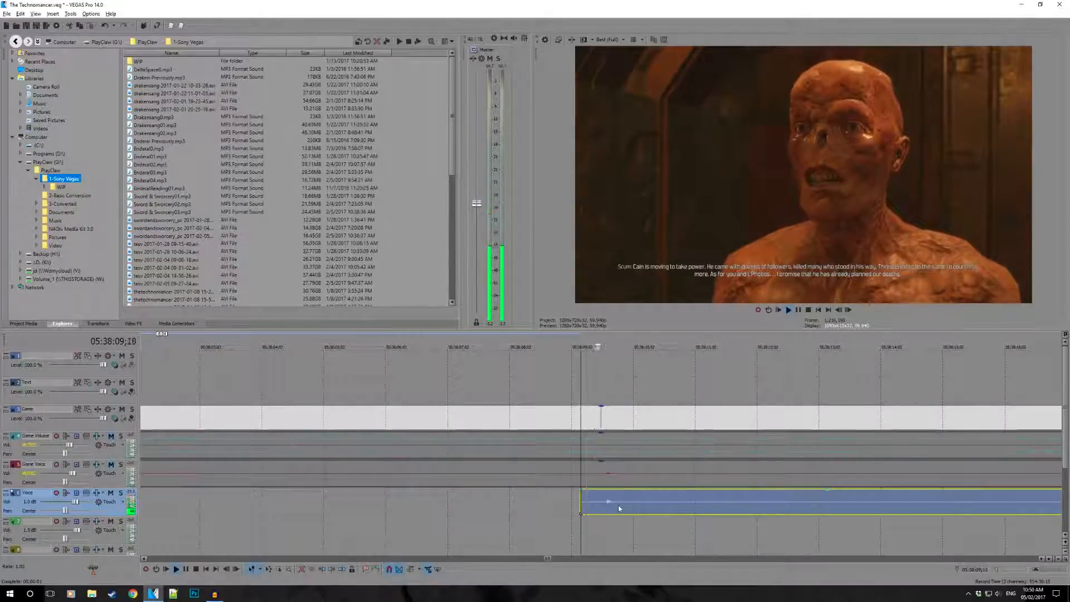
{"action": "key", "text": "space"}
{"action": "key", "text": "space"}
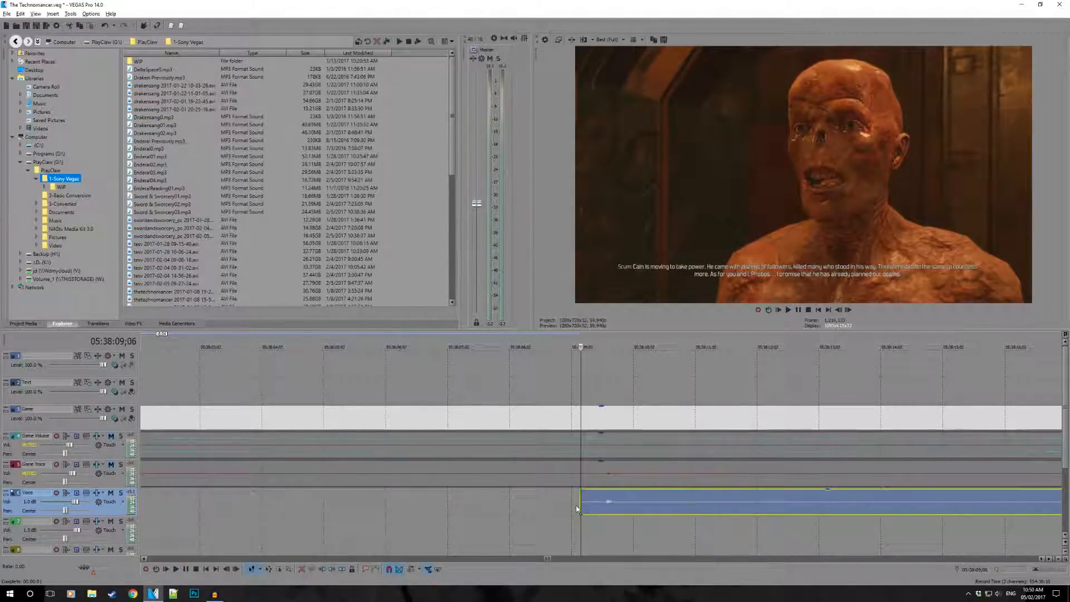
{"action": "left_click", "coordinate": [111, 437]}
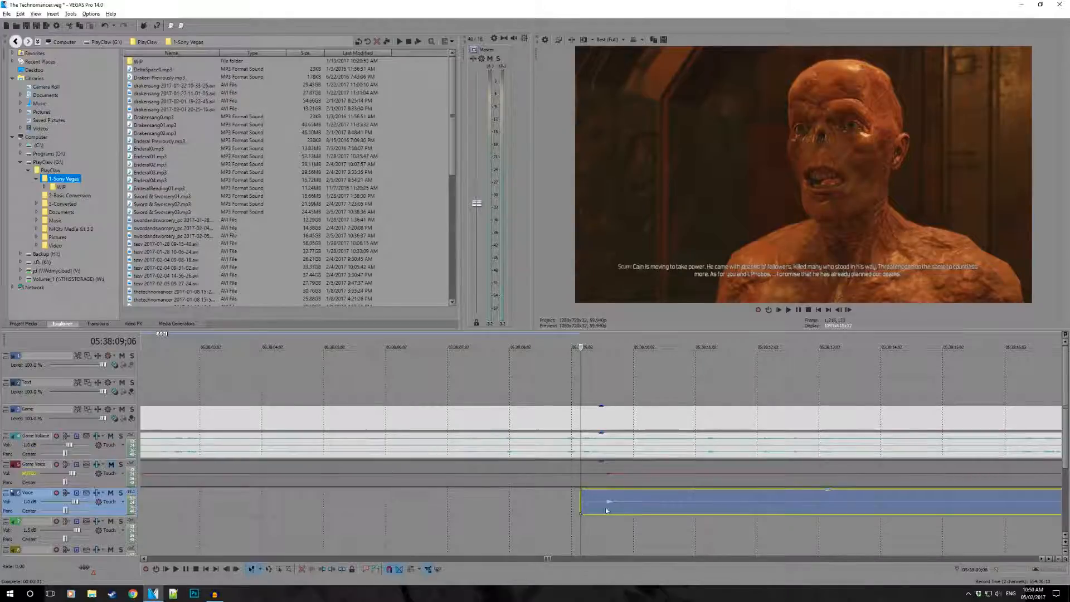
- Trim the Voice event's start past the small noise to 05:38:43;07, then slightly further toward the next spoken words
{"action": "left_click_drag", "start_coordinate": [579, 507], "coordinate": [780, 502]}
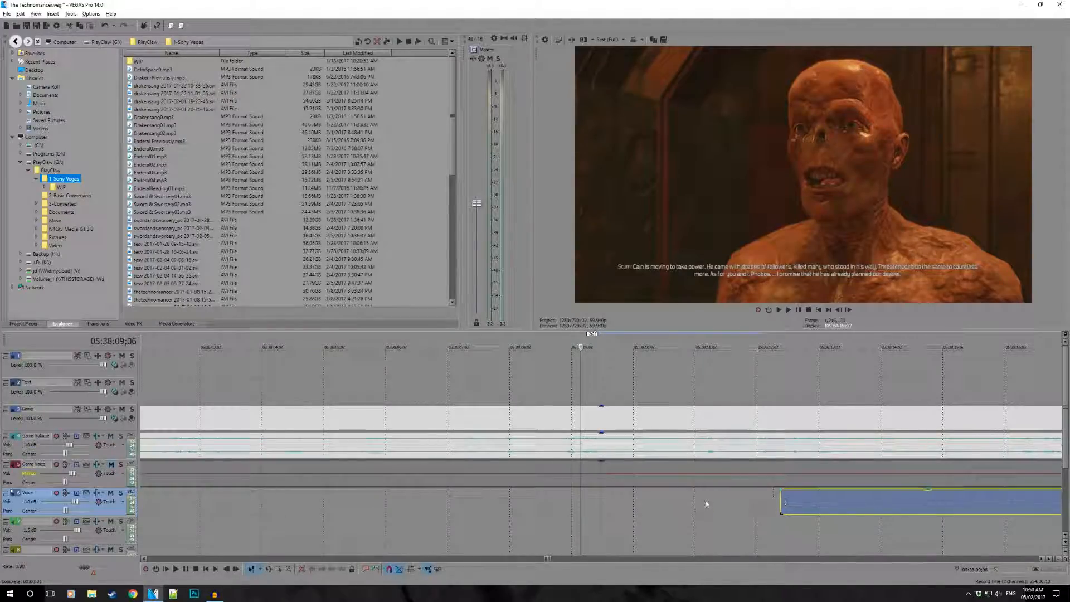
{"action": "scroll", "coordinate": [809, 501], "scroll_direction": "down", "scroll_amount": 5}
{"action": "left_click", "coordinate": [993, 509]}
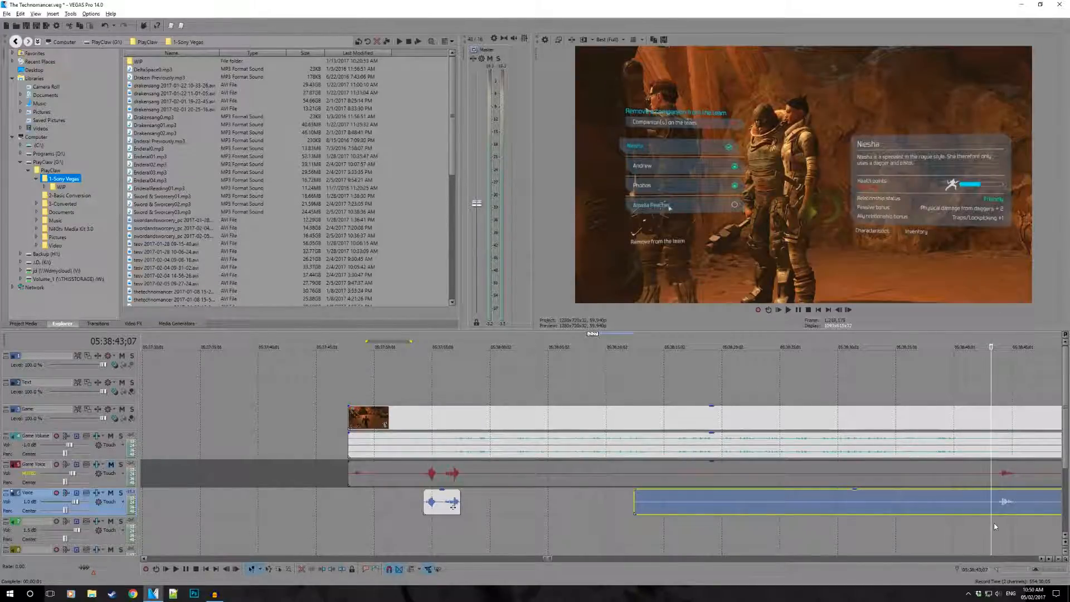
{"action": "key", "text": "bracketleft"}
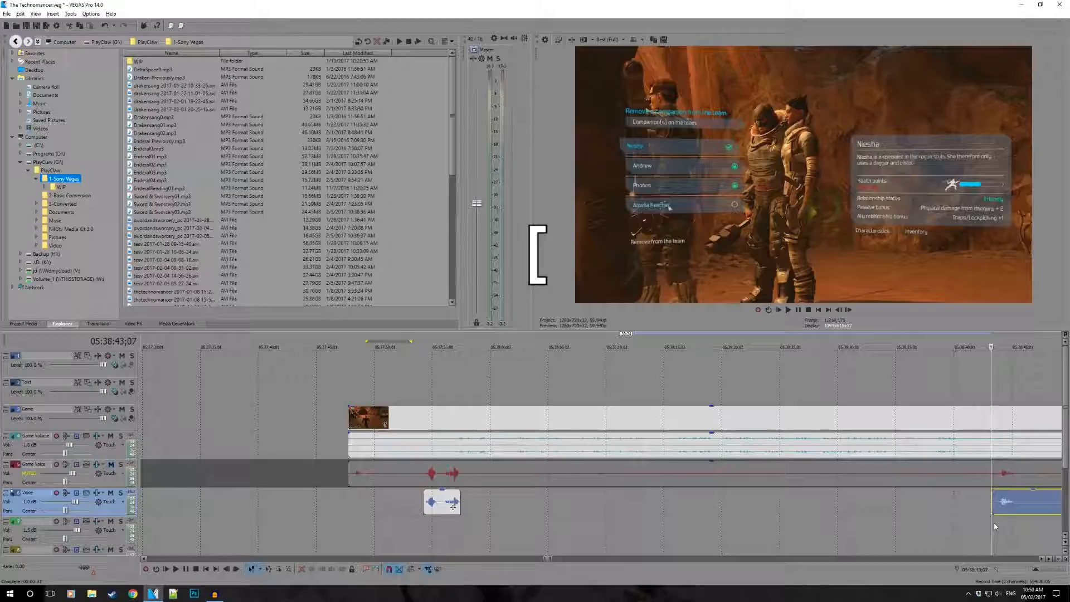
{"action": "scroll", "coordinate": [995, 521], "scroll_direction": "up", "scroll_amount": 5}
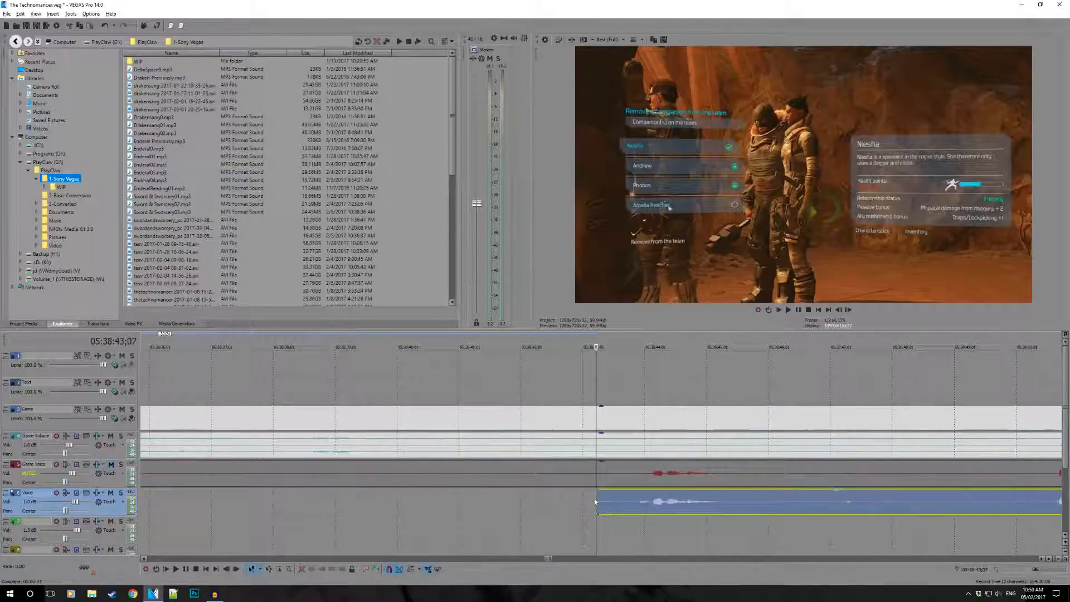
{"action": "scroll", "coordinate": [599, 501], "scroll_direction": "down", "scroll_amount": 2}
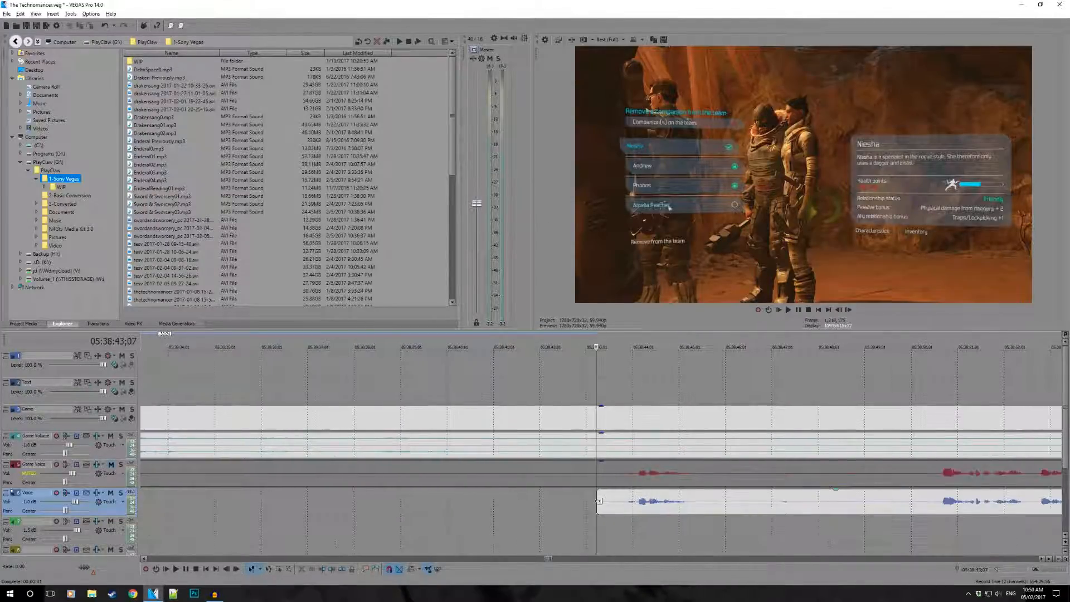
{"action": "left_click_drag", "start_coordinate": [600, 503], "coordinate": [617, 505]}
- Split the Voice event just after the short line near 05:38:44 and trim the remainder's start to about 05:38:50
{"action": "key", "text": "space"}
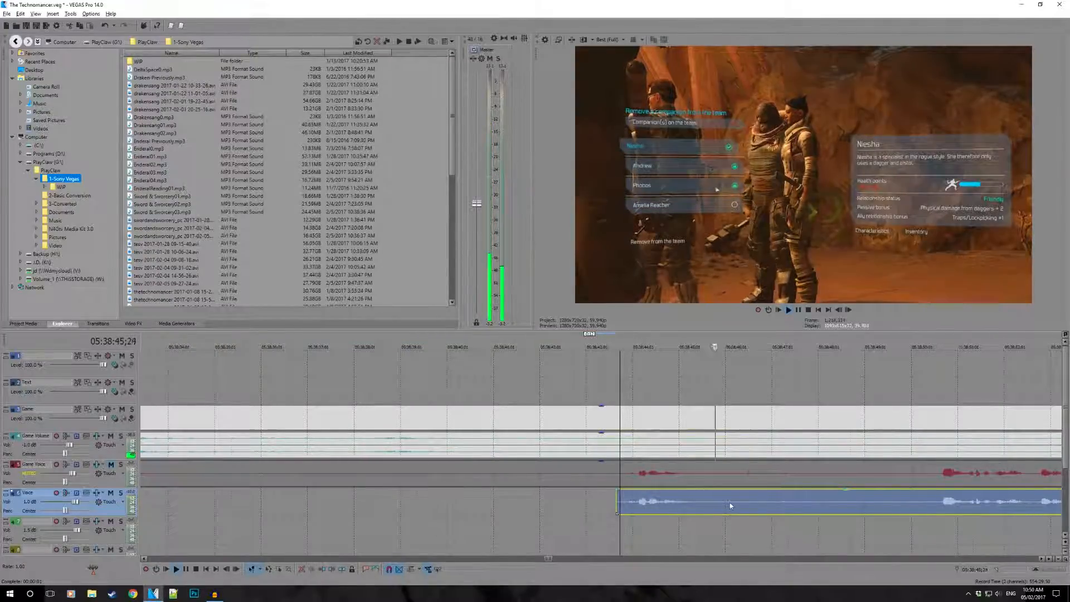
{"action": "left_click", "coordinate": [560, 501]}
{"action": "key", "text": "s"}
{"action": "left_click_drag", "start_coordinate": [562, 512], "coordinate": [801, 512]}
{"action": "scroll", "coordinate": [747, 490], "scroll_direction": "down", "scroll_amount": 2}
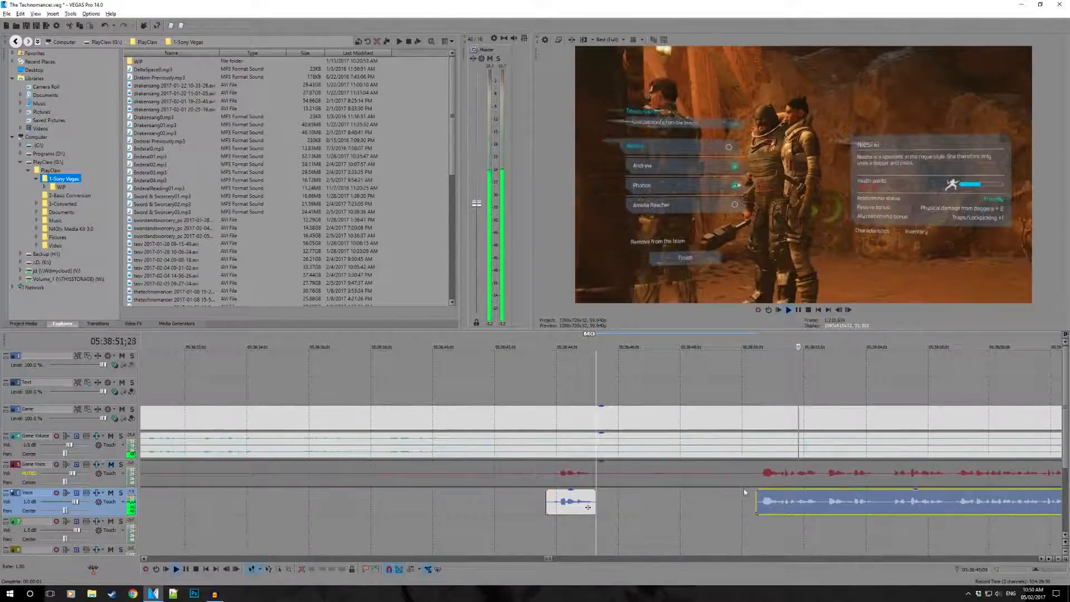
- Examine the long spoken section of the Voice track for its next pause, playing on from 05:39:41;18
{"action": "scroll", "coordinate": [744, 489], "scroll_direction": "down", "scroll_amount": 3}
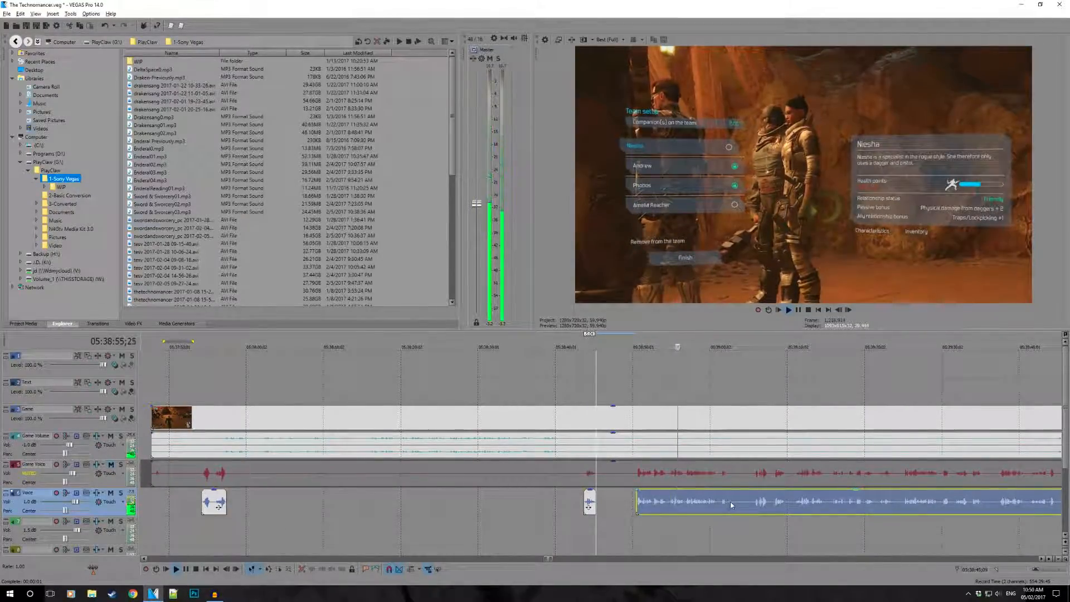
{"action": "scroll", "coordinate": [701, 479], "scroll_direction": "up", "scroll_amount": 3}
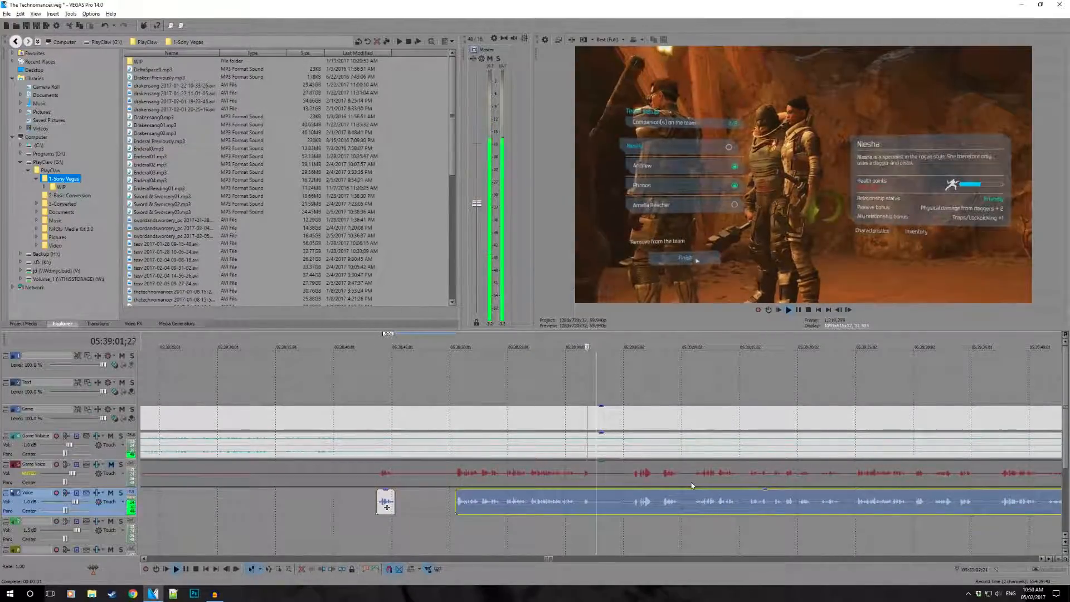
{"action": "scroll", "coordinate": [692, 482], "scroll_direction": "down", "scroll_amount": 4}
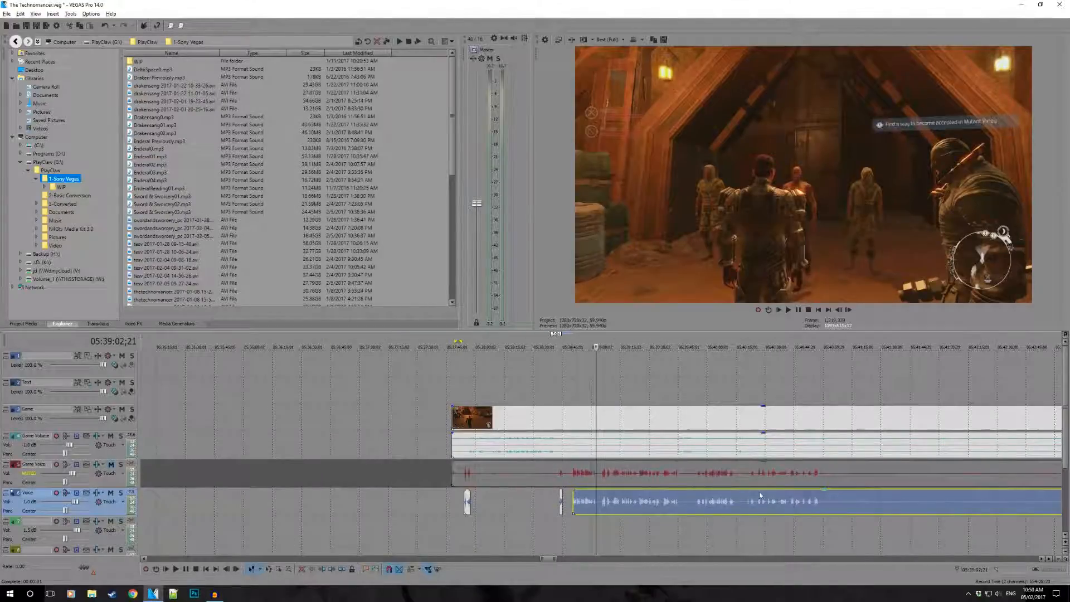
{"action": "left_click", "coordinate": [680, 504]}
{"action": "scroll", "coordinate": [689, 504], "scroll_direction": "up", "scroll_amount": 3}
{"action": "key", "text": "space"}
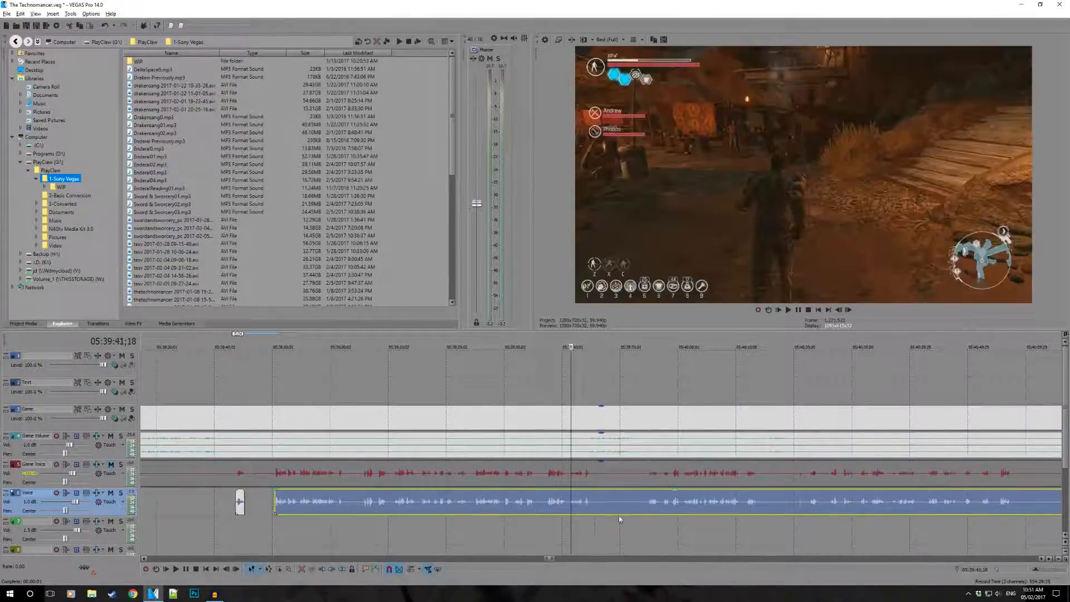
{"action": "key", "text": "space"}
{"action": "scroll", "coordinate": [627, 494], "scroll_direction": "down", "scroll_amount": 2}
{"action": "scroll", "coordinate": [630, 496], "scroll_direction": "up", "scroll_amount": 2}
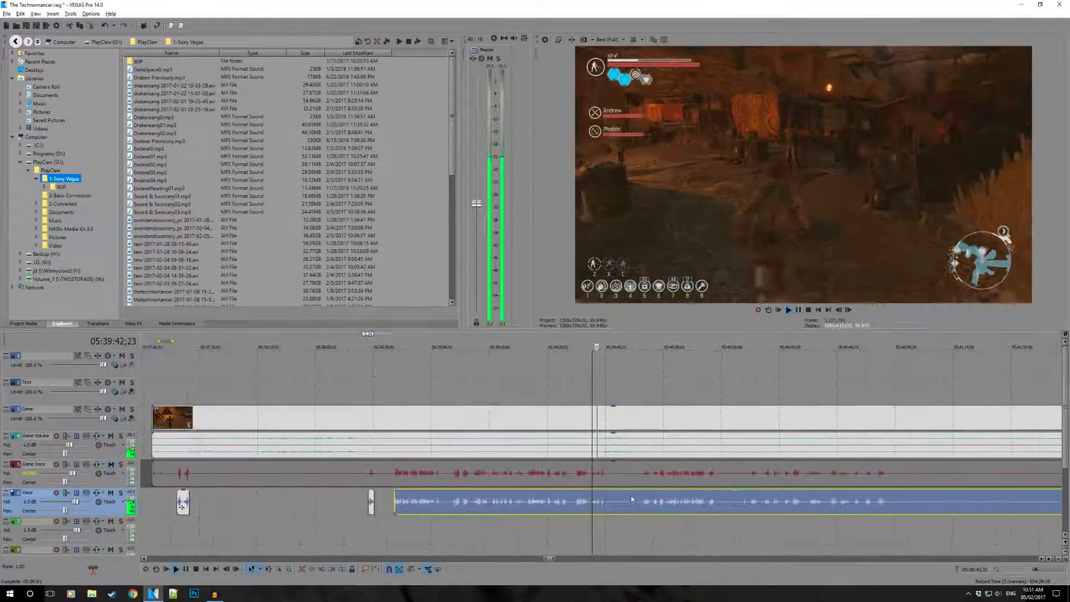
{"action": "scroll", "coordinate": [608, 503], "scroll_direction": "up", "scroll_amount": 2}
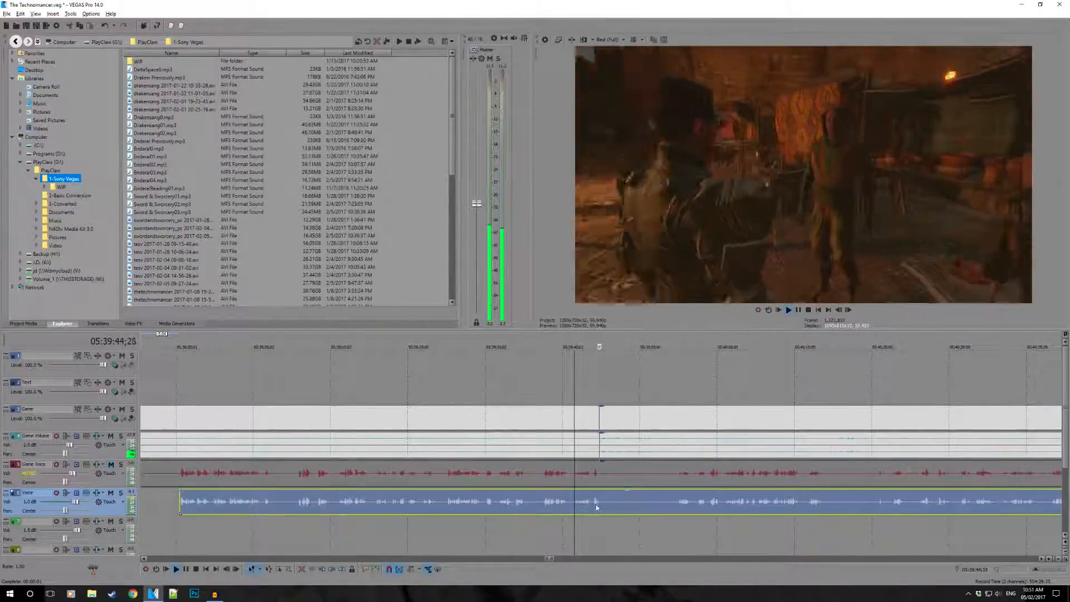
- Split the Voice event at the pause near 05:39:45 and trim the remainder's start to about 05:39:54;13
{"action": "key", "text": "s"}
{"action": "left_click_drag", "start_coordinate": [606, 511], "coordinate": [675, 521]}
{"action": "left_click", "coordinate": [674, 524]}
{"action": "scroll", "coordinate": [686, 490], "scroll_direction": "down", "scroll_amount": 2}
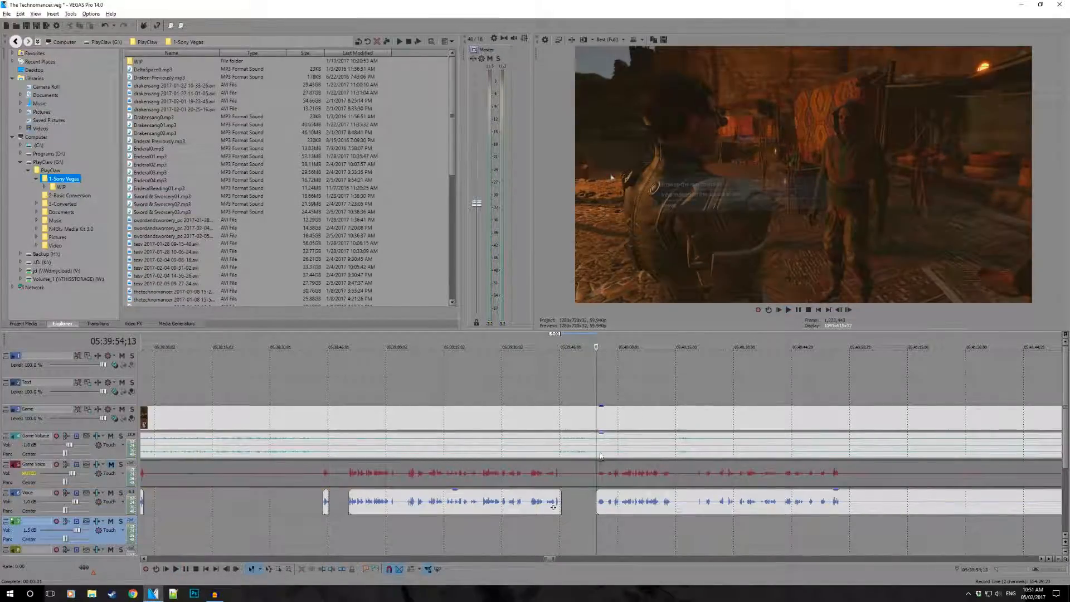
- Shift the last Voice event slightly earlier on the timeline, then undo the move
{"action": "left_click", "coordinate": [541, 502]}
{"action": "left_click", "coordinate": [641, 501]}
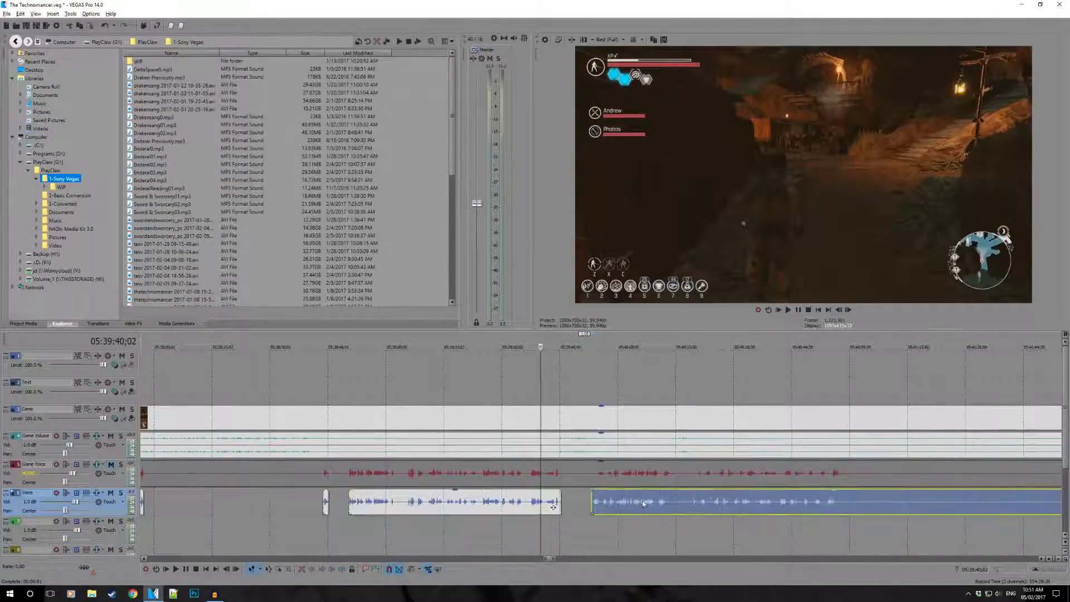
{"action": "left_click", "coordinate": [666, 500]}
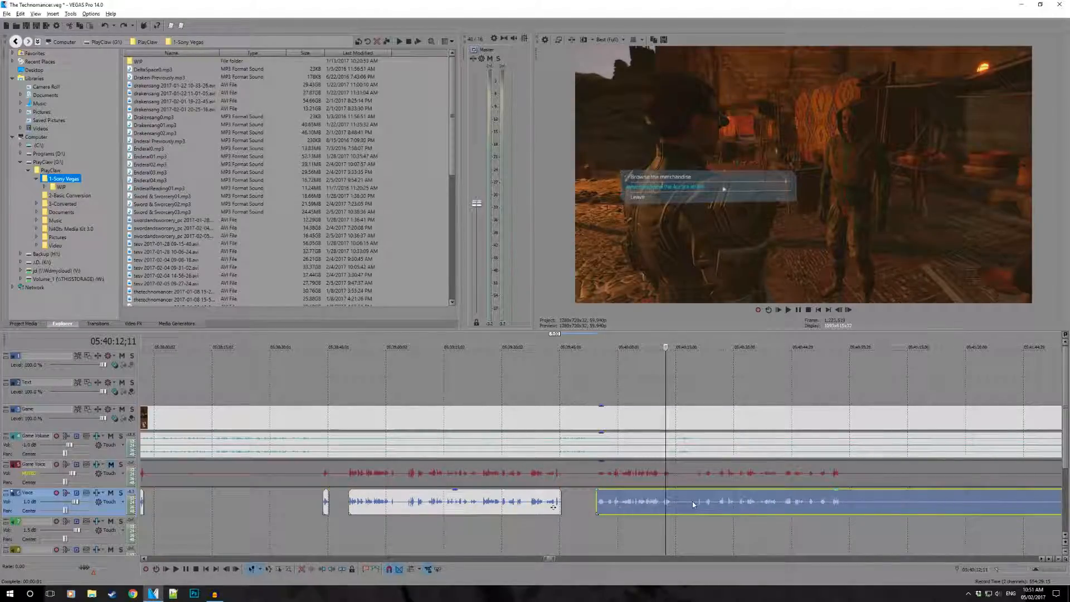
- Mark the silent stretch across all tracks as a time range from 05:41:00;17 to 05:43:25;20
{"action": "scroll", "coordinate": [755, 498], "scroll_direction": "down", "scroll_amount": 5}
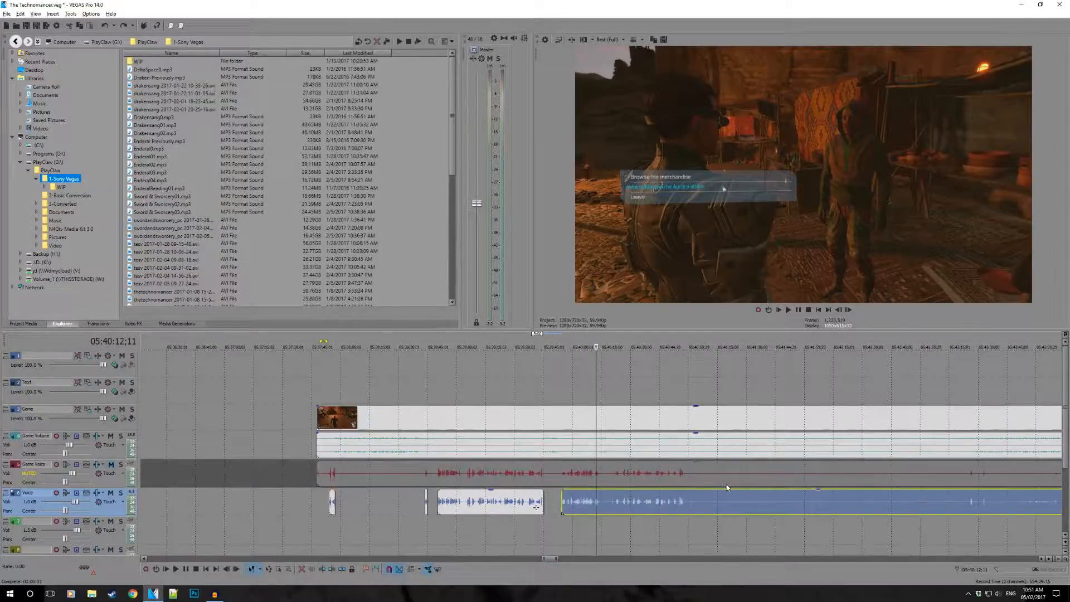
{"action": "left_click", "coordinate": [642, 524]}
{"action": "left_click", "coordinate": [780, 530]}
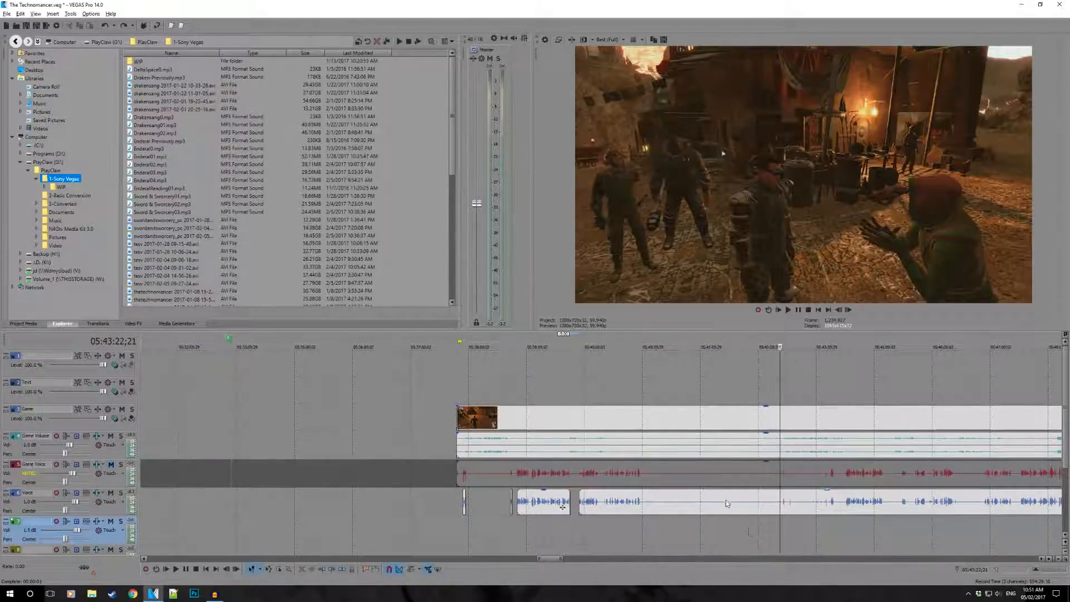
{"action": "scroll", "coordinate": [732, 504], "scroll_direction": "up", "scroll_amount": 2}
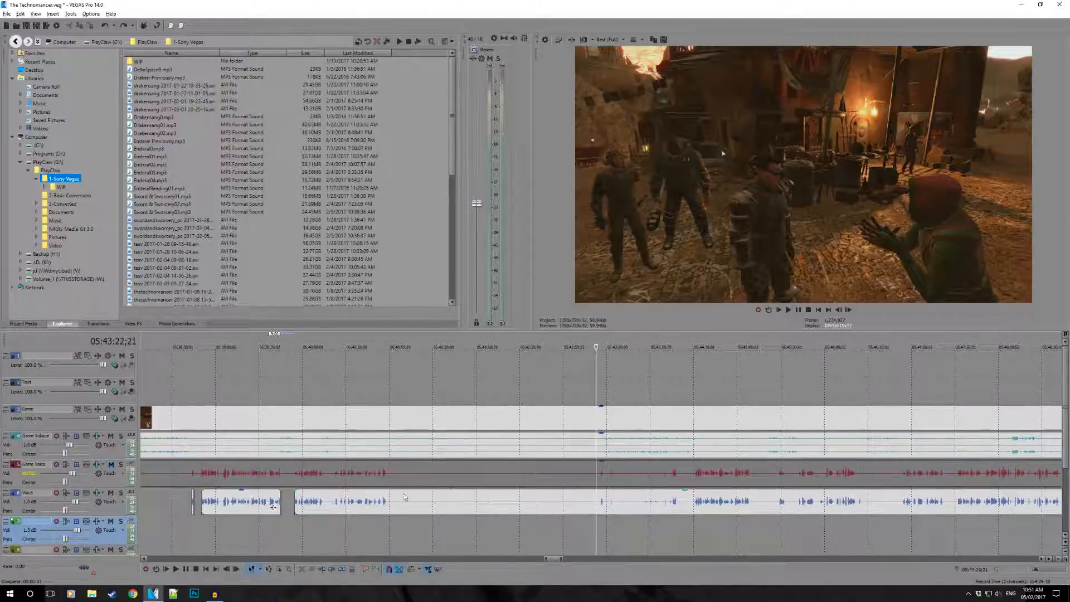
{"action": "left_click_drag", "start_coordinate": [389, 389], "coordinate": [598, 389]}
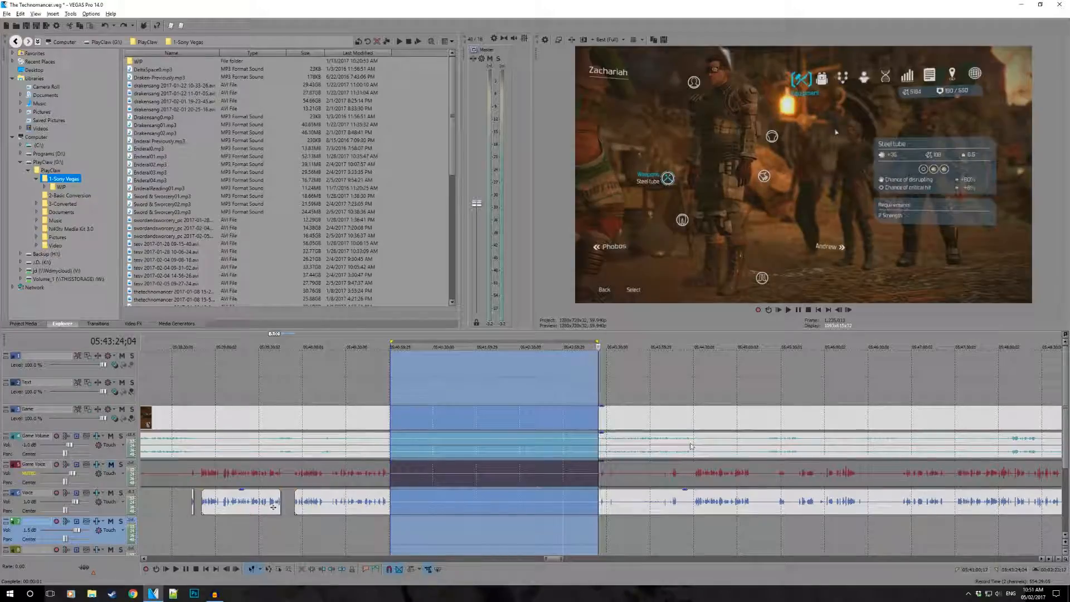
{"action": "scroll", "coordinate": [607, 396], "scroll_direction": "down", "scroll_amount": 4}
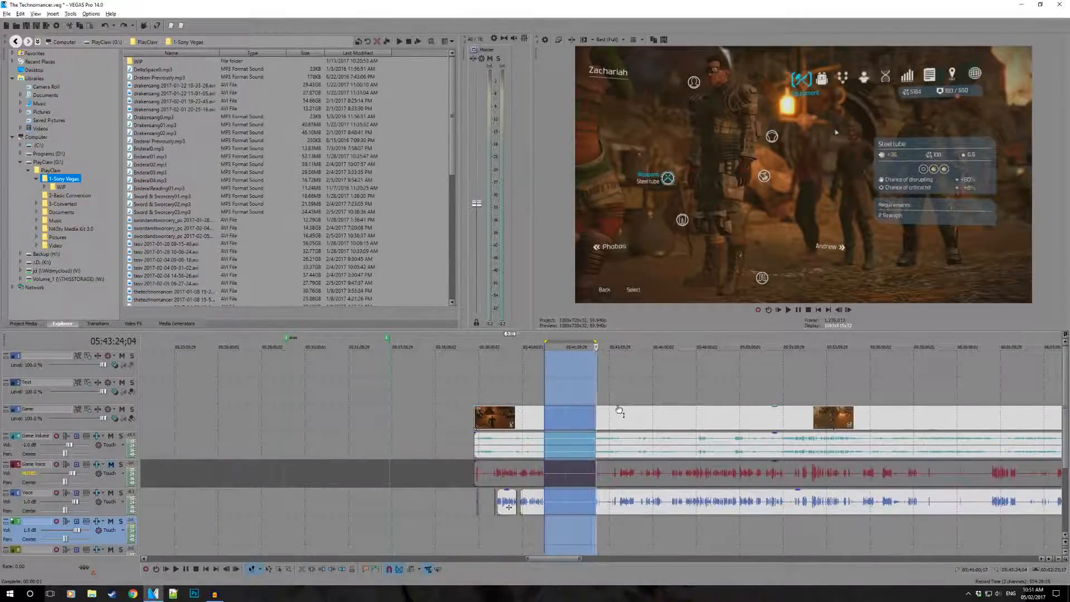
{"action": "scroll", "coordinate": [619, 411], "scroll_direction": "up", "scroll_amount": 5}
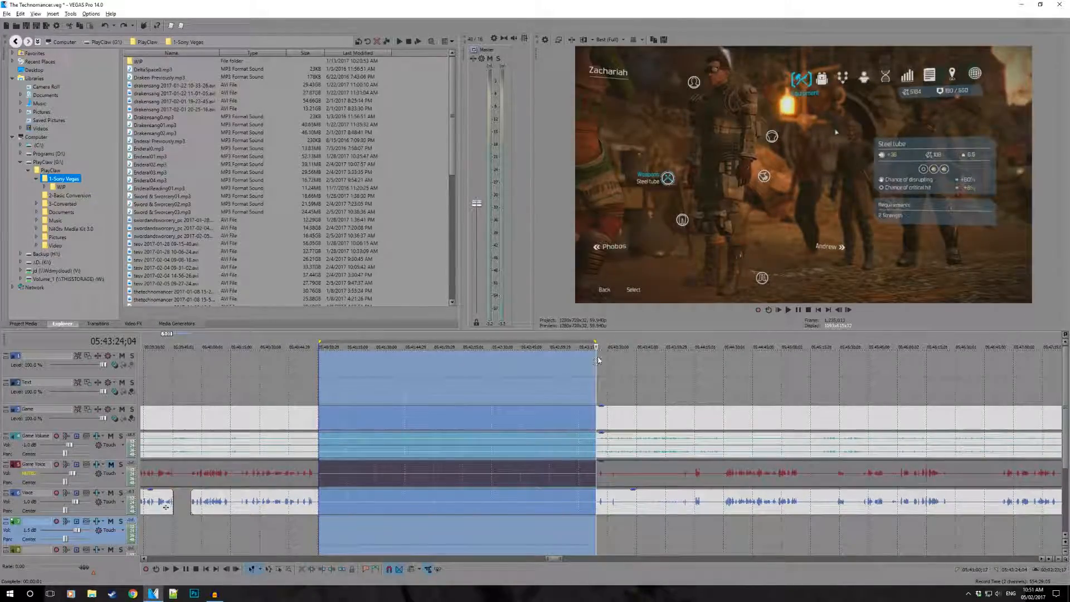
{"action": "mouse_move", "coordinate": [595, 341]}
{"action": "left_mouse_down"}
{"action": "mouse_move", "coordinate": [686, 343]}
{"action": "mouse_move", "coordinate": [596, 346]}
{"action": "left_mouse_up"}
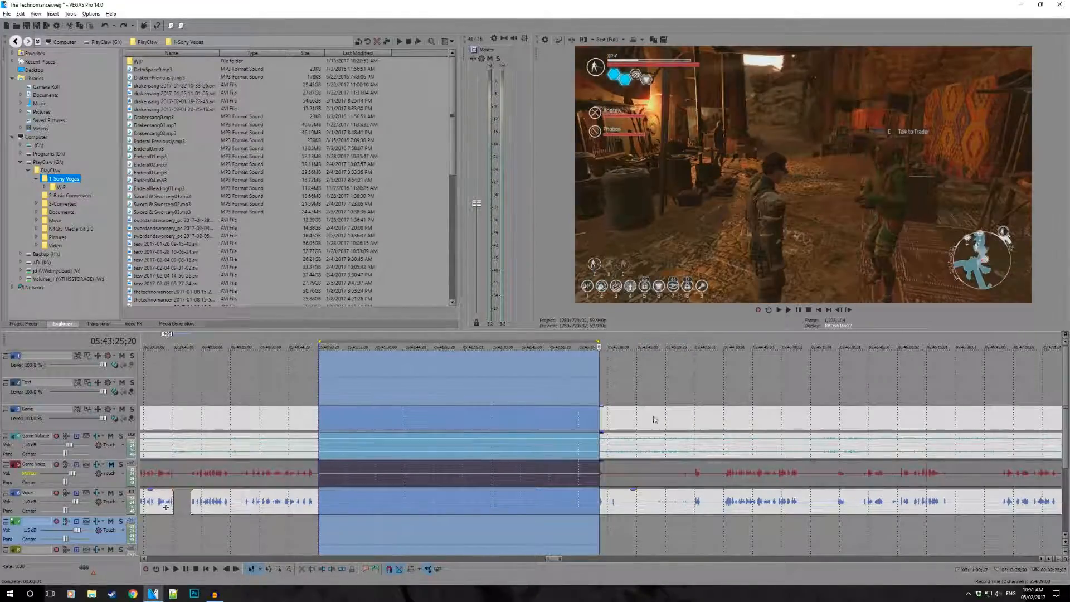
- Mark the silent stretch in the next long gameplay clip as a time range ending at 06:00:27;17
{"action": "scroll", "coordinate": [734, 463], "scroll_direction": "down", "scroll_amount": 3}
{"action": "scroll", "coordinate": [736, 463], "scroll_direction": "down", "scroll_amount": 3}
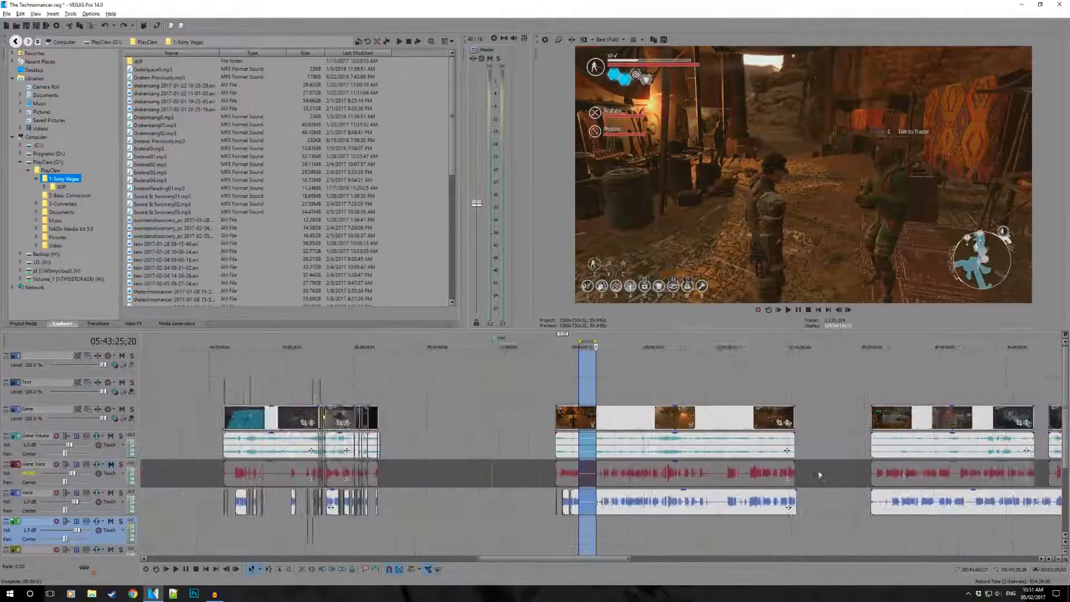
{"action": "scroll", "coordinate": [751, 476], "scroll_direction": "up", "scroll_amount": 3}
{"action": "left_click_drag", "start_coordinate": [920, 385], "coordinate": [963, 381]}
{"action": "scroll", "coordinate": [530, 444], "scroll_direction": "down", "scroll_amount": 2}
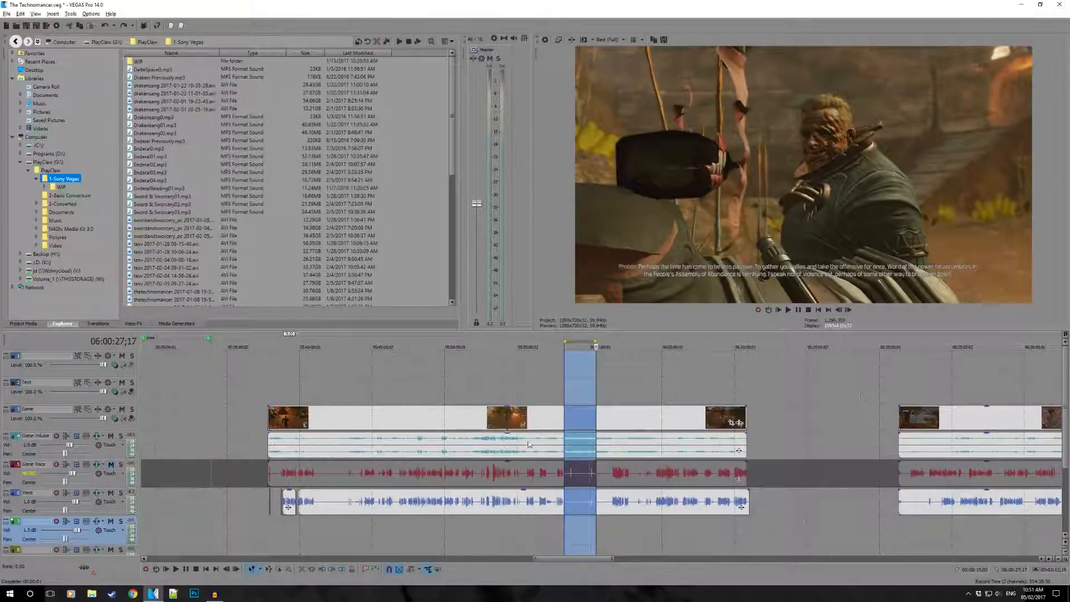
- Play the recording from 05:40:54;22 to locate the end of speech before the long silence
{"action": "left_click", "coordinate": [319, 518]}
{"action": "scroll", "coordinate": [324, 521], "scroll_direction": "up", "scroll_amount": 7}
{"action": "left_click", "coordinate": [467, 522]}
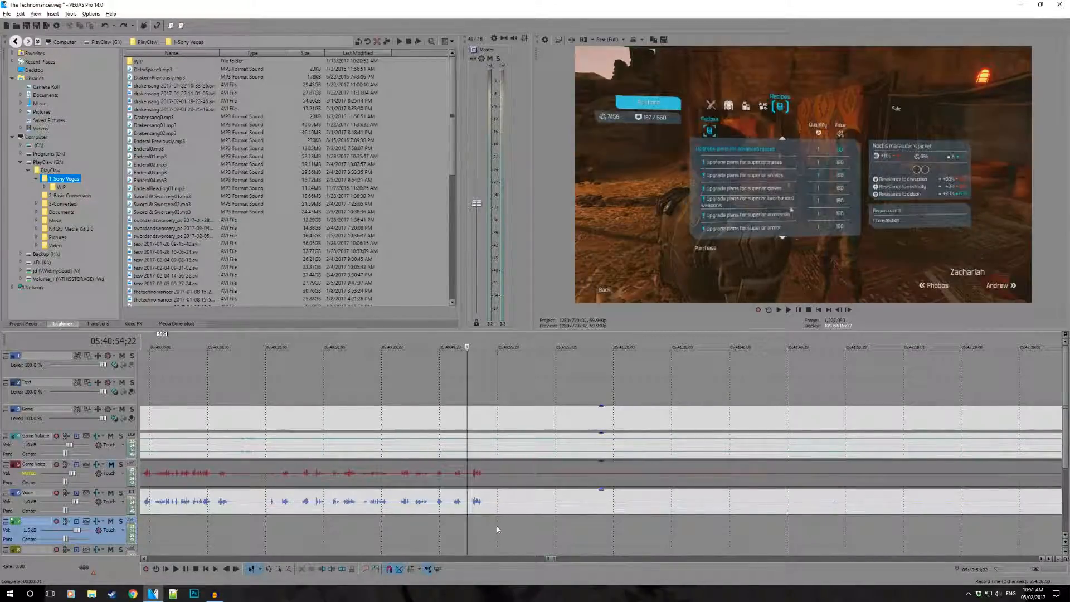
{"action": "scroll", "coordinate": [520, 533], "scroll_direction": "up", "scroll_amount": 3}
{"action": "key", "text": "space"}
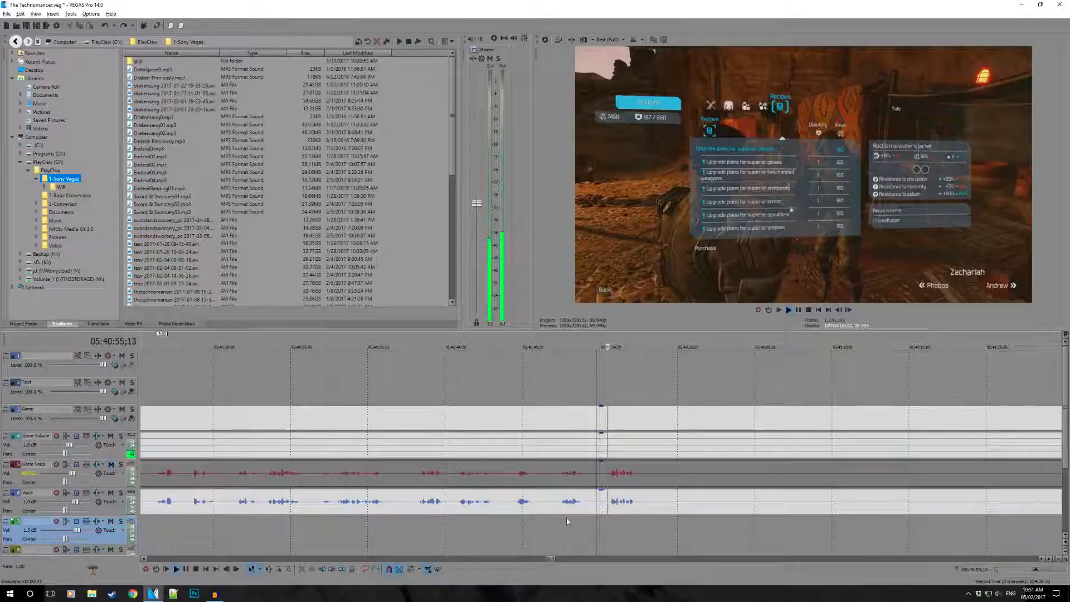
{"action": "key", "text": "space"}
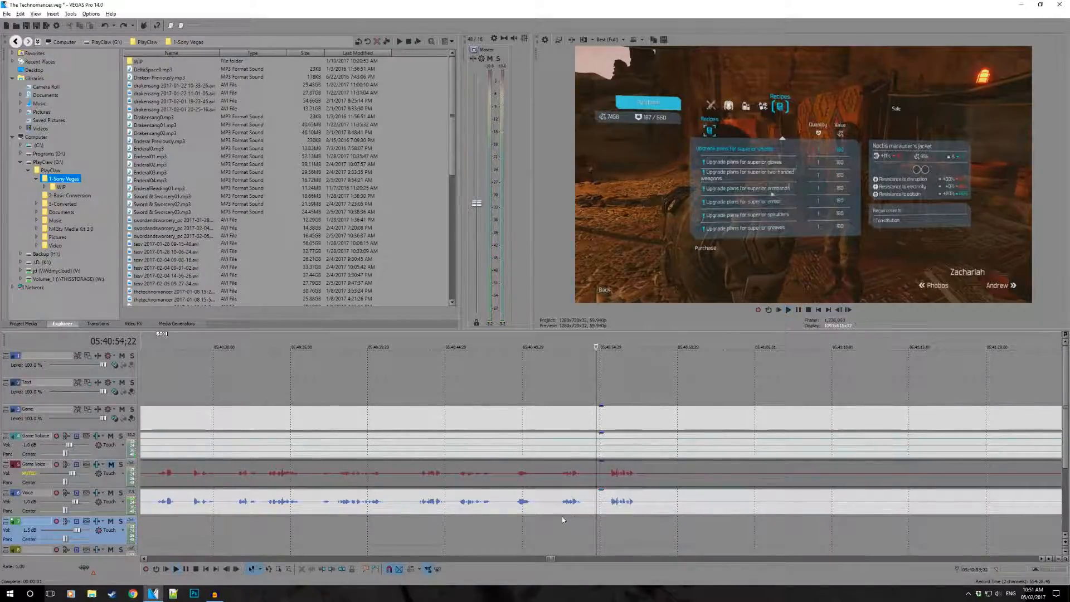
{"action": "left_click", "coordinate": [562, 517]}
{"action": "key", "text": "space"}
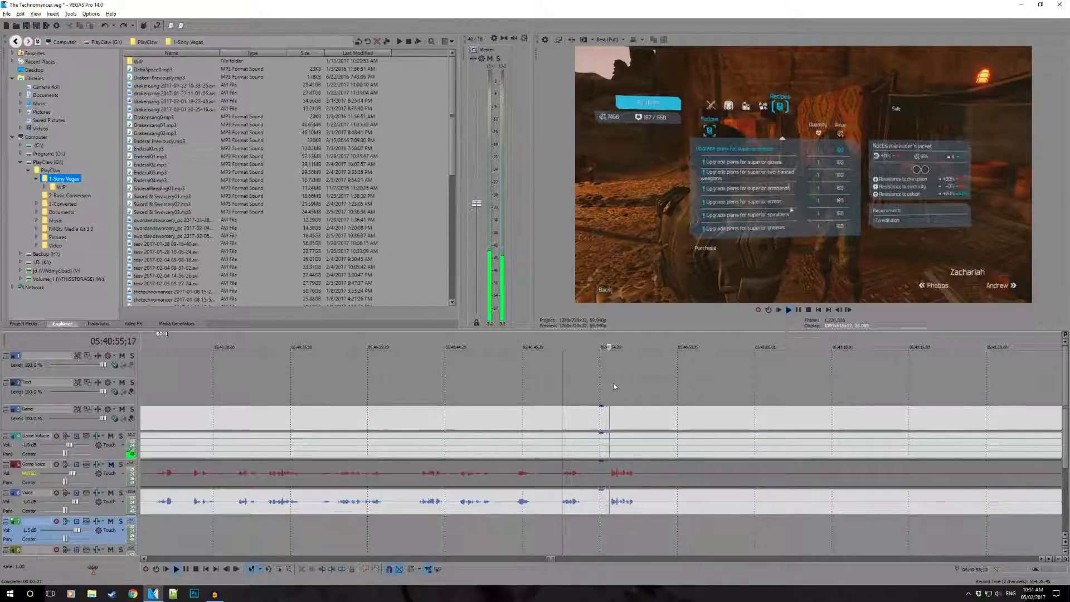
{"action": "left_click", "coordinate": [651, 523]}
{"action": "left_click", "coordinate": [644, 528]}
{"action": "scroll", "coordinate": [646, 530], "scroll_direction": "down", "scroll_amount": 1}
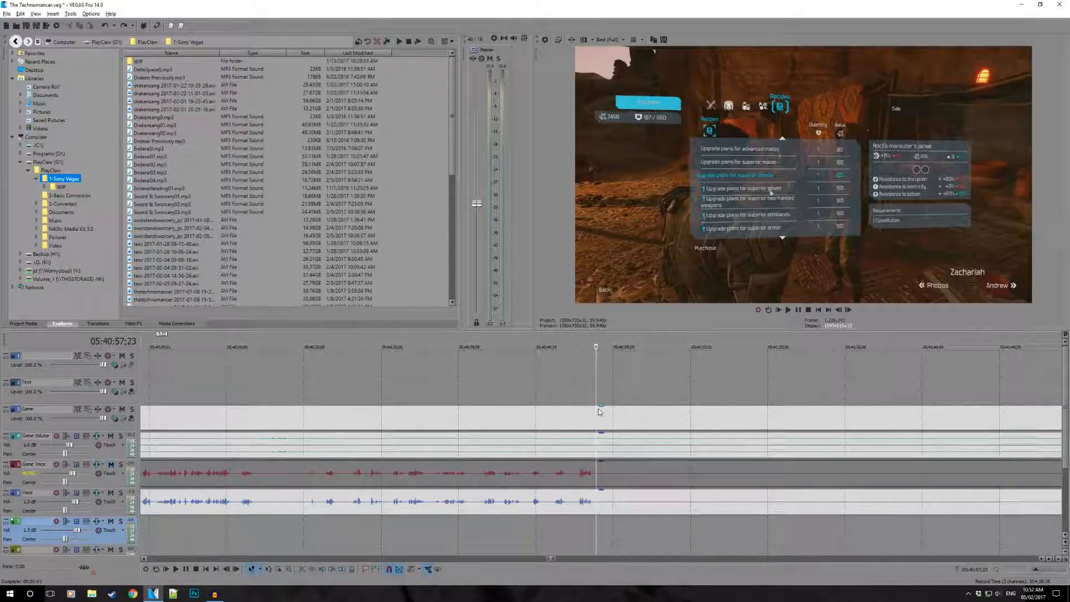
- Split the Game, Game Volume, Game Voice and Voice events at 05:40:57;20, just after the last spoken words
{"action": "scroll", "coordinate": [593, 424], "scroll_direction": "down", "scroll_amount": 1}
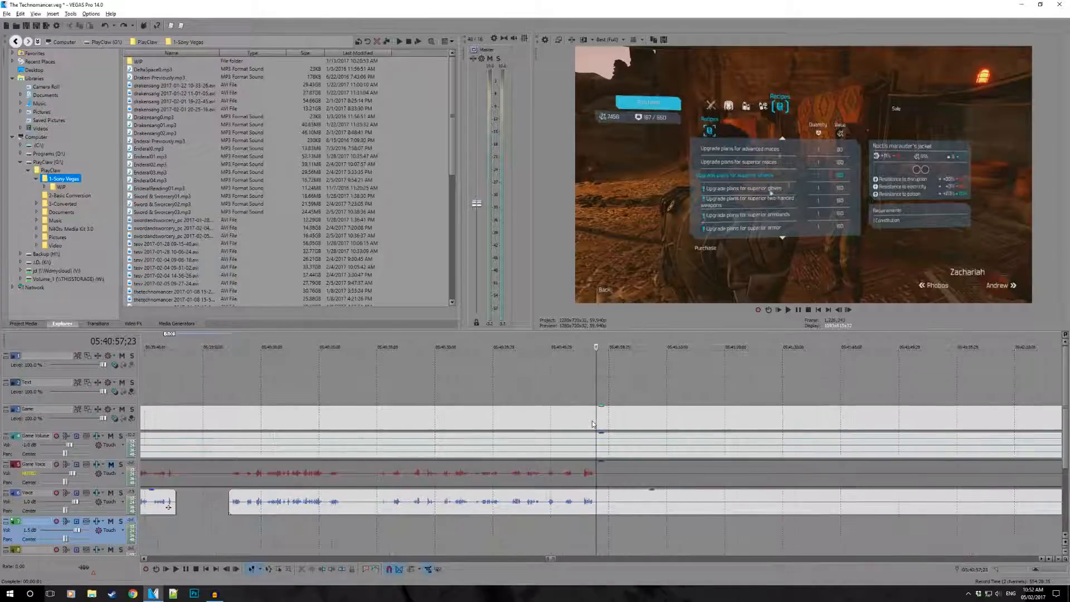
{"action": "scroll", "coordinate": [615, 438], "scroll_direction": "up", "scroll_amount": 3}
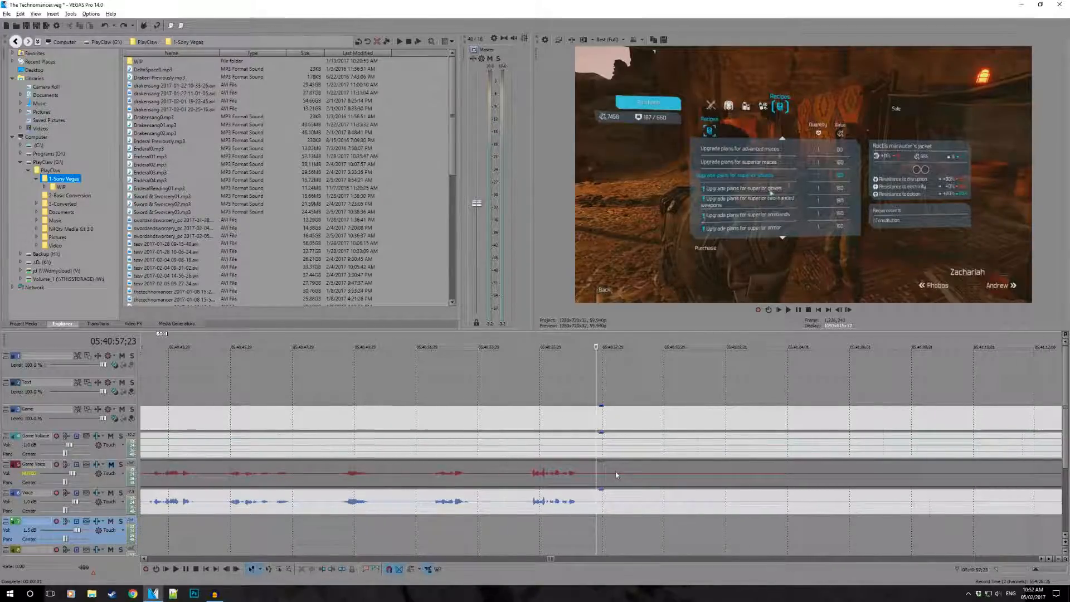
{"action": "scroll", "coordinate": [616, 473], "scroll_direction": "up", "scroll_amount": 1}
{"action": "left_click", "coordinate": [512, 344]}
{"action": "left_click", "coordinate": [494, 375]}
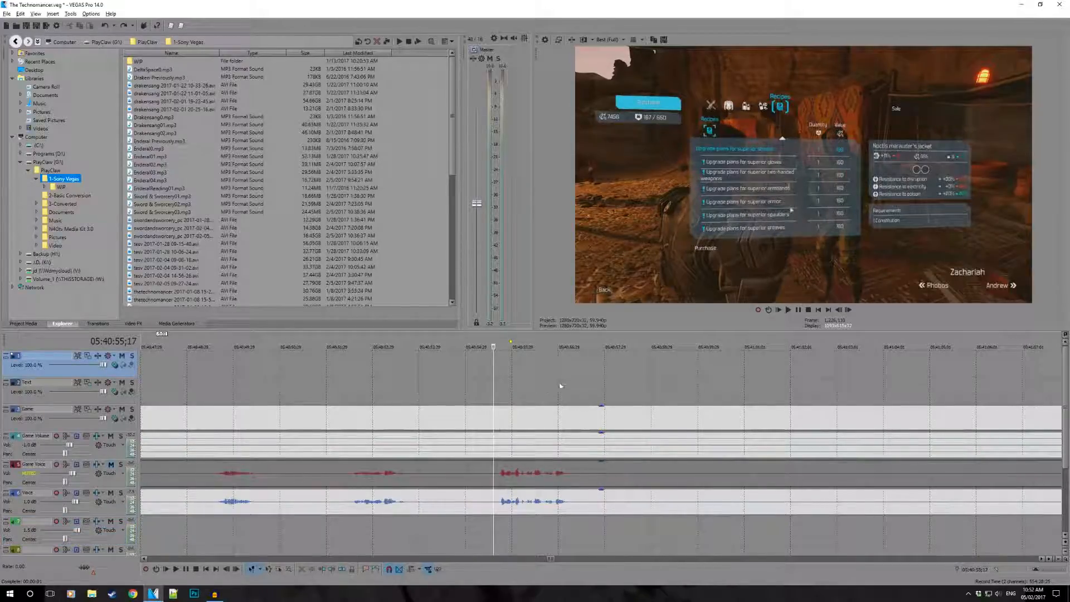
{"action": "key", "text": "space"}
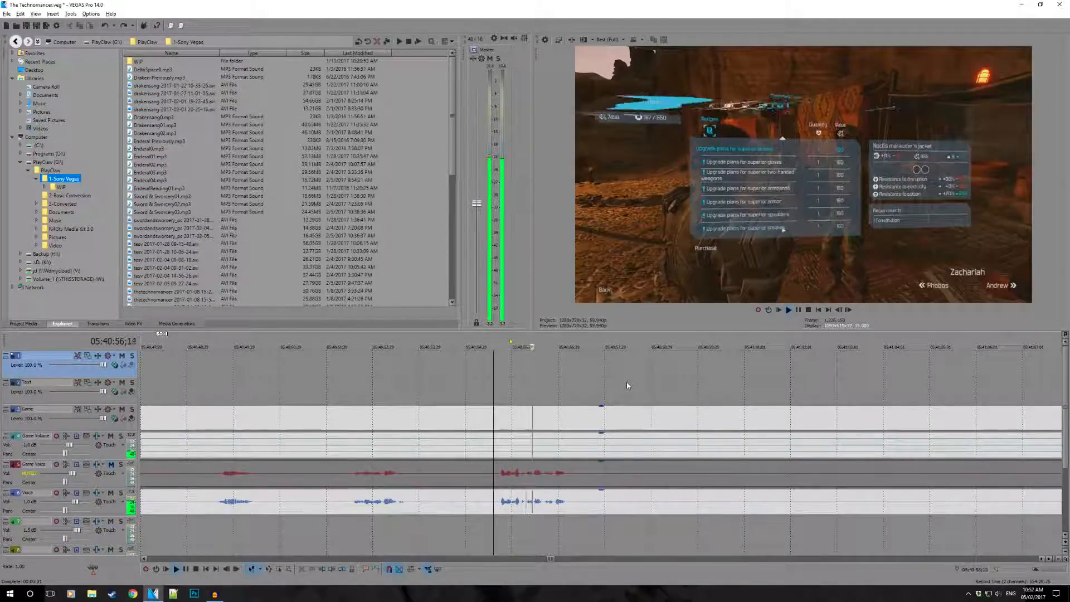
{"action": "key", "text": "space"}
{"action": "left_click", "coordinate": [570, 533]}
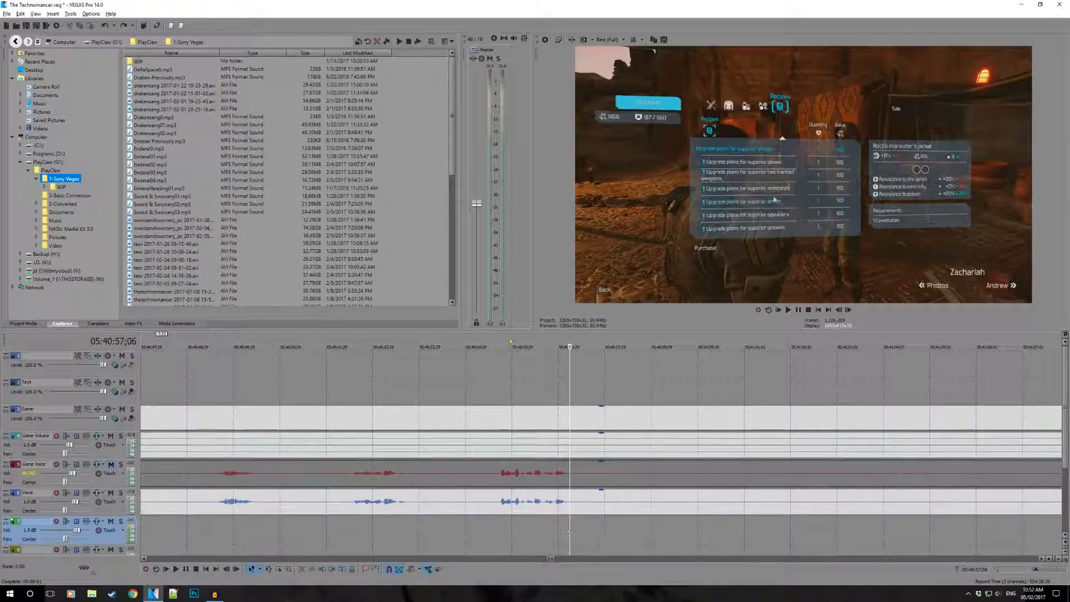
{"action": "left_click_drag", "start_coordinate": [569, 533], "coordinate": [592, 529]}
{"action": "scroll", "coordinate": [592, 529], "scroll_direction": "down", "scroll_amount": 10}
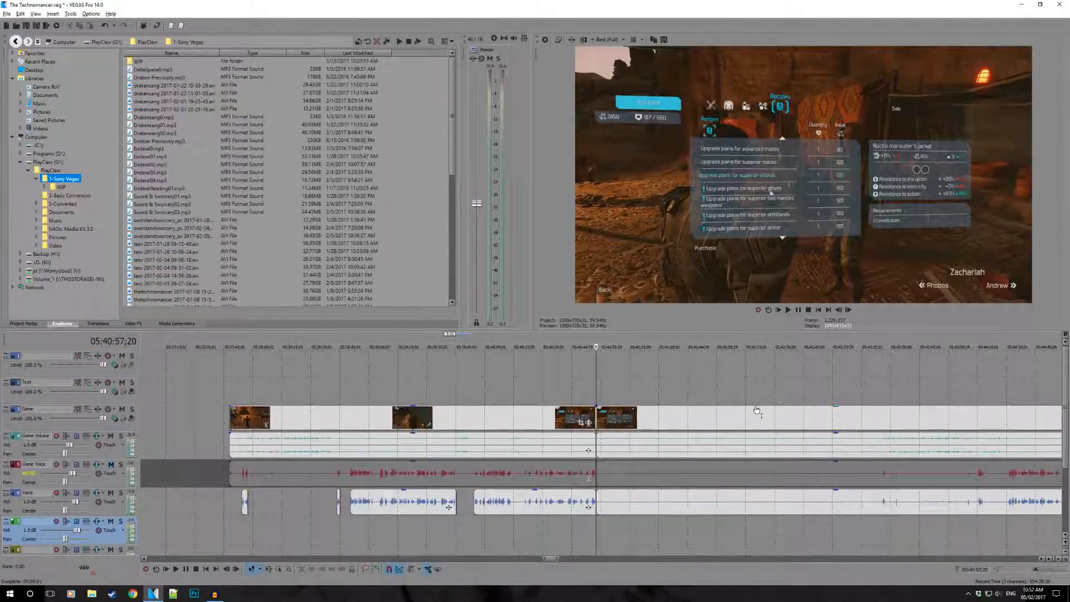
- Play the recording from 05:43:25;08 and inspect the waveform to locate where speech resumes after the silence
{"action": "left_click", "coordinate": [865, 395]}
{"action": "scroll", "coordinate": [811, 417], "scroll_direction": "up", "scroll_amount": 5}
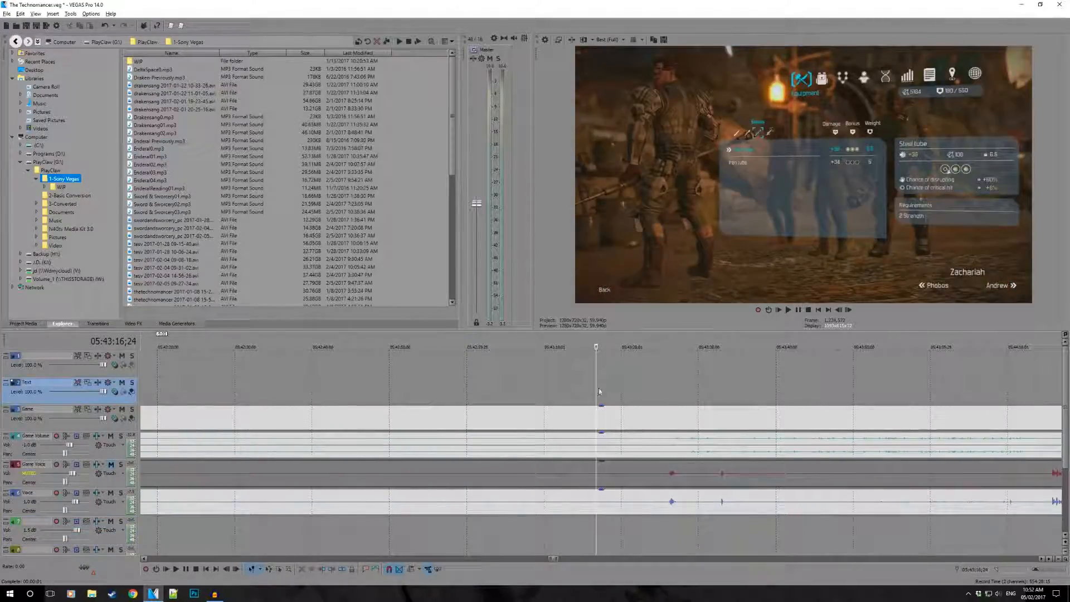
{"action": "left_click_drag", "start_coordinate": [598, 392], "coordinate": [661, 391]}
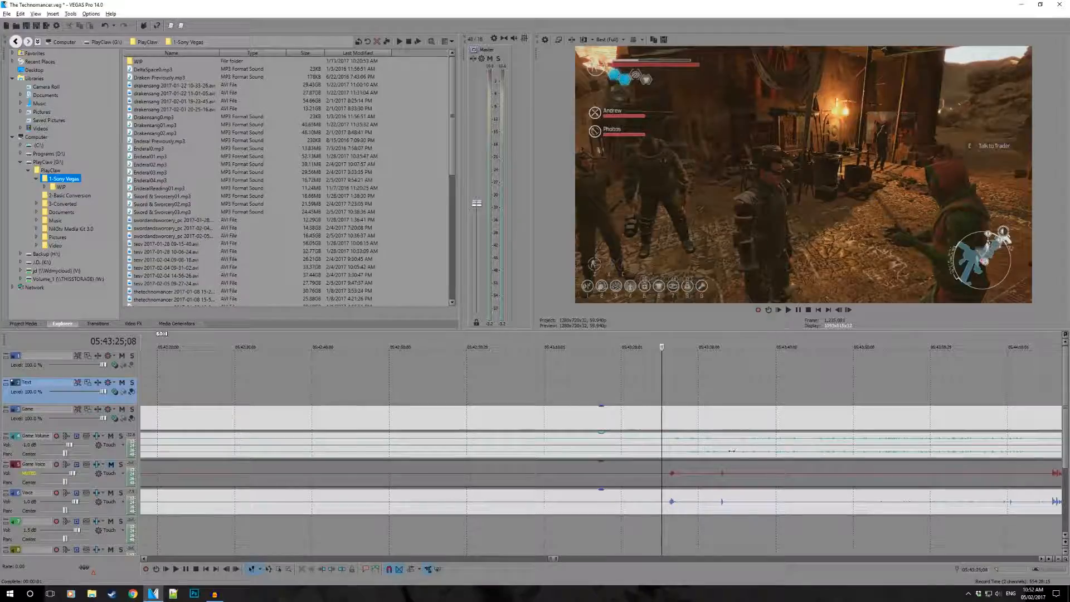
{"action": "key", "text": "space"}
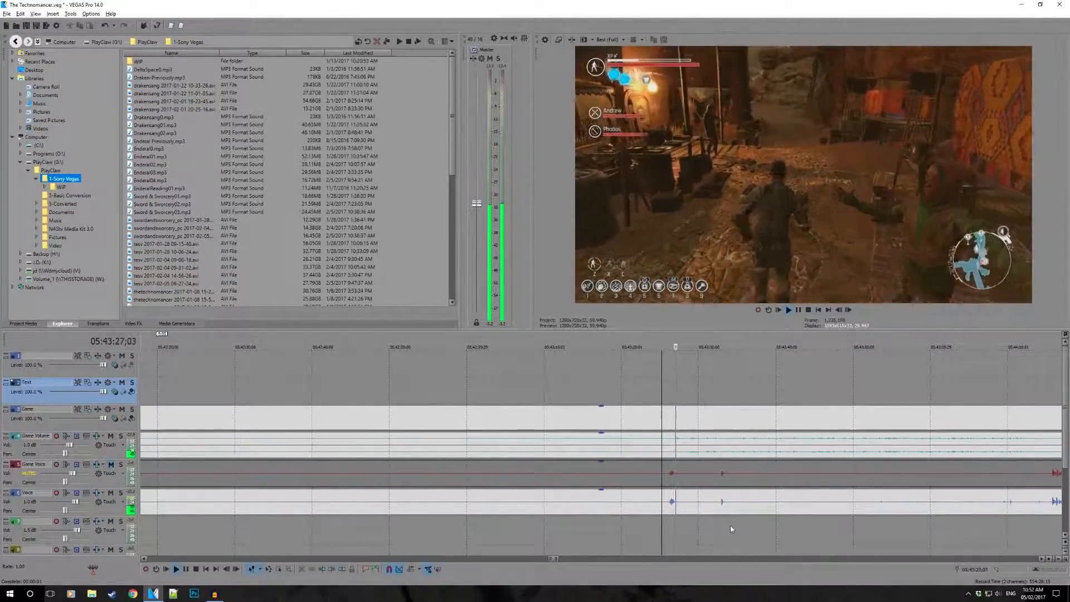
{"action": "scroll", "coordinate": [730, 525], "scroll_direction": "up", "scroll_amount": 4}
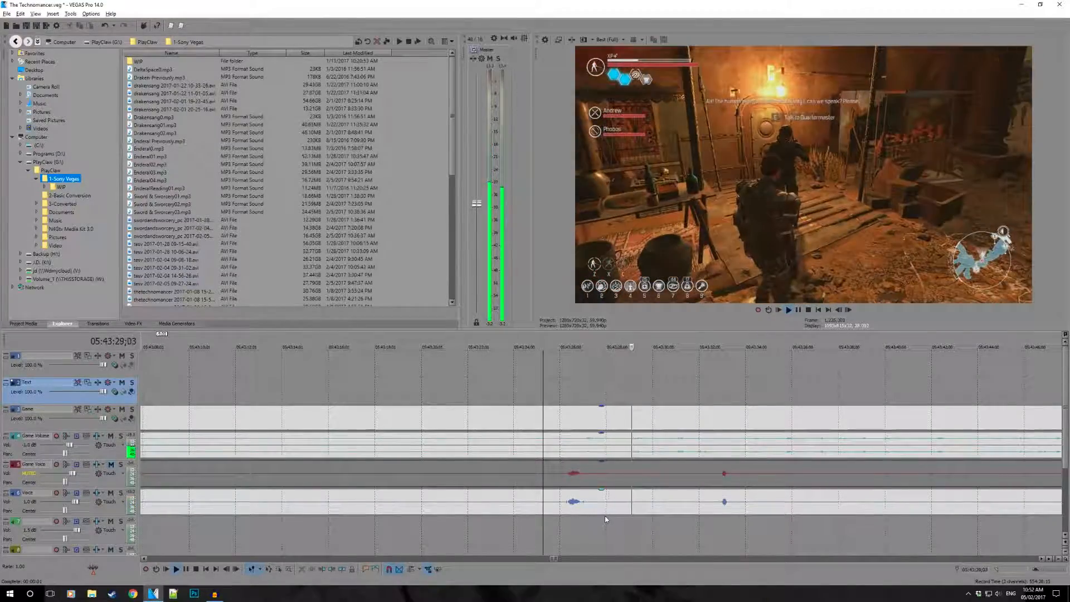
{"action": "key", "text": "space"}
{"action": "left_click", "coordinate": [551, 538]}
{"action": "scroll", "coordinate": [625, 510], "scroll_direction": "up", "scroll_amount": 2}
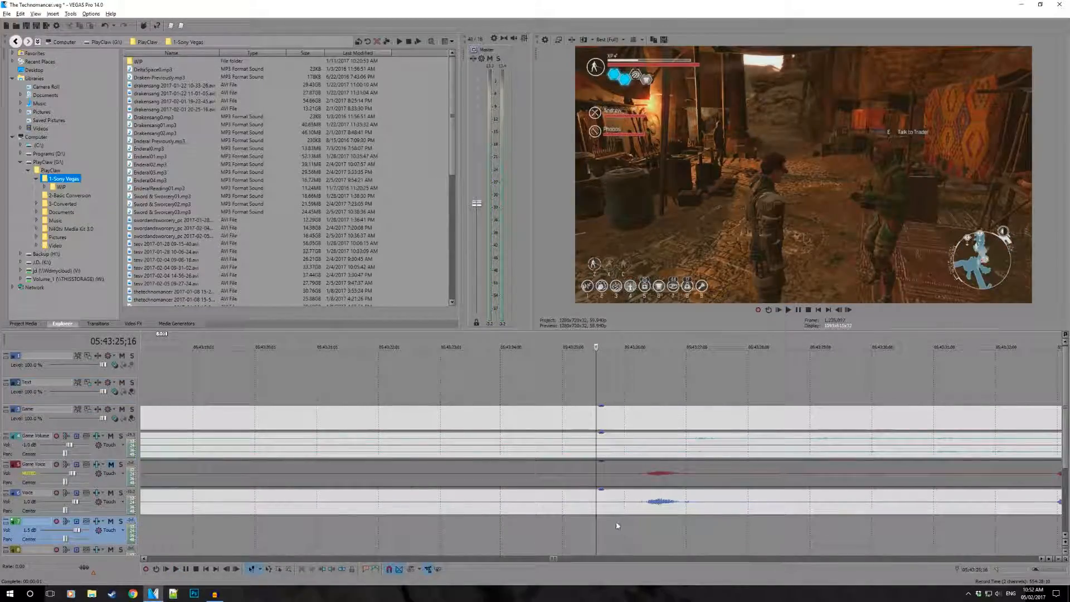
{"action": "scroll", "coordinate": [628, 526], "scroll_direction": "up", "scroll_amount": 1}
{"action": "left_click", "coordinate": [673, 533]}
{"action": "left_click_drag", "start_coordinate": [672, 530], "coordinate": [681, 525]}
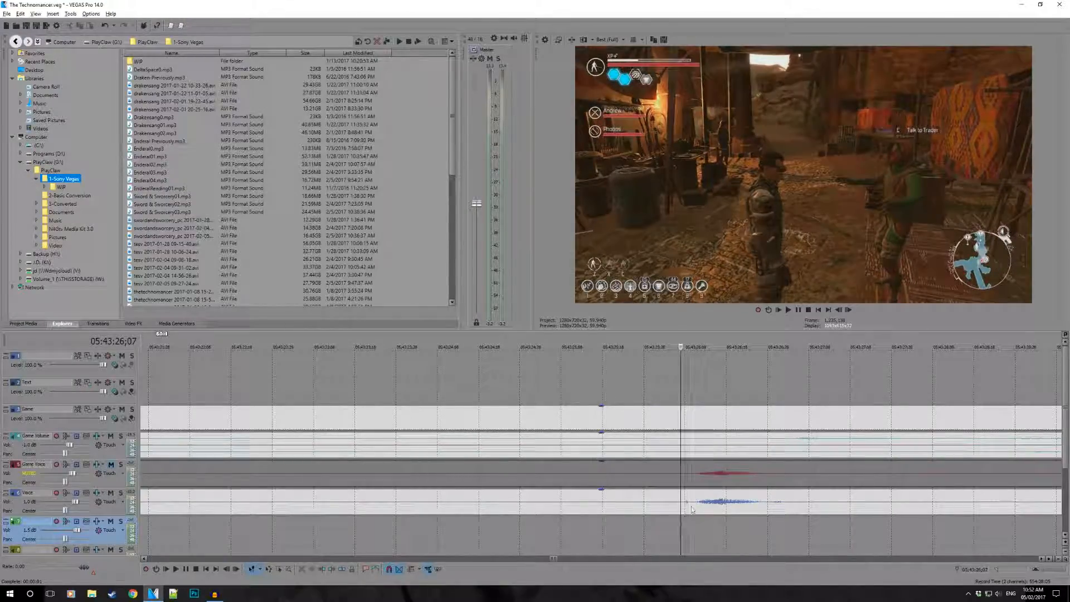
- Trim the start of the Voice event after the silence to 05:43:26;09, just before the speech resumes
{"action": "left_click", "coordinate": [687, 505]}
{"action": "scroll", "coordinate": [688, 505], "scroll_direction": "up", "scroll_amount": 2}
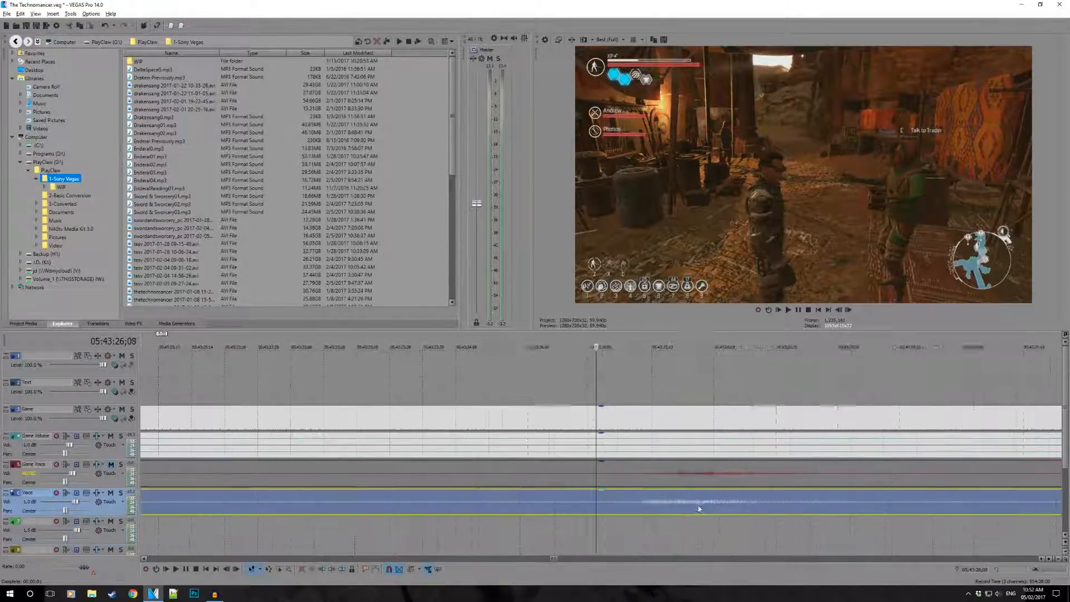
{"action": "left_click", "coordinate": [582, 509]}
{"action": "key", "text": "space"}
{"action": "key", "text": "space"}
{"action": "key", "text": "space"}
{"action": "key", "text": "space"}
{"action": "left_click", "coordinate": [522, 506]}
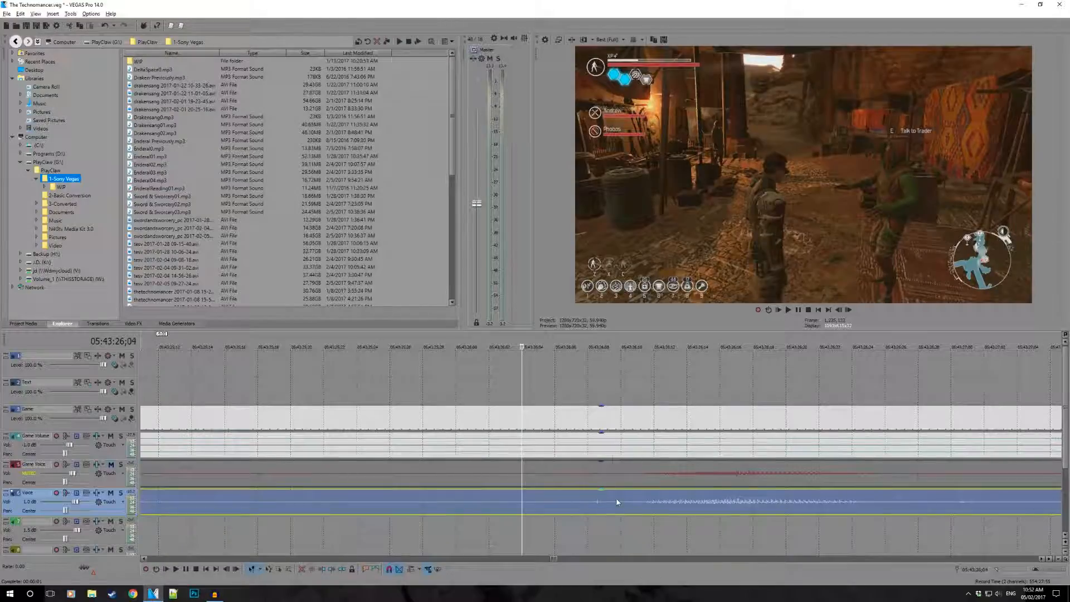
{"action": "left_click", "coordinate": [617, 503]}
{"action": "key", "text": "alt+bracketleft"}
{"action": "scroll", "coordinate": [622, 418], "scroll_direction": "down", "scroll_amount": 2}
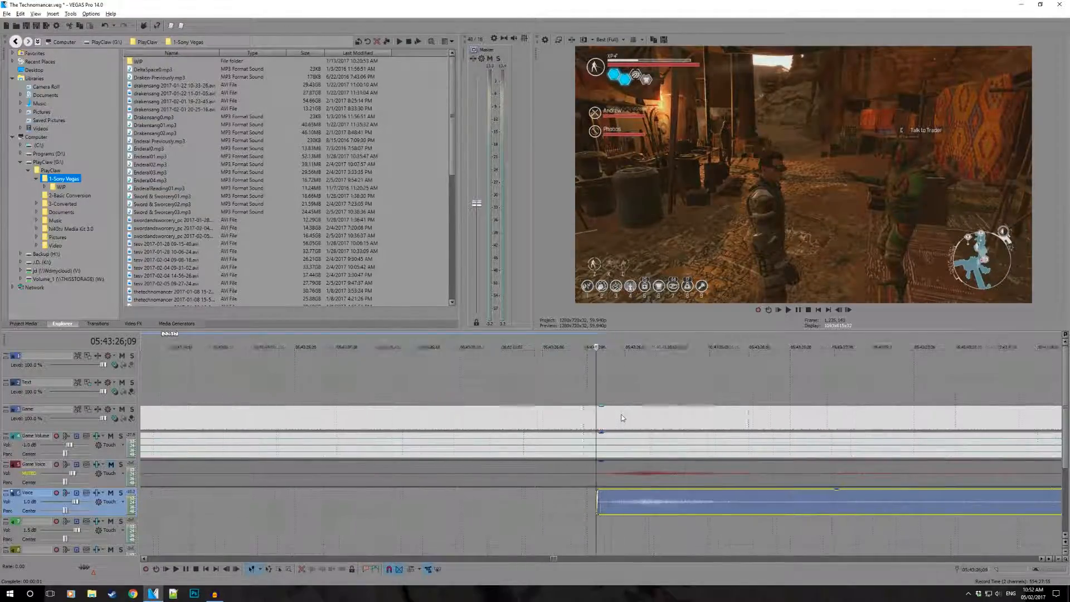
- Trim the start of the matching Game, Game Volume and Game Voice events to 05:43:26;09
{"action": "scroll", "coordinate": [607, 424], "scroll_direction": "down", "scroll_amount": 2}
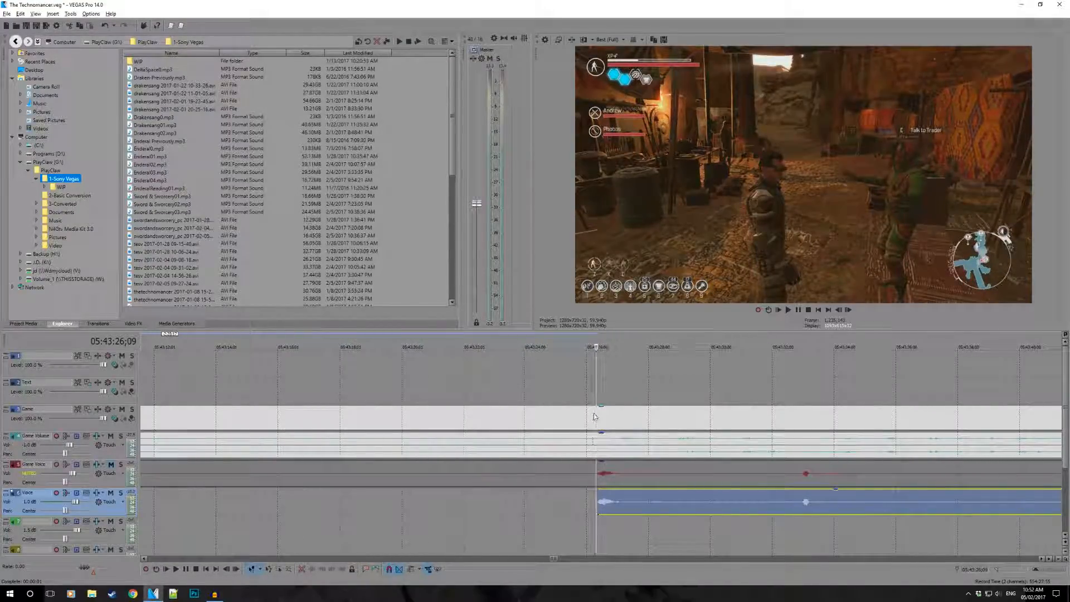
{"action": "left_click", "coordinate": [594, 412]}
{"action": "scroll", "coordinate": [654, 428], "scroll_direction": "down", "scroll_amount": 3}
{"action": "scroll", "coordinate": [544, 434], "scroll_direction": "up", "scroll_amount": 2}
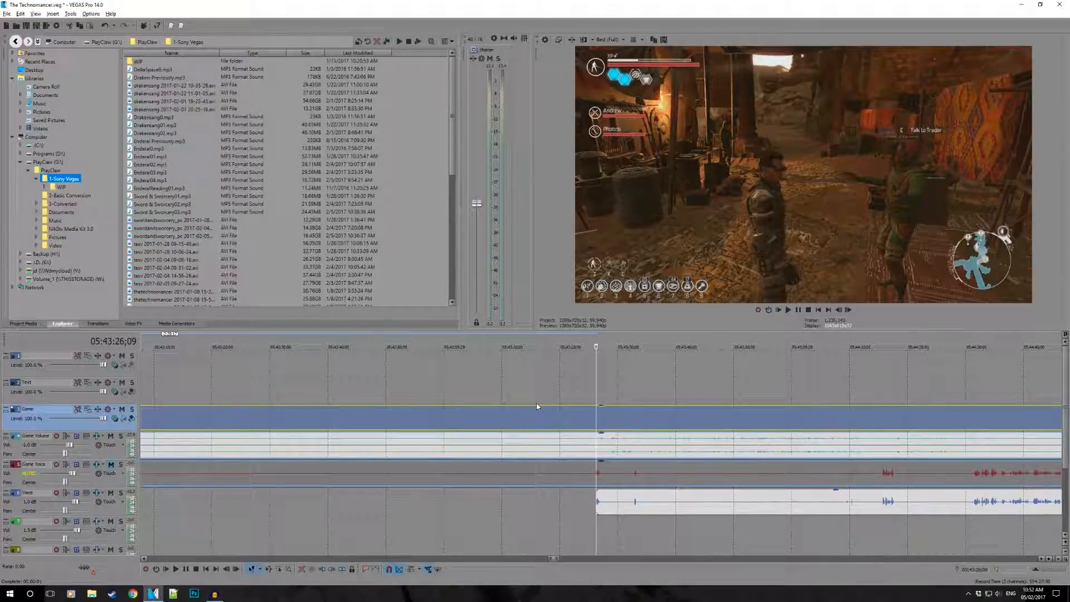
{"action": "scroll", "coordinate": [655, 415], "scroll_direction": "down", "scroll_amount": 1}
- Move the trimmed Game and Voice events earlier together to close the gap at 05:40:57;20
{"action": "left_click", "coordinate": [658, 426]}
{"action": "scroll", "coordinate": [660, 427], "scroll_direction": "down", "scroll_amount": 2}
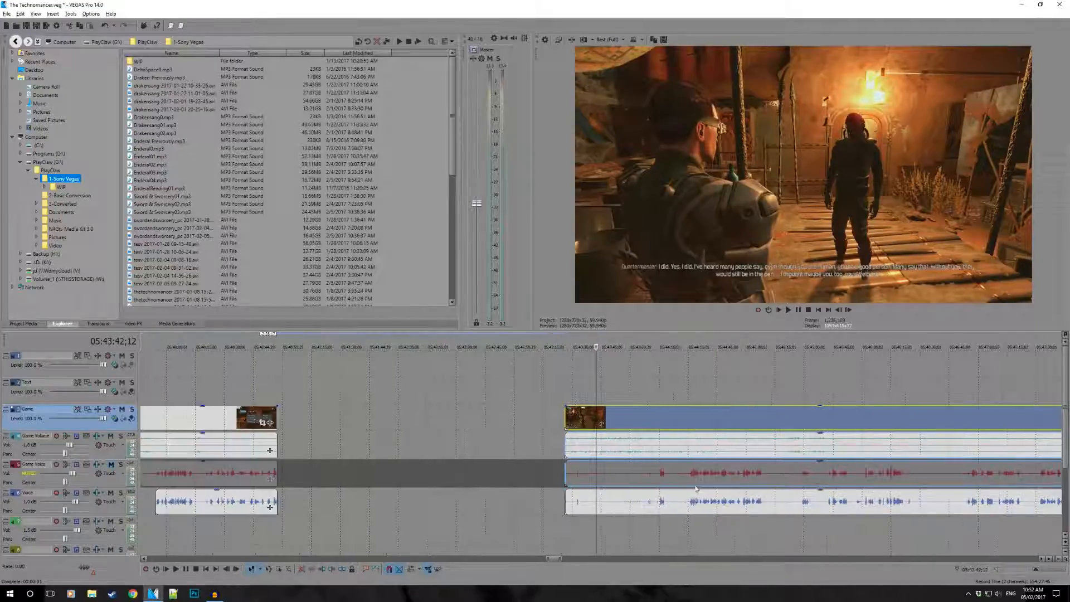
{"action": "left_click", "coordinate": [672, 503], "text": "shift"}
{"action": "left_click_drag", "start_coordinate": [703, 477], "coordinate": [433, 477]}
- Play across the new join from 05:40:57;12 to check the transition in the picture and the voice
{"action": "left_click", "coordinate": [277, 389]}
{"action": "scroll", "coordinate": [276, 390], "scroll_direction": "up", "scroll_amount": 5}
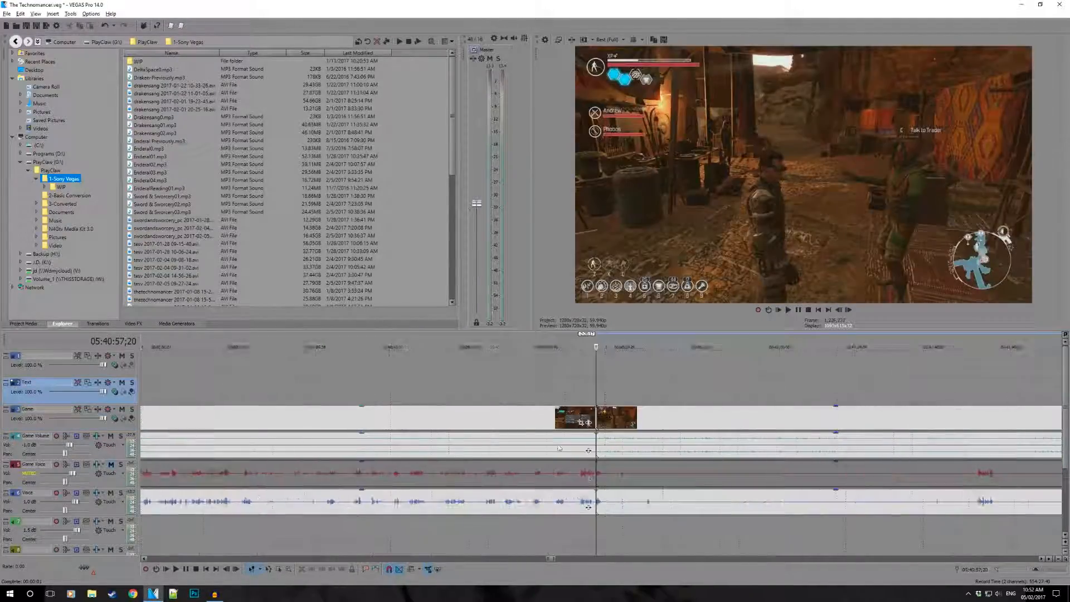
{"action": "scroll", "coordinate": [619, 484], "scroll_direction": "up", "scroll_amount": 3}
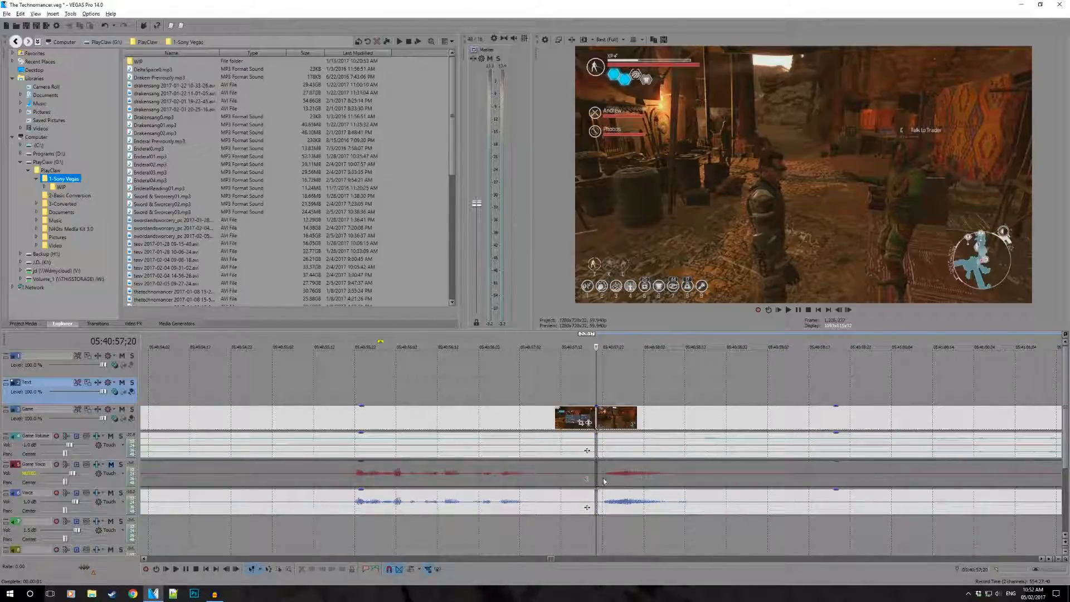
{"action": "left_click", "coordinate": [563, 394]}
{"action": "scroll", "coordinate": [562, 394], "scroll_direction": "down", "scroll_amount": 3}
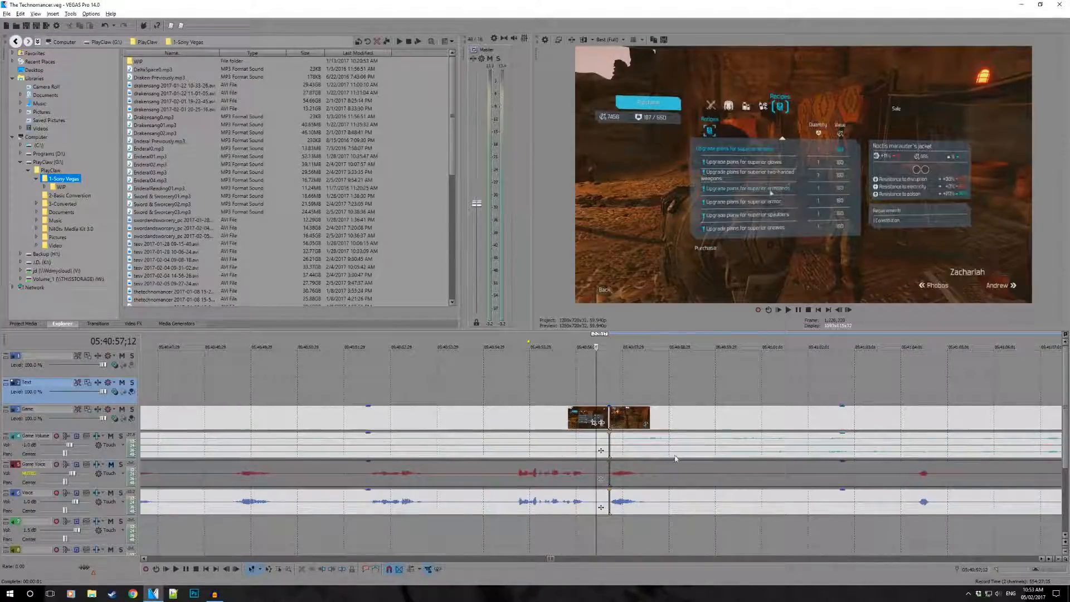
{"action": "scroll", "coordinate": [677, 479], "scroll_direction": "up", "scroll_amount": 4}
{"action": "scroll", "coordinate": [645, 515], "scroll_direction": "down", "scroll_amount": 2}
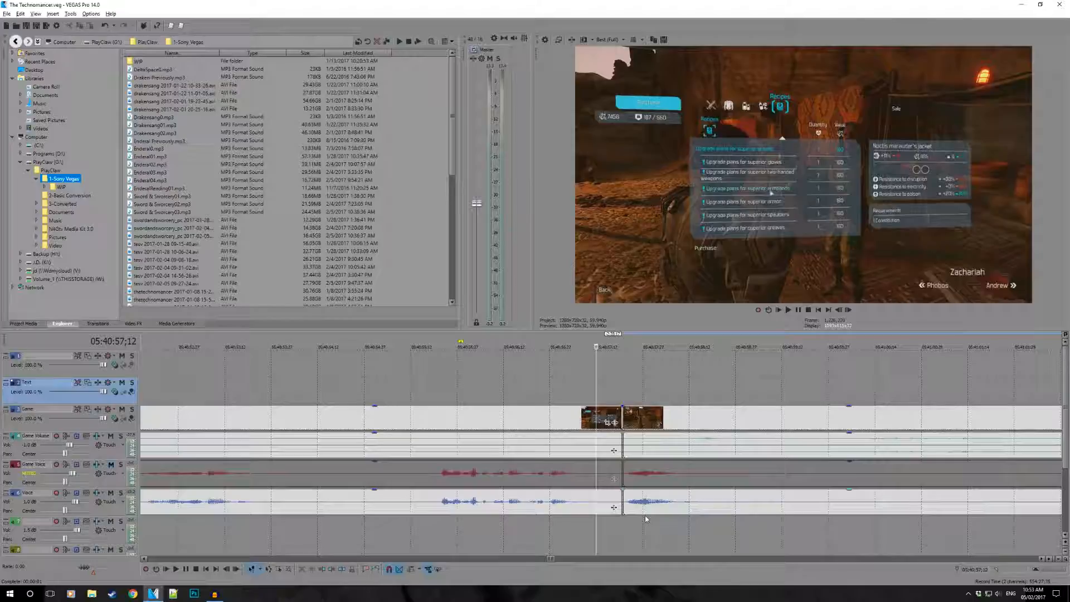
{"action": "scroll", "coordinate": [645, 519], "scroll_direction": "down", "scroll_amount": 1}
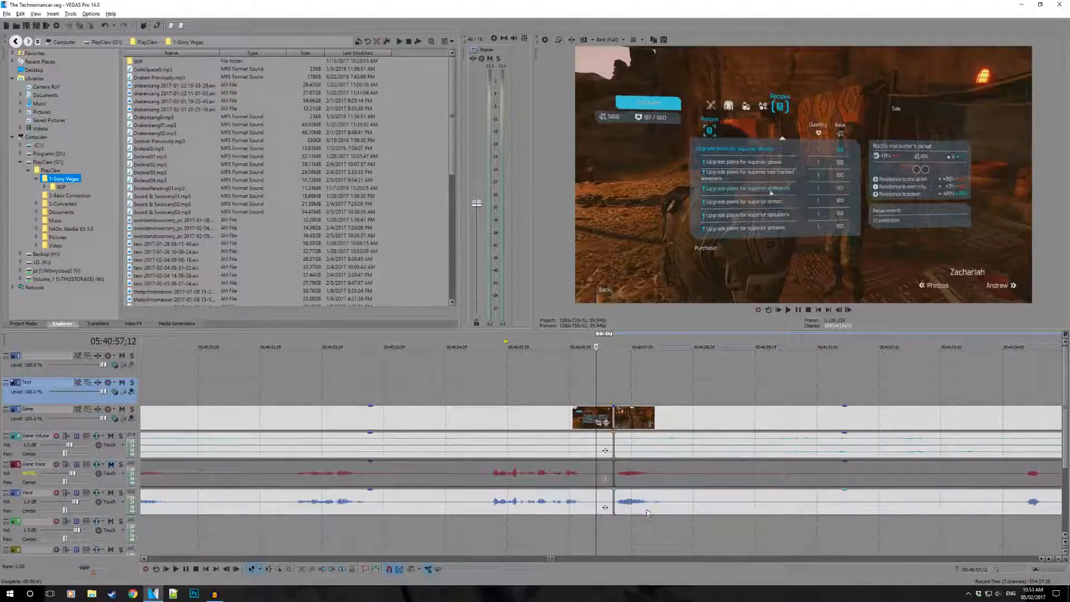
{"action": "key", "text": "space"}
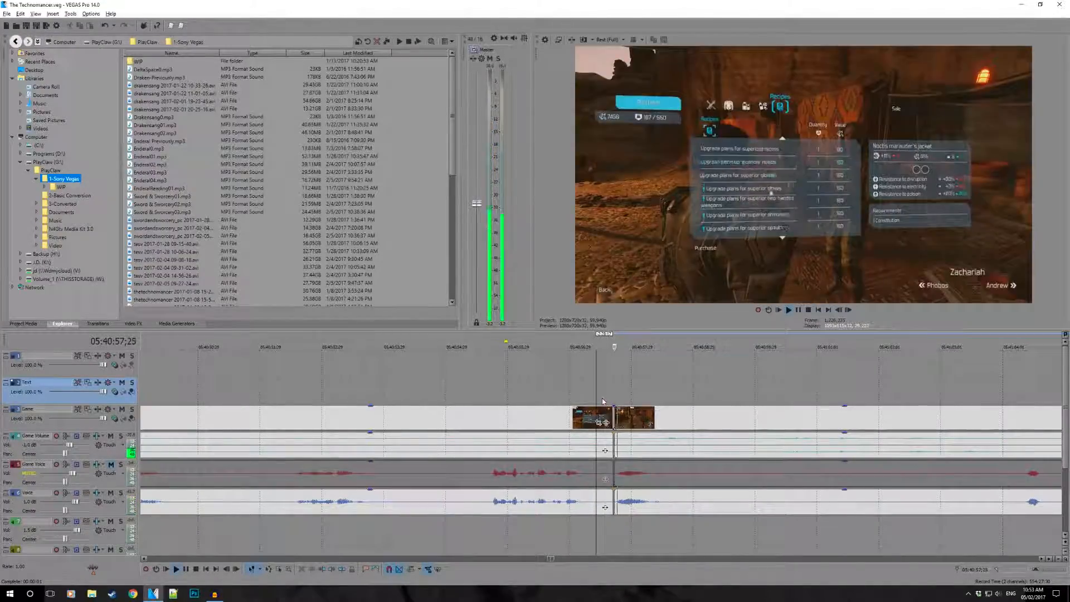
{"action": "key", "text": "space"}
{"action": "key", "text": "space"}
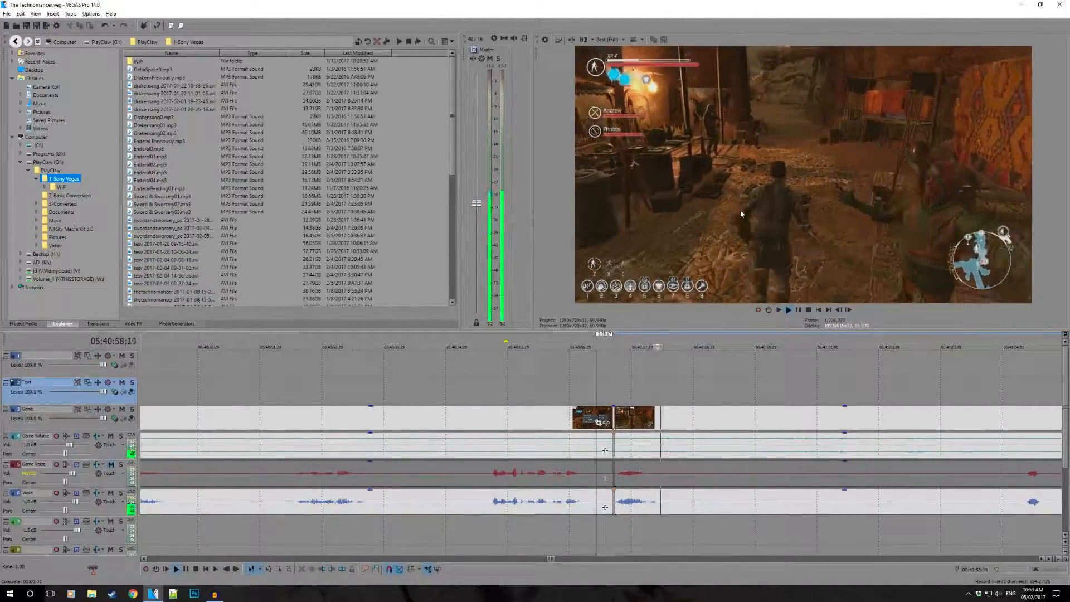
{"action": "key", "text": "space"}
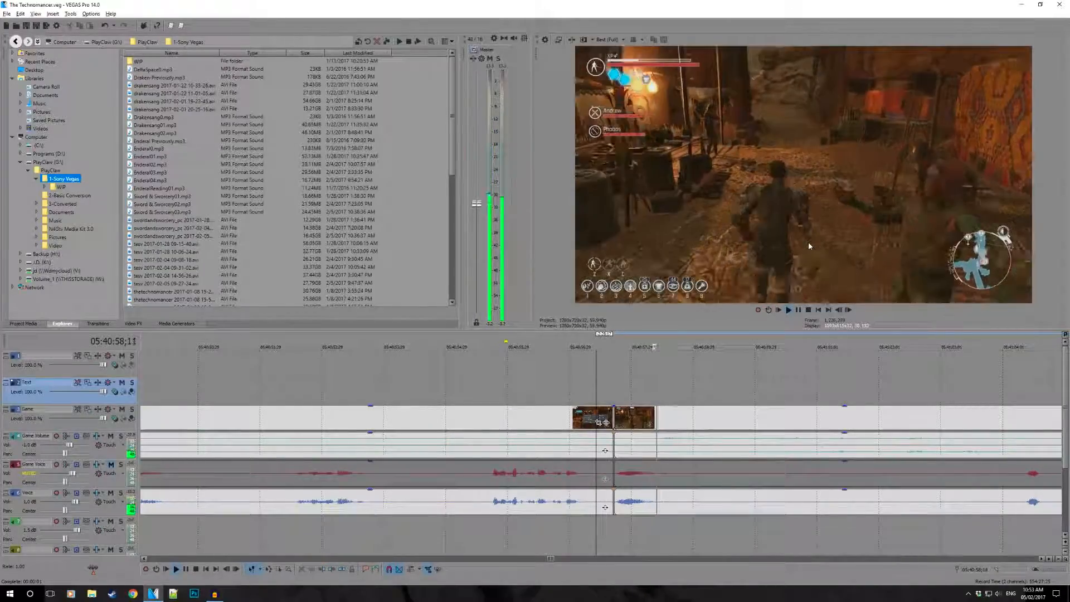
{"action": "key", "text": "space"}
- Shift the events after the join slightly later, then extend the start of the Game video and game audio events earlier than the Voice event
{"action": "scroll", "coordinate": [690, 397], "scroll_direction": "up", "scroll_amount": 1}
{"action": "left_click", "coordinate": [686, 419]}
{"action": "left_click", "coordinate": [712, 508], "text": "shift"}
{"action": "left_click_drag", "start_coordinate": [718, 473], "coordinate": [768, 470]}
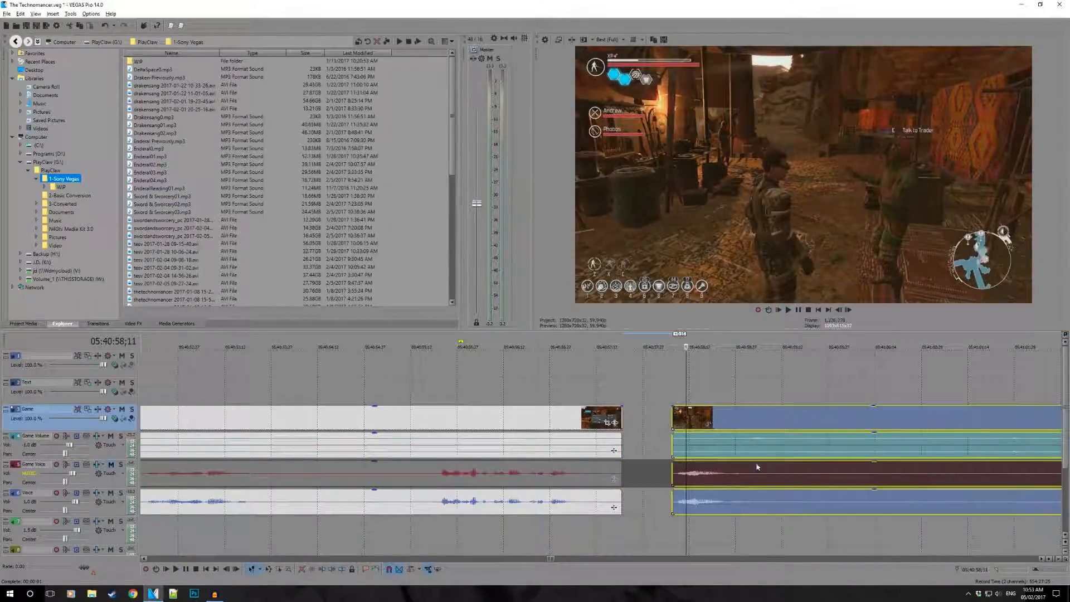
{"action": "left_click_drag", "start_coordinate": [673, 421], "coordinate": [645, 423]}
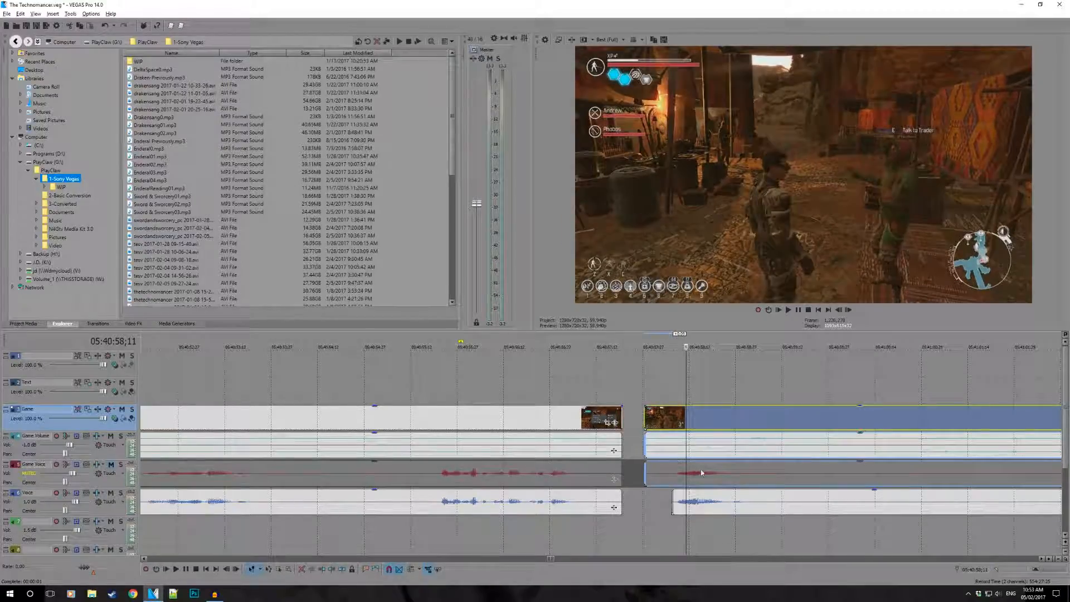
- Move all synced events after the join earlier together so the Game event meets the preceding one, and play across the join
{"action": "left_click", "coordinate": [705, 475]}
{"action": "left_click", "coordinate": [735, 501], "text": "shift"}
{"action": "left_click_drag", "start_coordinate": [756, 481], "coordinate": [742, 482]}
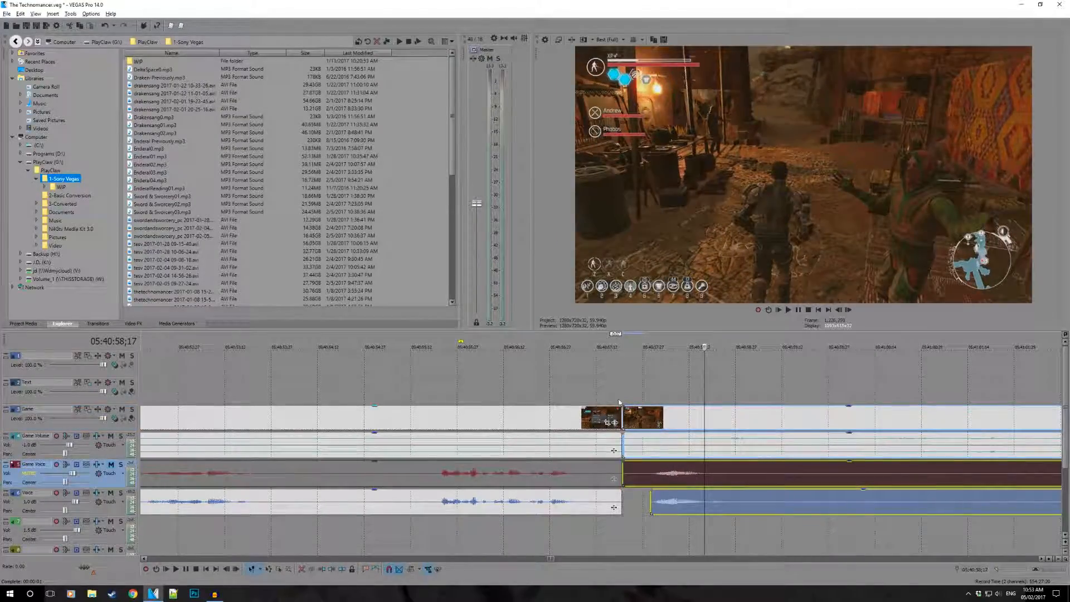
{"action": "left_click", "coordinate": [608, 379]}
{"action": "scroll", "coordinate": [617, 412], "scroll_direction": "down", "scroll_amount": 3}
{"action": "scroll", "coordinate": [617, 412], "scroll_direction": "up", "scroll_amount": 3}
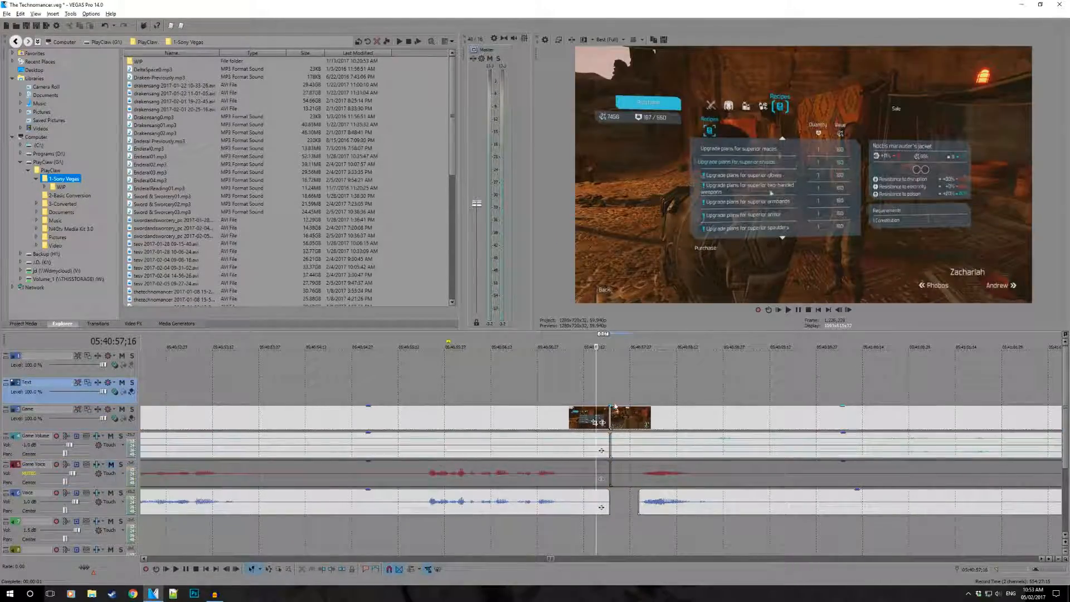
{"action": "key", "text": "space"}
- Play across the join from about 05:40:57;16 to check how picture and voice run through it
{"action": "key", "text": "space"}
- Undo the last shifts and the start extension of the Game events after the join
{"action": "key", "text": "ctrl+z"}
{"action": "key", "text": "ctrl+z"}
{"action": "key", "text": "ctrl+z"}
{"action": "key", "text": "space"}
{"action": "key", "text": "space"}
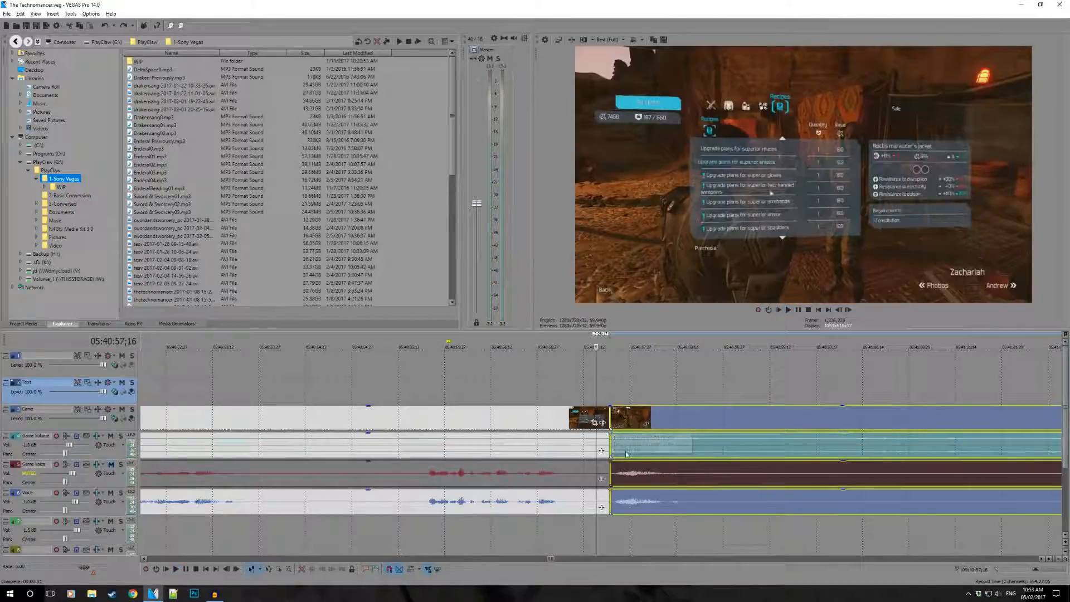
{"action": "left_click", "coordinate": [588, 383]}
{"action": "key", "text": "space"}
{"action": "key", "text": "space"}
- Mark a loop region about 12 seconds long around the join, ending at 05:41:03;23
{"action": "scroll", "coordinate": [650, 382], "scroll_direction": "down", "scroll_amount": 4}
{"action": "left_click_drag", "start_coordinate": [545, 340], "coordinate": [663, 346]}
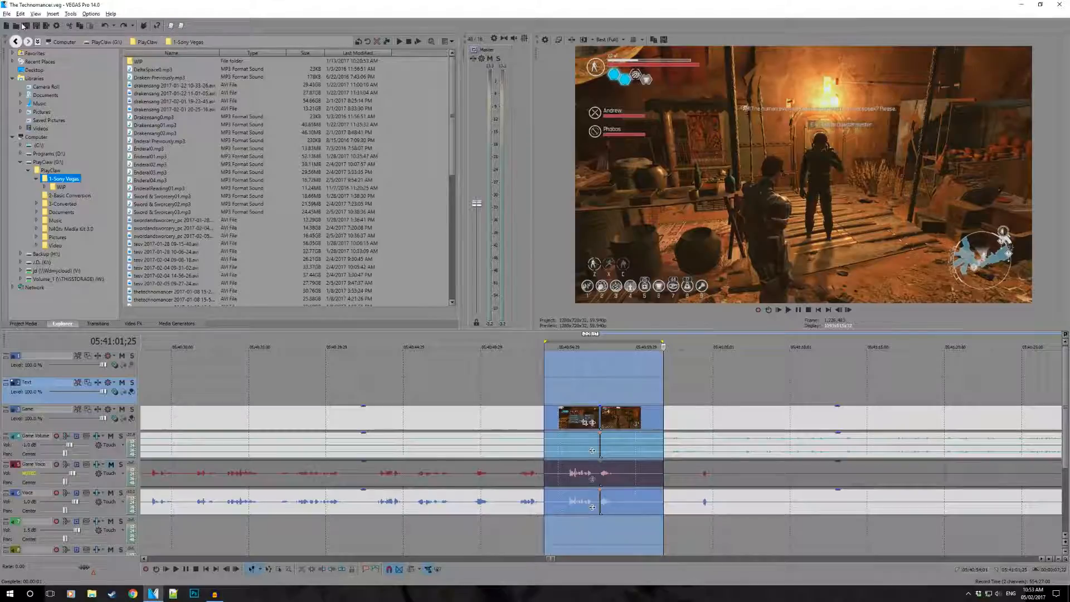
{"action": "left_click", "coordinate": [7, 15]}
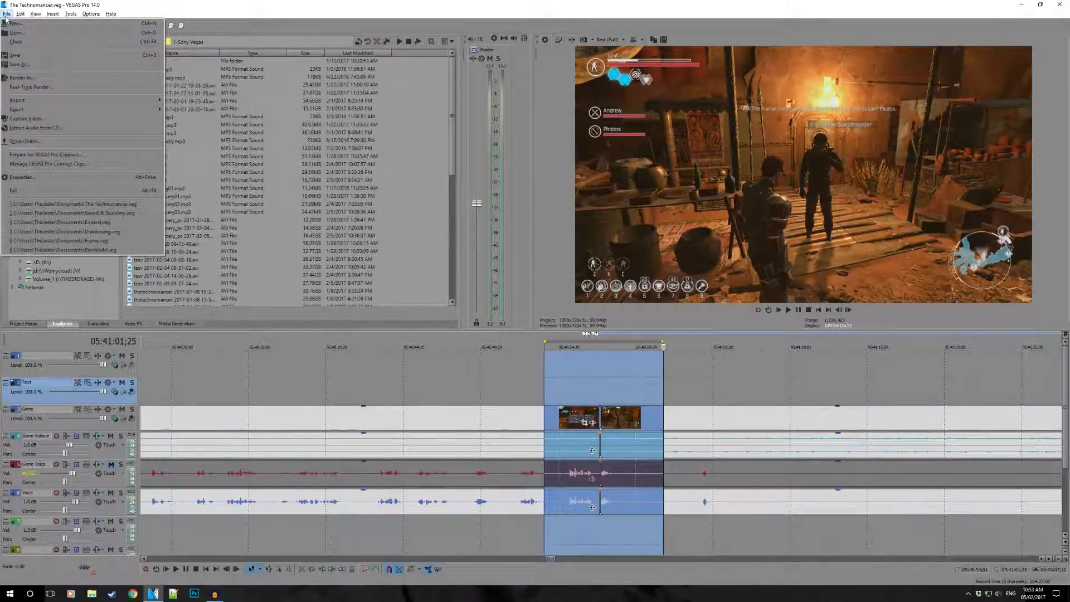
{"action": "left_click", "coordinate": [628, 372]}
{"action": "left_click_drag", "start_coordinate": [507, 346], "coordinate": [694, 347]}
- Render only the loop region as The Technomancer.mp4 in G:\PlayClaw\2-Basic Conversion with the YouTube 1080 - 30FPS template
{"action": "left_click", "coordinate": [7, 14]}
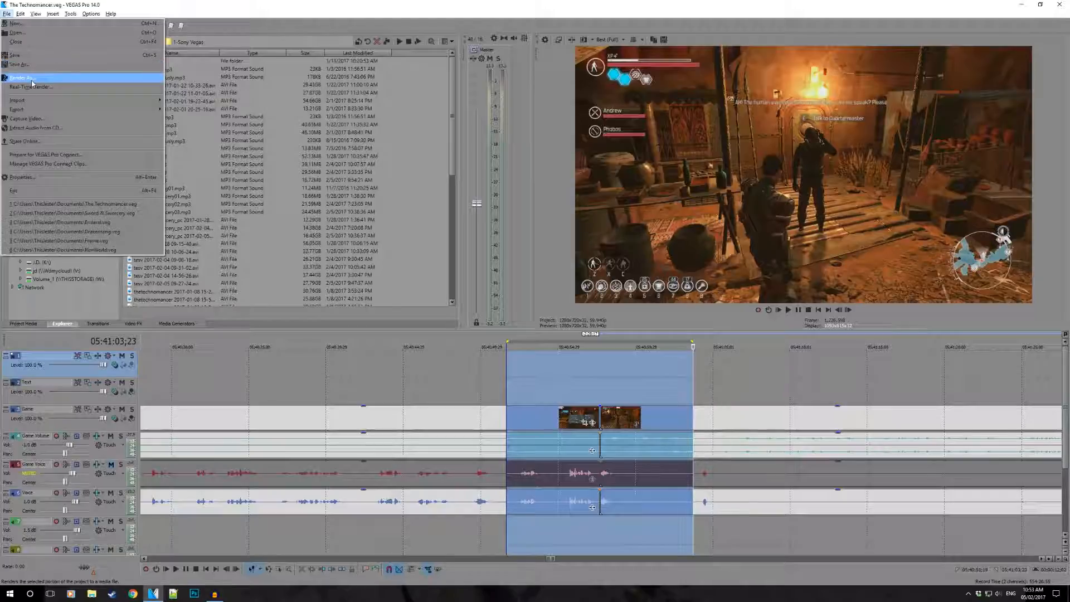
{"action": "left_click", "coordinate": [24, 78]}
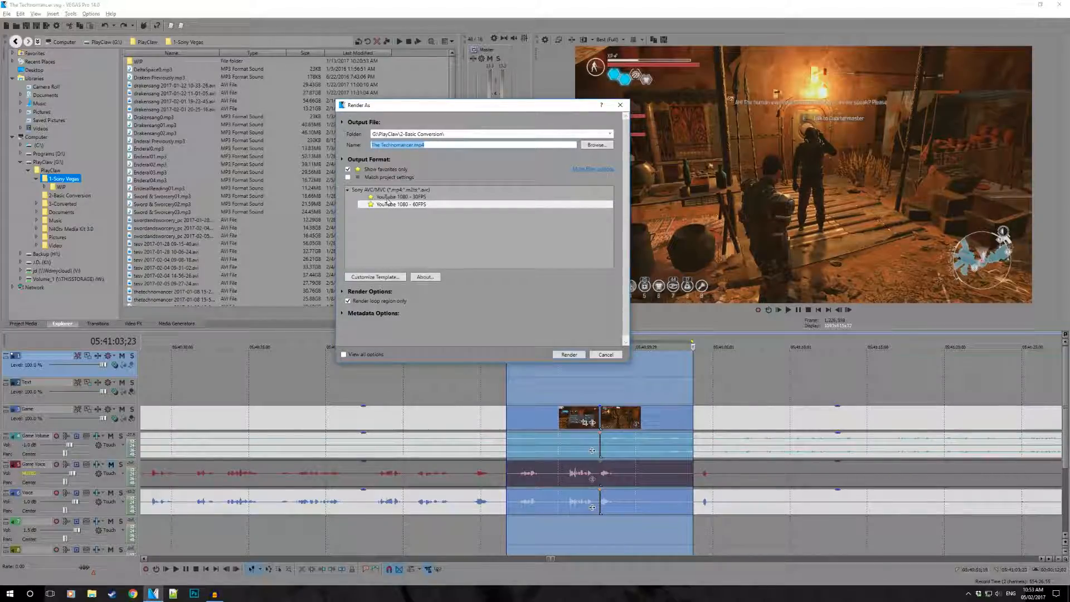
{"action": "left_click", "coordinate": [388, 197]}
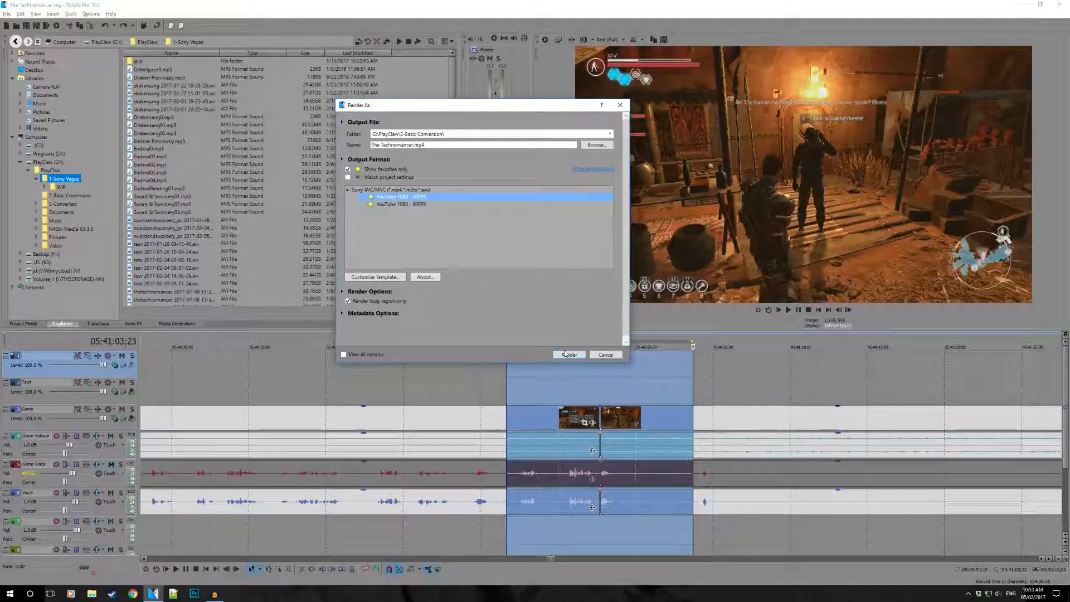
{"action": "left_click", "coordinate": [568, 355]}
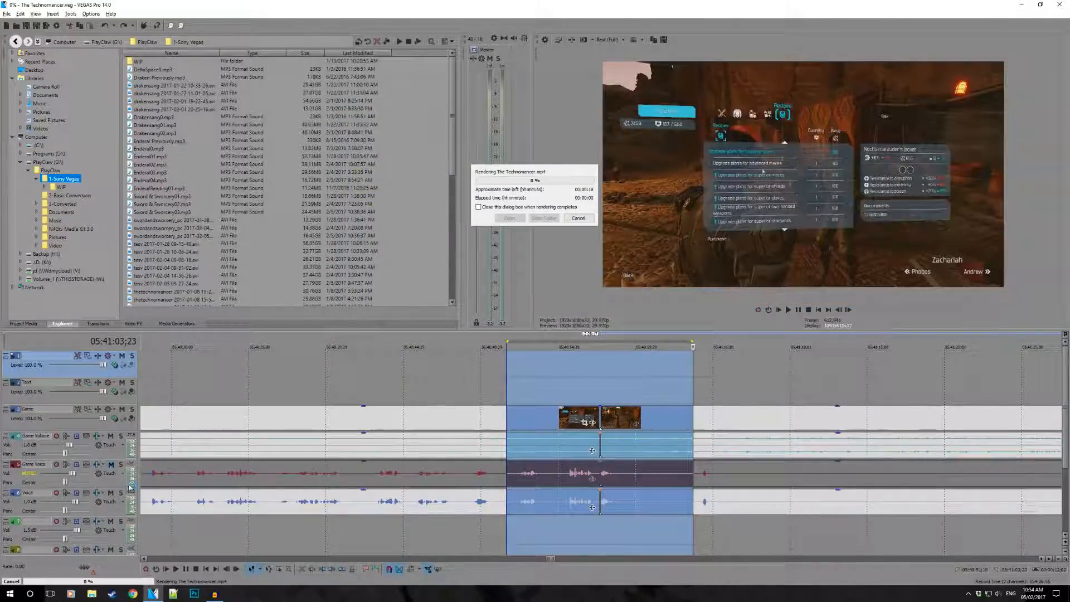
- Open the output folder of the finished render to view the new file, and return to the project timeline
{"action": "right_click", "coordinate": [93, 598]}
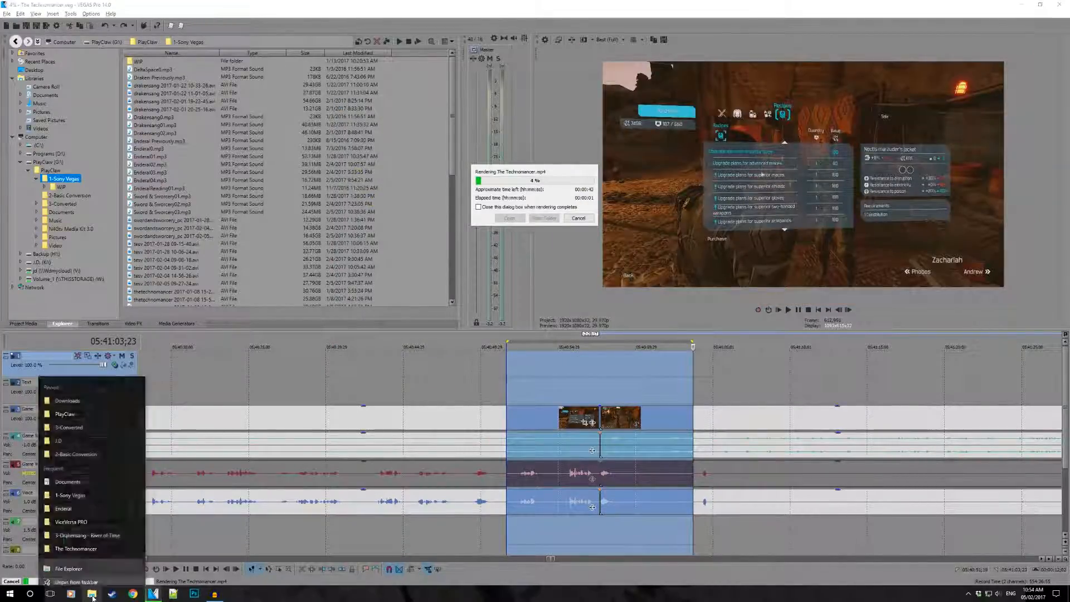
{"action": "left_click", "coordinate": [88, 563]}
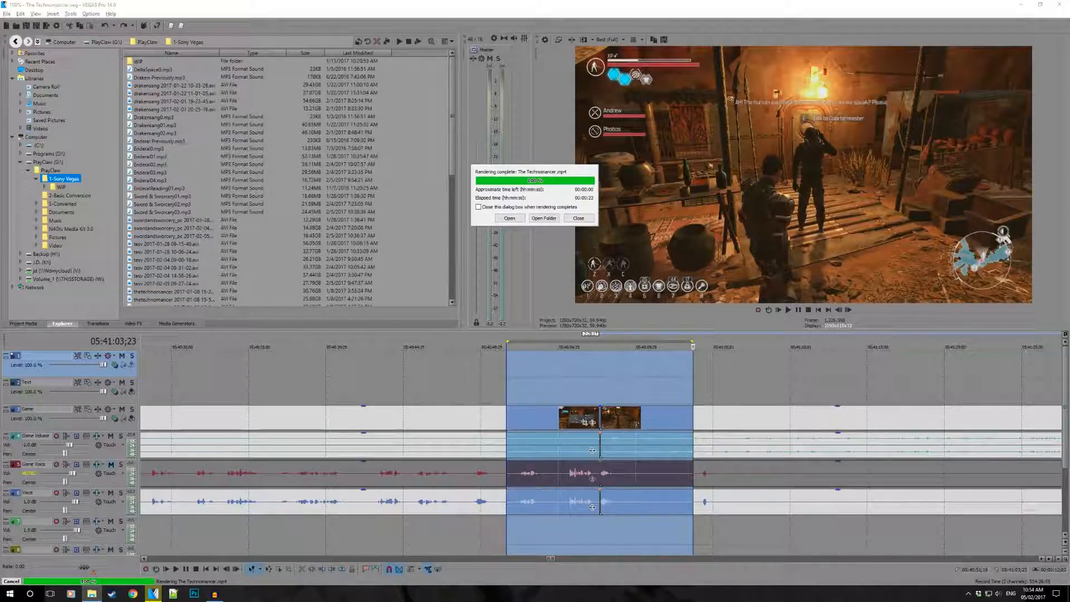
{"action": "left_click", "coordinate": [542, 218]}
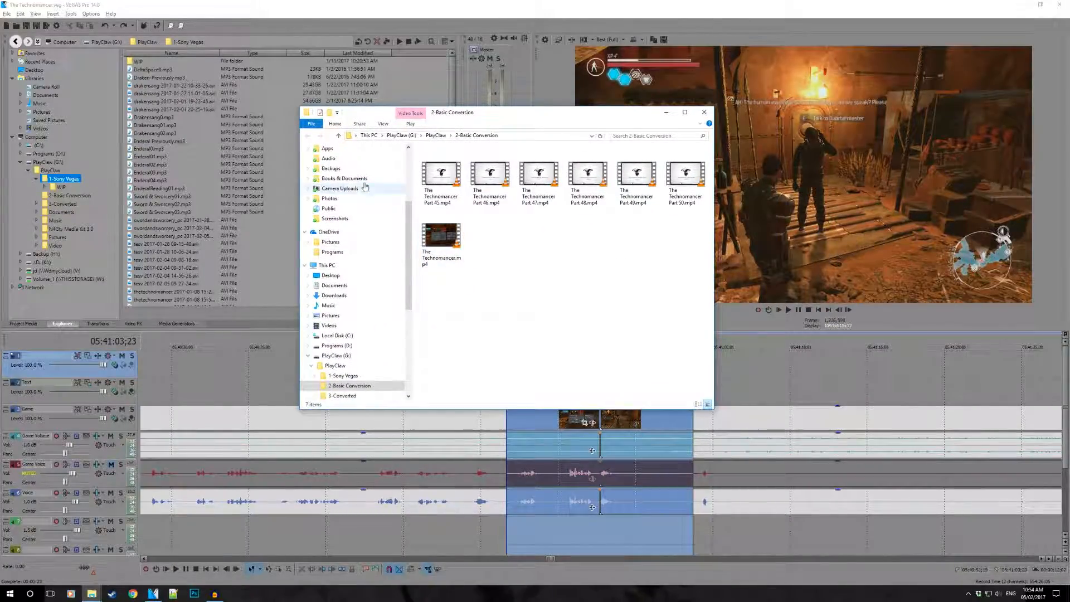
{"action": "left_click", "coordinate": [832, 384]}
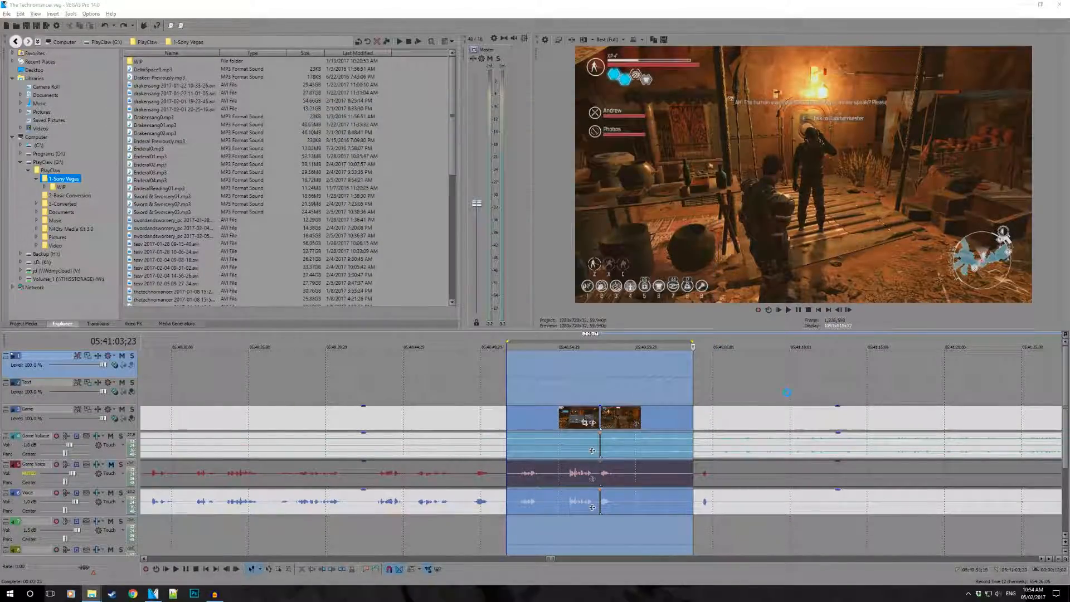
- Show the whole project timeline and mark the edited episodes from near its start up to 05:18:12;05
{"action": "left_click", "coordinate": [750, 387]}
{"action": "scroll", "coordinate": [712, 385], "scroll_direction": "down", "scroll_amount": 15}
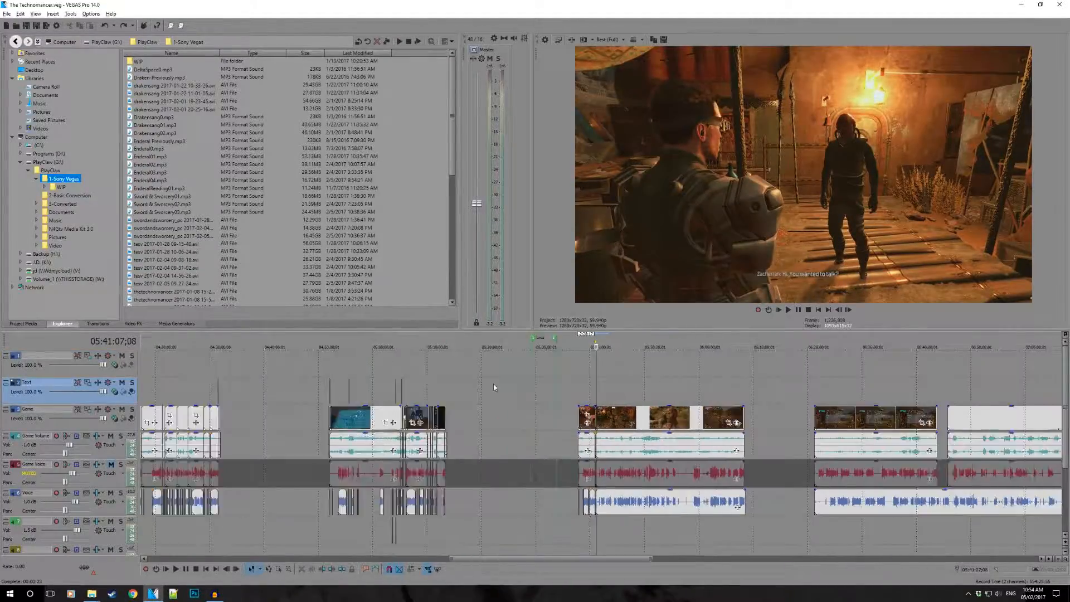
{"action": "scroll", "coordinate": [493, 386], "scroll_direction": "down", "scroll_amount": 5}
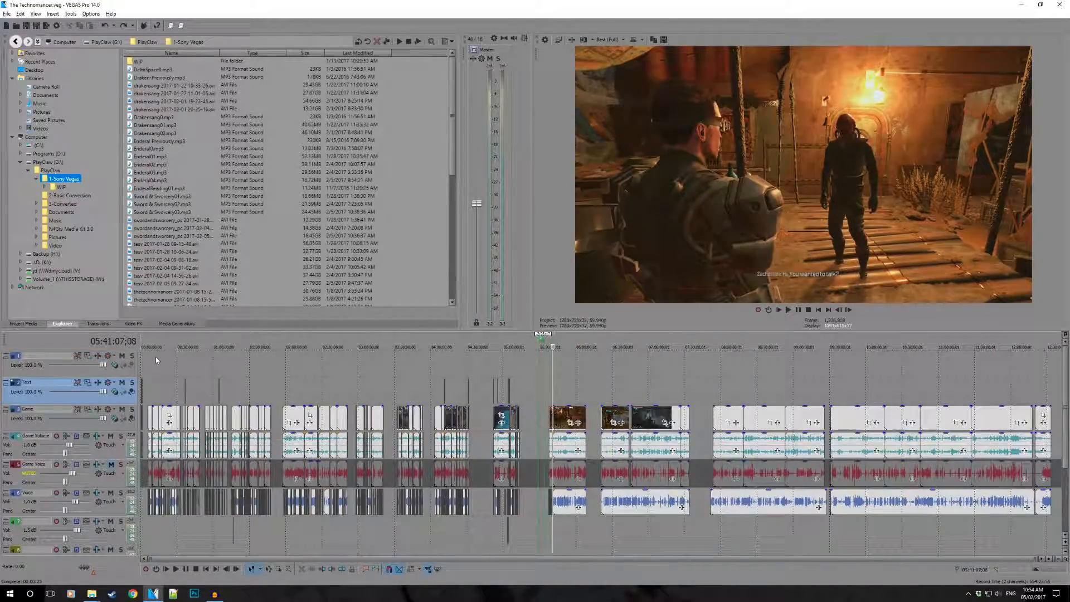
{"action": "left_click_drag", "start_coordinate": [155, 357], "coordinate": [525, 366]}
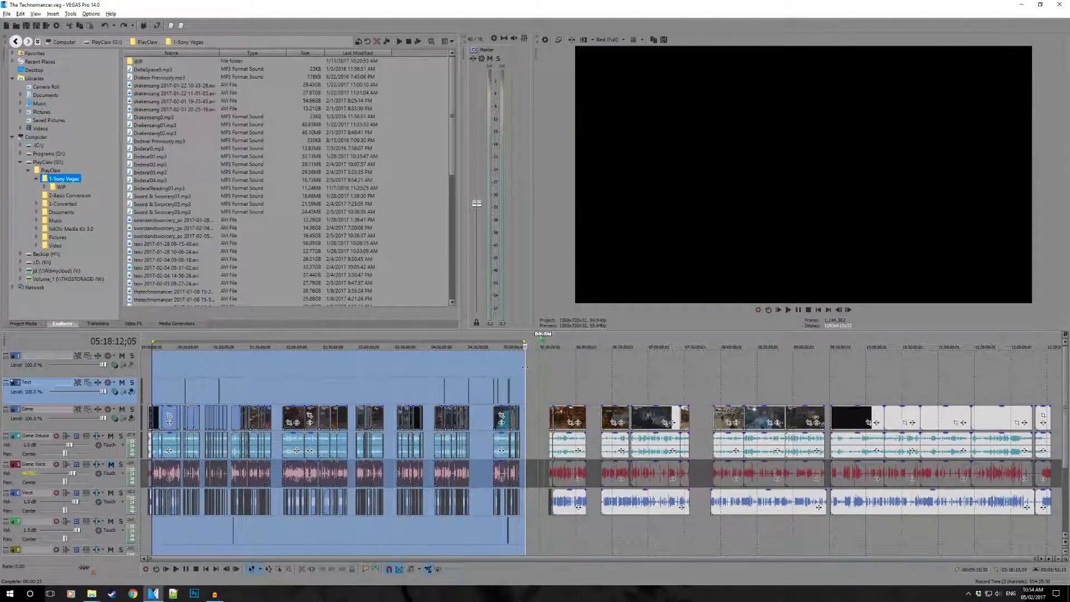
{"action": "left_click", "coordinate": [578, 367]}
- Examine the remaining episodes on the timeline and return to the join at 05:40:58;10
{"action": "scroll", "coordinate": [580, 372], "scroll_direction": "up", "scroll_amount": 3}
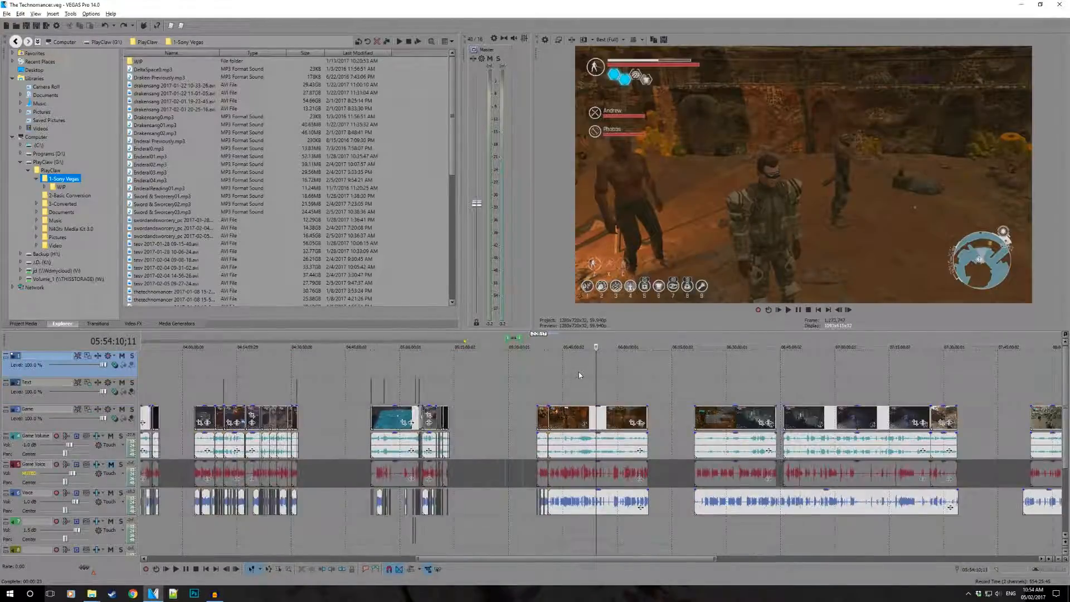
{"action": "scroll", "coordinate": [736, 389], "scroll_direction": "down", "scroll_amount": 3}
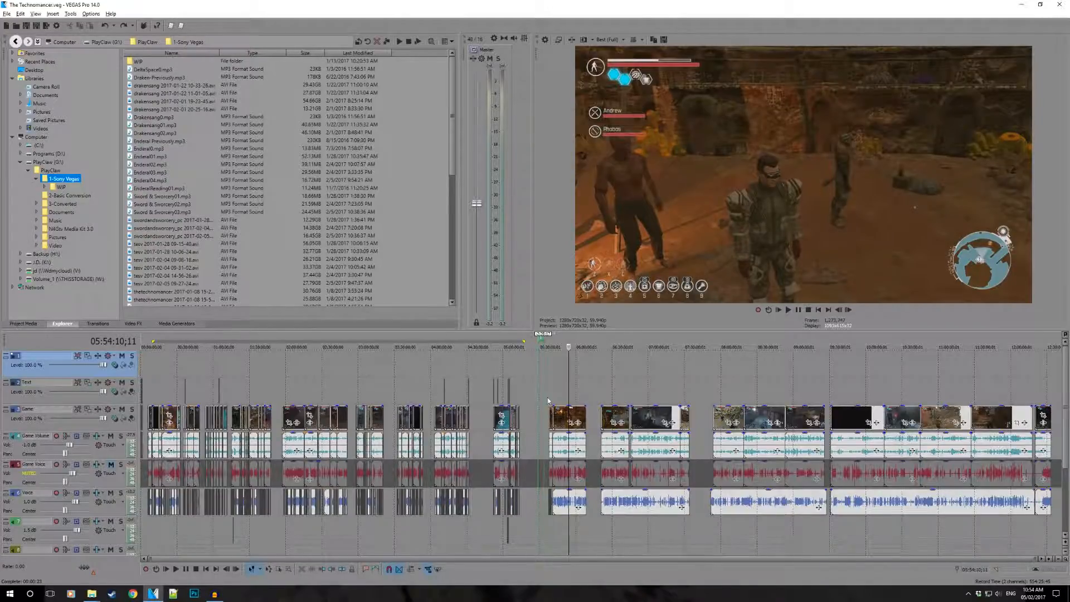
{"action": "scroll", "coordinate": [548, 400], "scroll_direction": "up", "scroll_amount": 3}
{"action": "scroll", "coordinate": [537, 392], "scroll_direction": "down", "scroll_amount": 3}
{"action": "scroll", "coordinate": [566, 410], "scroll_direction": "up", "scroll_amount": 5}
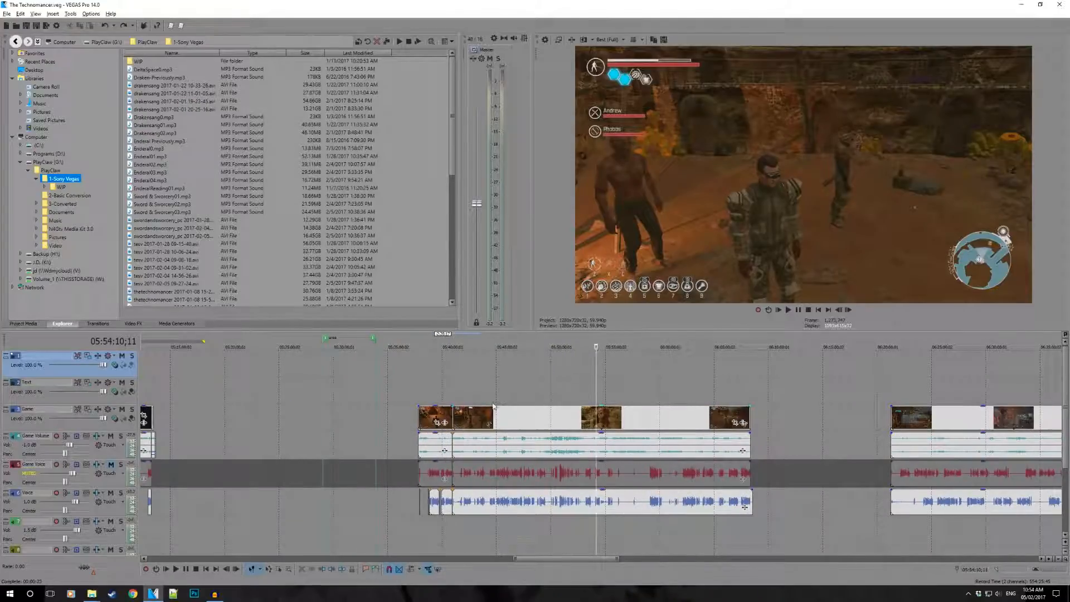
{"action": "left_click", "coordinate": [462, 384]}
{"action": "scroll", "coordinate": [557, 390], "scroll_direction": "up", "scroll_amount": 7}
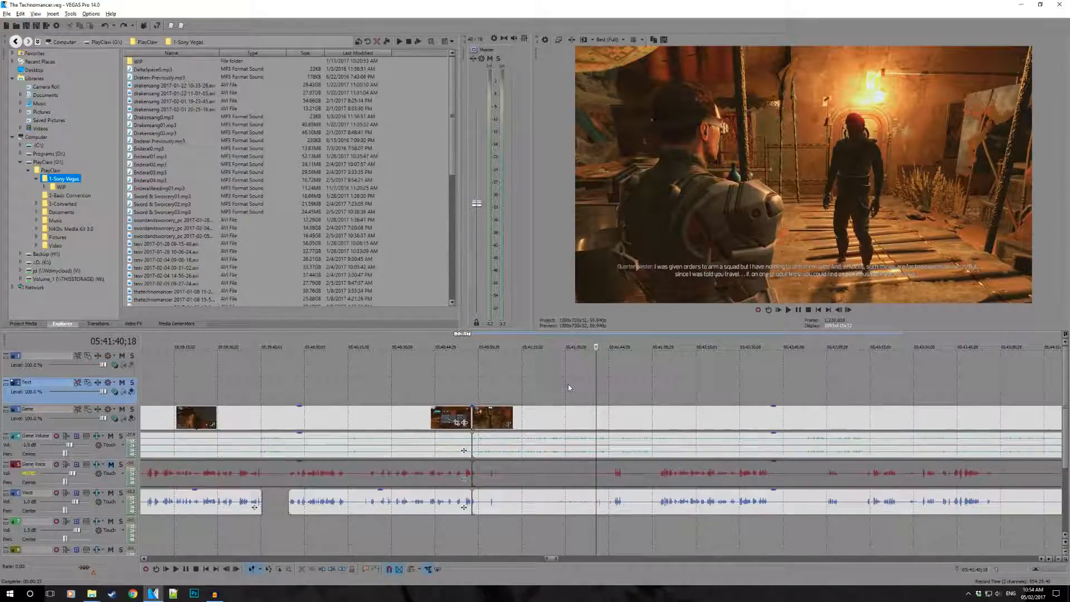
{"action": "left_click", "coordinate": [353, 525]}
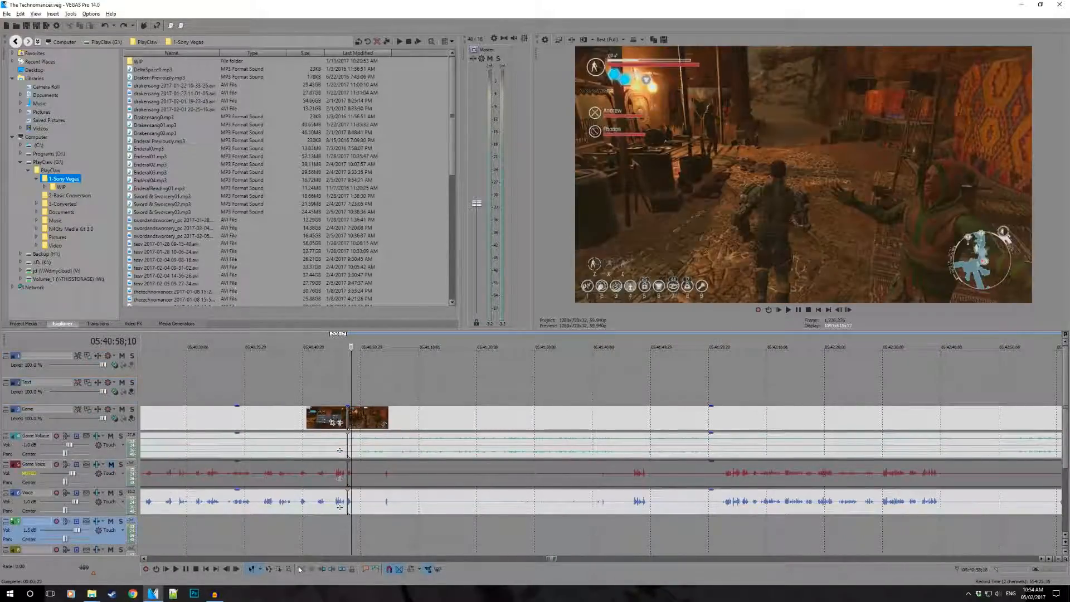
- Switch to the 2-Basic Conversion folder, play The Technomancer.mp4 in VLC to check the join, and close the player
{"action": "mouse_move", "coordinate": [91, 593]}
{"action": "left_click", "coordinate": [125, 551]}
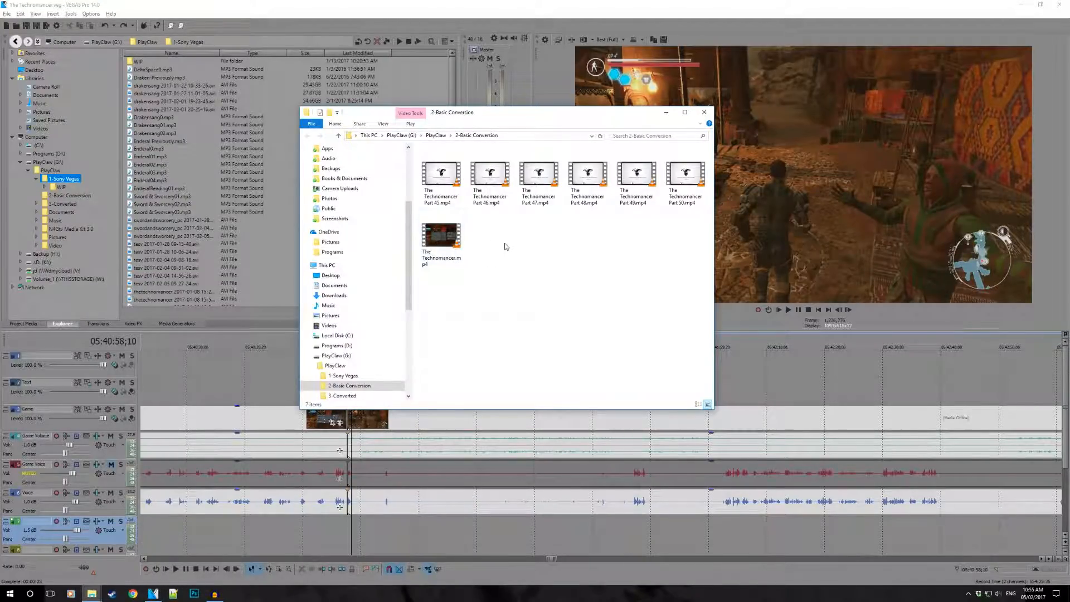
{"action": "double_click", "coordinate": [441, 239]}
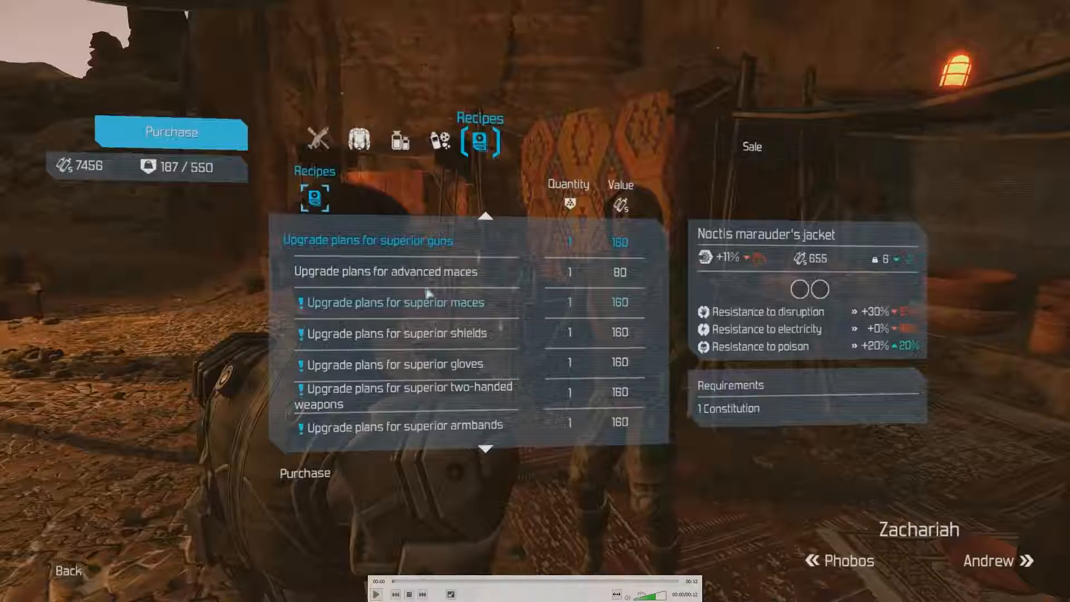
{"action": "key", "text": "space"}
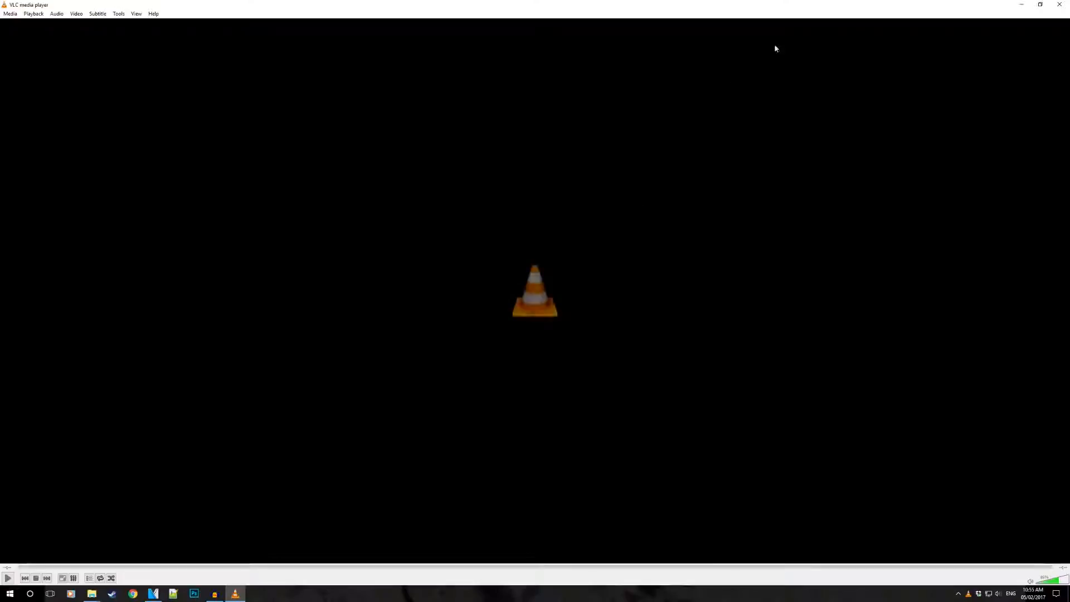
{"action": "left_click", "coordinate": [1051, 8]}
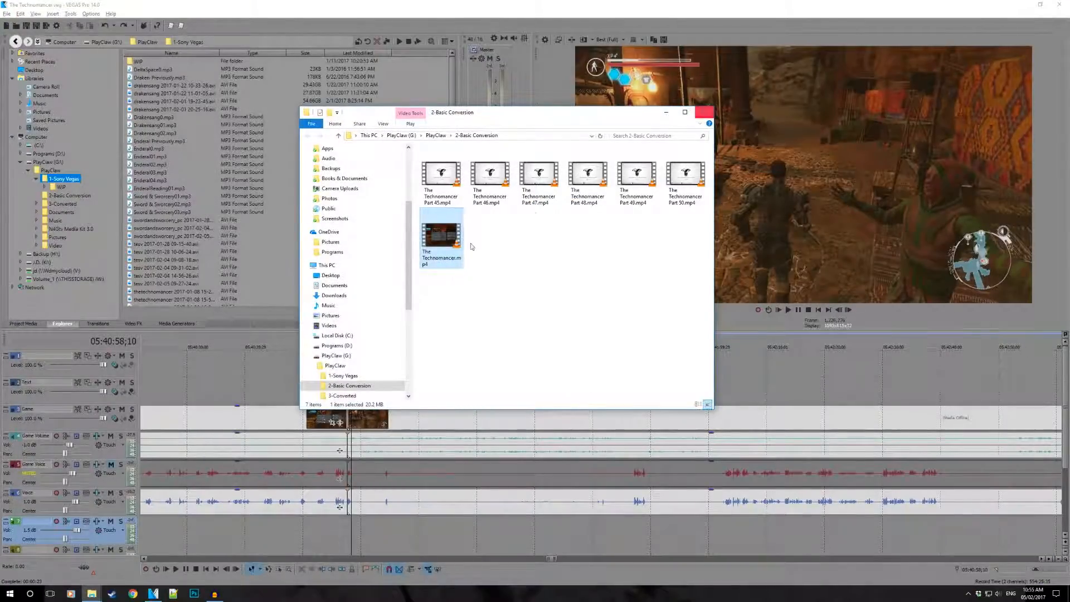
- Delete the test render The Technomancer.mp4 from the 2-Basic Conversion folder and close the folder window
{"action": "right_click", "coordinate": [442, 244]}
{"action": "left_click", "coordinate": [488, 404]}
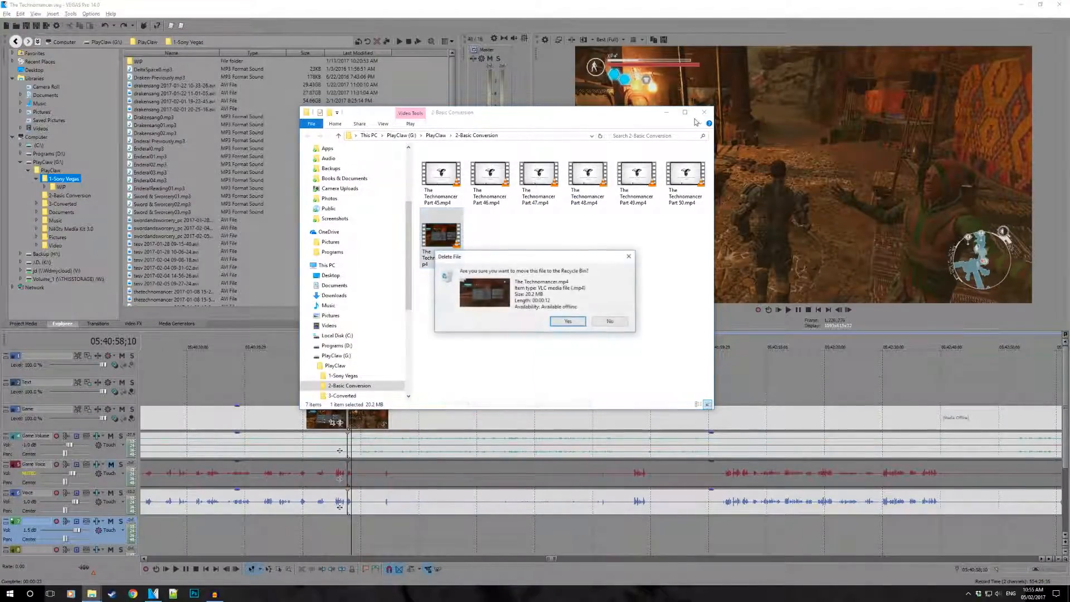
{"action": "left_click", "coordinate": [567, 321]}
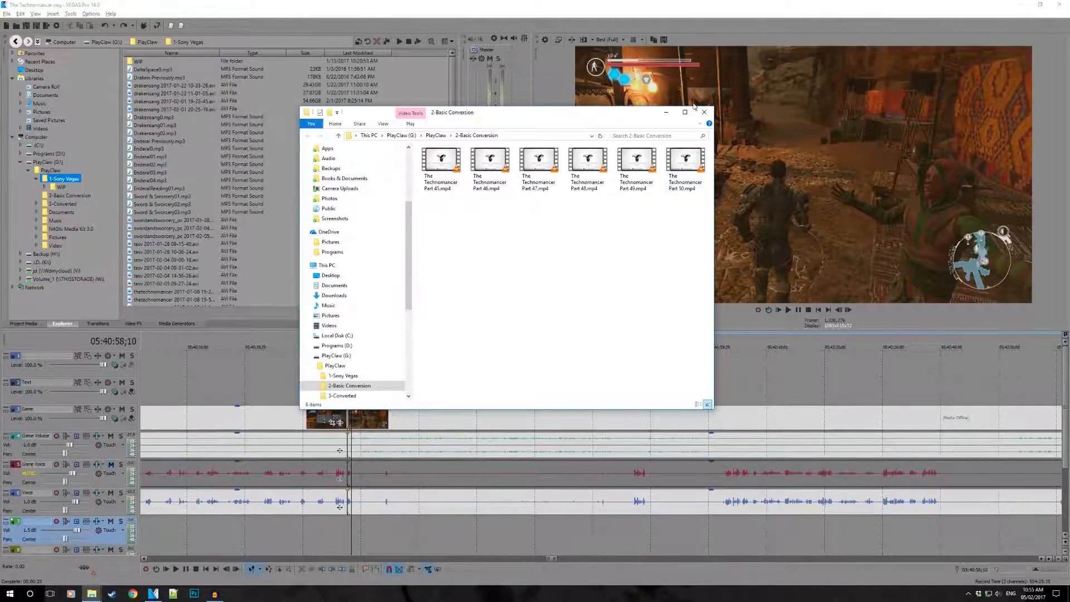
{"action": "left_click", "coordinate": [703, 115]}
- Split the Voice event after the first sound following the join and trim the remainder's start to just before the next sound
{"action": "left_click", "coordinate": [353, 504]}
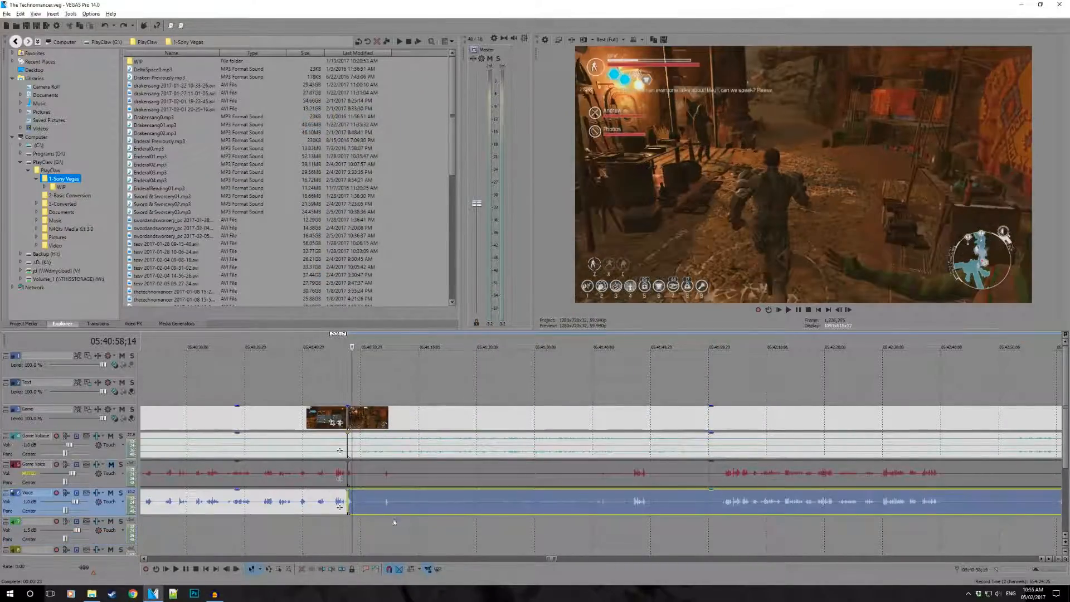
{"action": "scroll", "coordinate": [393, 519], "scroll_direction": "up", "scroll_amount": 5}
{"action": "scroll", "coordinate": [568, 508], "scroll_direction": "up", "scroll_amount": 3}
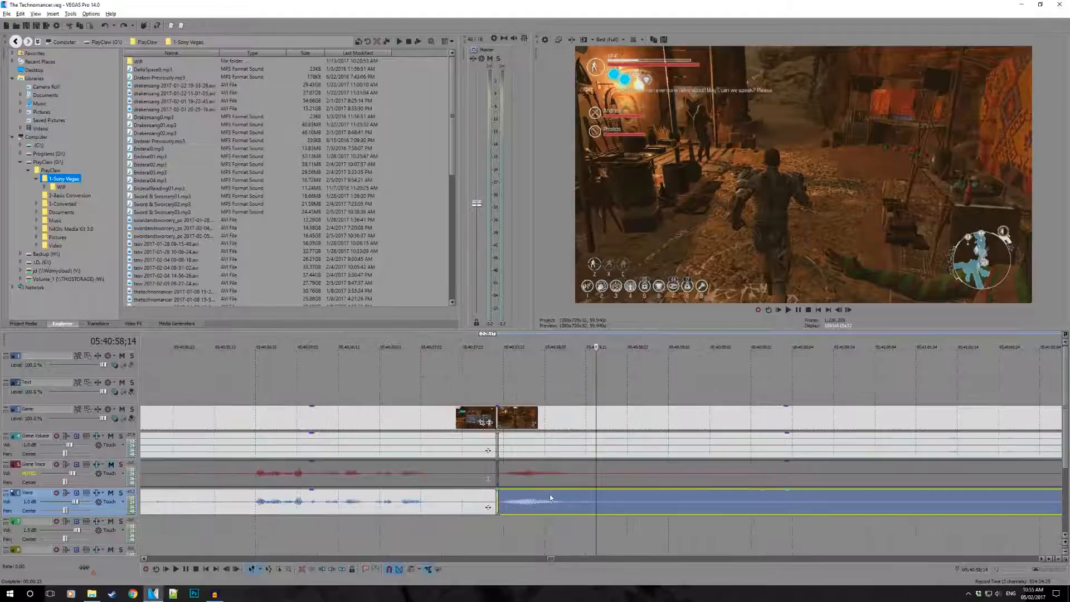
{"action": "key", "text": "space"}
{"action": "scroll", "coordinate": [580, 505], "scroll_direction": "down", "scroll_amount": 3}
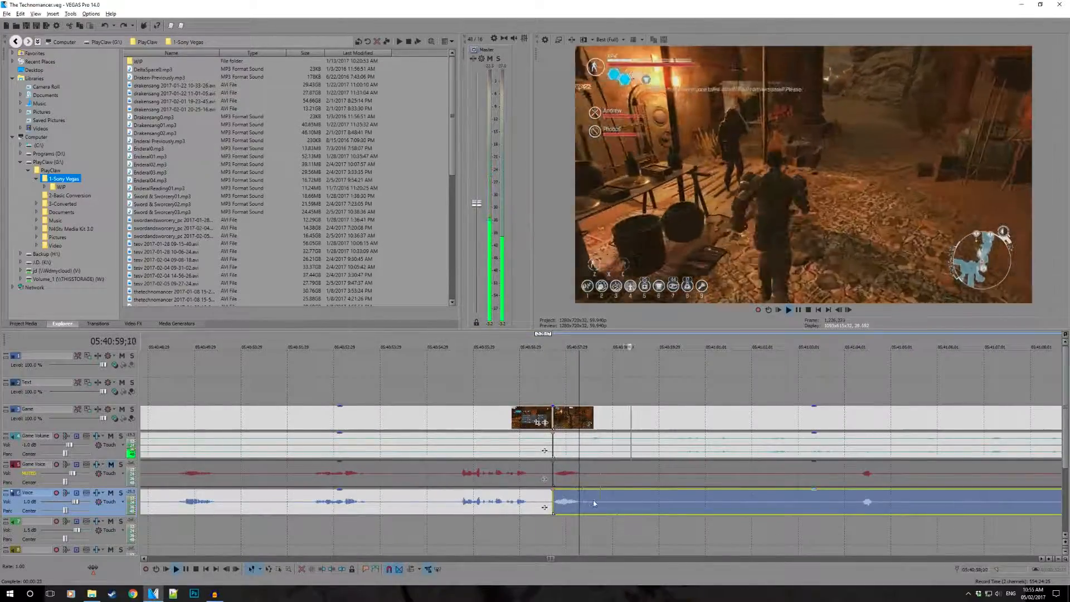
{"action": "left_click_drag", "start_coordinate": [600, 512], "coordinate": [858, 520]}
{"action": "scroll", "coordinate": [784, 474], "scroll_direction": "down", "scroll_amount": 2}
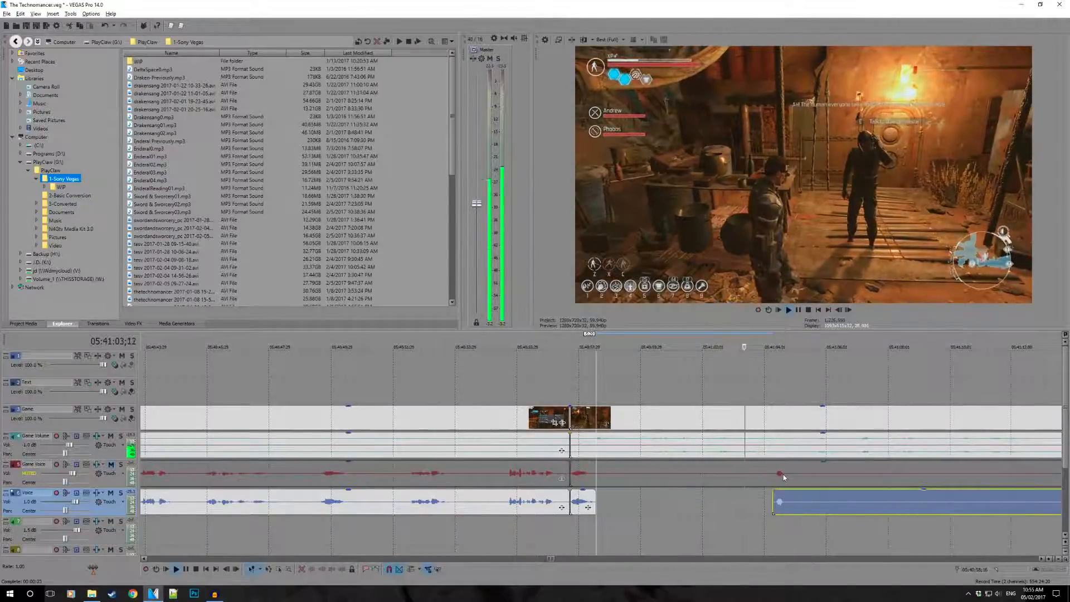
- Play the short Voice sound from 05:41:04;15 to identify it and the game dialogue around it
{"action": "left_click", "coordinate": [780, 505]}
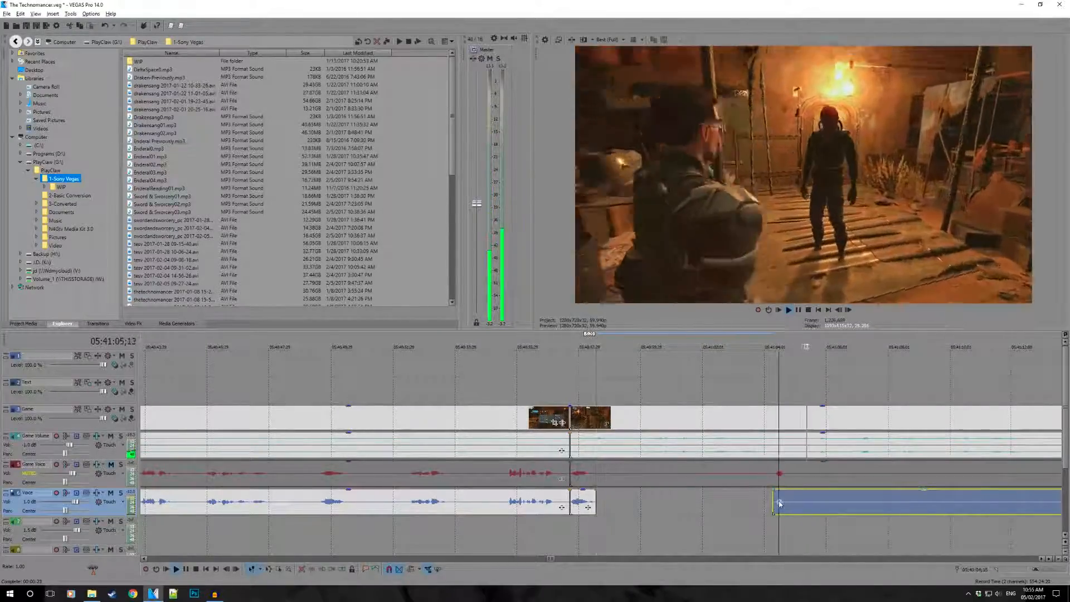
{"action": "key", "text": "space"}
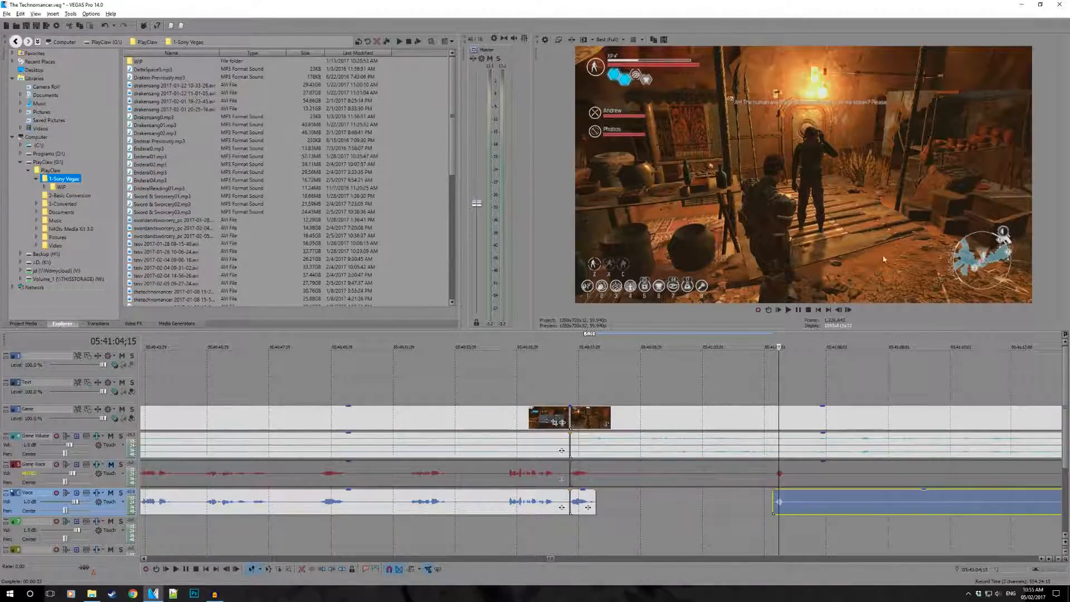
{"action": "key", "text": "space"}
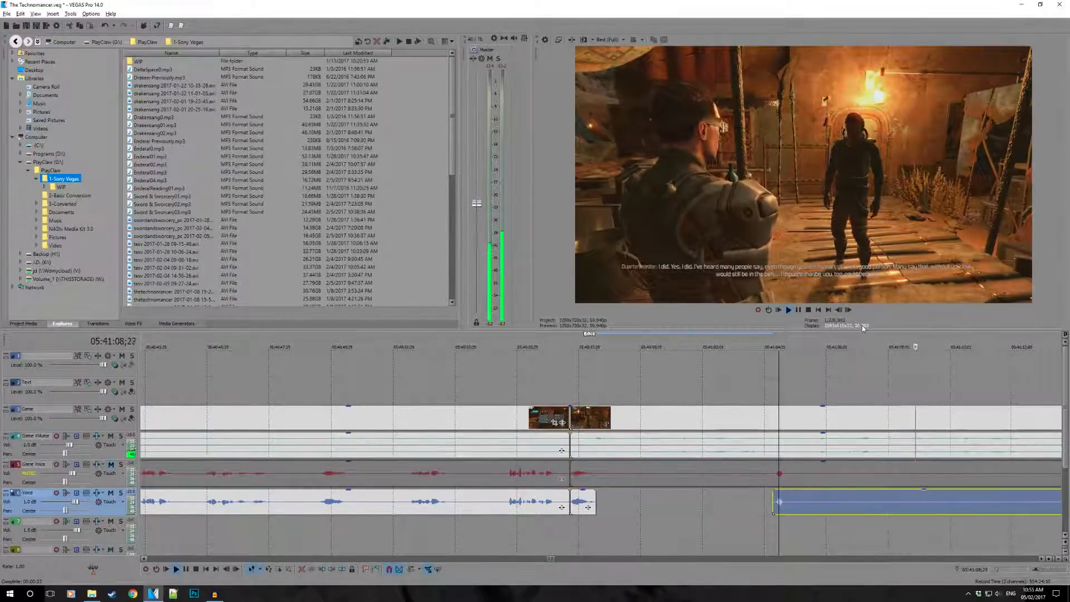
{"action": "key", "text": "space"}
- Split the Voice event after the short sound at 05:41:04;29 and trim the remainder's start to shortly before the next speech
{"action": "scroll", "coordinate": [718, 488], "scroll_direction": "down", "scroll_amount": 1}
{"action": "scroll", "coordinate": [641, 502], "scroll_direction": "up", "scroll_amount": 1}
{"action": "key", "text": "s"}
{"action": "scroll", "coordinate": [602, 500], "scroll_direction": "down", "scroll_amount": 1}
{"action": "left_click_drag", "start_coordinate": [599, 499], "coordinate": [821, 502]}
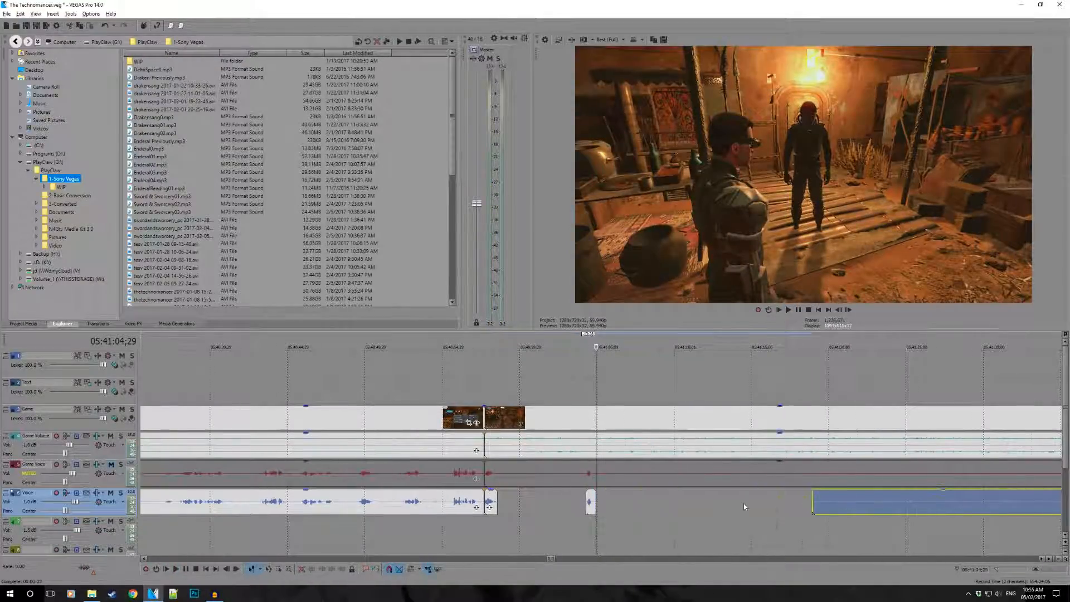
{"action": "scroll", "coordinate": [715, 509], "scroll_direction": "down", "scroll_amount": 2}
{"action": "left_click_drag", "start_coordinate": [680, 505], "coordinate": [806, 511]}
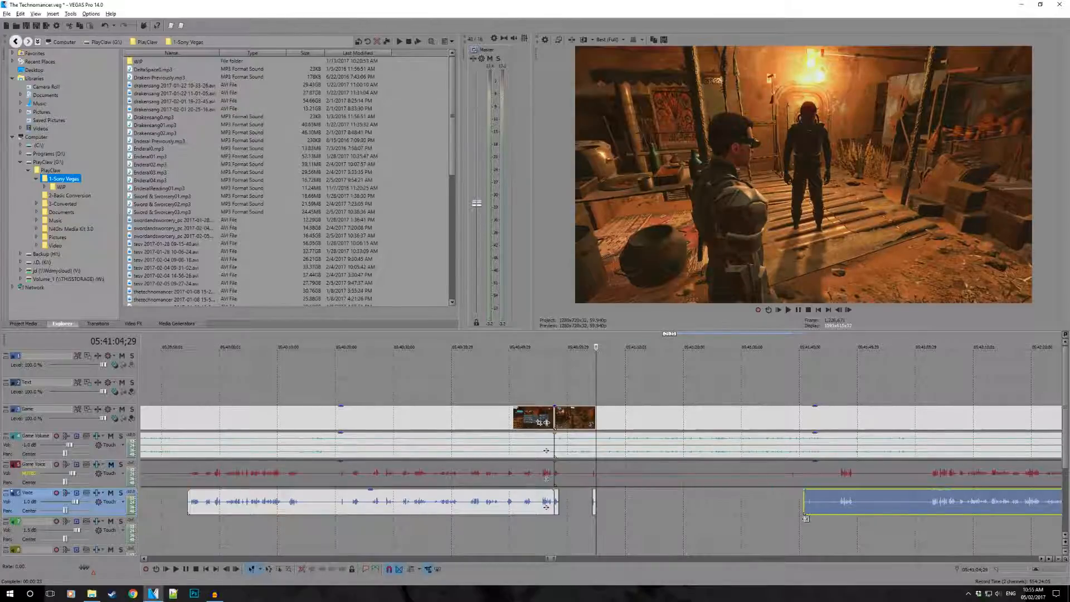
- Play from the trimmed Voice event's start and extend that start back to about 05:41:29
{"action": "left_click", "coordinate": [803, 497]}
{"action": "key", "text": "space"}
{"action": "scroll", "coordinate": [846, 520], "scroll_direction": "up", "scroll_amount": 2}
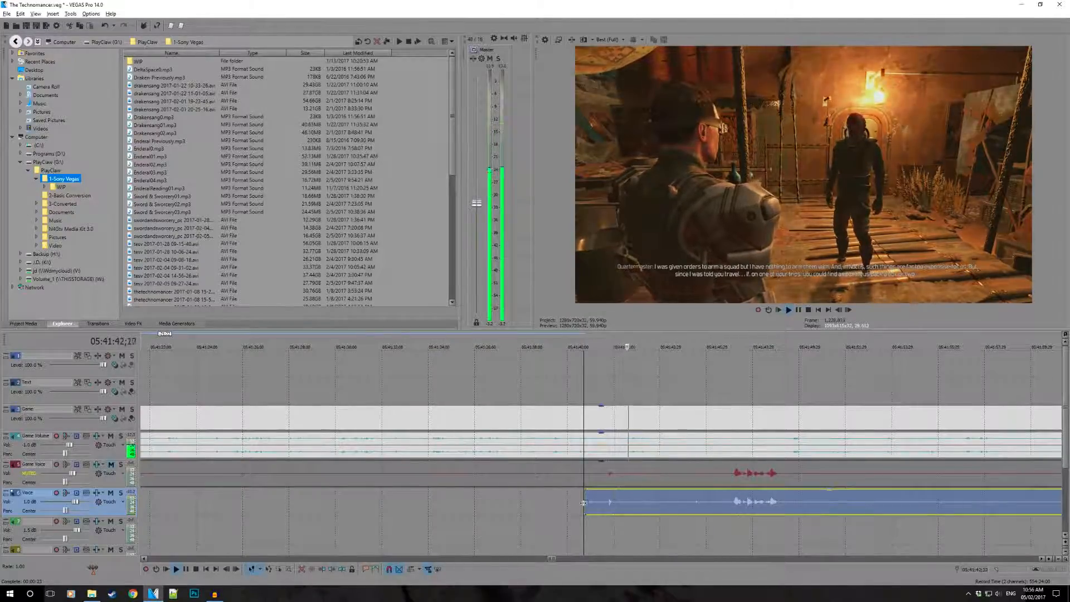
{"action": "left_click_drag", "start_coordinate": [585, 508], "coordinate": [318, 507]}
{"action": "scroll", "coordinate": [485, 483], "scroll_direction": "down", "scroll_amount": 2}
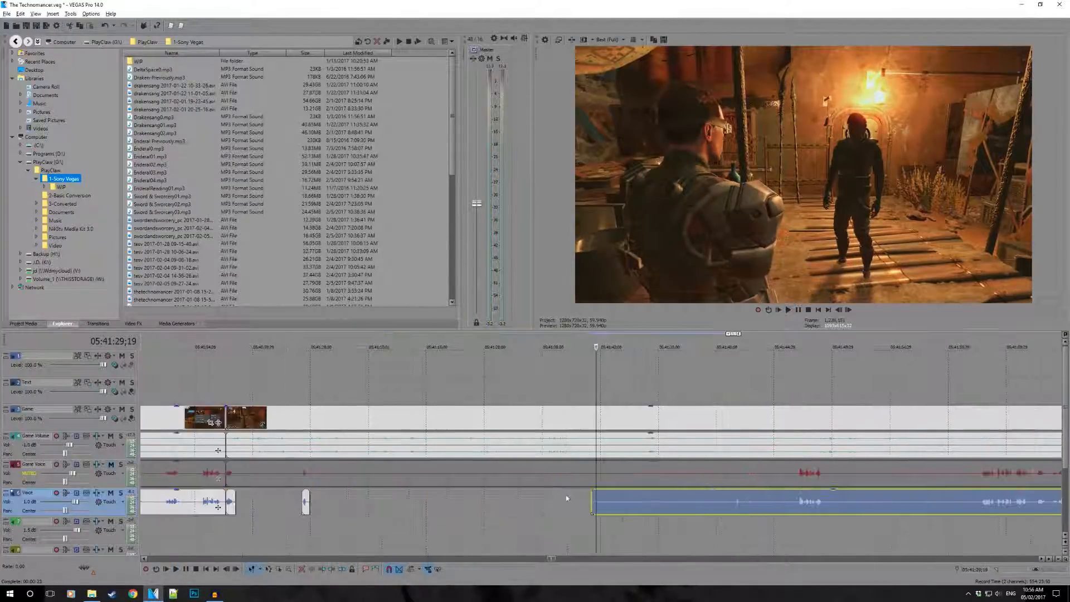
- Mute the Game Volume track and play the faint Voice sound after 05:41:40;10 to identify it
{"action": "key", "text": "space"}
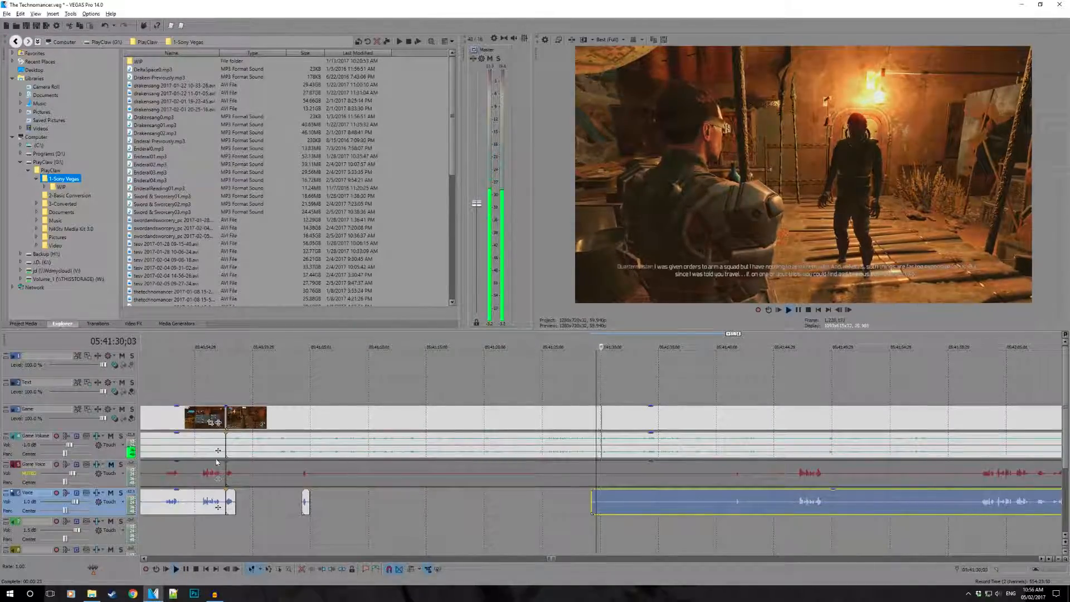
{"action": "left_click", "coordinate": [111, 437]}
{"action": "scroll", "coordinate": [735, 504], "scroll_direction": "up", "scroll_amount": 2}
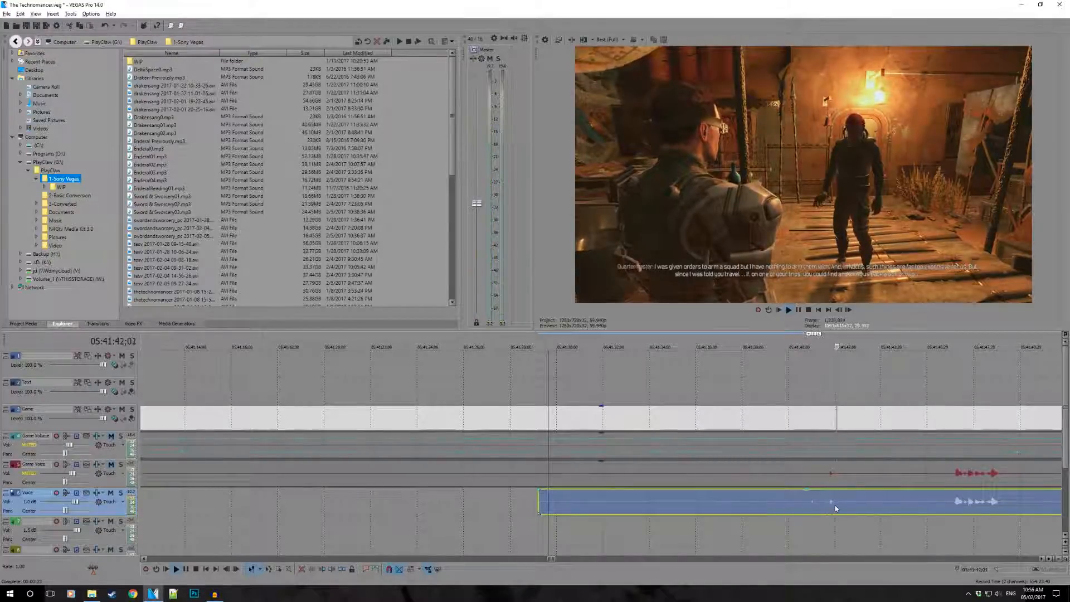
{"action": "key", "text": "space"}
{"action": "key", "text": "space"}
{"action": "left_click", "coordinate": [797, 502]}
{"action": "key", "text": "space"}
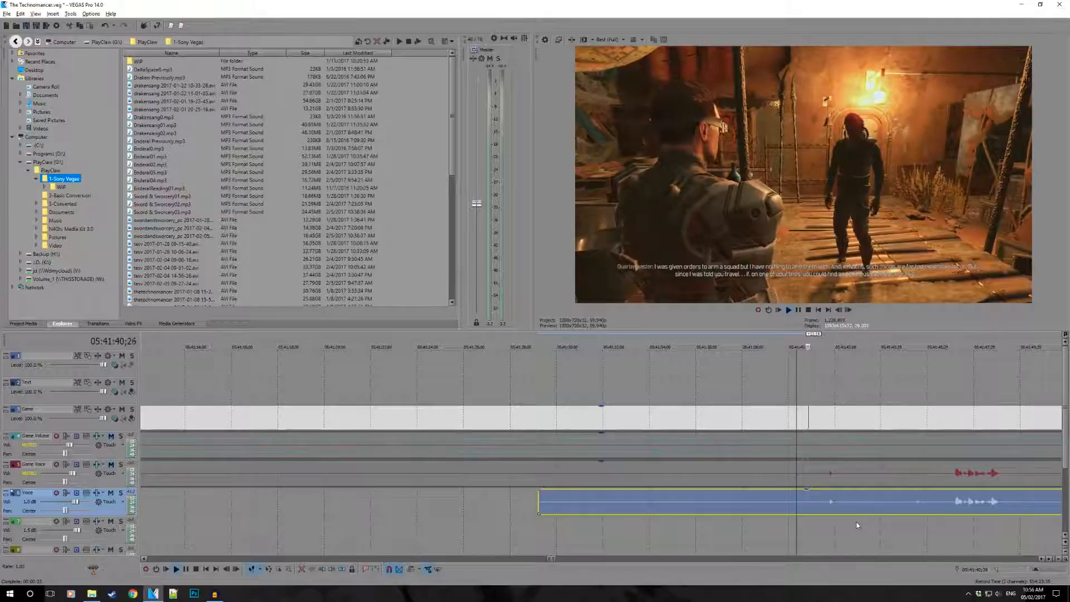
{"action": "key", "text": "space"}
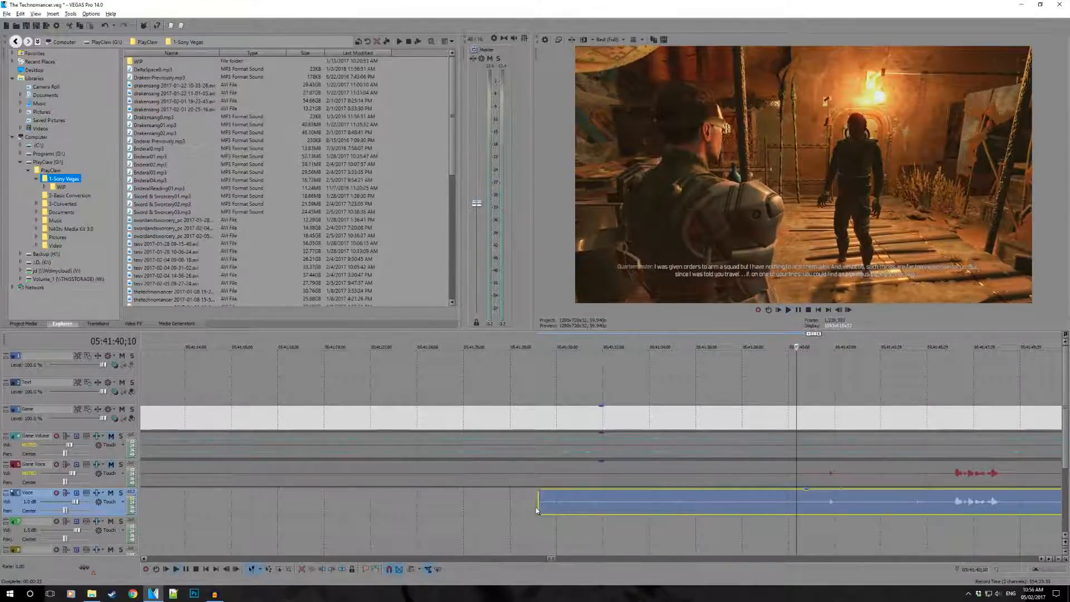
- Trim the Voice event's start to just before the next speech and unmute the Game Volume track
{"action": "left_click_drag", "start_coordinate": [540, 505], "coordinate": [938, 507]}
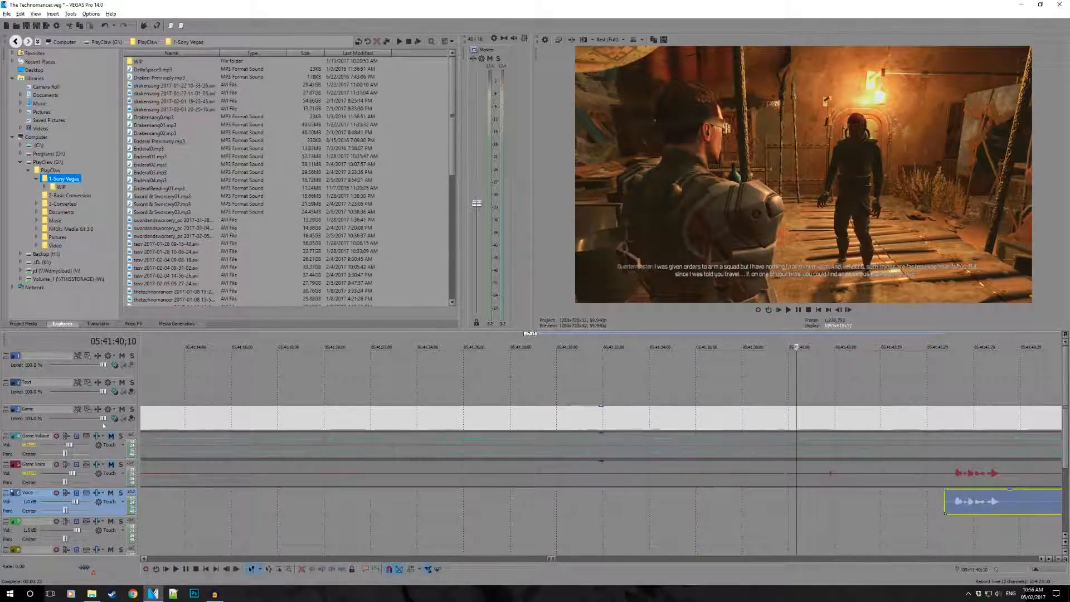
{"action": "left_click", "coordinate": [112, 438]}
- Split the Voice event right after its first phrase near 05:41:49 and trim the remainder's start to just before the next speech
{"action": "scroll", "coordinate": [666, 493], "scroll_direction": "down", "scroll_amount": 3}
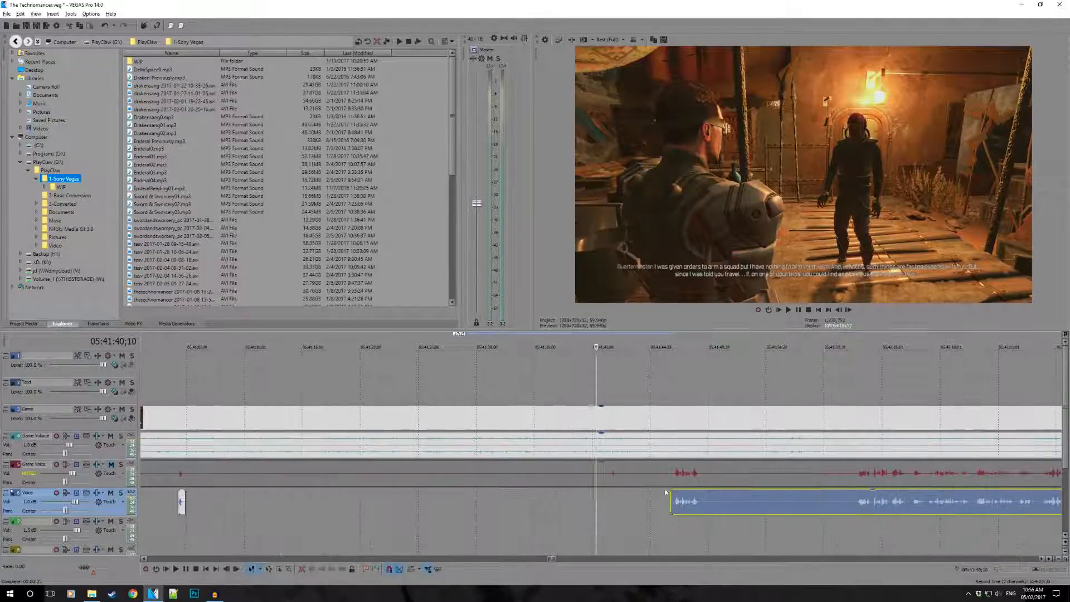
{"action": "left_click", "coordinate": [666, 502]}
{"action": "key", "text": "space"}
{"action": "scroll", "coordinate": [655, 513], "scroll_direction": "up", "scroll_amount": 2}
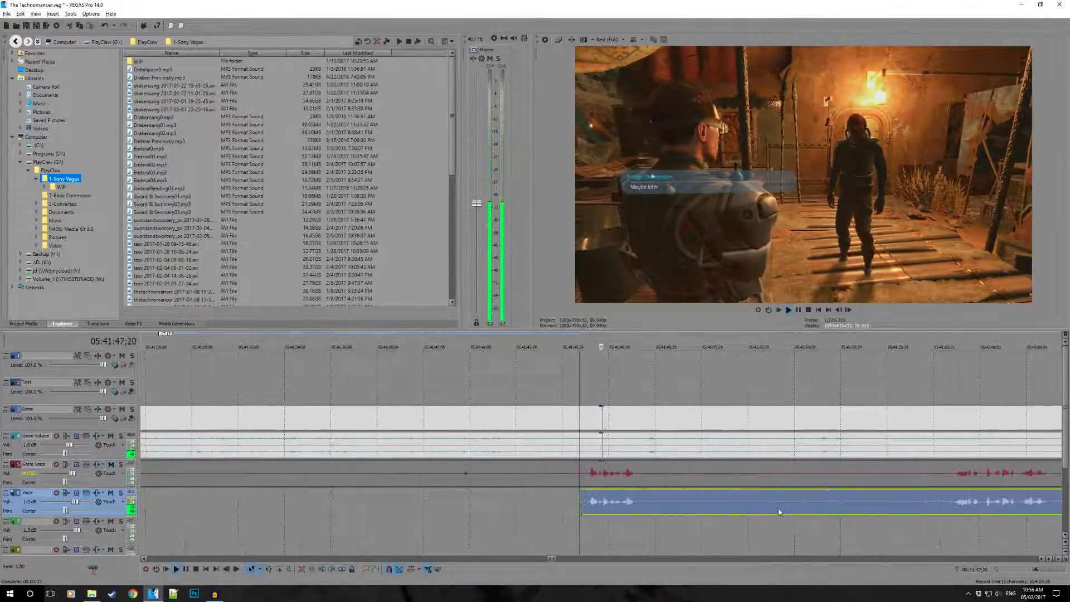
{"action": "left_click", "coordinate": [639, 501]}
{"action": "key", "text": "s"}
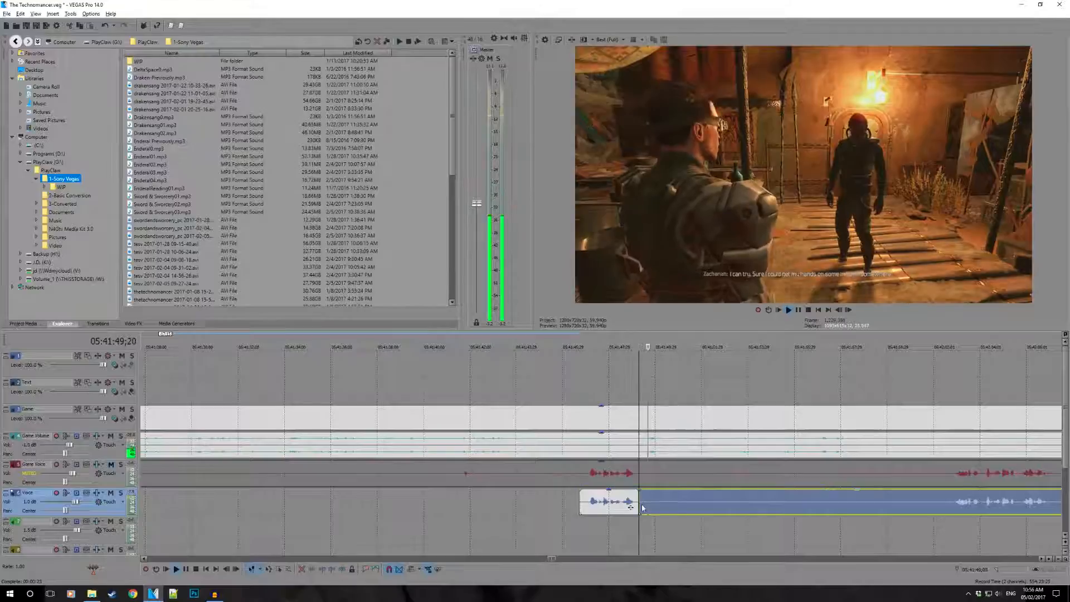
{"action": "left_click_drag", "start_coordinate": [641, 505], "coordinate": [954, 506]}
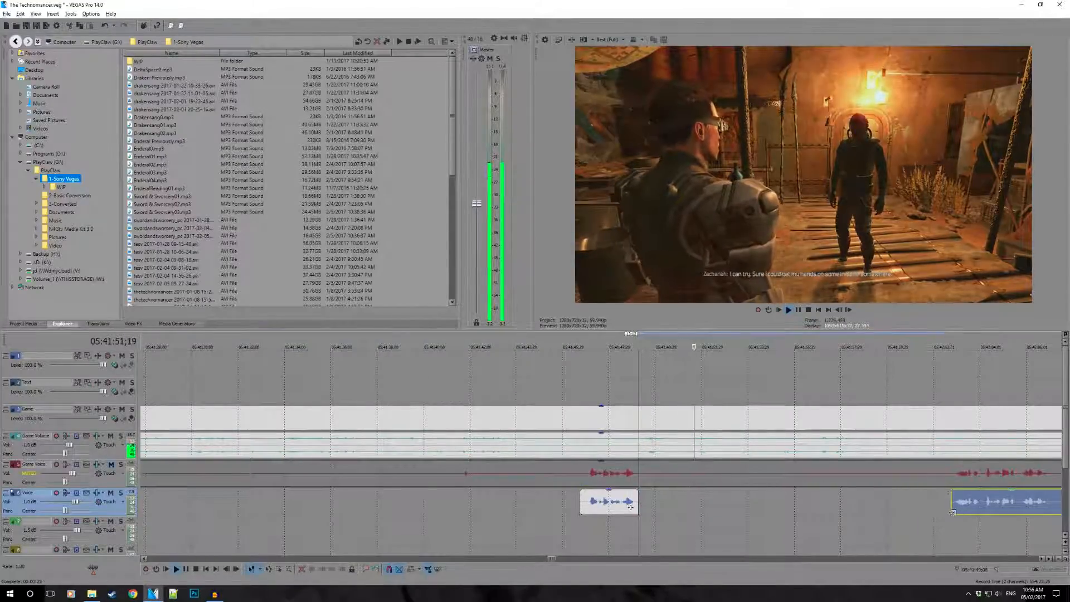
- Play passages of the Voice event from its start near 05:42:02 up to about 05:42:37 to find where the talking ends
{"action": "left_click", "coordinate": [944, 538]}
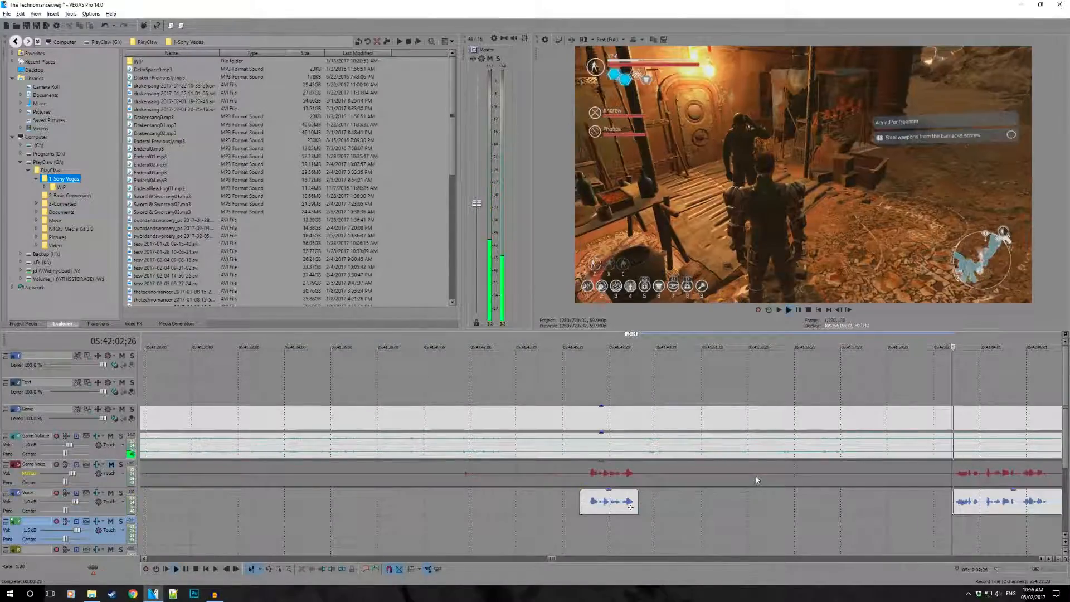
{"action": "scroll", "coordinate": [756, 476], "scroll_direction": "down", "scroll_amount": 2}
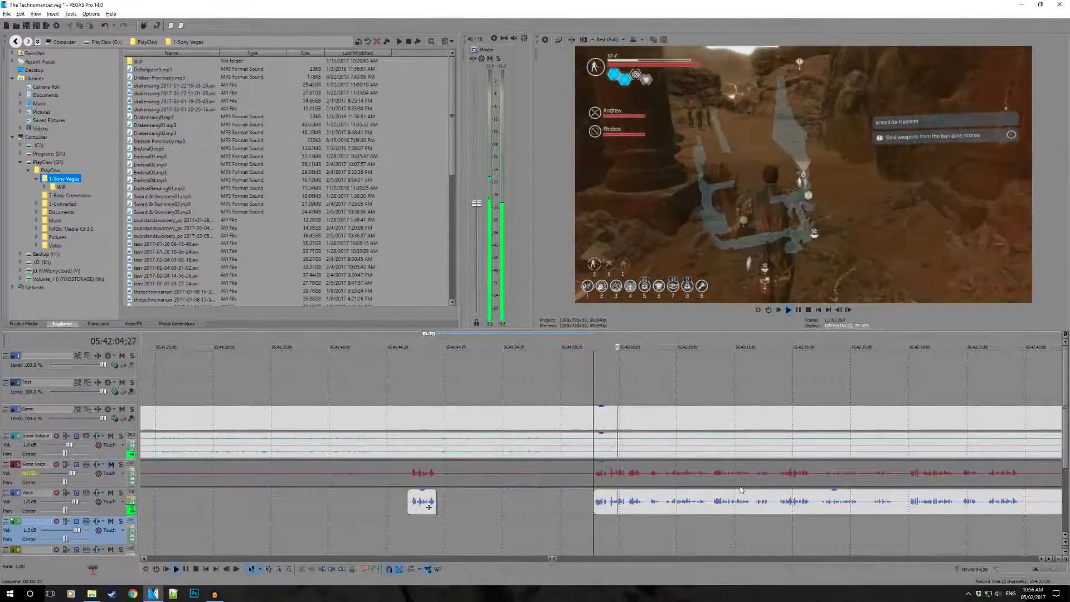
{"action": "scroll", "coordinate": [797, 498], "scroll_direction": "down", "scroll_amount": 1}
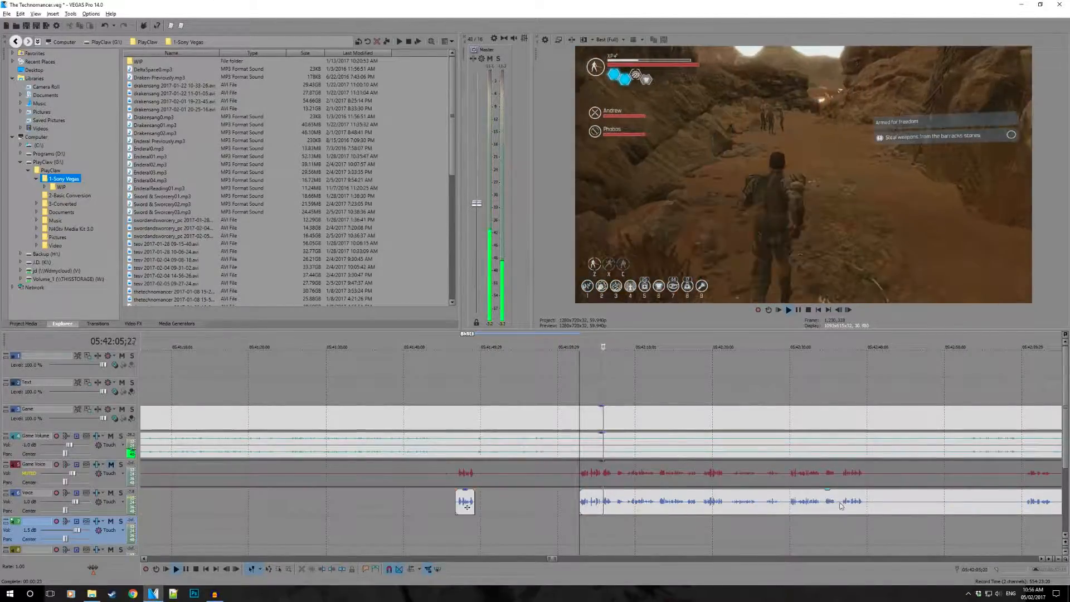
{"action": "left_click", "coordinate": [730, 501]}
{"action": "key", "text": "space"}
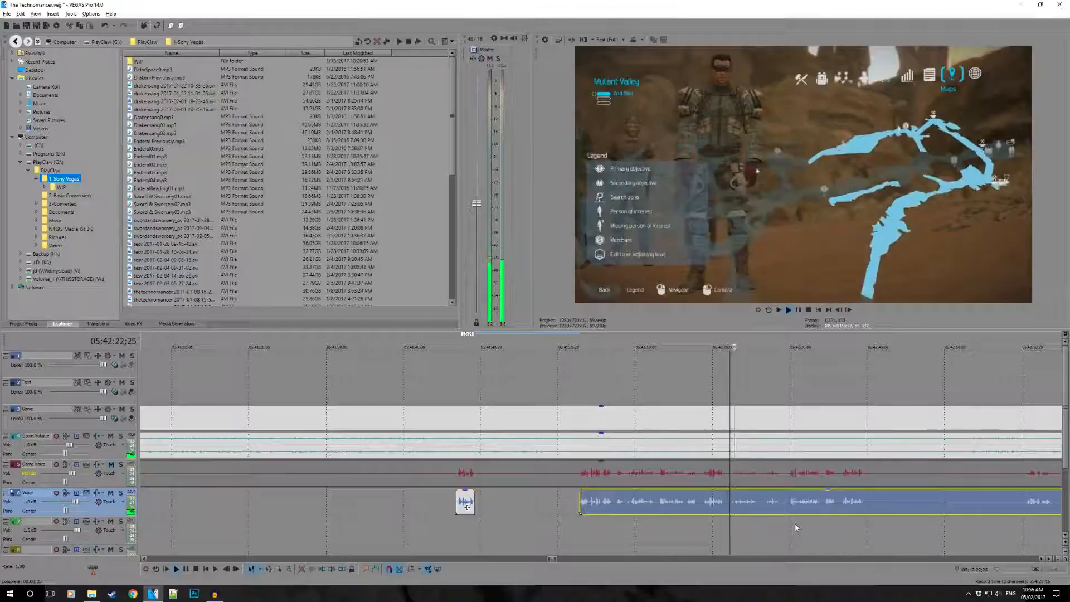
{"action": "scroll", "coordinate": [797, 527], "scroll_direction": "up", "scroll_amount": 2}
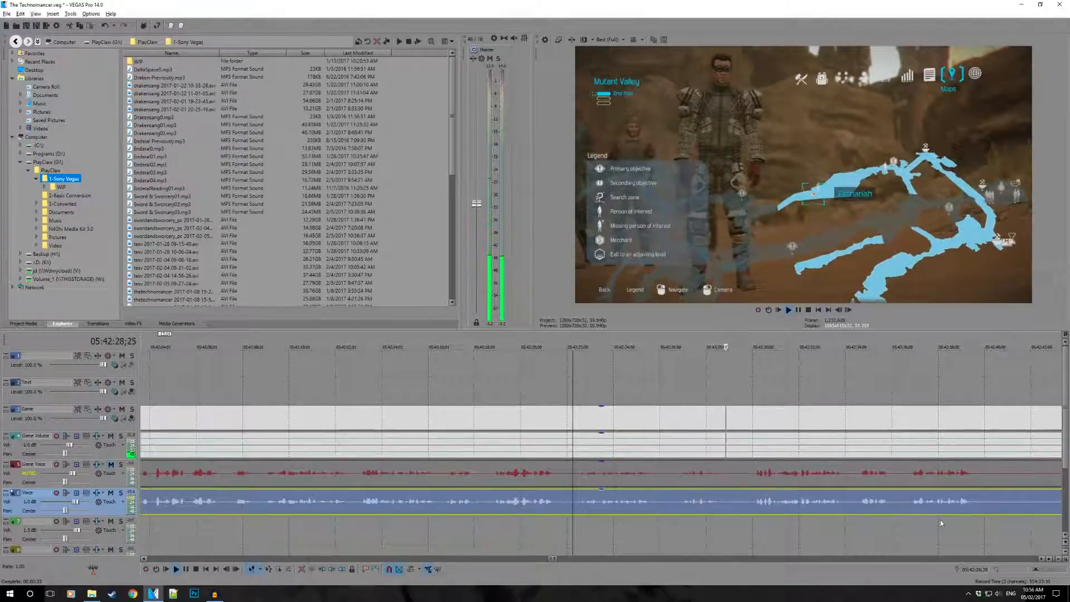
{"action": "left_click", "coordinate": [906, 507]}
{"action": "key", "text": "space"}
{"action": "scroll", "coordinate": [854, 484], "scroll_direction": "down", "scroll_amount": 2}
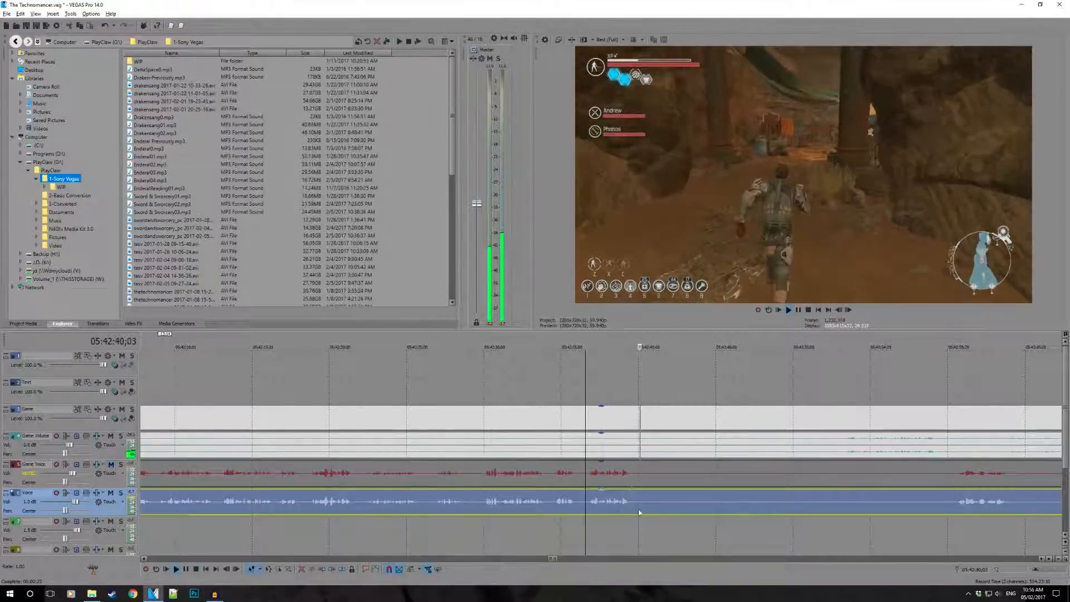
- Split the game and voice events at 05:42:40;12 after the speech and trim the following events' start to 05:42:51;11
{"action": "left_click", "coordinate": [640, 530]}
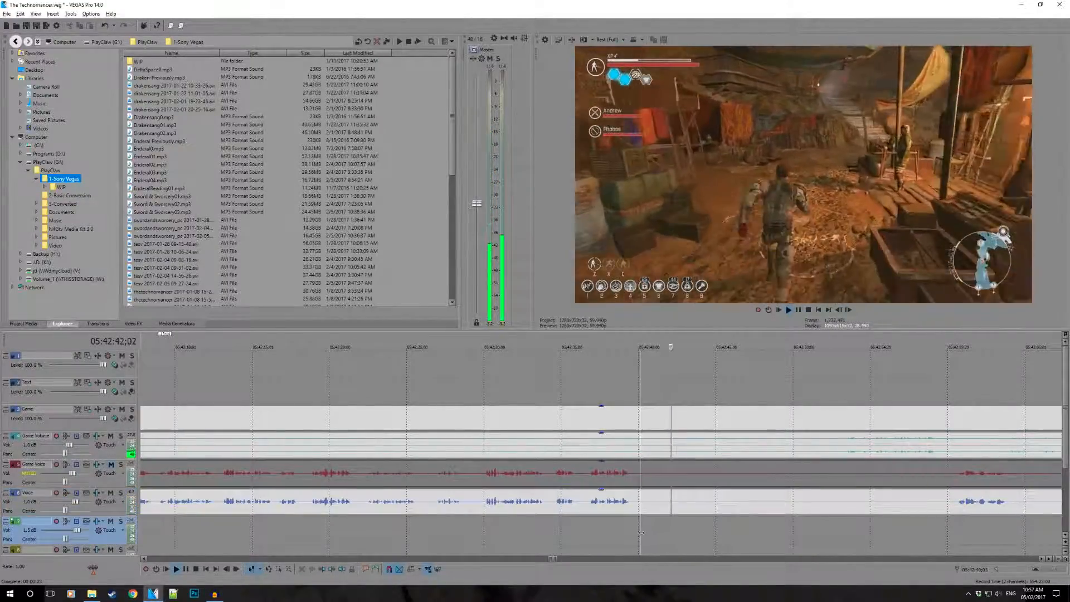
{"action": "key", "text": "space"}
{"action": "left_click", "coordinate": [645, 532]}
{"action": "key", "text": "s"}
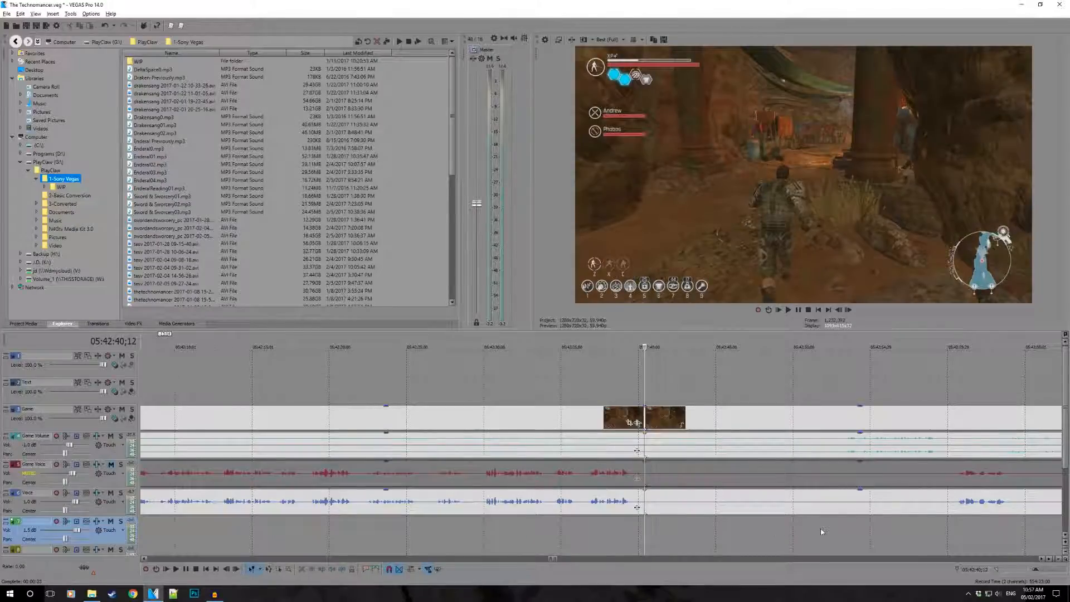
{"action": "left_click", "coordinate": [821, 531]}
{"action": "left_click", "coordinate": [842, 533]}
{"action": "left_click_drag", "start_coordinate": [843, 534], "coordinate": [814, 536]}
{"action": "key", "text": "alt+["}
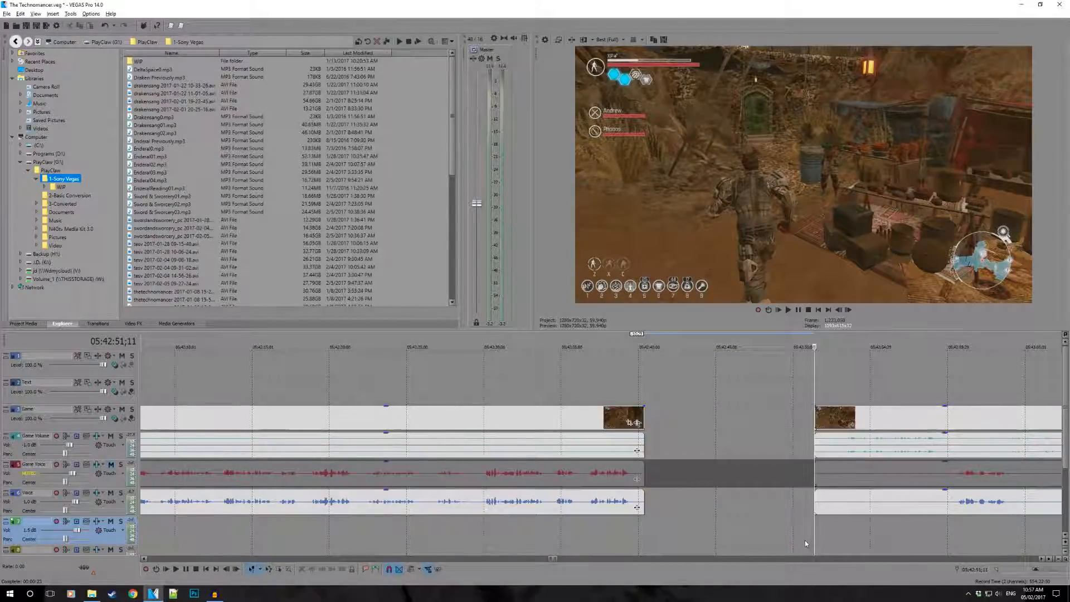
- Close the gap by moving the trimmed events back until they overlap the earlier ones in a short crossfade near 05:42:40
{"action": "left_click", "coordinate": [838, 502]}
{"action": "left_click", "coordinate": [864, 475], "text": "ctrl"}
{"action": "left_click_drag", "start_coordinate": [892, 472], "coordinate": [738, 467]}
{"action": "left_click", "coordinate": [672, 473]}
{"action": "scroll", "coordinate": [671, 474], "scroll_direction": "up", "scroll_amount": 3}
{"action": "left_click", "coordinate": [592, 499], "text": "ctrl"}
{"action": "left_click_drag", "start_coordinate": [569, 481], "coordinate": [539, 480]}
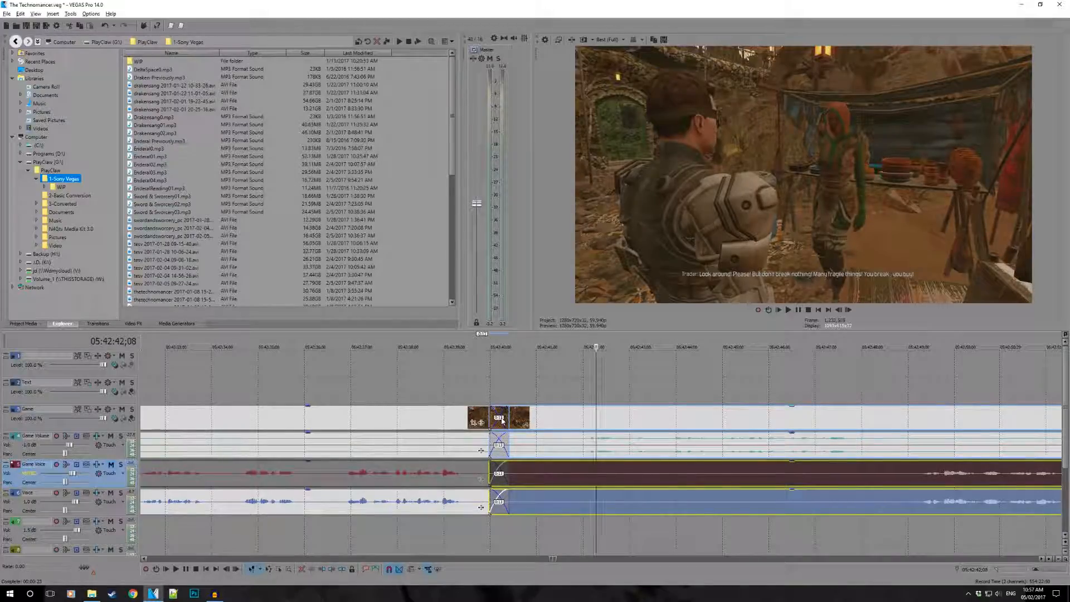
- Play the crossfaded join from 05:42:39;10 to check the transition
{"action": "left_click", "coordinate": [461, 381]}
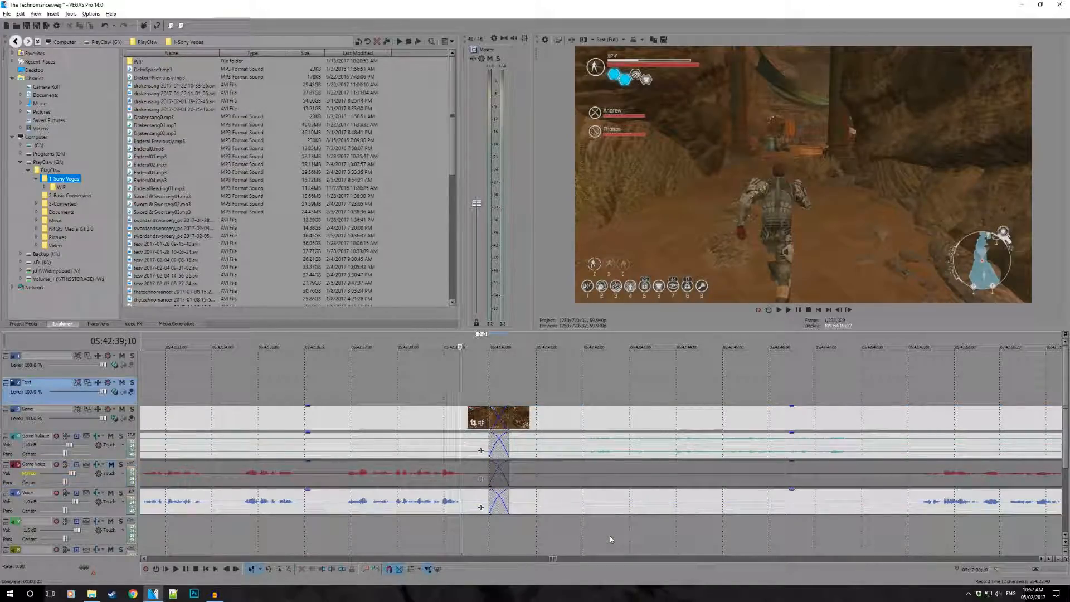
{"action": "scroll", "coordinate": [610, 533], "scroll_direction": "up", "scroll_amount": 1}
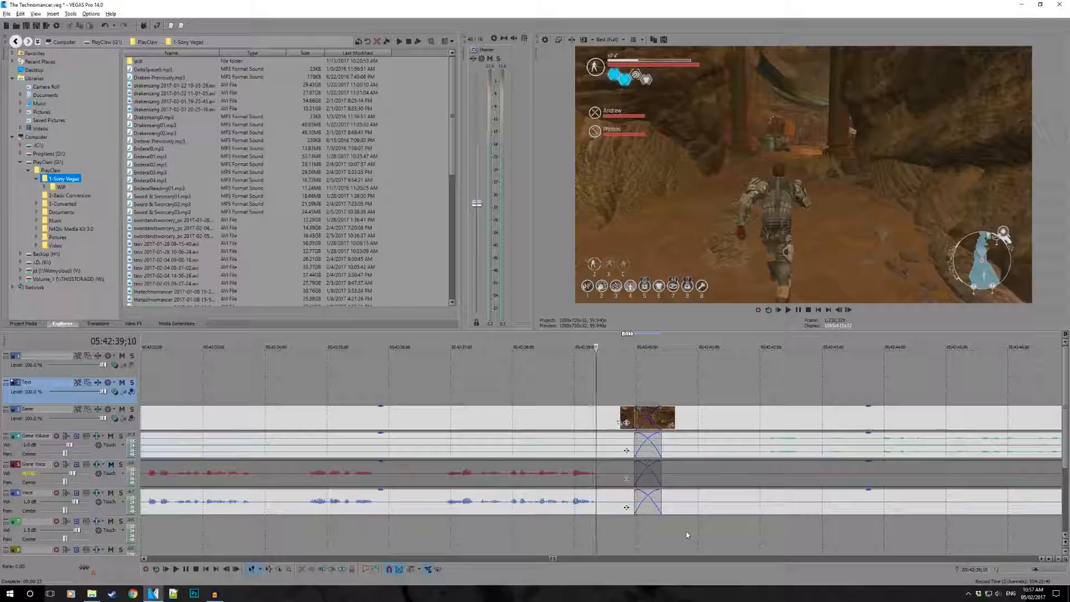
{"action": "key", "text": "space"}
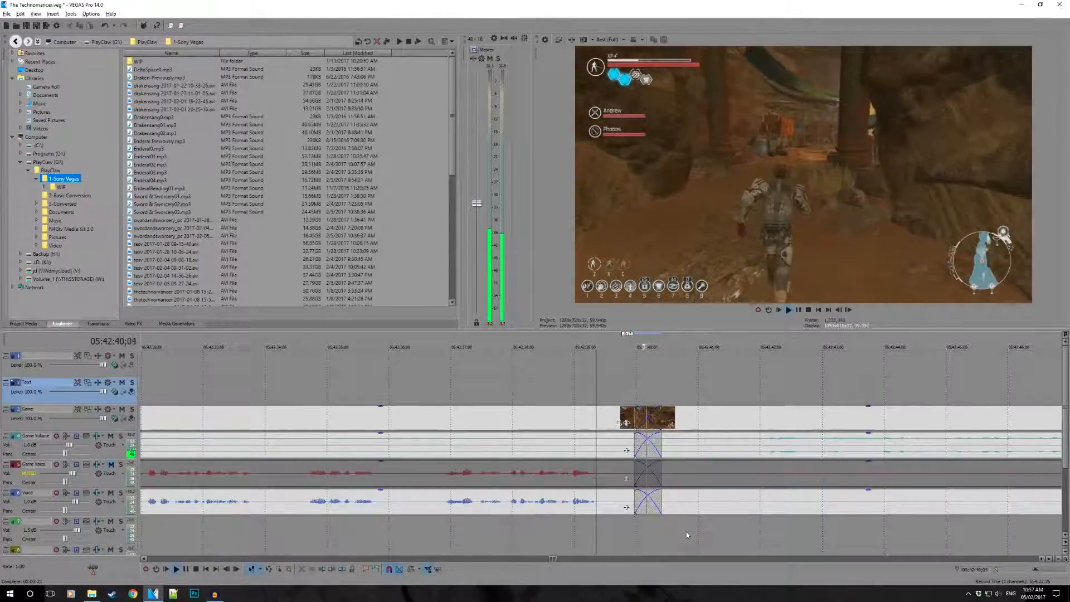
{"action": "key", "text": "space"}
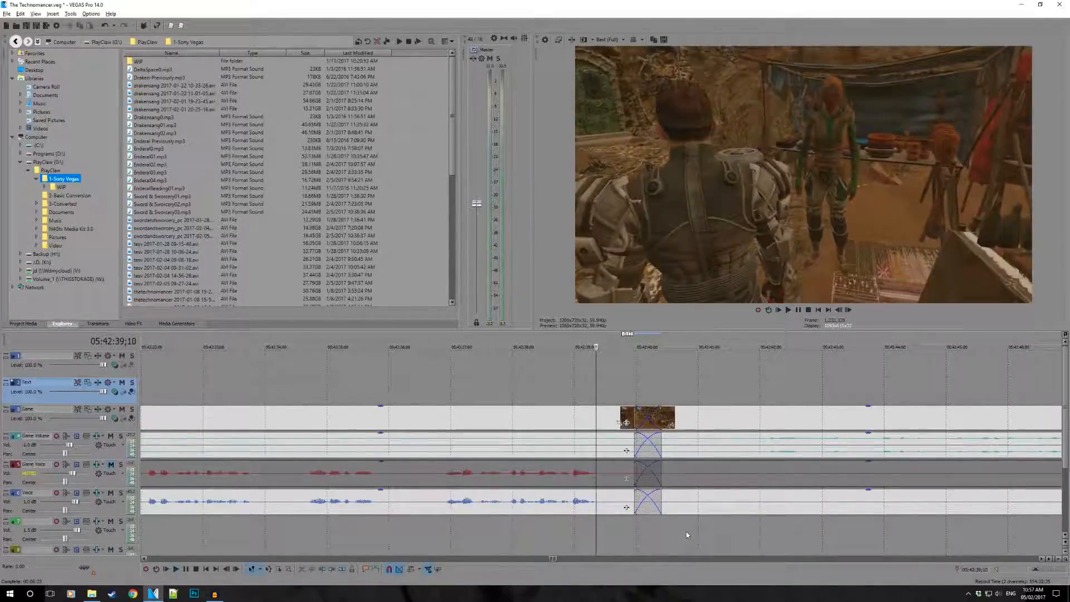
{"action": "key", "text": "space"}
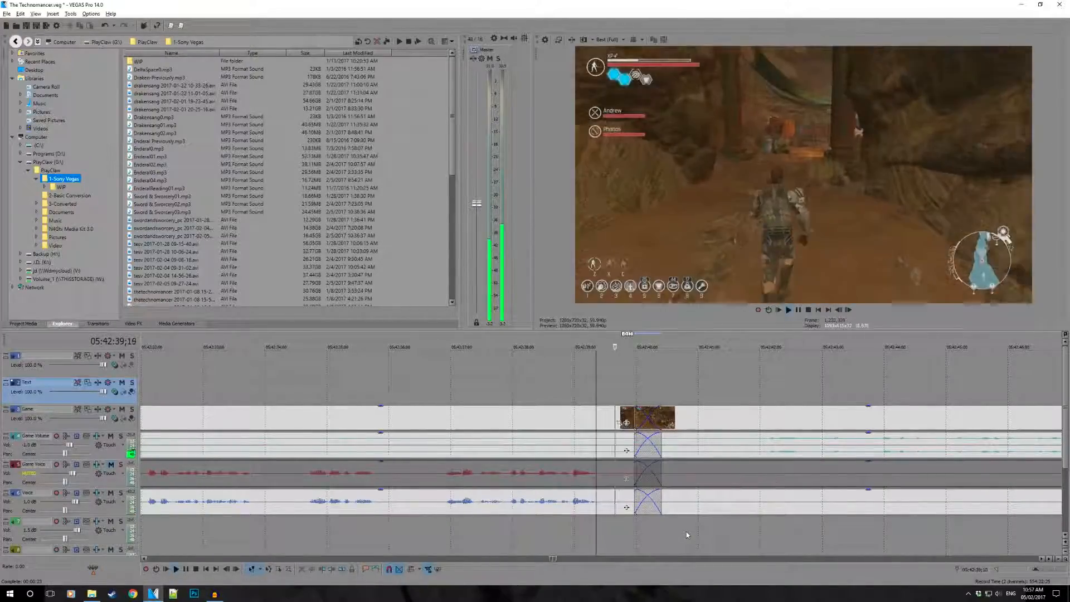
{"action": "key", "text": "space"}
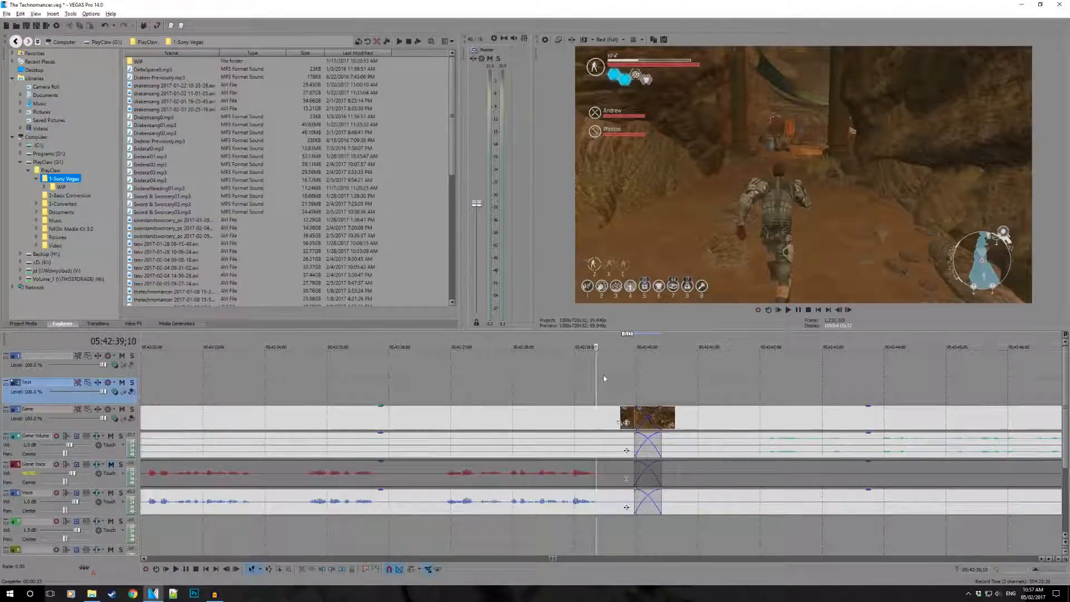
- Mark a loop region spanning the crossfade and replay the join from just before it
{"action": "left_click_drag", "start_coordinate": [588, 338], "coordinate": [704, 338]}
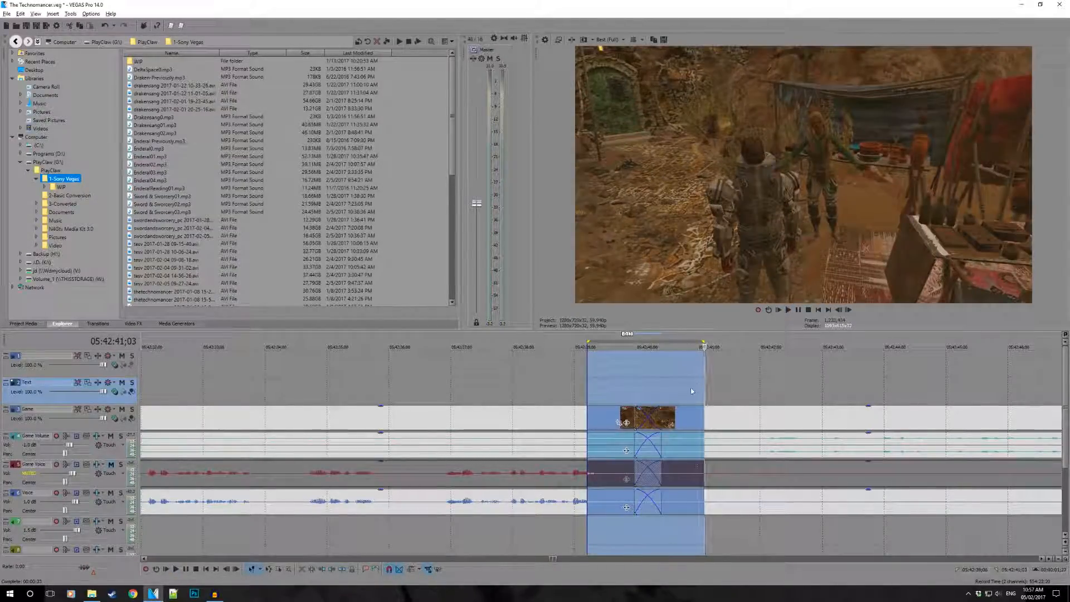
{"action": "left_click", "coordinate": [592, 384]}
{"action": "left_click_drag", "start_coordinate": [609, 378], "coordinate": [686, 381]}
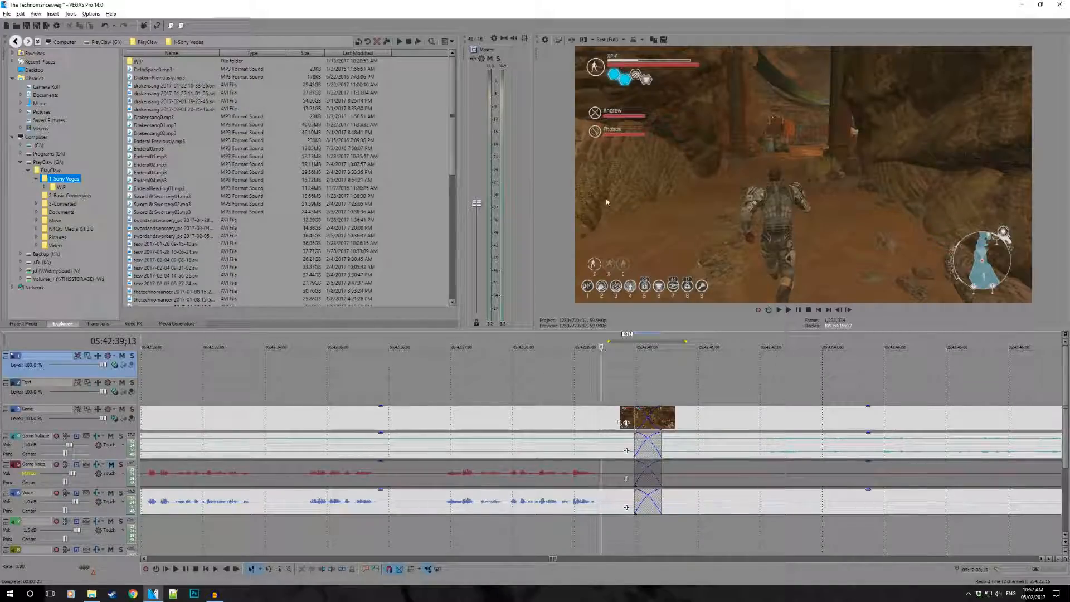
{"action": "key", "text": "space"}
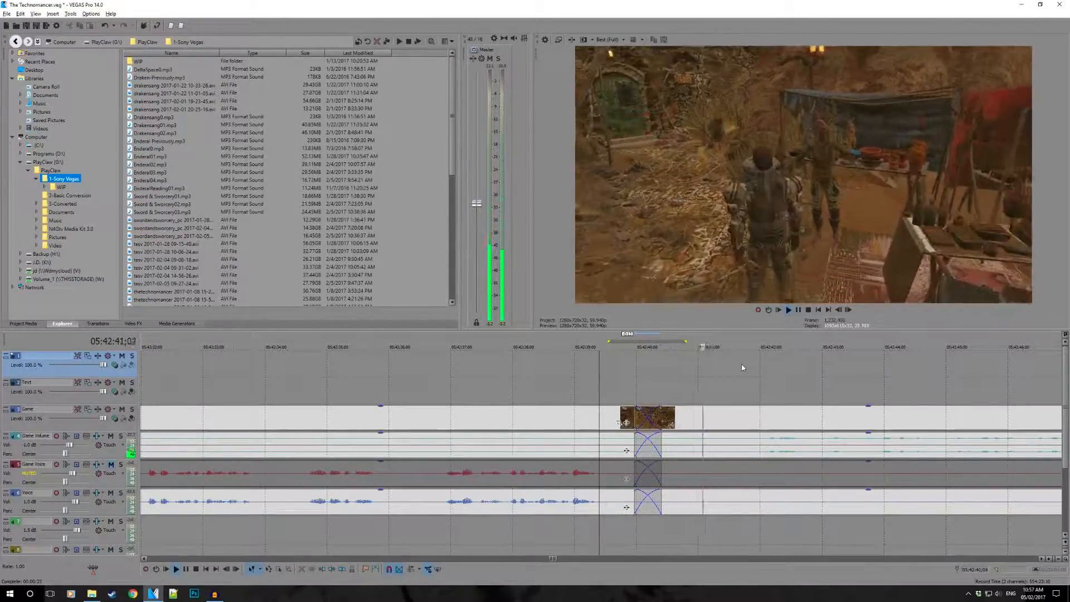
{"action": "key", "text": "space"}
{"action": "key", "text": "space"}
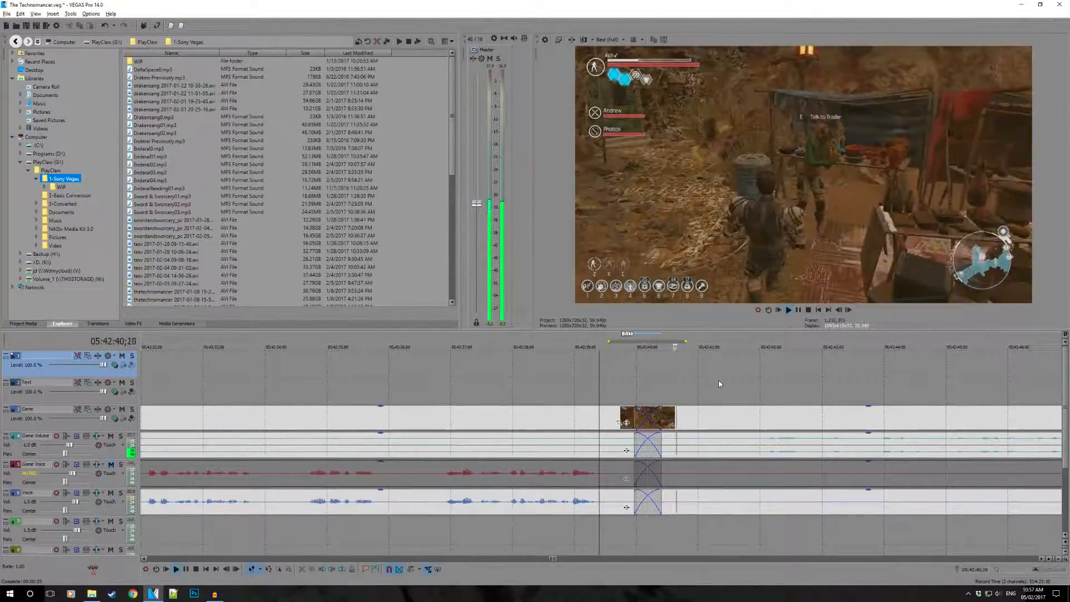
- Shift the events after the join slightly later, extend the game event's start back over the crossfade, and replay the join
{"action": "left_click", "coordinate": [703, 446]}
{"action": "left_click_drag", "start_coordinate": [714, 477], "coordinate": [737, 478]}
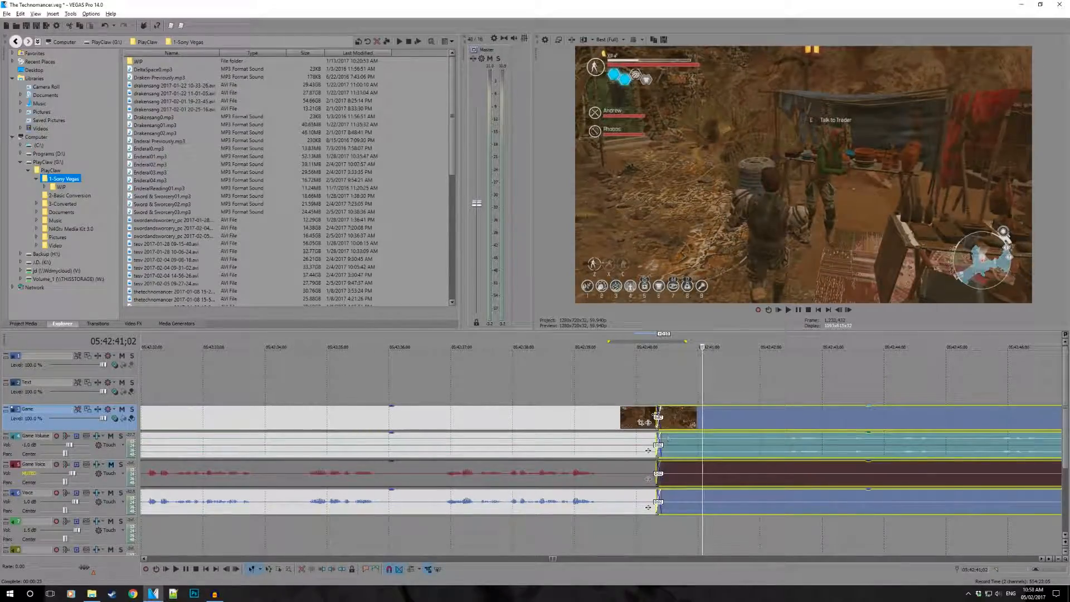
{"action": "left_click_drag", "start_coordinate": [657, 415], "coordinate": [634, 416]}
{"action": "left_click", "coordinate": [625, 383]}
{"action": "key", "text": "space"}
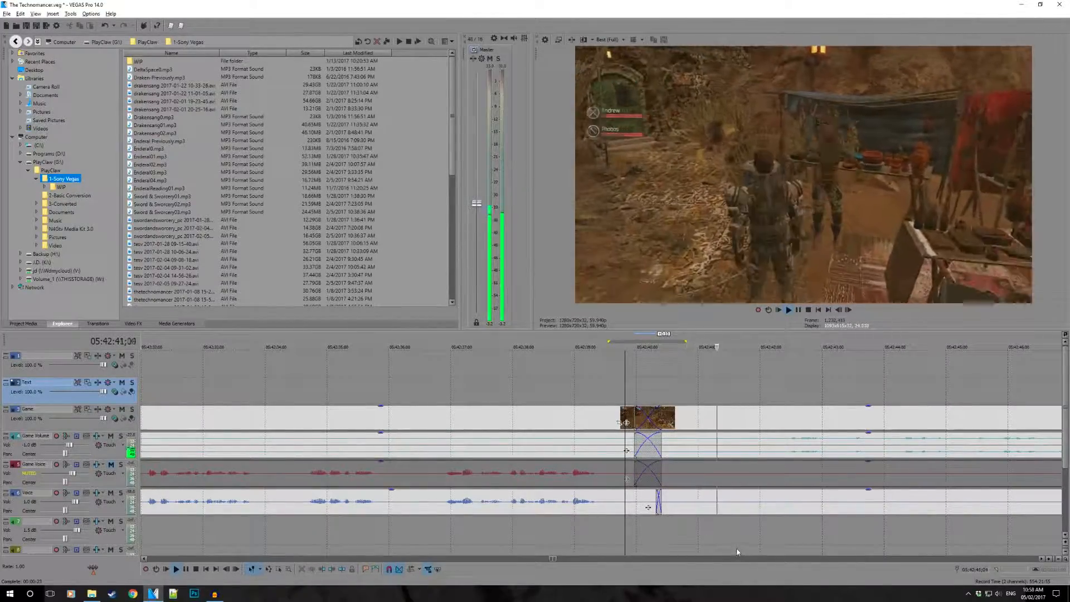
- Trim the start of the Voice event after the crossfade to just before its next speech and play from there
{"action": "scroll", "coordinate": [549, 496], "scroll_direction": "down", "scroll_amount": 2}
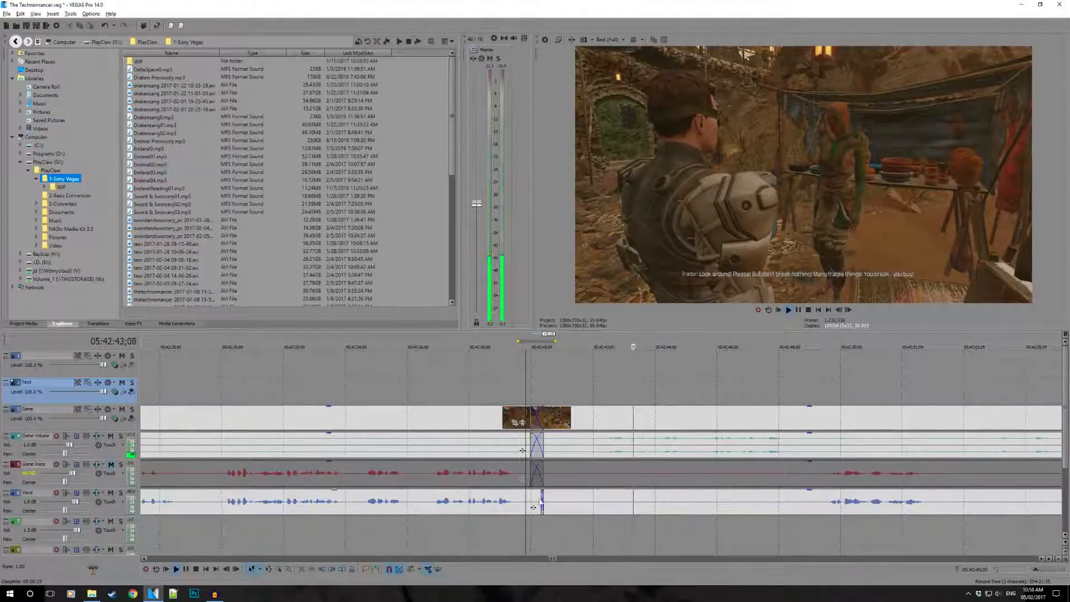
{"action": "left_click_drag", "start_coordinate": [549, 502], "coordinate": [824, 506]}
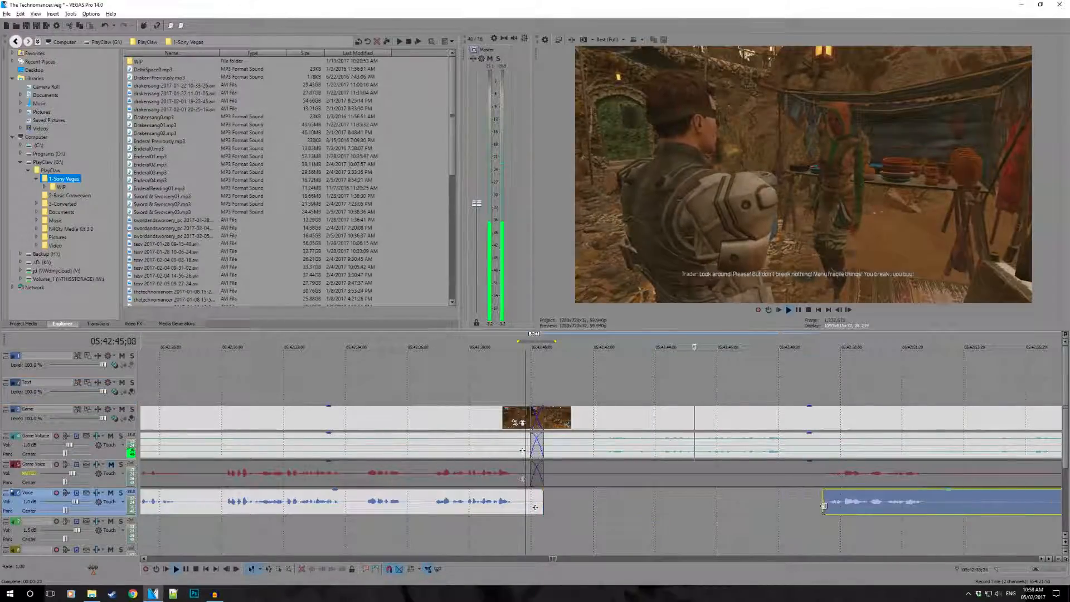
{"action": "left_click", "coordinate": [819, 533]}
{"action": "key", "text": "space"}
{"action": "scroll", "coordinate": [821, 503], "scroll_direction": "down", "scroll_amount": 1}
{"action": "scroll", "coordinate": [821, 502], "scroll_direction": "up", "scroll_amount": 2}
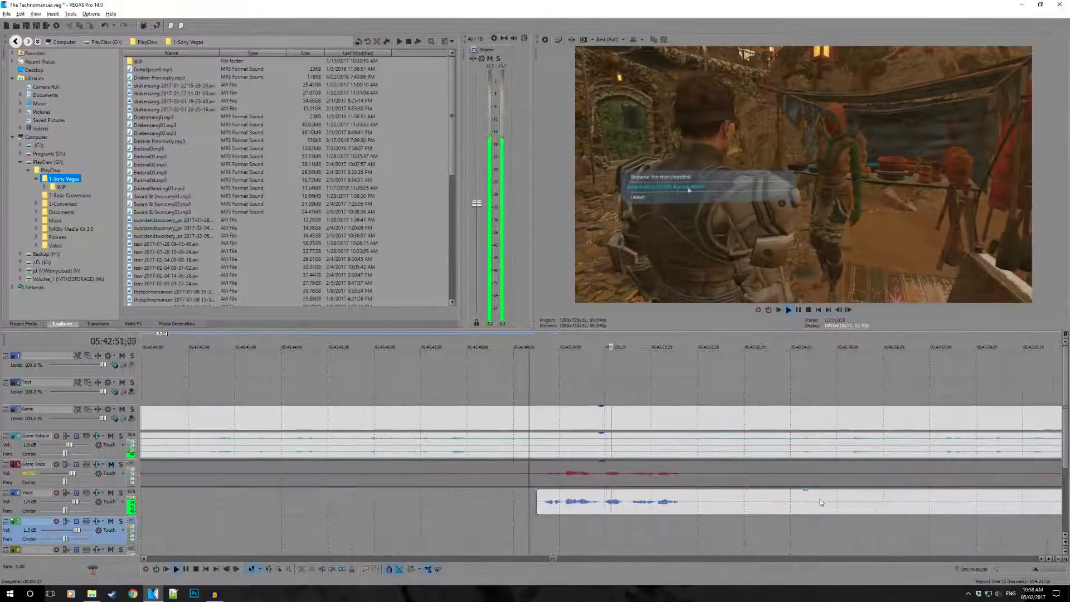
- Split the Voice event right after its short speech and trim the following part's start to just before the next speech
{"action": "left_click", "coordinate": [689, 503]}
{"action": "key", "text": "s"}
{"action": "scroll", "coordinate": [620, 501], "scroll_direction": "down", "scroll_amount": 1}
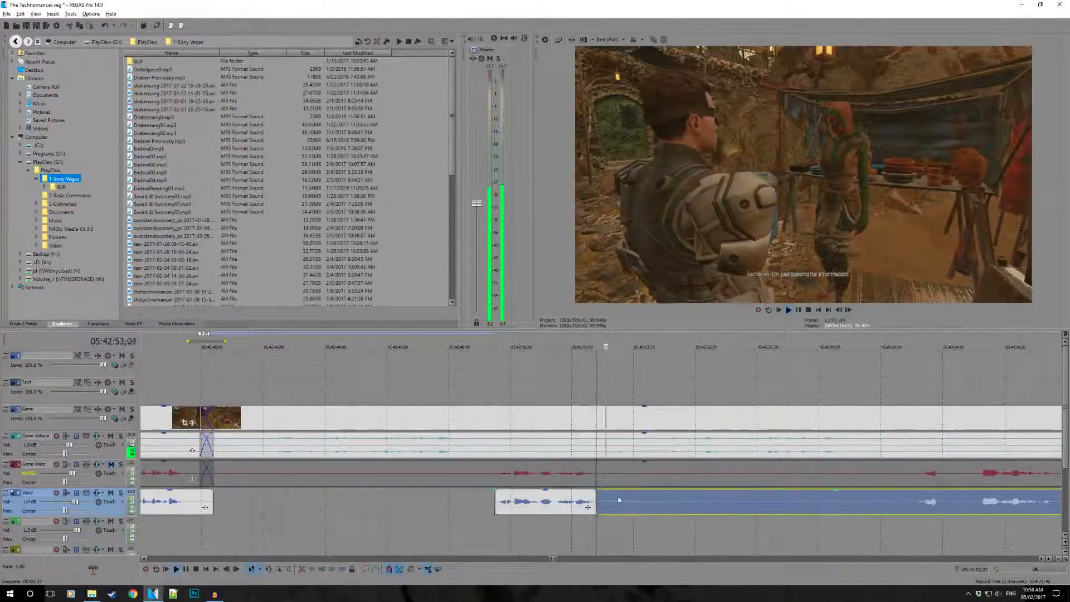
{"action": "left_click_drag", "start_coordinate": [597, 504], "coordinate": [914, 515]}
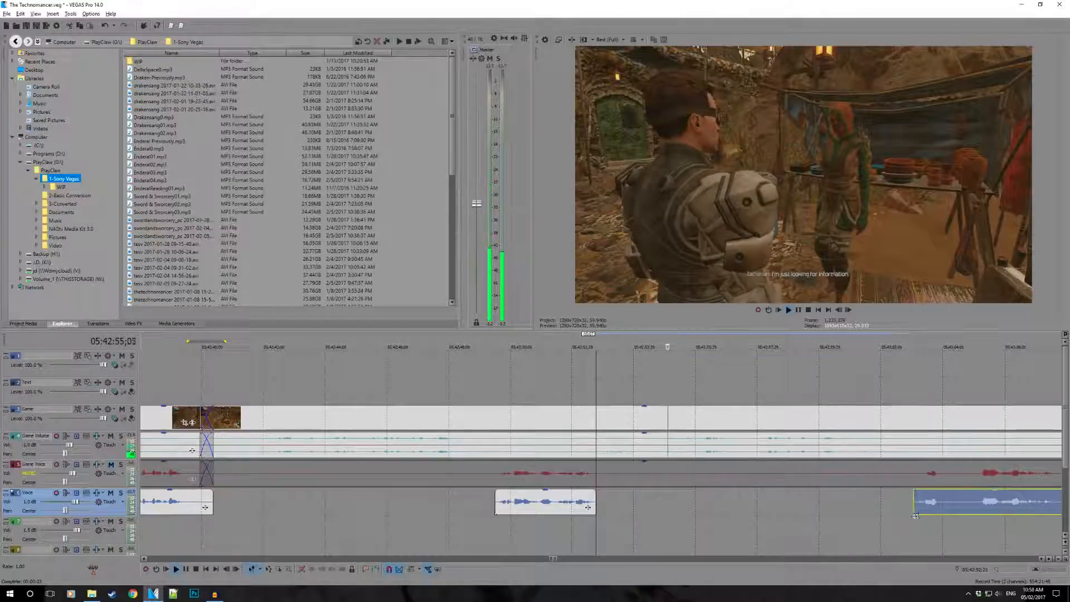
{"action": "left_click", "coordinate": [915, 518]}
{"action": "scroll", "coordinate": [914, 519], "scroll_direction": "down", "scroll_amount": 1}
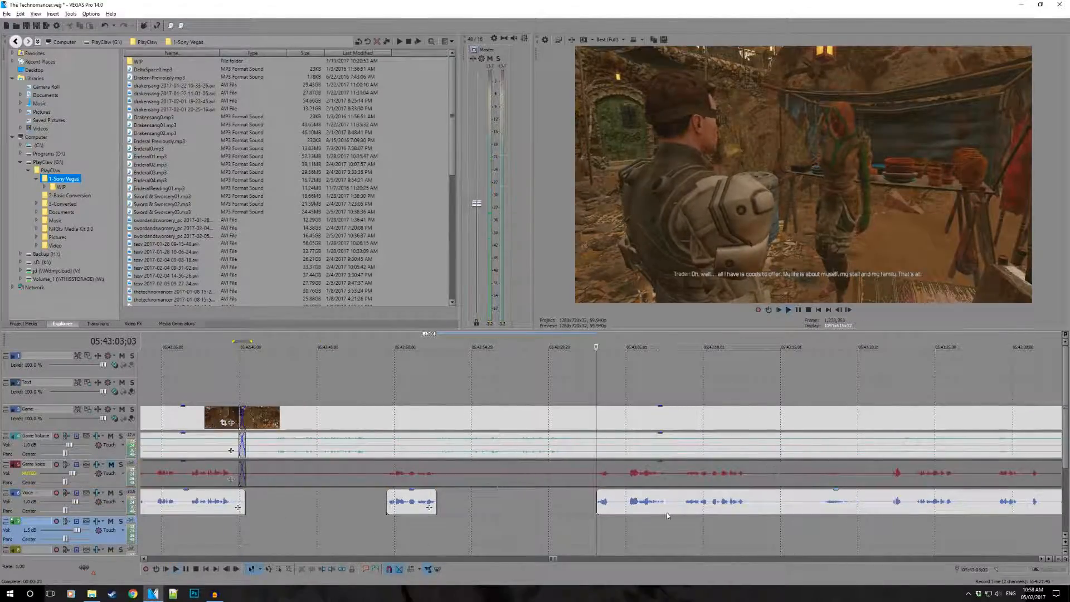
- Play the footage from the trimmed Voice start and from points further along to review the trader section
{"action": "scroll", "coordinate": [685, 501], "scroll_direction": "up", "scroll_amount": 2}
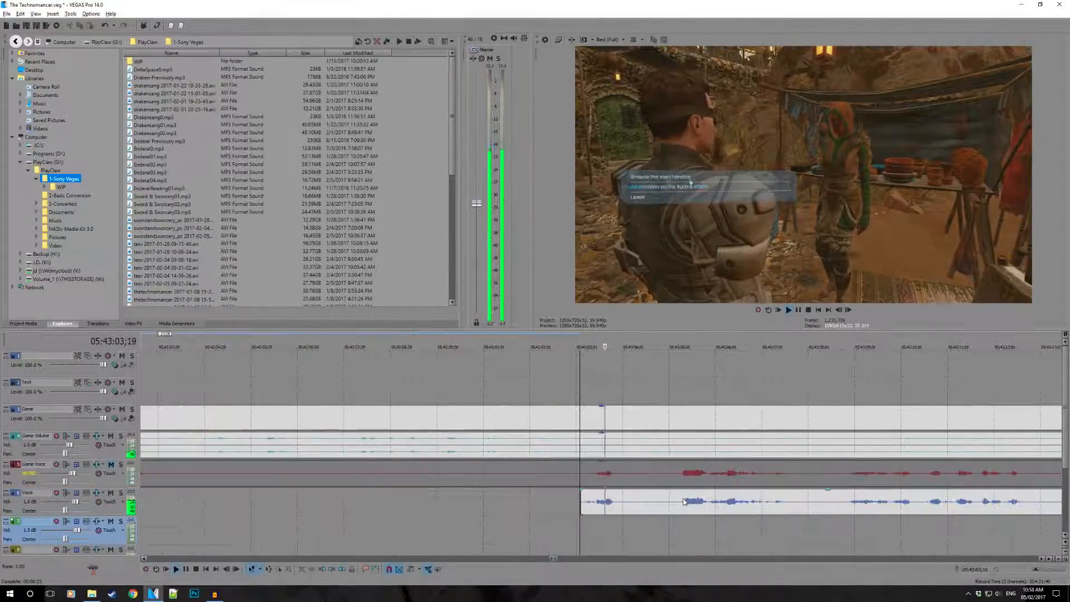
{"action": "scroll", "coordinate": [686, 502], "scroll_direction": "down", "scroll_amount": 1}
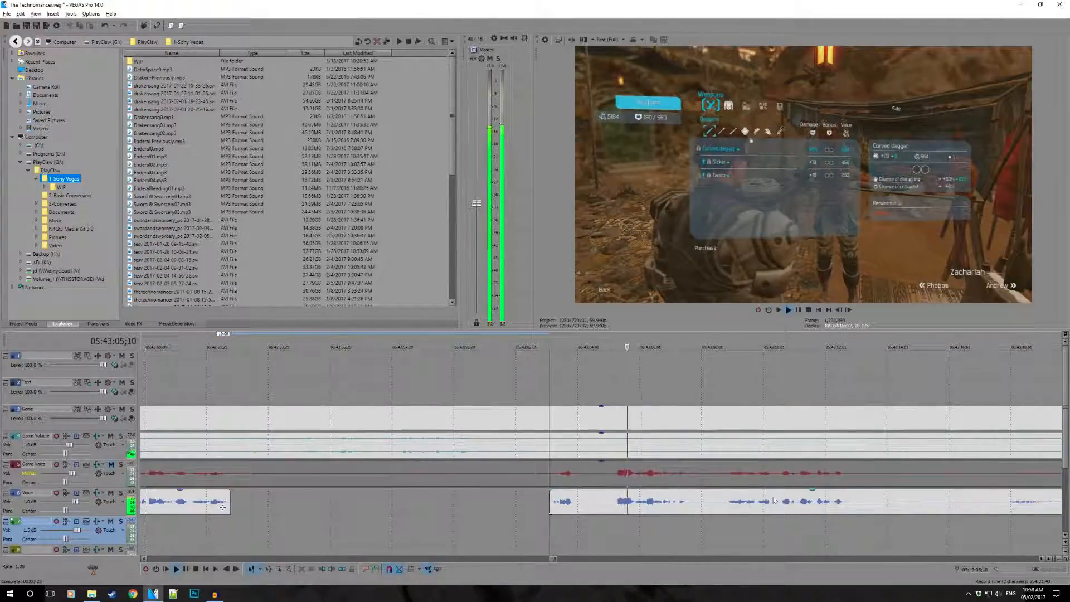
{"action": "scroll", "coordinate": [731, 504], "scroll_direction": "down", "scroll_amount": 1}
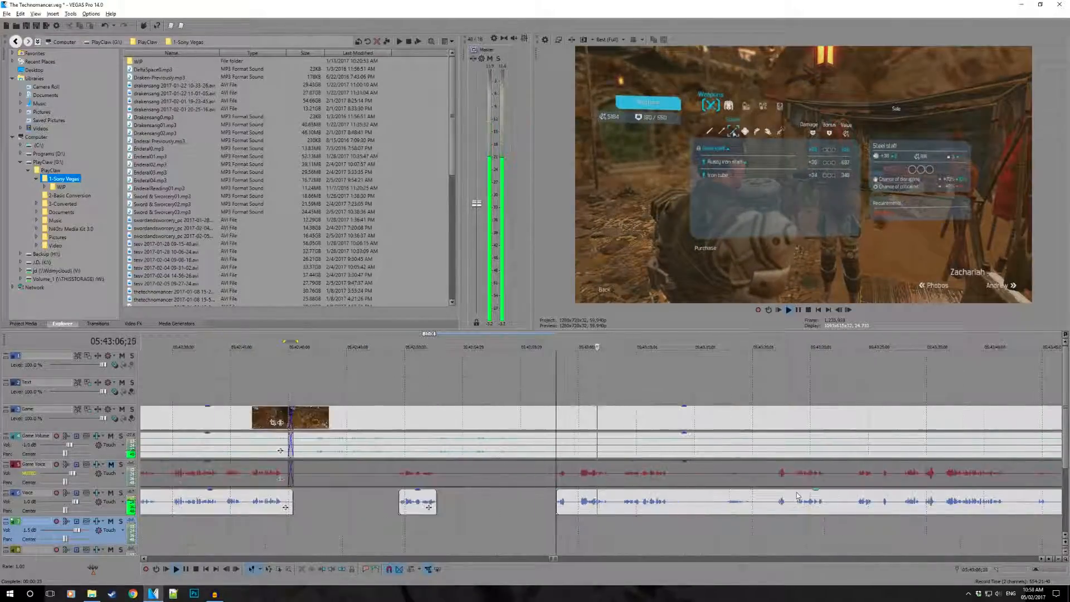
{"action": "left_click", "coordinate": [727, 509]}
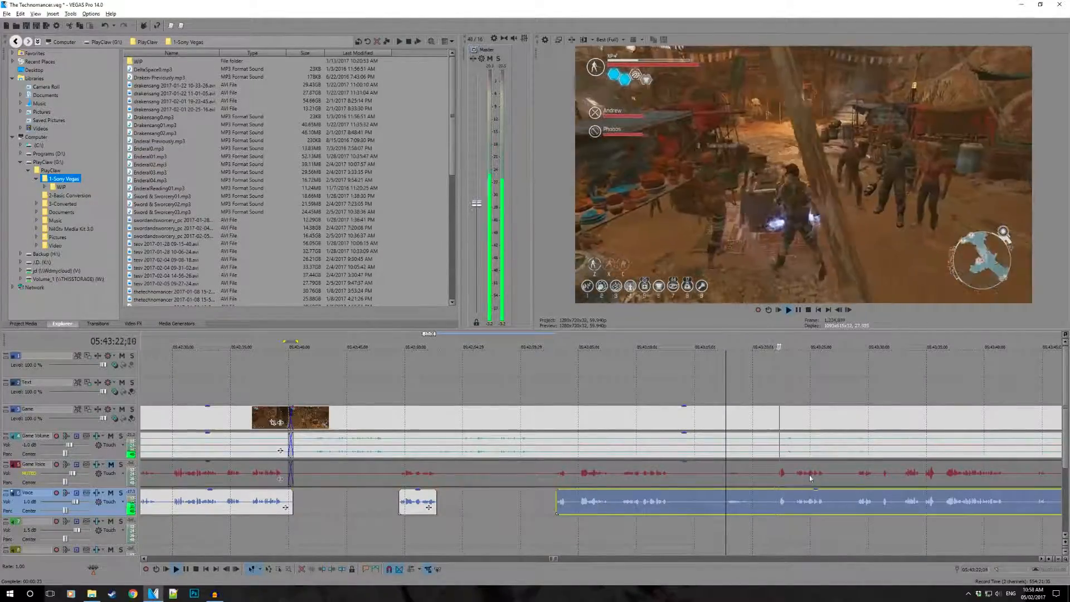
{"action": "scroll", "coordinate": [674, 479], "scroll_direction": "down", "scroll_amount": 1}
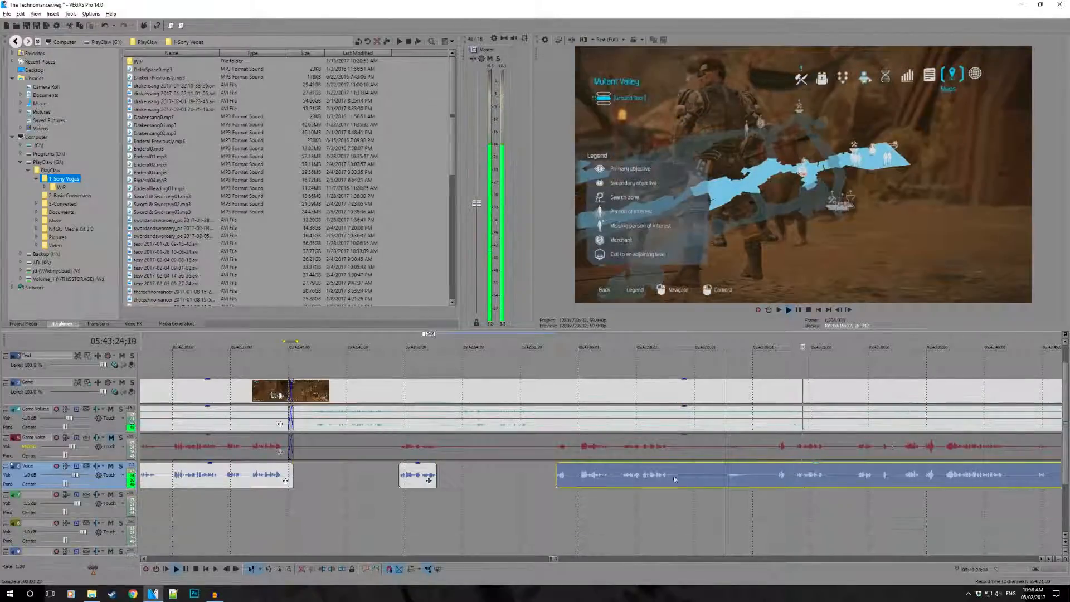
{"action": "left_click", "coordinate": [651, 480]}
{"action": "key", "text": "space"}
{"action": "key", "text": "space"}
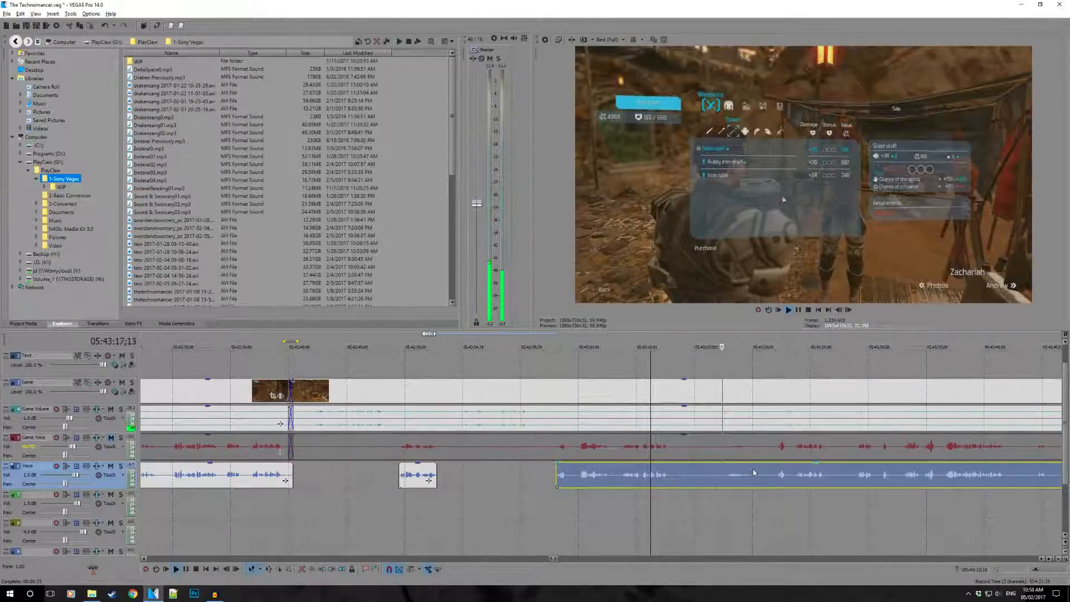
{"action": "scroll", "coordinate": [755, 473], "scroll_direction": "right", "scroll_amount": 3}
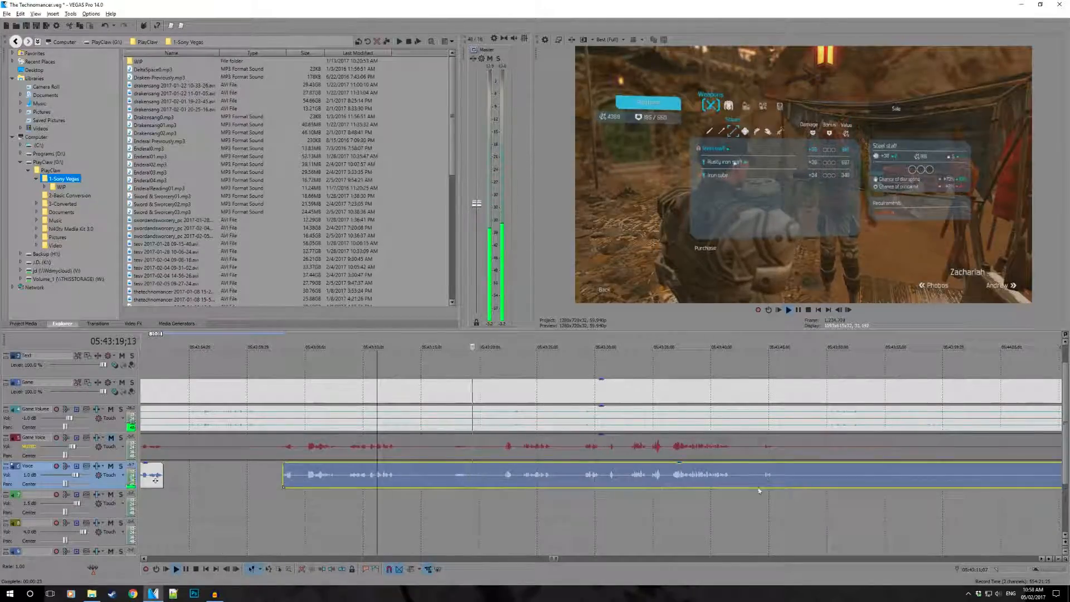
- Preview the game footage around the last speech at points between 05:43:34;26 and 05:43:42;17
{"action": "left_click", "coordinate": [740, 478]}
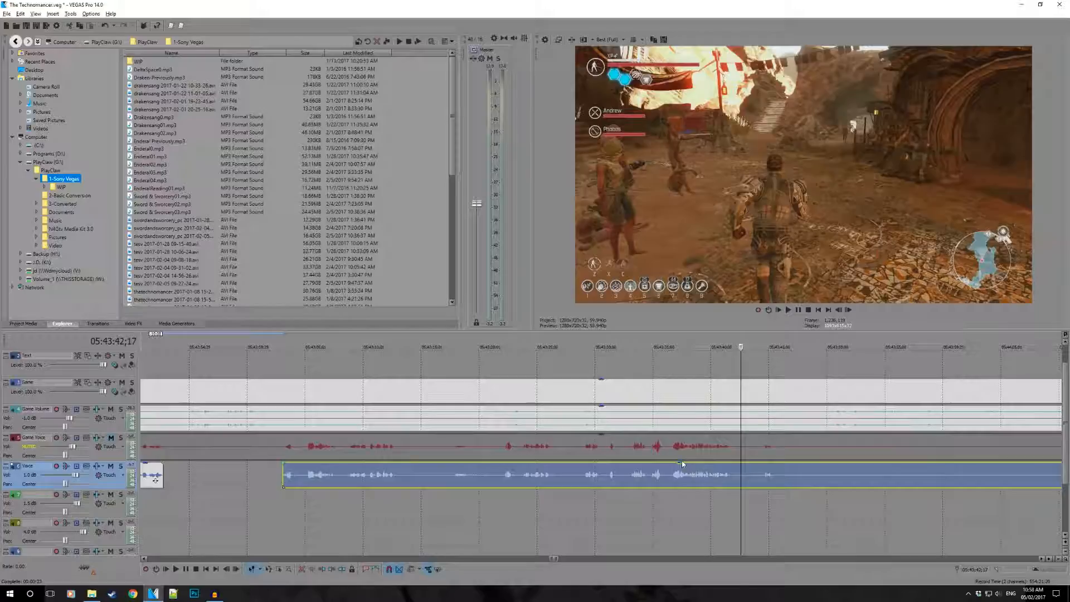
{"action": "mouse_move", "coordinate": [681, 463]}
{"action": "left_mouse_down"}
{"action": "mouse_move", "coordinate": [680, 494]}
{"action": "mouse_move", "coordinate": [671, 450]}
{"action": "left_mouse_up"}
{"action": "left_click", "coordinate": [701, 473]}
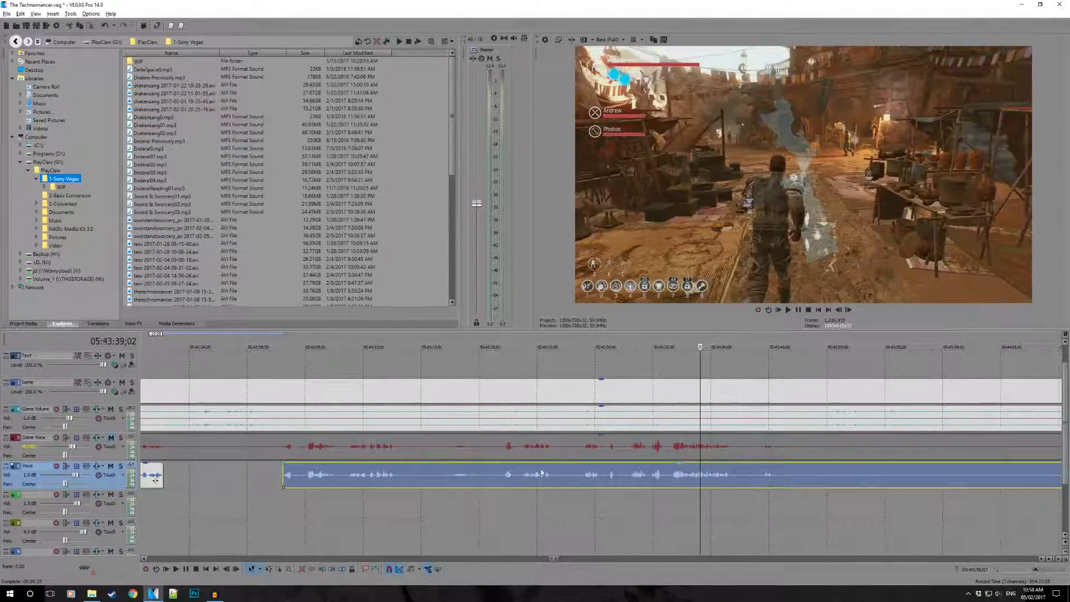
{"action": "left_click", "coordinate": [687, 393]}
{"action": "scroll", "coordinate": [812, 440], "scroll_direction": "right", "scroll_amount": 3}
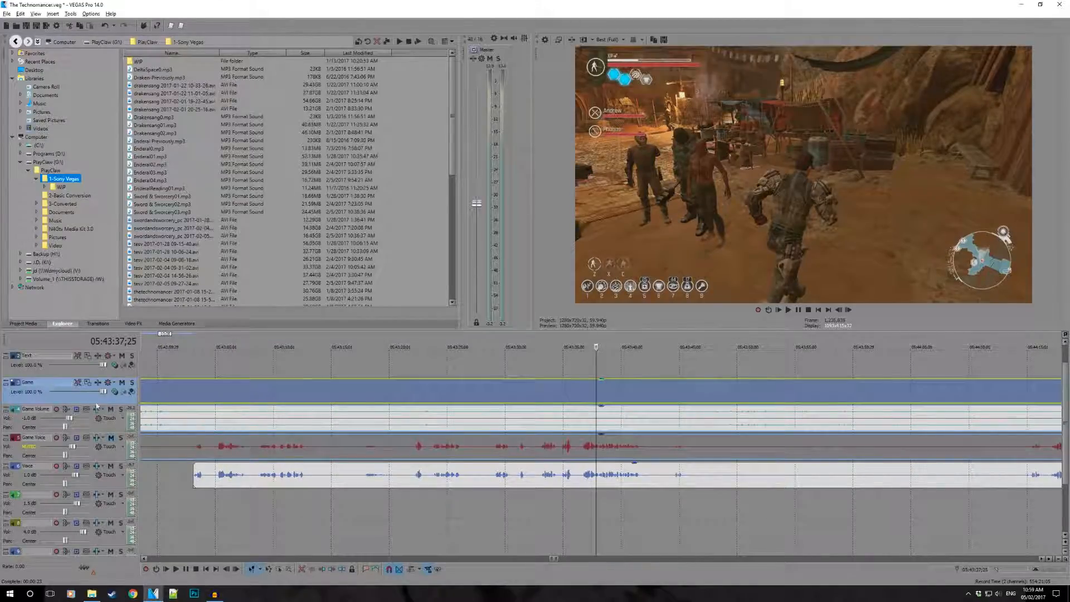
{"action": "left_click", "coordinate": [521, 399]}
{"action": "left_click", "coordinate": [562, 392]}
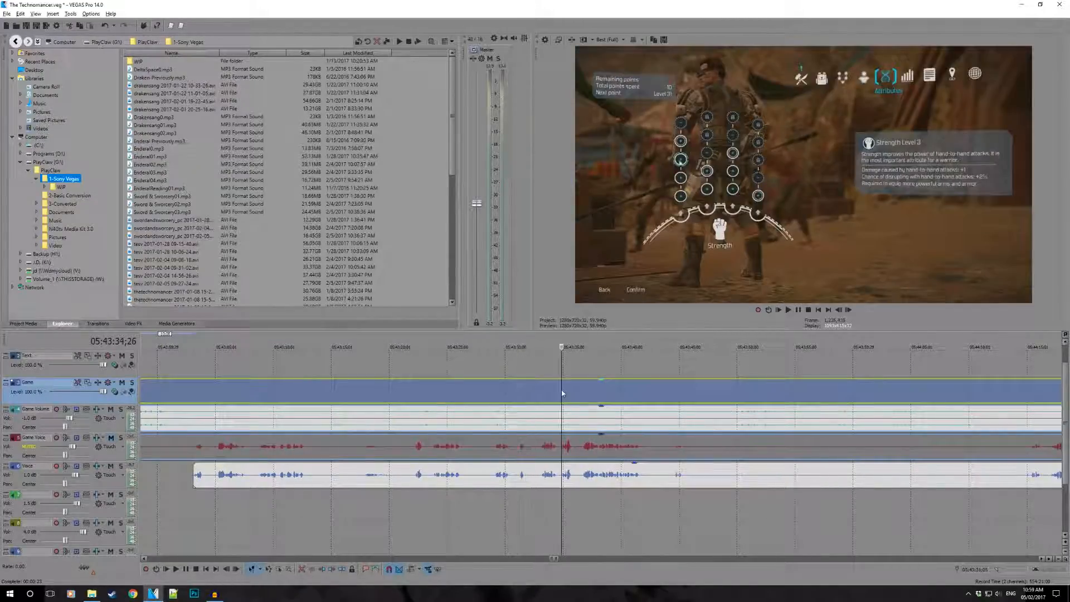
- Toggle mute and solo on the Game track and play briefly from 05:43:09;23 with it soloed
{"action": "left_click", "coordinate": [124, 382]}
{"action": "left_click", "coordinate": [123, 383]}
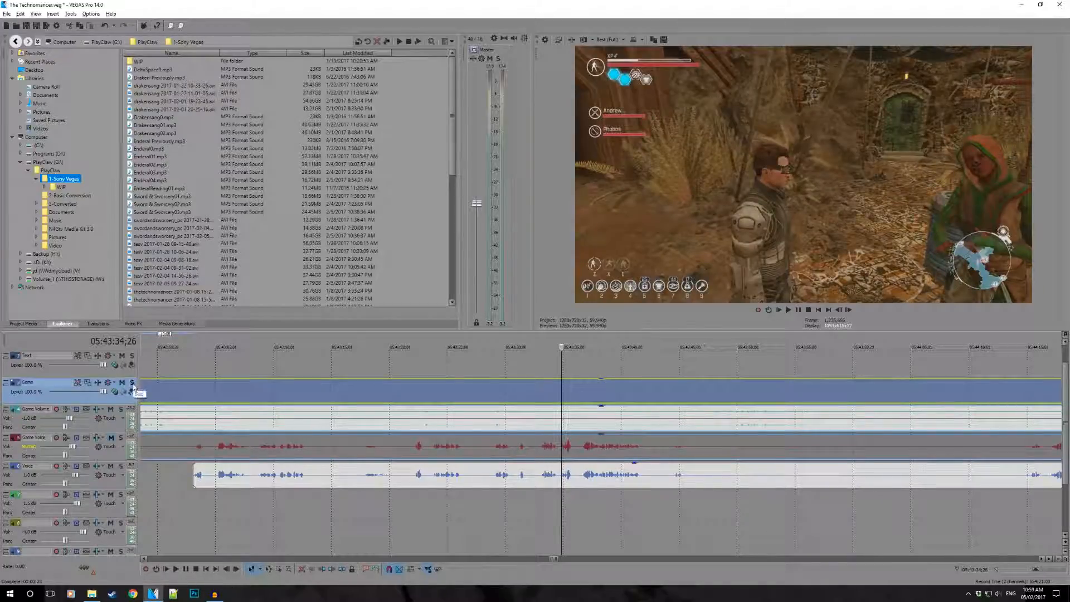
{"action": "left_click", "coordinate": [132, 384]}
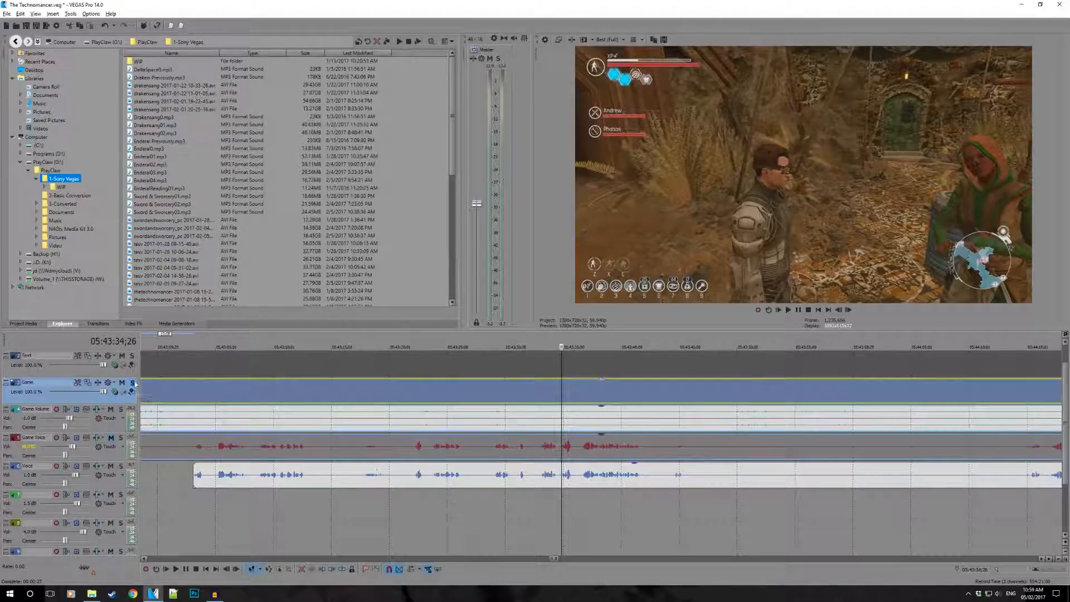
{"action": "left_click", "coordinate": [132, 384]}
{"action": "left_click", "coordinate": [270, 515]}
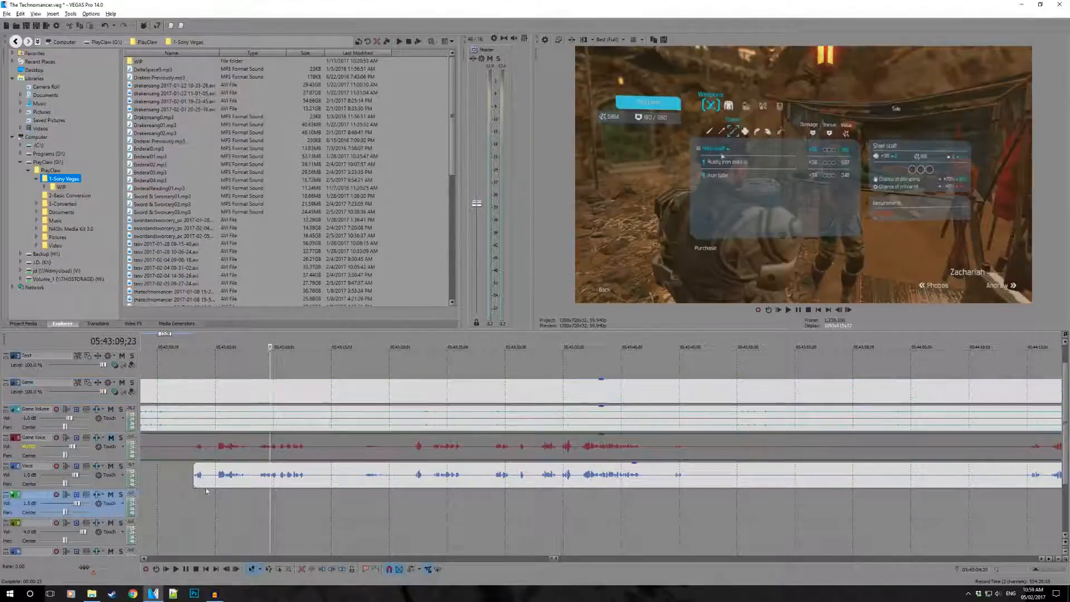
{"action": "left_click", "coordinate": [132, 384]}
{"action": "key", "text": "space"}
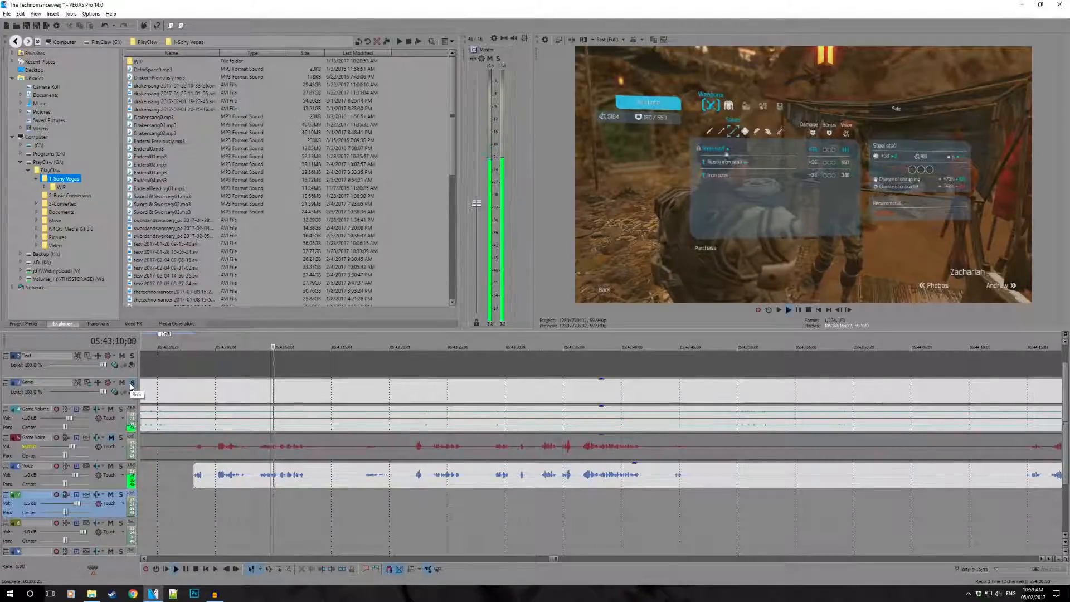
{"action": "key", "text": "space"}
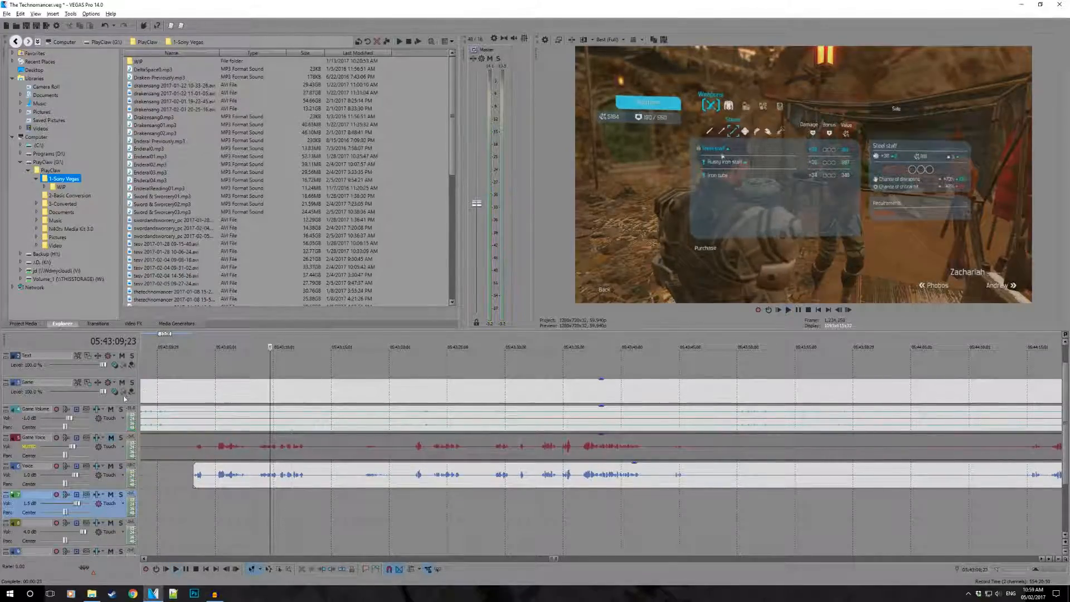
- Switch solo on and off repeatedly for the Game Volume track to compare its effect on the other audio tracks
{"action": "left_click", "coordinate": [121, 411]}
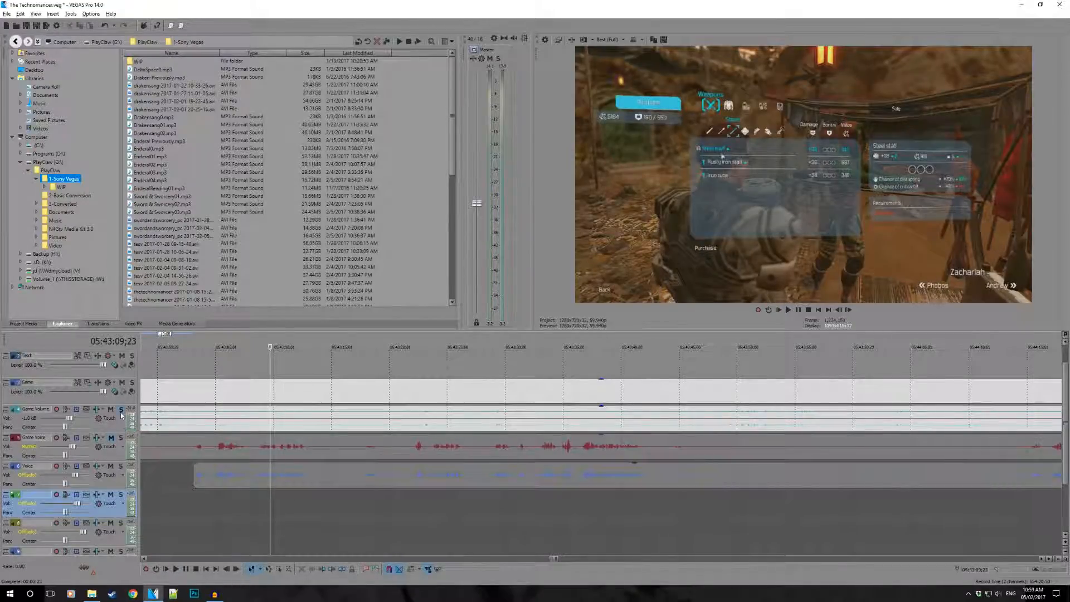
{"action": "left_click", "coordinate": [121, 413]}
{"action": "left_click", "coordinate": [121, 412]}
{"action": "left_click", "coordinate": [121, 413]}
{"action": "left_click", "coordinate": [121, 412]}
{"action": "left_click", "coordinate": [121, 412]}
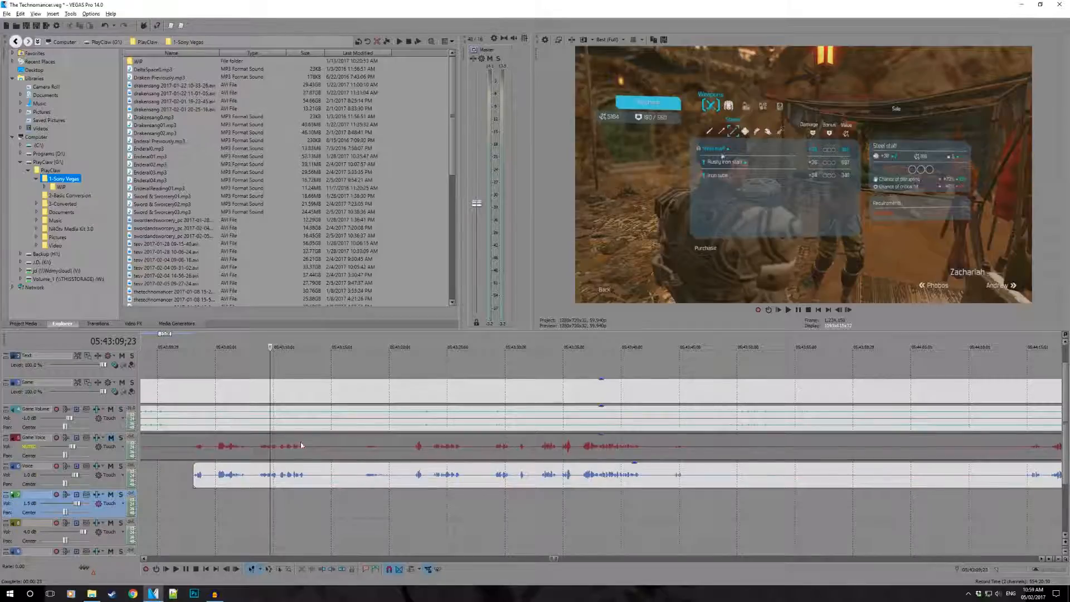
- Preview frames along the game and voice tracks between 05:43:20;09 and 05:43:44;09 to examine the stretch around the speech
{"action": "left_click", "coordinate": [392, 426]}
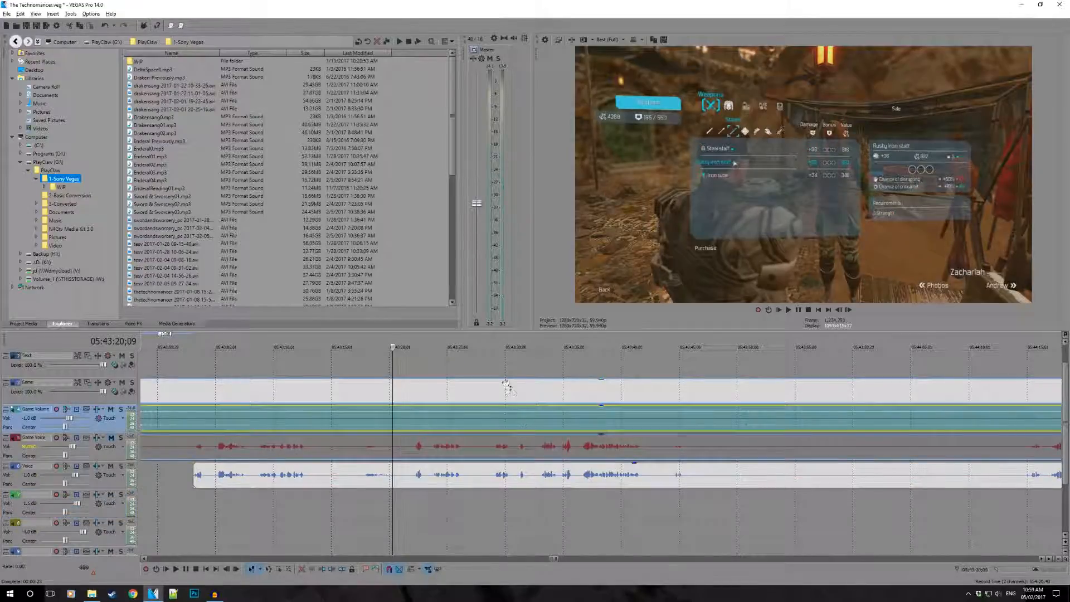
{"action": "left_click", "coordinate": [525, 394]}
{"action": "left_click", "coordinate": [555, 422]}
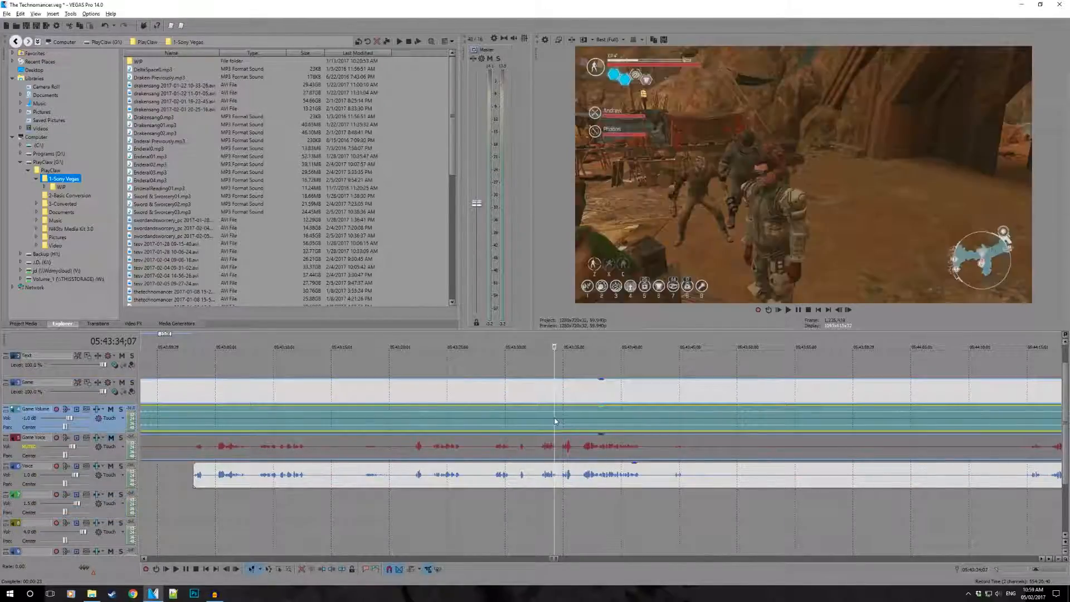
{"action": "left_click", "coordinate": [613, 455]}
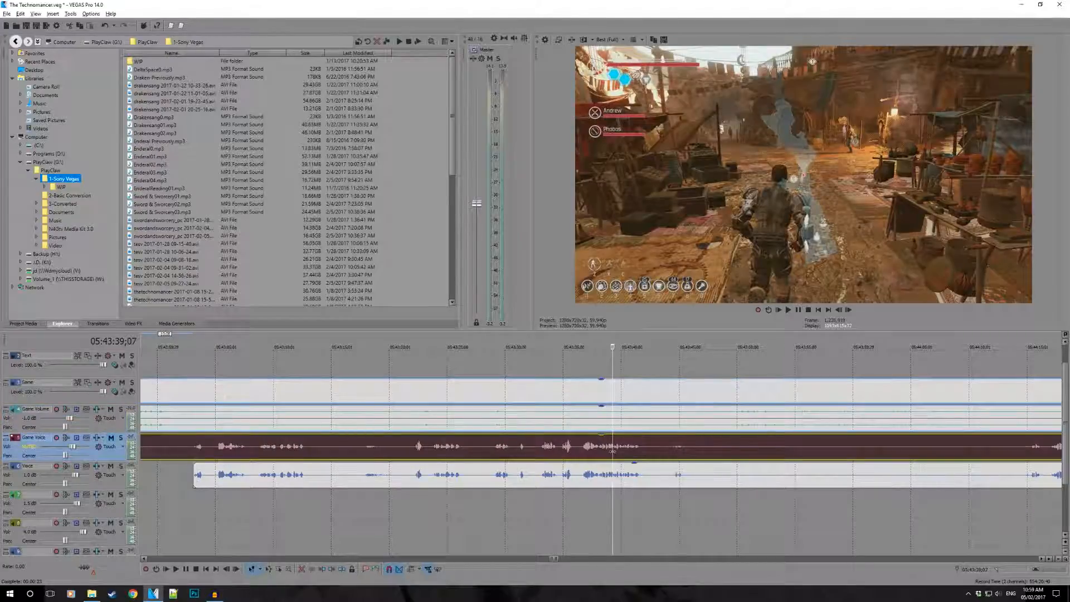
{"action": "left_click", "coordinate": [654, 474]}
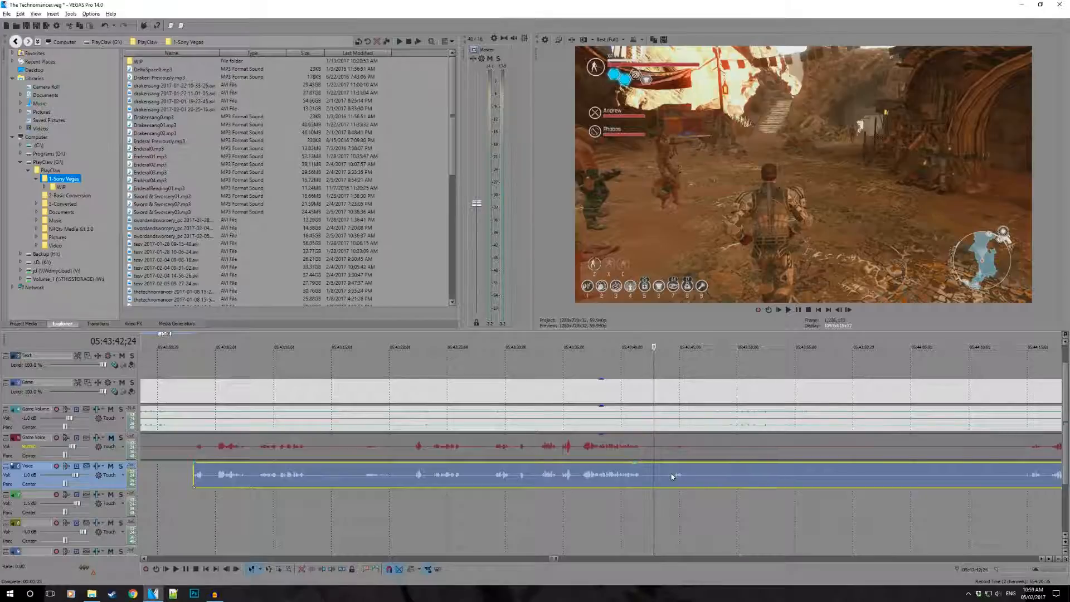
{"action": "left_click", "coordinate": [672, 476]}
{"action": "scroll", "coordinate": [732, 490], "scroll_direction": "down", "scroll_amount": 2}
{"action": "scroll", "coordinate": [718, 489], "scroll_direction": "up", "scroll_amount": 3}
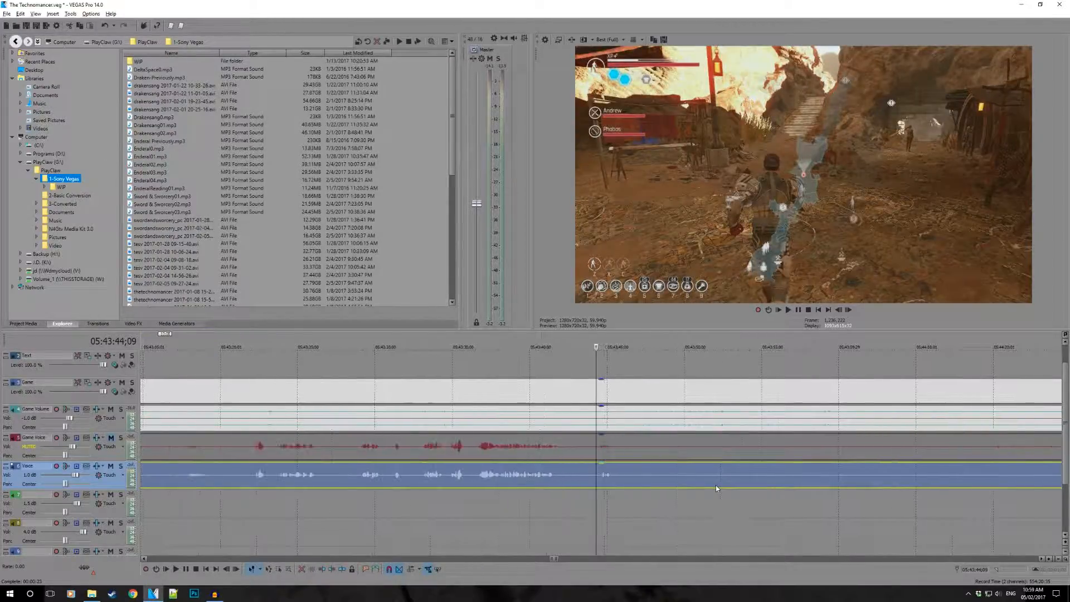
- Compare the game footage with the Voice speech at points between 05:43:33;15 and 05:43:44;18 to look for a cutting place
{"action": "left_click", "coordinate": [503, 393]}
{"action": "scroll", "coordinate": [669, 426], "scroll_direction": "up", "scroll_amount": 2}
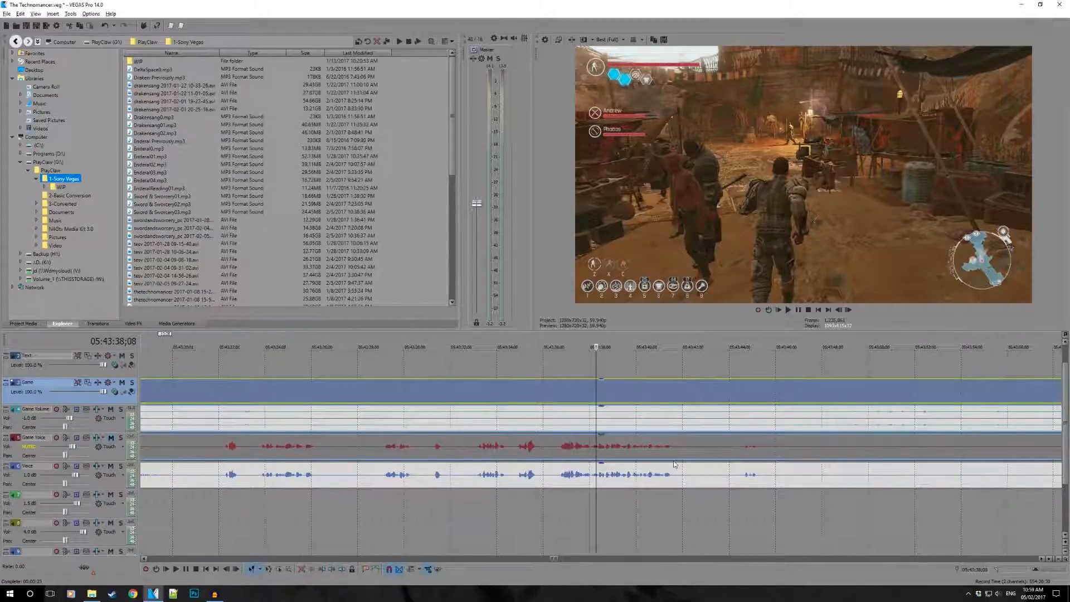
{"action": "left_click", "coordinate": [514, 398]}
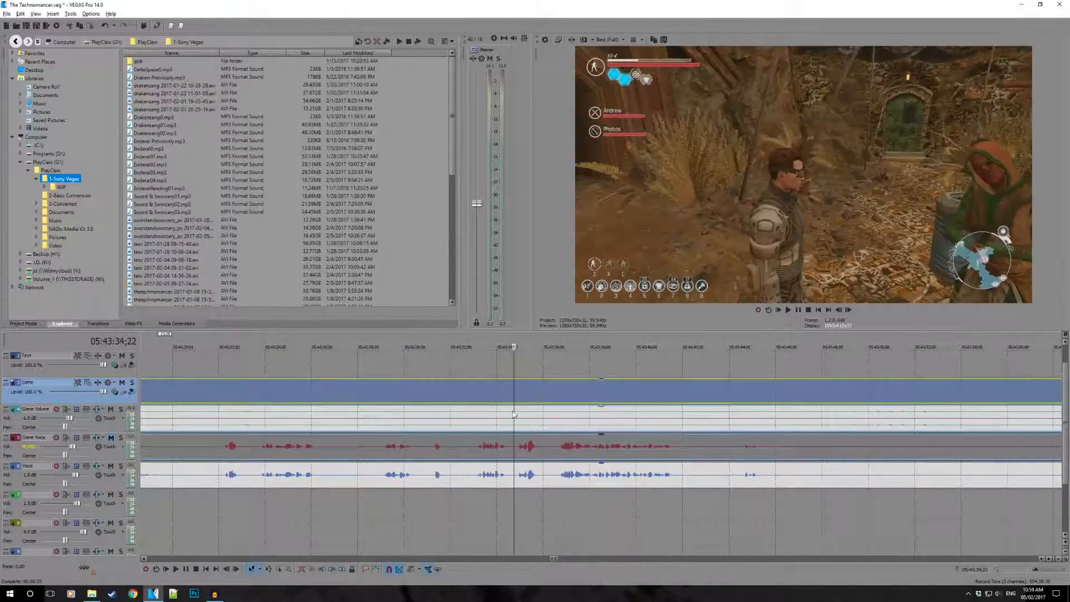
{"action": "left_click", "coordinate": [509, 417]}
{"action": "left_click", "coordinate": [485, 399]}
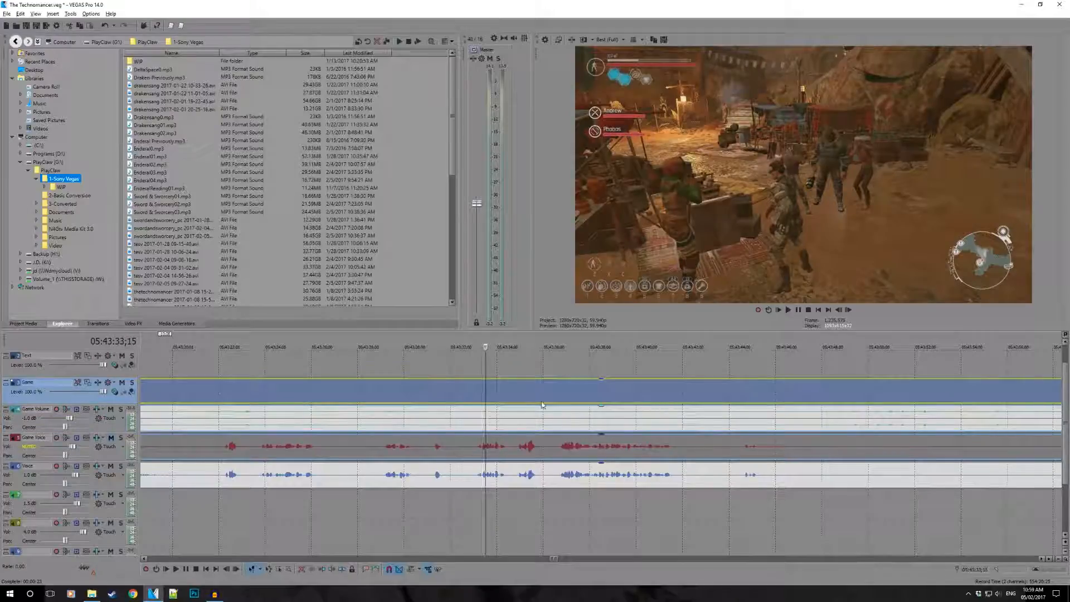
{"action": "left_click", "coordinate": [632, 400]}
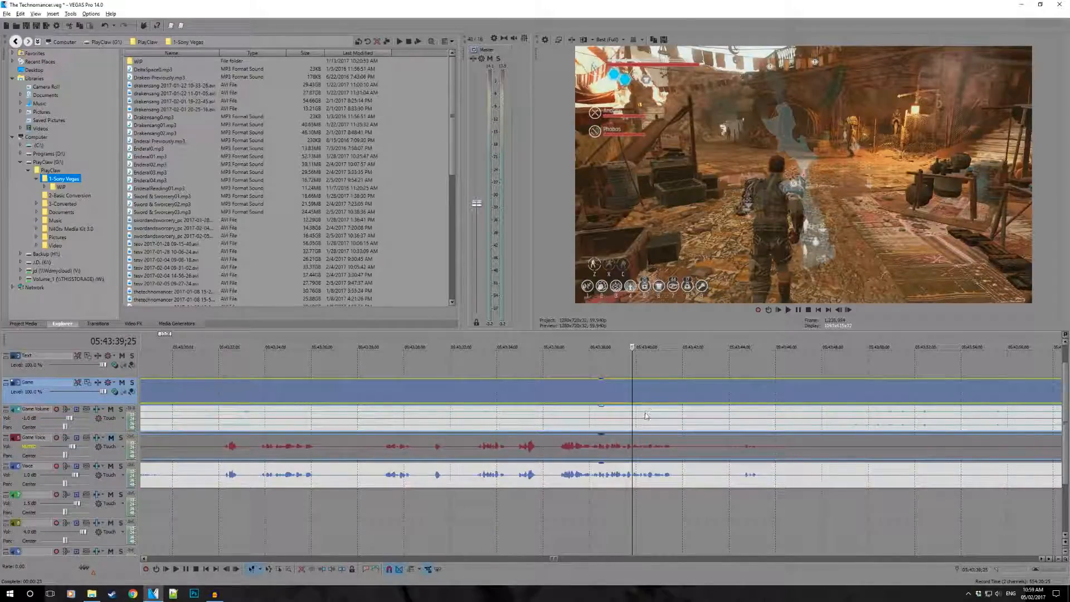
{"action": "left_click", "coordinate": [644, 414]}
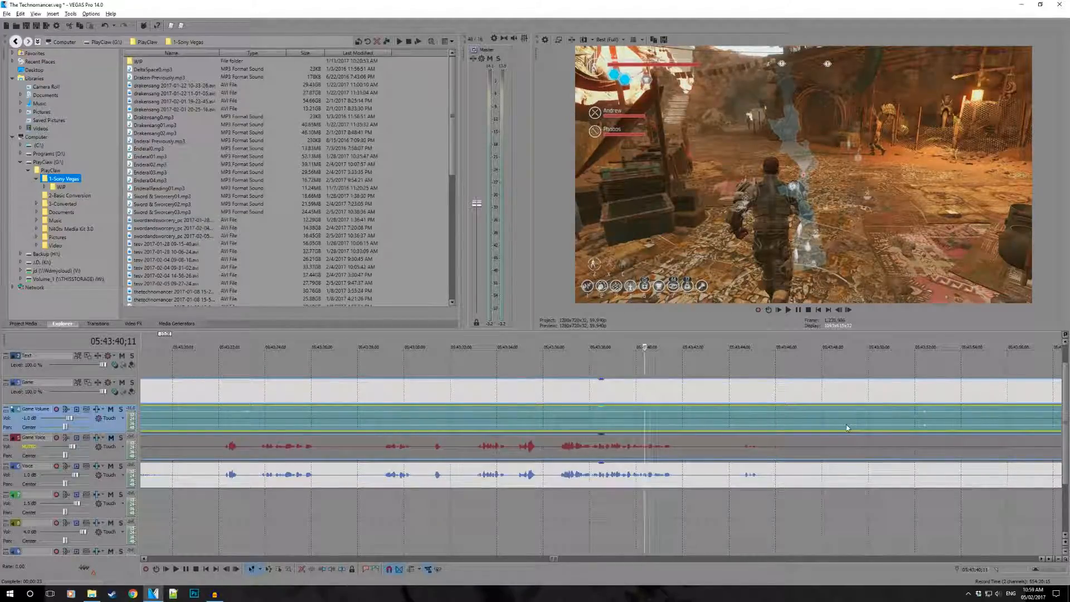
{"action": "left_click", "coordinate": [709, 448]}
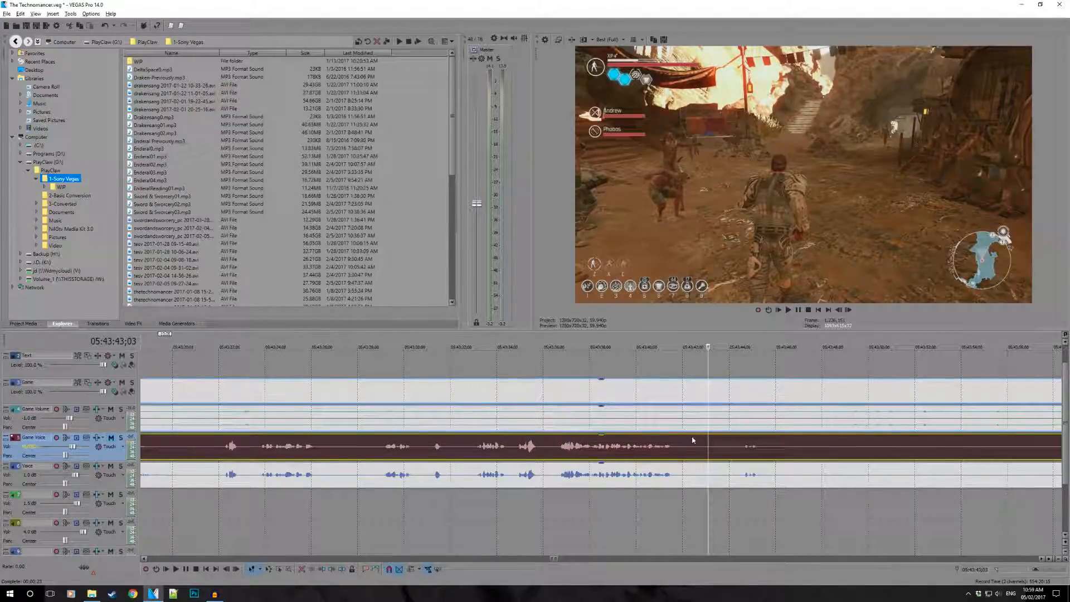
{"action": "left_click", "coordinate": [543, 452]}
{"action": "left_click", "coordinate": [583, 473]}
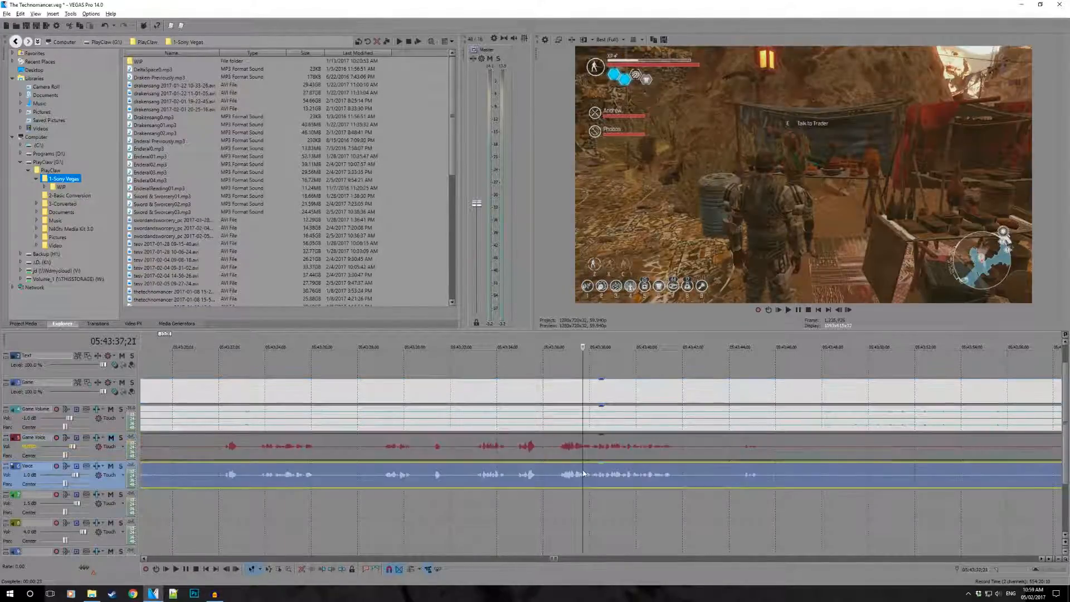
{"action": "left_click", "coordinate": [744, 481]}
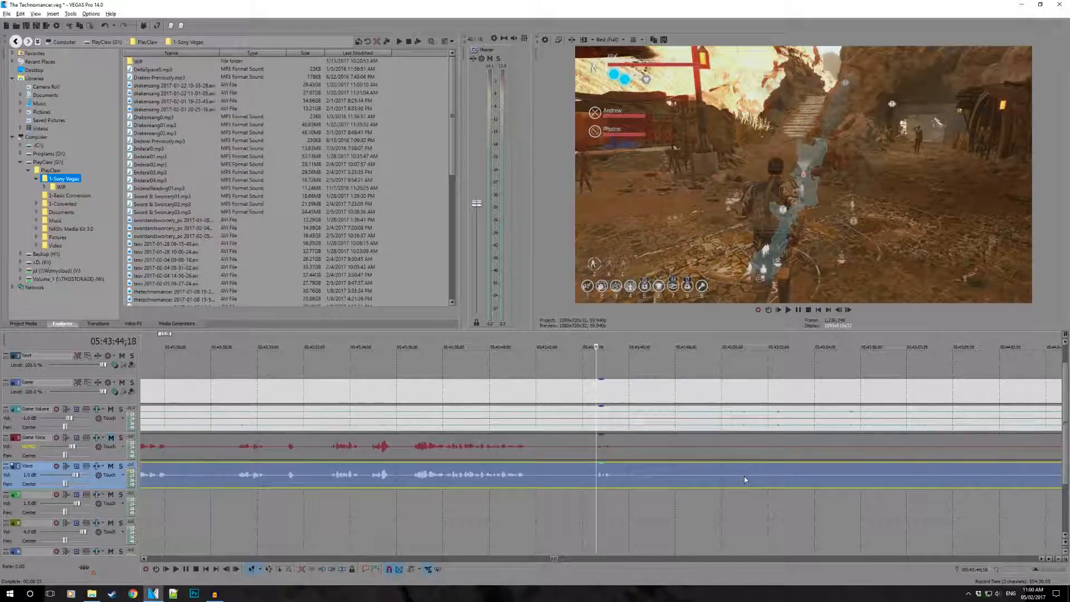
{"action": "left_click", "coordinate": [561, 400]}
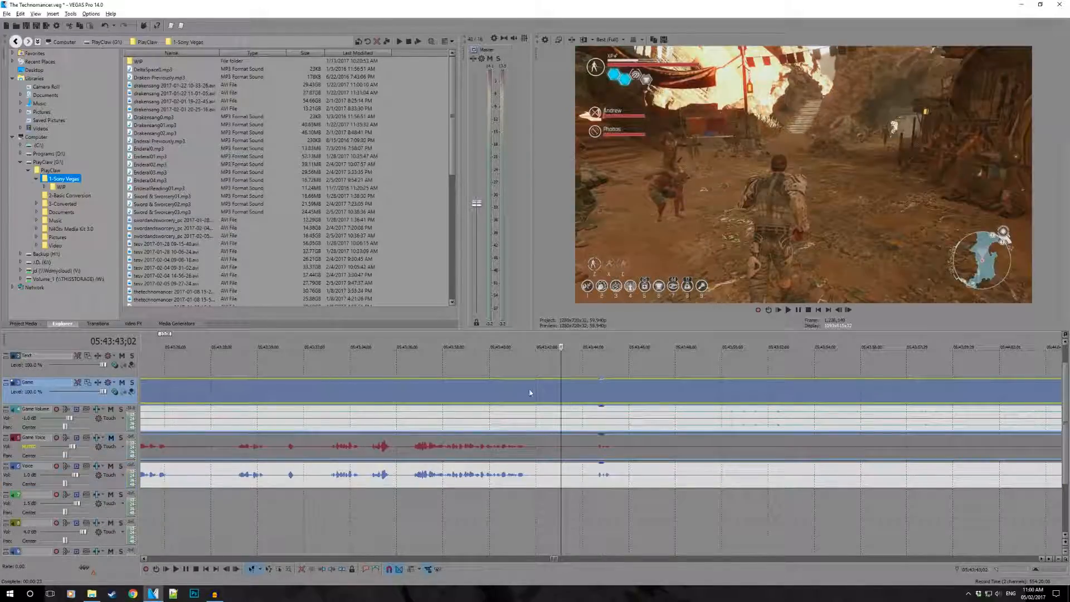
- Compare frames at 05:43:41;04 and 05:43:43;29, and play from just before the end of the Voice speech
{"action": "left_click", "coordinate": [517, 445]}
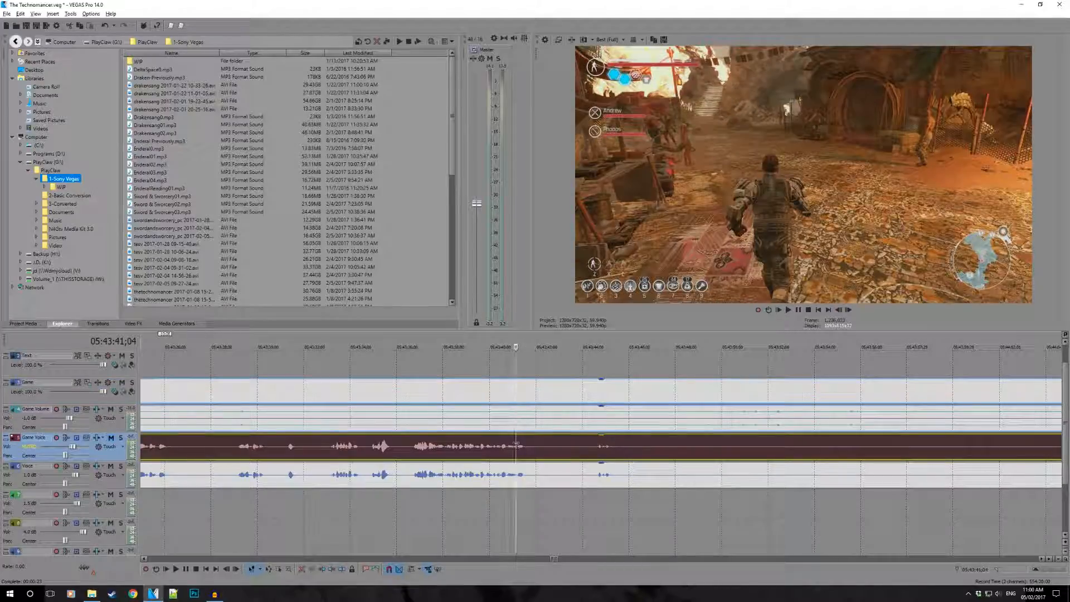
{"action": "left_click", "coordinate": [581, 474]}
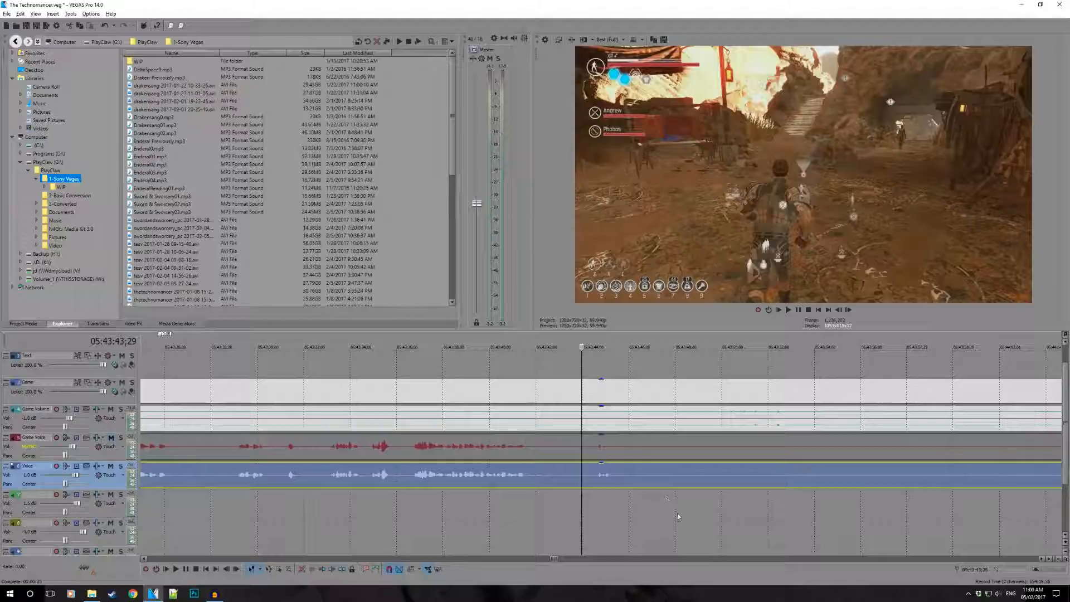
{"action": "key", "text": "space"}
{"action": "key", "text": "space"}
{"action": "left_click", "coordinate": [522, 481]}
{"action": "left_click", "coordinate": [510, 481]}
{"action": "key", "text": "space"}
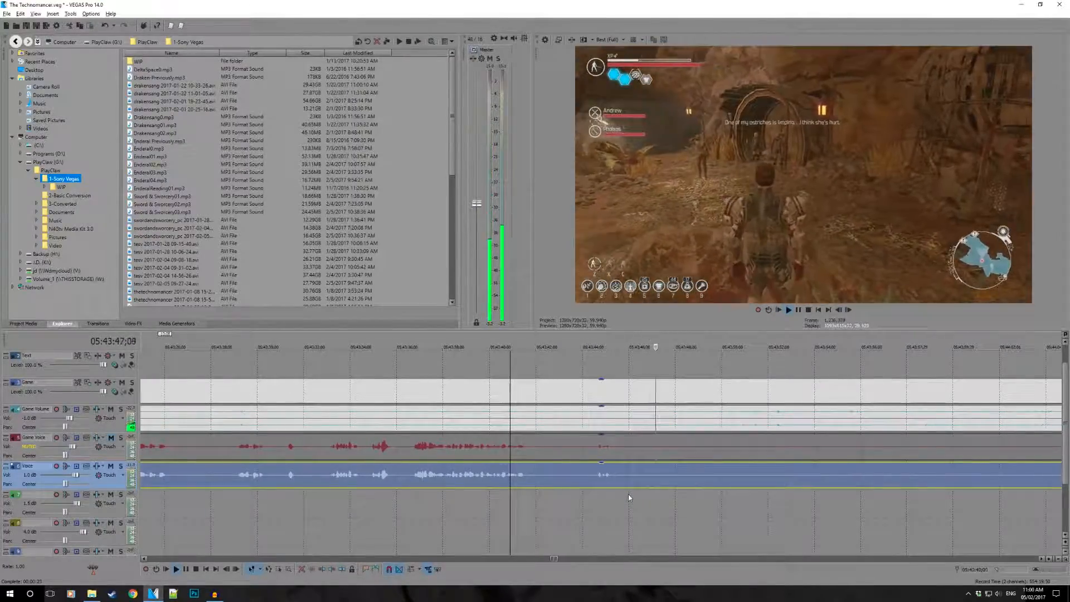
- Split the Voice event just after its last short sound near 05:43:45 and trim the second part's start to about 05:44:09
{"action": "left_click", "coordinate": [619, 479]}
{"action": "scroll", "coordinate": [619, 478], "scroll_direction": "down", "scroll_amount": 1}
{"action": "key", "text": "s"}
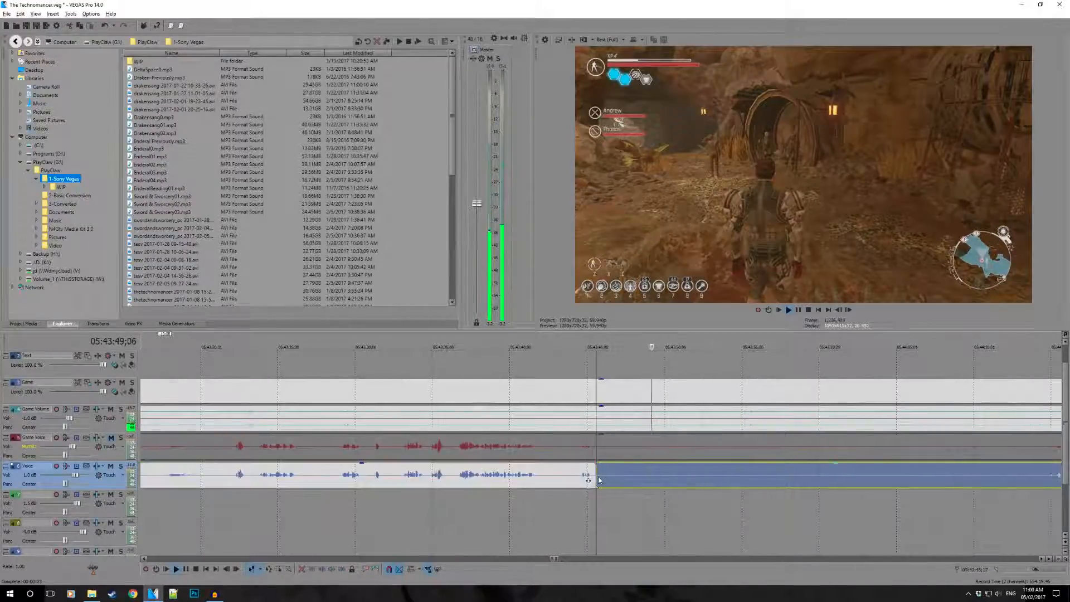
{"action": "left_click_drag", "start_coordinate": [598, 478], "coordinate": [966, 486]}
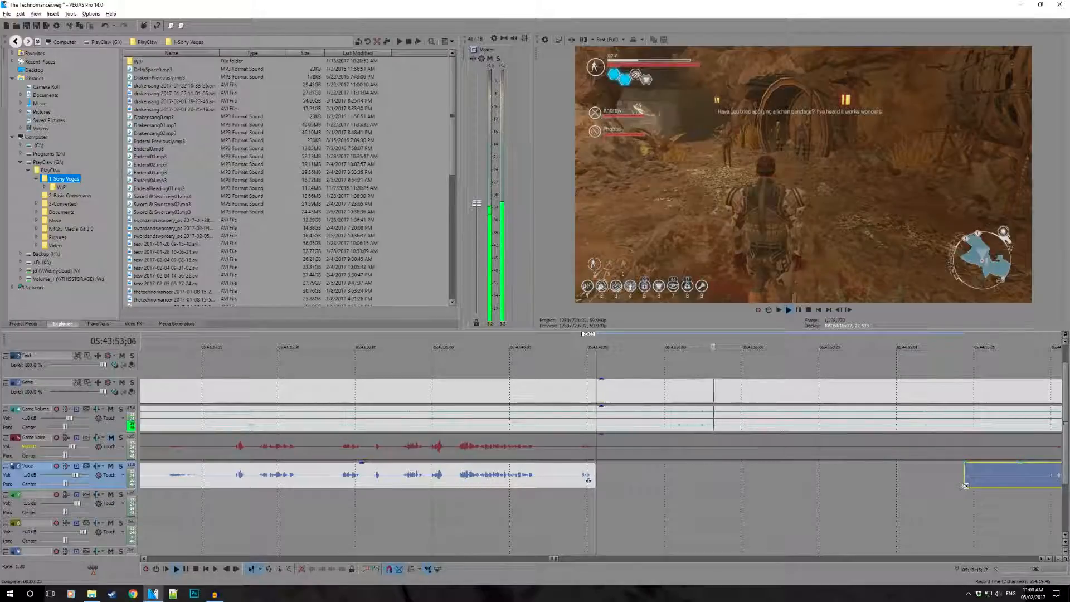
- Trim the start of the second Voice event further, to just before the next speech at about 05:44:14;27
{"action": "left_click", "coordinate": [923, 492]}
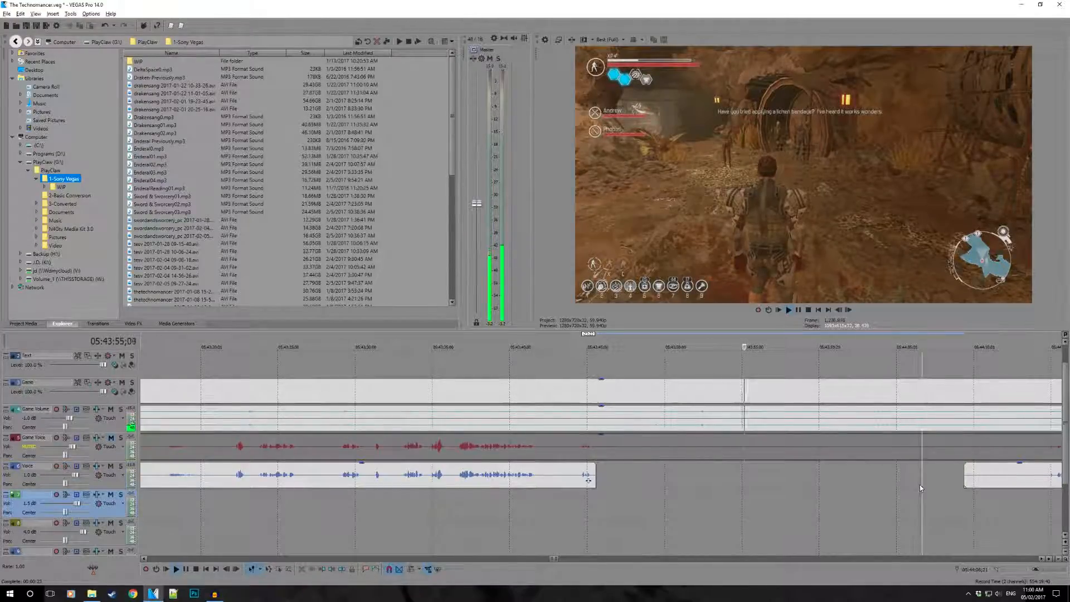
{"action": "scroll", "coordinate": [922, 492], "scroll_direction": "right", "scroll_amount": 2}
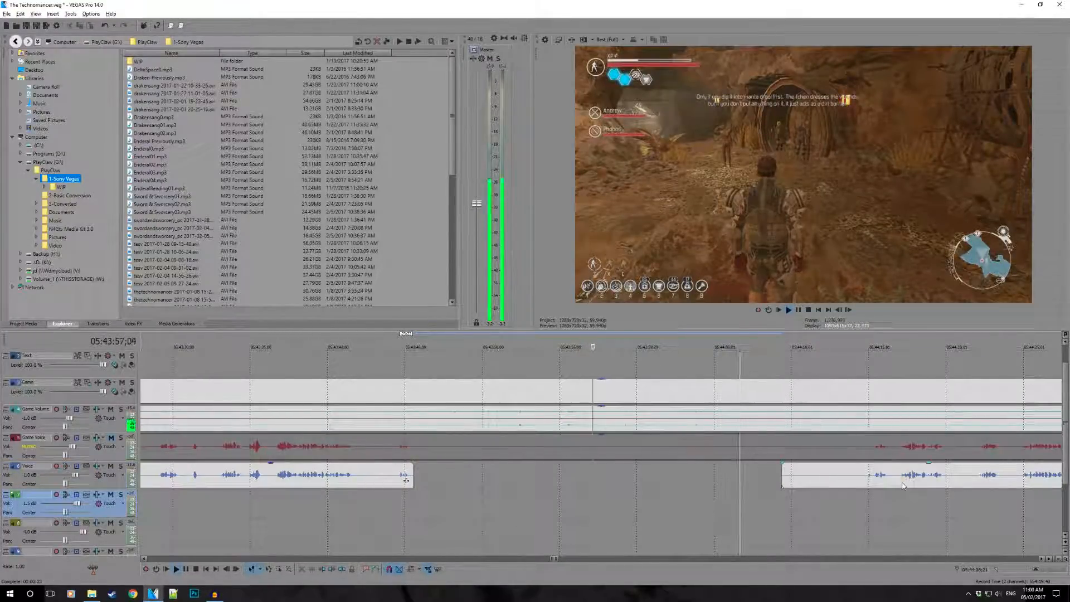
{"action": "scroll", "coordinate": [802, 480], "scroll_direction": "right", "scroll_amount": 1}
{"action": "key", "text": "space"}
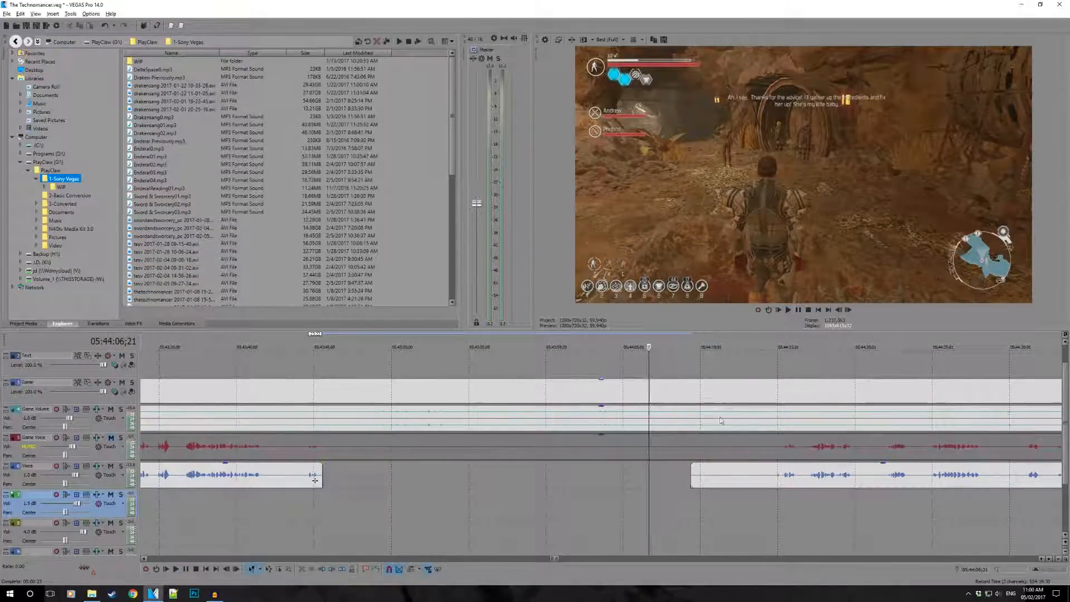
{"action": "left_click_drag", "start_coordinate": [691, 483], "coordinate": [767, 485]}
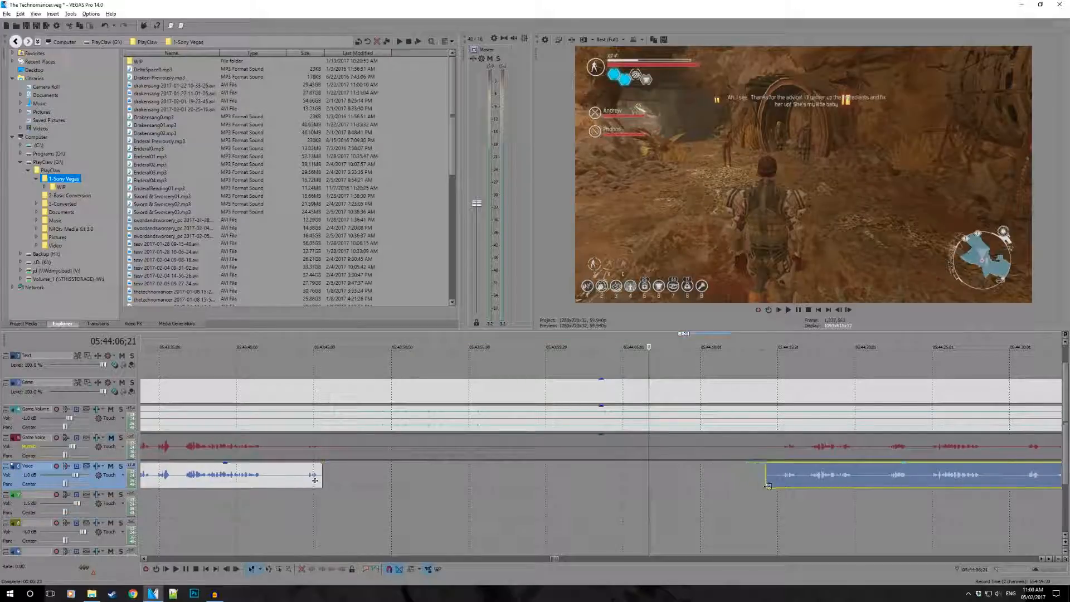
{"action": "left_click", "coordinate": [776, 513]}
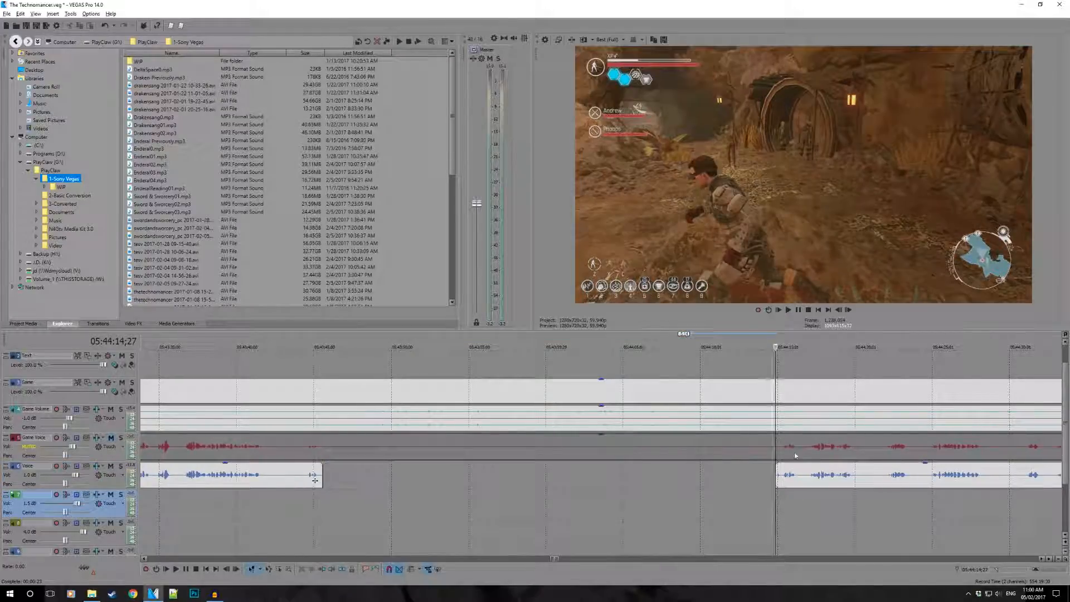
- Play and stop repeatedly from 05:44:14;27 to check the footage where the trimmed Voice event starts
{"action": "scroll", "coordinate": [796, 456], "scroll_direction": "up", "scroll_amount": 3}
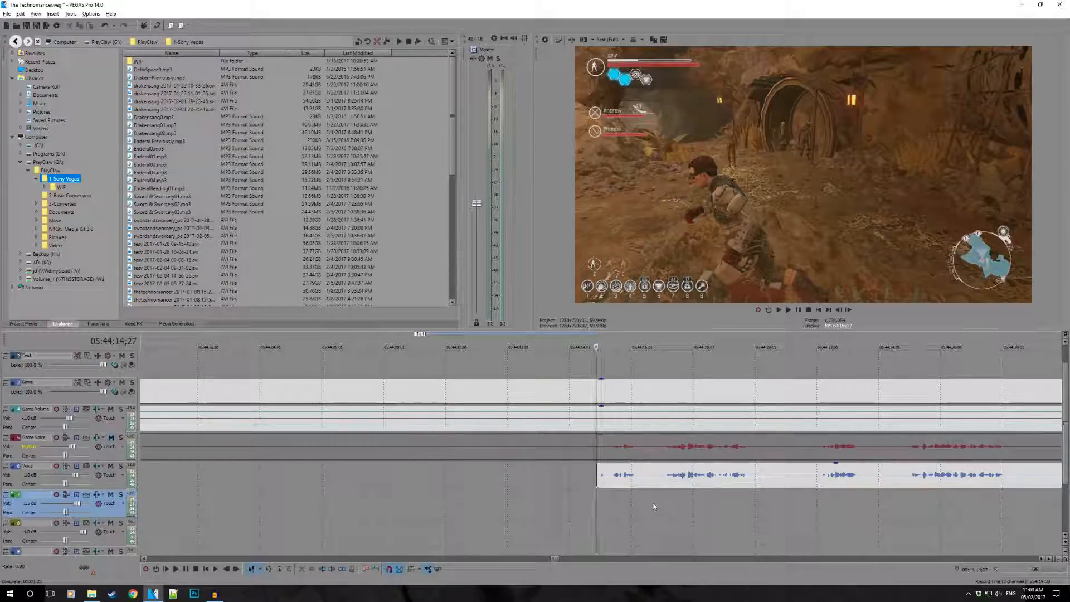
{"action": "key", "text": "space"}
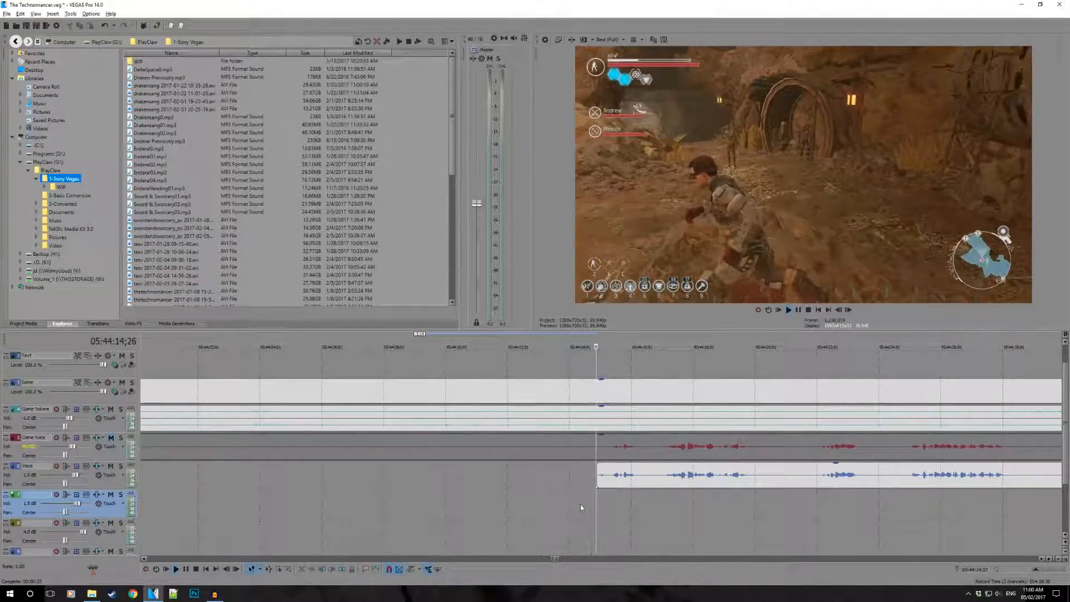
{"action": "key", "text": "space"}
{"action": "key", "text": "space"}
{"action": "key", "text": "space"}
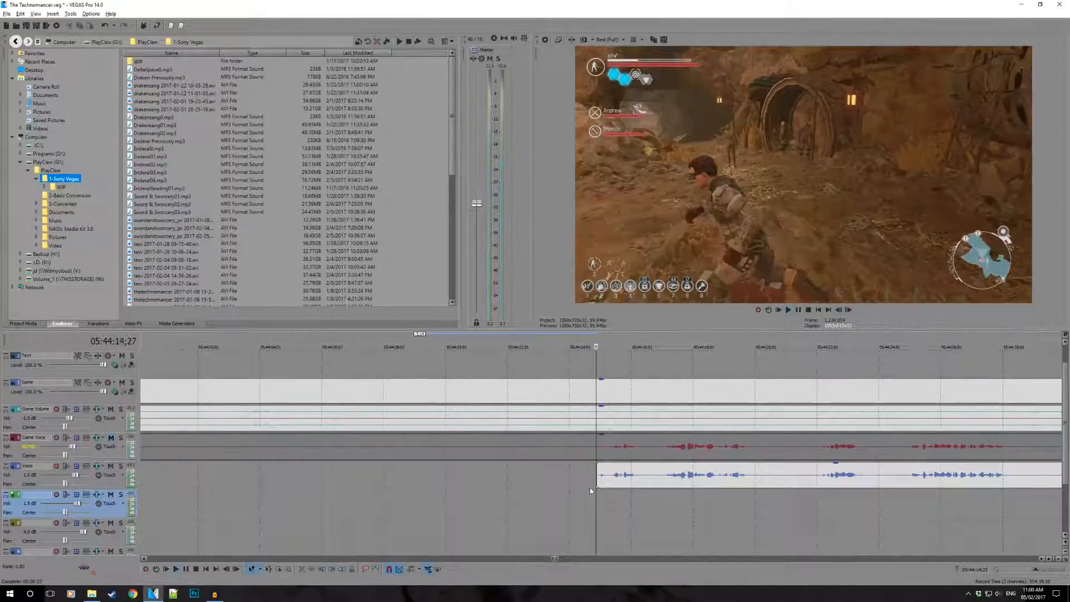
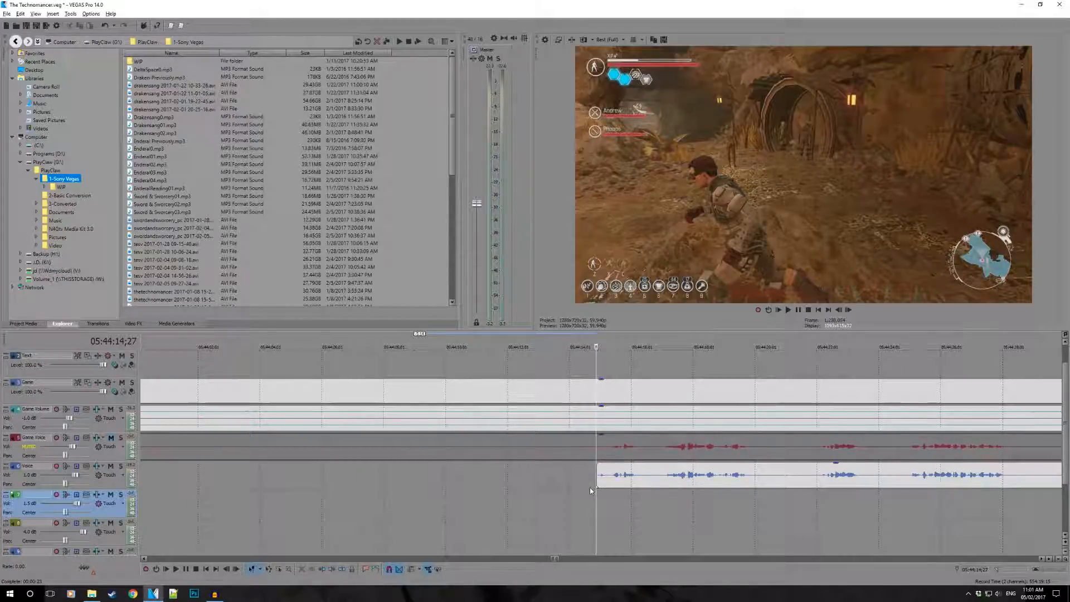
- Trim the second Voice event's start further, to just before the speech at about 05:44:15, and play from the trimmed start
{"action": "scroll", "coordinate": [602, 477], "scroll_direction": "up", "scroll_amount": 2}
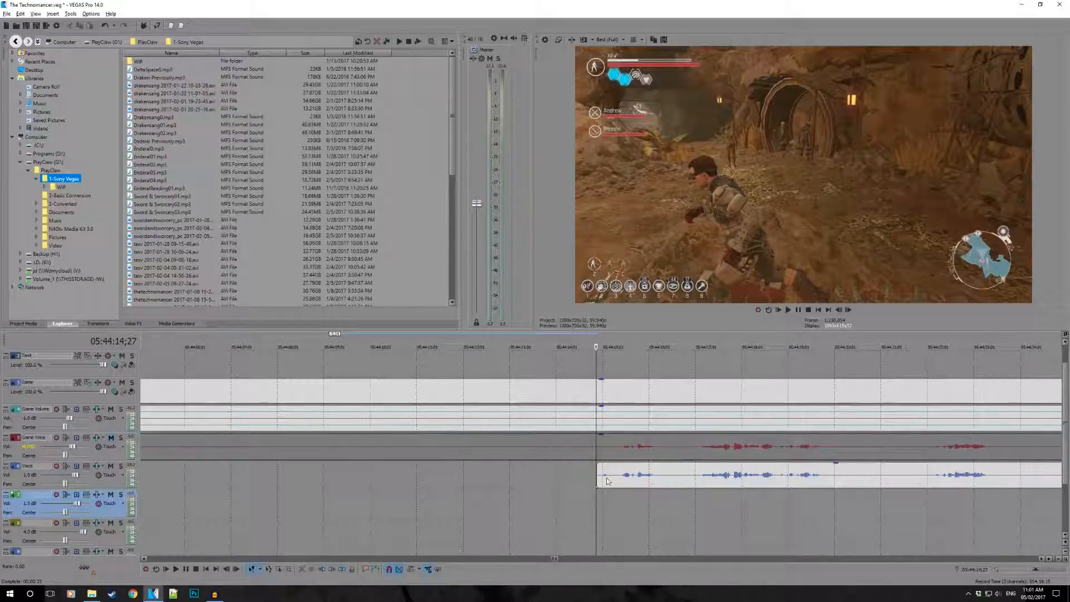
{"action": "scroll", "coordinate": [595, 482], "scroll_direction": "up", "scroll_amount": 2}
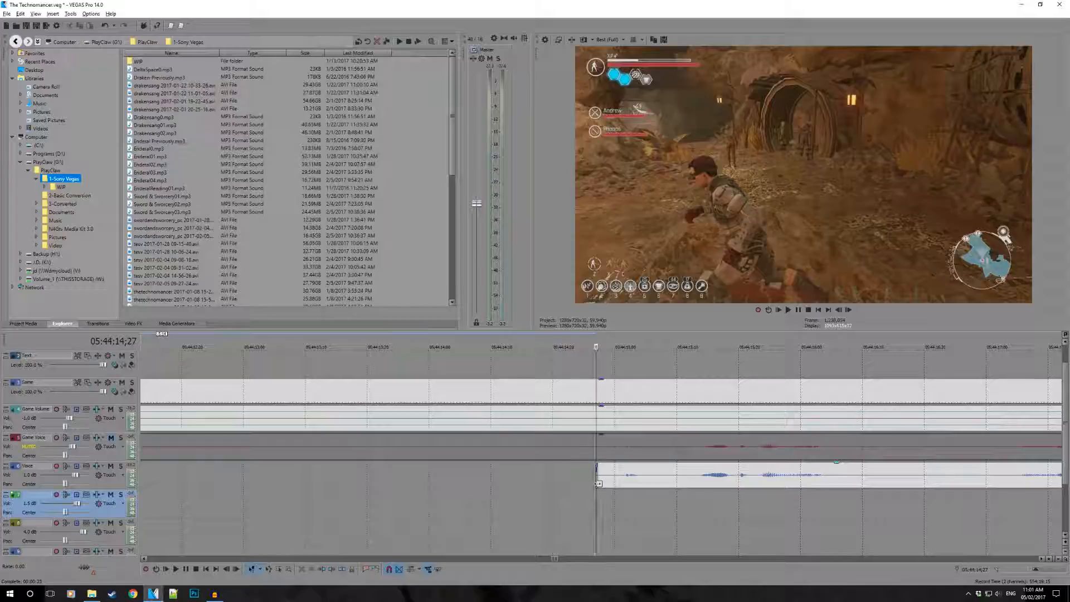
{"action": "left_click_drag", "start_coordinate": [598, 483], "coordinate": [690, 480]}
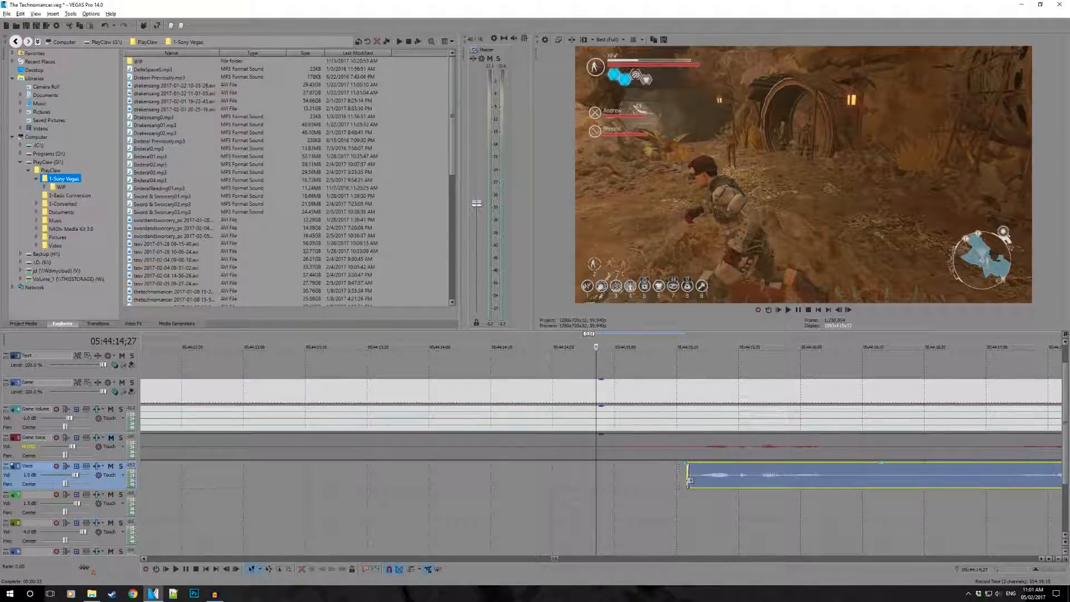
{"action": "left_click", "coordinate": [689, 486]}
{"action": "scroll", "coordinate": [641, 493], "scroll_direction": "down", "scroll_amount": 3}
{"action": "key", "text": "space"}
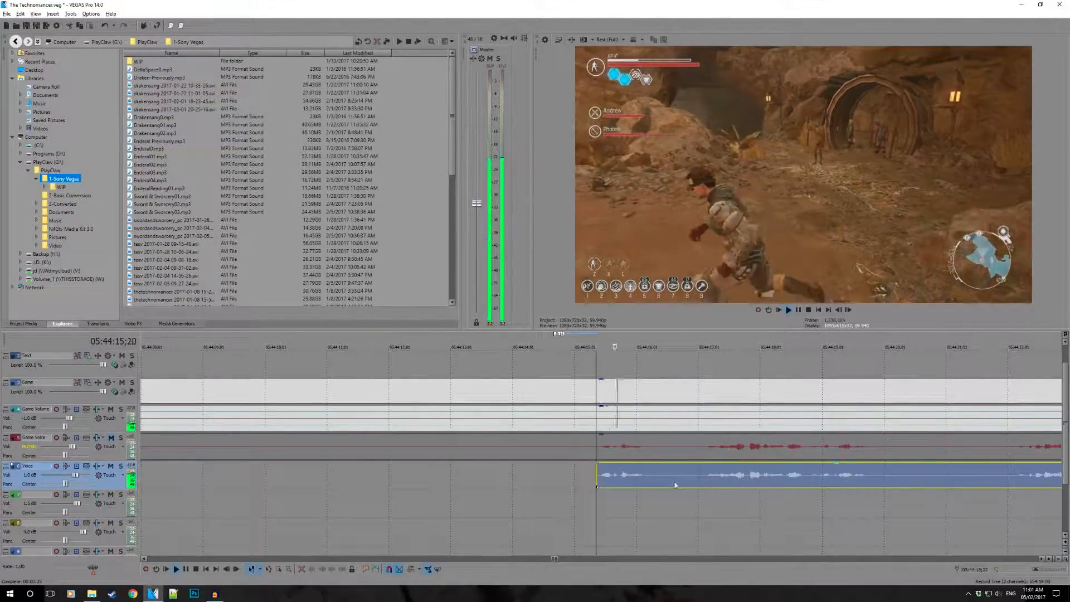
- Play from 05:44:40;14 through the next silence in the Voice event, and locate where the following speech begins
{"action": "scroll", "coordinate": [668, 489], "scroll_direction": "down", "scroll_amount": 4}
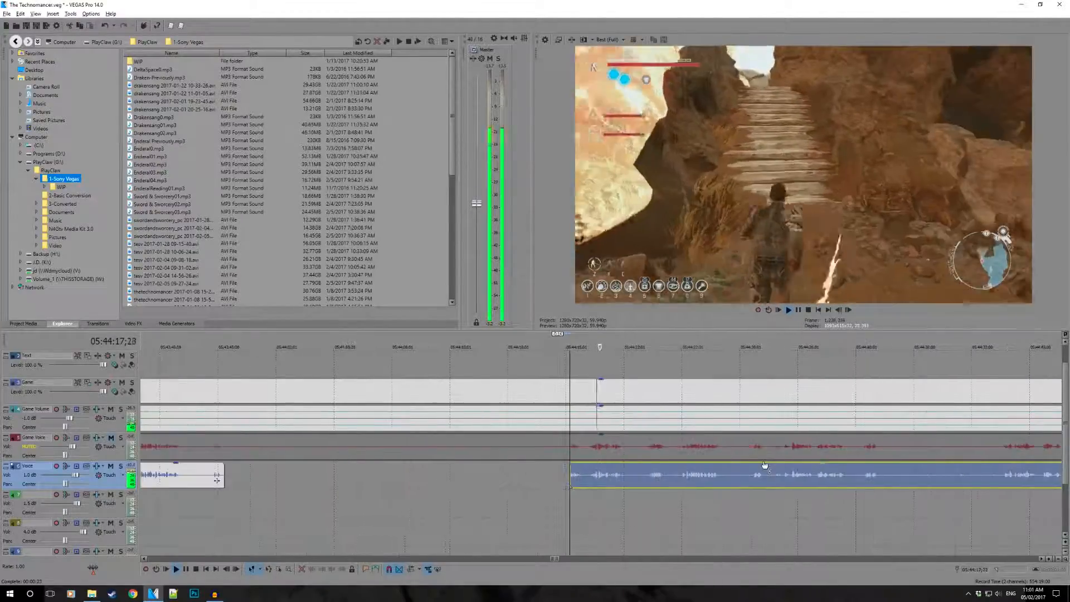
{"action": "scroll", "coordinate": [765, 468], "scroll_direction": "right", "scroll_amount": 2}
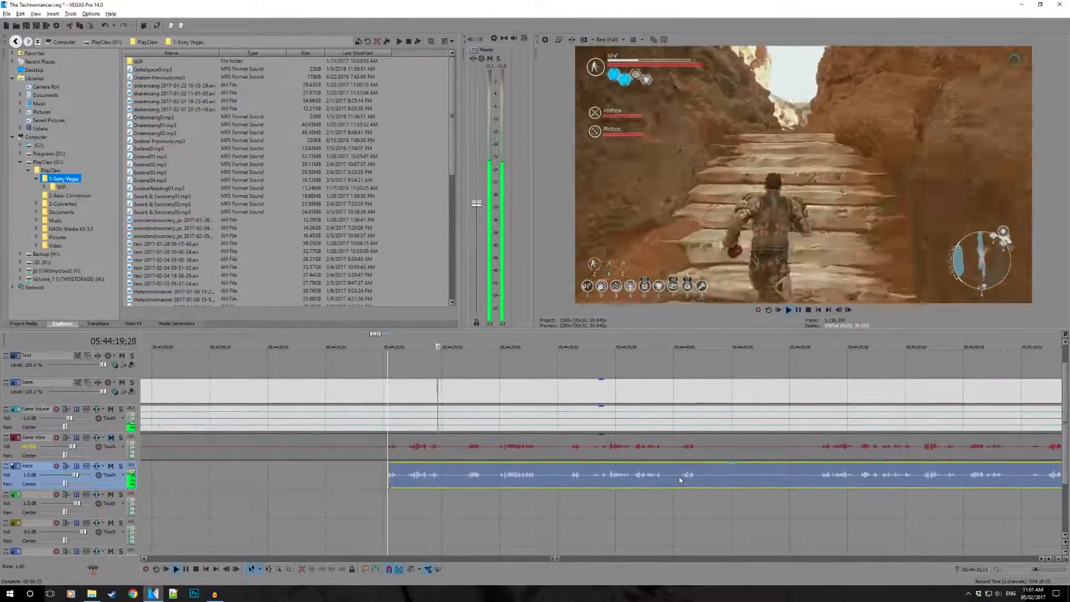
{"action": "left_click", "coordinate": [680, 479]}
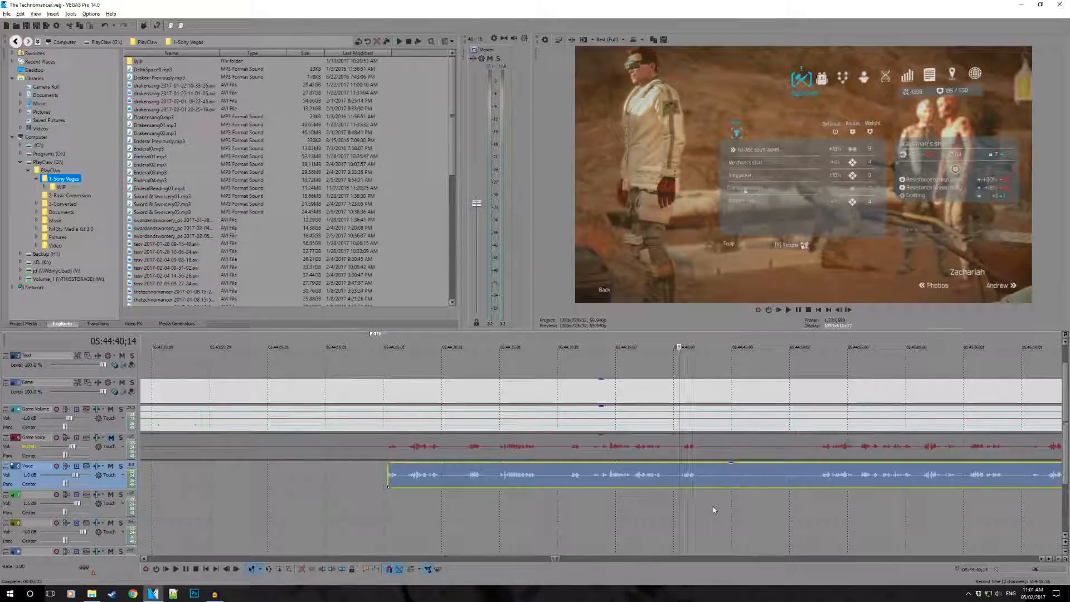
{"action": "key", "text": "space"}
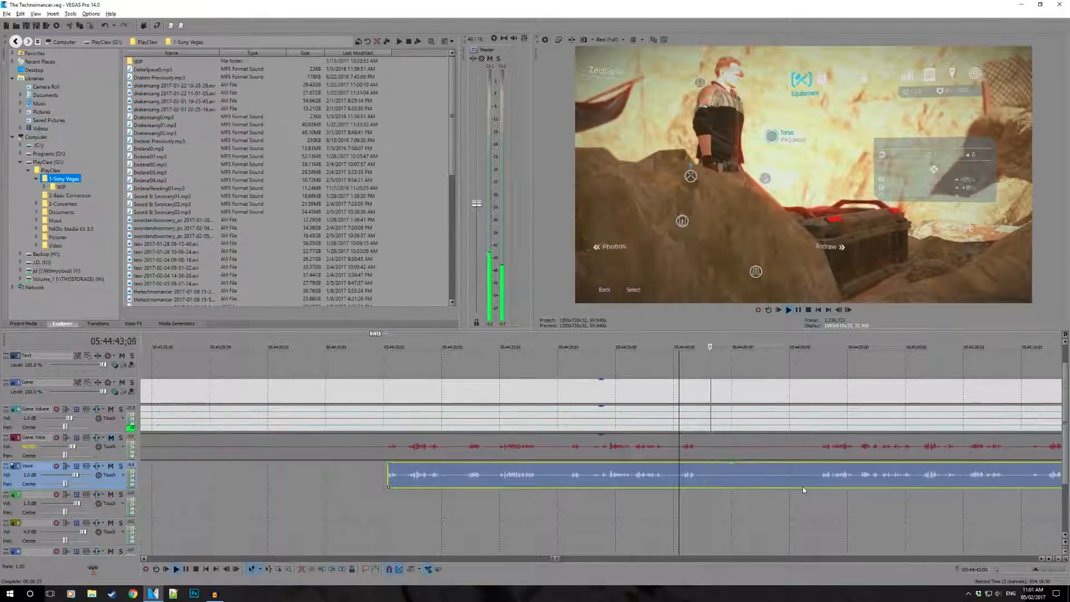
{"action": "left_click", "coordinate": [817, 476]}
{"action": "scroll", "coordinate": [775, 483], "scroll_direction": "right", "scroll_amount": 4}
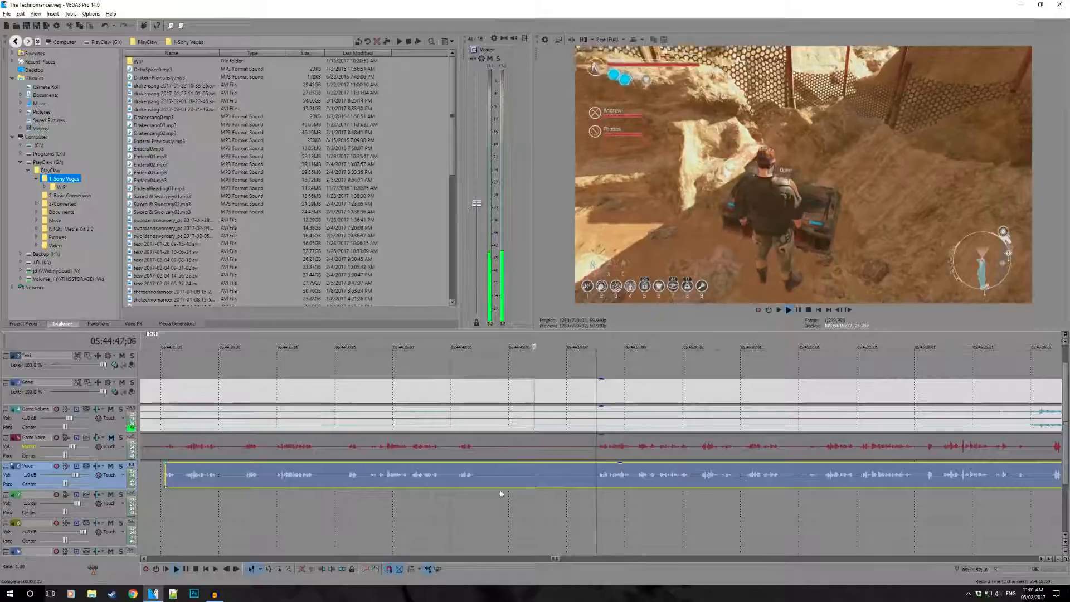
- Split the Voice event after its speech near 05:44:42 and trim the second part's start to 05:44:52;11
{"action": "left_click", "coordinate": [481, 474]}
{"action": "key", "text": "s"}
{"action": "left_click_drag", "start_coordinate": [482, 478], "coordinate": [596, 483]}
{"action": "left_click", "coordinate": [595, 504]}
{"action": "key", "text": "space"}
- Undo and redo the last Voice trim, and temporarily mark the silent gap ending at 05:44:52;11 as a time range
{"action": "left_click_drag", "start_coordinate": [476, 350], "coordinate": [577, 348]}
{"action": "key", "text": "ctrl+z"}
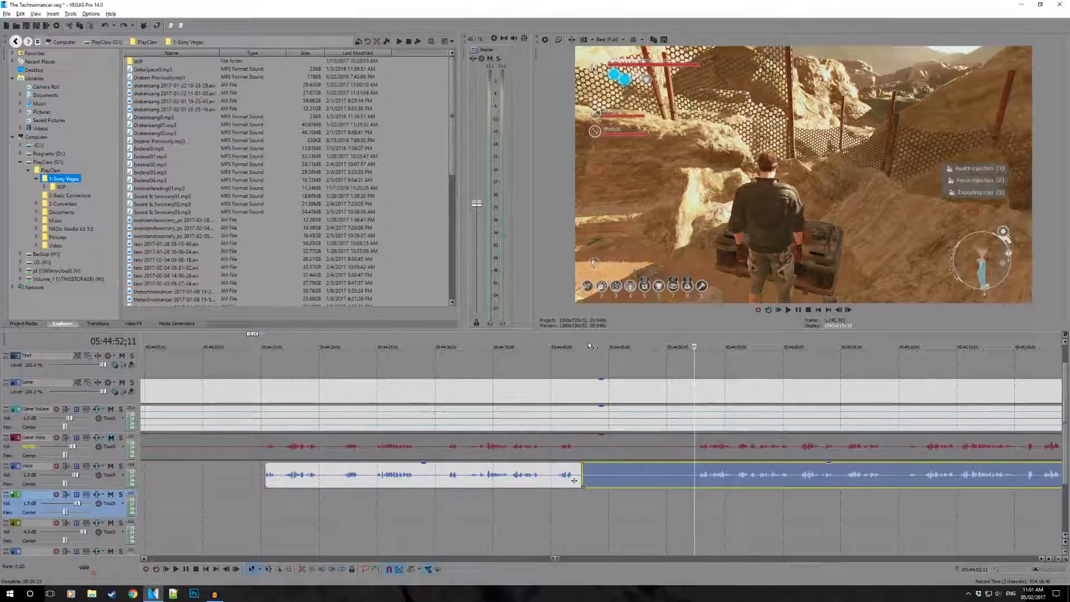
{"action": "left_click", "coordinate": [126, 26]}
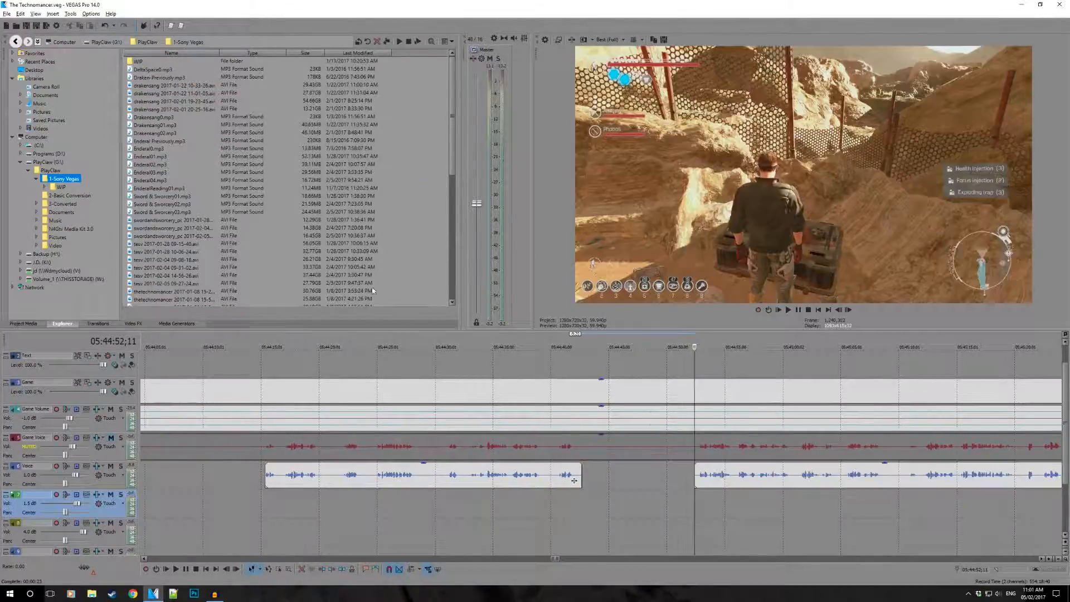
{"action": "mouse_move", "coordinate": [584, 345]}
{"action": "left_mouse_down"}
{"action": "mouse_move", "coordinate": [384, 345]}
{"action": "mouse_move", "coordinate": [748, 344]}
{"action": "mouse_move", "coordinate": [508, 342]}
{"action": "mouse_move", "coordinate": [606, 347]}
{"action": "left_mouse_up"}
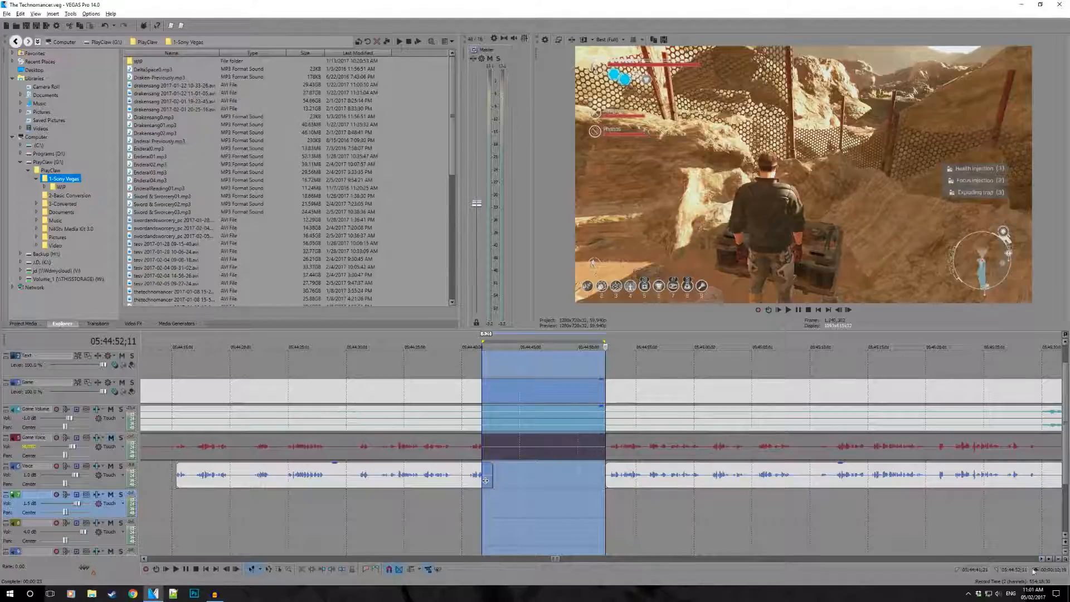
{"action": "left_click", "coordinate": [795, 509]}
- Split the Voice event at 05:47:11;13 and trim the second part's start to just before the next speech near 05:47:20
{"action": "scroll", "coordinate": [858, 495], "scroll_direction": "down", "scroll_amount": 2}
{"action": "left_click", "coordinate": [746, 471]}
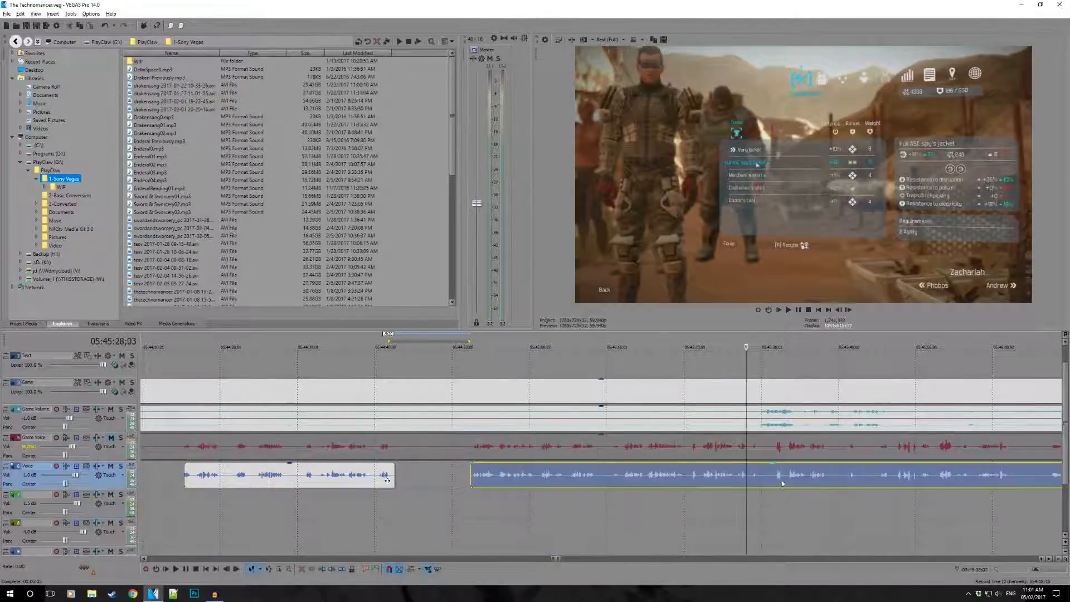
{"action": "scroll", "coordinate": [744, 470], "scroll_direction": "down", "scroll_amount": 1}
{"action": "scroll", "coordinate": [708, 466], "scroll_direction": "right", "scroll_amount": 2}
{"action": "scroll", "coordinate": [706, 465], "scroll_direction": "right", "scroll_amount": 3}
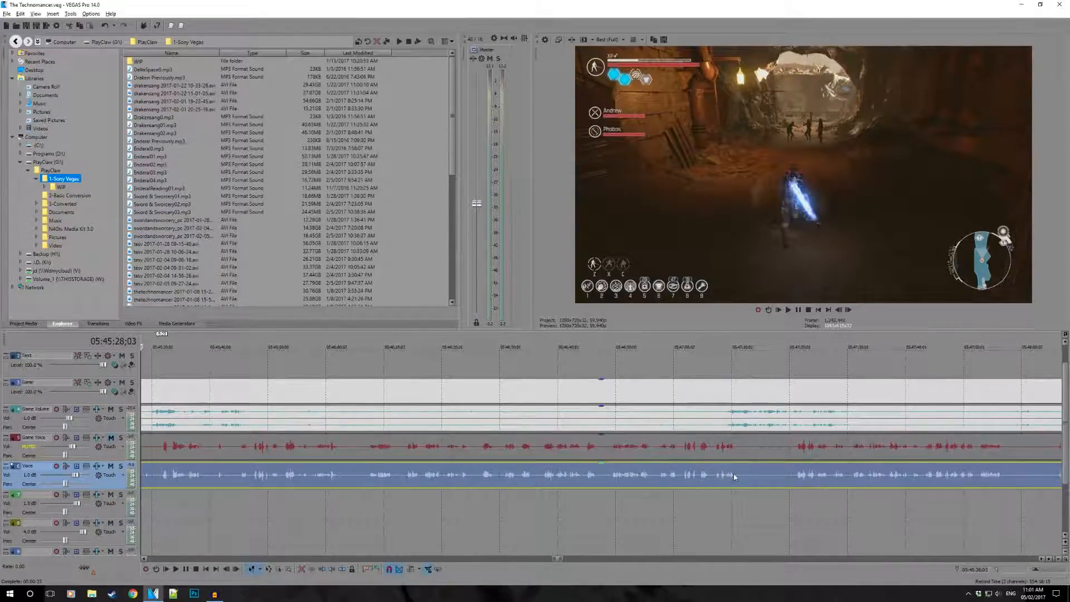
{"action": "left_click", "coordinate": [730, 473]}
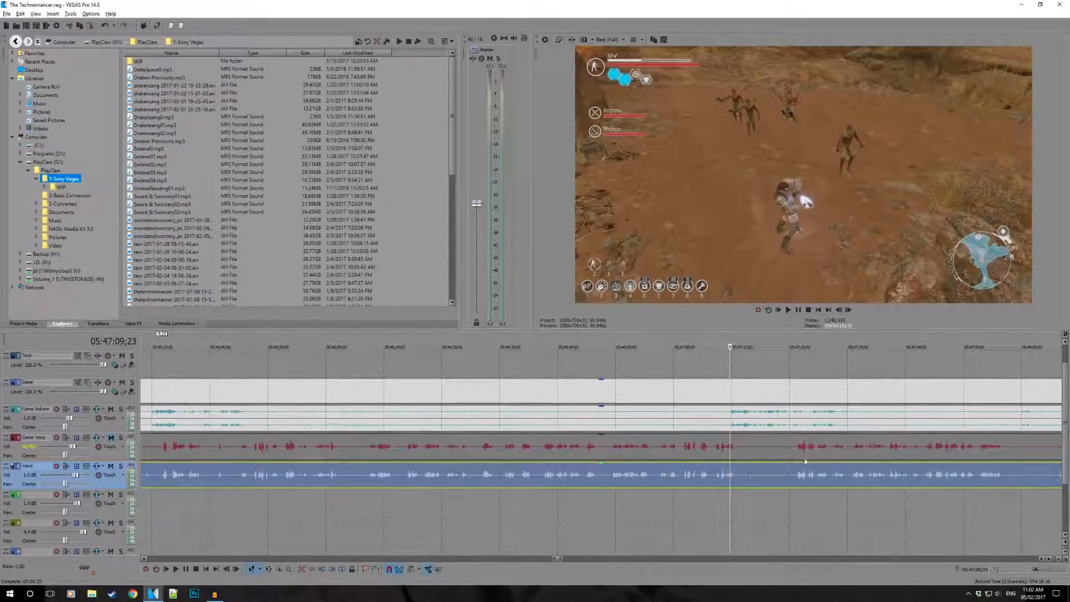
{"action": "scroll", "coordinate": [775, 450], "scroll_direction": "up", "scroll_amount": 1}
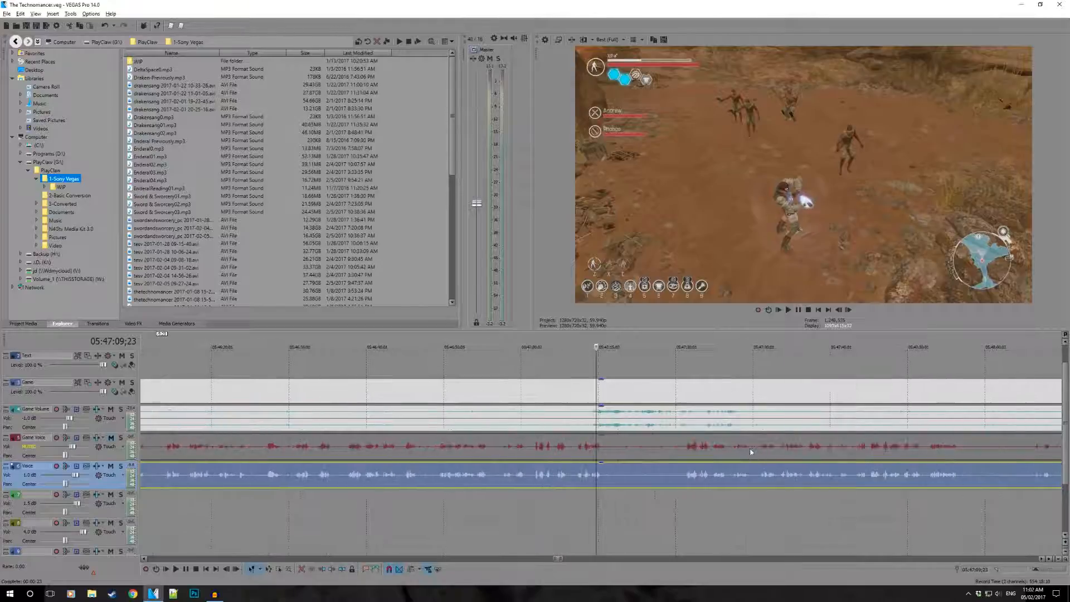
{"action": "left_click", "coordinate": [610, 477]}
{"action": "key", "text": "s"}
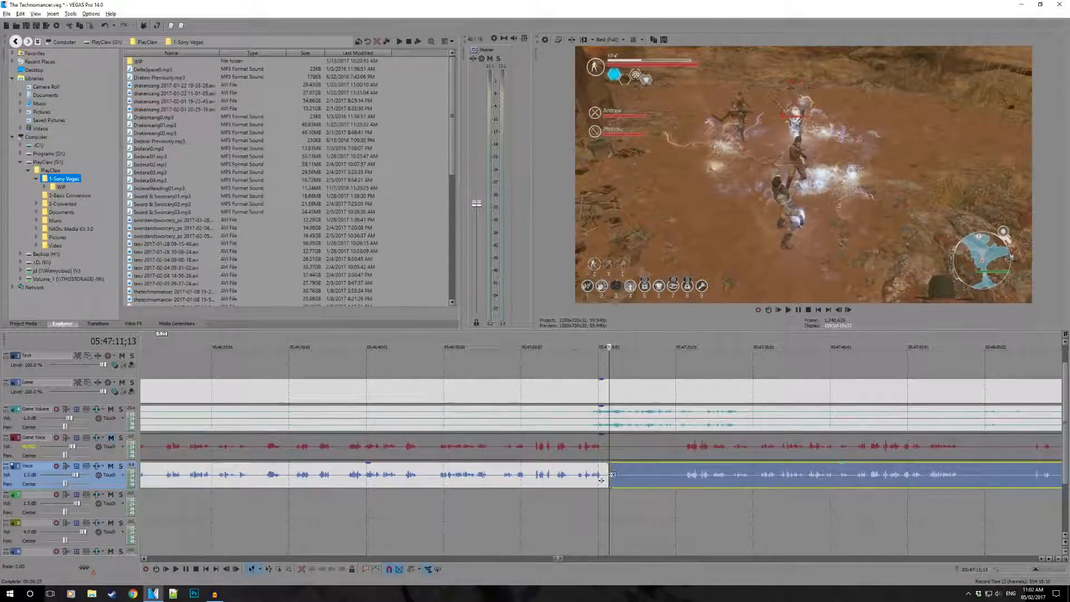
{"action": "left_click_drag", "start_coordinate": [613, 474], "coordinate": [689, 478]}
- Play from 05:47:07;02 into the new Voice gap and check the footage at 05:47:00;15
{"action": "left_click", "coordinate": [575, 504]}
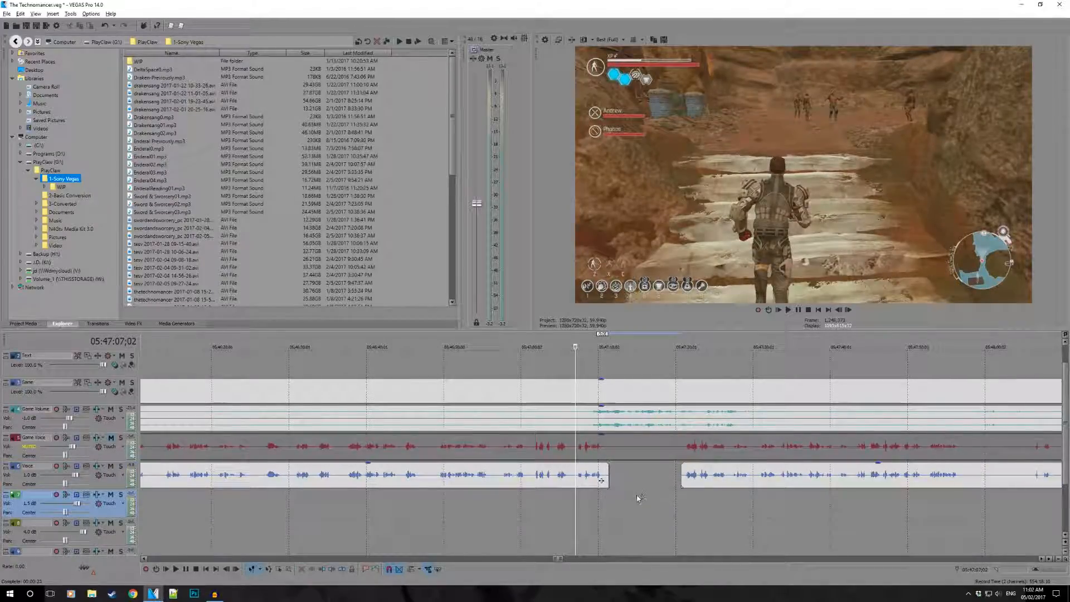
{"action": "key", "text": "space"}
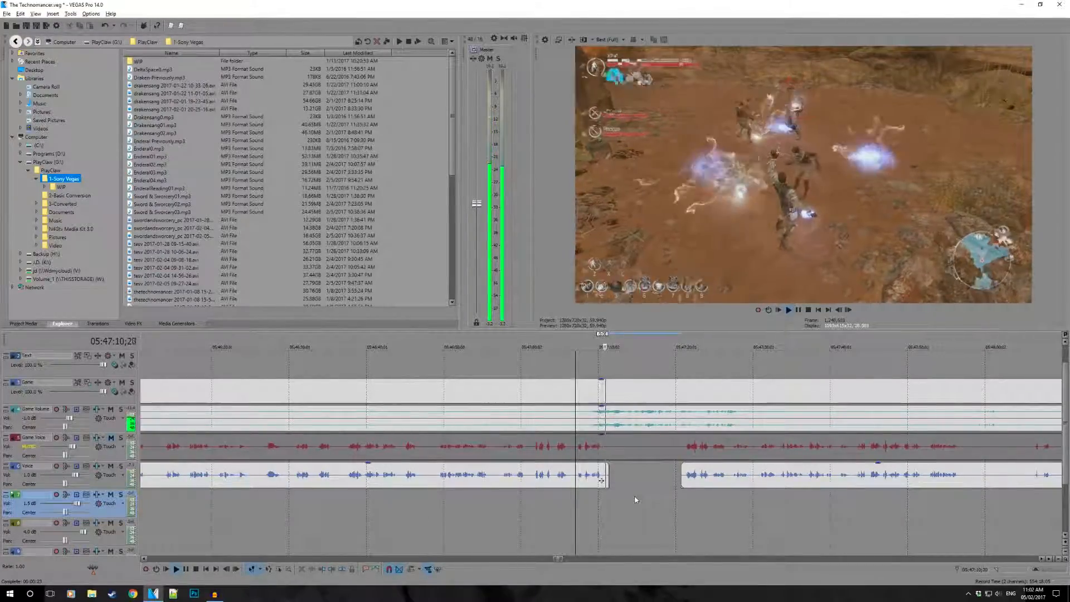
{"action": "left_click", "coordinate": [526, 478]}
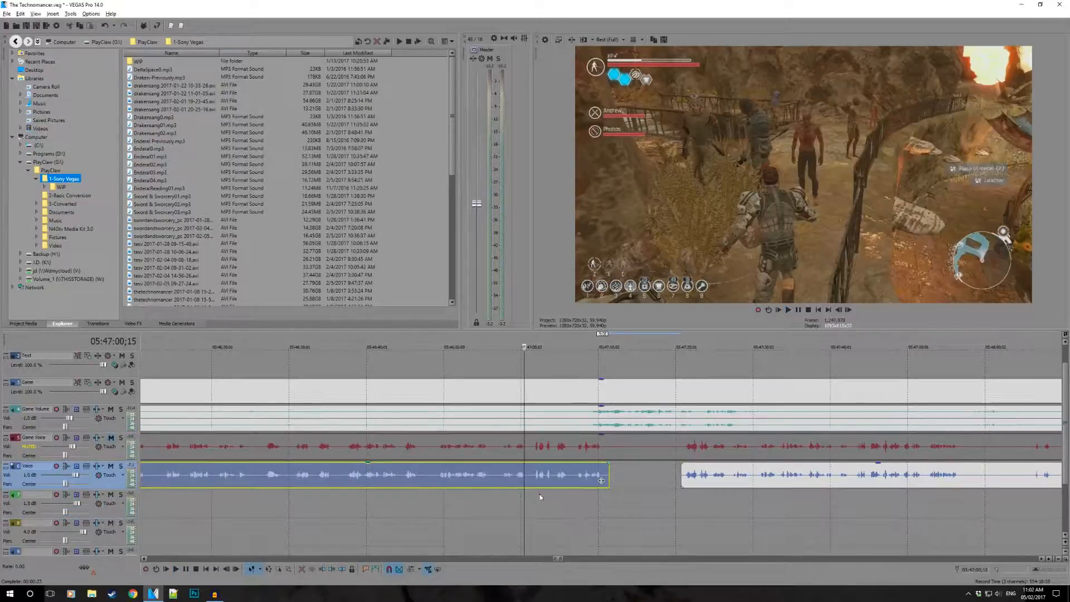
{"action": "left_click_drag", "start_coordinate": [524, 499], "coordinate": [683, 507]}
- Split the Voice event at 05:47:56;25, trim the second part's start to about 05:48:06, and play through the gap
{"action": "left_click", "coordinate": [964, 476]}
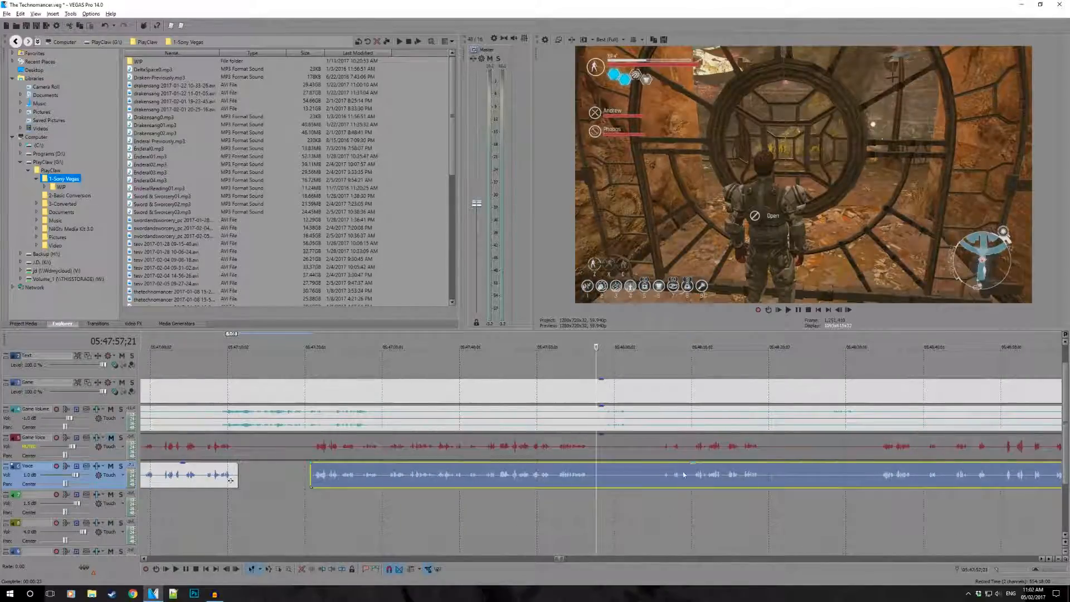
{"action": "left_click", "coordinate": [590, 473]}
{"action": "key", "text": "s"}
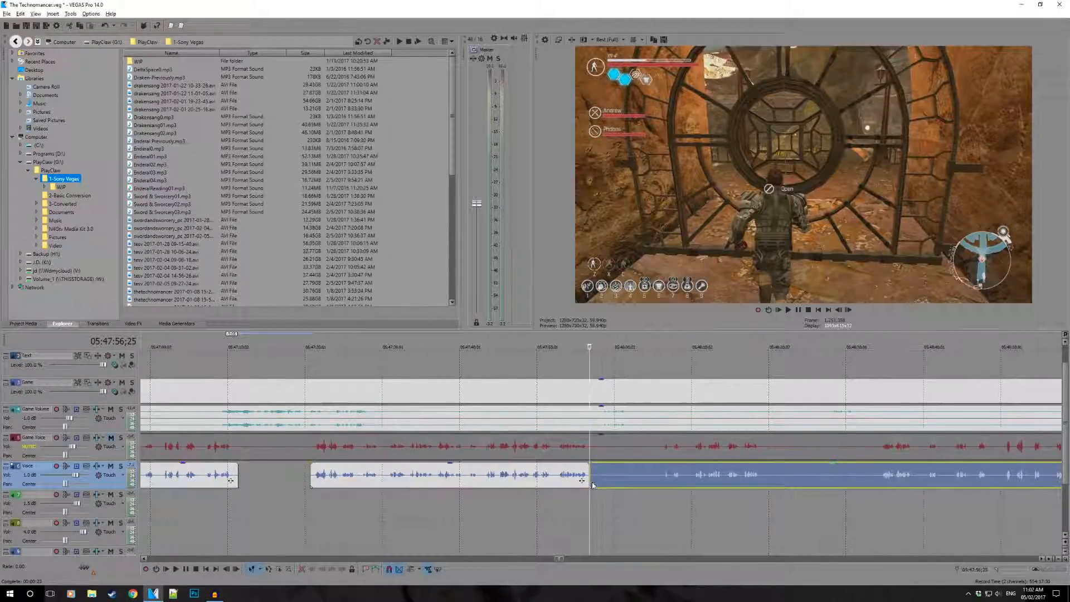
{"action": "left_click_drag", "start_coordinate": [590, 480], "coordinate": [650, 485]}
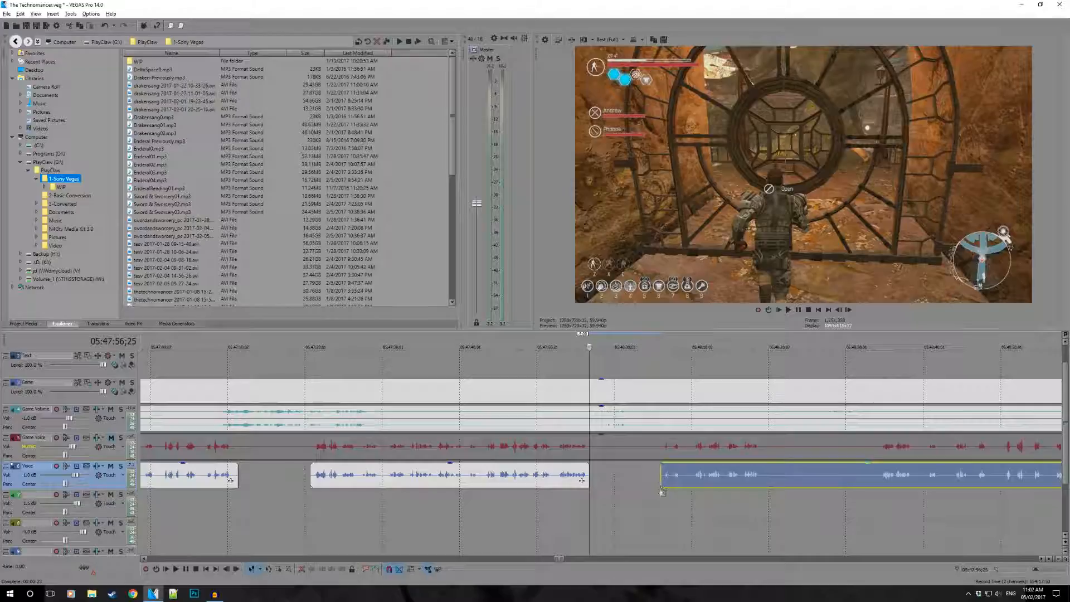
{"action": "key", "text": "space"}
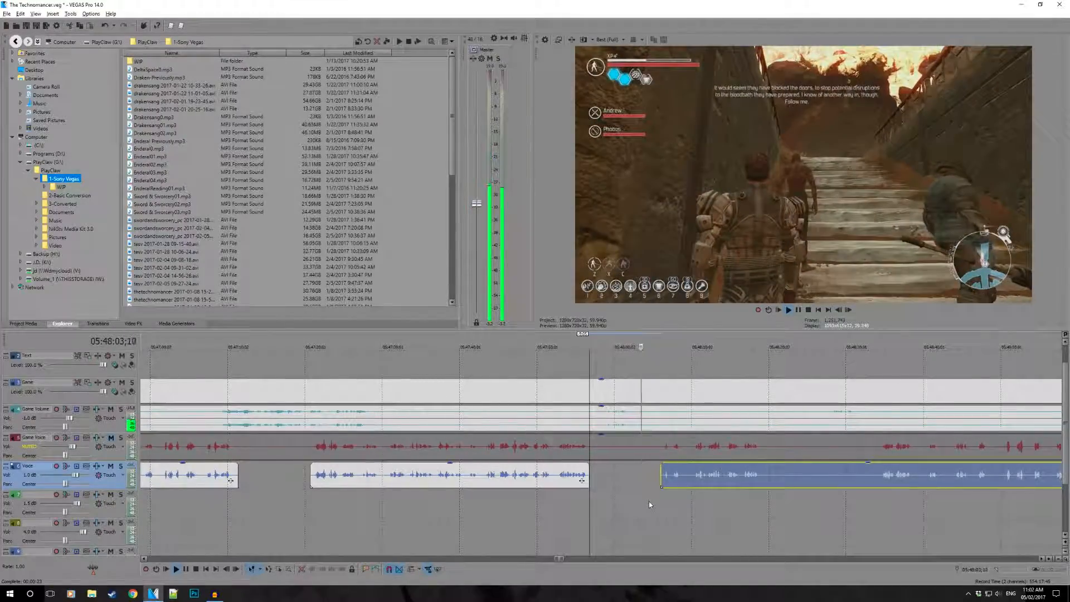
- Split the Voice event at 05:48:19;14 and trim the second part's start to just before the next speech near 05:48:34
{"action": "left_click", "coordinate": [768, 486]}
{"action": "key", "text": "space"}
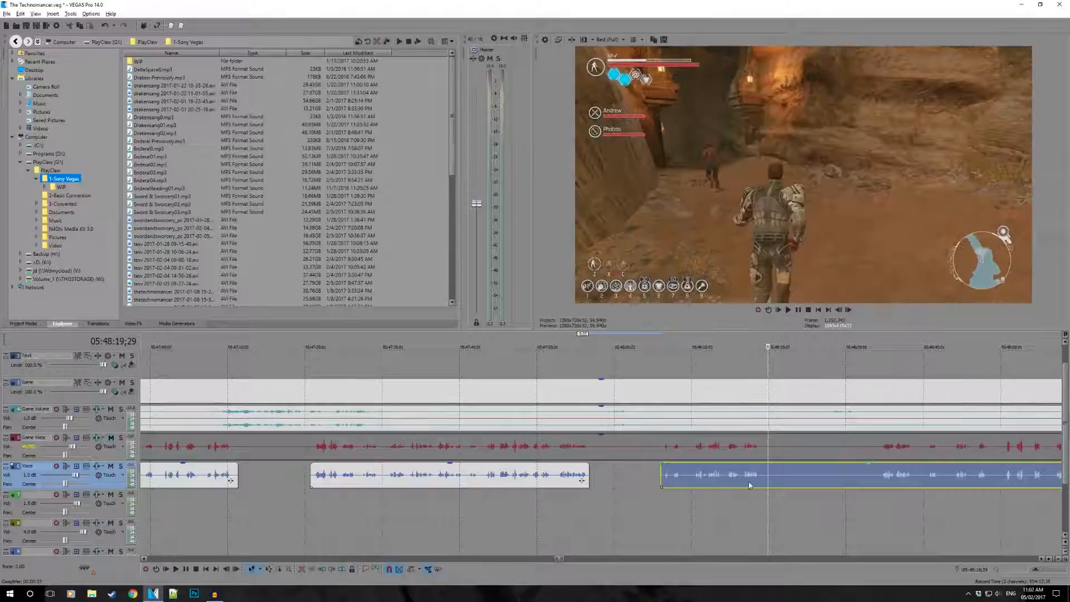
{"action": "scroll", "coordinate": [666, 483], "scroll_direction": "down", "scroll_amount": 1}
{"action": "left_click", "coordinate": [594, 475]}
{"action": "key", "text": "s"}
{"action": "left_click_drag", "start_coordinate": [596, 479], "coordinate": [684, 490]}
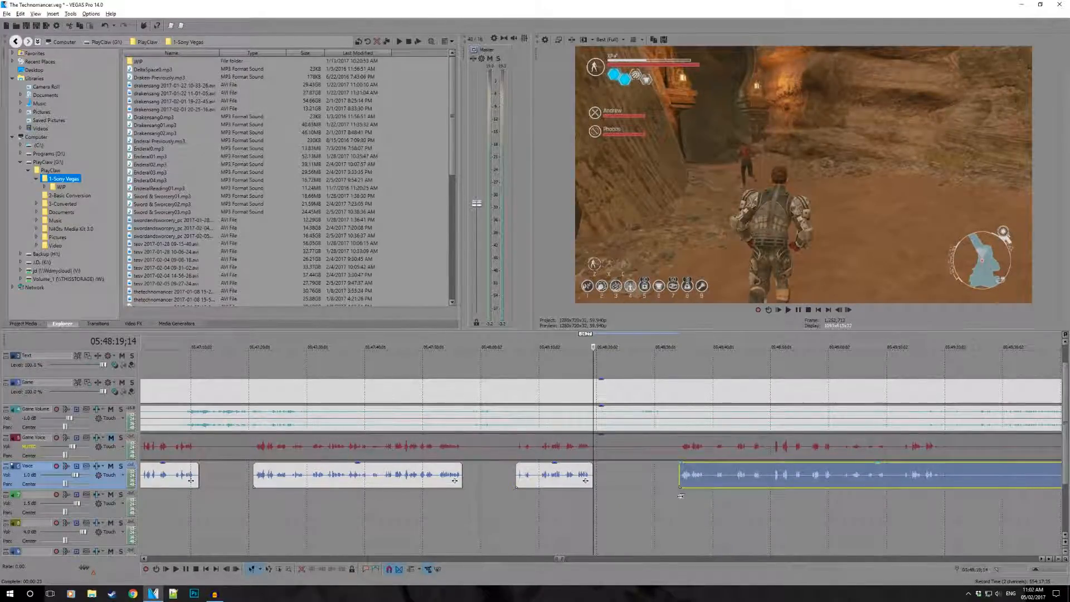
- Play from 05:48:19;14 through the new Voice gap and review the footage up to the next Voice event
{"action": "key", "text": "space"}
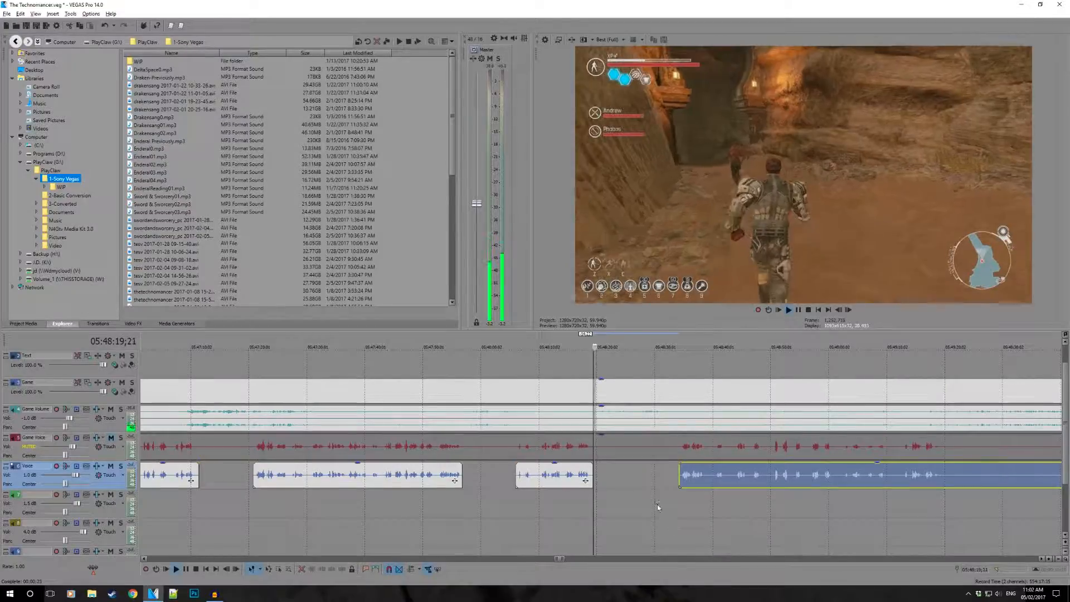
{"action": "scroll", "coordinate": [651, 488], "scroll_direction": "down", "scroll_amount": 2}
{"action": "scroll", "coordinate": [651, 488], "scroll_direction": "up", "scroll_amount": 2}
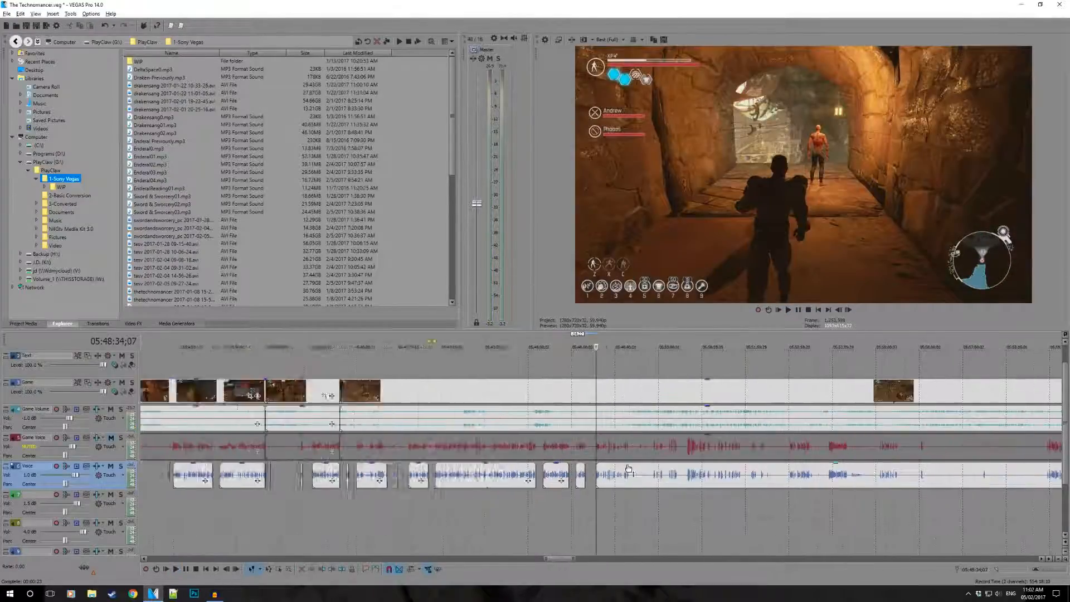
{"action": "scroll", "coordinate": [628, 469], "scroll_direction": "up", "scroll_amount": 4}
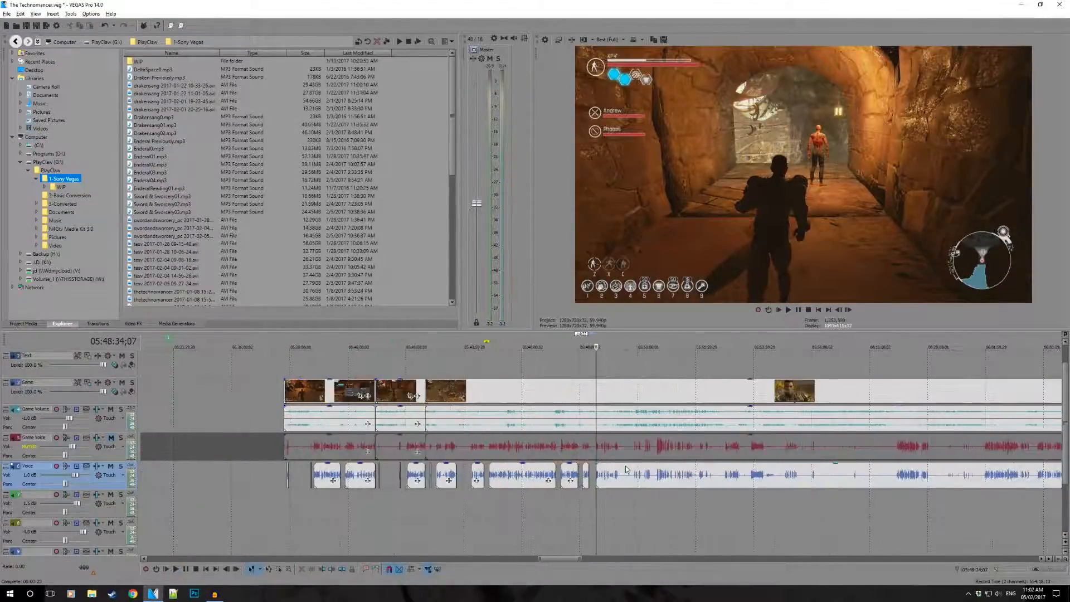
- Split the Voice event at 05:49:19;24 and trim the second part's start to just before the next speech near 05:49:53
{"action": "left_click", "coordinate": [719, 474]}
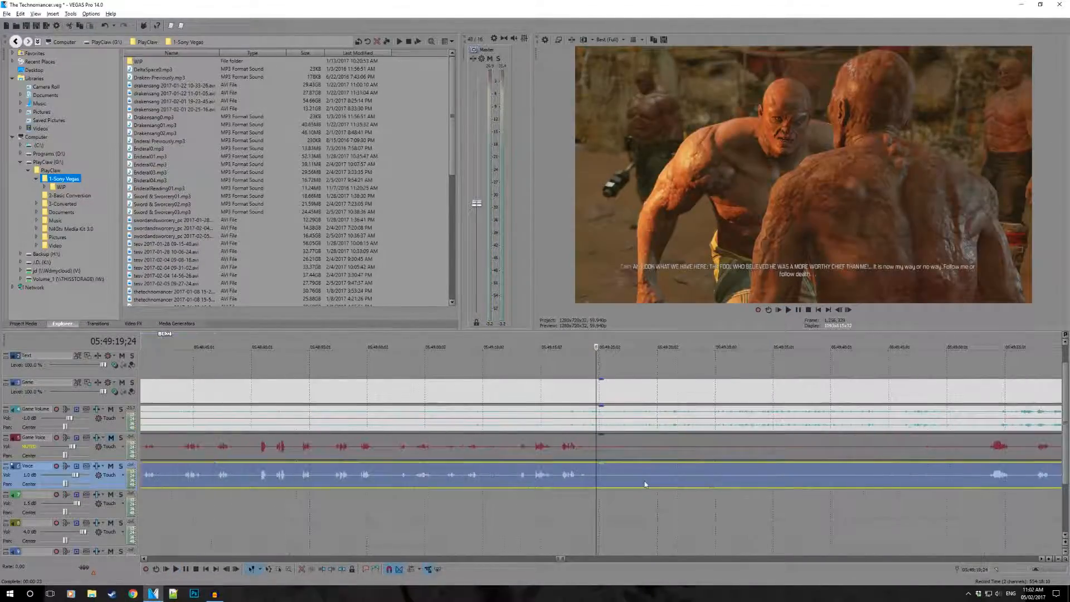
{"action": "scroll", "coordinate": [624, 475], "scroll_direction": "down", "scroll_amount": 1}
{"action": "key", "text": "s"}
{"action": "left_click_drag", "start_coordinate": [600, 480], "coordinate": [840, 486]}
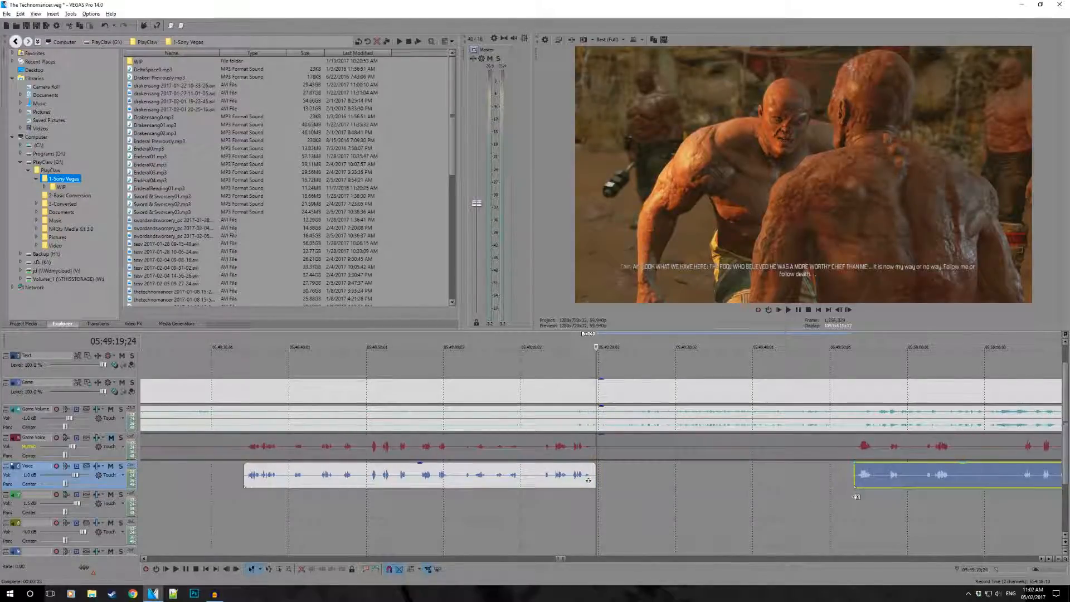
- Check the frame at 05:49:49;04 and play from 05:49:51;02 into the start of the next Voice event
{"action": "left_click", "coordinate": [795, 496]}
{"action": "left_click", "coordinate": [824, 485]}
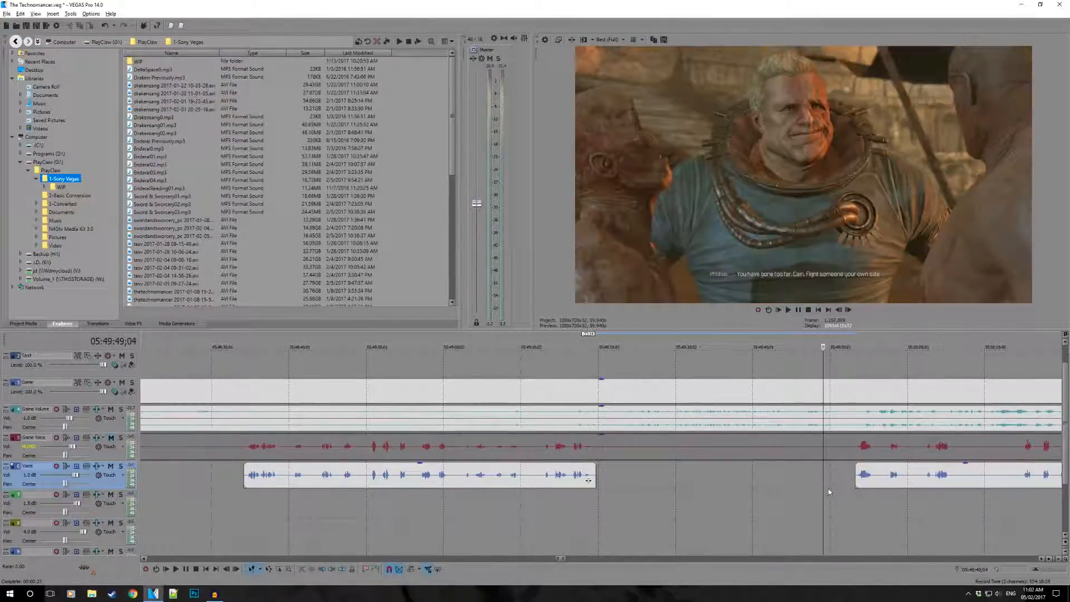
{"action": "left_click", "coordinate": [838, 486]}
{"action": "scroll", "coordinate": [843, 492], "scroll_direction": "down", "scroll_amount": 1}
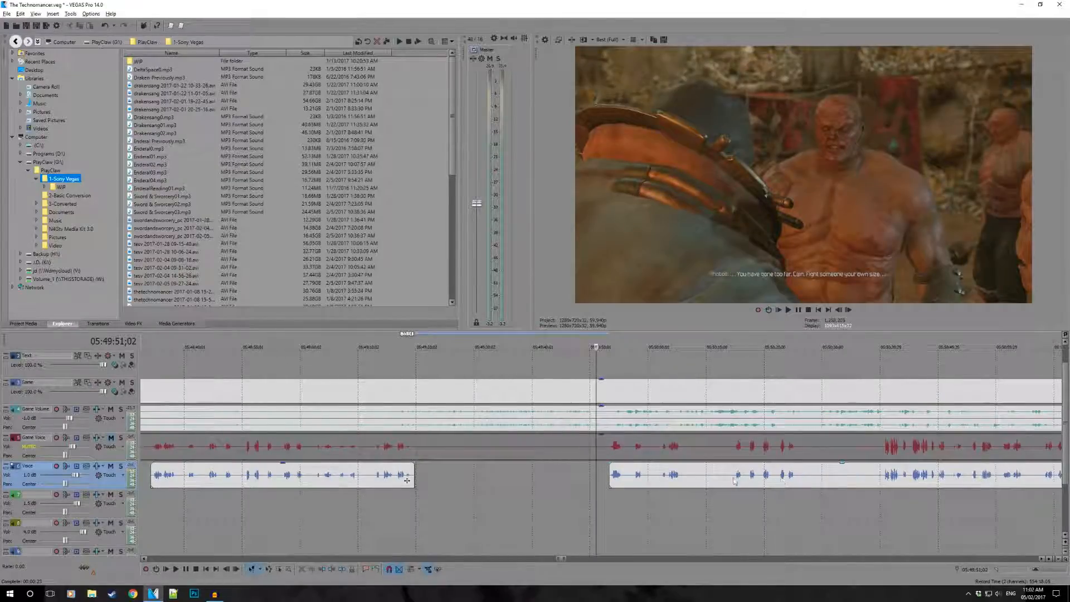
{"action": "scroll", "coordinate": [719, 483], "scroll_direction": "left", "scroll_amount": 2}
{"action": "scroll", "coordinate": [750, 484], "scroll_direction": "up", "scroll_amount": 3}
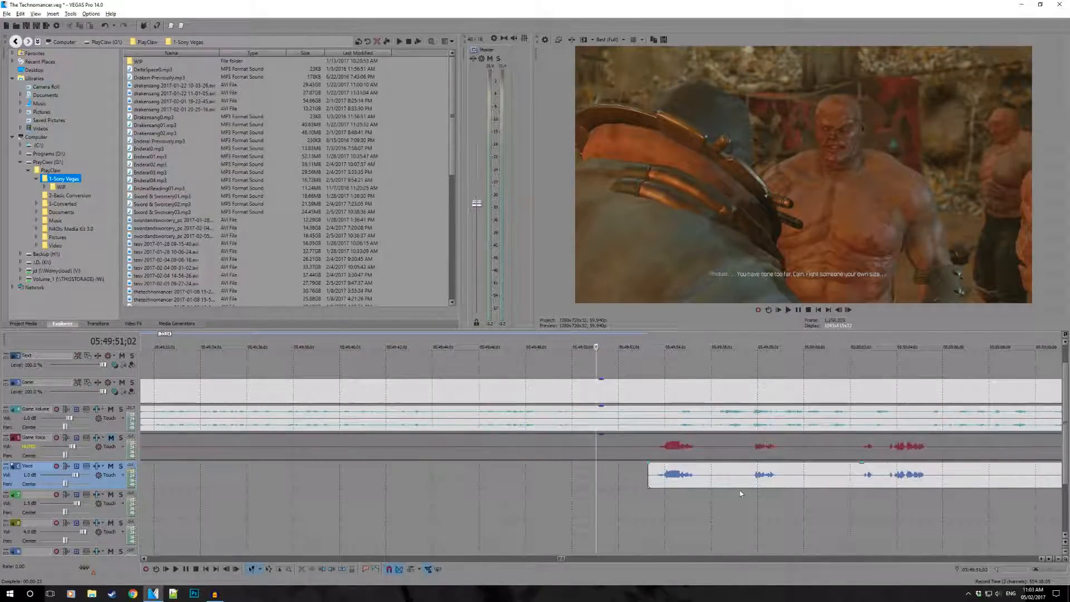
{"action": "key", "text": "space"}
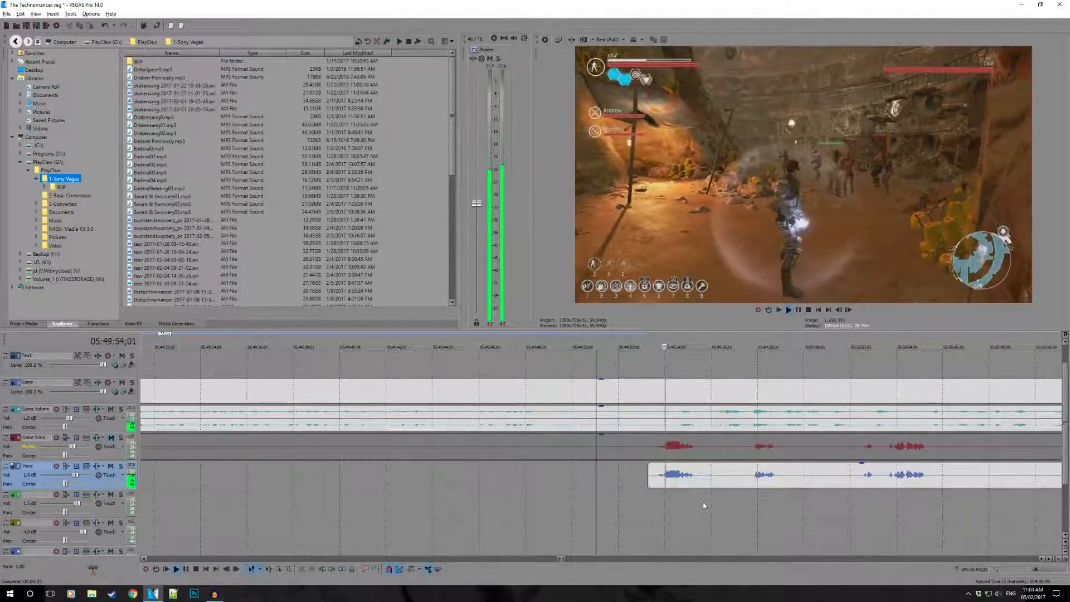
- Split the Voice event at 05:50:05;11 and trim the second part's start to just before the next speech near 05:50:15
{"action": "key", "text": "space"}
{"action": "left_click", "coordinate": [929, 472]}
{"action": "scroll", "coordinate": [747, 486], "scroll_direction": "down", "scroll_amount": 2}
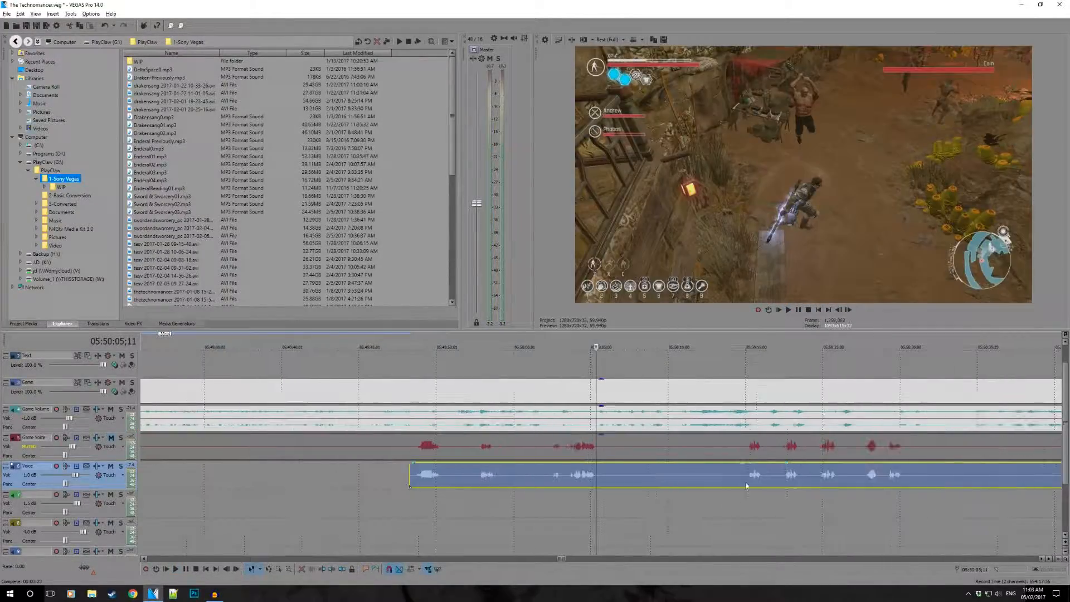
{"action": "key", "text": "s"}
{"action": "left_click_drag", "start_coordinate": [600, 478], "coordinate": [720, 492]}
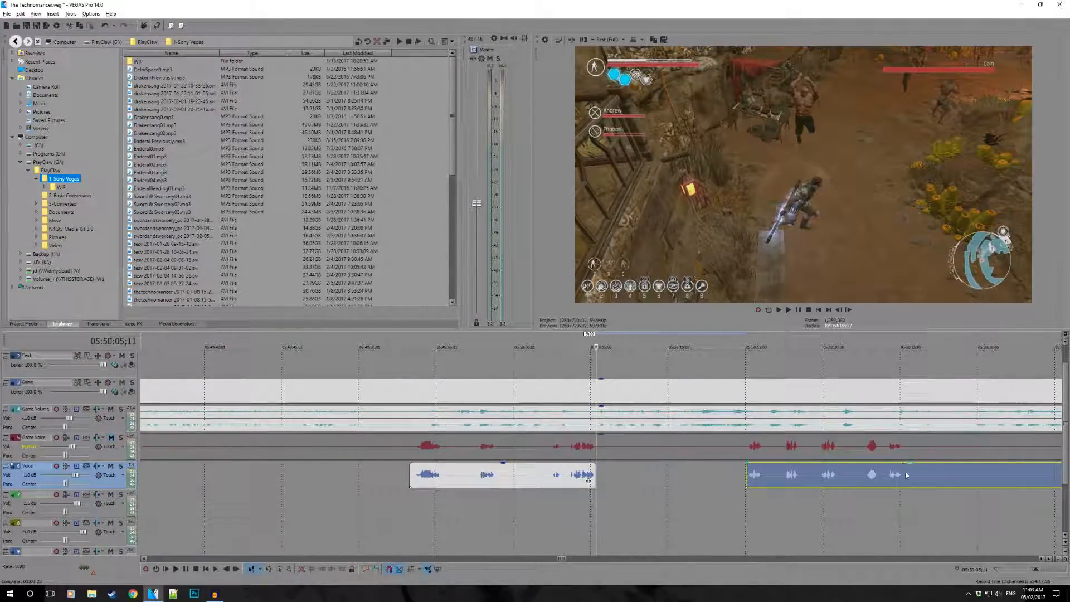
- Split the Voice event at 05:50:25;12 and trim the second part's start to just before the next speech near 05:50:41
{"action": "left_click", "coordinate": [906, 471]}
{"action": "scroll", "coordinate": [780, 458], "scroll_direction": "down", "scroll_amount": 1}
{"action": "scroll", "coordinate": [669, 449], "scroll_direction": "up", "scroll_amount": 1}
{"action": "key", "text": "s"}
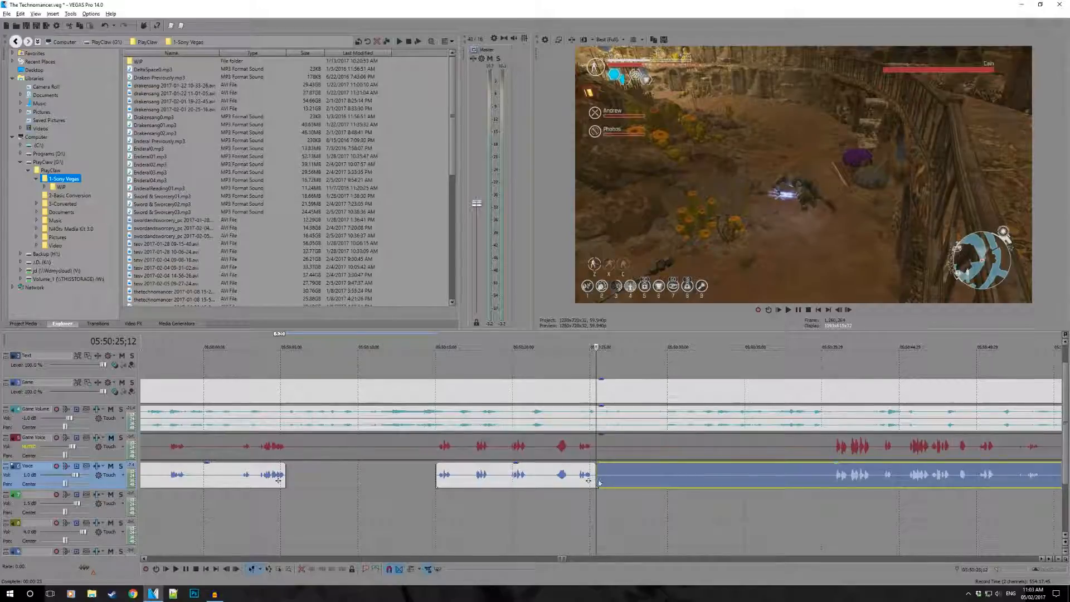
{"action": "left_click_drag", "start_coordinate": [598, 481], "coordinate": [831, 490]}
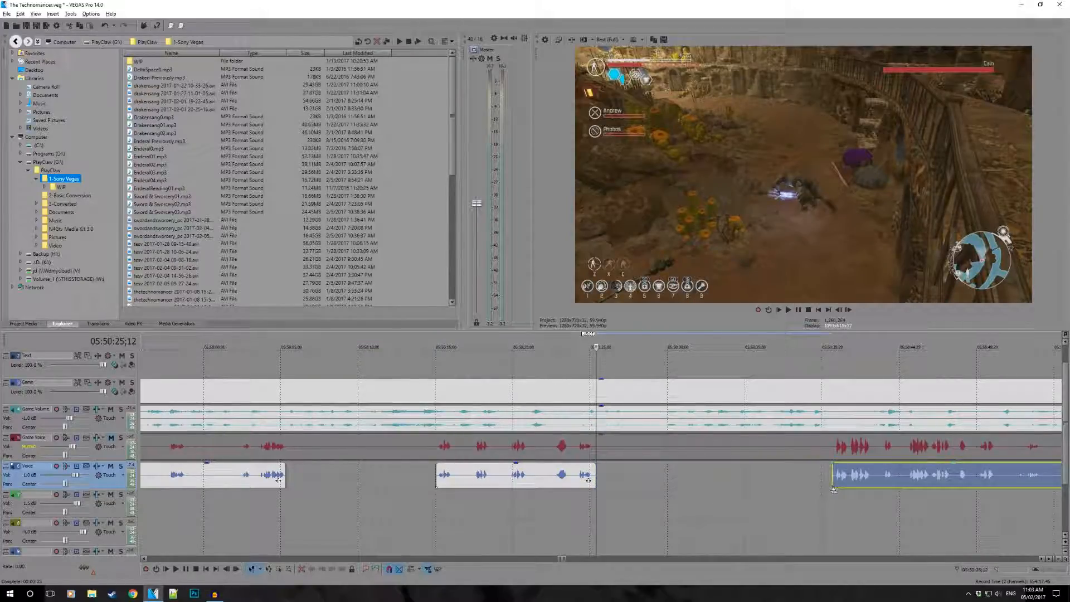
- Check gameplay frames in the Voice gap up to 05:50:38;19, and play through the gap from about 05:50:22
{"action": "scroll", "coordinate": [710, 485], "scroll_direction": "down", "scroll_amount": 1}
{"action": "left_click", "coordinate": [673, 481]}
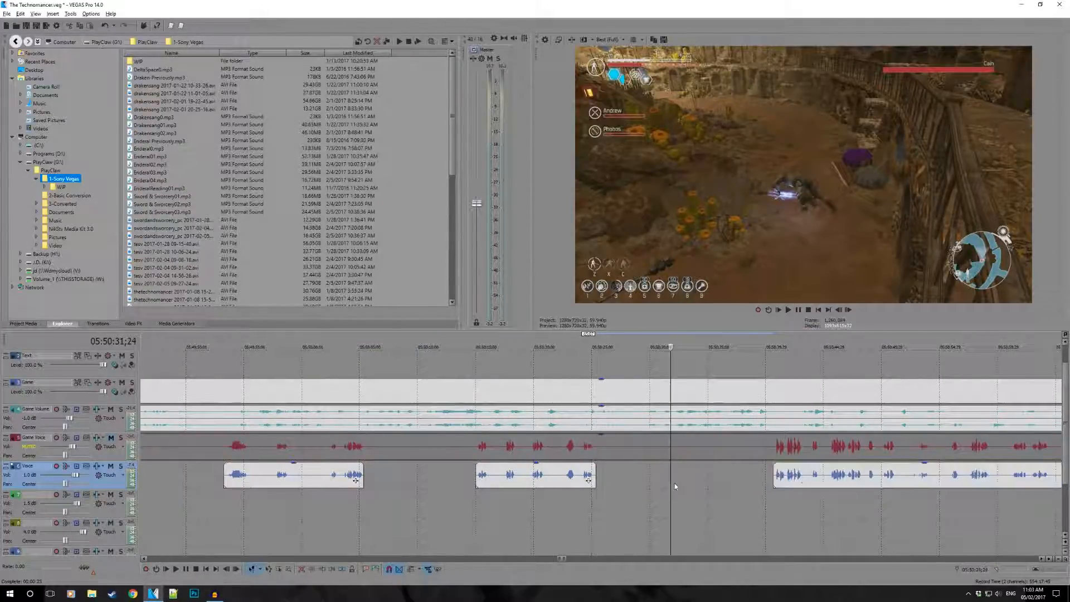
{"action": "left_click", "coordinate": [724, 481]}
{"action": "left_click", "coordinate": [750, 478]}
{"action": "scroll", "coordinate": [729, 485], "scroll_direction": "down", "scroll_amount": 1}
{"action": "scroll", "coordinate": [652, 491], "scroll_direction": "up", "scroll_amount": 1}
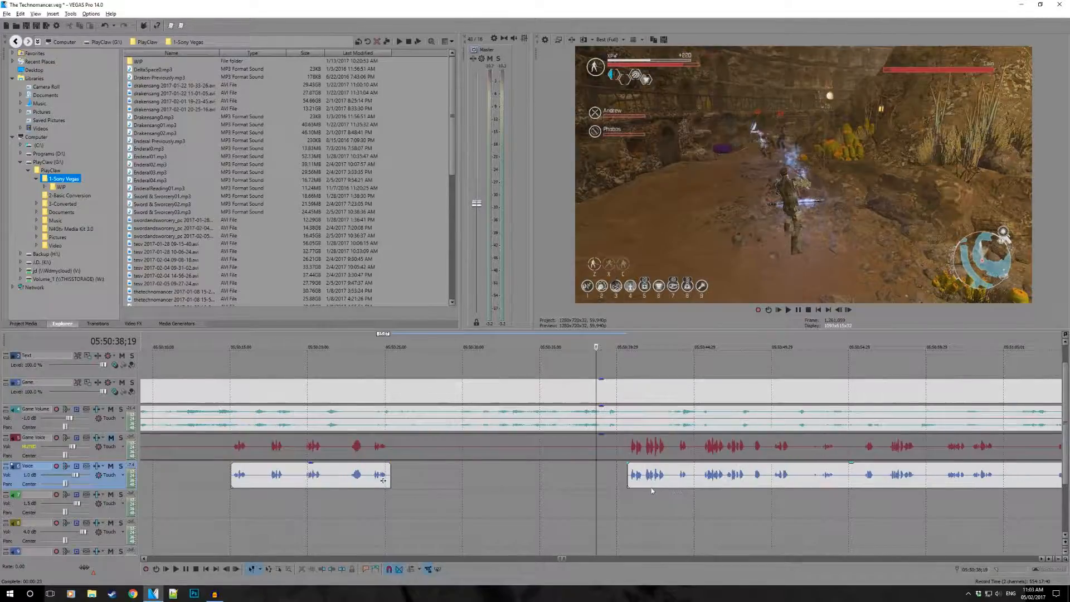
{"action": "left_click", "coordinate": [620, 477]}
{"action": "left_click", "coordinate": [593, 478]}
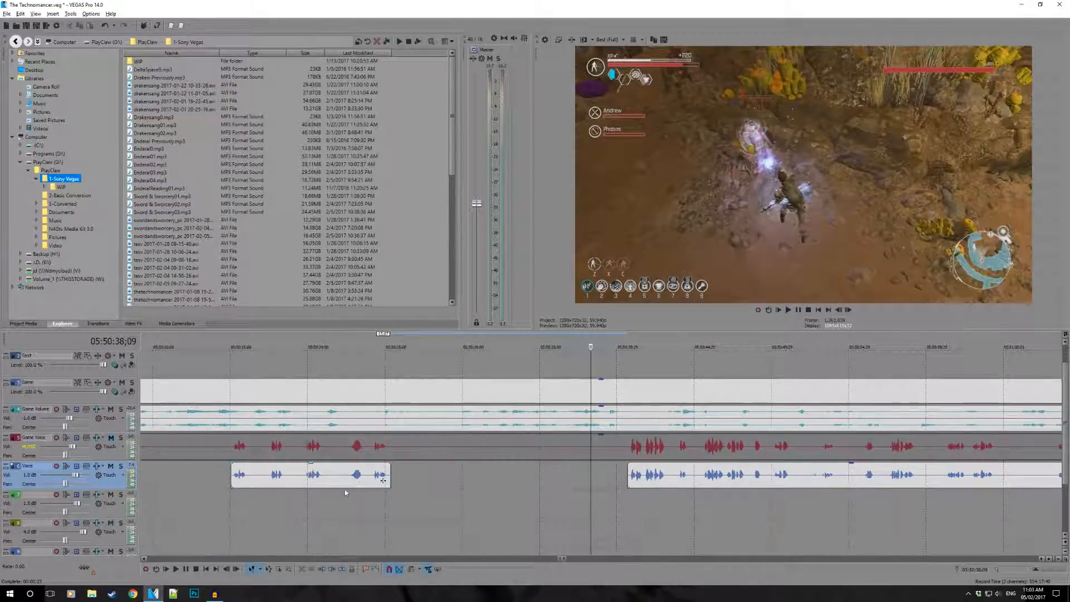
{"action": "left_click", "coordinate": [345, 494]}
{"action": "key", "text": "space"}
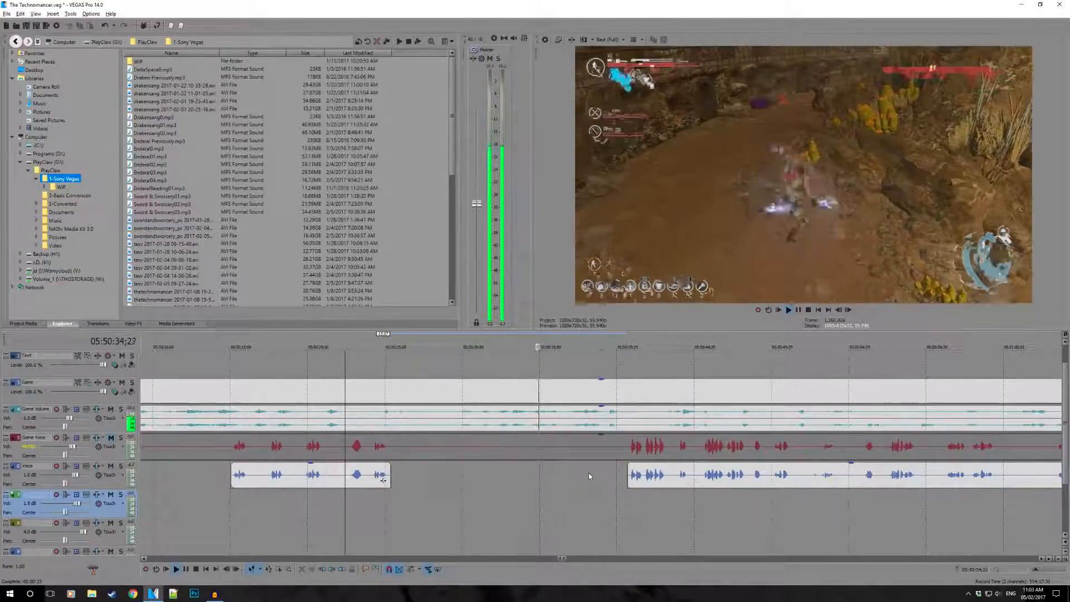
- Play the Voice event from 05:50:52;05 to check the faint sound near 05:50:53
{"action": "left_click", "coordinate": [814, 481]}
{"action": "scroll", "coordinate": [814, 484], "scroll_direction": "up", "scroll_amount": 2}
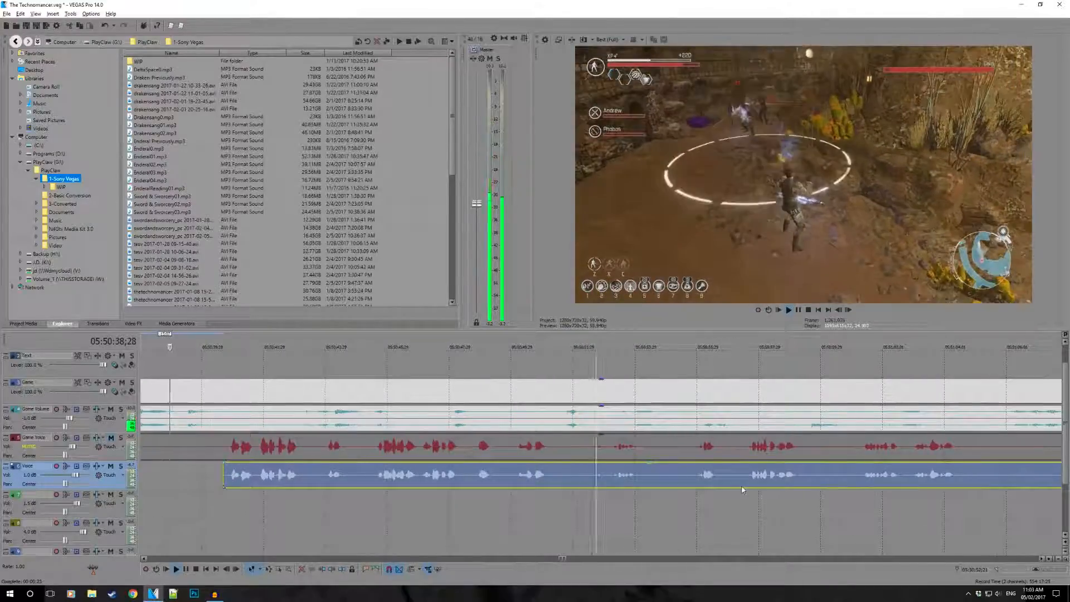
{"action": "key", "text": "space"}
{"action": "left_click", "coordinate": [581, 483]}
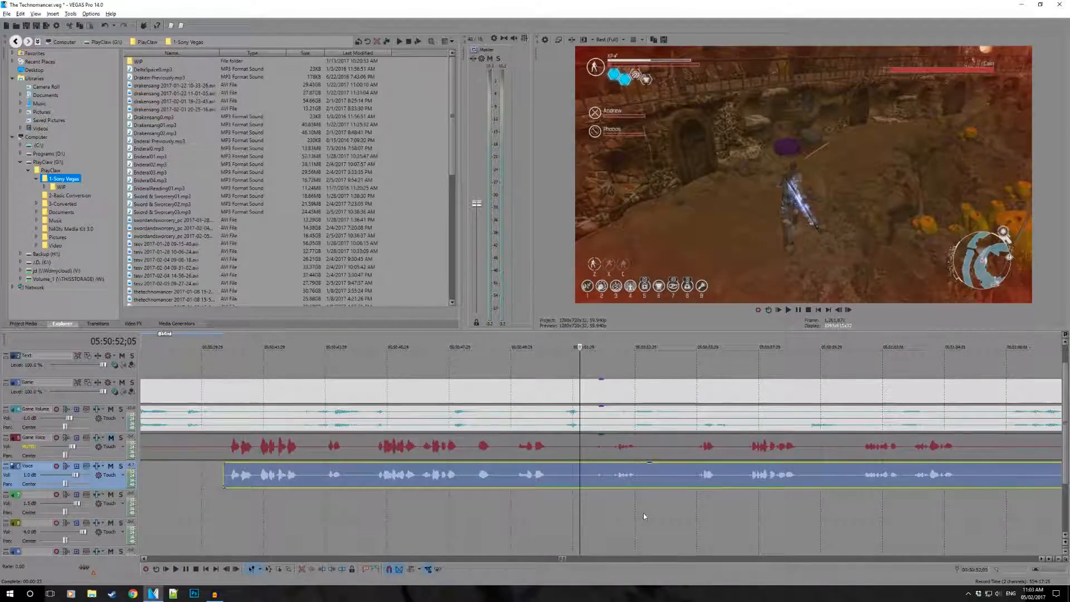
{"action": "key", "text": "space"}
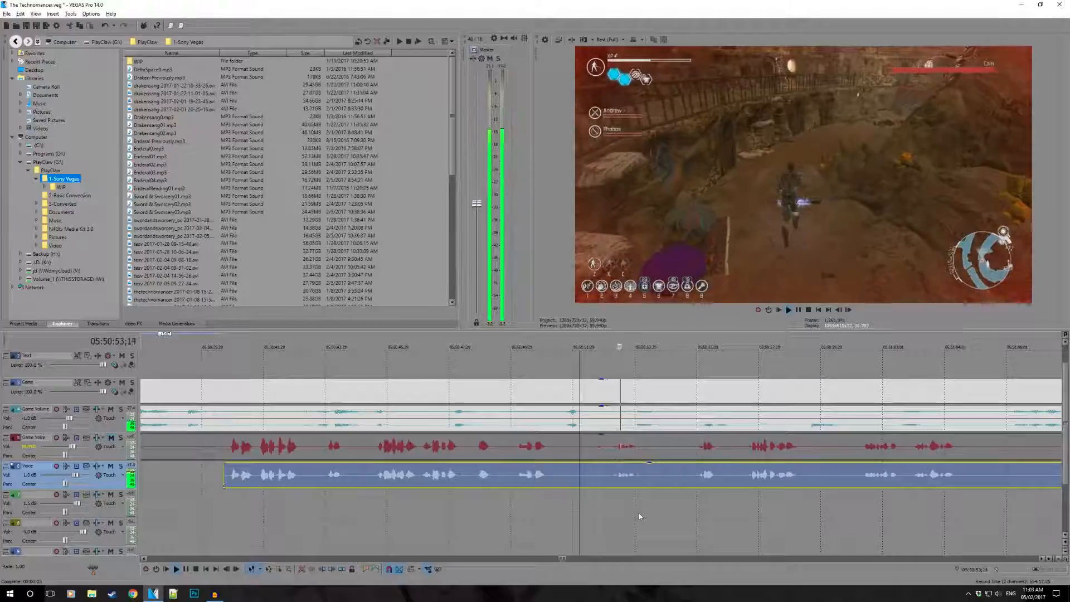
- Split the Voice event near 05:50:51 and trim the second part's start to just before the sound near 05:50:53
{"action": "left_click", "coordinate": [556, 480]}
{"action": "key", "text": "s"}
{"action": "mouse_move", "coordinate": [549, 480]}
{"action": "left_mouse_down"}
{"action": "mouse_move", "coordinate": [563, 480]}
{"action": "mouse_move", "coordinate": [550, 481]}
{"action": "left_mouse_up"}
{"action": "left_click", "coordinate": [565, 481]}
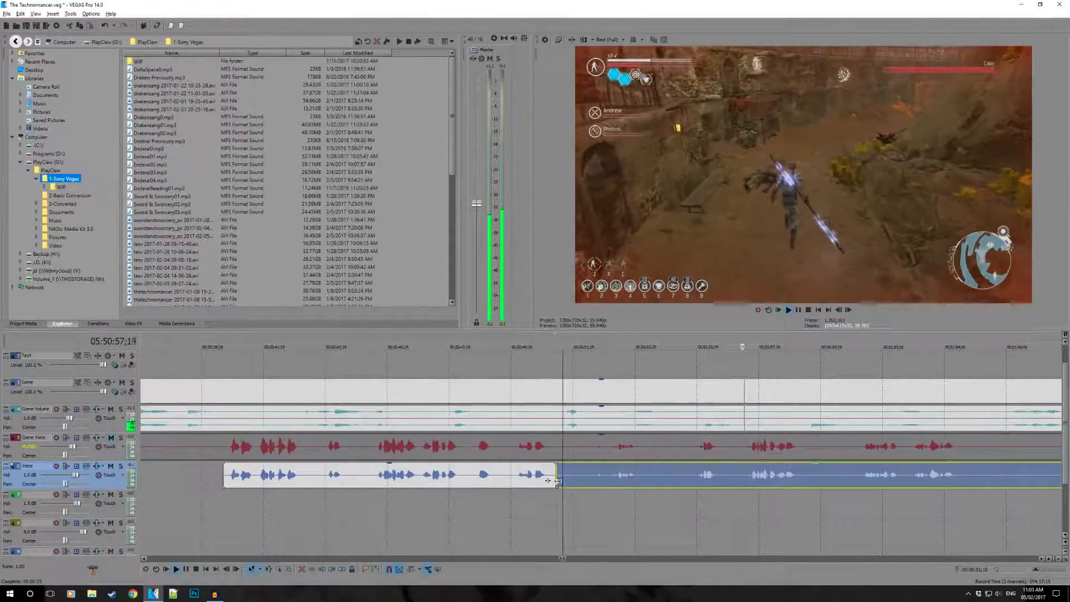
{"action": "left_click_drag", "start_coordinate": [567, 481], "coordinate": [613, 484]}
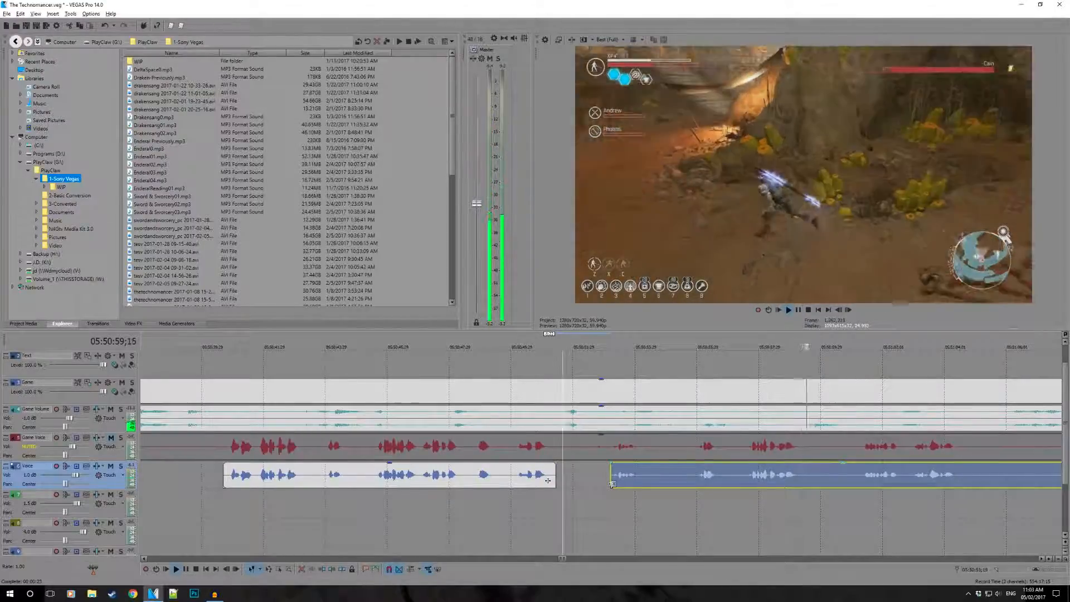
{"action": "scroll", "coordinate": [613, 484], "scroll_direction": "down", "scroll_amount": 1}
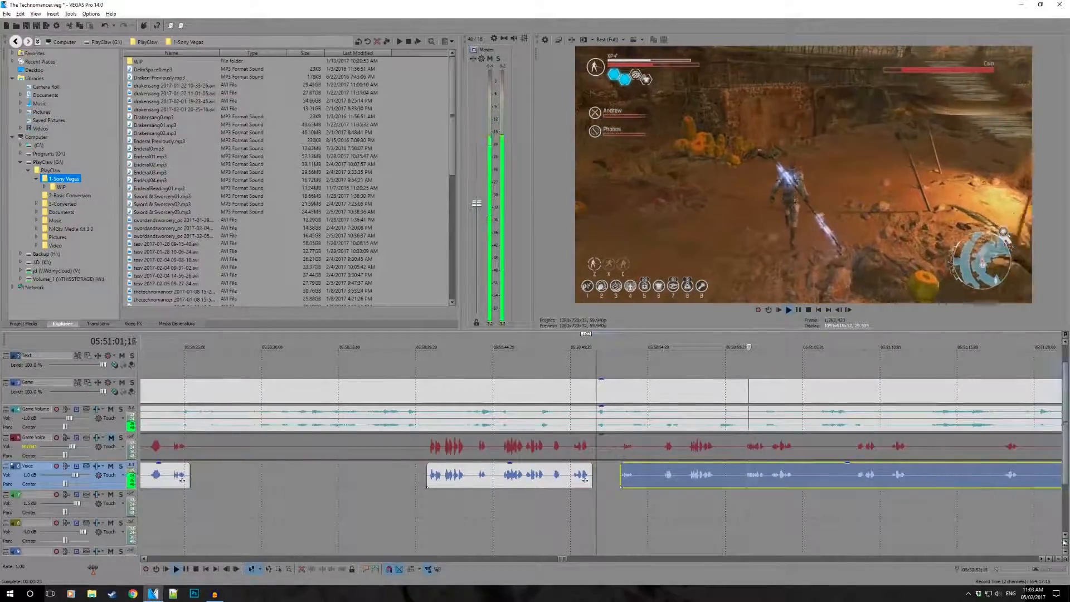
- Play from 05:51:49;04 past the end of the speech and split the Voice event near 05:51:53
{"action": "left_click", "coordinate": [1043, 558]}
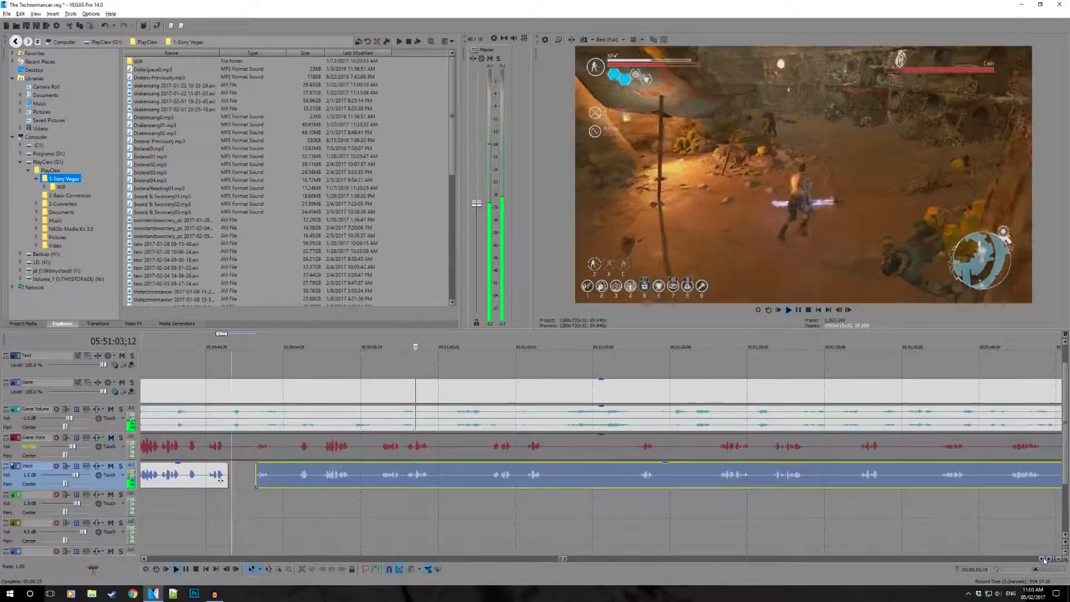
{"action": "left_click", "coordinate": [1043, 560]}
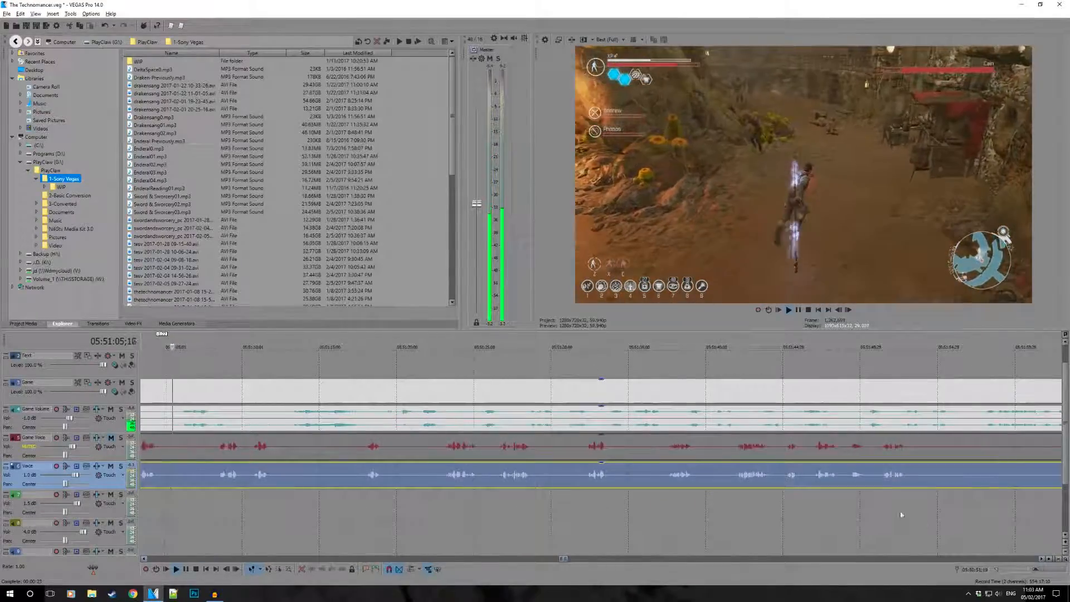
{"action": "key", "text": "space"}
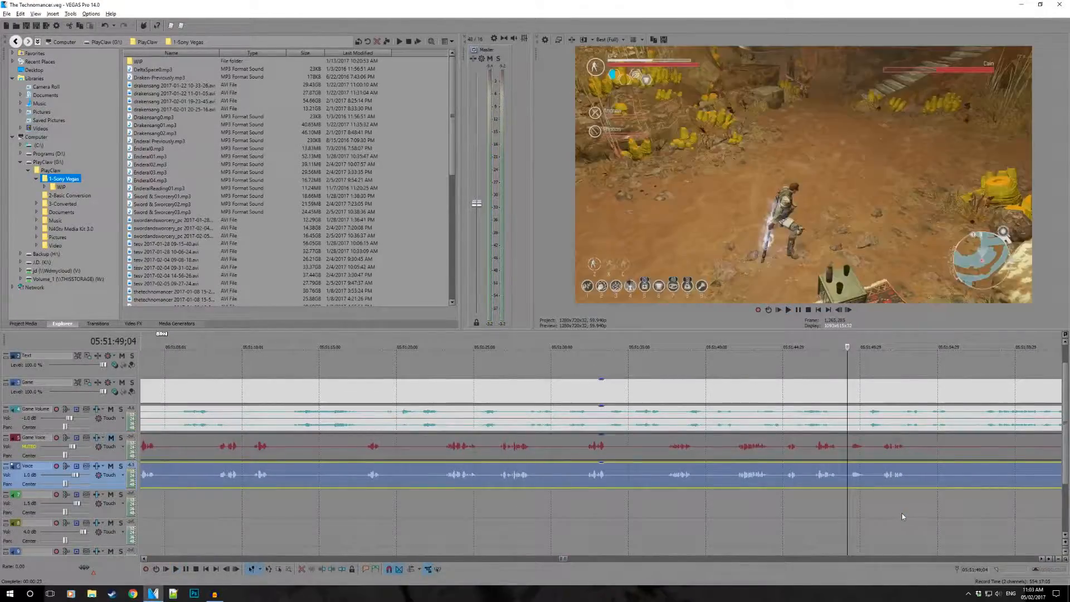
{"action": "scroll", "coordinate": [867, 440], "scroll_direction": "down", "scroll_amount": 3}
{"action": "scroll", "coordinate": [836, 445], "scroll_direction": "up", "scroll_amount": 3}
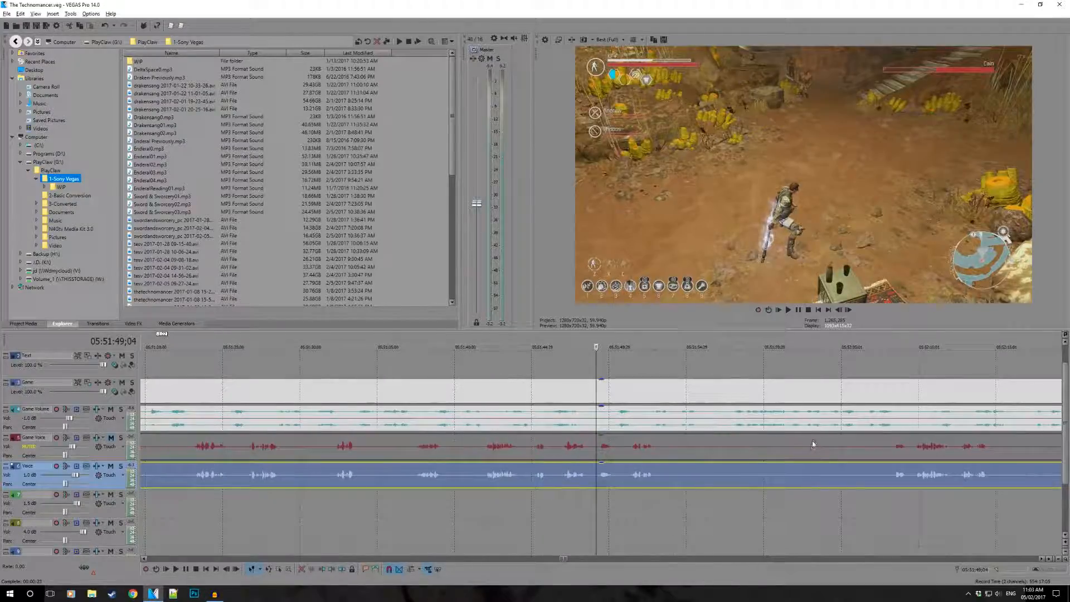
{"action": "key", "text": "space"}
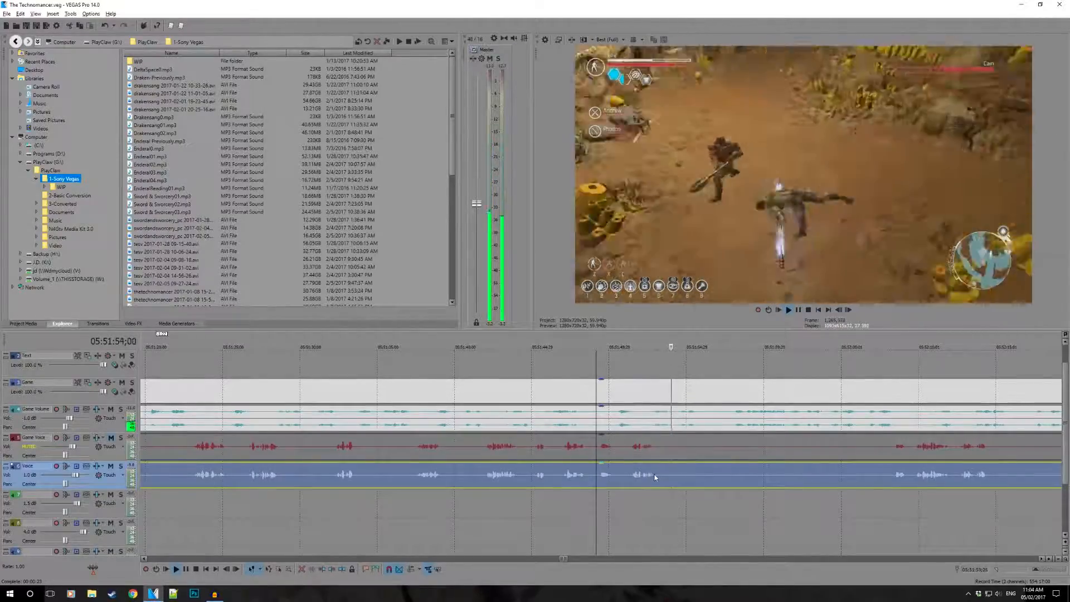
{"action": "left_click", "coordinate": [658, 480]}
{"action": "key", "text": "s"}
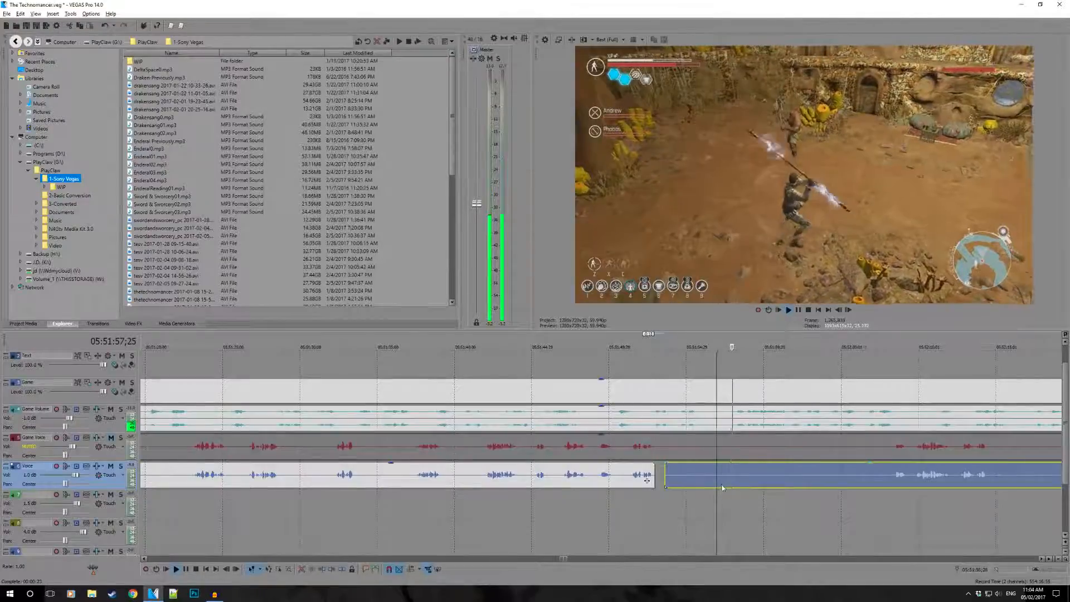
- Inspect the silent stretch of the Voice event around 05:51:56;29 in close-up, starting and stopping playback repeatedly
{"action": "scroll", "coordinate": [708, 496], "scroll_direction": "up", "scroll_amount": 5}
{"action": "scroll", "coordinate": [583, 486], "scroll_direction": "up", "scroll_amount": 8}
{"action": "key", "text": "space"}
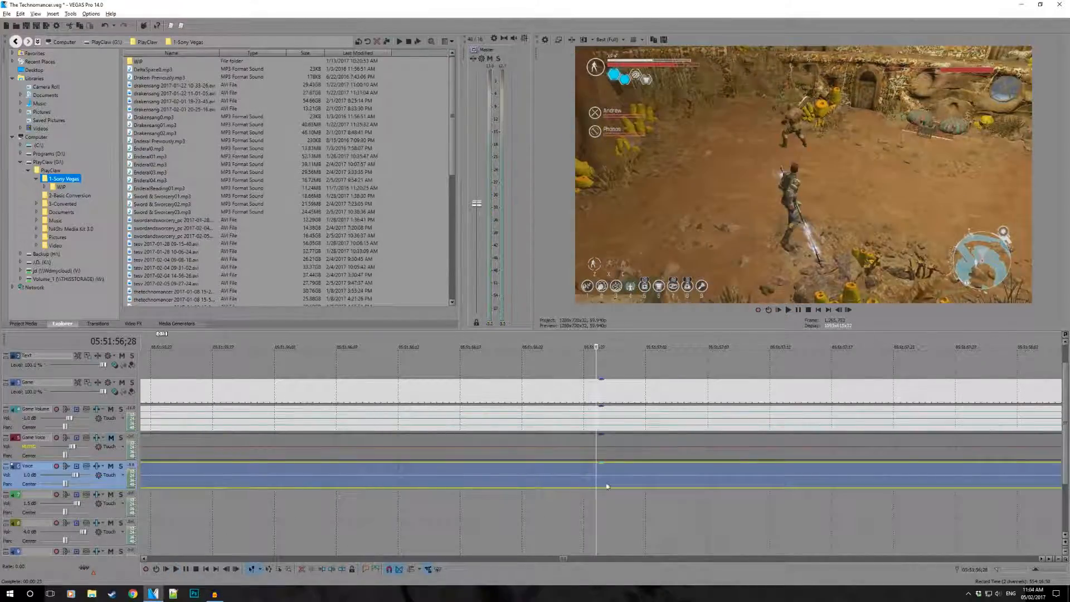
{"action": "key", "text": "space"}
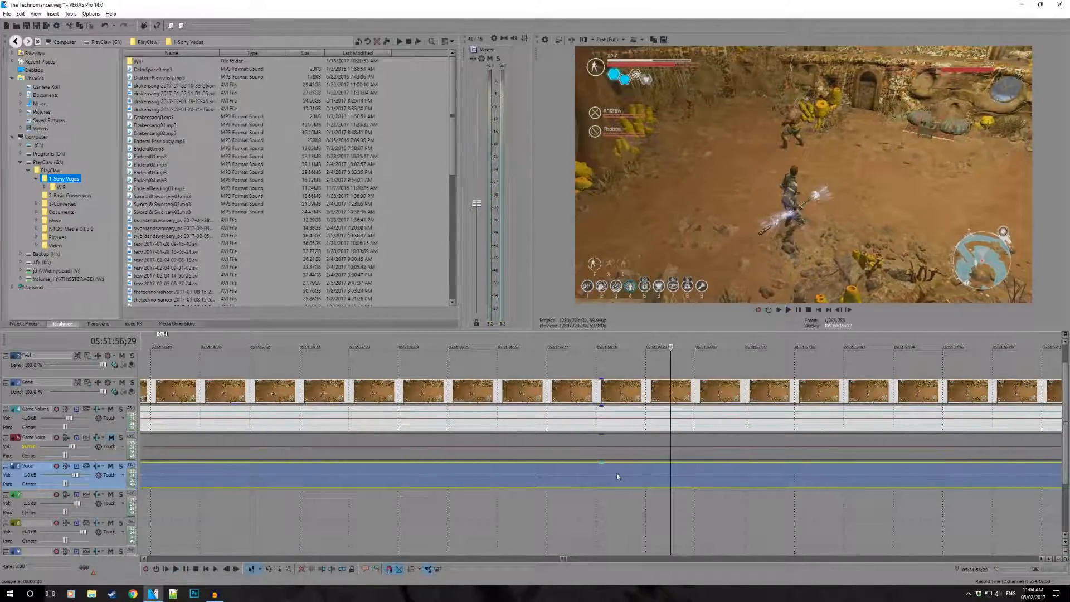
{"action": "key", "text": "space"}
{"action": "scroll", "coordinate": [616, 478], "scroll_direction": "down", "scroll_amount": 4}
{"action": "key", "text": "space"}
{"action": "key", "text": "space"}
{"action": "key", "text": "space"}
{"action": "key", "text": "space"}
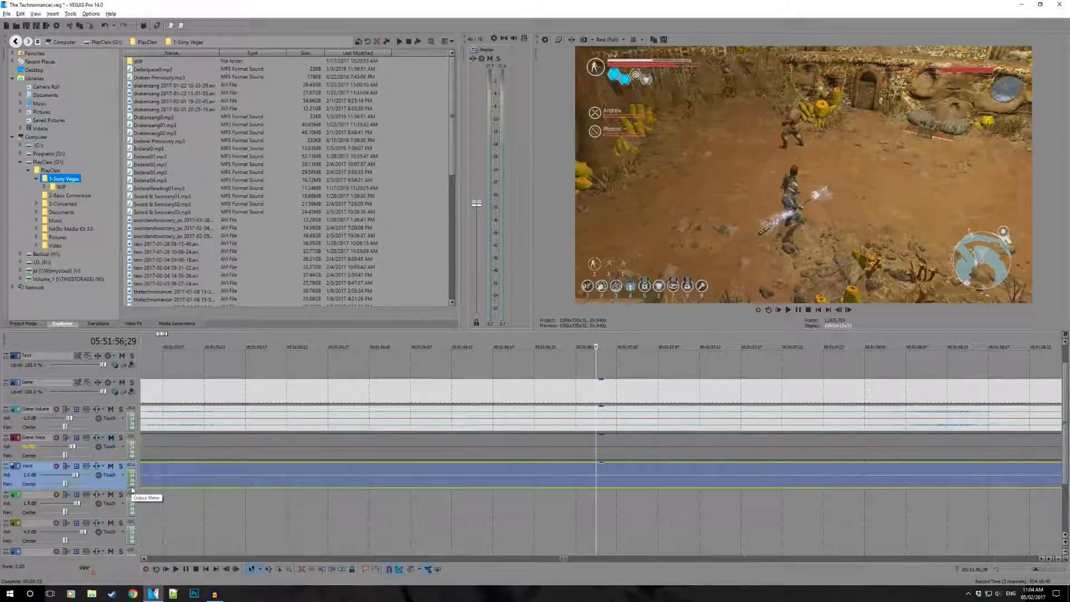
{"action": "key", "text": "space"}
{"action": "key", "text": "space"}
- Trim the start of the later Voice event to just before the next speech at 05:52:08;14
{"action": "scroll", "coordinate": [535, 478], "scroll_direction": "down", "scroll_amount": 5}
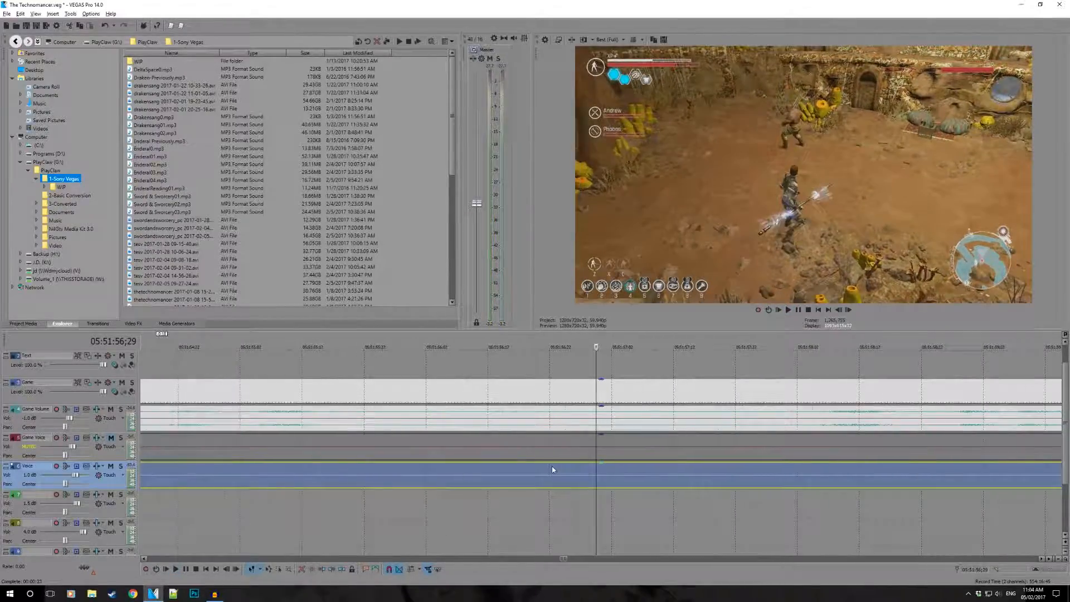
{"action": "left_click_drag", "start_coordinate": [560, 478], "coordinate": [745, 482]}
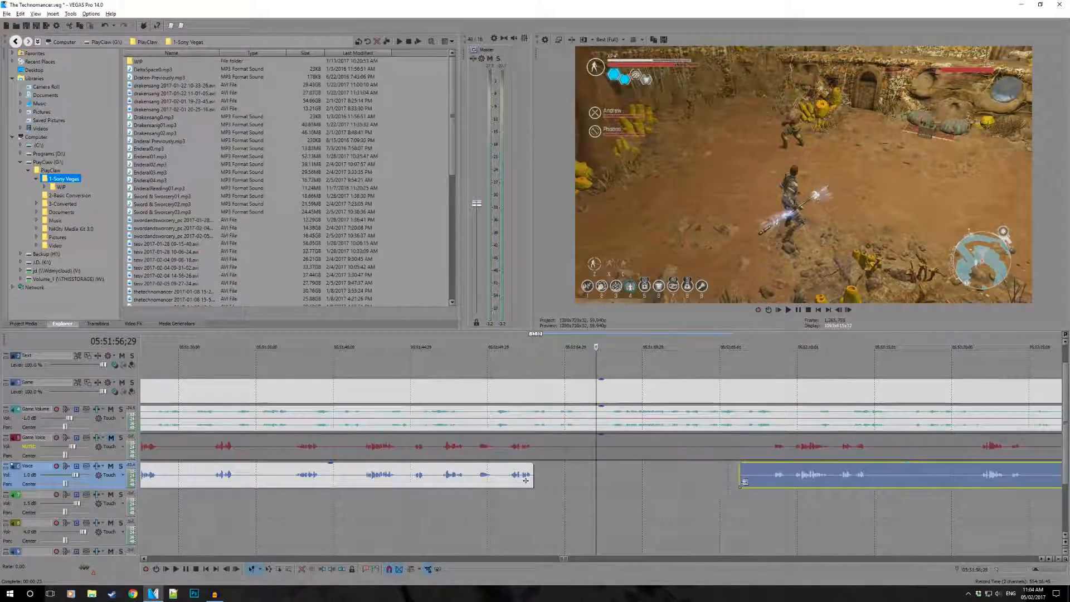
{"action": "left_click", "coordinate": [774, 506]}
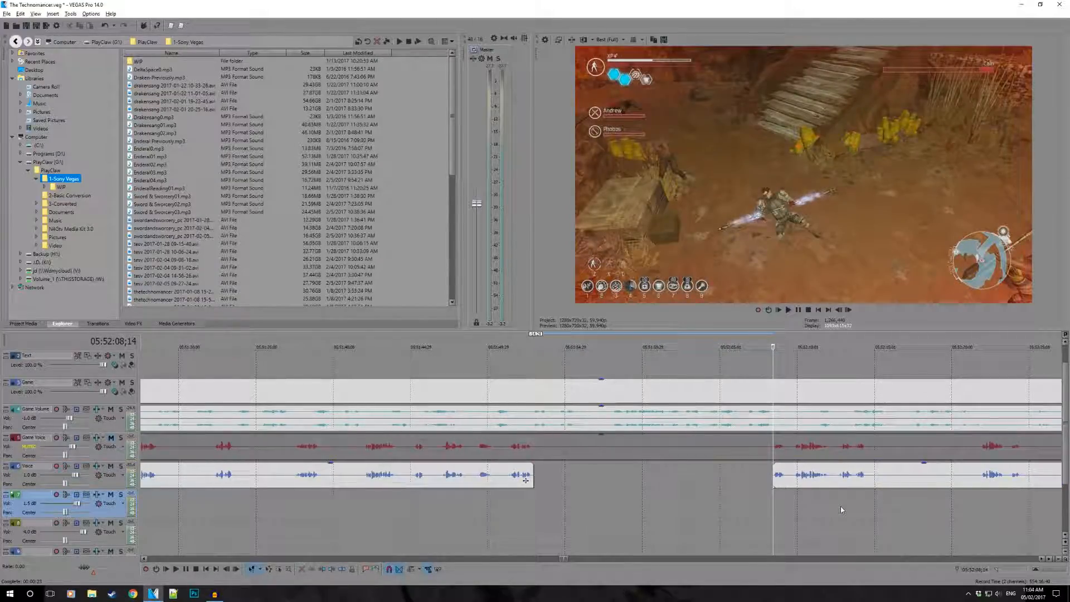
- Split the Voice event at 05:52:14;14 and trim the second part's start to just before the next speech near 05:52:22
{"action": "key", "text": "space"}
{"action": "scroll", "coordinate": [901, 476], "scroll_direction": "up", "scroll_amount": 5}
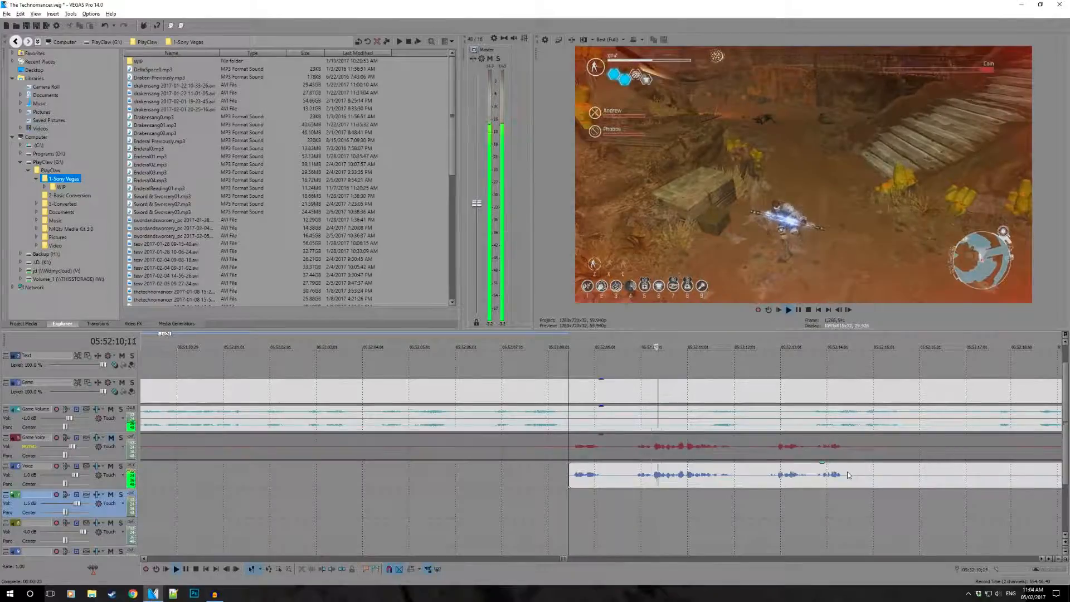
{"action": "left_click", "coordinate": [853, 475]}
{"action": "scroll", "coordinate": [853, 475], "scroll_direction": "down", "scroll_amount": 3}
{"action": "key", "text": "s"}
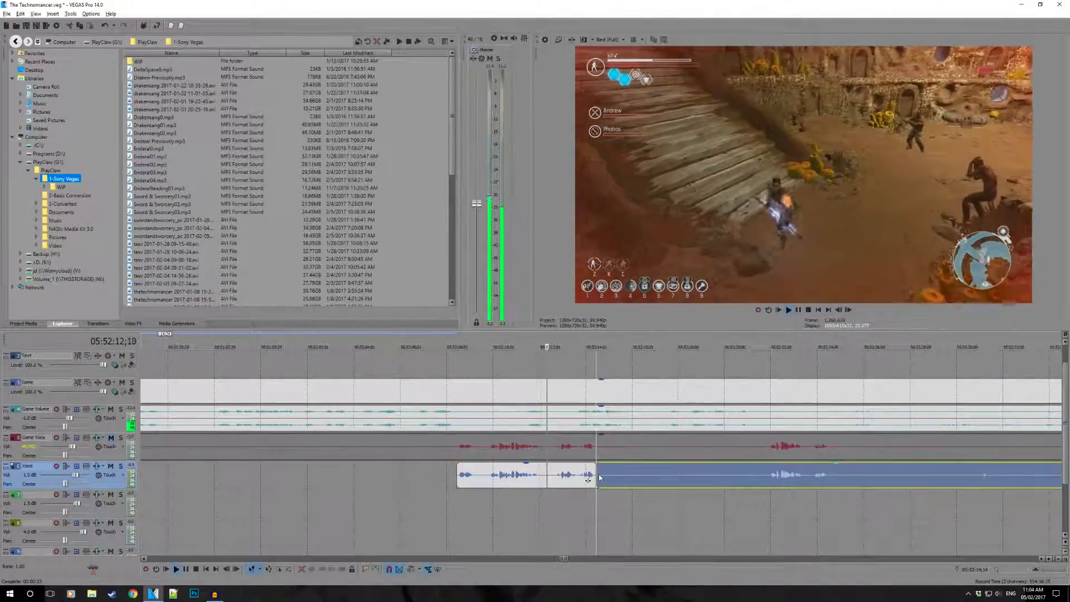
{"action": "key", "text": "space"}
{"action": "left_click_drag", "start_coordinate": [598, 481], "coordinate": [768, 485]}
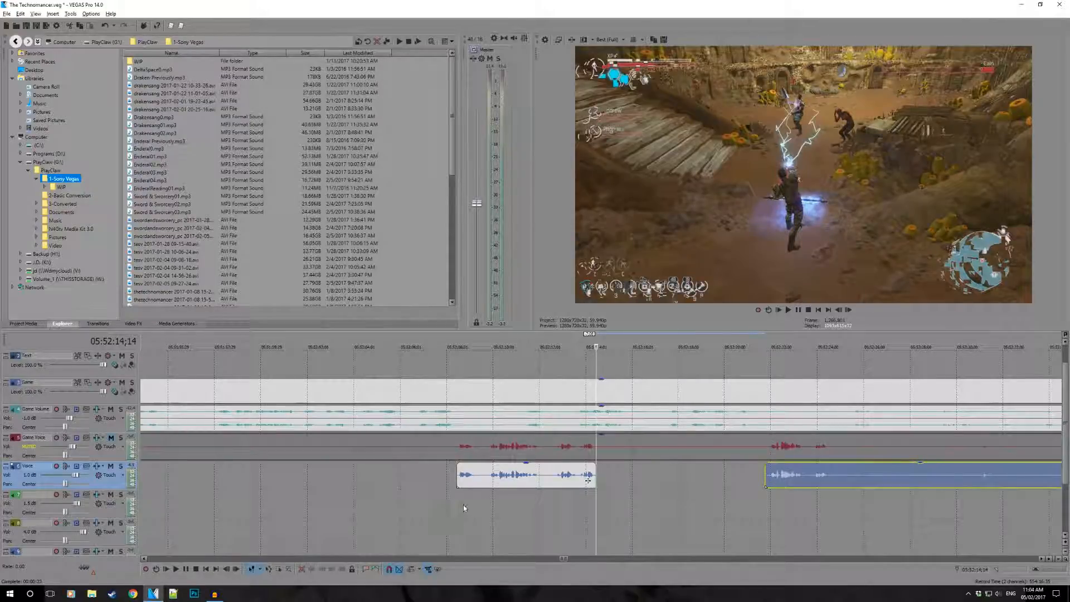
- Play the short Voice event from its start at 05:52:08;14 and stop near 05:52:10
{"action": "left_click", "coordinate": [461, 490]}
{"action": "key", "text": "space"}
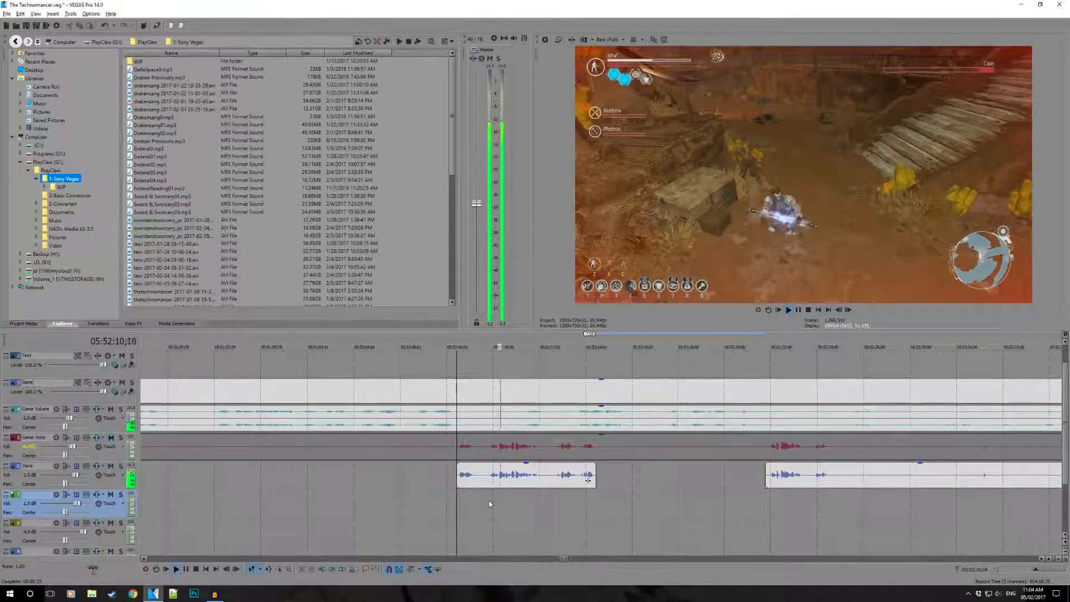
{"action": "key", "text": "space"}
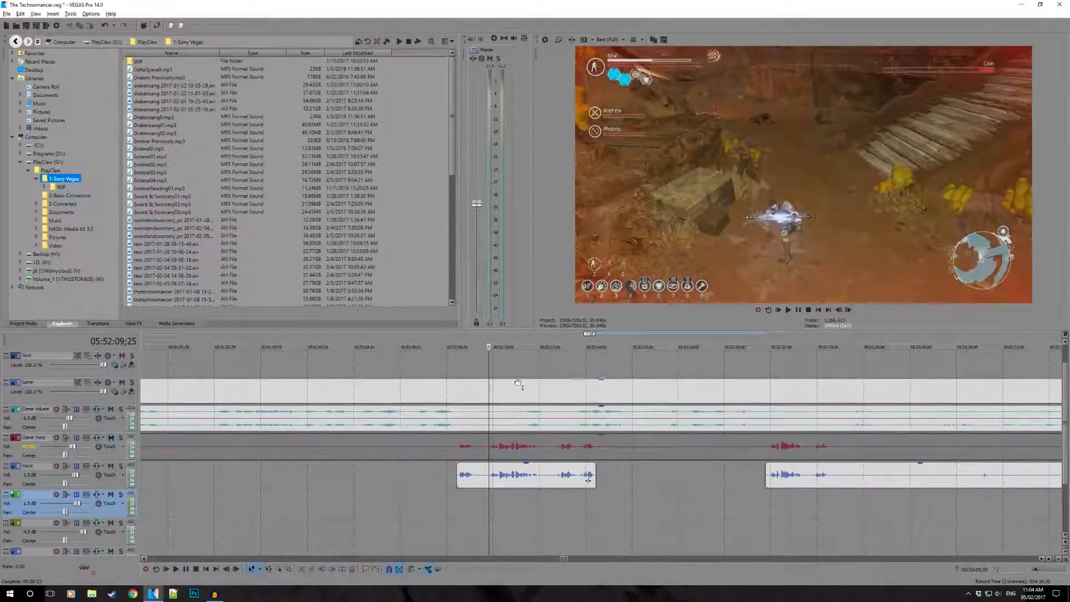
- Insert a text media event on the Text track at 05:52:09;28
{"action": "left_click", "coordinate": [492, 357]}
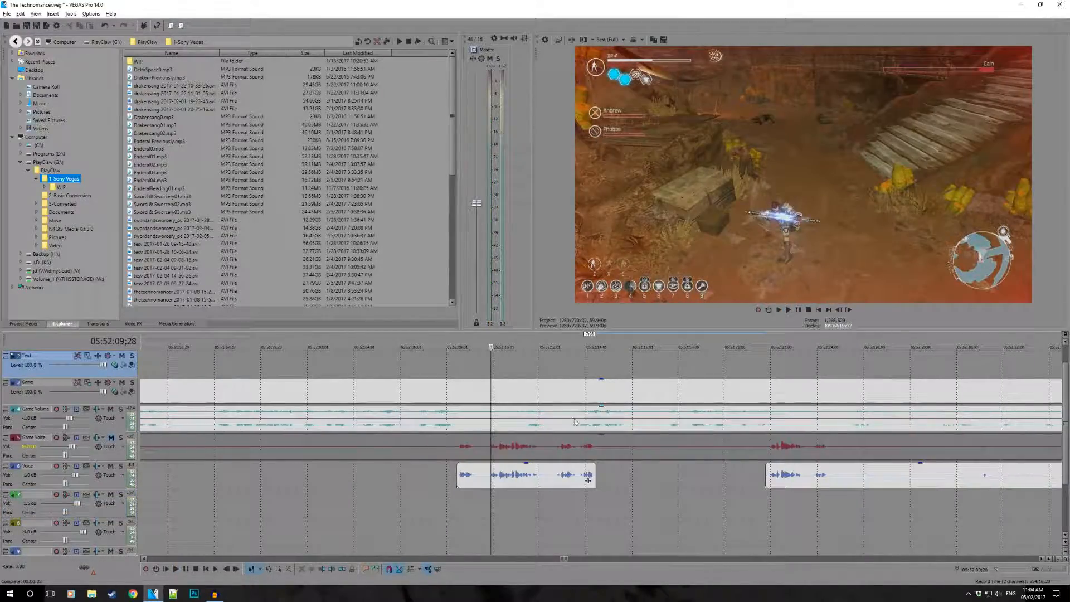
{"action": "scroll", "coordinate": [567, 418], "scroll_direction": "up", "scroll_amount": 1}
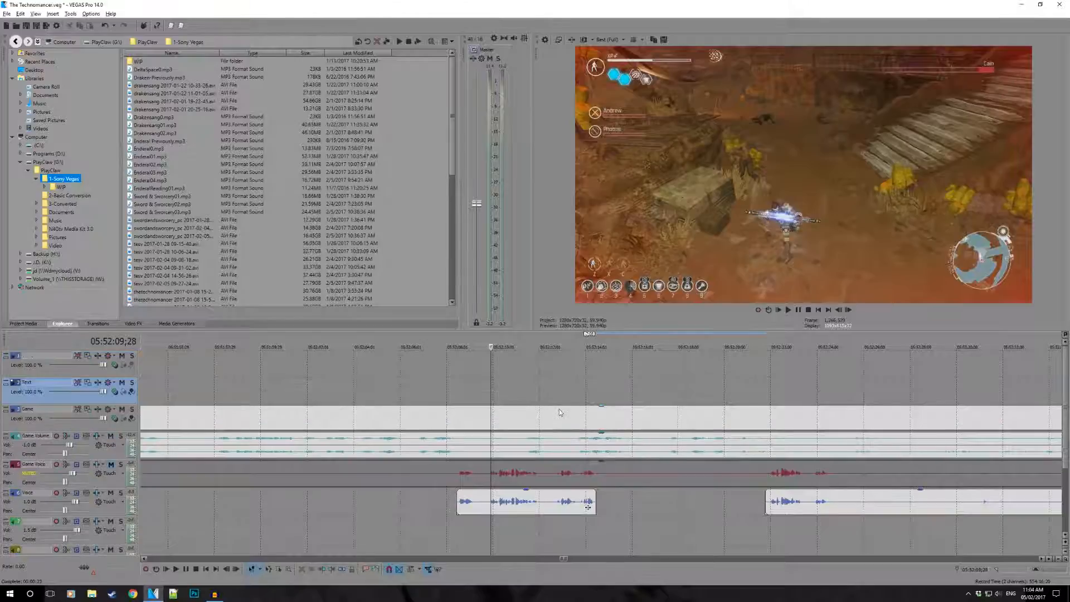
{"action": "right_click", "coordinate": [492, 395]}
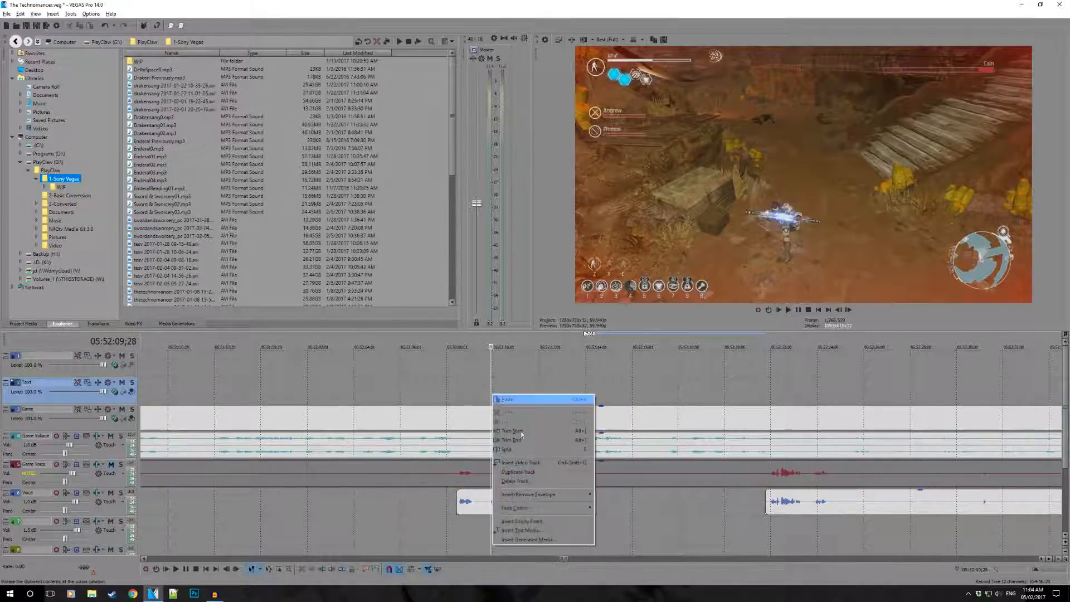
{"action": "left_click", "coordinate": [520, 531]}
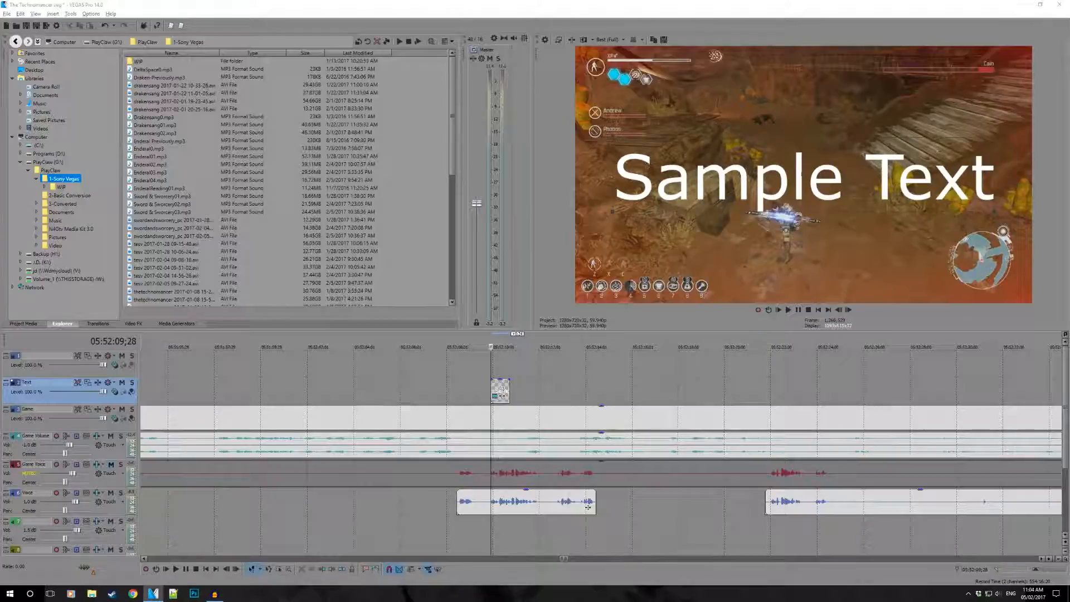
- Close the text generator and remove the sample text event at 05:52:09;28 from the Text track
{"action": "left_click_drag", "start_coordinate": [1069, 83], "coordinate": [769, 124]}
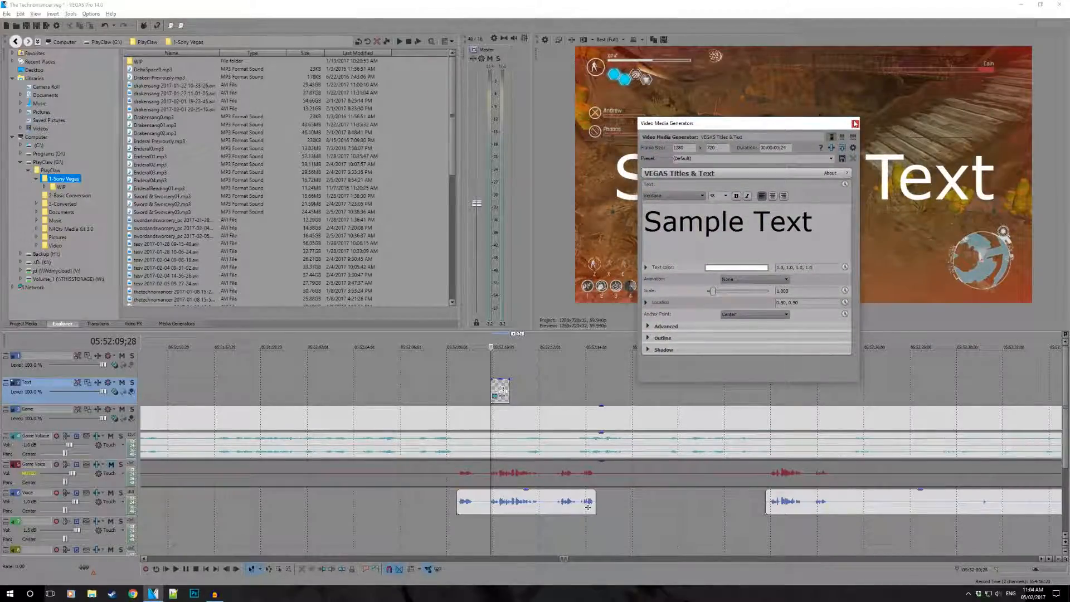
{"action": "left_click", "coordinate": [855, 123]}
{"action": "left_click", "coordinate": [496, 392]}
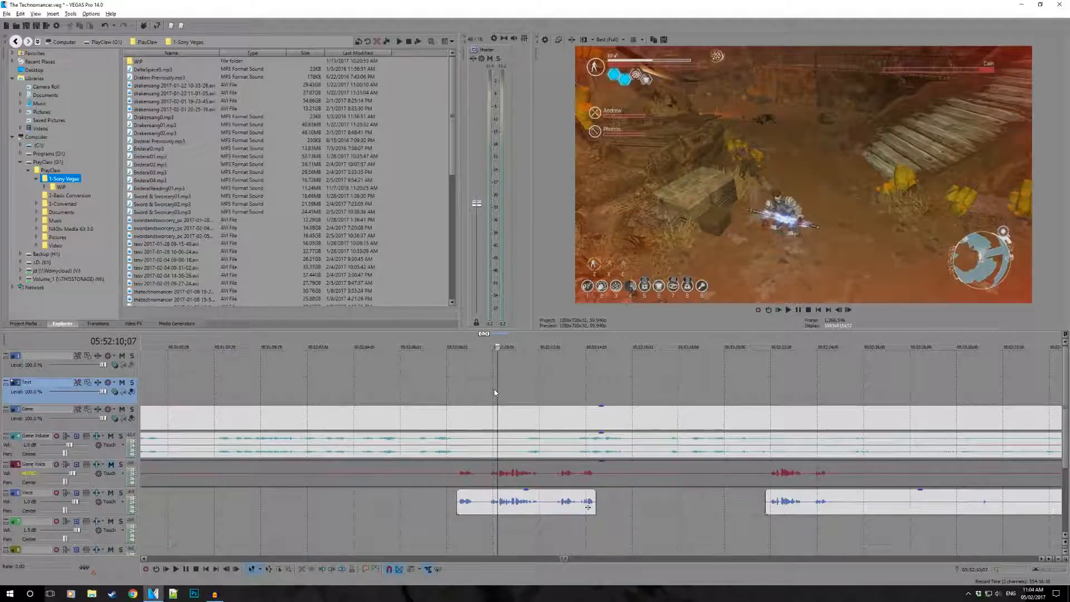
- Insert a text media event on the Text track at 05:52:10;02 and apply the Voice_Text preset
{"action": "right_click", "coordinate": [494, 392]}
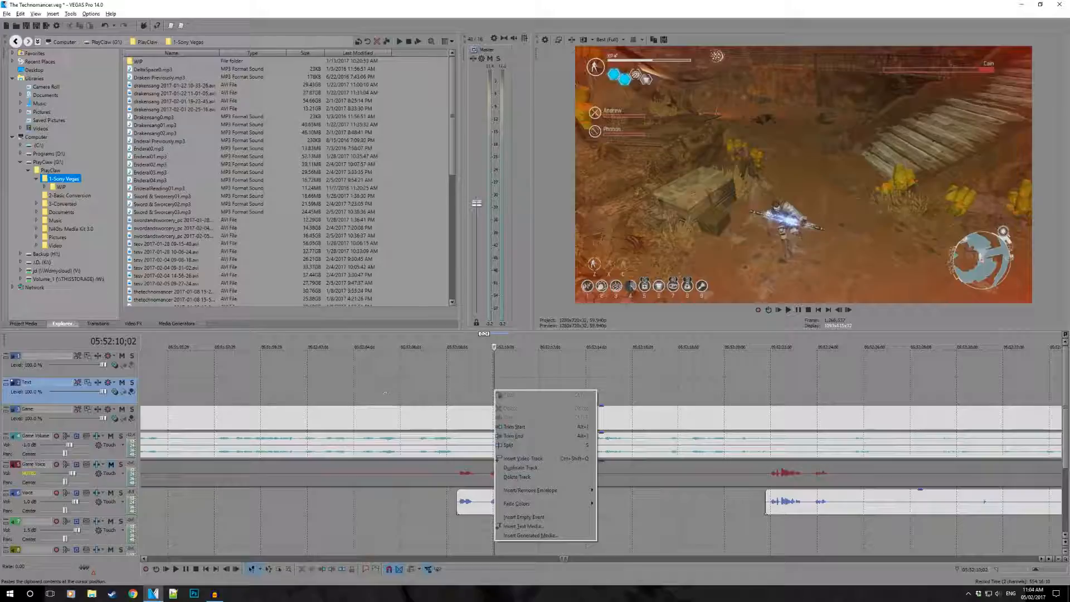
{"action": "left_click", "coordinate": [524, 526]}
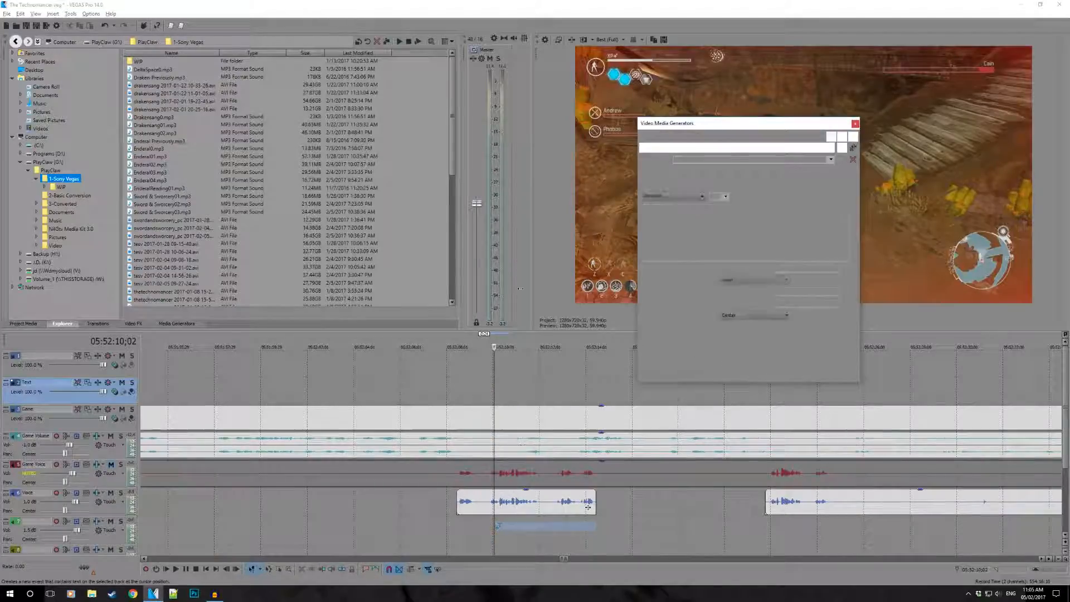
{"action": "left_click", "coordinate": [830, 160]}
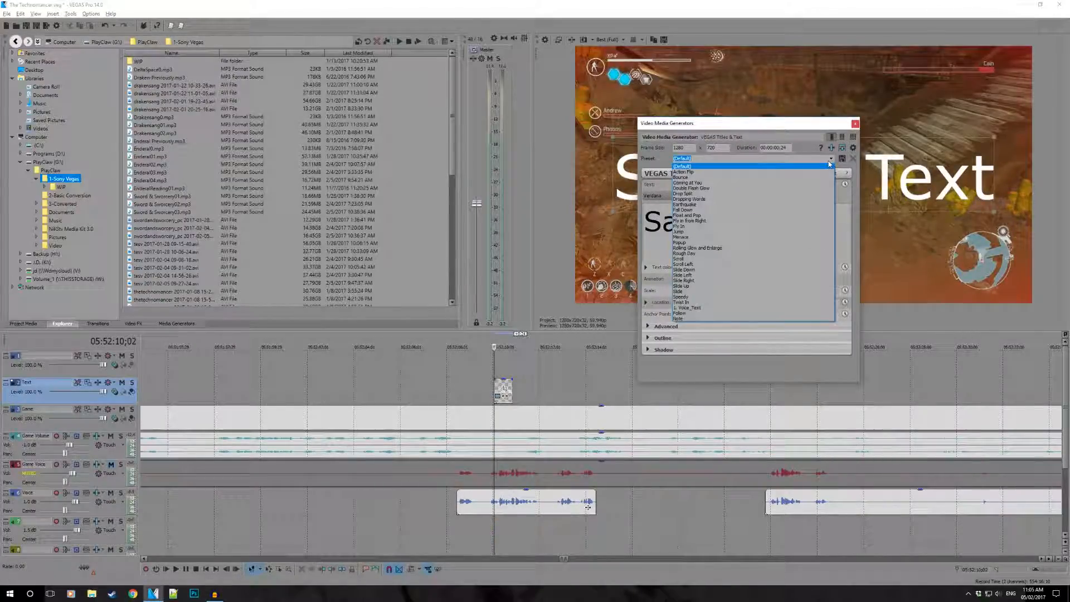
{"action": "left_click", "coordinate": [687, 307]}
{"action": "left_click_drag", "start_coordinate": [751, 132], "coordinate": [898, 340]}
- Replace the caption text "Boss fight" with "It's the hits I don't see that hit me - ThisJester 2017"
{"action": "double_click", "coordinate": [819, 417]}
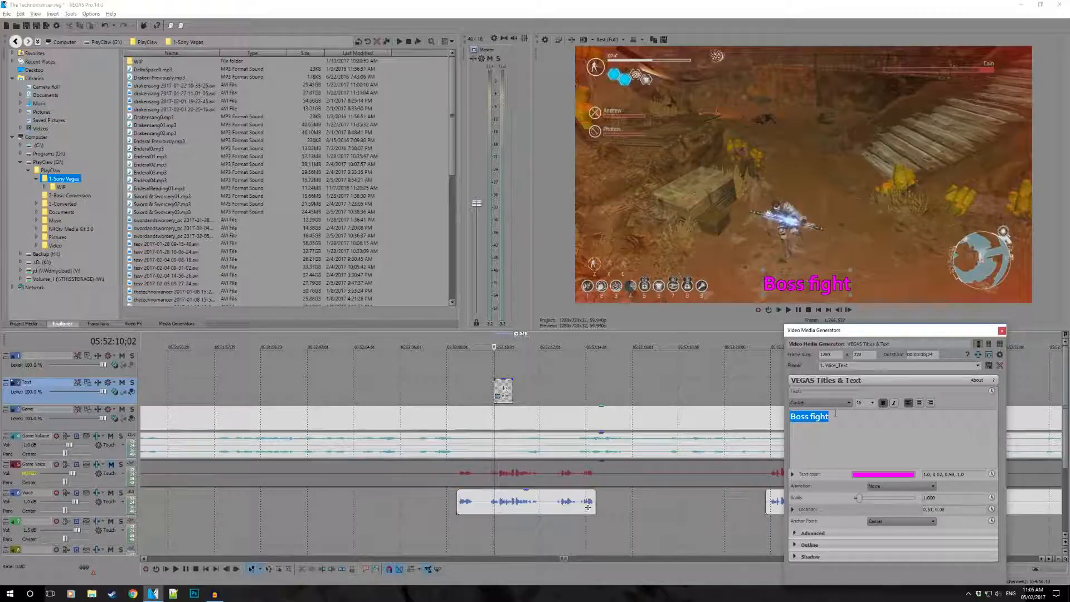
{"action": "mouse_move", "coordinate": [841, 334]}
{"action": "left_mouse_down"}
{"action": "mouse_move", "coordinate": [805, 313]}
{"action": "mouse_move", "coordinate": [809, 295]}
{"action": "mouse_move", "coordinate": [852, 304]}
{"action": "mouse_move", "coordinate": [847, 323]}
{"action": "left_mouse_up"}
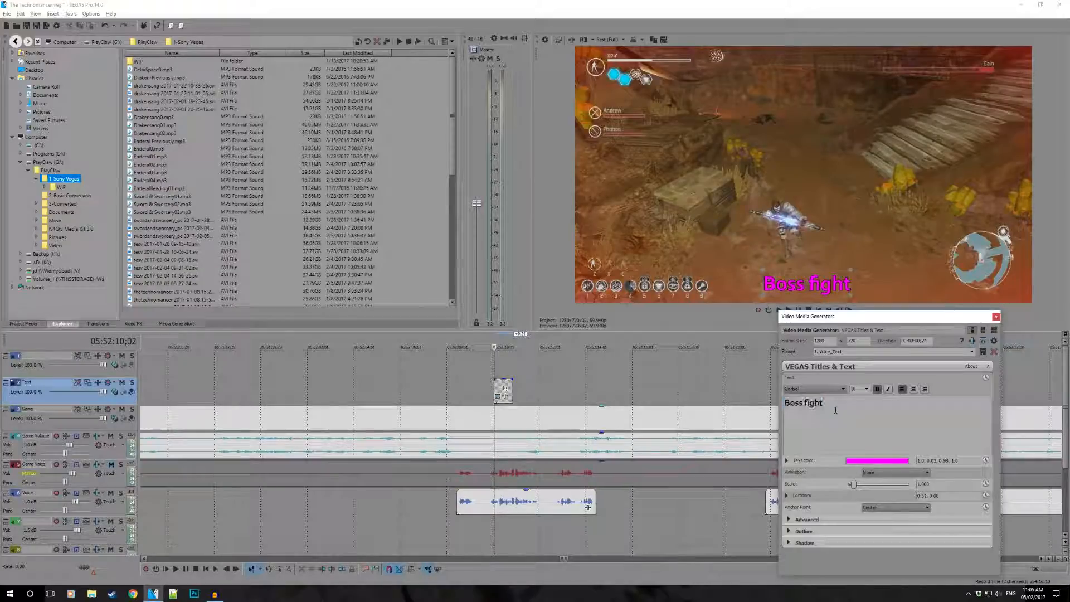
{"action": "type", "text": "It's the hits I don't see that hit me - Thisjh"}
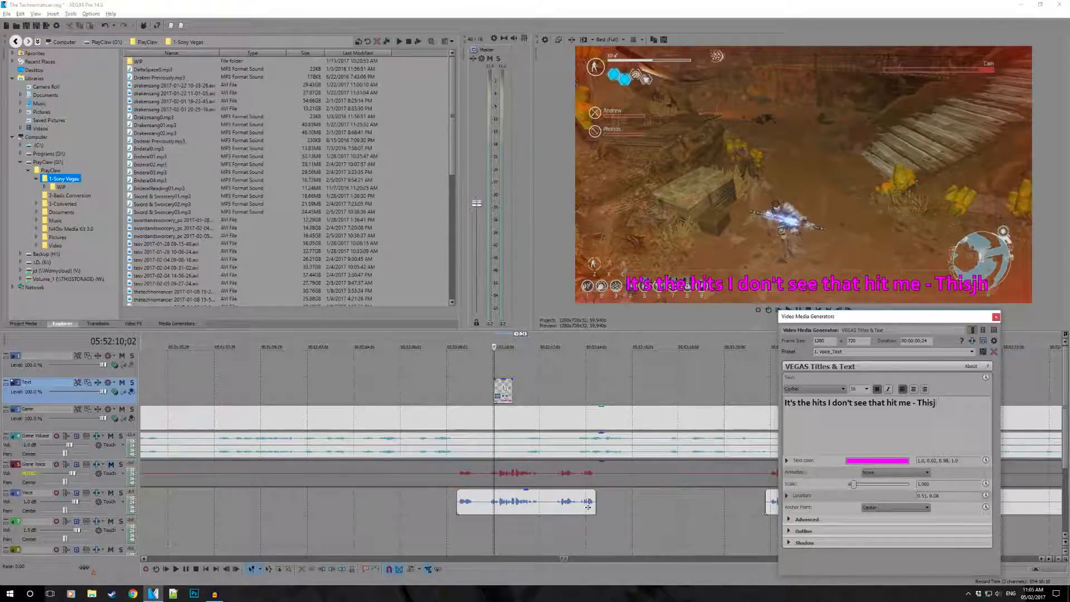
{"action": "key", "text": "BackSpace"}
{"action": "type", "text": "Jester 2017"}
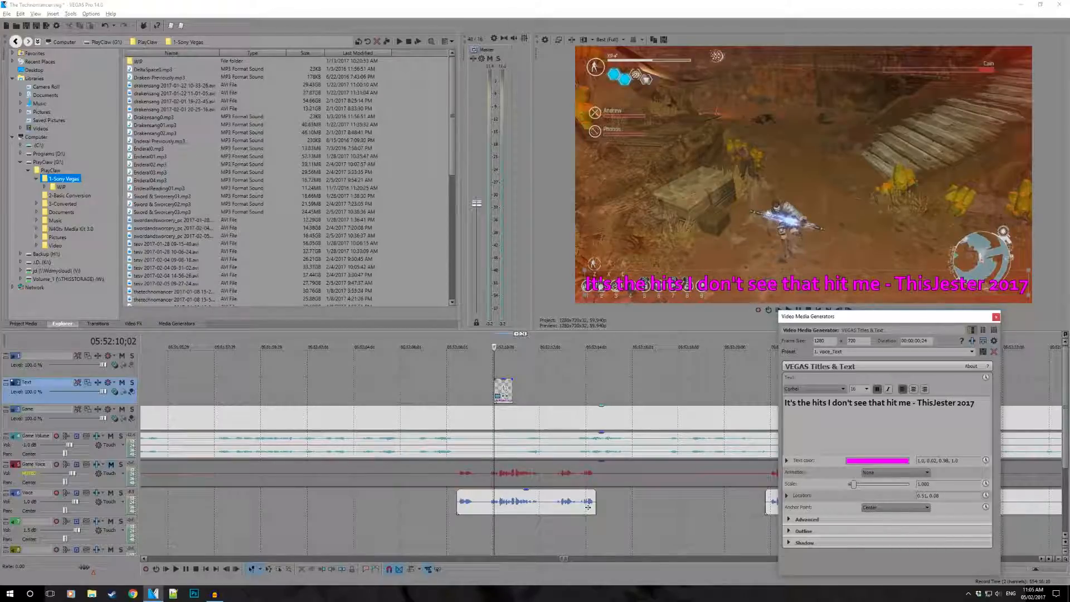
- Set the font size of the whole caption to 12 and centre-align it
{"action": "left_click_drag", "start_coordinate": [978, 408], "coordinate": [756, 409]}
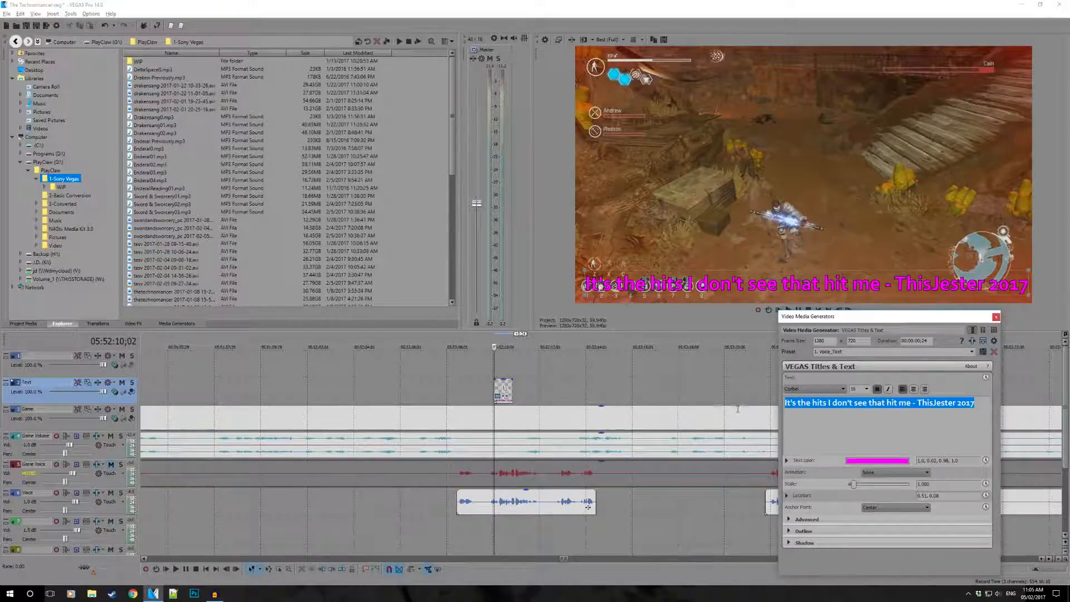
{"action": "left_click", "coordinate": [866, 389]}
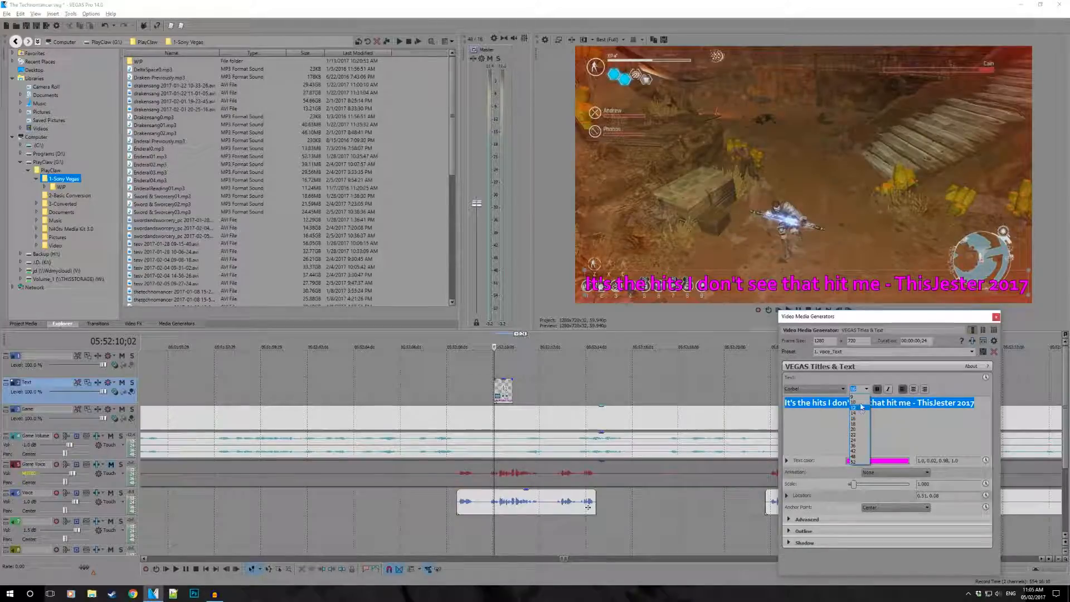
{"action": "left_click", "coordinate": [861, 407]}
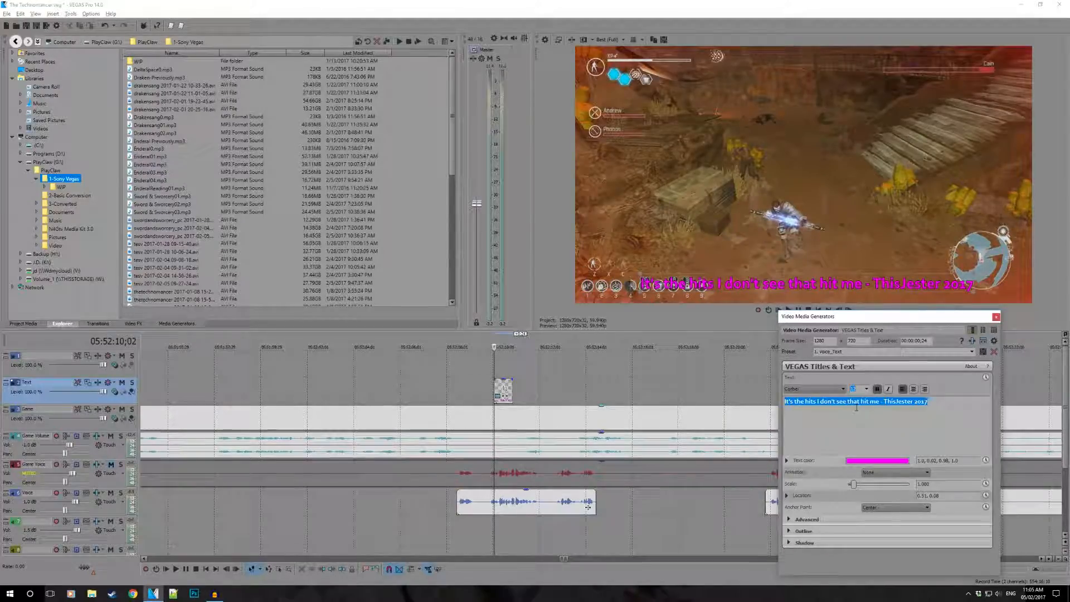
{"action": "left_click", "coordinate": [859, 404]}
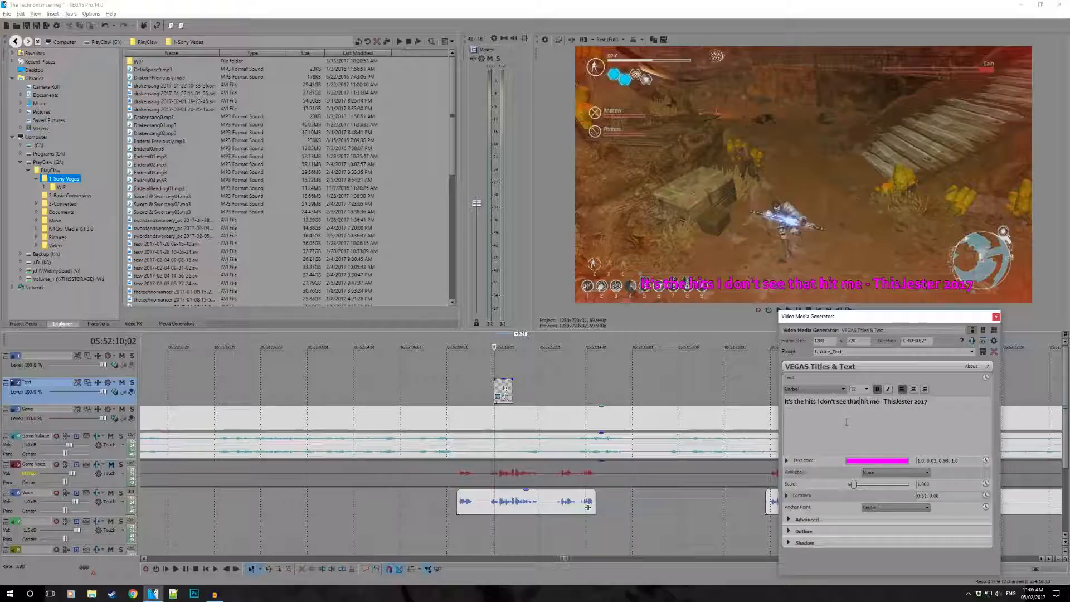
{"action": "left_click_drag", "start_coordinate": [936, 402], "coordinate": [787, 403]}
{"action": "left_click", "coordinate": [914, 389]}
- Try breaking the caption into two lines before "hit me", and rejoin it into a single line
{"action": "left_click", "coordinate": [884, 411]}
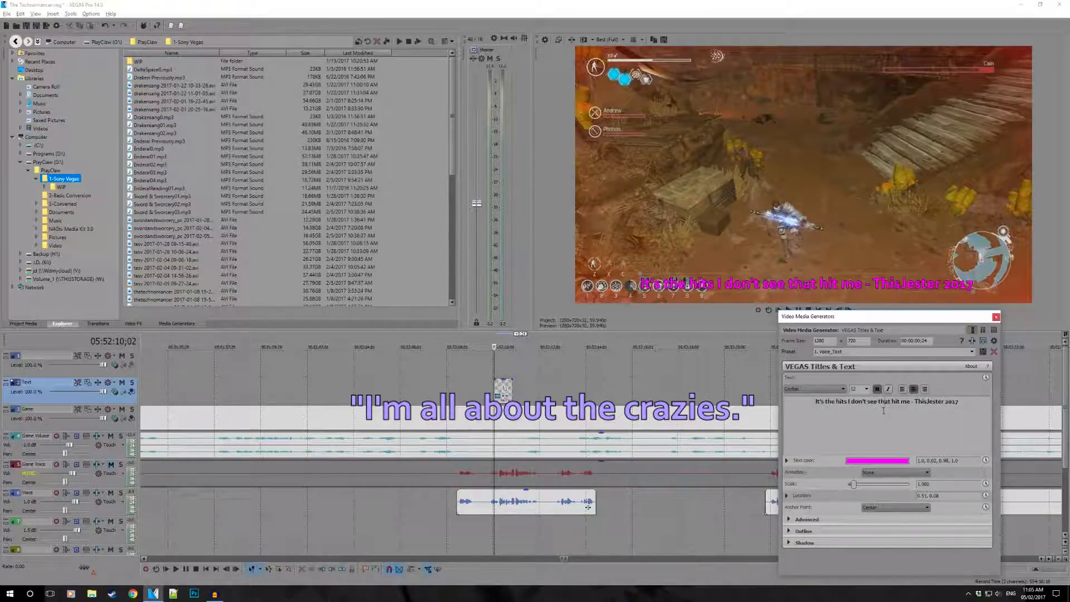
{"action": "key", "text": "Delete"}
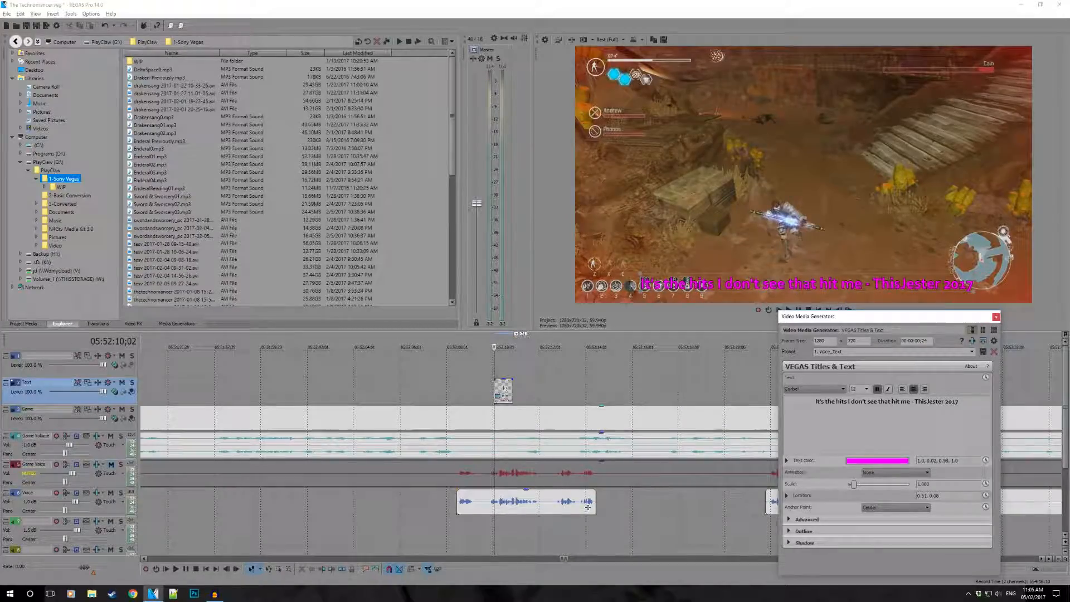
{"action": "key", "text": "Return"}
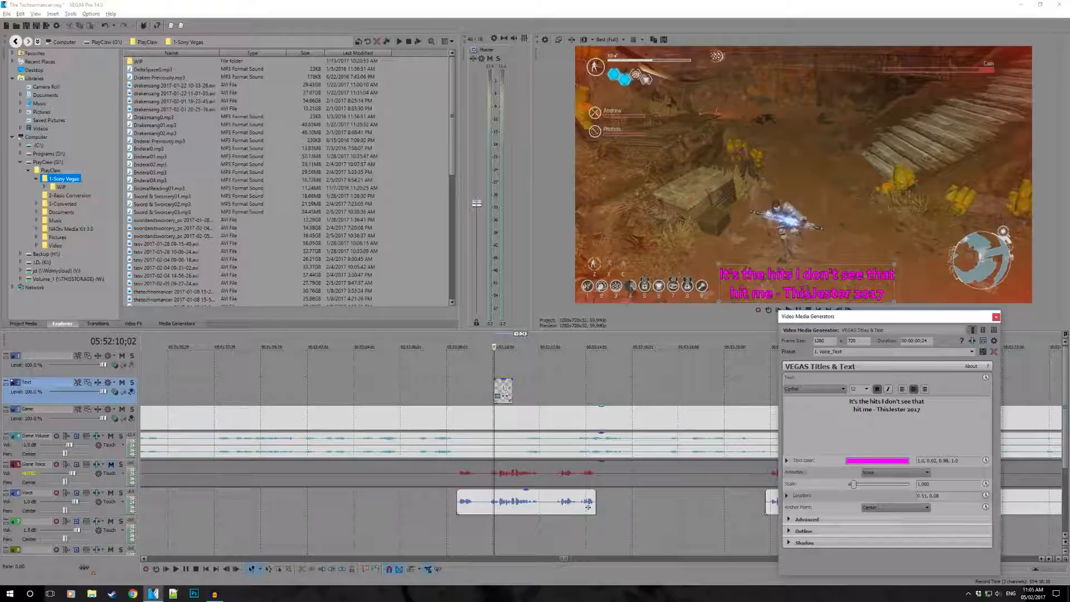
{"action": "key", "text": "ctrl+z"}
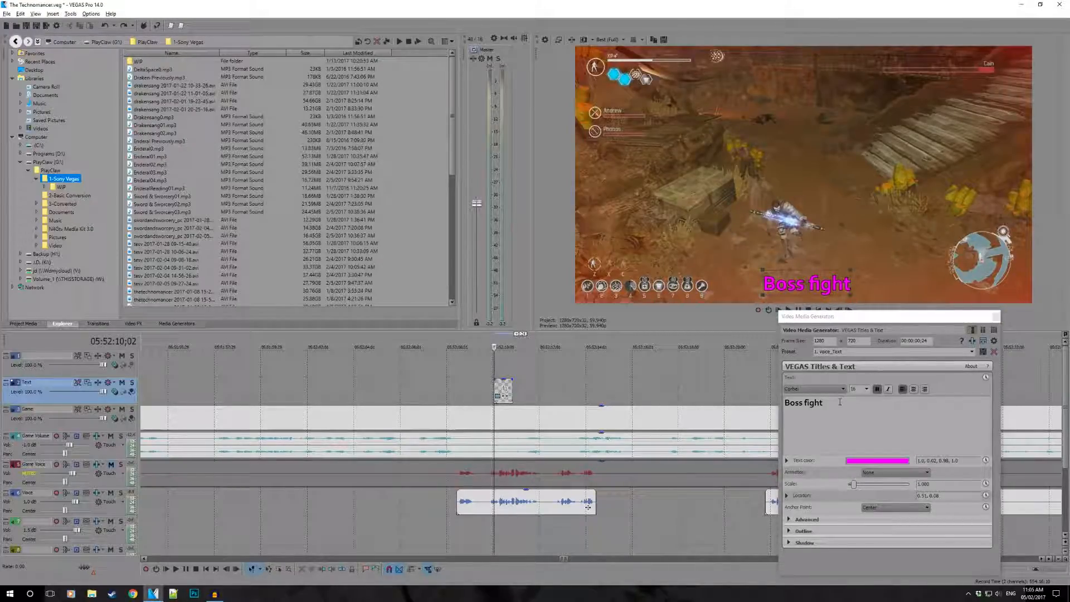
{"action": "left_click", "coordinate": [121, 26]}
{"action": "left_click", "coordinate": [853, 411]}
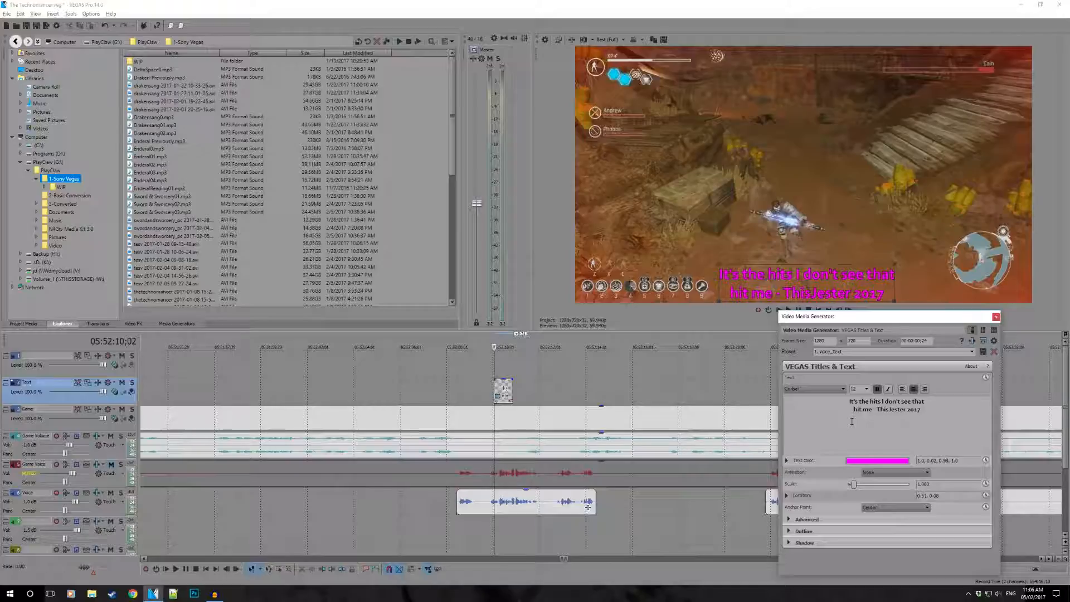
{"action": "key", "text": "BackSpace"}
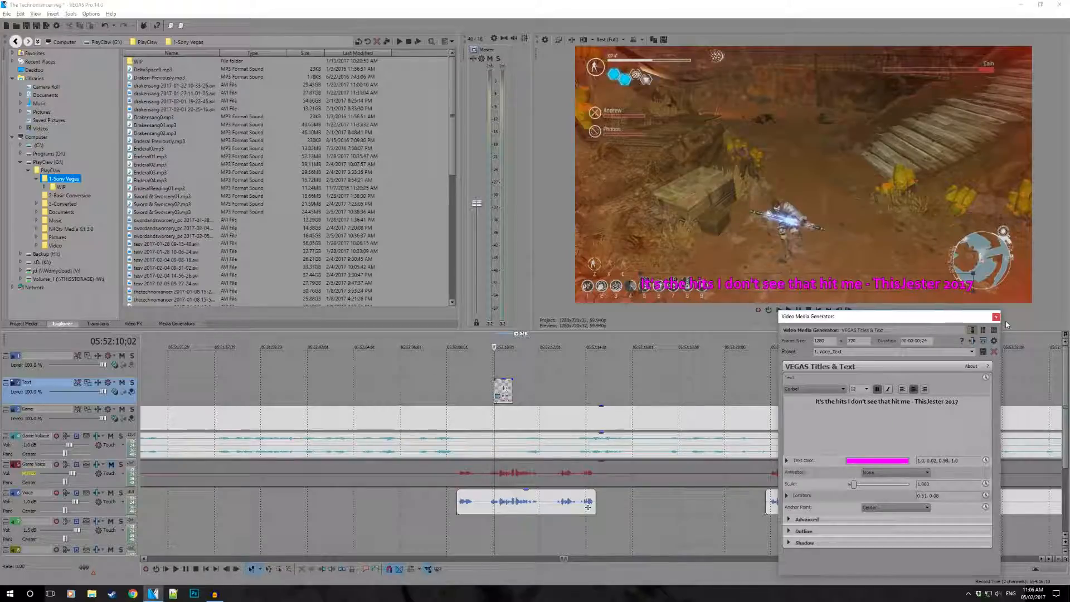
- Move the caption slightly higher in the preview, to location about 0.49, 0.16, and close the text generator
{"action": "mouse_move", "coordinate": [823, 278]}
{"action": "left_mouse_down"}
{"action": "mouse_move", "coordinate": [814, 159]}
{"action": "mouse_move", "coordinate": [813, 266]}
{"action": "left_mouse_up"}
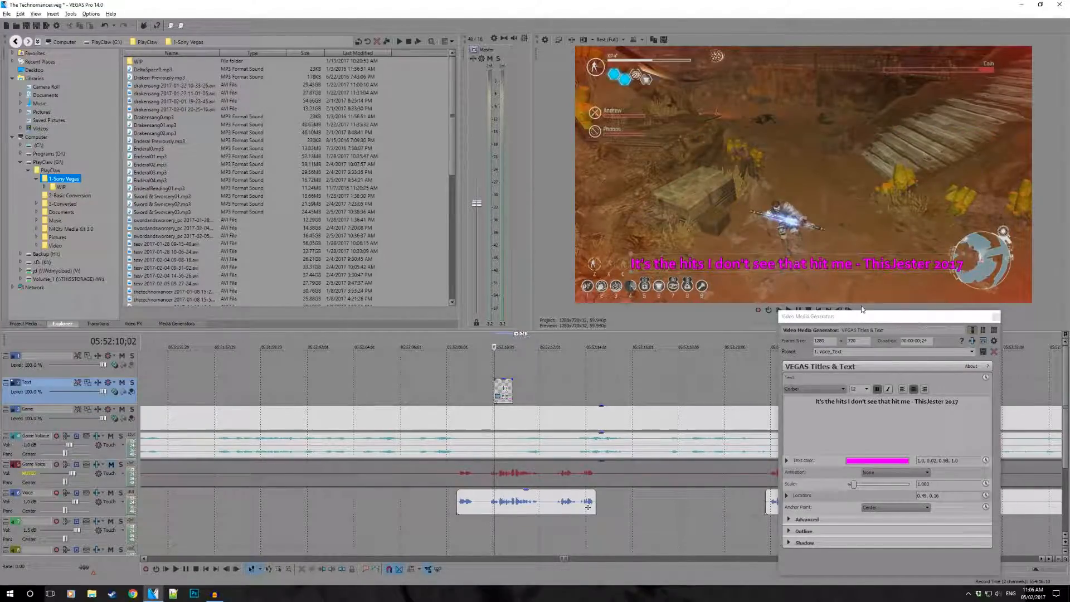
{"action": "left_click", "coordinate": [996, 317]}
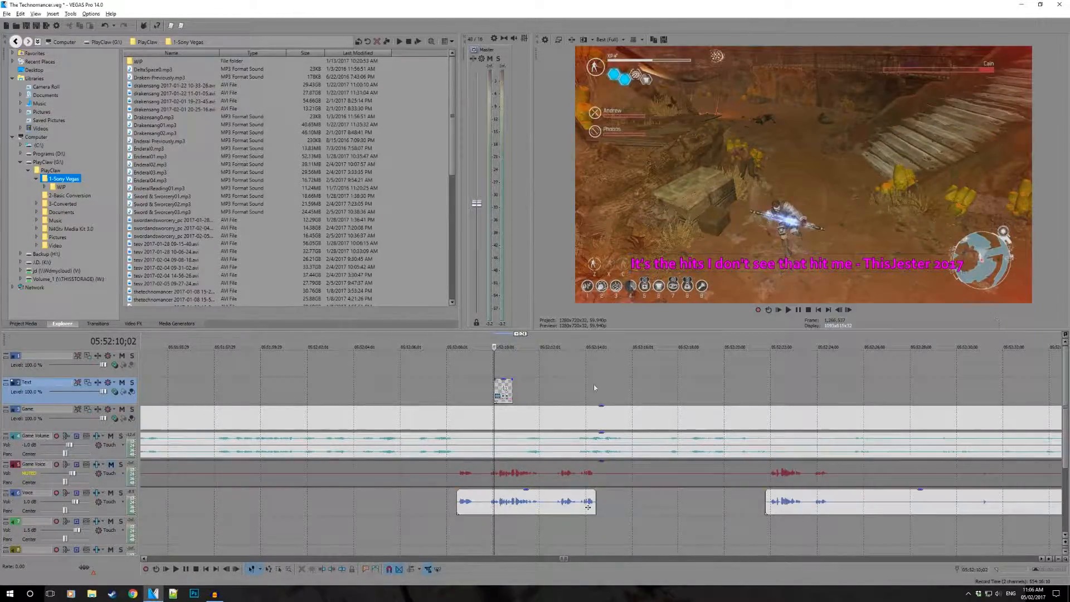
- Play the section around the caption event to check its timing against the spoken line
{"action": "left_click", "coordinate": [470, 392]}
{"action": "scroll", "coordinate": [558, 432], "scroll_direction": "up", "scroll_amount": 3}
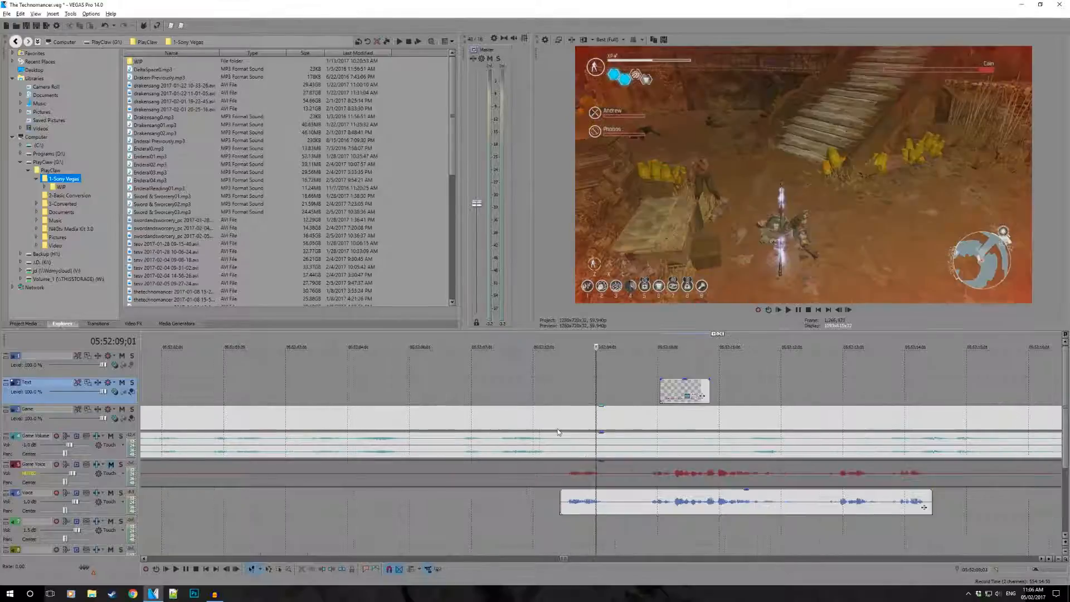
{"action": "scroll", "coordinate": [647, 390], "scroll_direction": "up", "scroll_amount": 3}
{"action": "left_click", "coordinate": [645, 391]}
{"action": "key", "text": "space"}
{"action": "scroll", "coordinate": [657, 419], "scroll_direction": "down", "scroll_amount": 2}
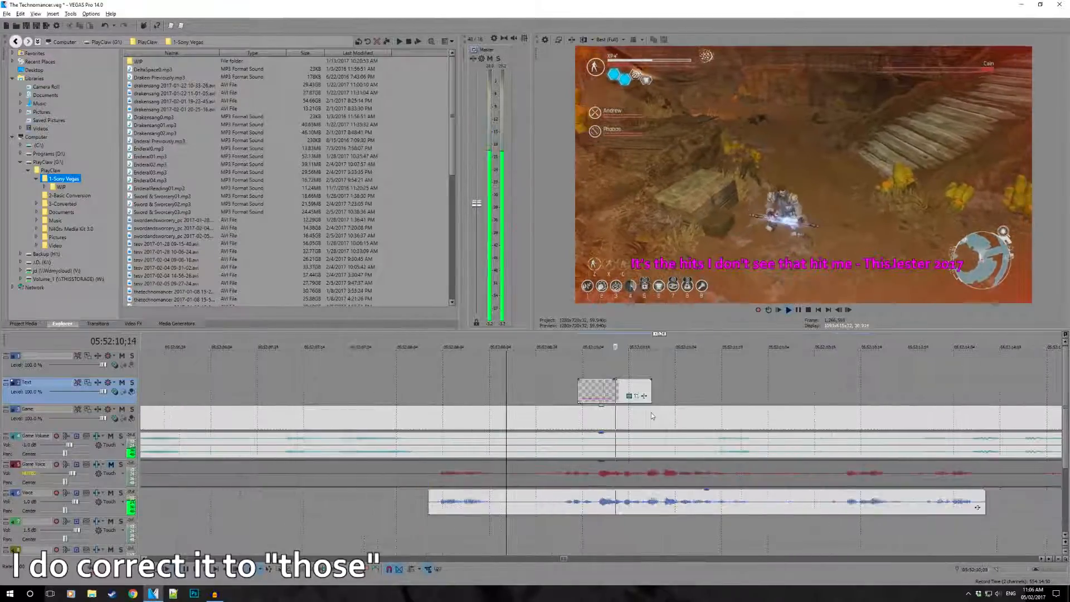
{"action": "scroll", "coordinate": [651, 412], "scroll_direction": "up", "scroll_amount": 4}
{"action": "key", "text": "space"}
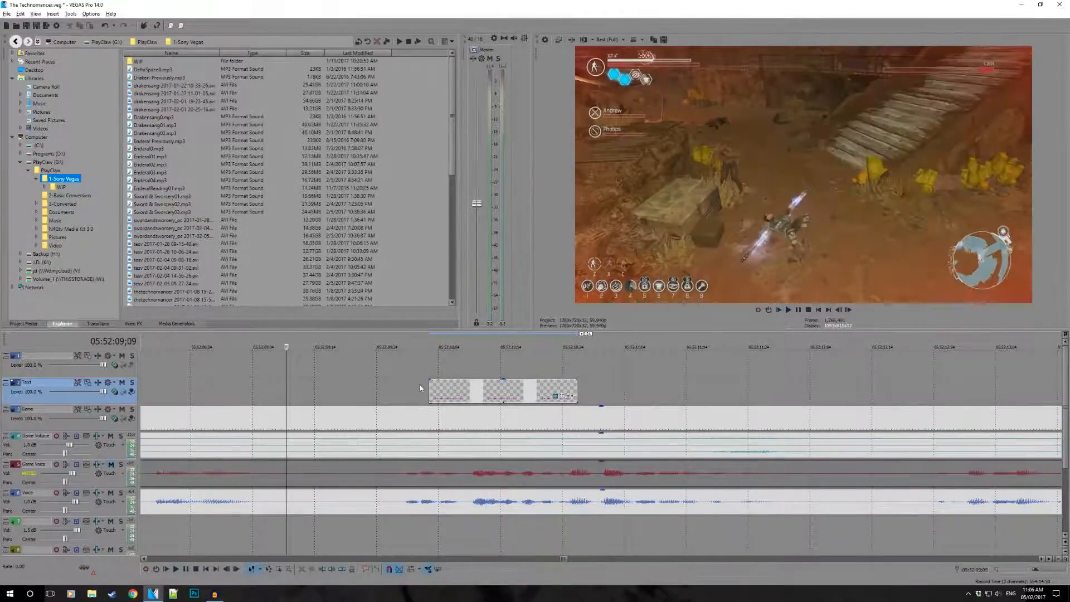
{"action": "left_click", "coordinate": [401, 390]}
{"action": "key", "text": "space"}
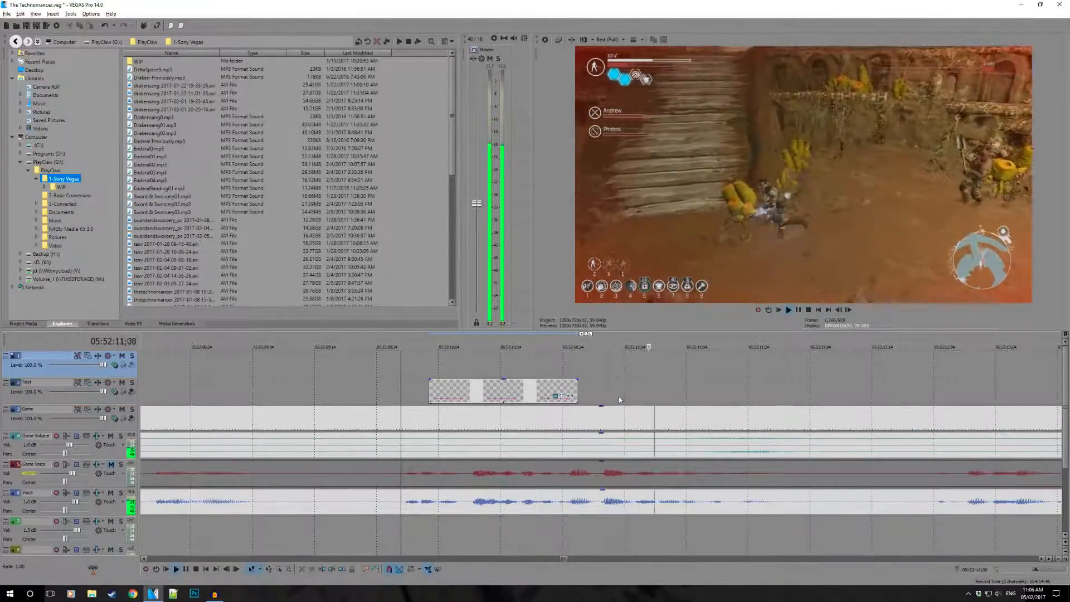
{"action": "key", "text": "space"}
- Move the caption event later to start at about 05:52:10;09 and extend its end to about 05:52:12;06
{"action": "left_click_drag", "start_coordinate": [477, 388], "coordinate": [519, 389]}
{"action": "key", "text": "space"}
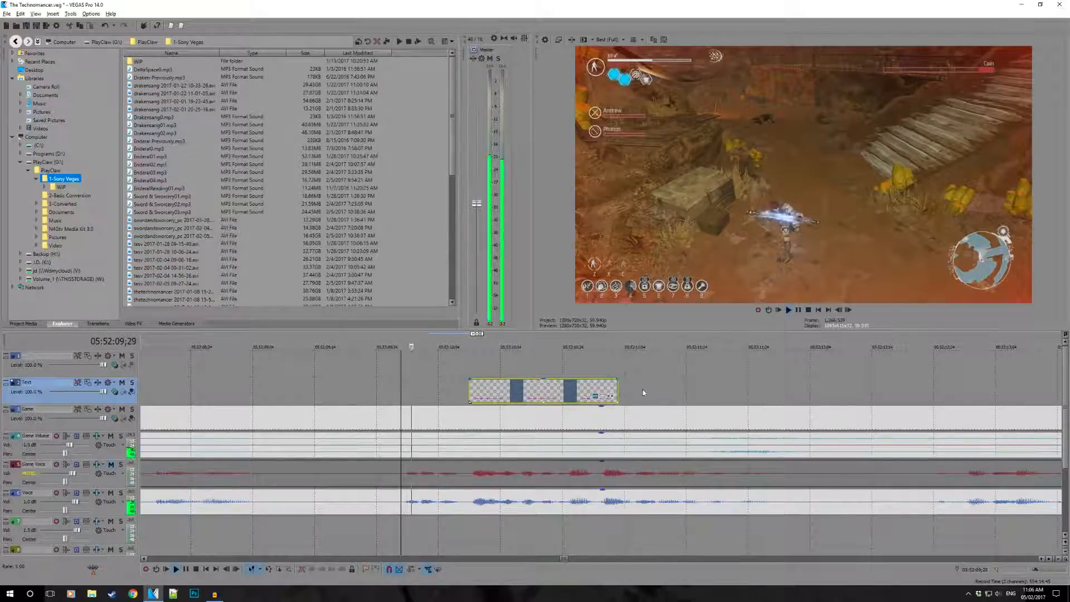
{"action": "key", "text": "space"}
{"action": "left_click_drag", "start_coordinate": [618, 393], "coordinate": [822, 397]}
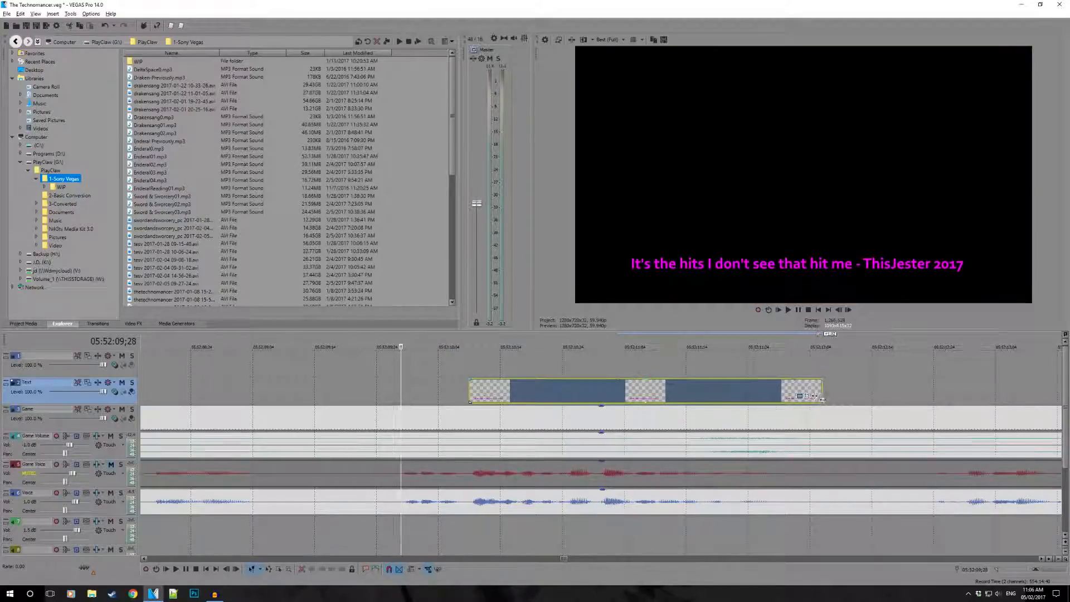
- Play the caption section again, and trim the caption event's start slightly later
{"action": "key", "text": "space"}
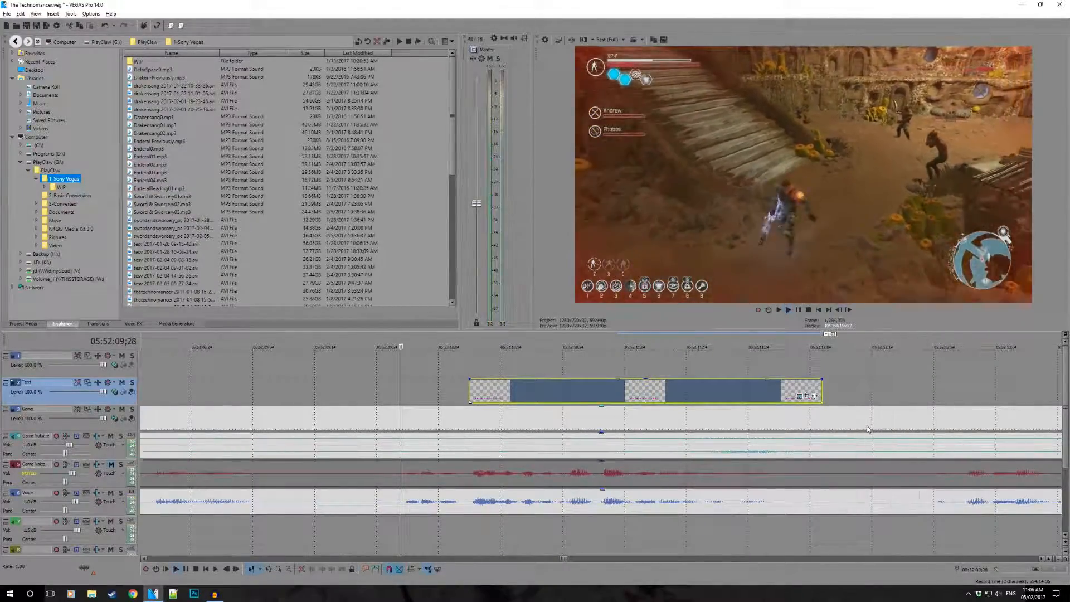
{"action": "key", "text": "space"}
{"action": "left_click_drag", "start_coordinate": [469, 391], "coordinate": [473, 392]}
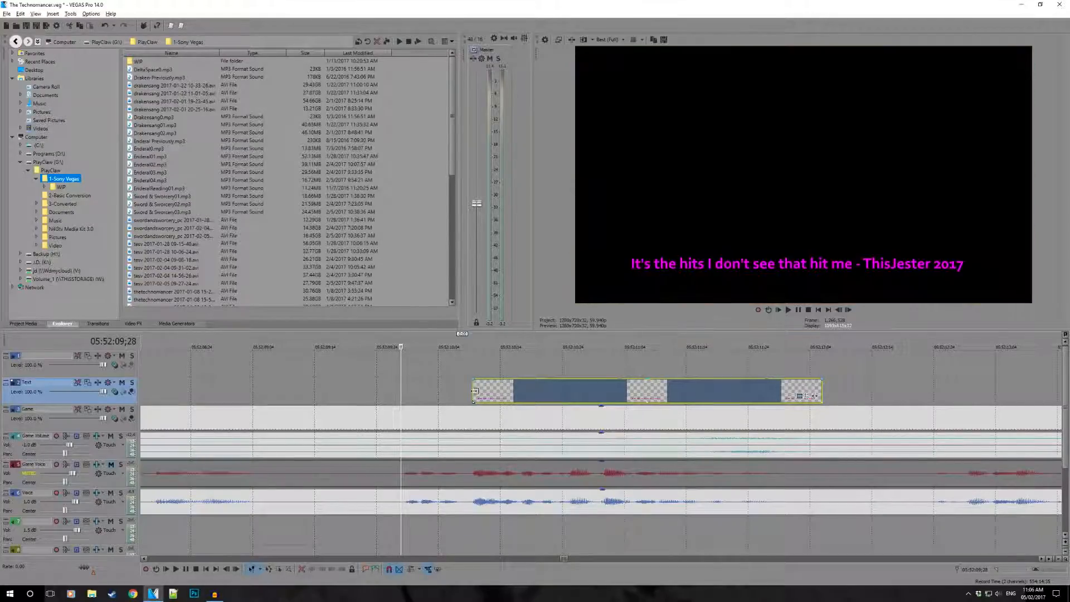
{"action": "left_click", "coordinate": [454, 379]}
{"action": "left_click", "coordinate": [520, 400]}
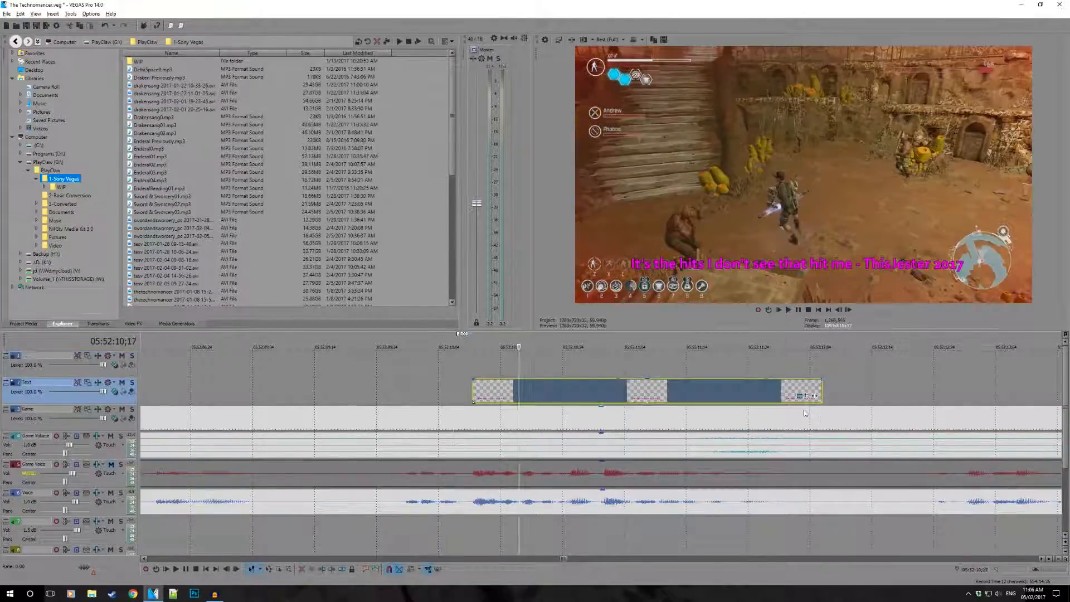
- Reopen the caption's text settings and enclose the sentence "It's the hits I don't see that hit me" in quotation marks
{"action": "left_click", "coordinate": [800, 396]}
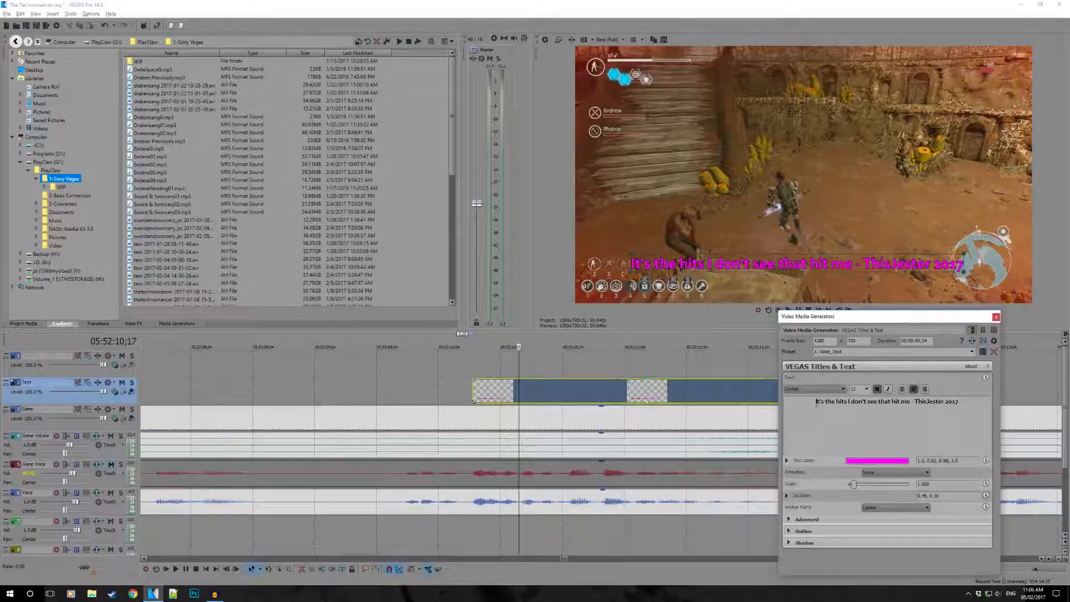
{"action": "type", "text": "\""}
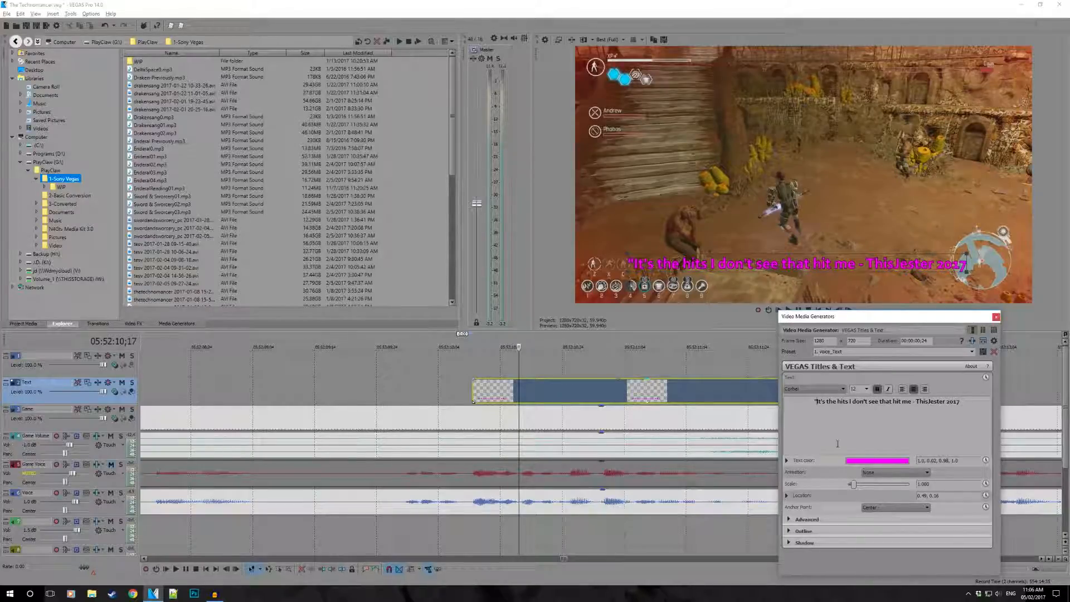
{"action": "type", "text": "\""}
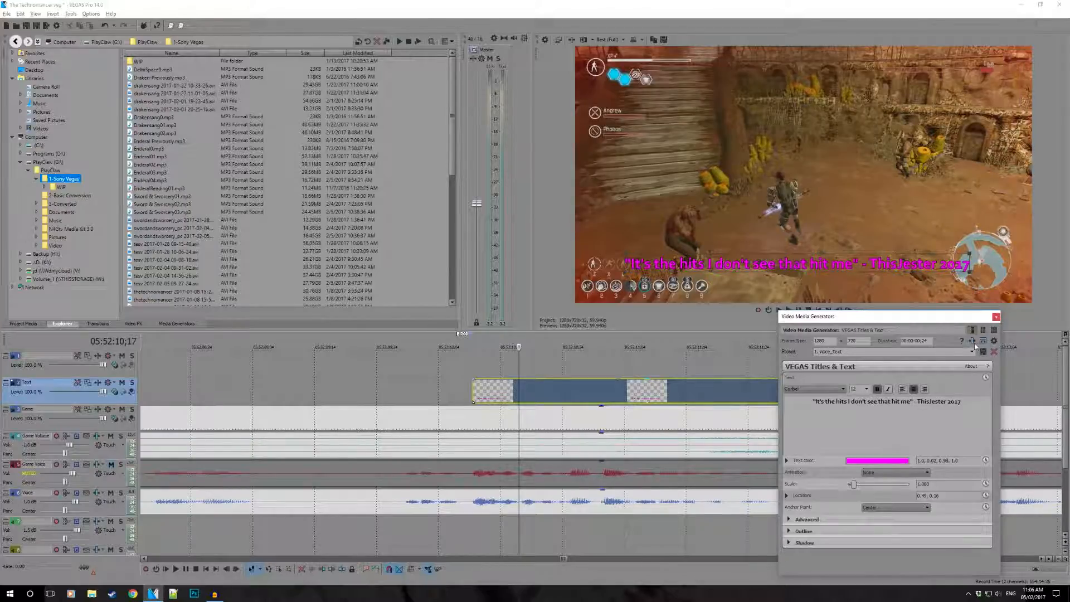
- Delete the attribution and both quotation marks, leaving the caption as "It's the hits I don't see that hit me"
{"action": "left_click_drag", "start_coordinate": [968, 403], "coordinate": [912, 407]}
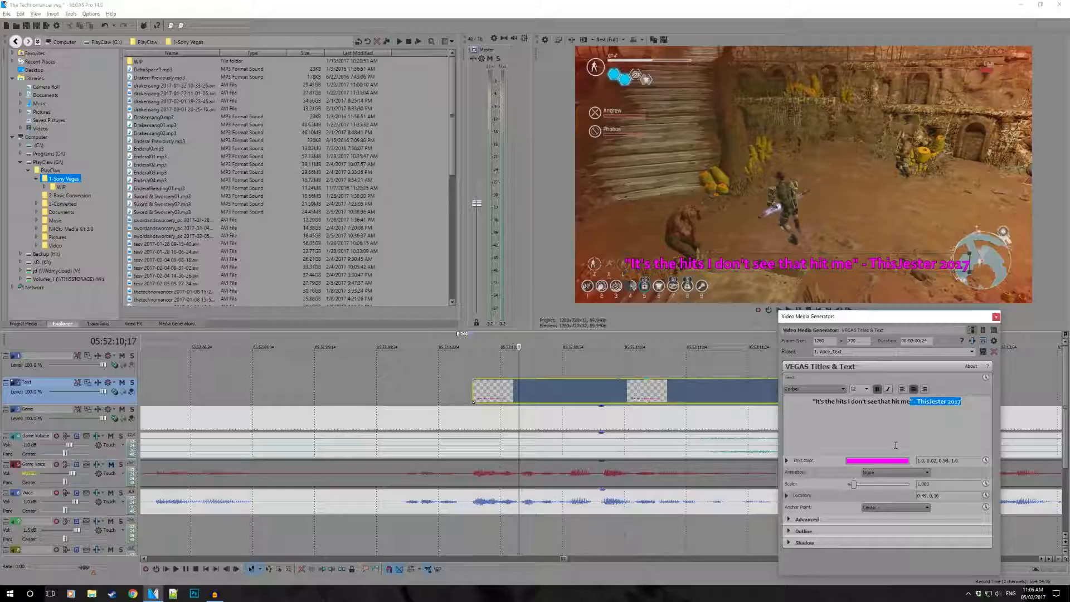
{"action": "key", "text": "BackSpace"}
{"action": "key", "text": "Home"}
{"action": "key", "text": "Delete"}
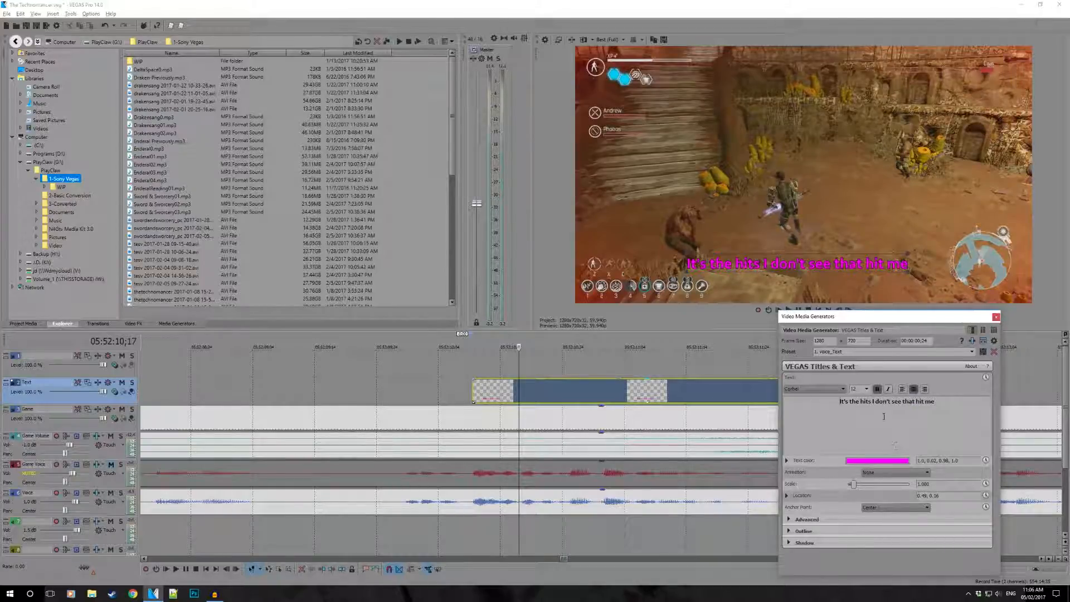
- Shift the caption slightly to the right to location 0.51, 0.16, and add a period at the end of its sentence
{"action": "left_click_drag", "start_coordinate": [778, 272], "coordinate": [789, 271]}
{"action": "left_click", "coordinate": [944, 400]}
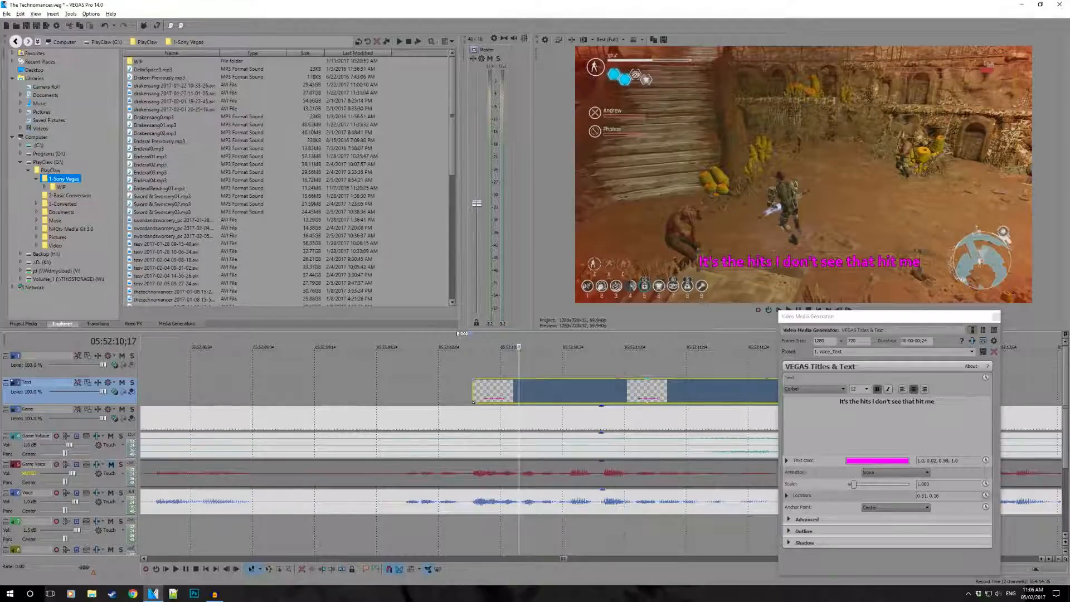
{"action": "type", "text": "."}
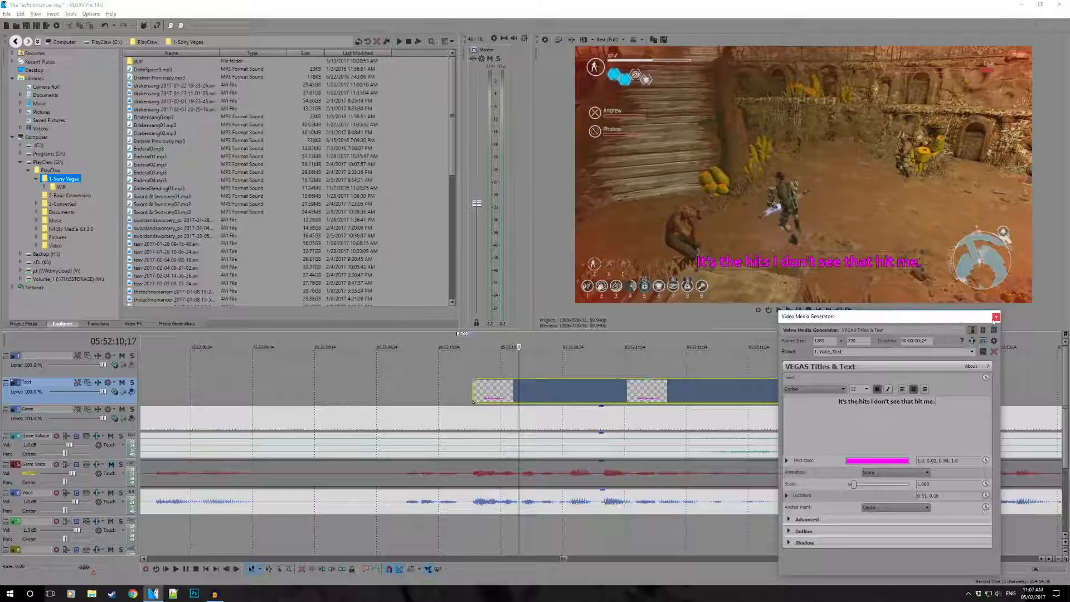
{"action": "left_click", "coordinate": [996, 317]}
- Insert a new text event near the quote caption's end, apply the 1. Voice_Text preset, and enter the speaker's handle followed by 2017
{"action": "left_click", "coordinate": [776, 390]}
{"action": "right_click", "coordinate": [844, 388]}
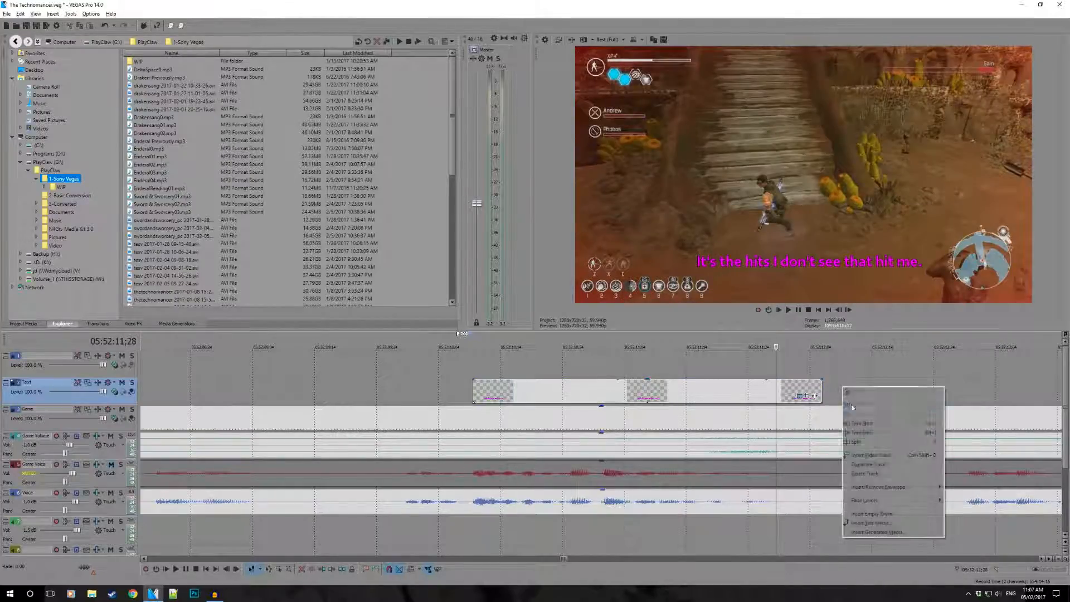
{"action": "left_click", "coordinate": [869, 523]}
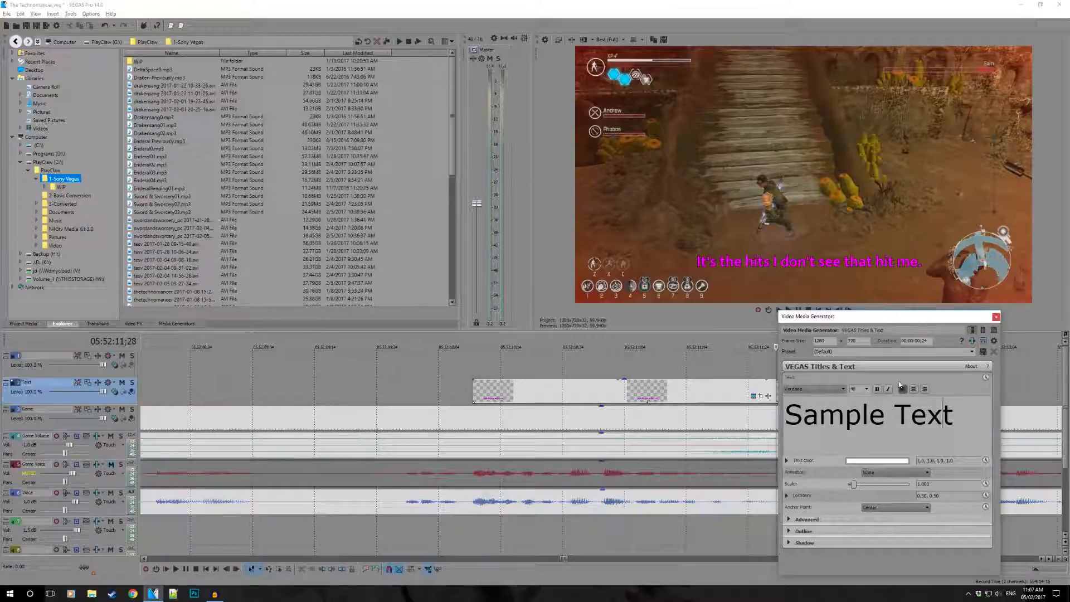
{"action": "left_click", "coordinate": [972, 352]}
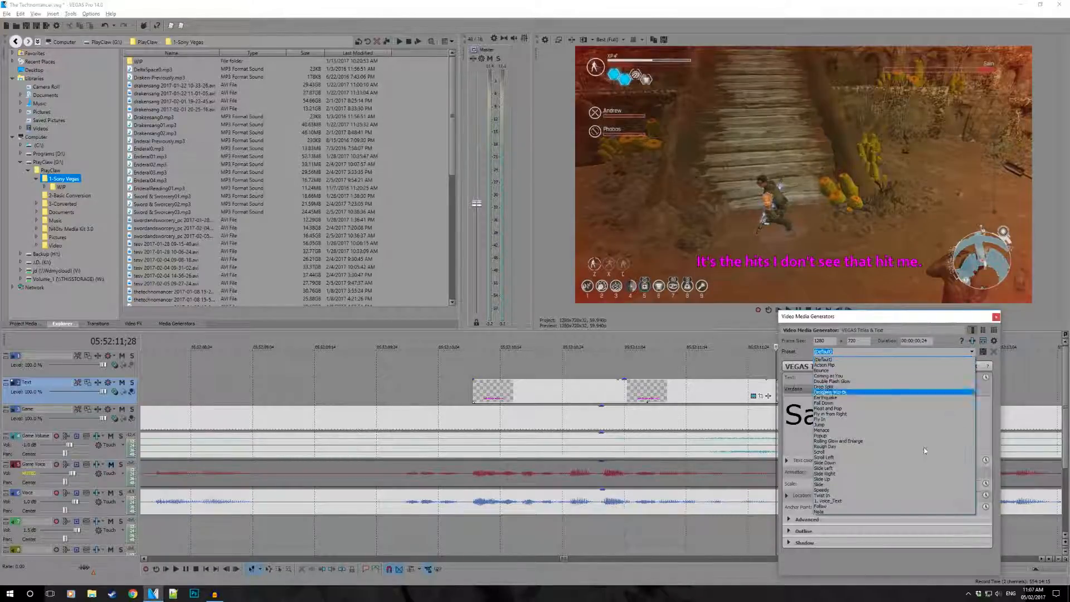
{"action": "left_click", "coordinate": [861, 495]}
{"action": "left_click", "coordinate": [860, 409]}
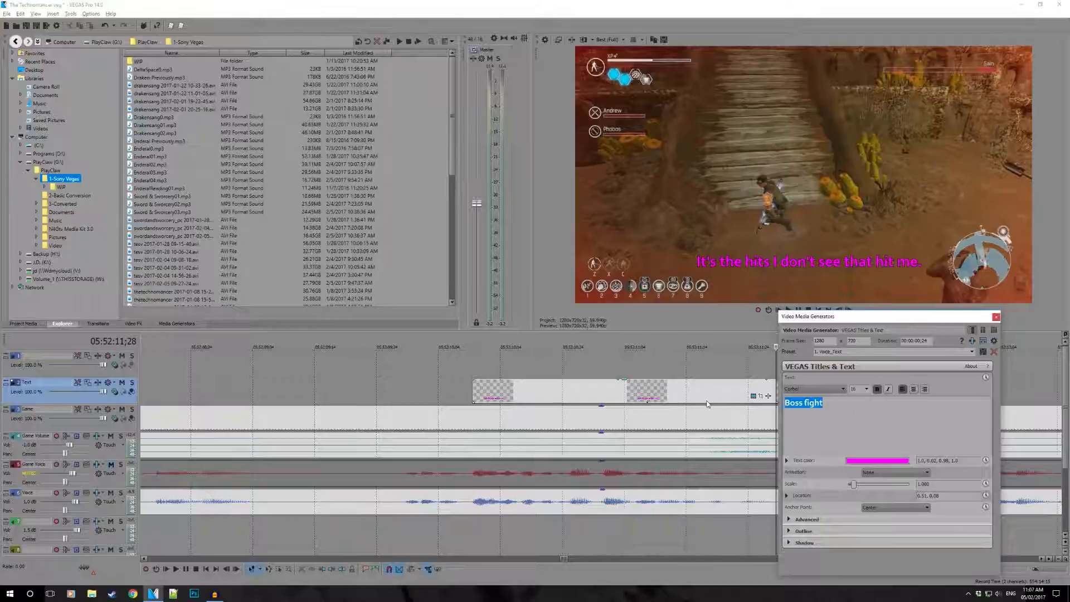
{"action": "type", "text": "Thisjester"}
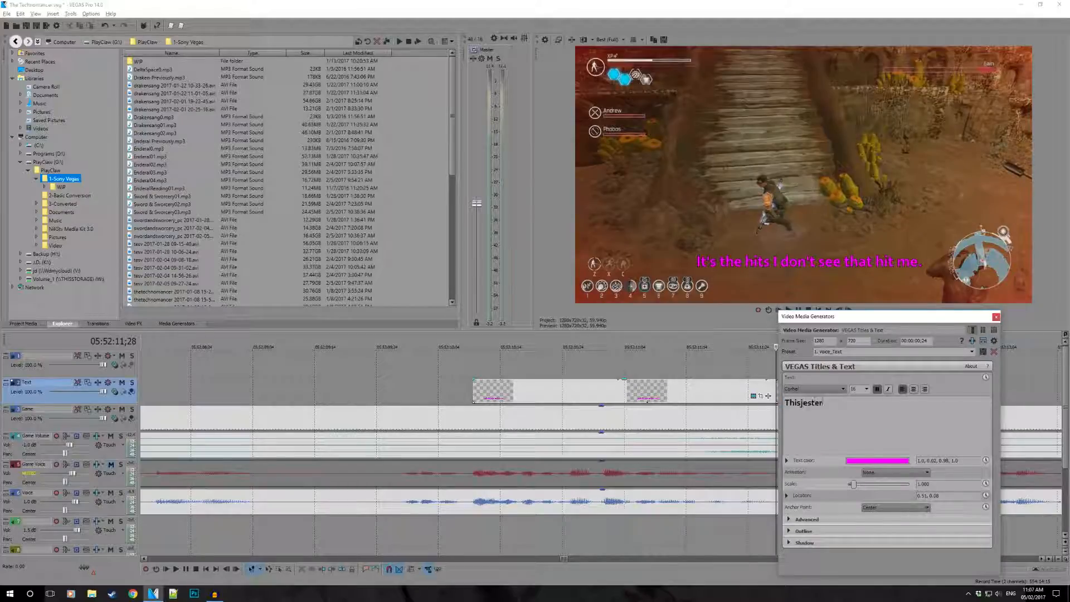
{"action": "type", "text": " 2017"}
{"action": "left_click", "coordinate": [996, 319]}
- Move the attribution event to the track above the quote, align their ends, and trim the attribution's start to 05:52:11;14
{"action": "left_click_drag", "start_coordinate": [822, 394], "coordinate": [888, 388]}
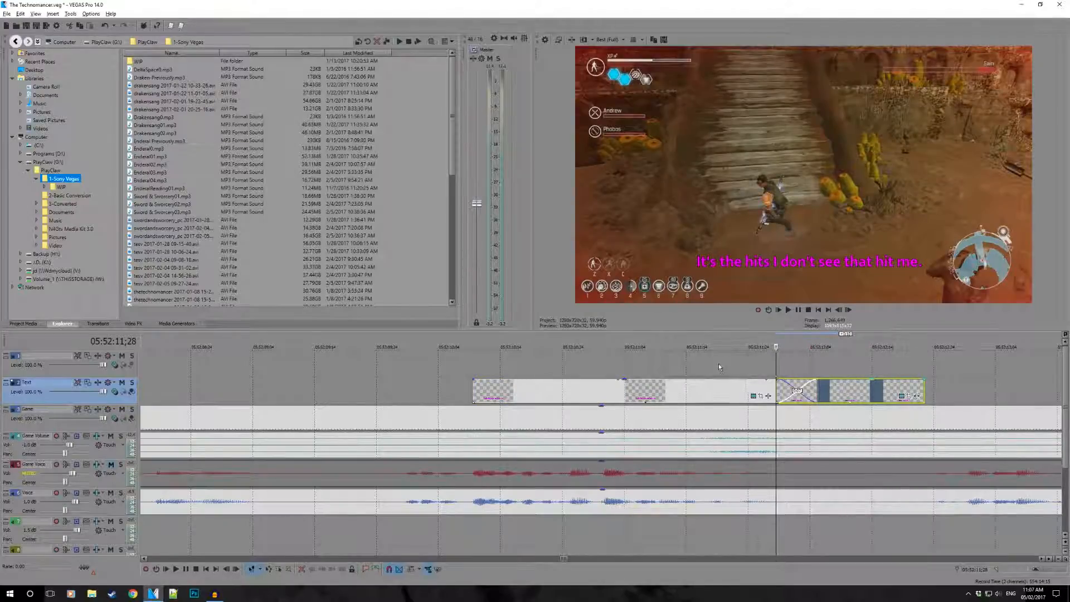
{"action": "left_click_drag", "start_coordinate": [703, 366], "coordinate": [694, 362]}
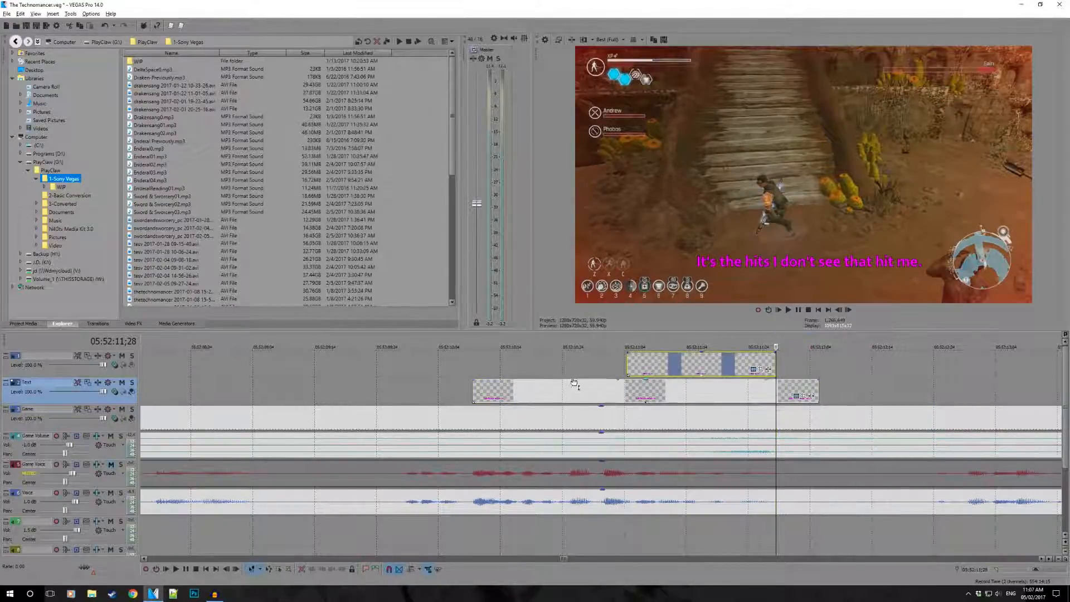
{"action": "left_click_drag", "start_coordinate": [628, 367], "coordinate": [718, 369]}
- Play the section from 05:52:10;05 to check the timing of the quote and attribution captions
{"action": "left_click", "coordinate": [445, 365]}
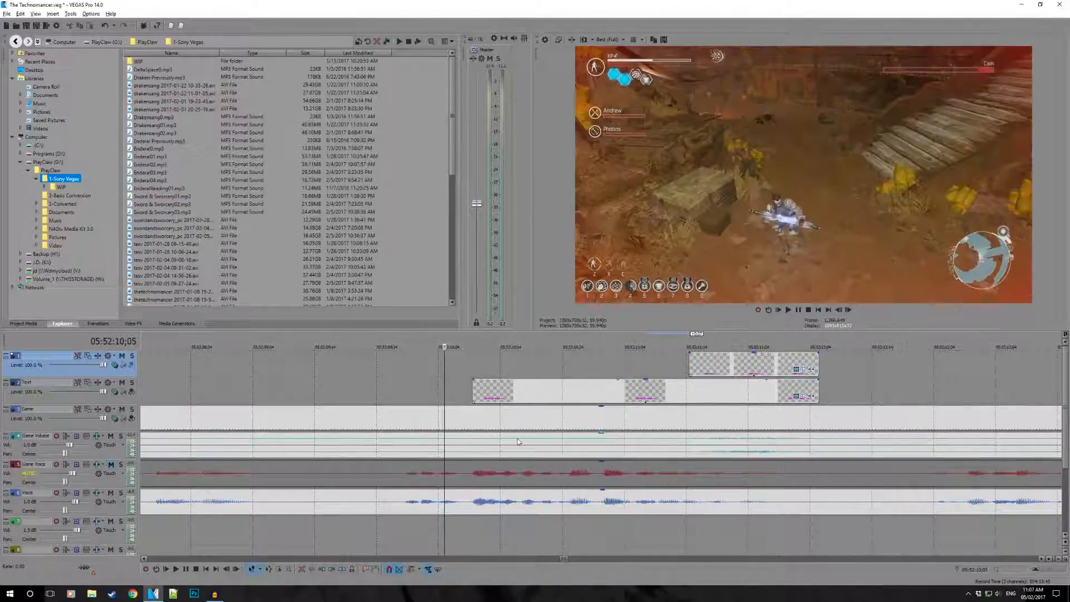
{"action": "key", "text": "space"}
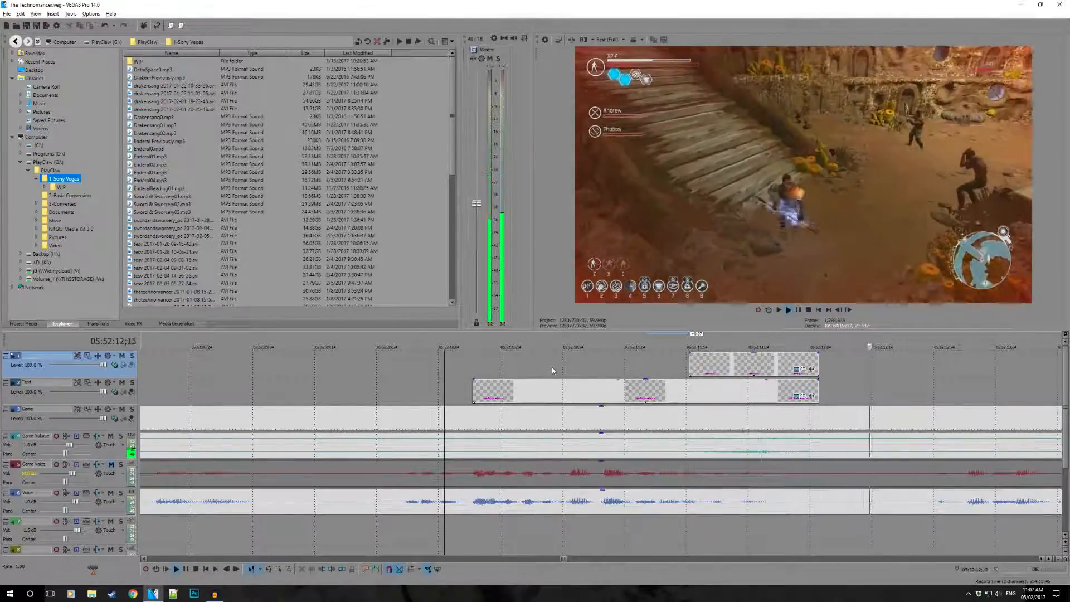
{"action": "key", "text": "space"}
{"action": "key", "text": "space"}
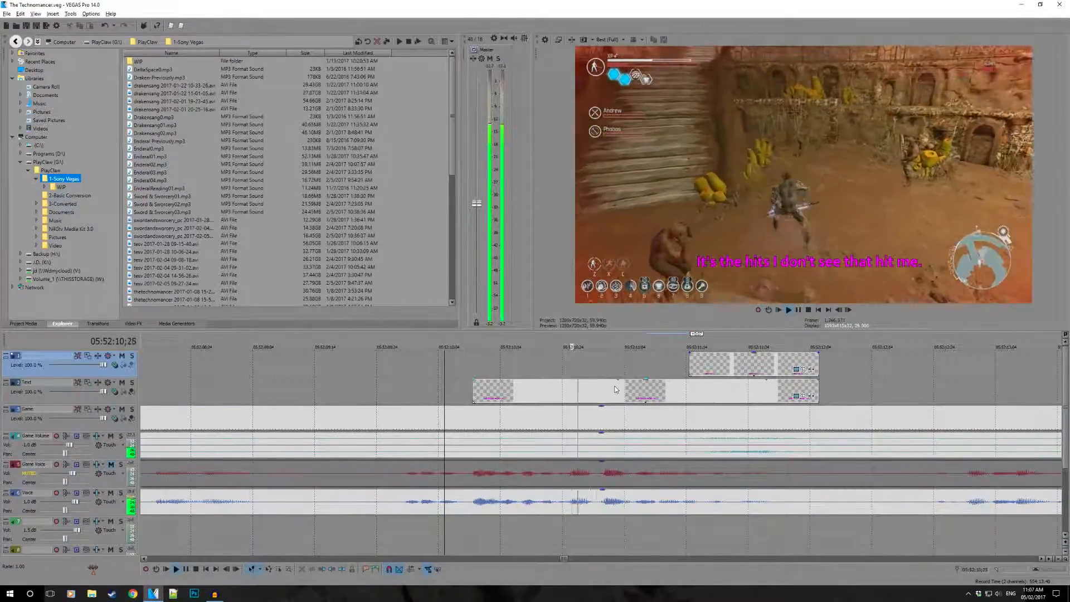
{"action": "key", "text": "space"}
{"action": "left_click", "coordinate": [690, 372]}
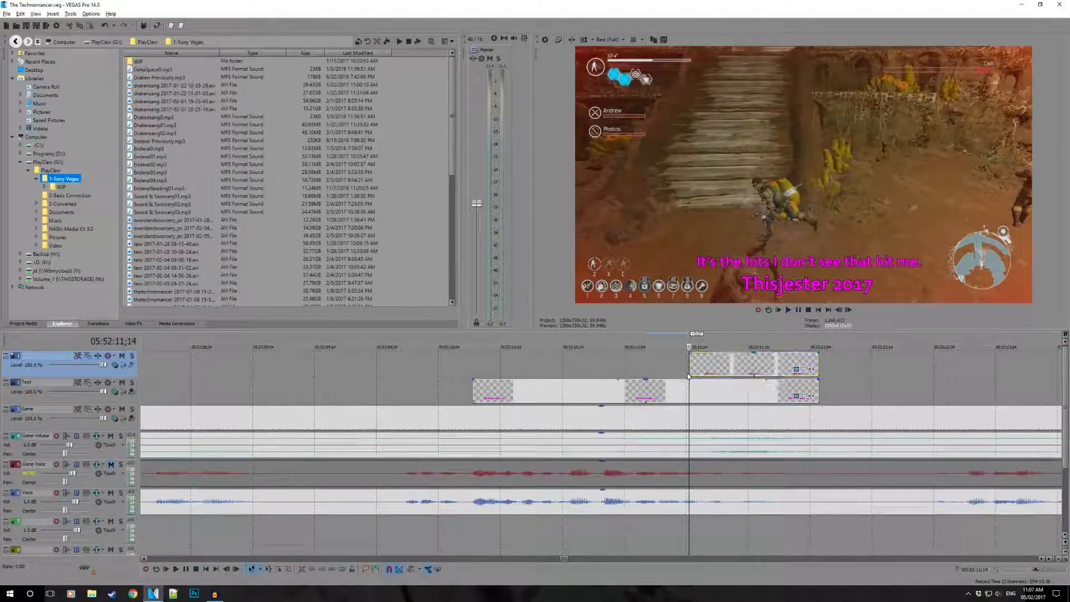
{"action": "left_click_drag", "start_coordinate": [690, 372], "coordinate": [733, 373]}
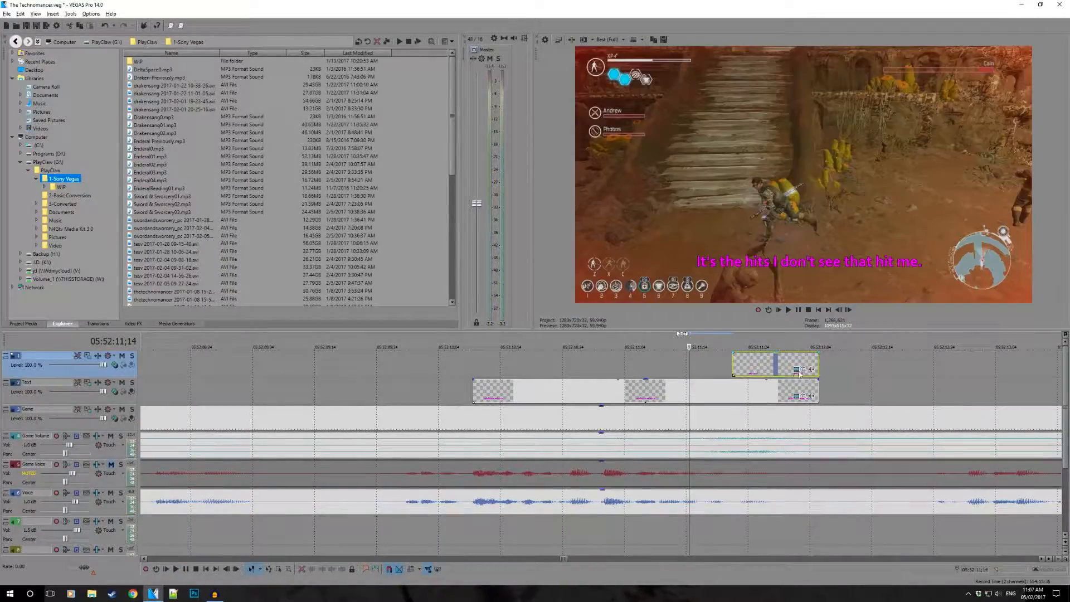
{"action": "key", "text": "ctrl+z"}
- Move the attribution event slightly later and extend the quote caption so both end together, playing the result briefly
{"action": "left_click_drag", "start_coordinate": [788, 370], "coordinate": [855, 393]}
{"action": "left_click", "coordinate": [627, 369]}
{"action": "key", "text": "space"}
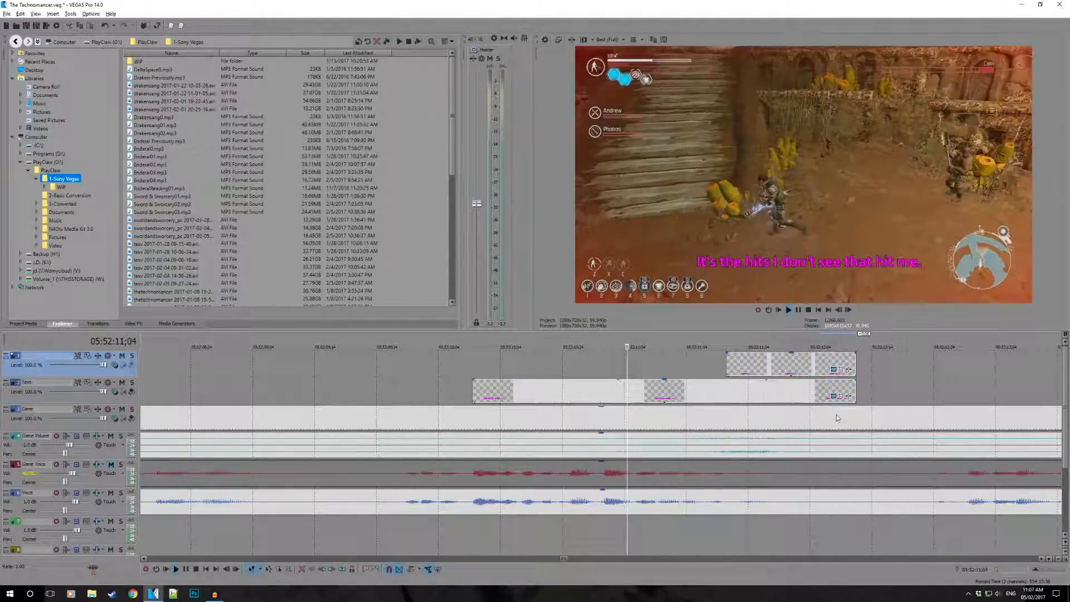
{"action": "key", "text": "space"}
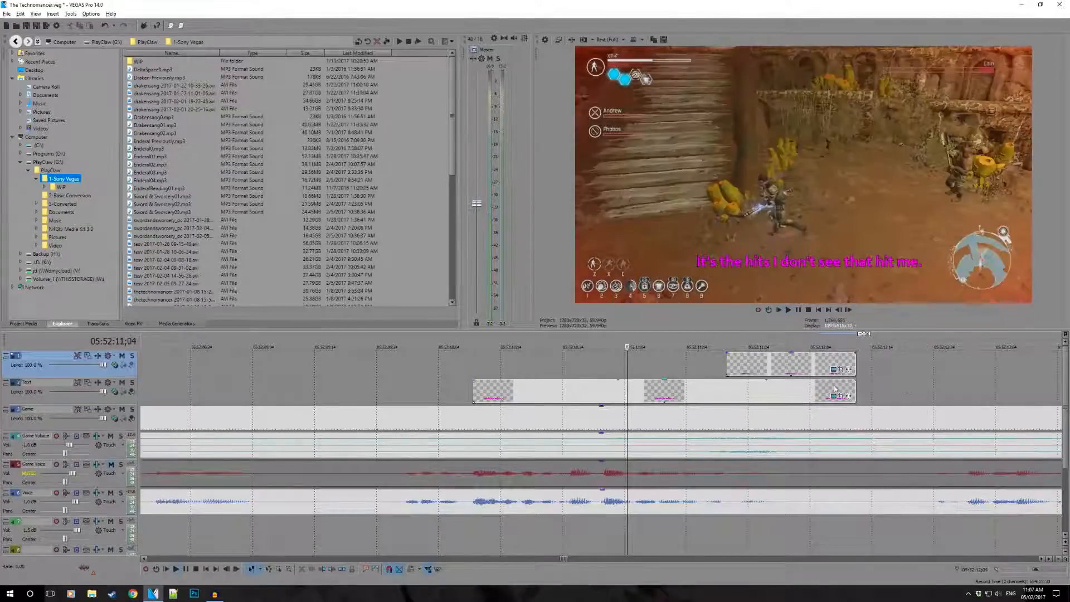
- Play the speech leading into the captions and extend the quote caption's start earlier on the Text track
{"action": "scroll", "coordinate": [505, 398], "scroll_direction": "down", "scroll_amount": 5}
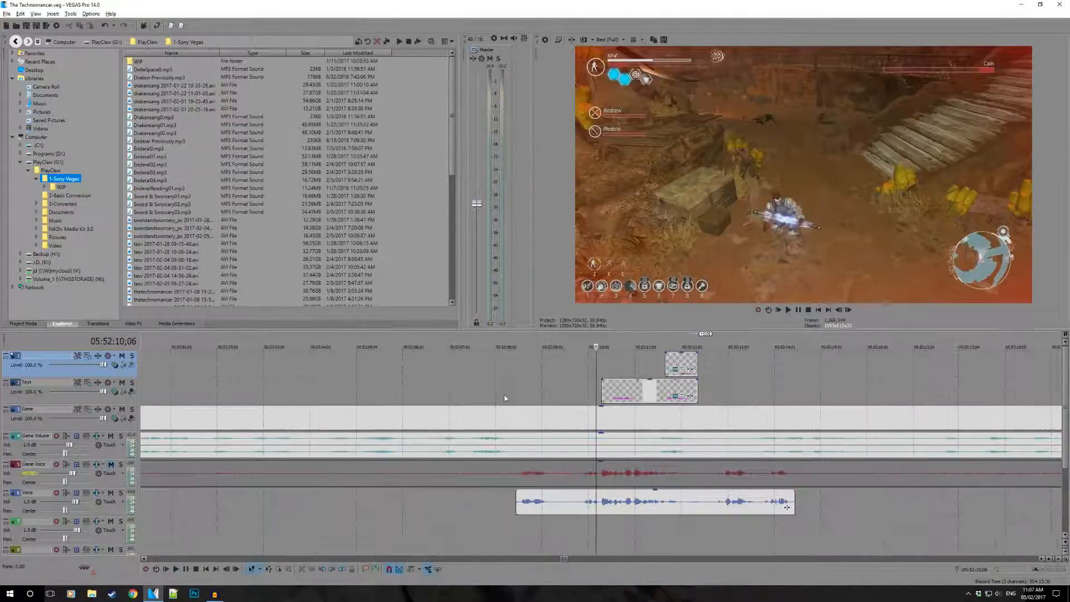
{"action": "left_click", "coordinate": [533, 370]}
{"action": "key", "text": "space"}
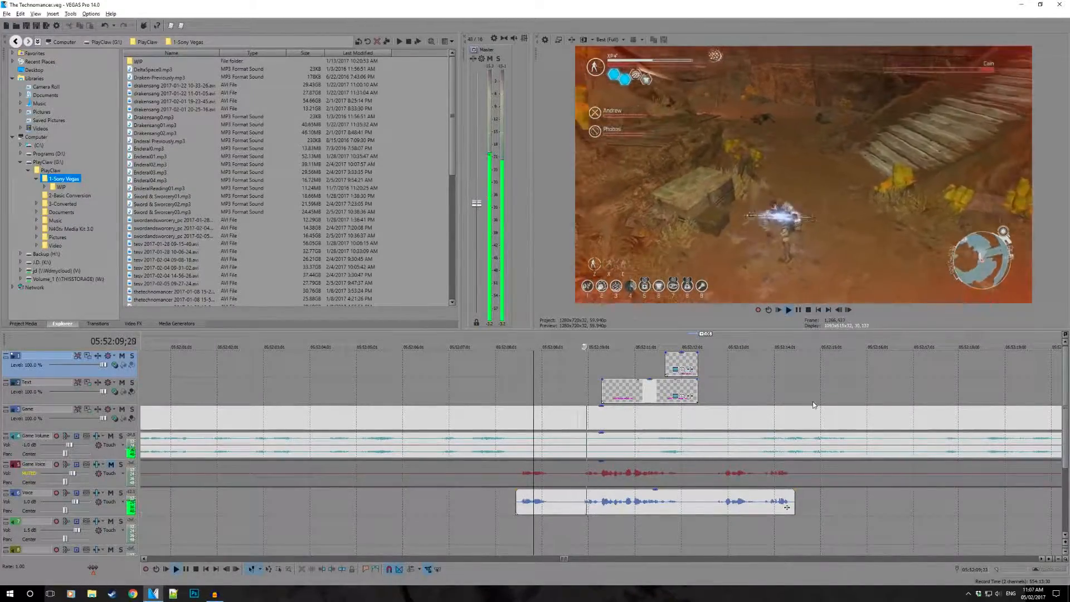
{"action": "key", "text": "space"}
{"action": "scroll", "coordinate": [614, 384], "scroll_direction": "up", "scroll_amount": 4}
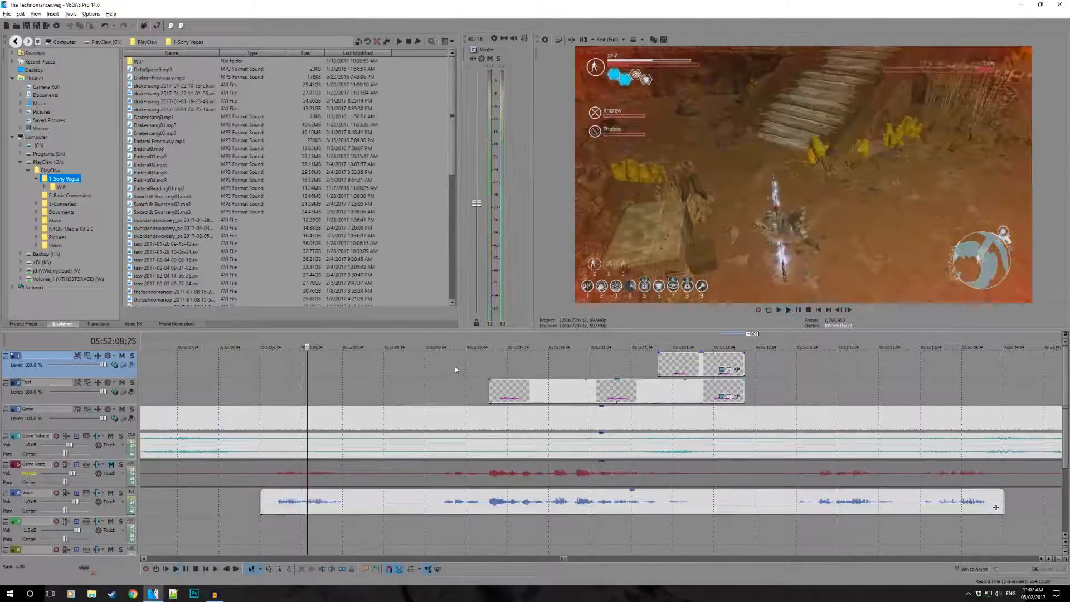
{"action": "left_click", "coordinate": [456, 370]}
{"action": "key", "text": "space"}
- Replay the start of the quote and extend the caption's start slightly further to meet the first spoken words
{"action": "key", "text": "space"}
{"action": "left_click_drag", "start_coordinate": [491, 390], "coordinate": [466, 389]}
{"action": "left_click", "coordinate": [415, 381]}
- Play the captioned section through, then again from earlier in the Voice clip, to check the caption timing against the speech
{"action": "key", "text": "space"}
{"action": "key", "text": "space"}
{"action": "left_click_drag", "start_coordinate": [463, 390], "coordinate": [452, 390]}
{"action": "key", "text": "space"}
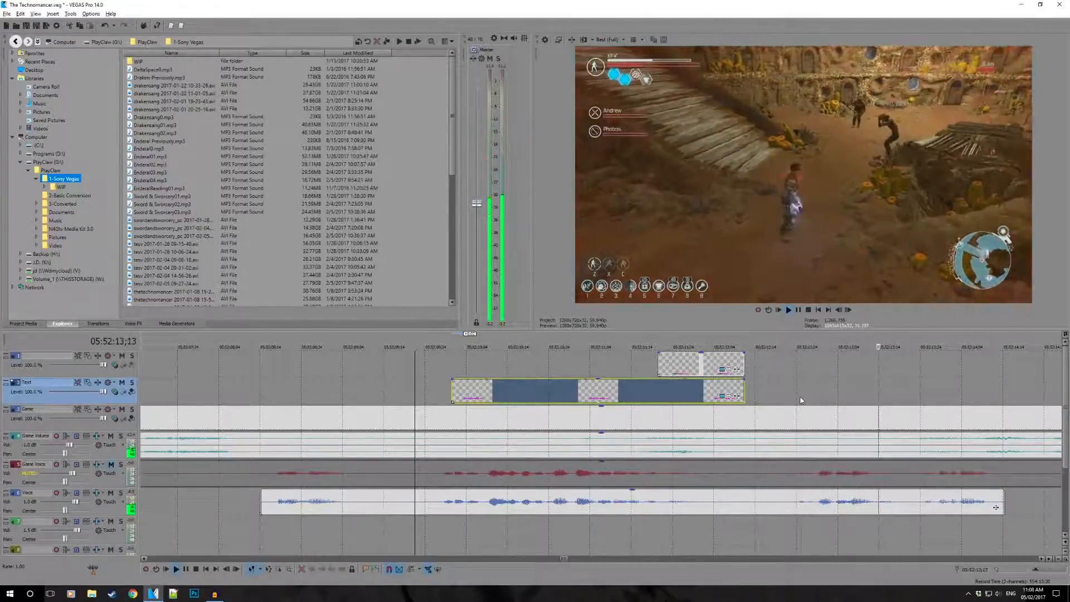
{"action": "key", "text": "space"}
{"action": "left_click", "coordinate": [327, 391]}
{"action": "key", "text": "space"}
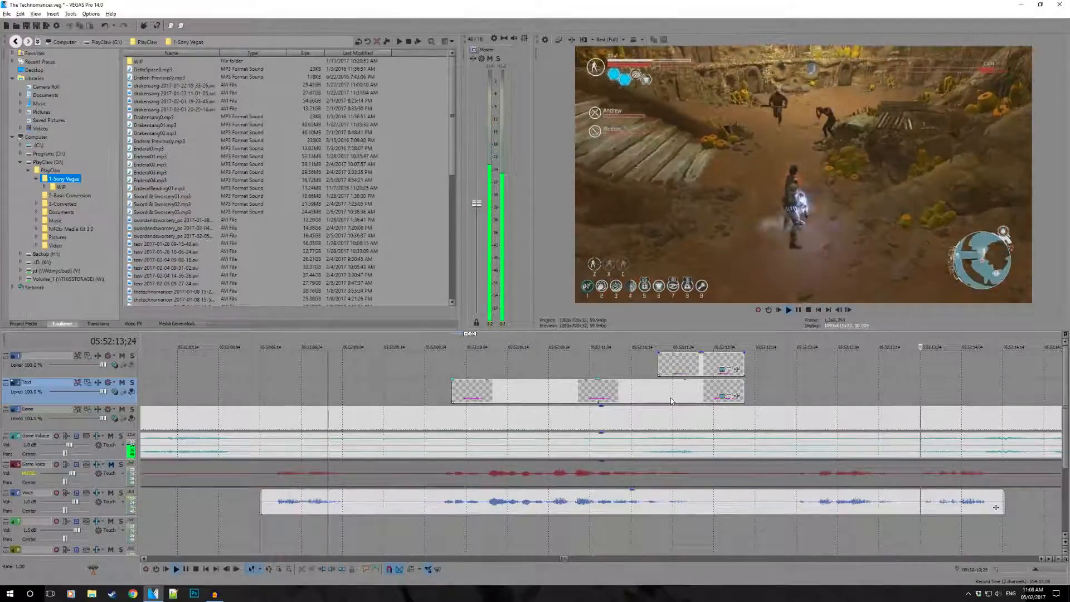
{"action": "scroll", "coordinate": [553, 375], "scroll_direction": "down", "scroll_amount": 1}
{"action": "key", "text": "space"}
- Reopen the attribution caption's text settings and delete 2017, leaving only the speaker's handle
{"action": "left_click", "coordinate": [444, 368]}
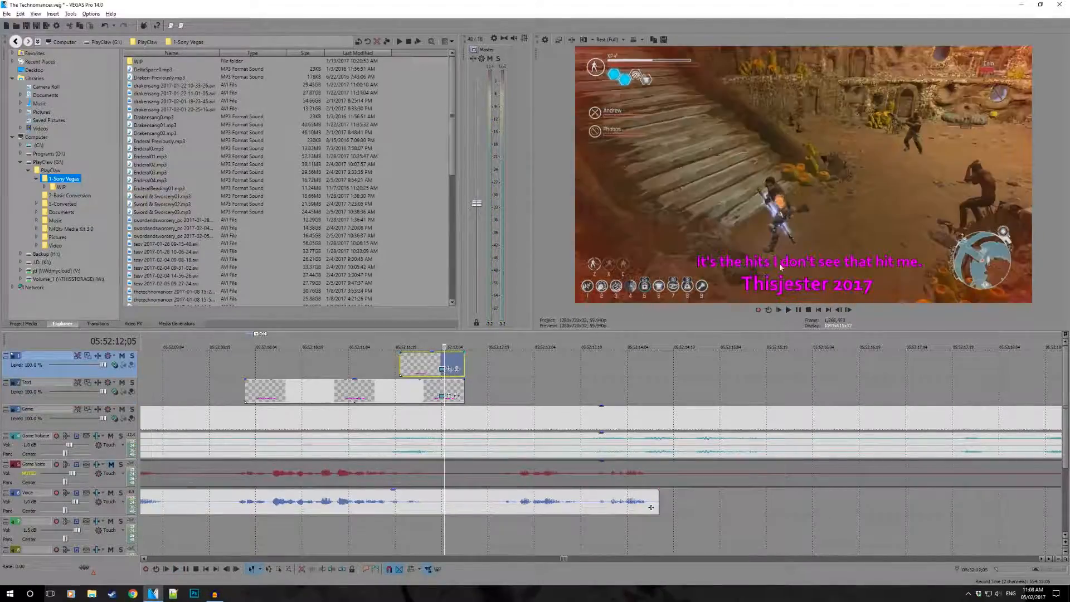
{"action": "left_click", "coordinate": [435, 371]}
{"action": "left_click", "coordinate": [442, 369]}
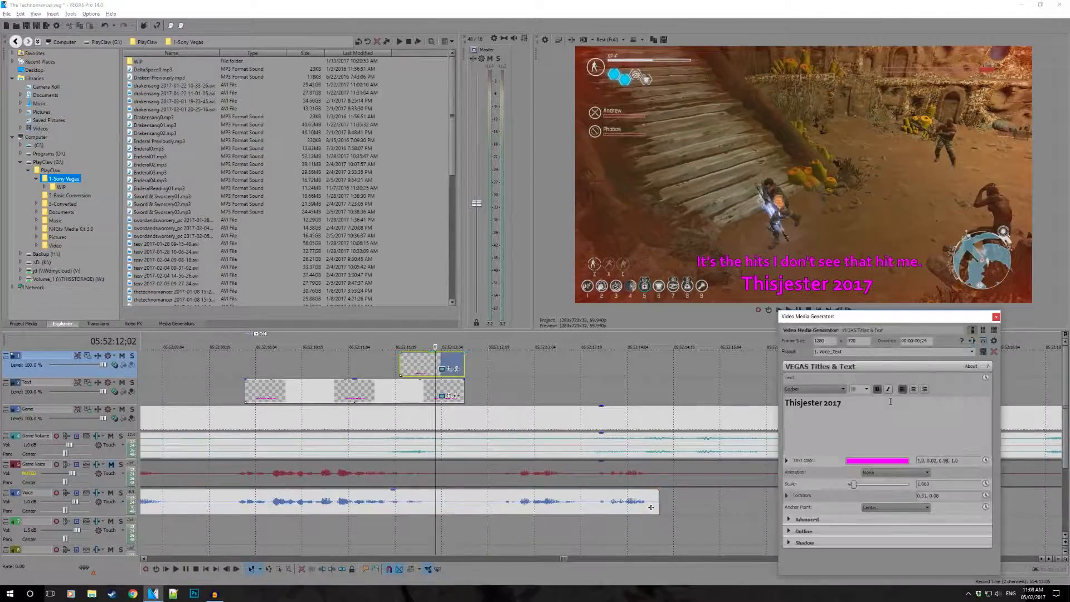
{"action": "key", "text": "BackSpace"}
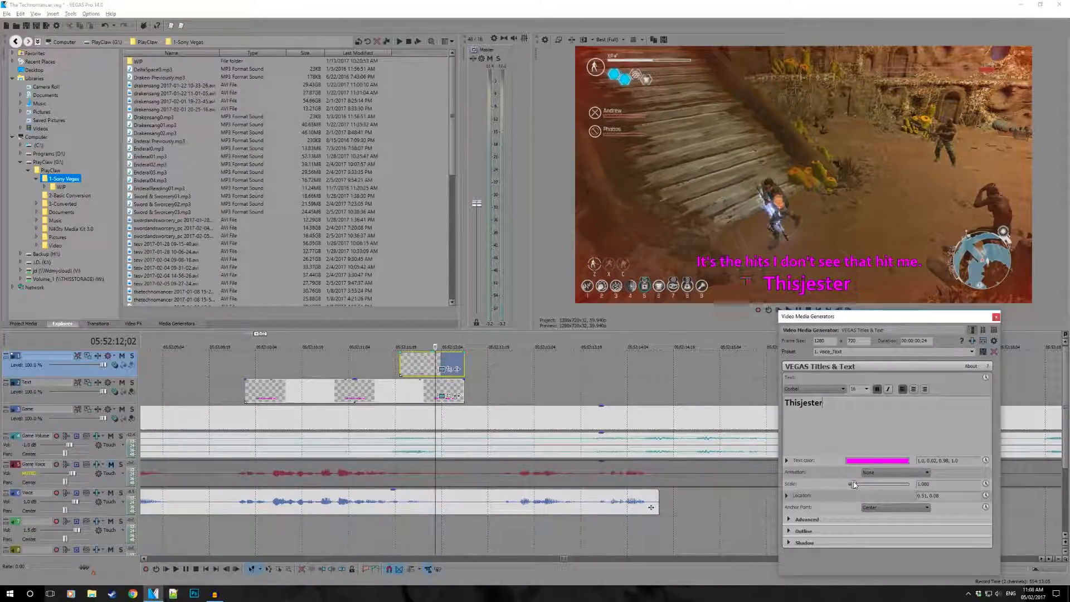
{"action": "left_click", "coordinate": [996, 318]}
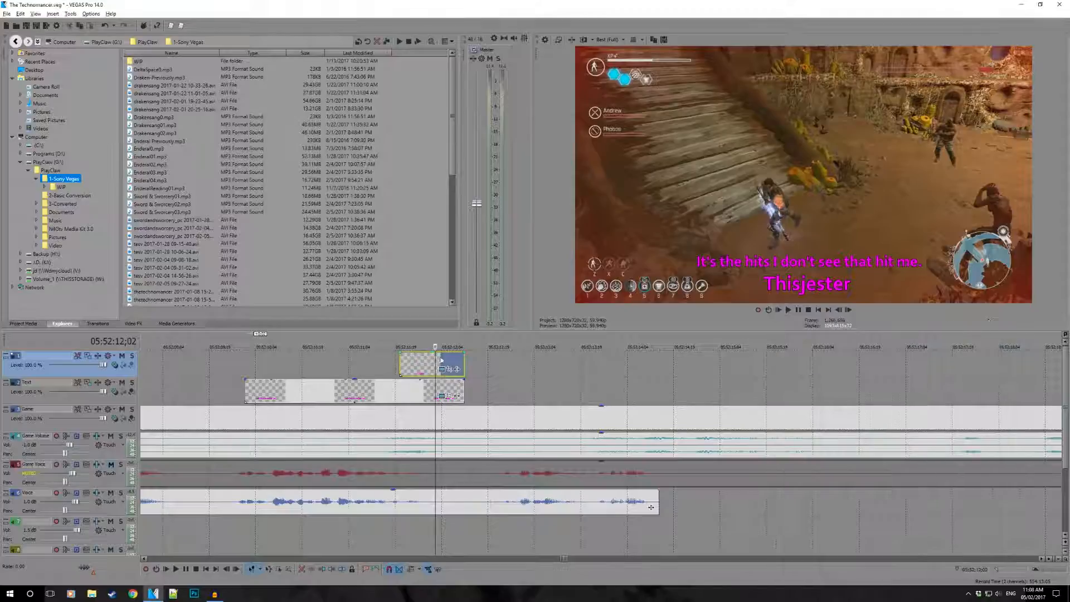
- Reopen the quote caption's text settings and enclose "It's the hits I don't see that hit me." in quotation marks
{"action": "left_click", "coordinate": [312, 379]}
{"action": "left_click", "coordinate": [441, 395]}
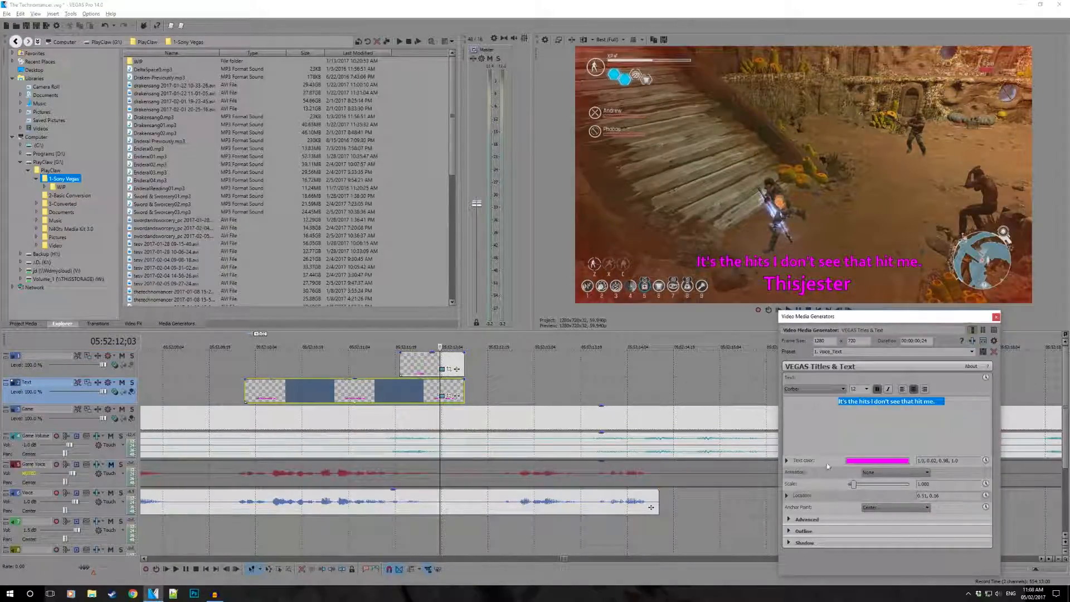
{"action": "left_click", "coordinate": [839, 401]}
{"action": "left_click", "coordinate": [937, 402]}
{"action": "type", "text": "\""}
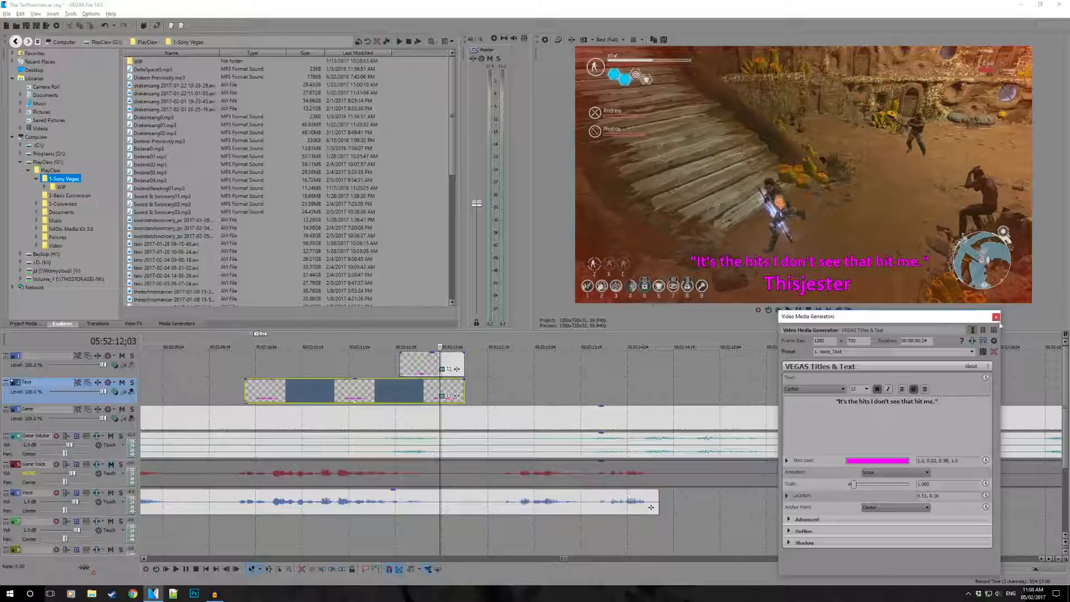
{"action": "left_click", "coordinate": [996, 317]}
- Play the finished captions from 05:52:08;24 past the end of the Voice clip, and save the project
{"action": "left_click", "coordinate": [164, 387]}
{"action": "scroll", "coordinate": [419, 416], "scroll_direction": "down", "scroll_amount": 1}
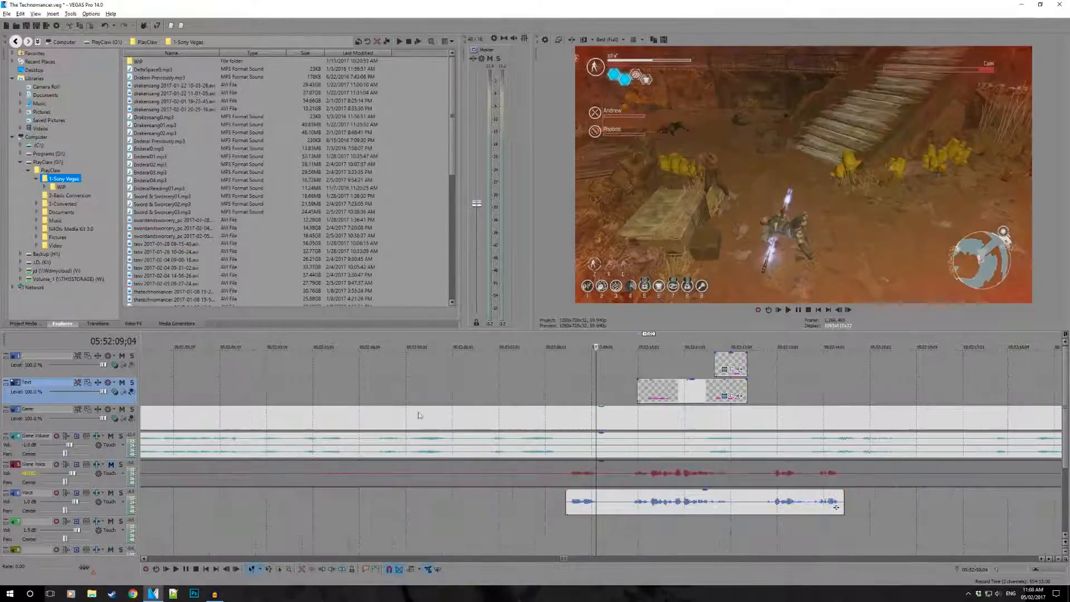
{"action": "left_click", "coordinate": [581, 372]}
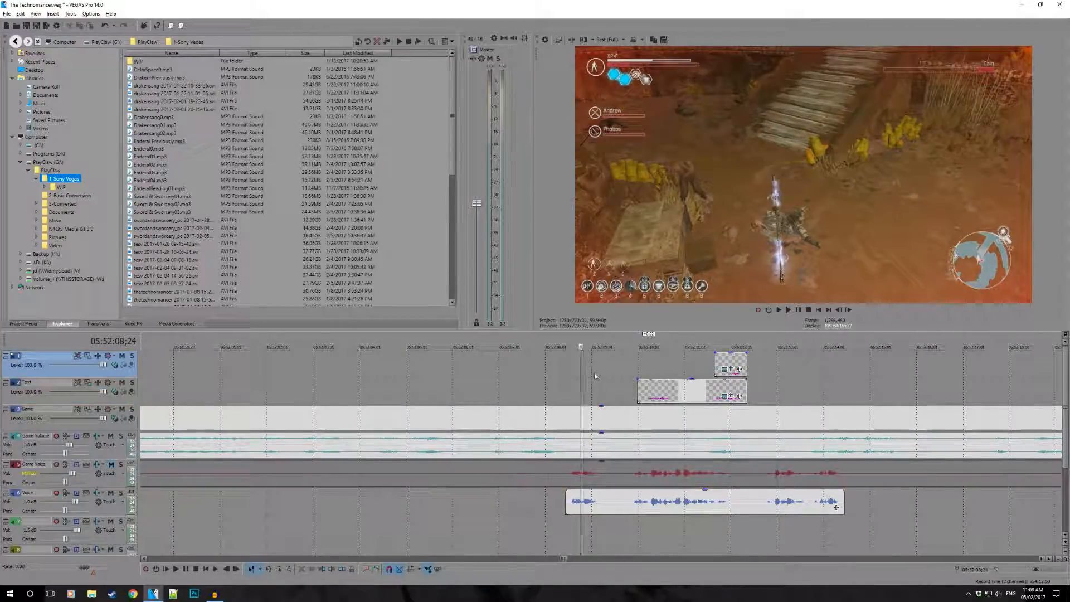
{"action": "key", "text": "space"}
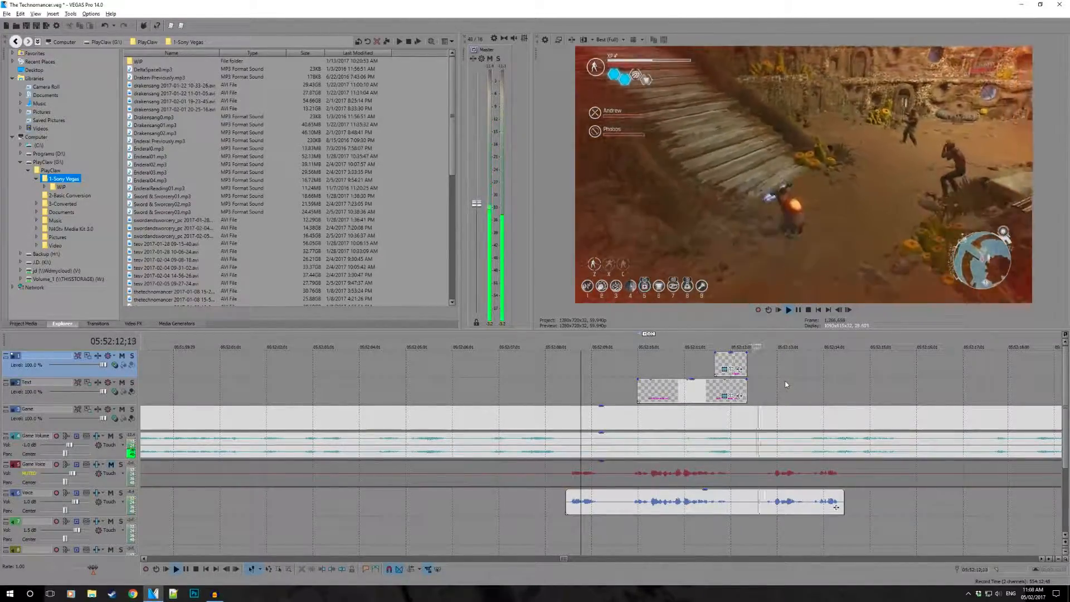
{"action": "scroll", "coordinate": [785, 381], "scroll_direction": "down", "scroll_amount": 2}
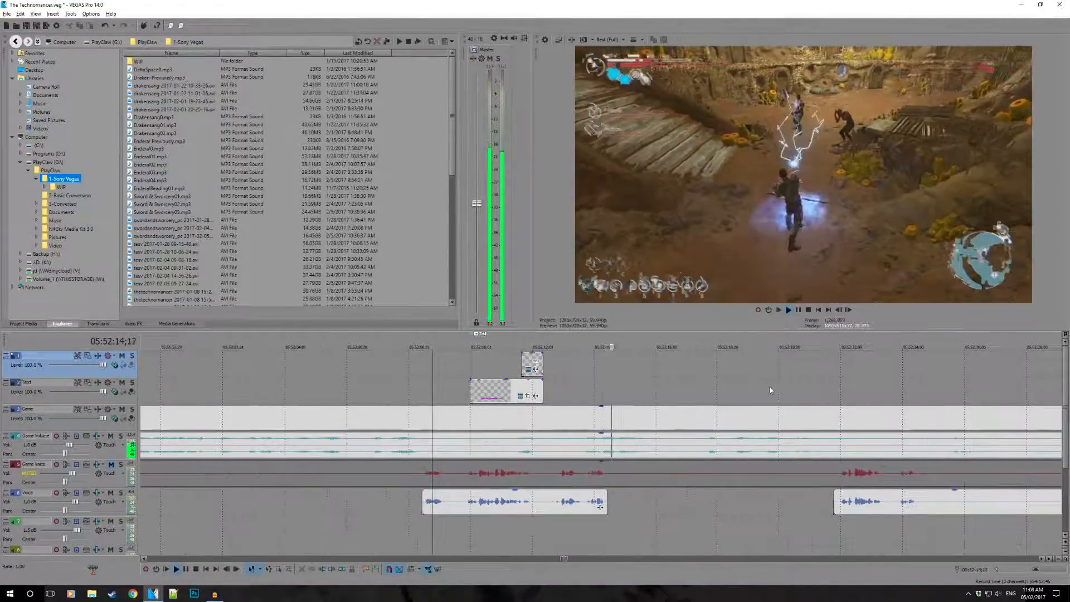
{"action": "scroll", "coordinate": [770, 387], "scroll_direction": "down", "scroll_amount": 1}
{"action": "key", "text": "space"}
{"action": "key", "text": "ctrl+s"}
- Play the next Voice clip, split it just after the speech, and trim the remaining part's start to about 05:52:30
{"action": "left_click", "coordinate": [751, 494]}
{"action": "key", "text": "space"}
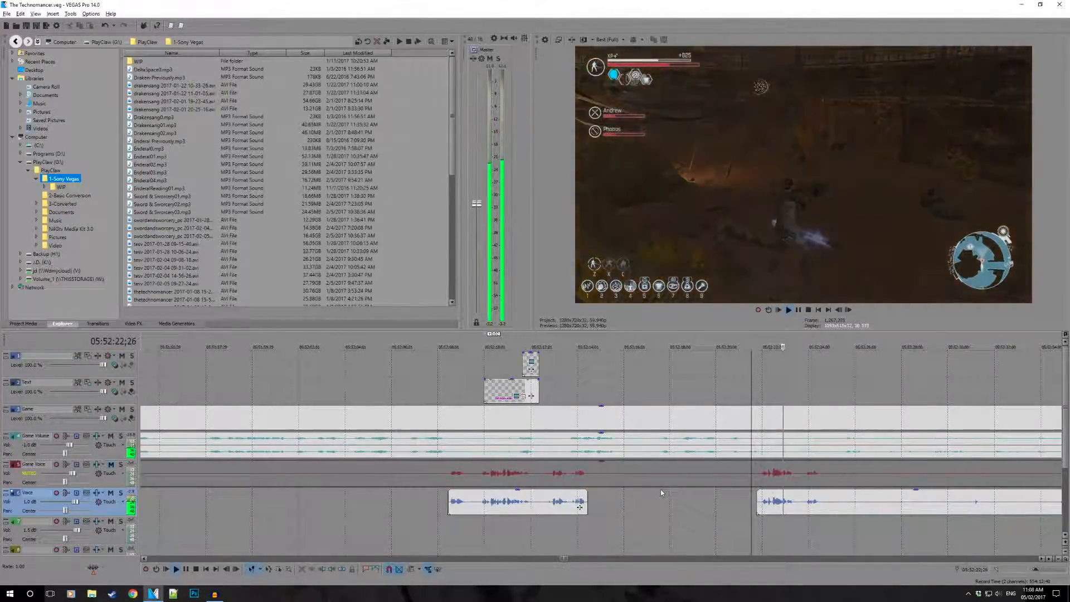
{"action": "scroll", "coordinate": [664, 492], "scroll_direction": "down", "scroll_amount": 1}
{"action": "scroll", "coordinate": [704, 485], "scroll_direction": "up", "scroll_amount": 1}
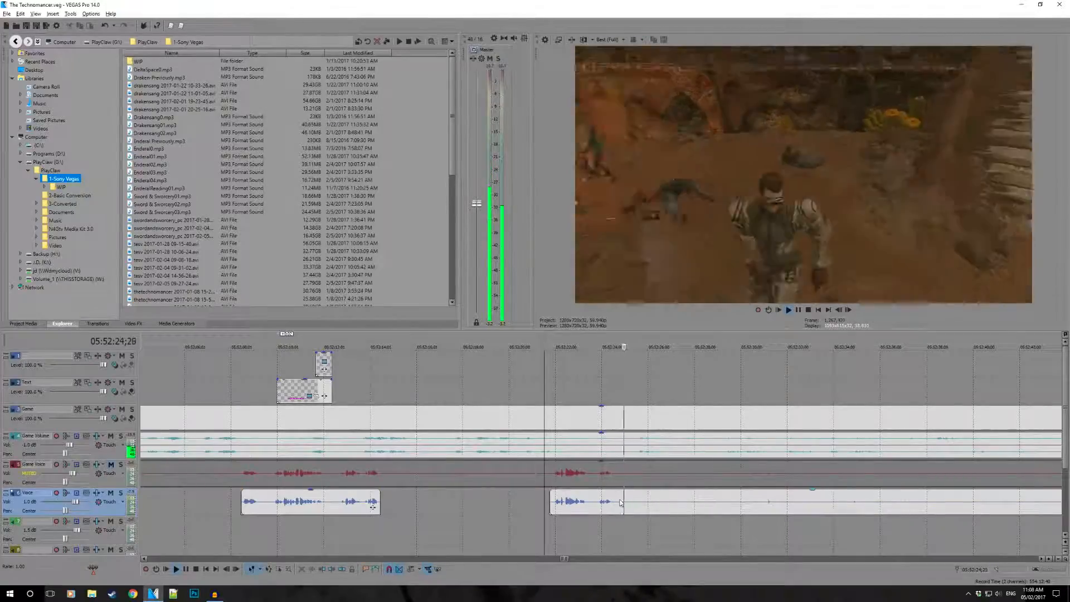
{"action": "left_click", "coordinate": [616, 503]}
{"action": "key", "text": "s"}
{"action": "left_click_drag", "start_coordinate": [617, 504], "coordinate": [795, 504]}
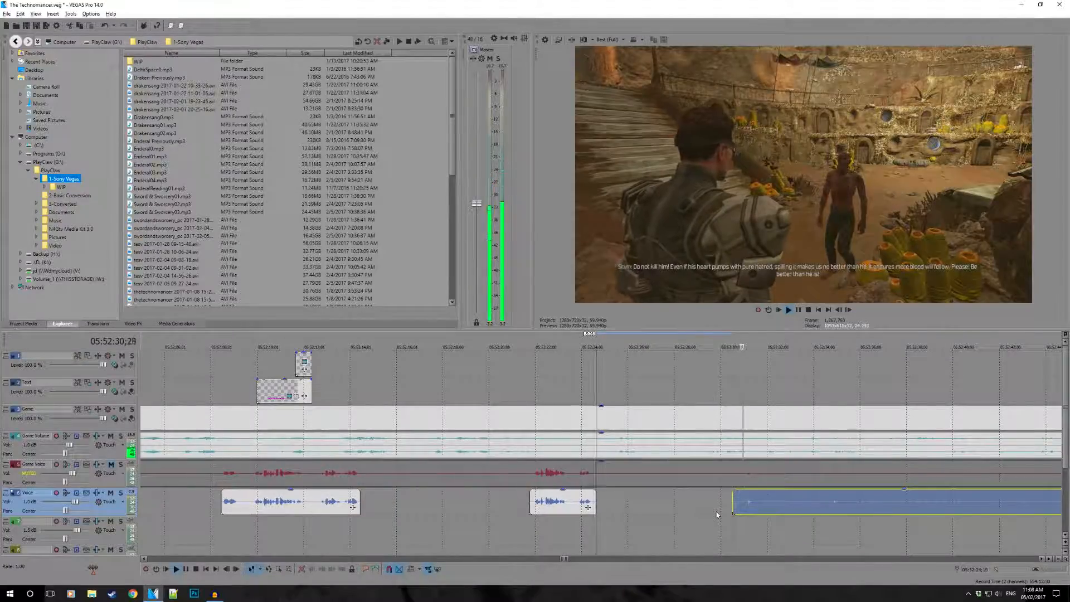
- Trim the start of the Voice clip from about 05:52:30 to just before the next speech, at about 05:53:01
{"action": "left_click", "coordinate": [740, 523]}
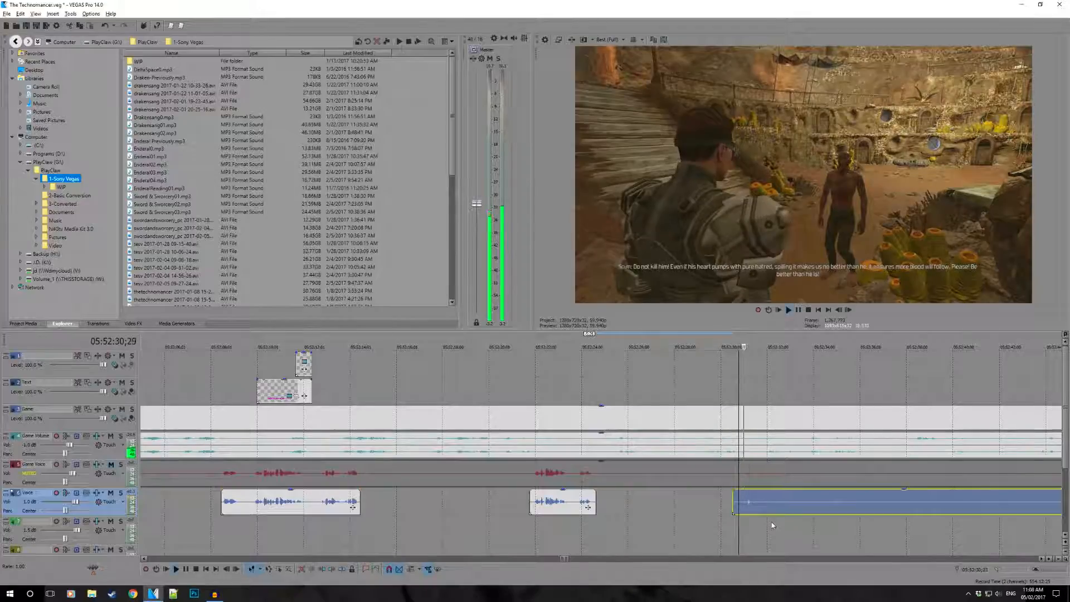
{"action": "key", "text": "space"}
{"action": "scroll", "coordinate": [720, 479], "scroll_direction": "down", "scroll_amount": 3}
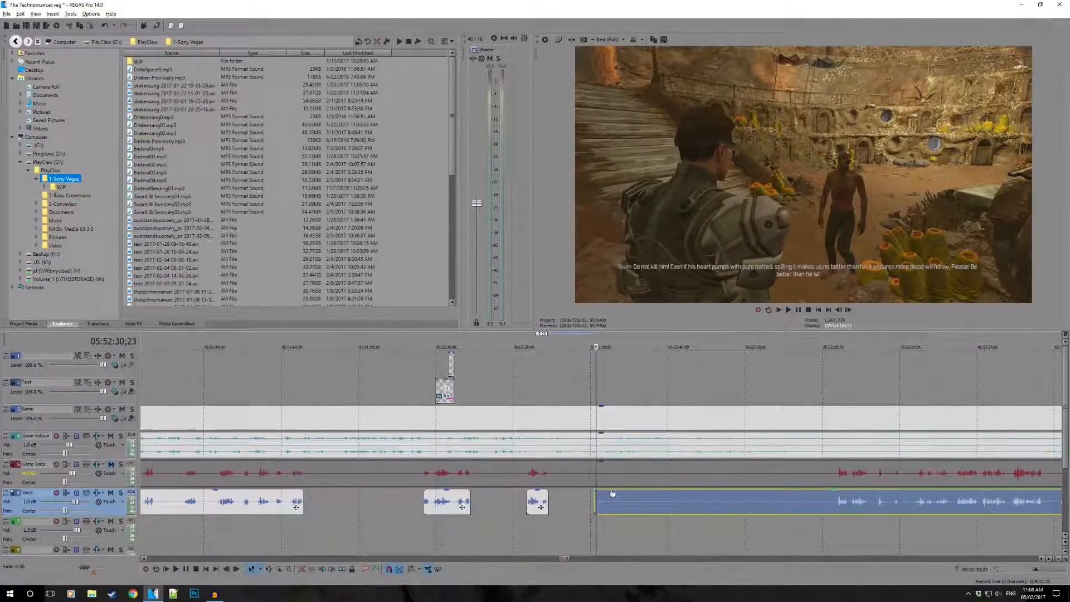
{"action": "left_click_drag", "start_coordinate": [594, 498], "coordinate": [818, 512]}
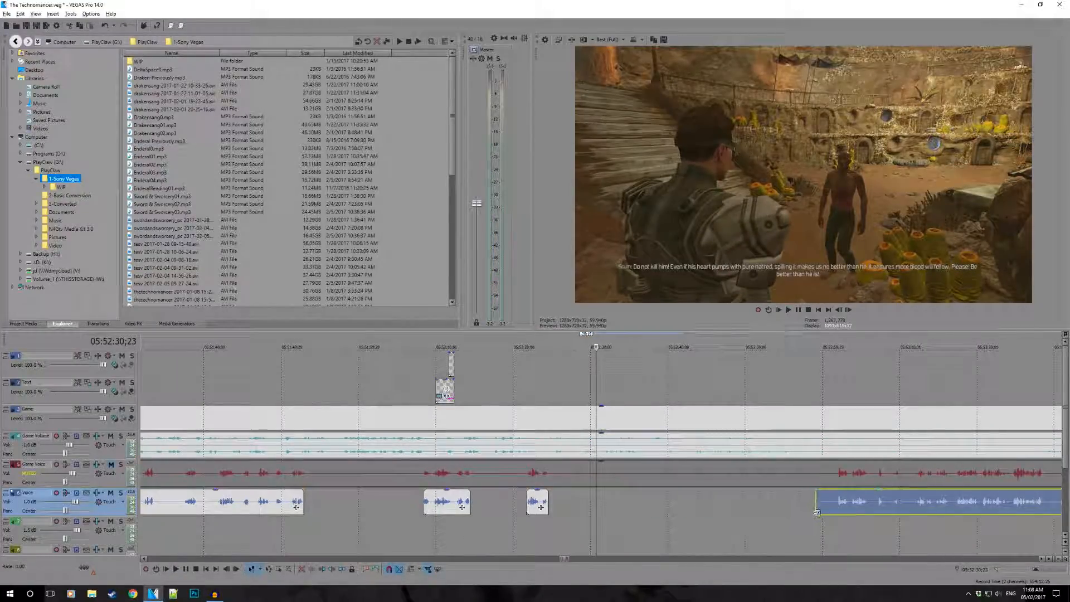
{"action": "left_click", "coordinate": [842, 540]}
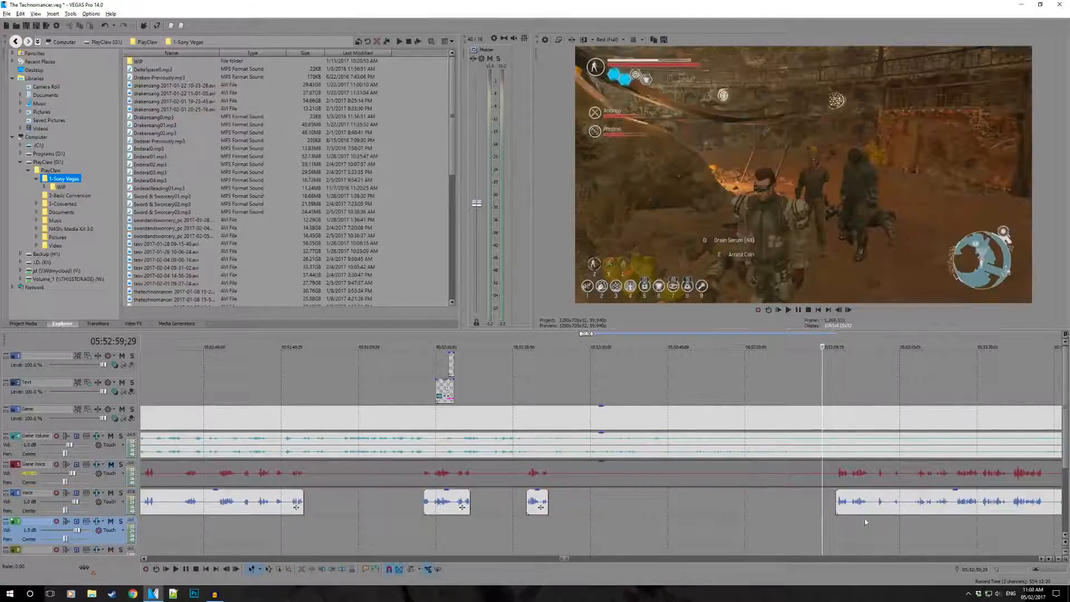
- Play the Voice clip from 05:52:59;29 and replay the passage around 05:53:29 to find where the speech ends
{"action": "key", "text": "space"}
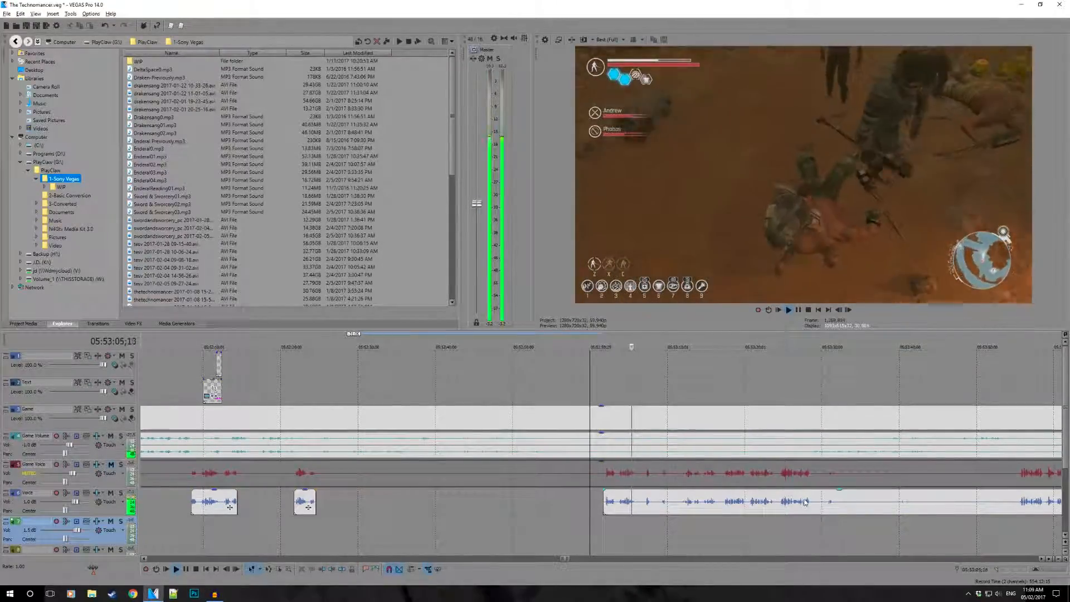
{"action": "left_click", "coordinate": [805, 502]}
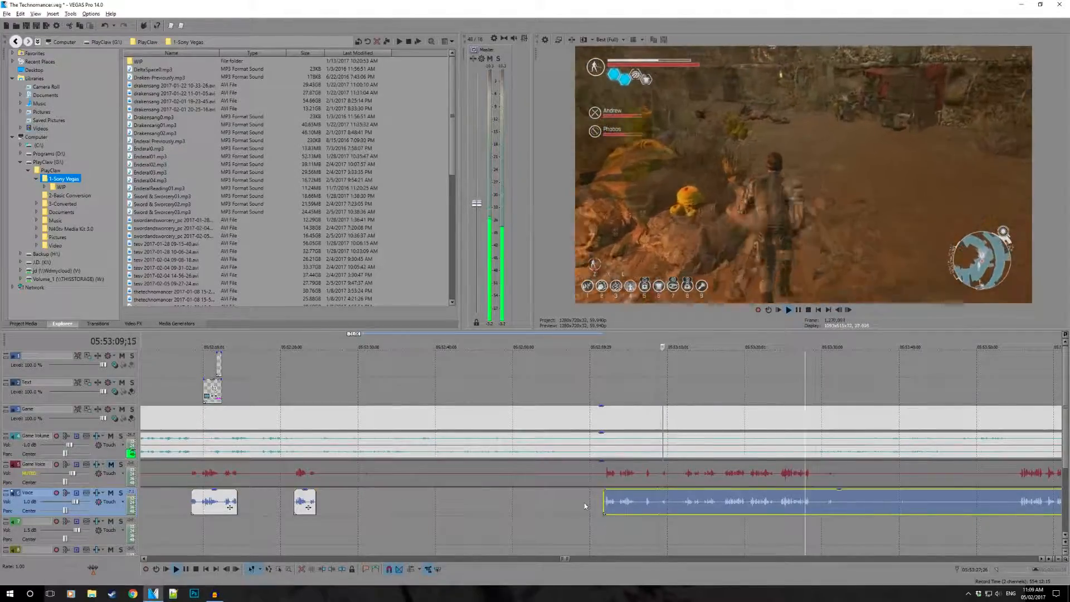
{"action": "key", "text": "space"}
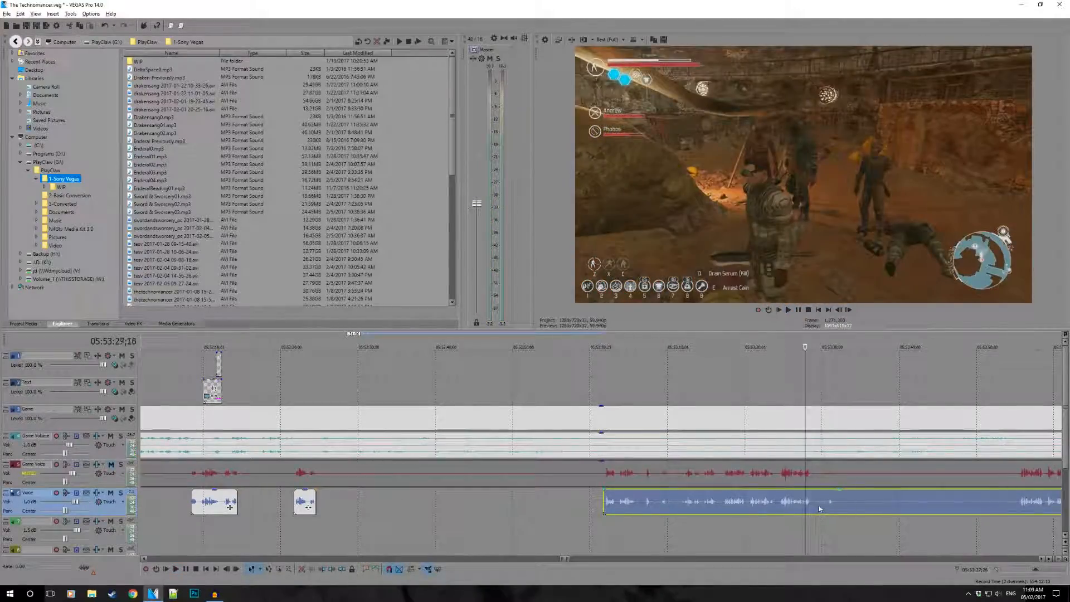
{"action": "left_click", "coordinate": [819, 508]}
{"action": "scroll", "coordinate": [693, 504], "scroll_direction": "up", "scroll_amount": 3}
{"action": "key", "text": "space"}
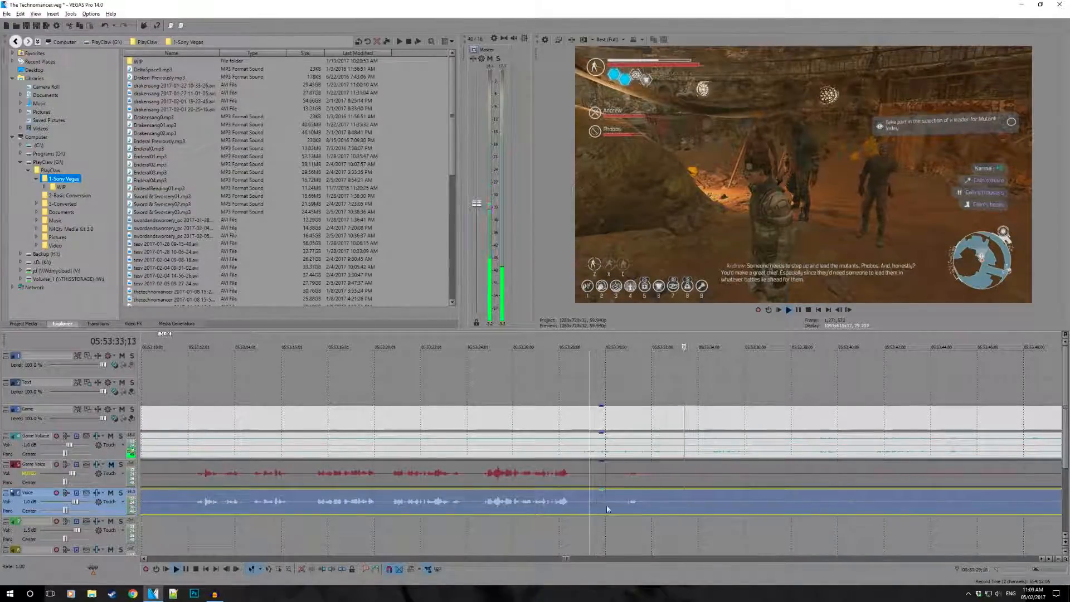
{"action": "key", "text": "space"}
{"action": "key", "text": "space"}
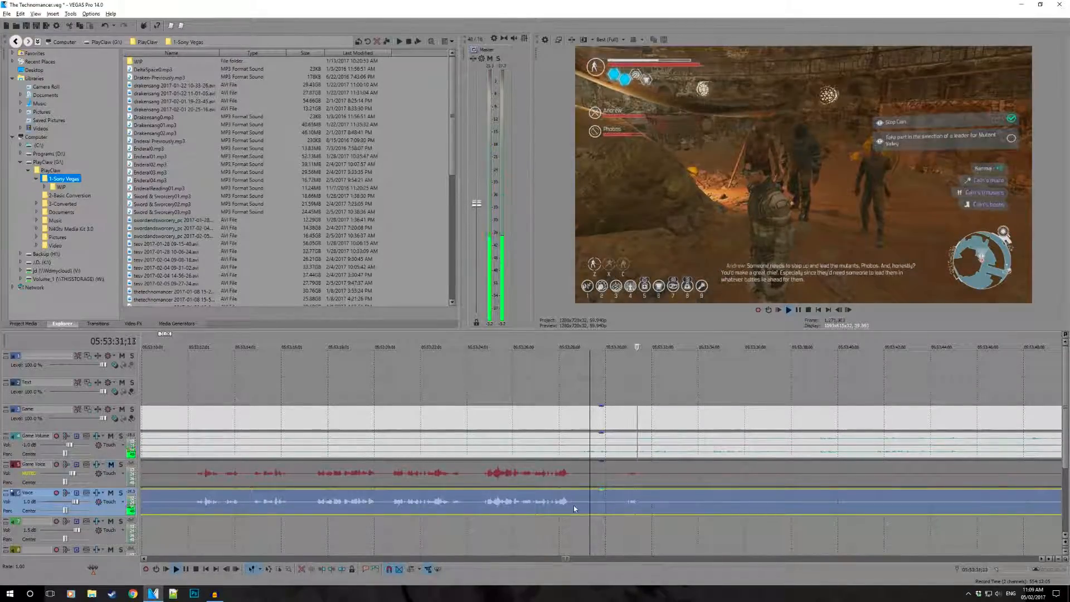
{"action": "left_click", "coordinate": [550, 505]}
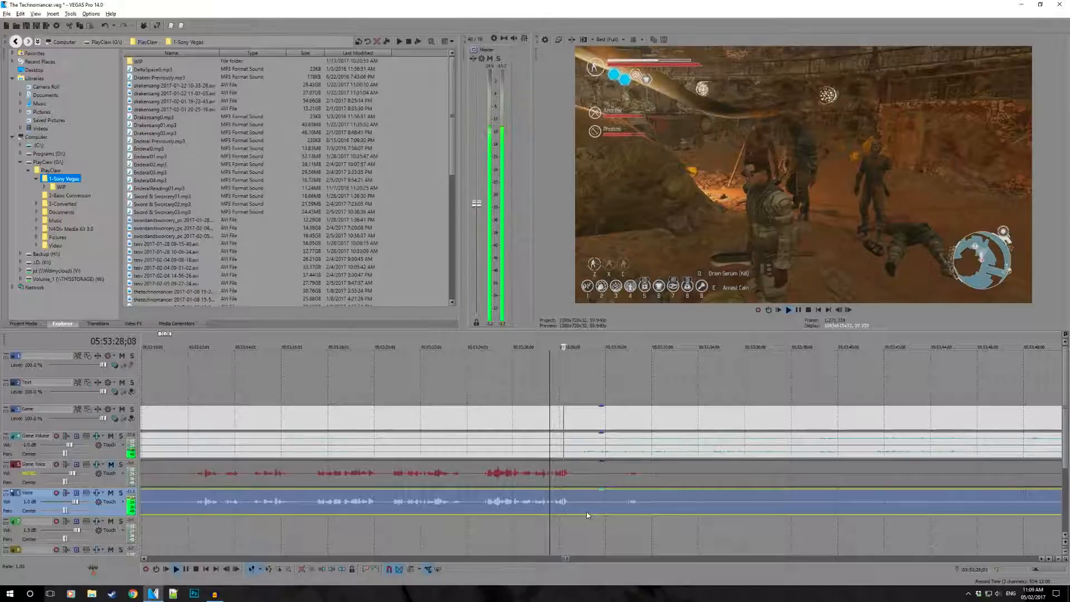
{"action": "key", "text": "space"}
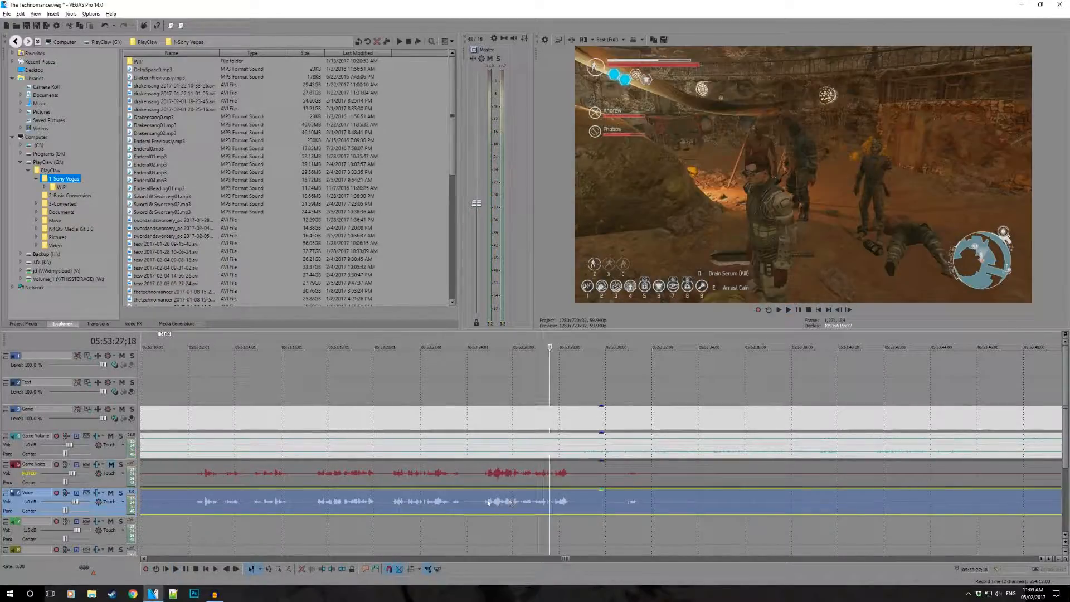
{"action": "key", "text": "space"}
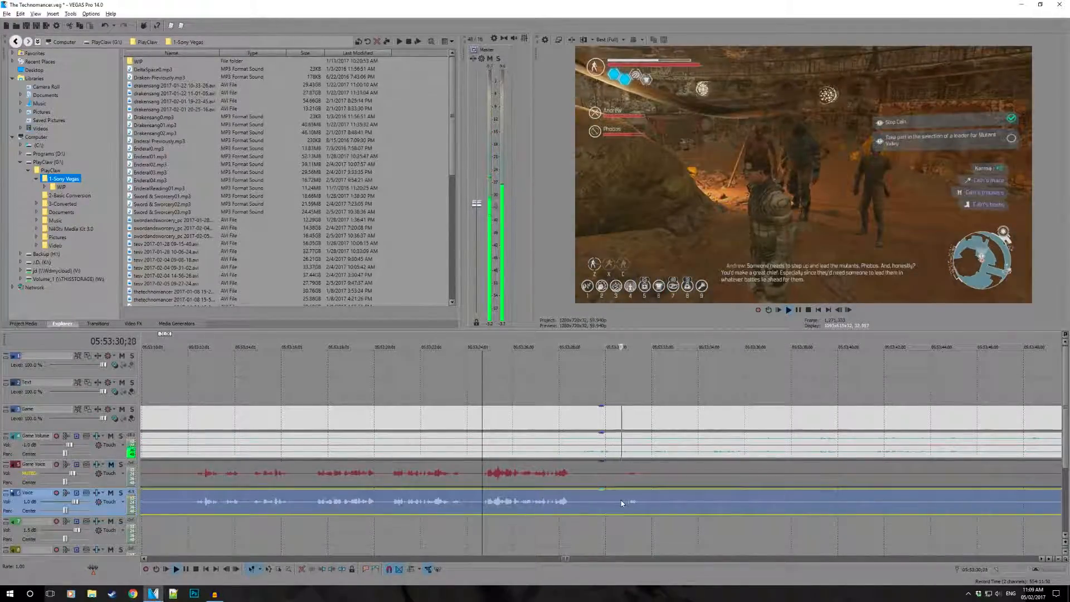
- Split the Voice clip just after the speech at about 05:53:29 and trim the remaining part's start to about 05:53:31
{"action": "left_click", "coordinate": [576, 500]}
{"action": "key", "text": "s"}
{"action": "left_click_drag", "start_coordinate": [573, 508], "coordinate": [629, 519]}
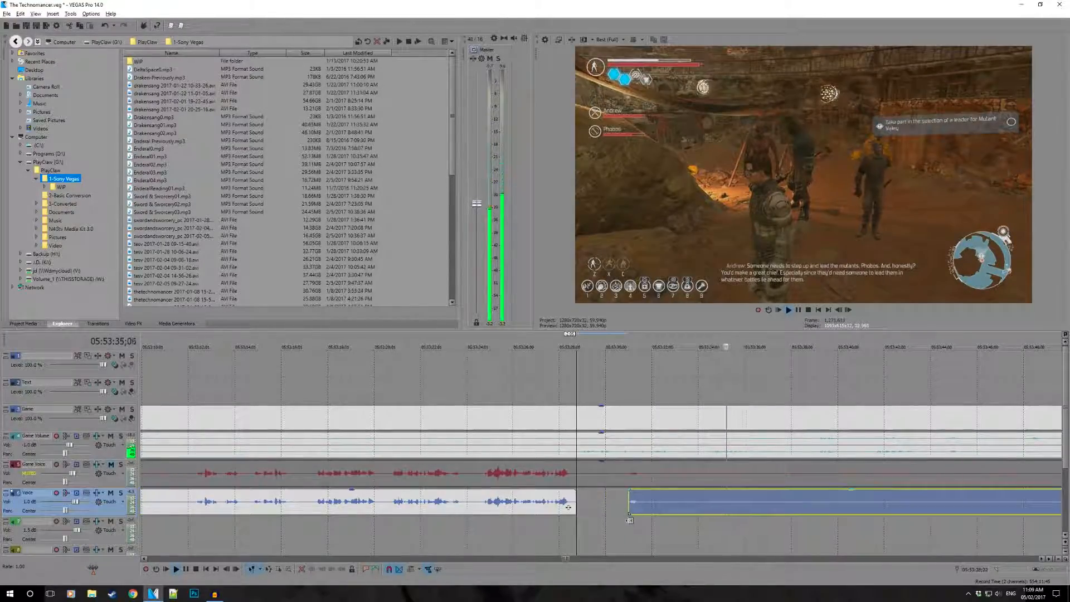
- Split off the short sound at about 05:53:31 on the Voice track and delete that fragment
{"action": "left_click", "coordinate": [638, 503]}
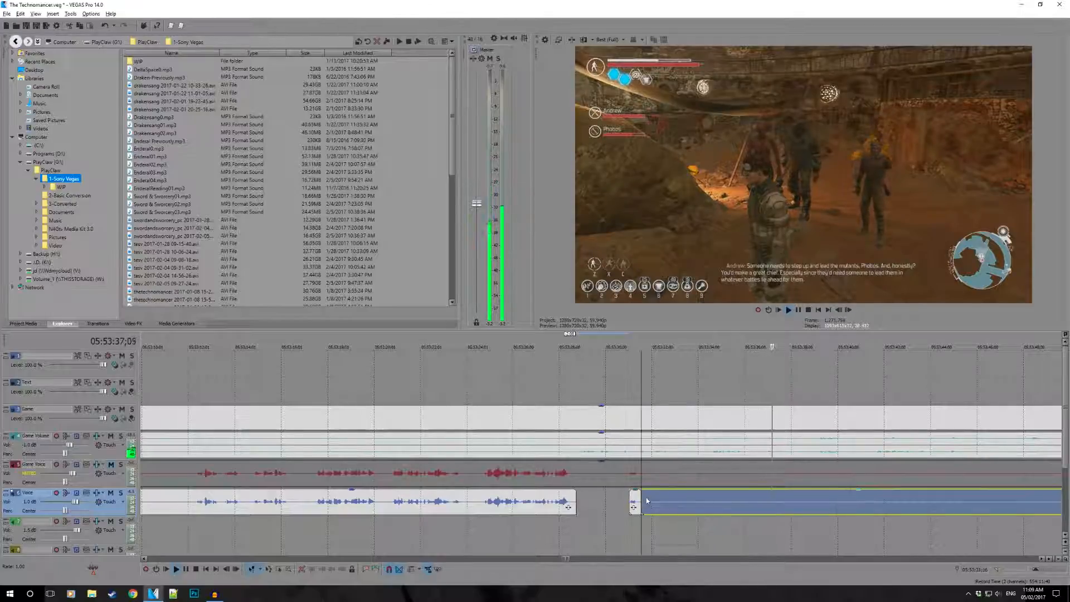
{"action": "key", "text": "s"}
{"action": "key", "text": "Delete"}
- Trim the start of the remaining Voice clip to just before the next speech, at about 05:53:55
{"action": "left_click_drag", "start_coordinate": [710, 510], "coordinate": [768, 511]}
{"action": "scroll", "coordinate": [768, 511], "scroll_direction": "down", "scroll_amount": 3}
{"action": "key", "text": "ctrl+z"}
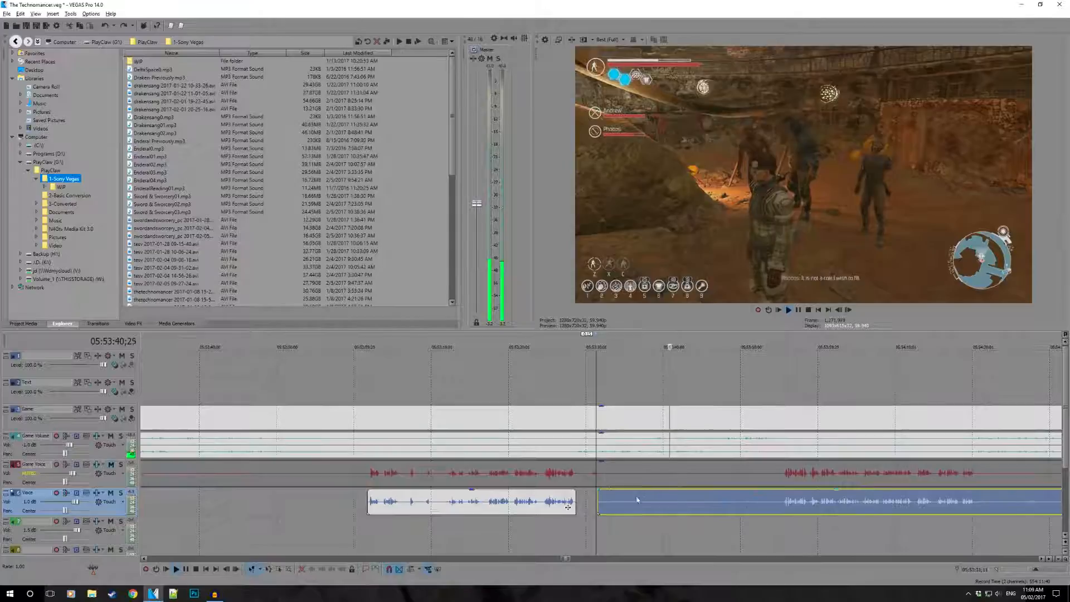
{"action": "left_click_drag", "start_coordinate": [600, 501], "coordinate": [785, 537]}
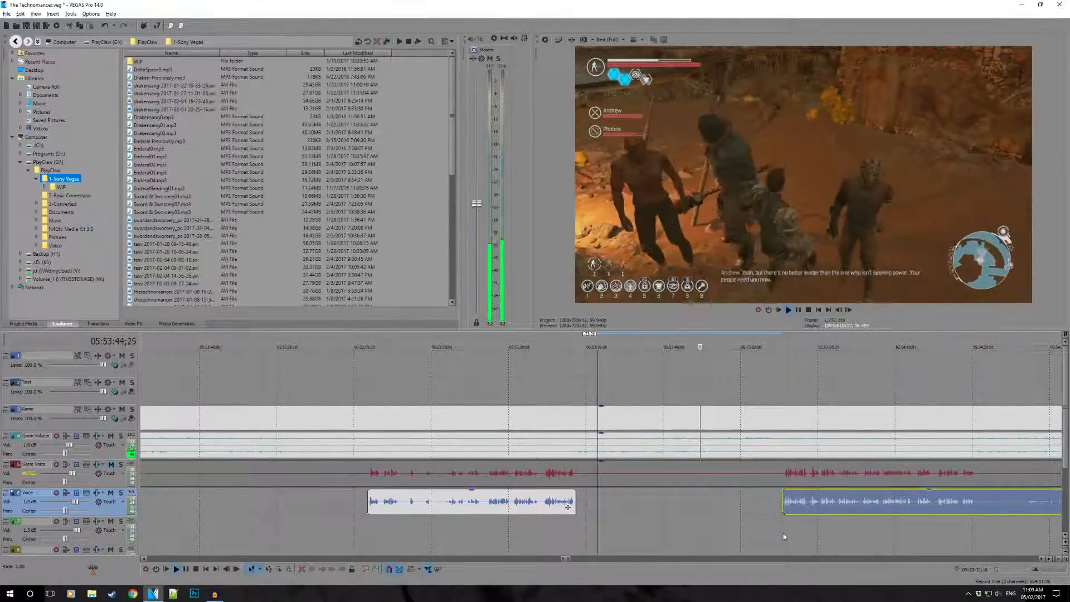
{"action": "left_click", "coordinate": [784, 537]}
- Play the Voice clip from 05:53:55;12, split it after the speech at about 05:54:20, and trim the remaining part's start to about 05:54:27
{"action": "key", "text": "space"}
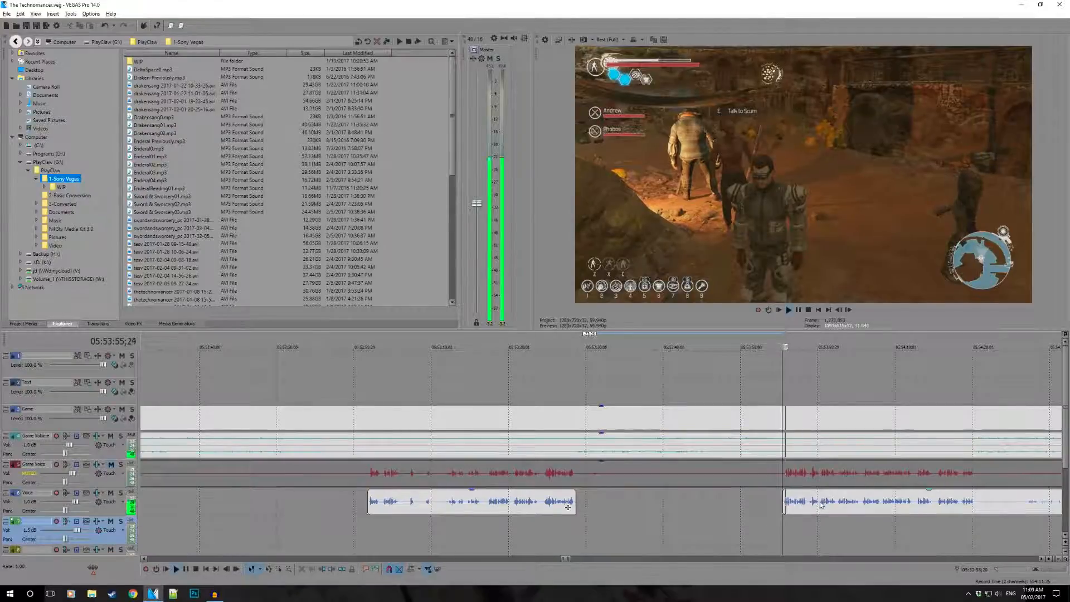
{"action": "scroll", "coordinate": [825, 502], "scroll_direction": "up", "scroll_amount": 2}
{"action": "key", "text": "space"}
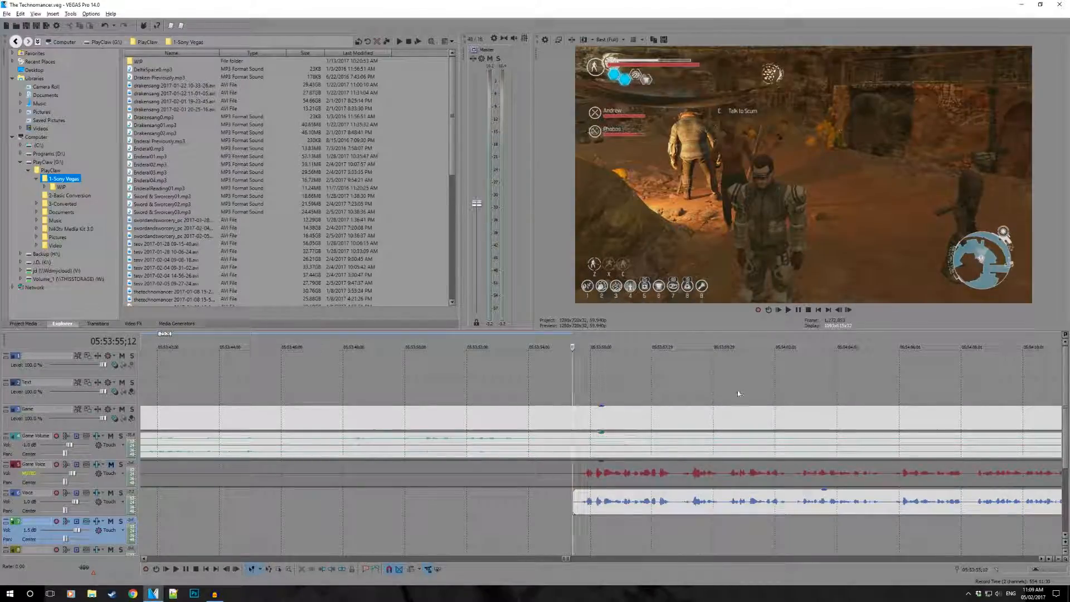
{"action": "key", "text": "space"}
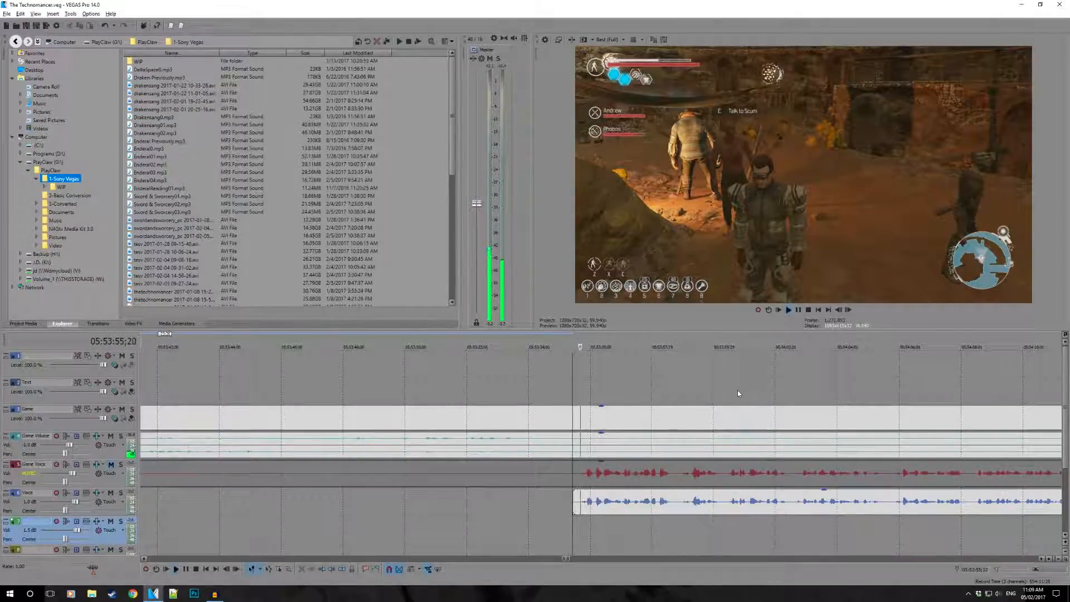
{"action": "scroll", "coordinate": [738, 390], "scroll_direction": "down", "scroll_amount": 1}
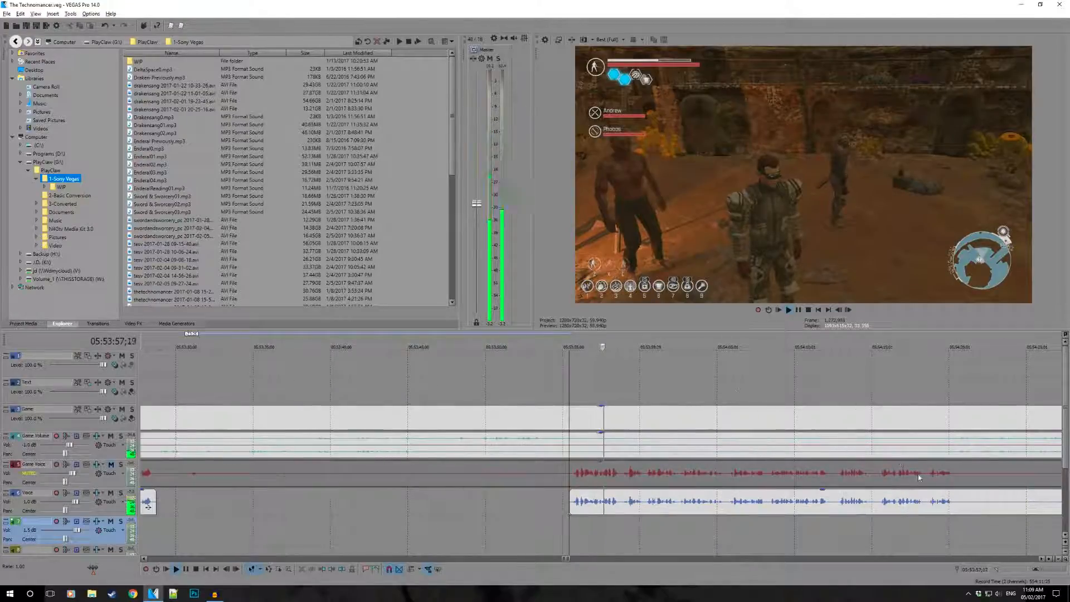
{"action": "left_click", "coordinate": [931, 503]}
{"action": "scroll", "coordinate": [961, 500], "scroll_direction": "up", "scroll_amount": 2}
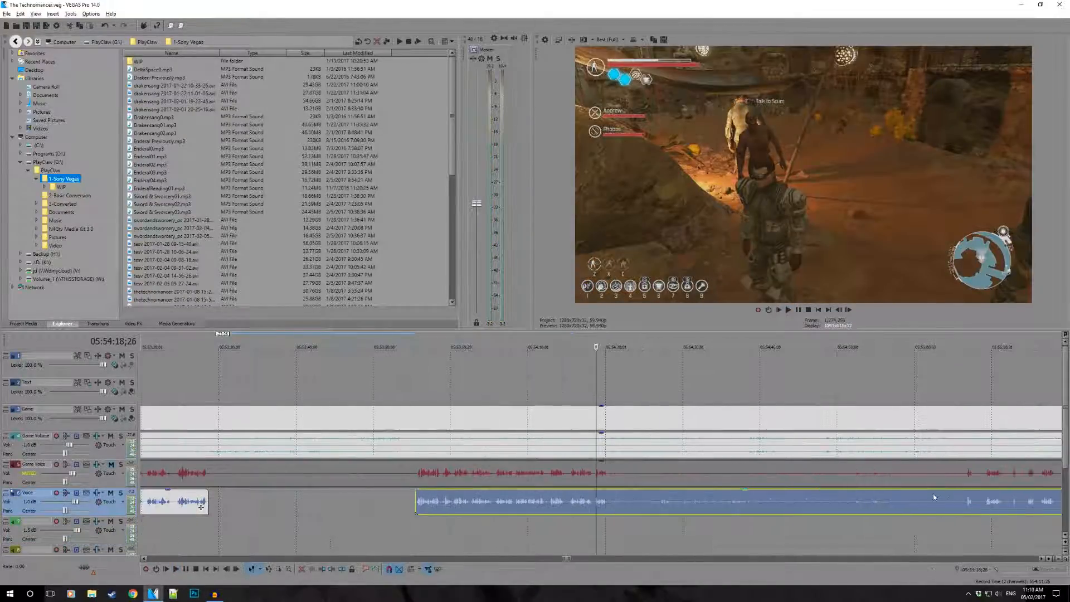
{"action": "key", "text": "space"}
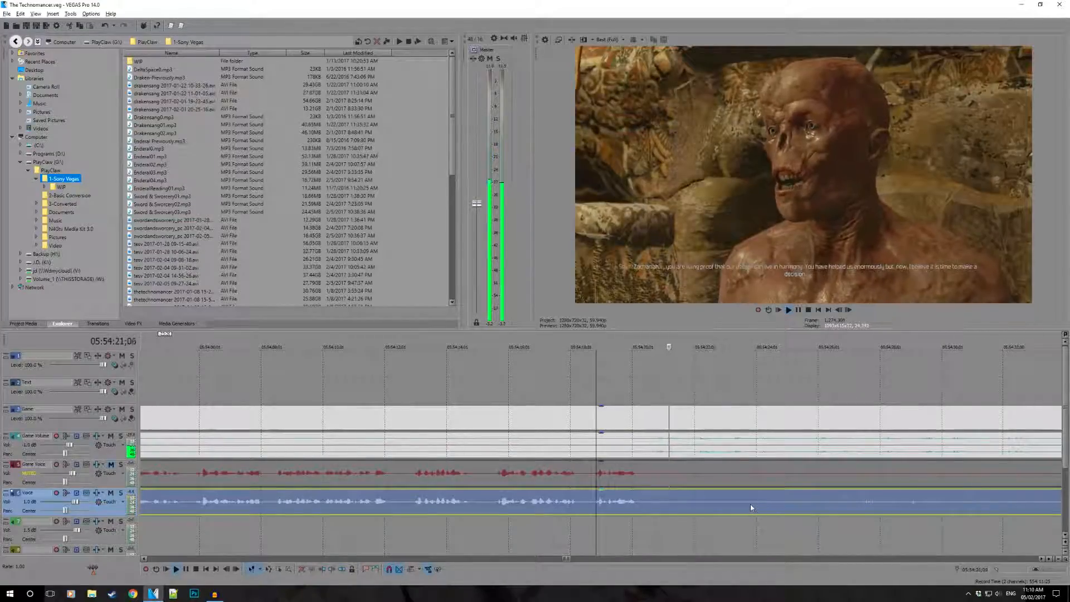
{"action": "left_click", "coordinate": [639, 504]}
{"action": "key", "text": "s"}
{"action": "left_click_drag", "start_coordinate": [640, 505], "coordinate": [849, 510]}
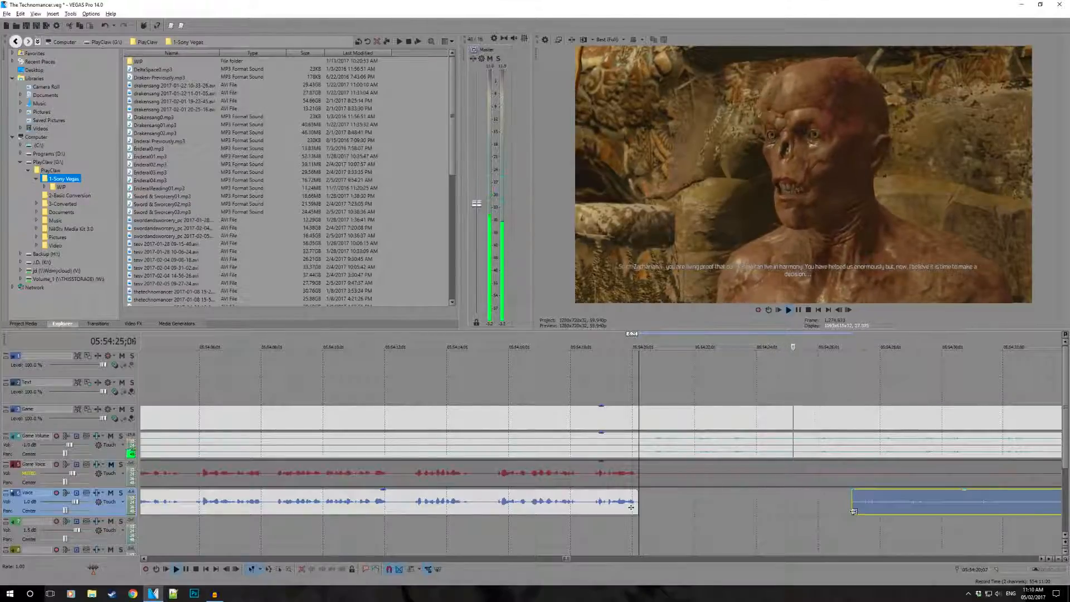
- Mute the Game Volume track and play from 05:54:27;03 to check the quiet Voice section on its own
{"action": "scroll", "coordinate": [893, 512], "scroll_direction": "right", "scroll_amount": 2}
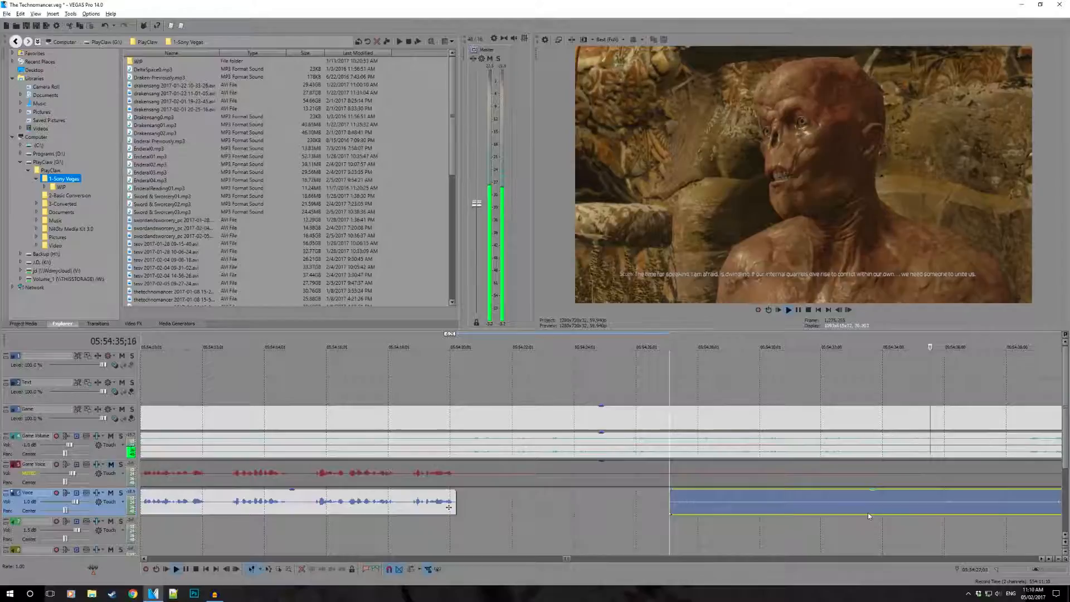
{"action": "key", "text": "space"}
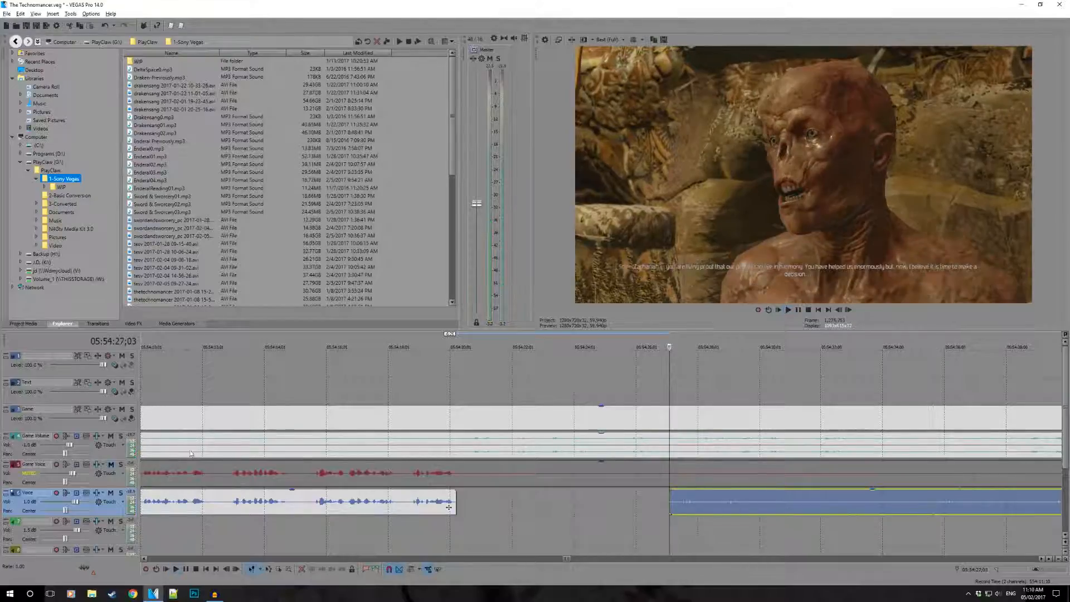
{"action": "left_click", "coordinate": [111, 436]}
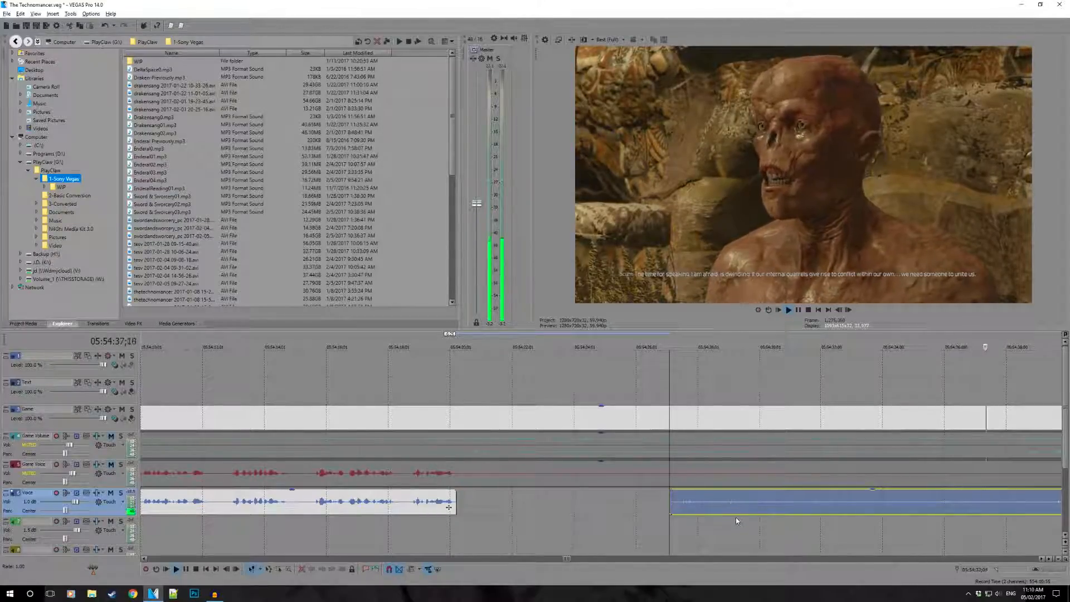
- Trim the start of the Voice clip to the next speech at about 05:55:06 and unmute the Game Volume track
{"action": "scroll", "coordinate": [736, 521], "scroll_direction": "down", "scroll_amount": 1}
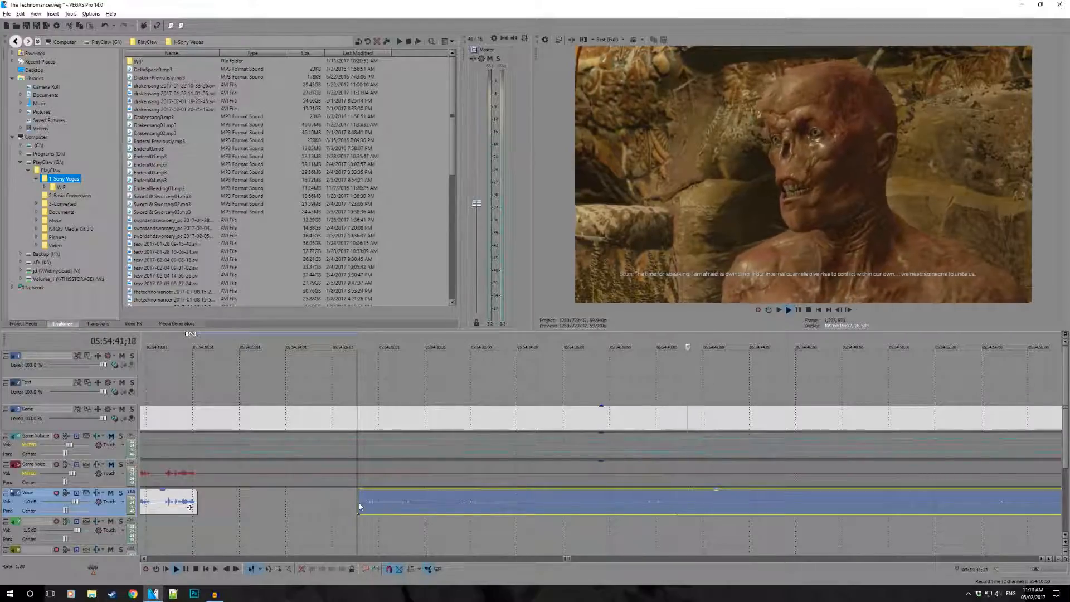
{"action": "left_click_drag", "start_coordinate": [357, 503], "coordinate": [974, 503]}
{"action": "scroll", "coordinate": [1000, 514], "scroll_direction": "down", "scroll_amount": 1}
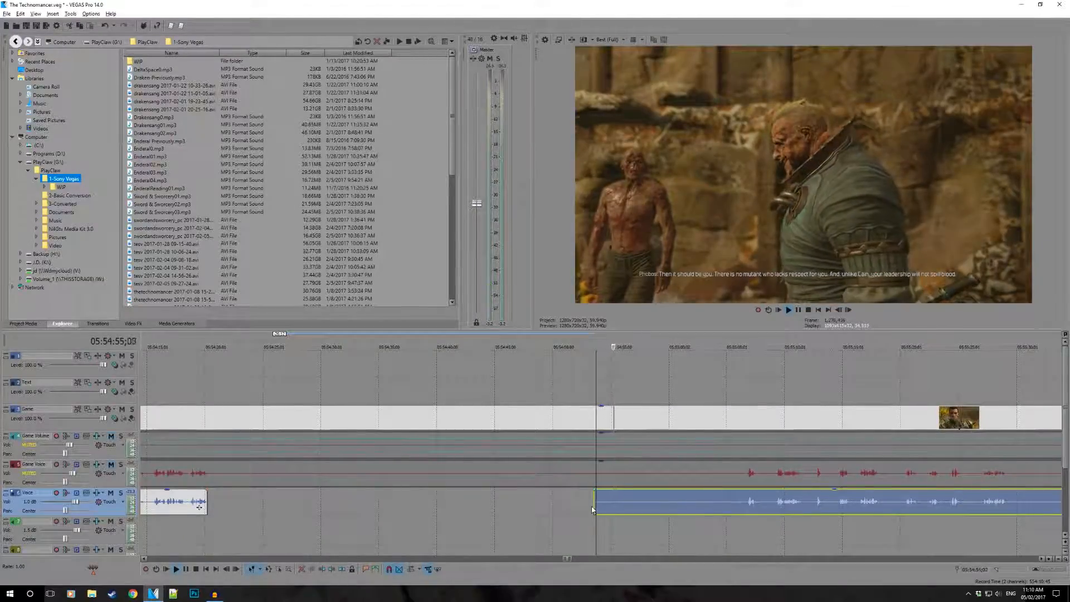
{"action": "left_click_drag", "start_coordinate": [595, 505], "coordinate": [707, 505]}
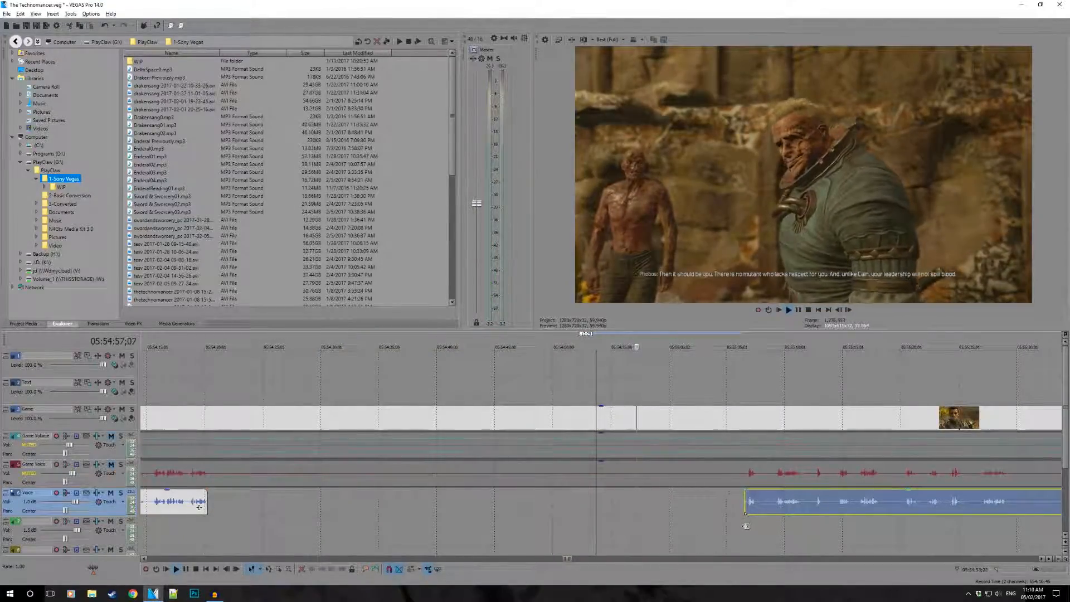
{"action": "left_click", "coordinate": [746, 525]}
{"action": "left_click", "coordinate": [111, 436]}
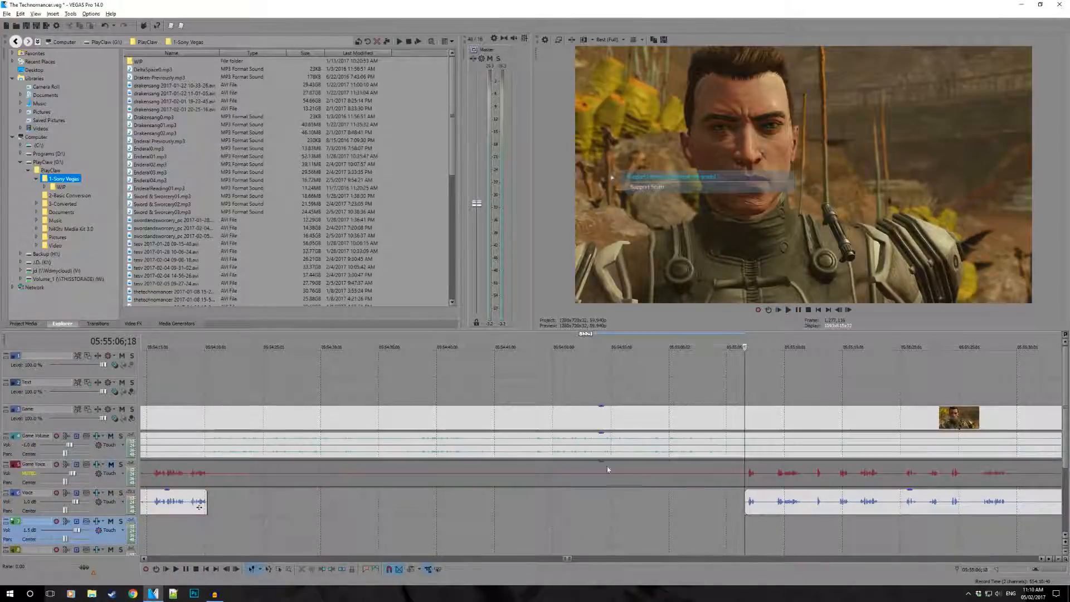
- Play the Voice clip, split it after the speech at about 05:55:29, and trim the remaining part's start to about 05:56:02
{"action": "key", "text": "space"}
{"action": "scroll", "coordinate": [843, 474], "scroll_direction": "down", "scroll_amount": 2}
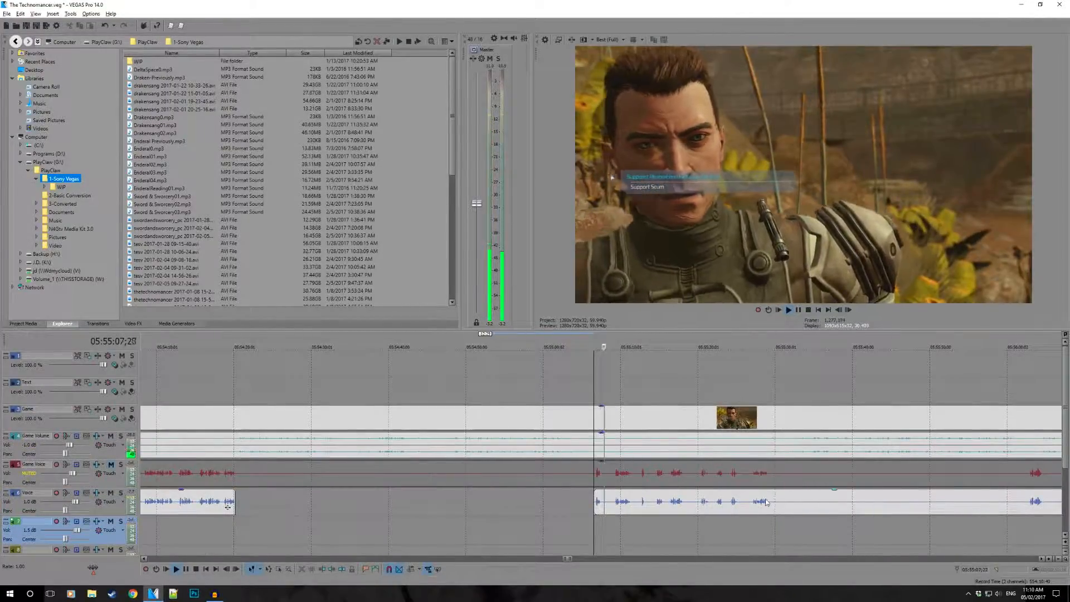
{"action": "left_click", "coordinate": [771, 502]}
{"action": "key", "text": "s"}
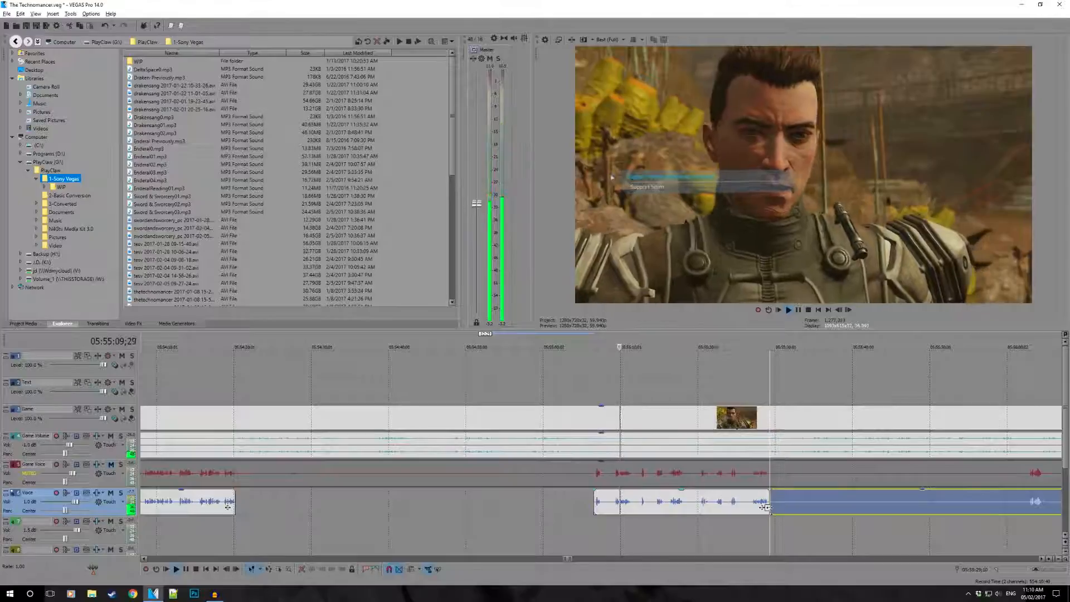
{"action": "left_click_drag", "start_coordinate": [771, 507], "coordinate": [1010, 508]}
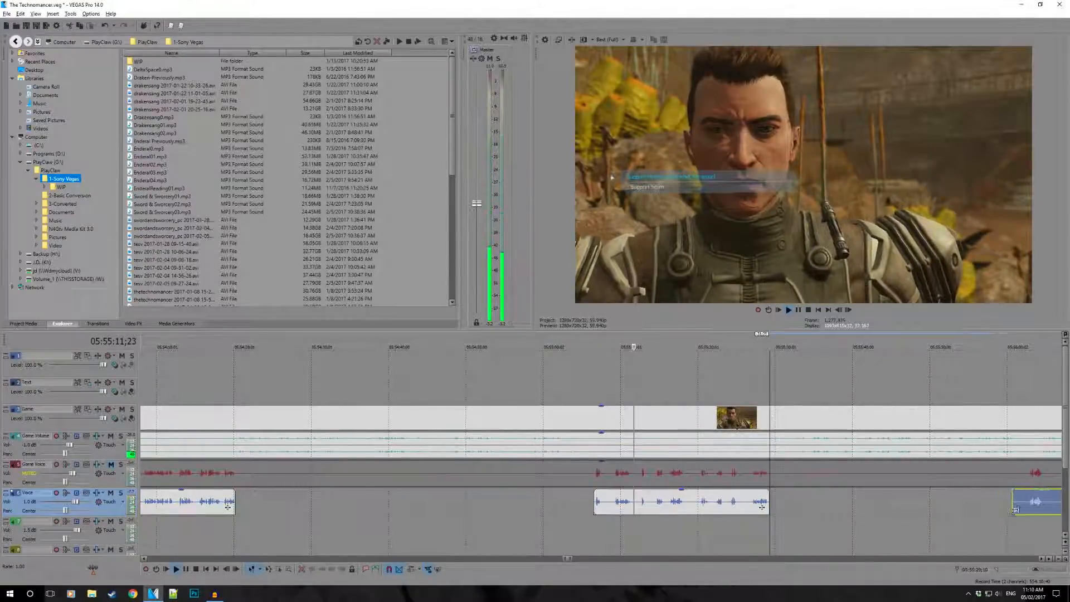
{"action": "left_click", "coordinate": [1027, 522]}
- Play the Voice clip from 05:56:02;13 and split it after the short line of speech at about 05:56:04
{"action": "key", "text": "space"}
{"action": "scroll", "coordinate": [810, 456], "scroll_direction": "down", "scroll_amount": 1}
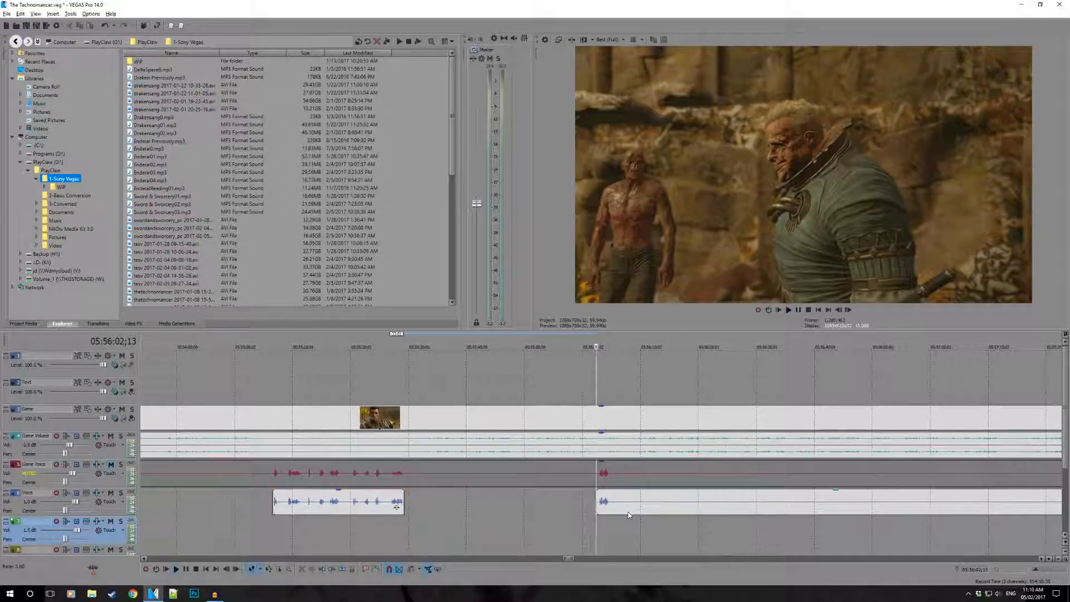
{"action": "key", "text": "space"}
{"action": "scroll", "coordinate": [628, 514], "scroll_direction": "up", "scroll_amount": 1}
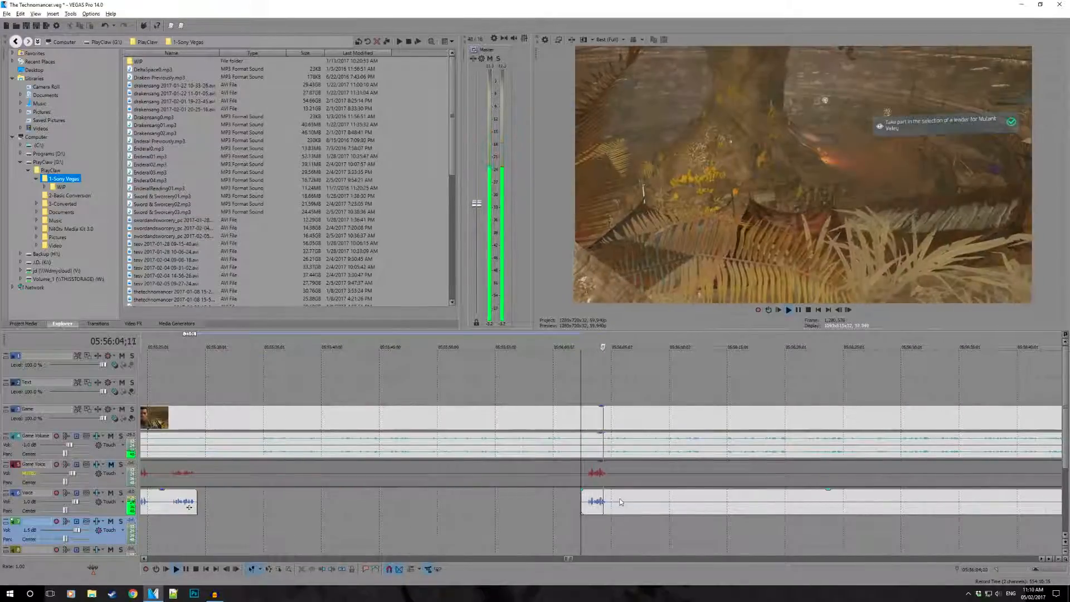
{"action": "left_click", "coordinate": [610, 502]}
{"action": "key", "text": "s"}
- Move the short Voice clip at 05:56:02 slightly earlier and play it from 05:56:00;17 to check its timing
{"action": "left_click_drag", "start_coordinate": [596, 504], "coordinate": [585, 505]}
{"action": "left_click", "coordinate": [559, 508]}
{"action": "key", "text": "space"}
{"action": "key", "text": "space"}
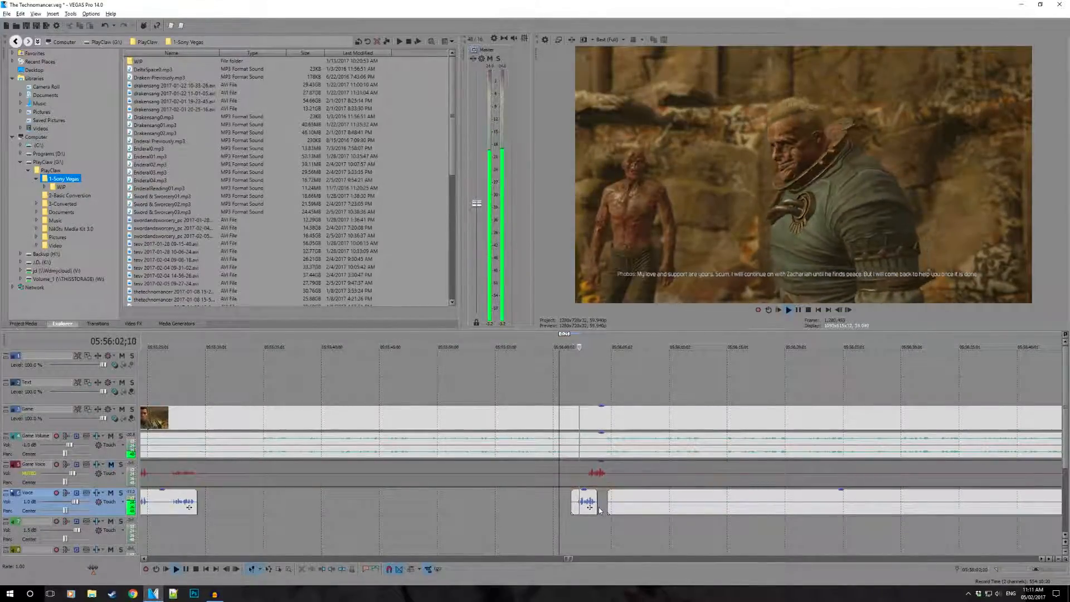
{"action": "key", "text": "space"}
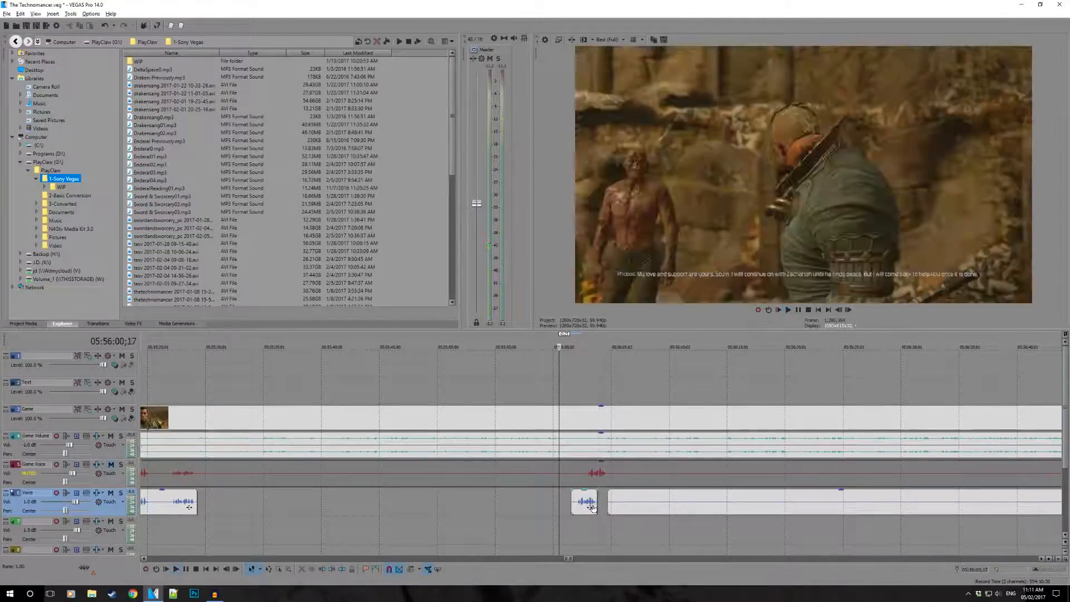
{"action": "key", "text": "space"}
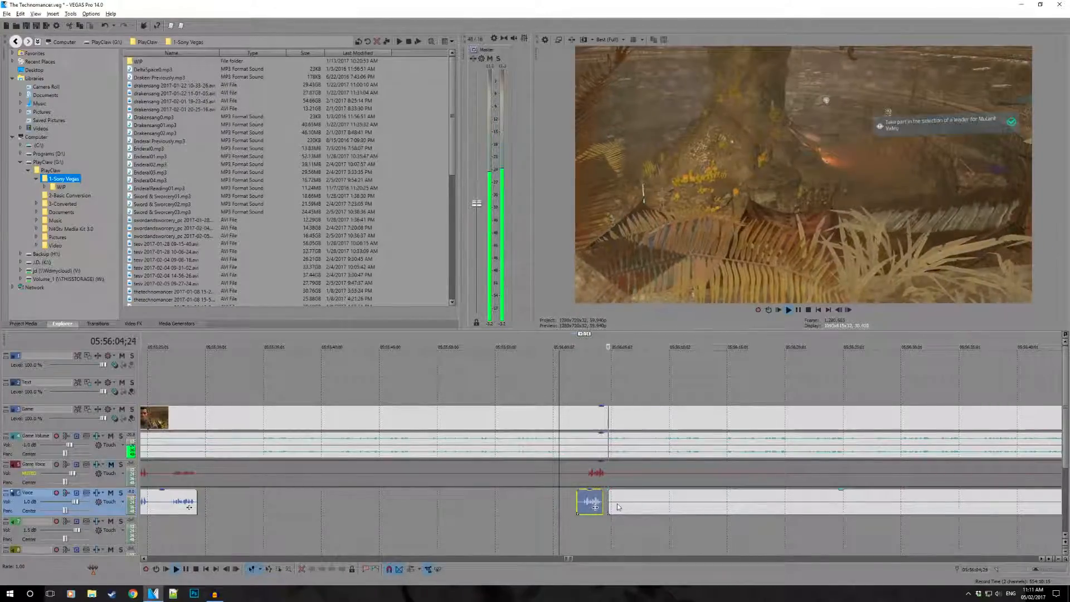
{"action": "key", "text": "space"}
- Trim the start of the remaining Voice clip to the next speech at about 05:57:28
{"action": "left_click_drag", "start_coordinate": [609, 504], "coordinate": [789, 508]}
{"action": "scroll", "coordinate": [665, 502], "scroll_direction": "down", "scroll_amount": 5}
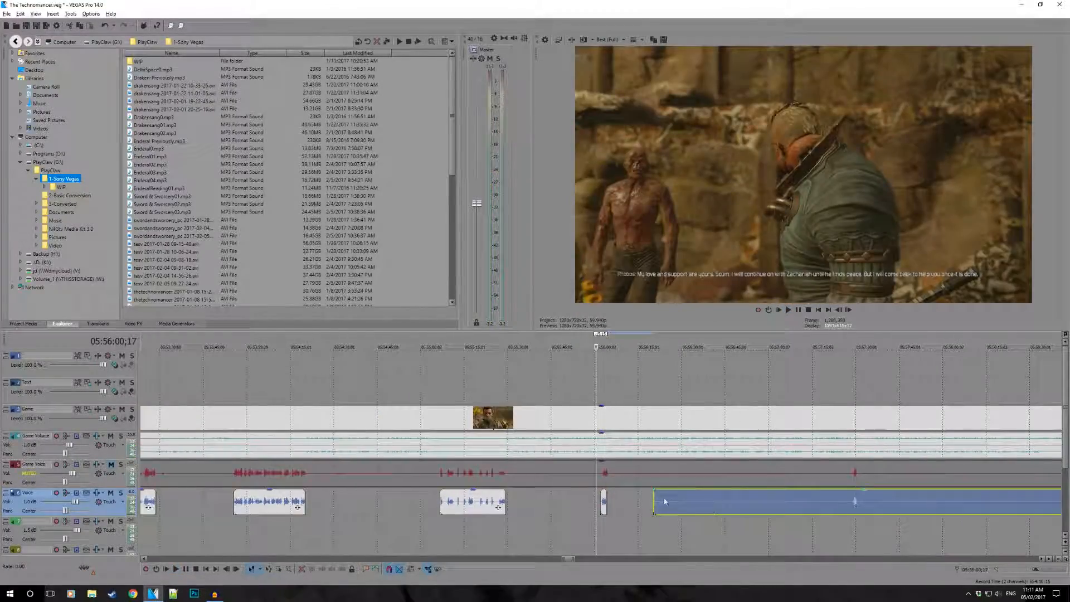
{"action": "left_click_drag", "start_coordinate": [655, 508], "coordinate": [834, 511]}
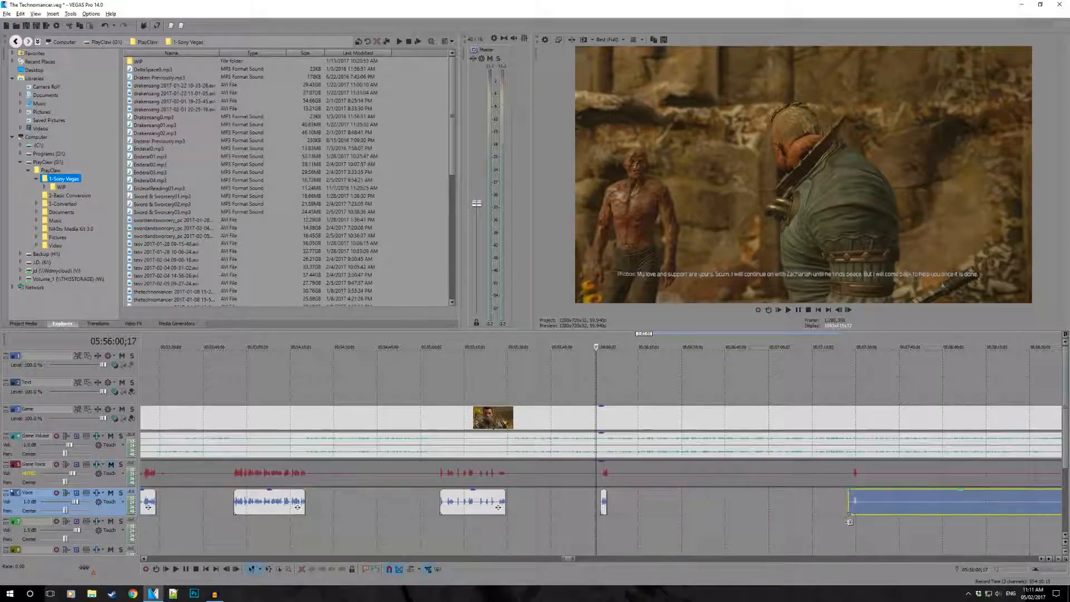
{"action": "left_click", "coordinate": [851, 526]}
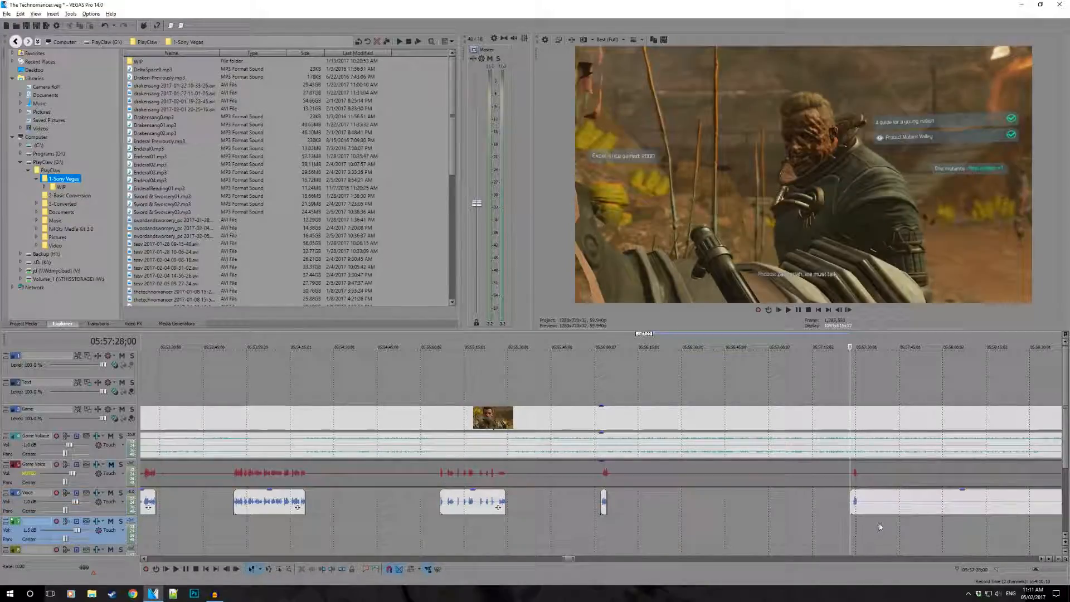
- Play the Voice clip from 05:57:28;00 and split it after the speech at 05:57:30;20
{"action": "key", "text": "space"}
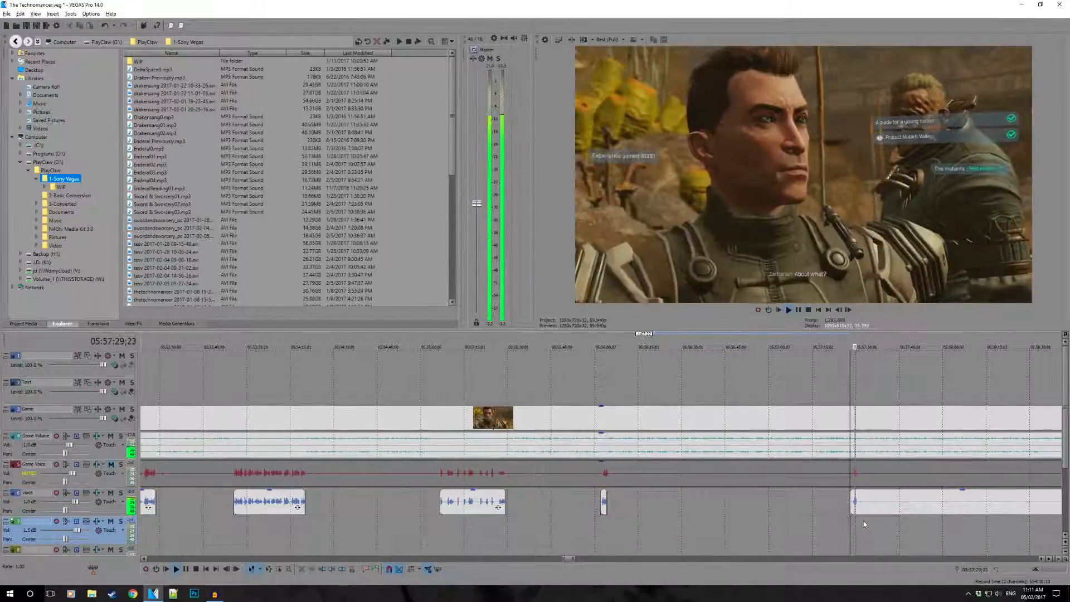
{"action": "key", "text": "space"}
{"action": "scroll", "coordinate": [860, 519], "scroll_direction": "up", "scroll_amount": 5}
{"action": "left_click", "coordinate": [599, 503]}
{"action": "key", "text": "s"}
- Move the short Voice clip slightly earlier and trim the remaining part's start to about 05:57:40
{"action": "left_click_drag", "start_coordinate": [592, 503], "coordinate": [584, 506]}
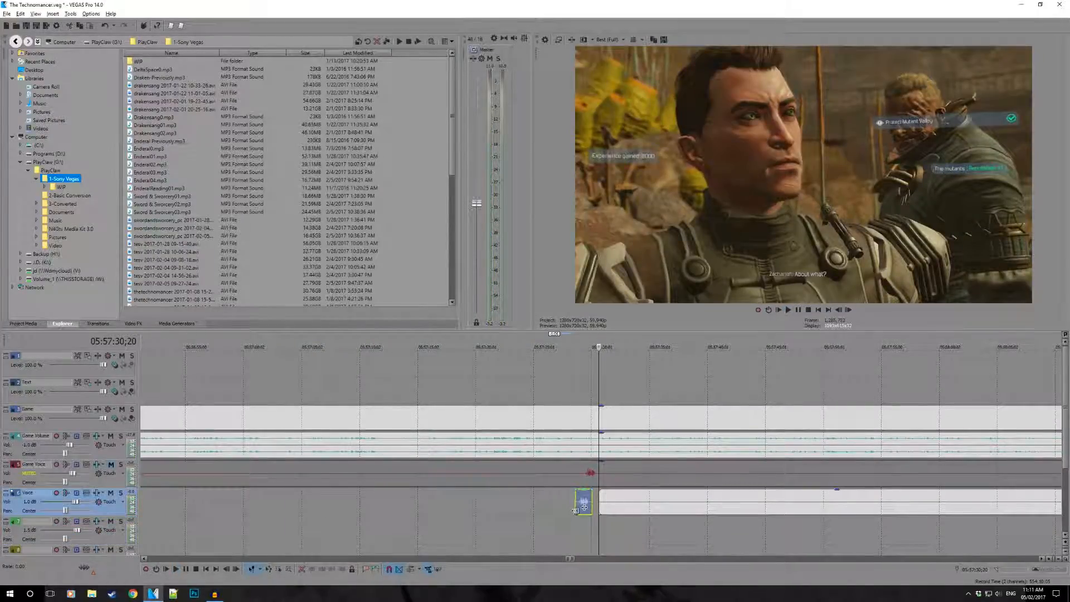
{"action": "left_click_drag", "start_coordinate": [600, 499], "coordinate": [711, 502]}
{"action": "scroll", "coordinate": [692, 503], "scroll_direction": "down", "scroll_amount": 1}
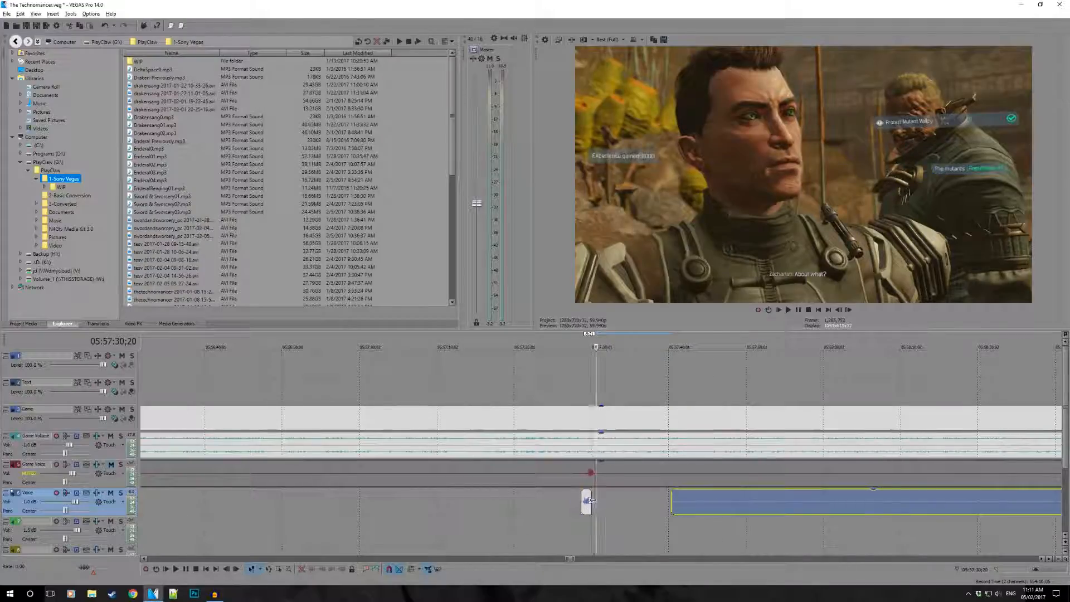
- Trim the start of the short Voice clip to about 05:57:28;26, just before the speech
{"action": "scroll", "coordinate": [576, 504], "scroll_direction": "up", "scroll_amount": 4}
{"action": "left_click", "coordinate": [475, 501]}
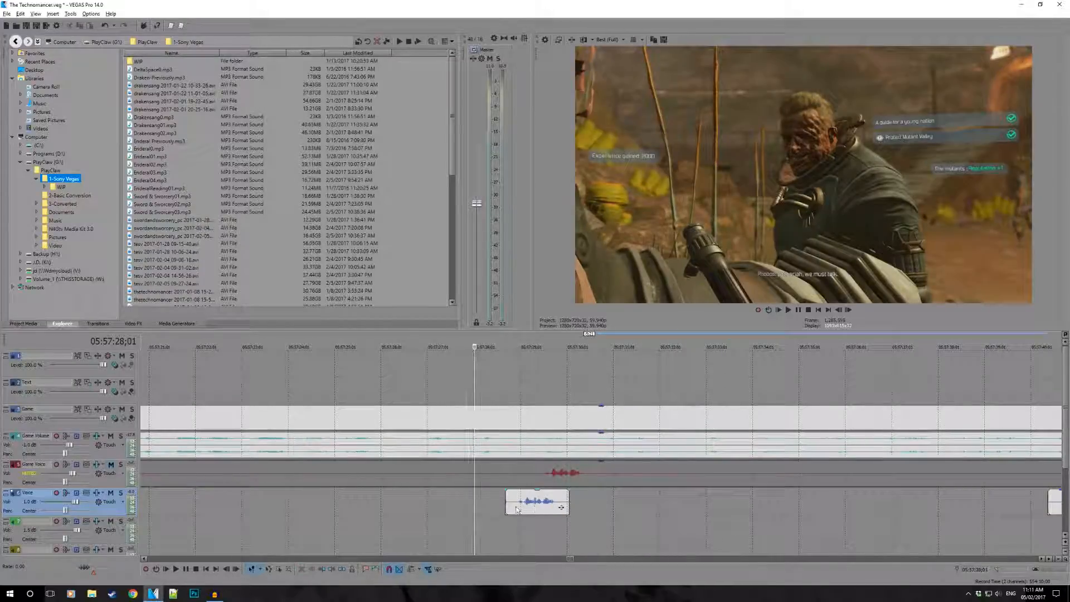
{"action": "scroll", "coordinate": [544, 505], "scroll_direction": "up", "scroll_amount": 1}
{"action": "left_click_drag", "start_coordinate": [640, 508], "coordinate": [644, 506]}
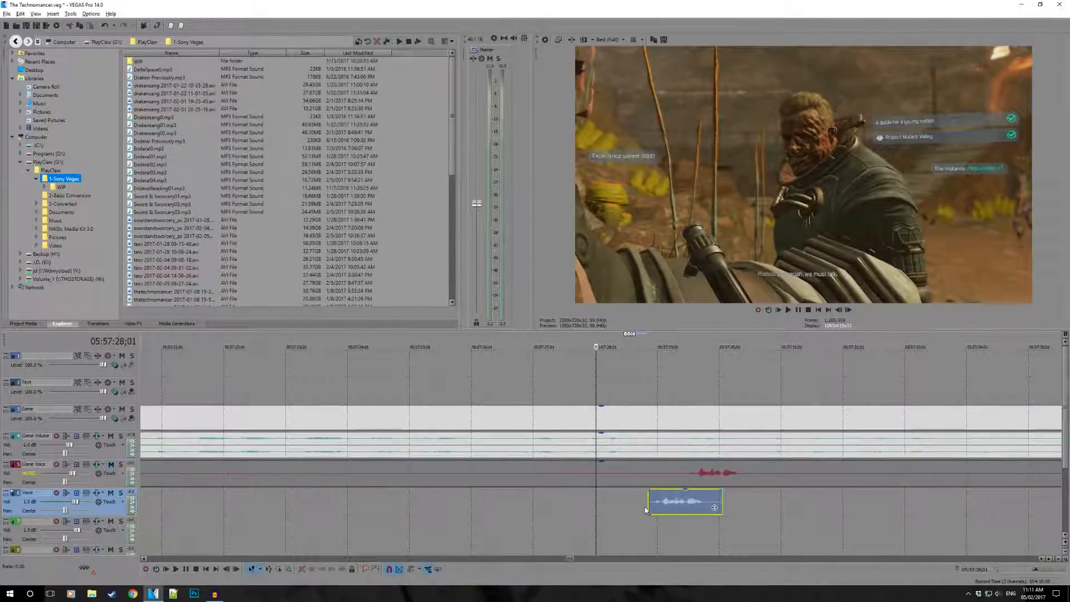
- Examine the uncut Voice clips that remain on the timeline alongside the sections already edited
{"action": "scroll", "coordinate": [757, 473], "scroll_direction": "down", "scroll_amount": 10}
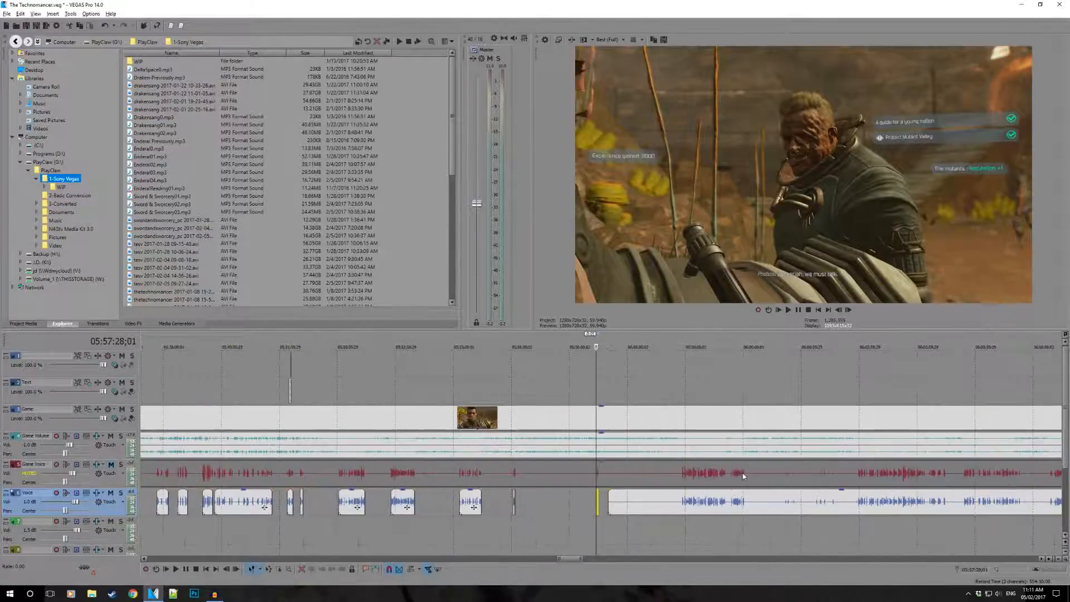
{"action": "scroll", "coordinate": [743, 475], "scroll_direction": "up", "scroll_amount": 10}
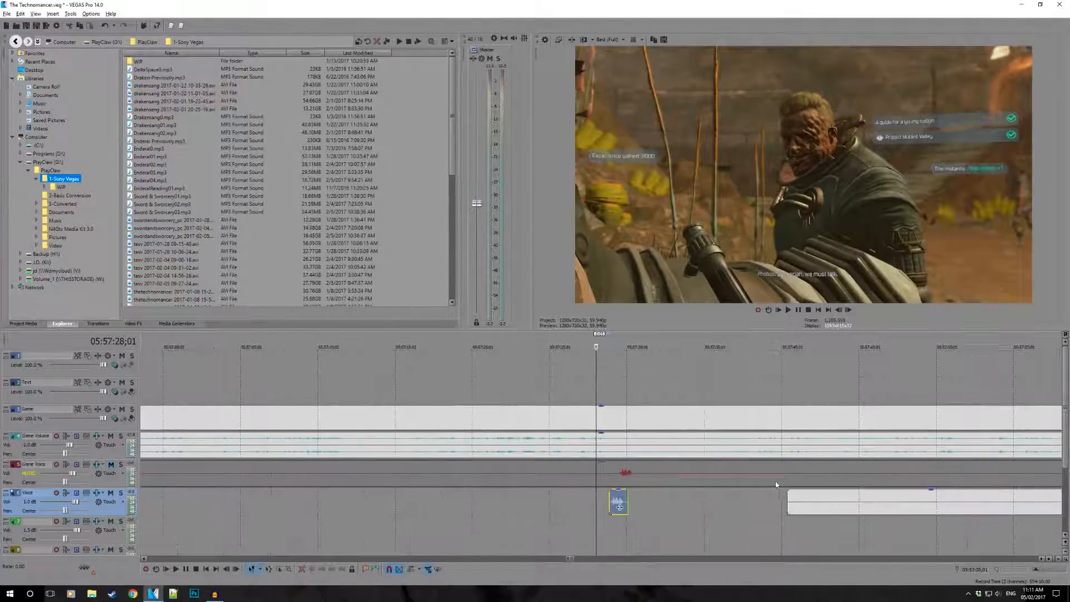
{"action": "scroll", "coordinate": [748, 486], "scroll_direction": "down", "scroll_amount": 10}
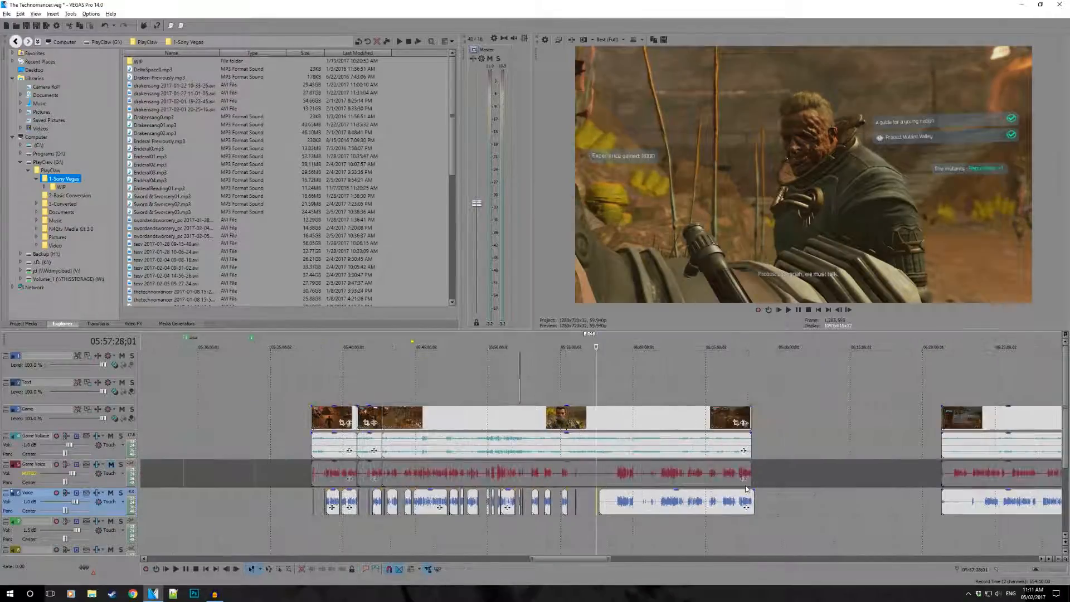
{"action": "scroll", "coordinate": [747, 490], "scroll_direction": "down", "scroll_amount": 3}
{"action": "scroll", "coordinate": [741, 487], "scroll_direction": "up", "scroll_amount": 6}
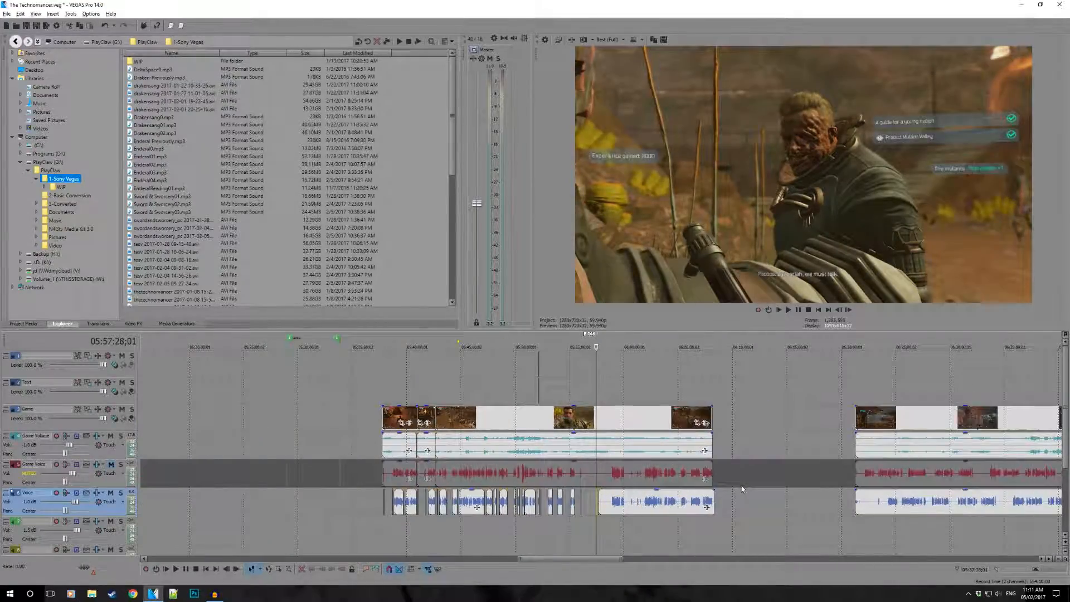
{"action": "scroll", "coordinate": [706, 493], "scroll_direction": "down", "scroll_amount": 2}
{"action": "scroll", "coordinate": [702, 494], "scroll_direction": "up", "scroll_amount": 4}
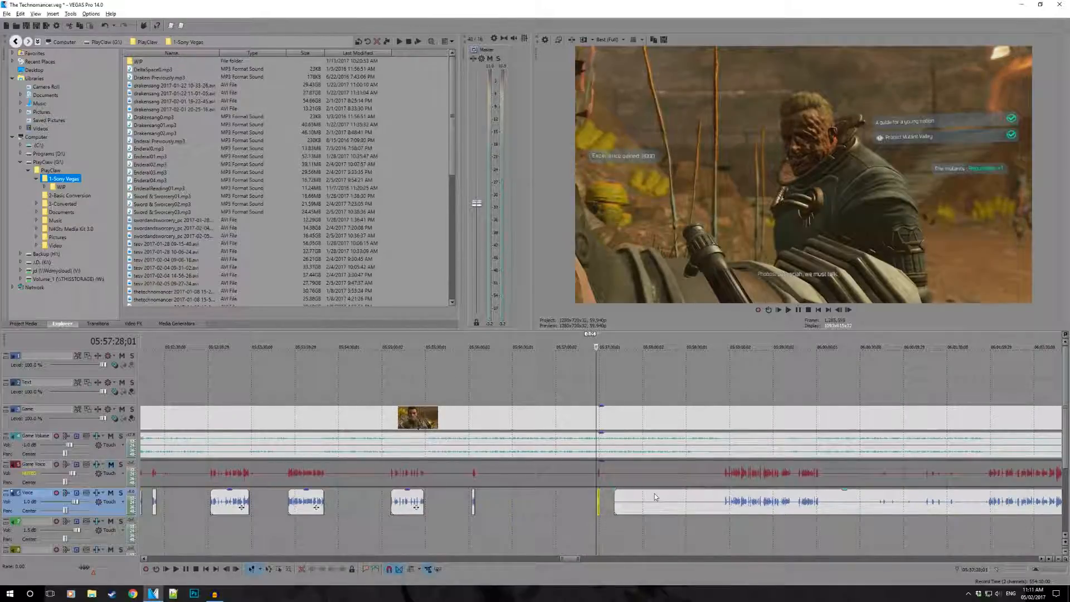
{"action": "scroll", "coordinate": [681, 415], "scroll_direction": "down", "scroll_amount": 8}
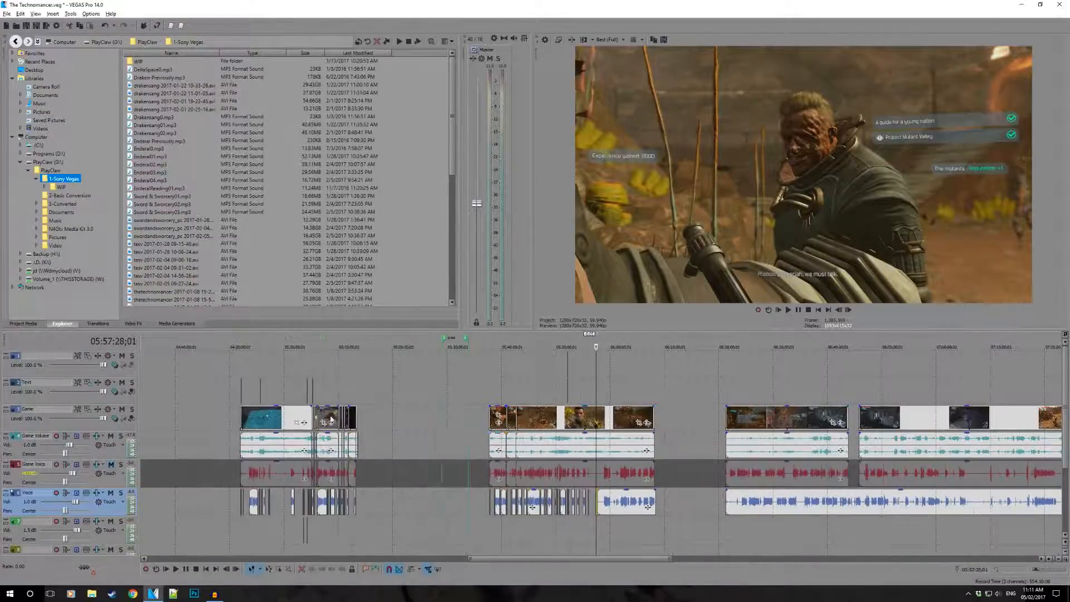
{"action": "scroll", "coordinate": [304, 395], "scroll_direction": "down", "scroll_amount": 2}
- Play the finished earlier section from 04:08:53;05 across the join between the two Game clips
{"action": "left_click", "coordinate": [281, 397]}
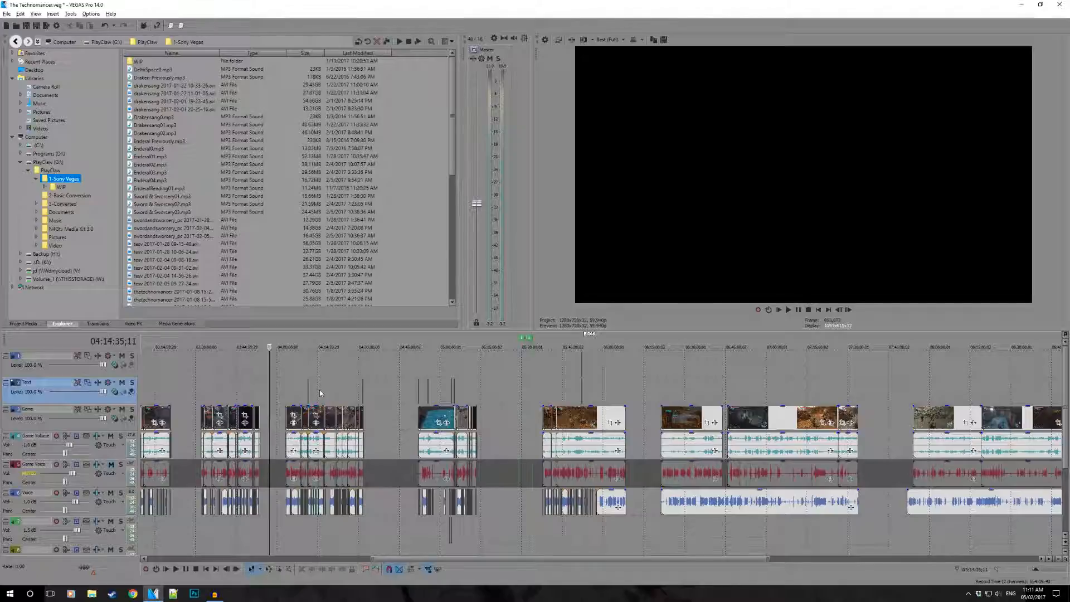
{"action": "left_click", "coordinate": [320, 394]}
{"action": "scroll", "coordinate": [321, 393], "scroll_direction": "up", "scroll_amount": 6}
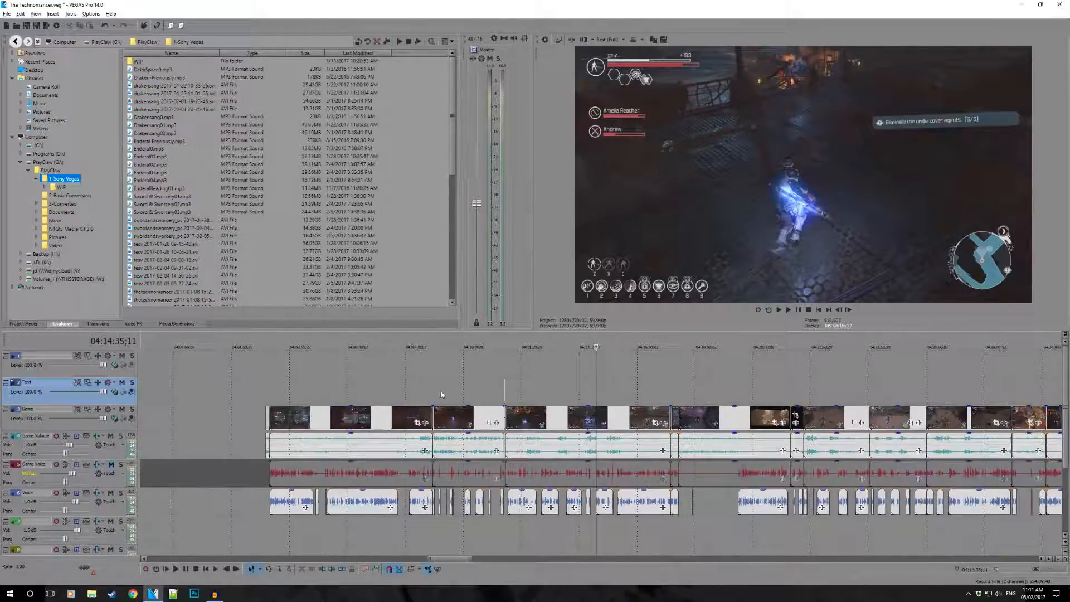
{"action": "scroll", "coordinate": [421, 389], "scroll_direction": "up", "scroll_amount": 5}
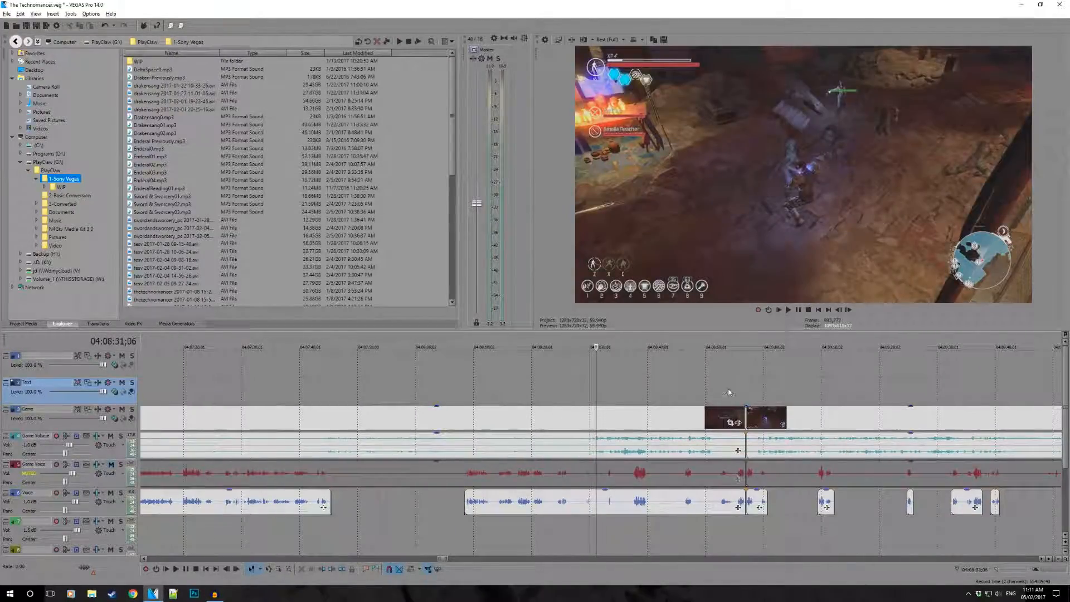
{"action": "left_click", "coordinate": [724, 393]}
{"action": "key", "text": "space"}
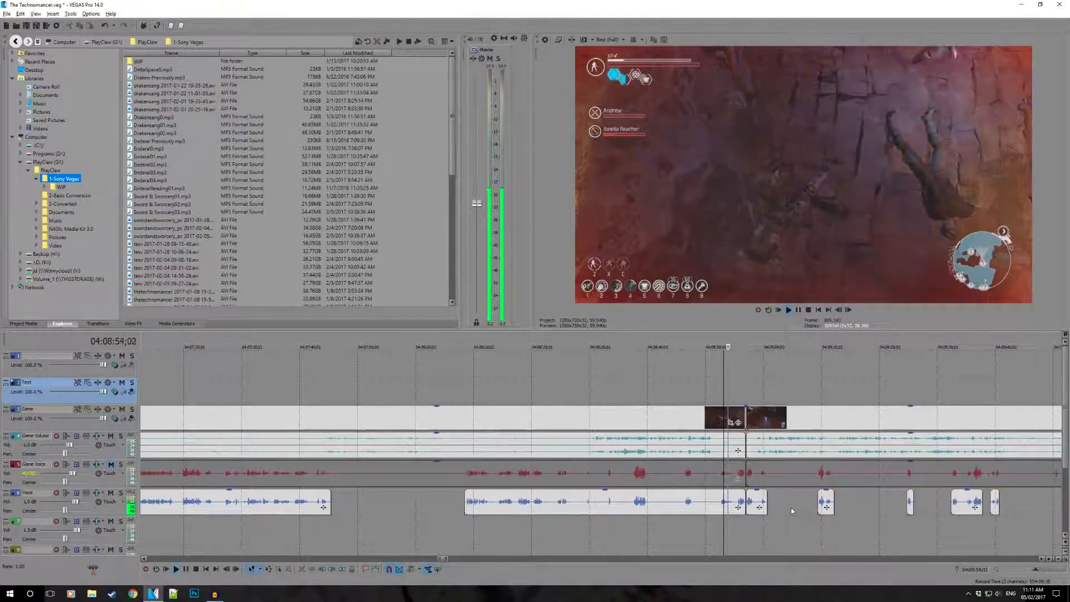
{"action": "scroll", "coordinate": [791, 508], "scroll_direction": "up", "scroll_amount": 2}
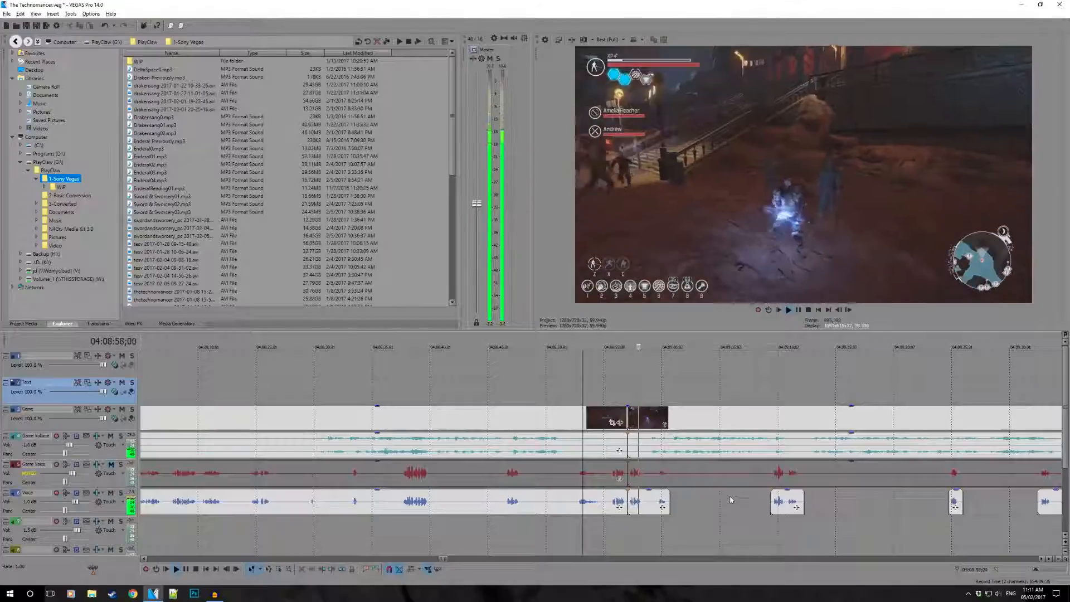
{"action": "key", "text": "space"}
- Play the captioned section under the Text clip from about 04:11:21 and again from 04:11:24;01
{"action": "scroll", "coordinate": [725, 495], "scroll_direction": "down", "scroll_amount": 8}
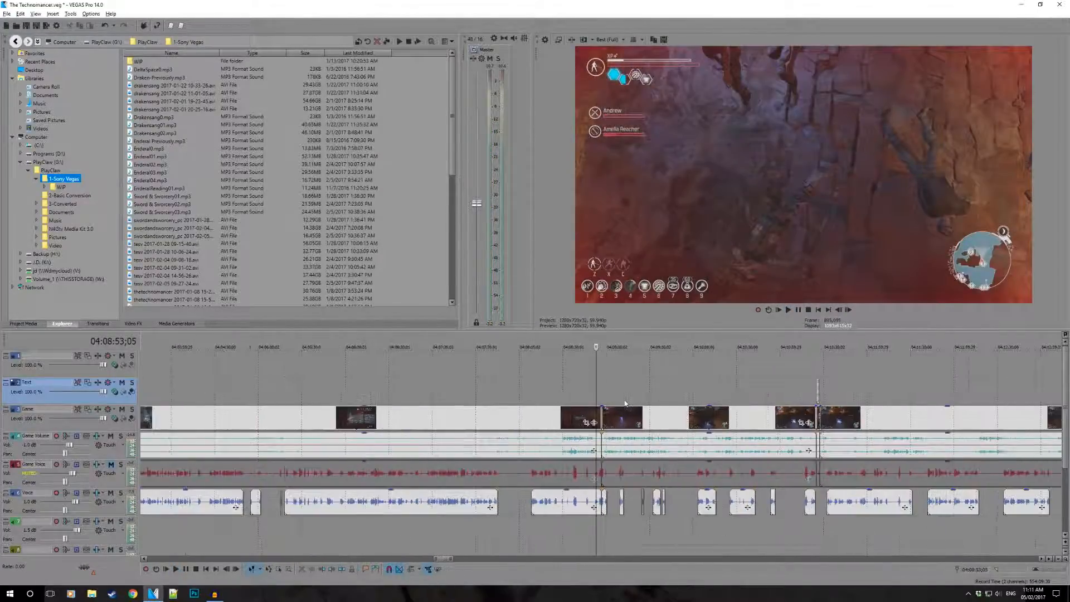
{"action": "left_click", "coordinate": [674, 377]}
{"action": "scroll", "coordinate": [673, 379], "scroll_direction": "up", "scroll_amount": 8}
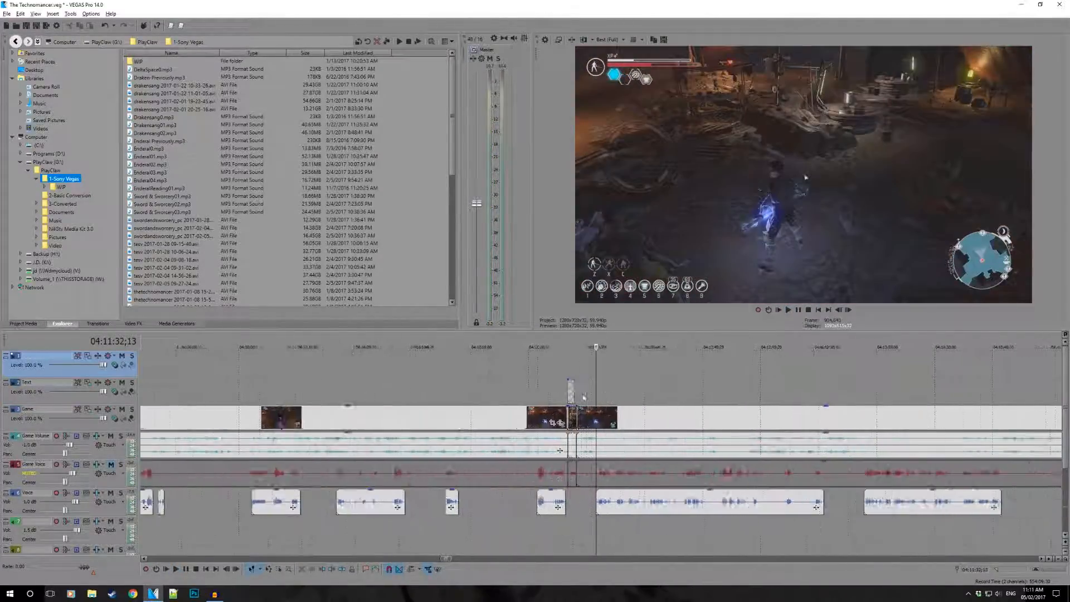
{"action": "left_click", "coordinate": [529, 365]}
{"action": "key", "text": "space"}
{"action": "scroll", "coordinate": [624, 507], "scroll_direction": "up", "scroll_amount": 3}
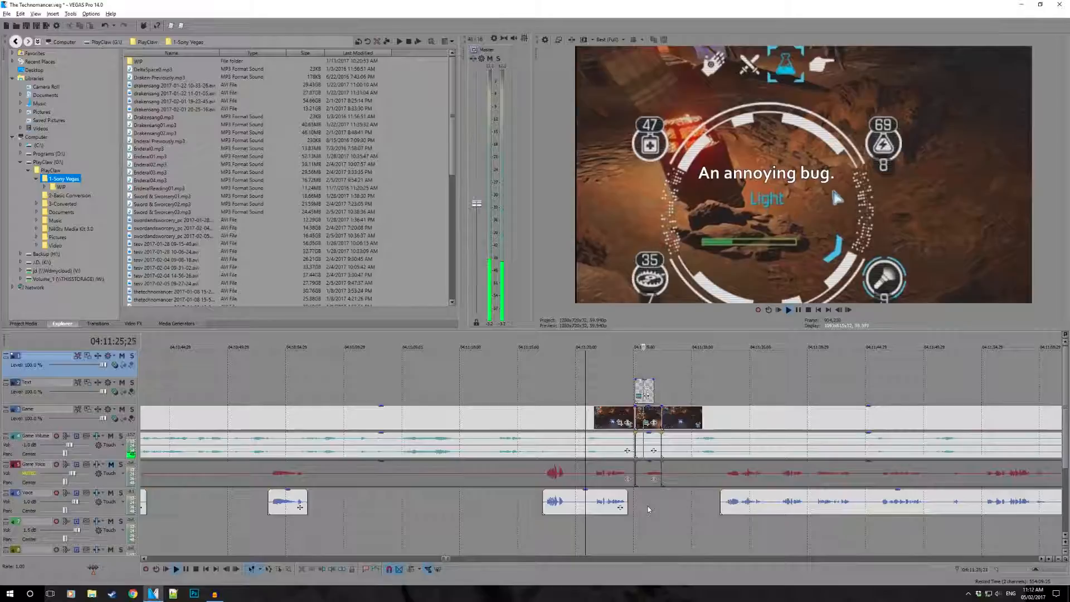
{"action": "key", "text": "space"}
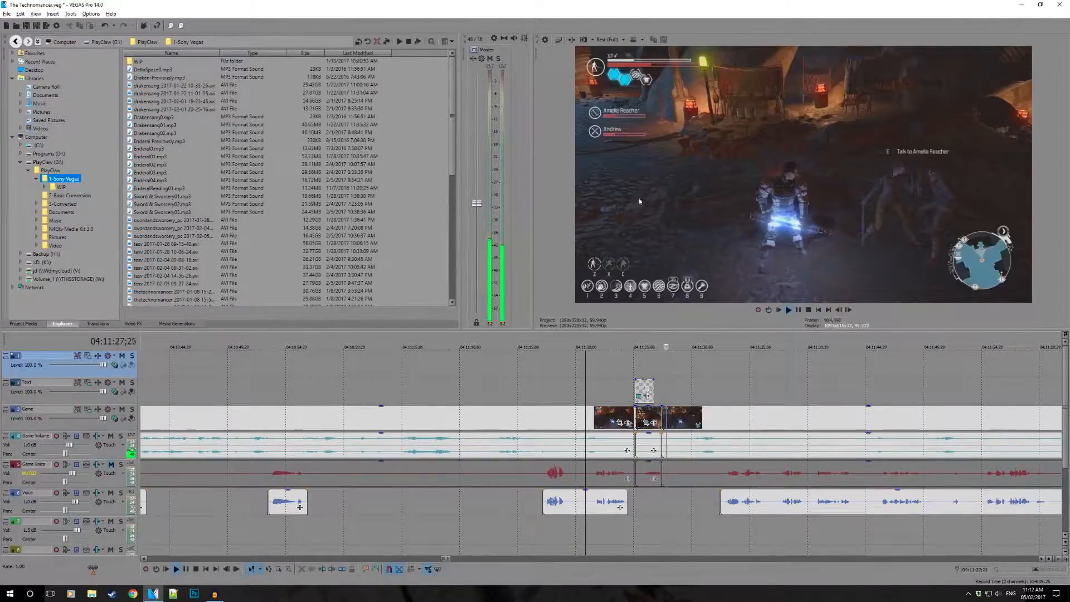
{"action": "left_click", "coordinate": [624, 375]}
{"action": "key", "text": "space"}
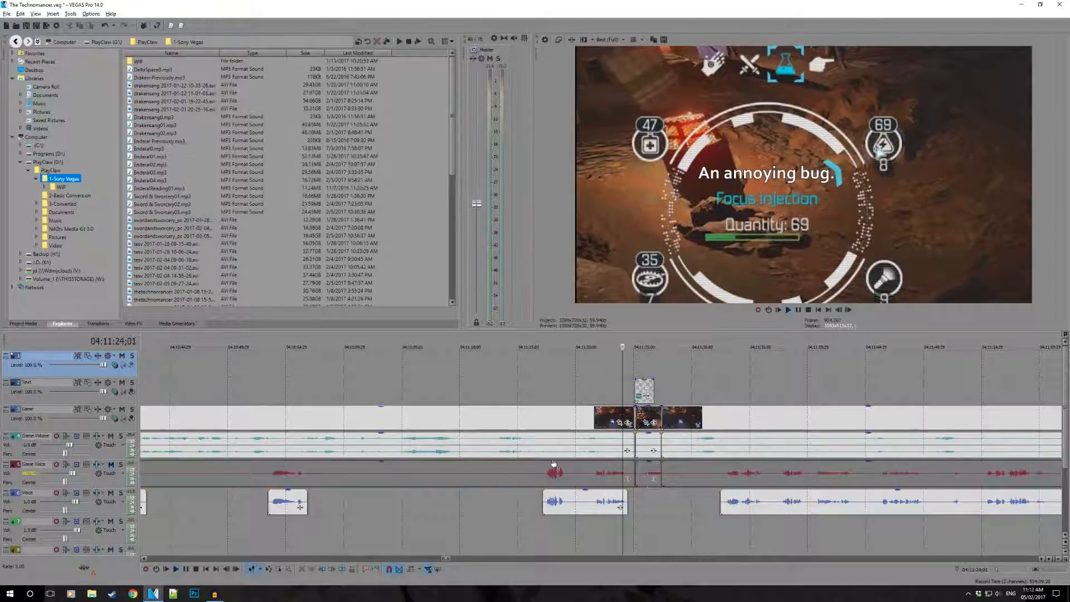
{"action": "key", "text": "space"}
- Return from the finished earlier sections to the short Voice clip at 05:57:28;26 and select it
{"action": "scroll", "coordinate": [691, 501], "scroll_direction": "down", "scroll_amount": 10}
{"action": "scroll", "coordinate": [689, 417], "scroll_direction": "down", "scroll_amount": 5}
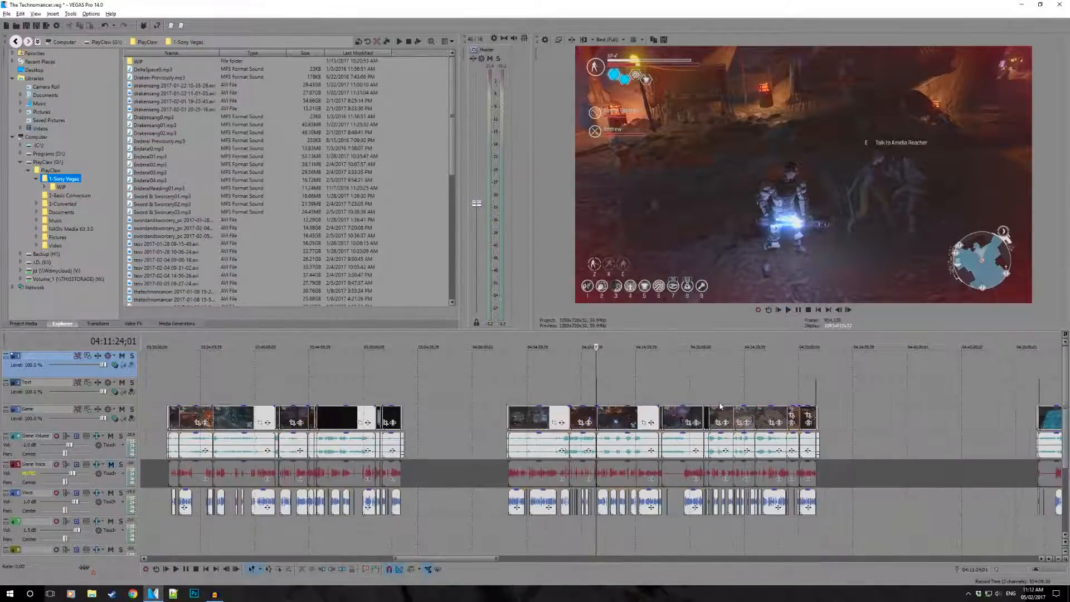
{"action": "left_click", "coordinate": [1026, 368]}
{"action": "scroll", "coordinate": [785, 430], "scroll_direction": "down", "scroll_amount": 5}
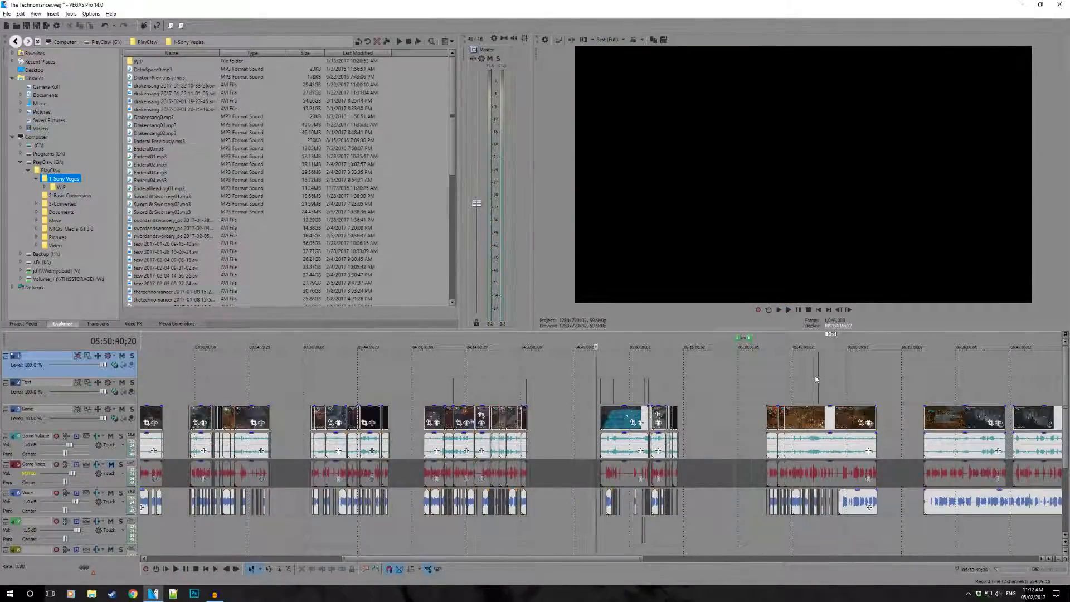
{"action": "left_click", "coordinate": [815, 376]}
{"action": "scroll", "coordinate": [780, 409], "scroll_direction": "up", "scroll_amount": 10}
{"action": "left_click", "coordinate": [1015, 383]}
{"action": "scroll", "coordinate": [892, 407], "scroll_direction": "down", "scroll_amount": 3}
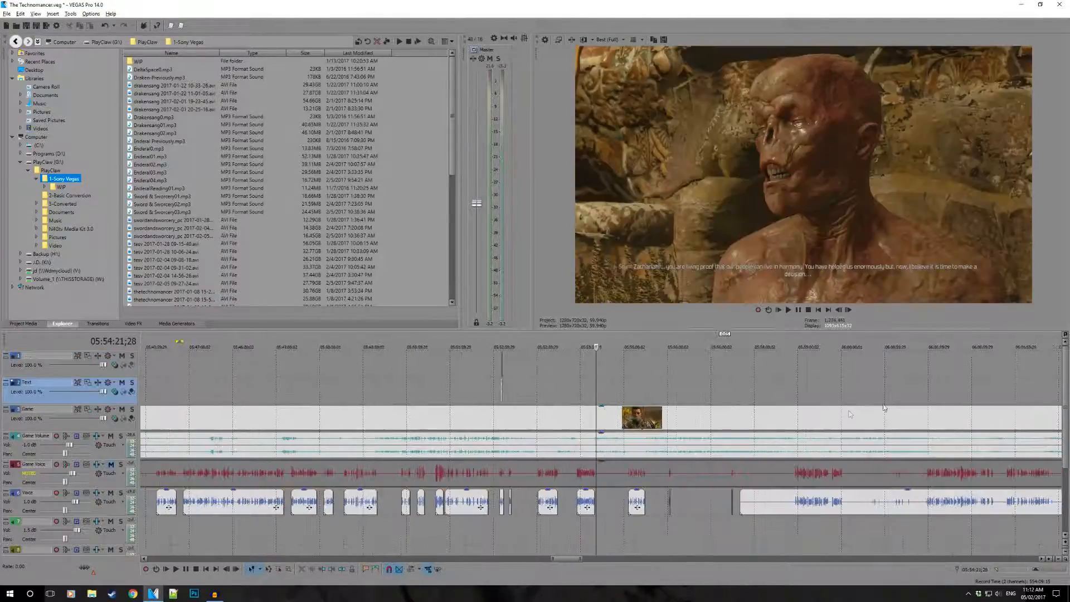
{"action": "left_click", "coordinate": [750, 396]}
{"action": "scroll", "coordinate": [655, 438], "scroll_direction": "up", "scroll_amount": 5}
{"action": "left_click", "coordinate": [526, 503]}
{"action": "scroll", "coordinate": [660, 507], "scroll_direction": "up", "scroll_amount": 5}
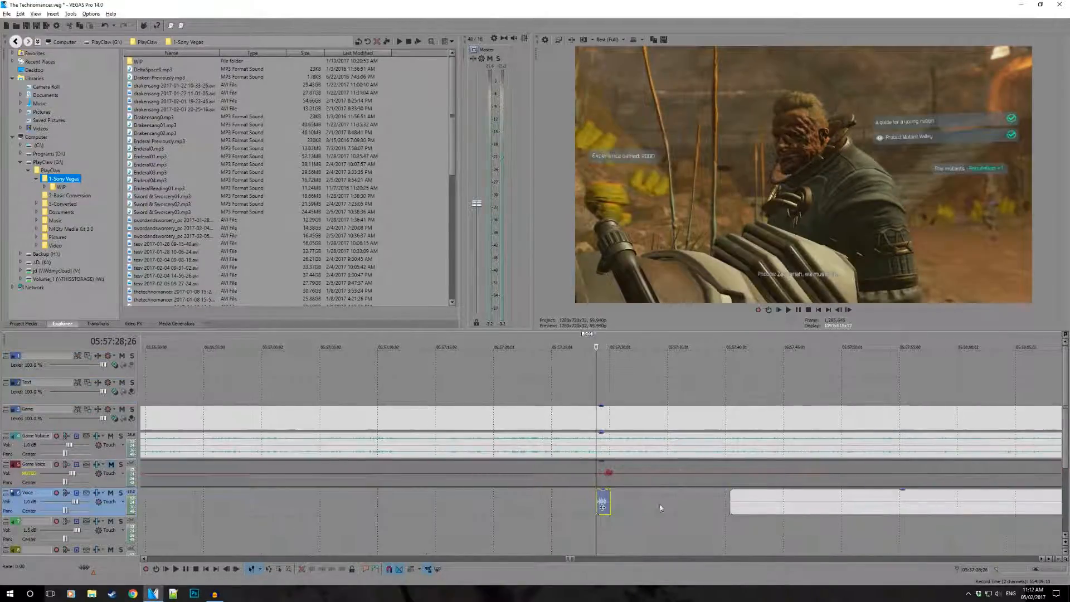
- Play the Voice gap from about 05:57:39 into the remaining clip, and reselect the short Voice clip before it
{"action": "left_click", "coordinate": [716, 506]}
{"action": "key", "text": "space"}
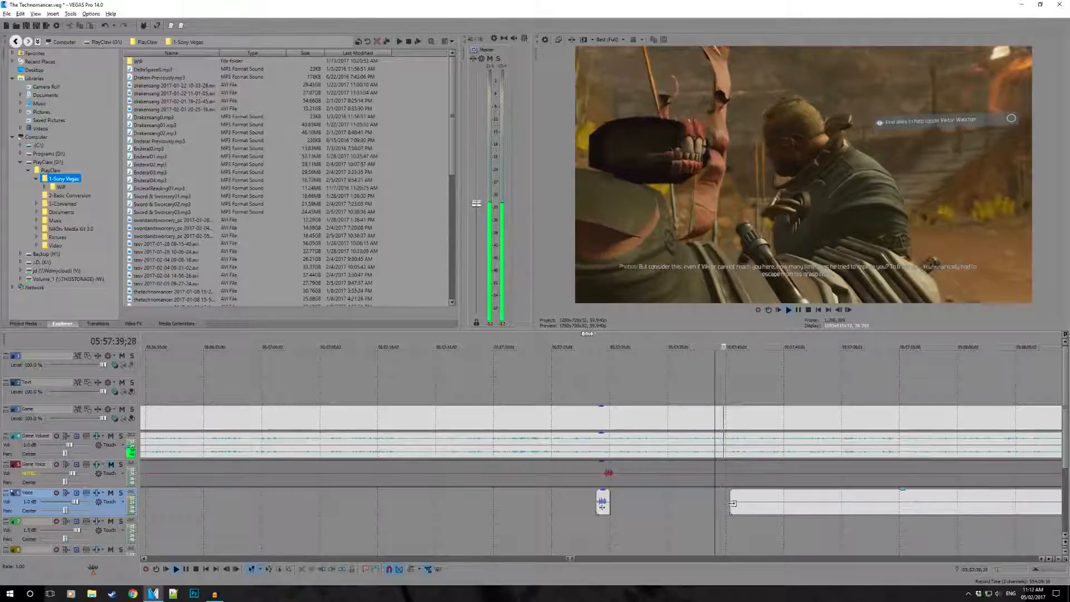
{"action": "left_click", "coordinate": [602, 507]}
{"action": "key", "text": "space"}
{"action": "scroll", "coordinate": [669, 502], "scroll_direction": "up", "scroll_amount": 5}
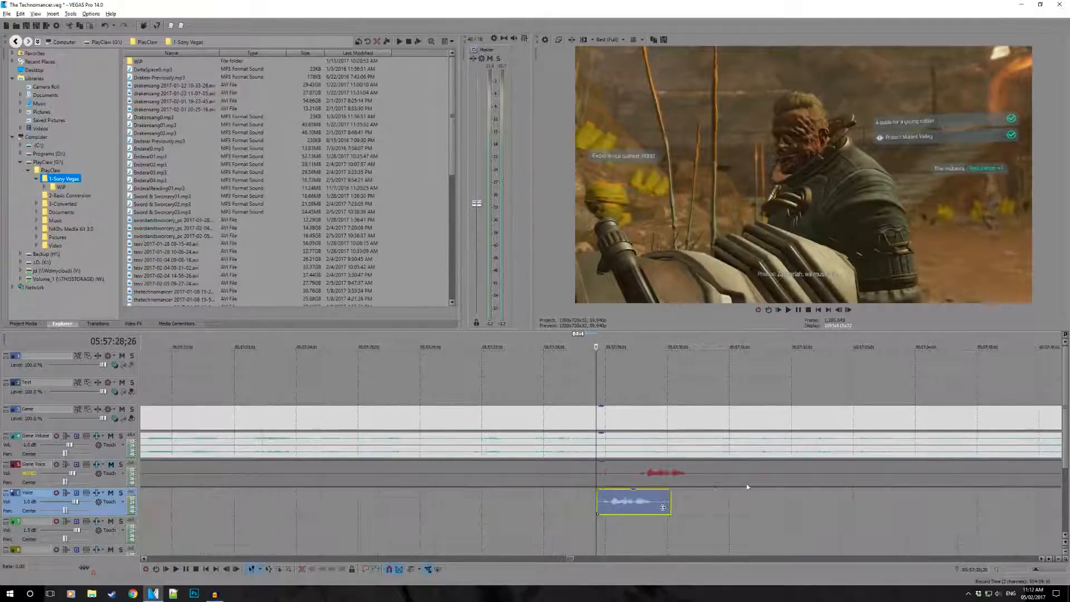
- Move the short Voice clip earlier to start at 05:57:28;18, and play the retimed line against the game footage
{"action": "left_click", "coordinate": [572, 507]}
{"action": "key", "text": "space"}
{"action": "scroll", "coordinate": [572, 507], "scroll_direction": "up", "scroll_amount": 2}
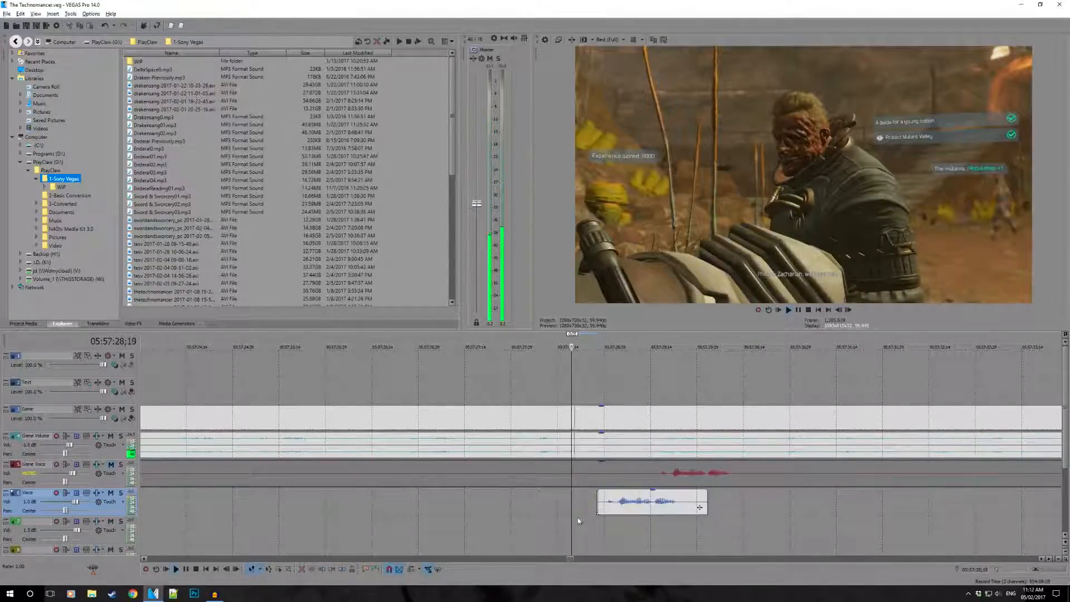
{"action": "key", "text": "space"}
{"action": "left_click_drag", "start_coordinate": [638, 513], "coordinate": [615, 512]}
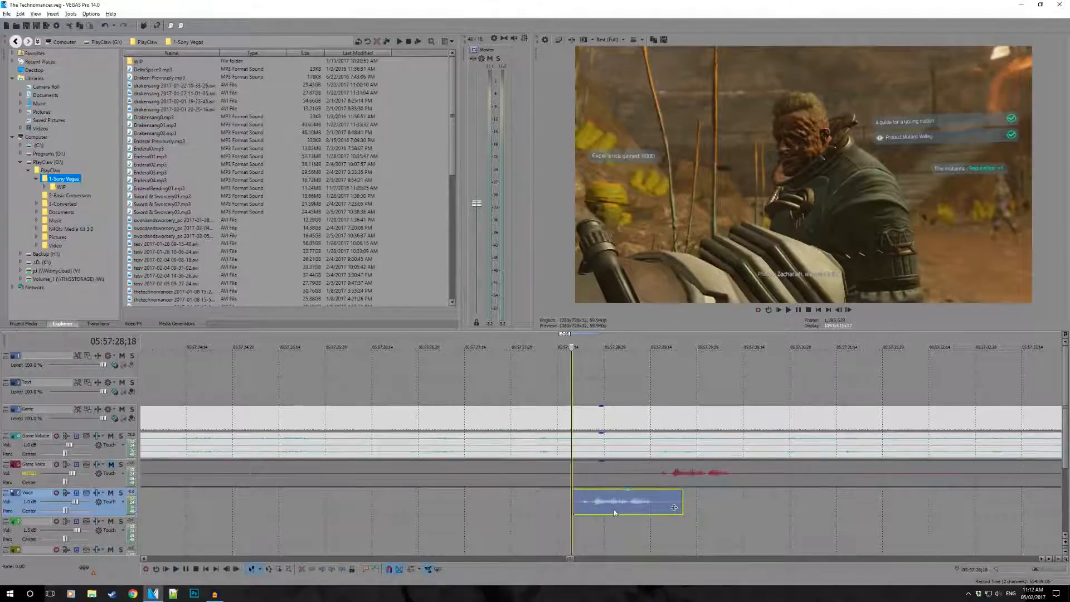
{"action": "left_click", "coordinate": [547, 505]}
{"action": "key", "text": "space"}
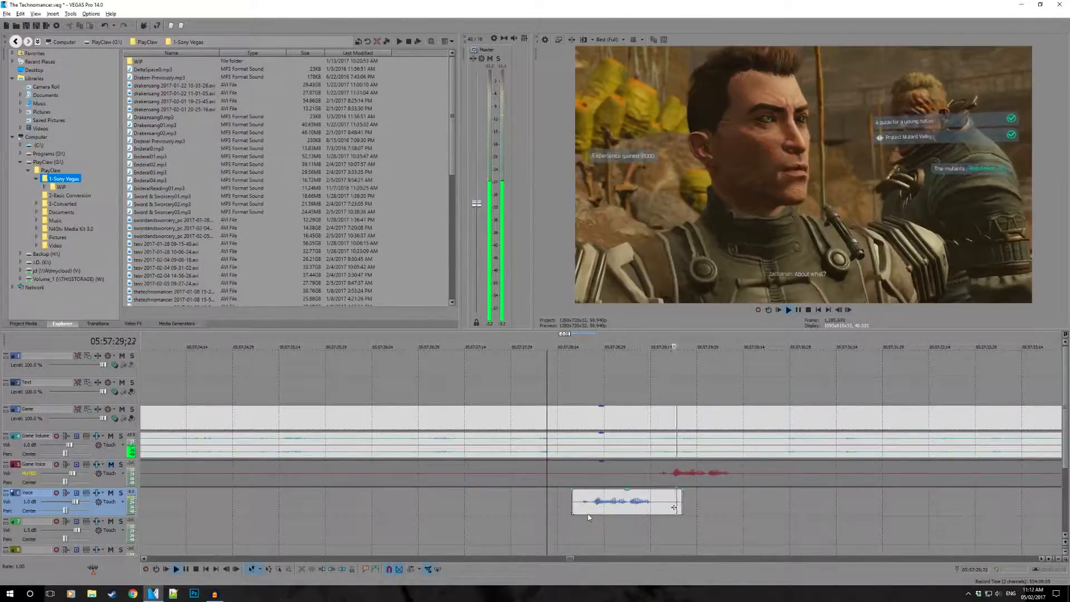
{"action": "key", "text": "space"}
- Trim the silent start of the remaining Voice clip up to 05:58:55;06, just before the next speech
{"action": "scroll", "coordinate": [687, 495], "scroll_direction": "down", "scroll_amount": 5}
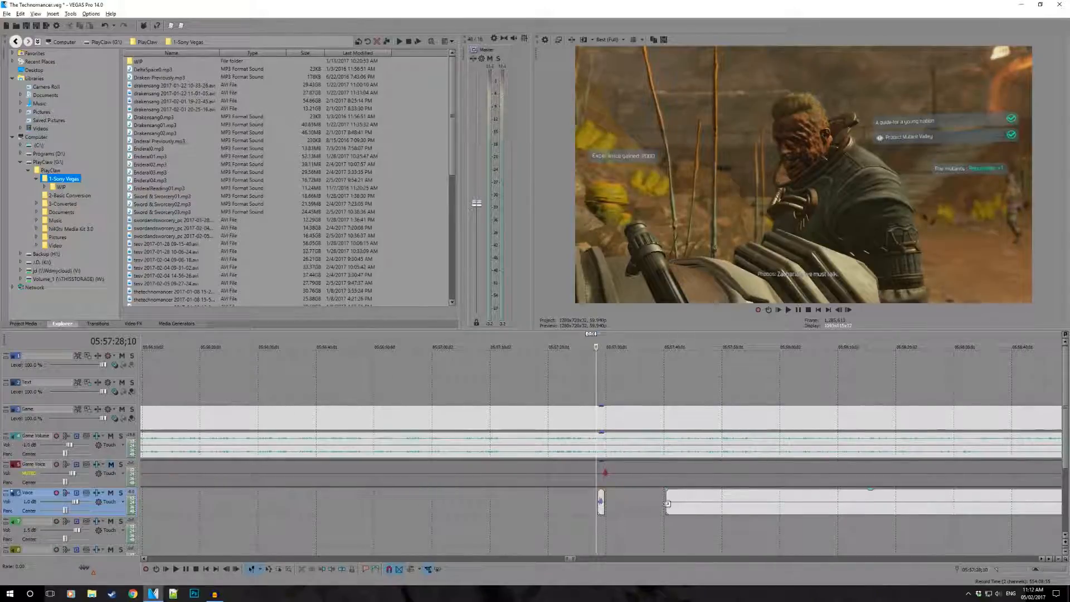
{"action": "scroll", "coordinate": [664, 503], "scroll_direction": "up", "scroll_amount": 5}
{"action": "left_click", "coordinate": [635, 453]}
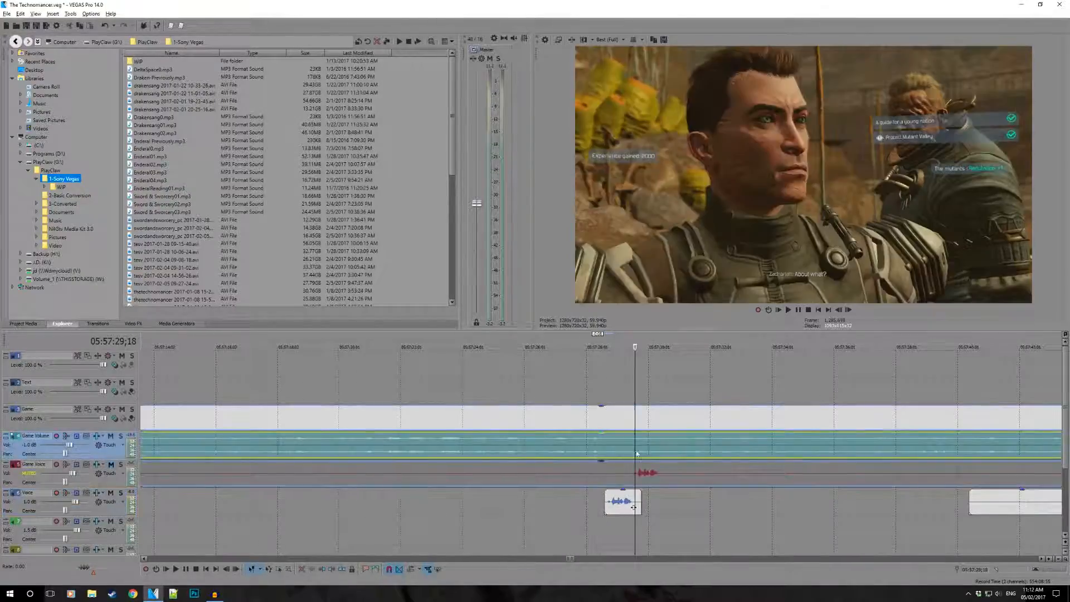
{"action": "scroll", "coordinate": [587, 463], "scroll_direction": "down", "scroll_amount": 4}
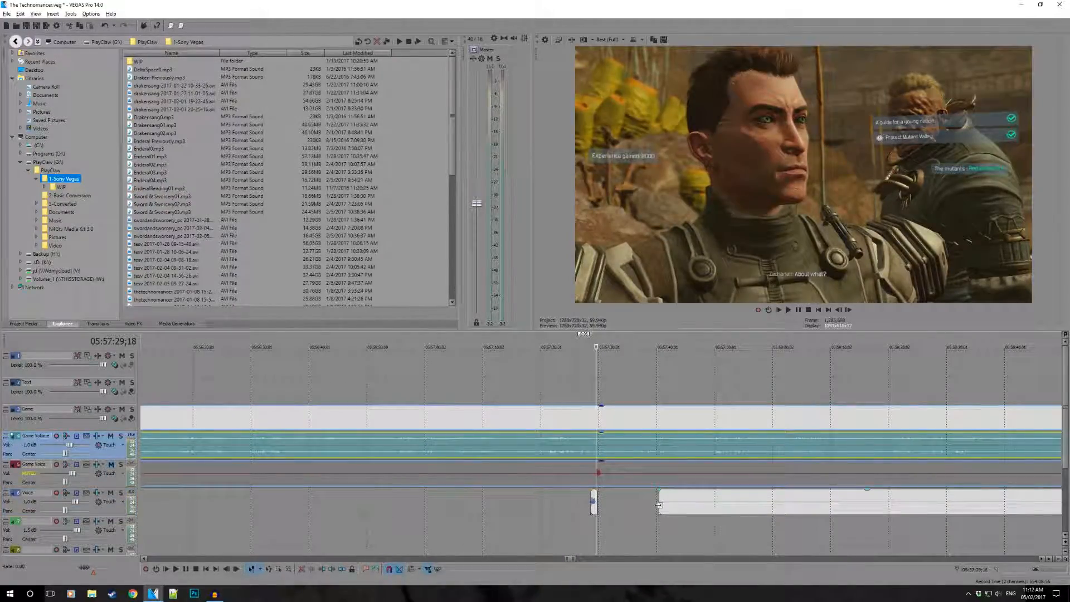
{"action": "left_click_drag", "start_coordinate": [659, 505], "coordinate": [784, 505]}
{"action": "scroll", "coordinate": [703, 508], "scroll_direction": "down", "scroll_amount": 4}
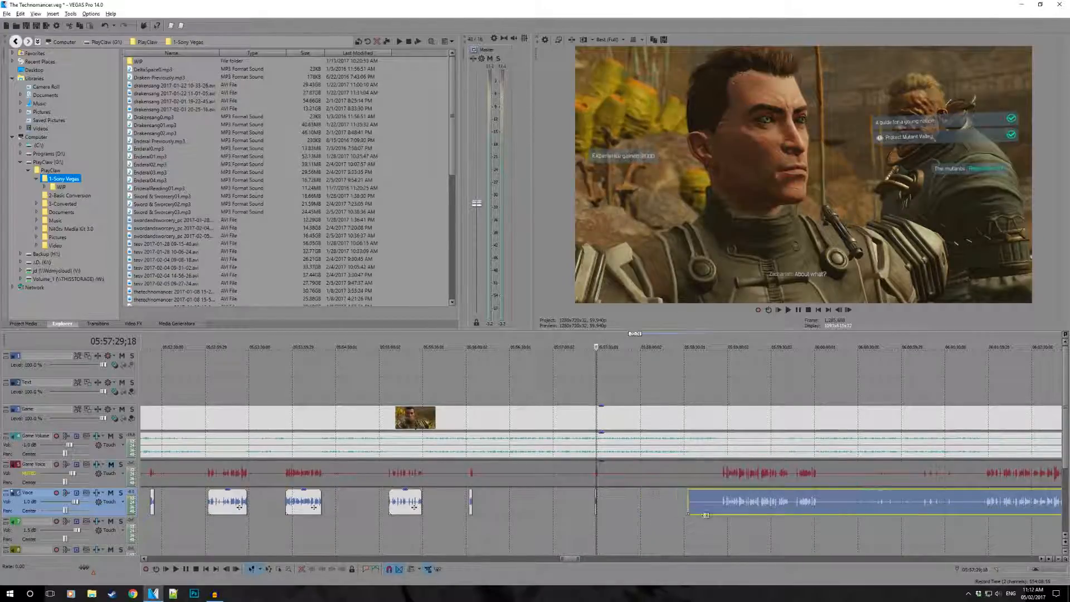
{"action": "left_click", "coordinate": [721, 532]}
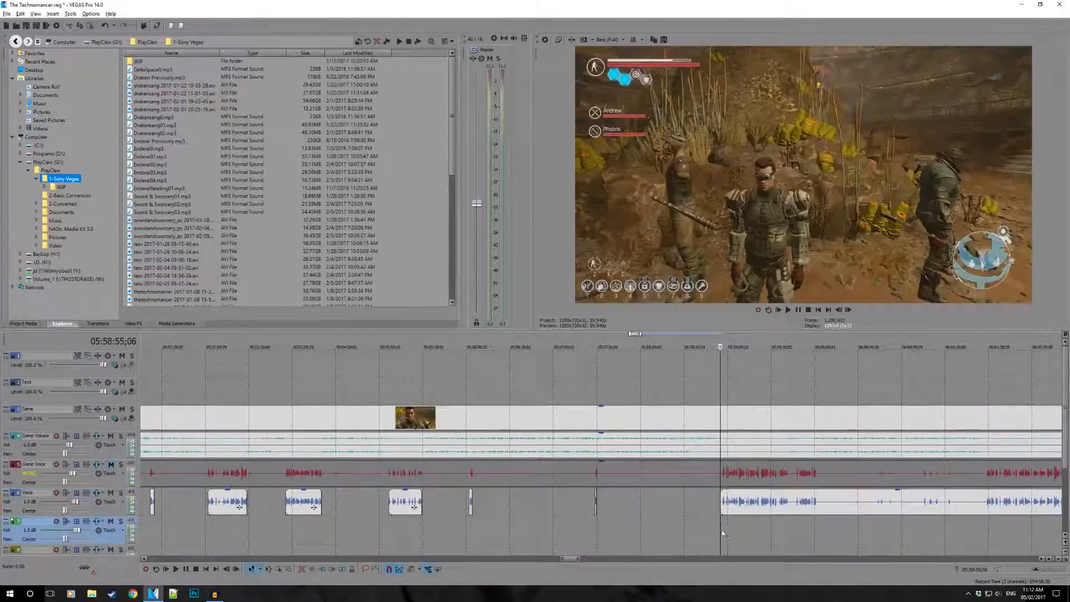
- Play the Voice clip from 05:58:55;06 and trim its start slightly closer to the first words
{"action": "key", "text": "space"}
{"action": "scroll", "coordinate": [759, 523], "scroll_direction": "up", "scroll_amount": 4}
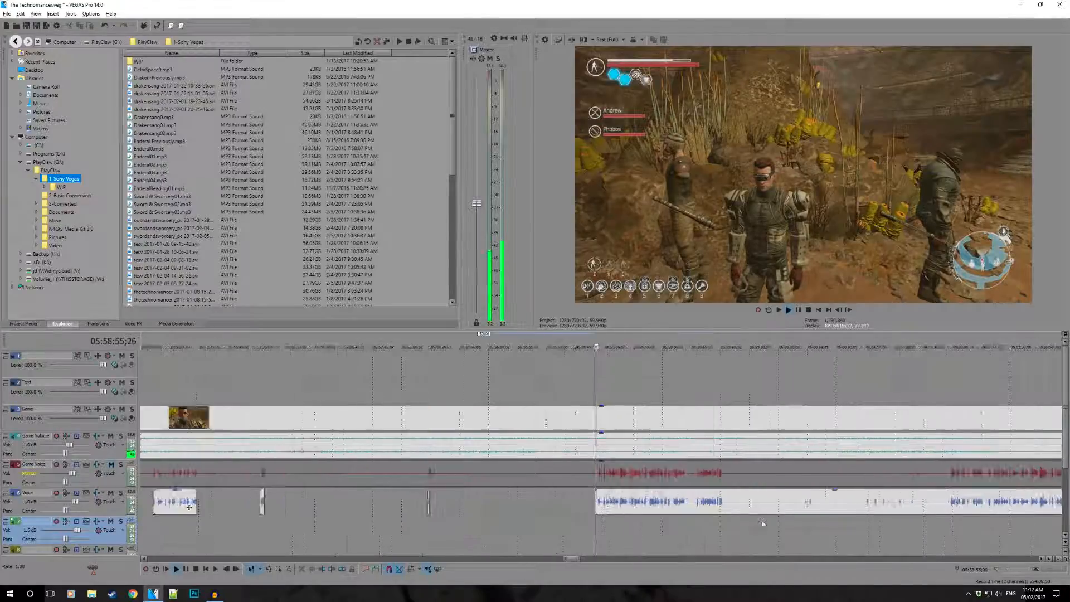
{"action": "scroll", "coordinate": [730, 521], "scroll_direction": "up", "scroll_amount": 1}
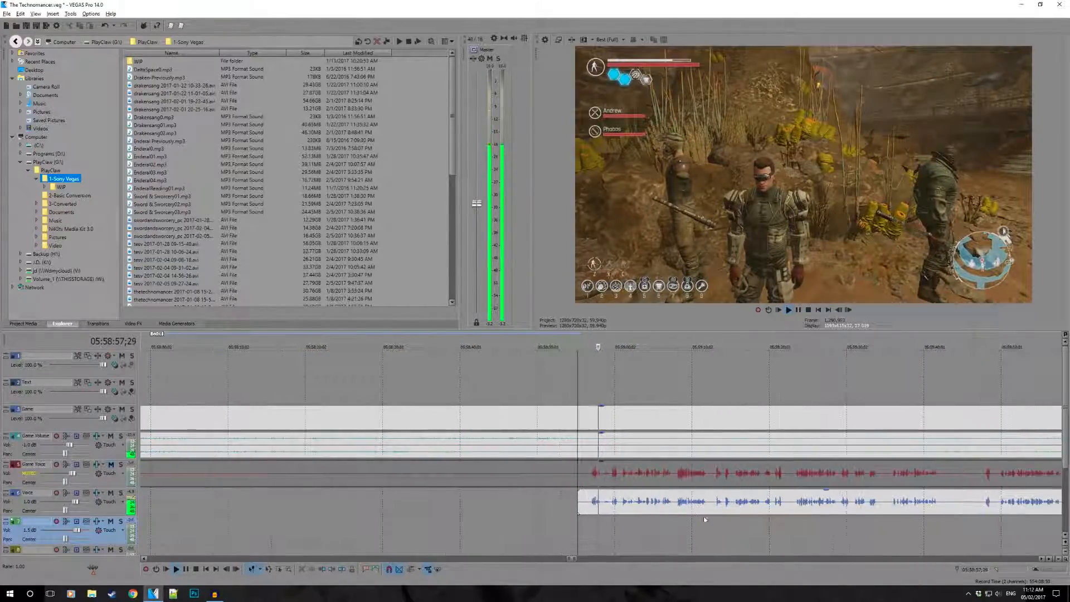
{"action": "left_click_drag", "start_coordinate": [580, 502], "coordinate": [584, 501]}
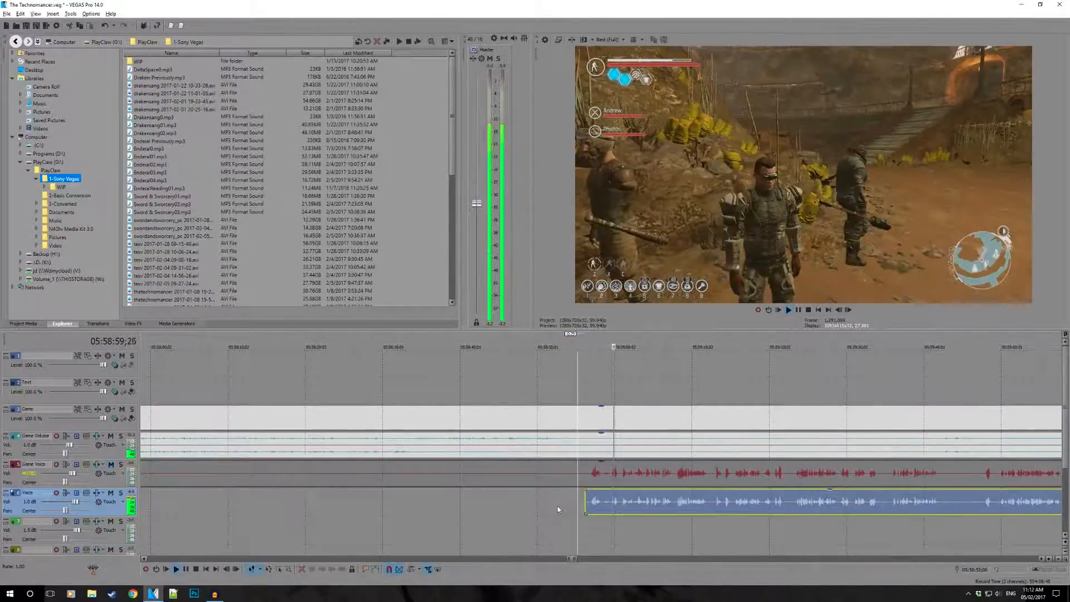
{"action": "left_click", "coordinate": [558, 503]}
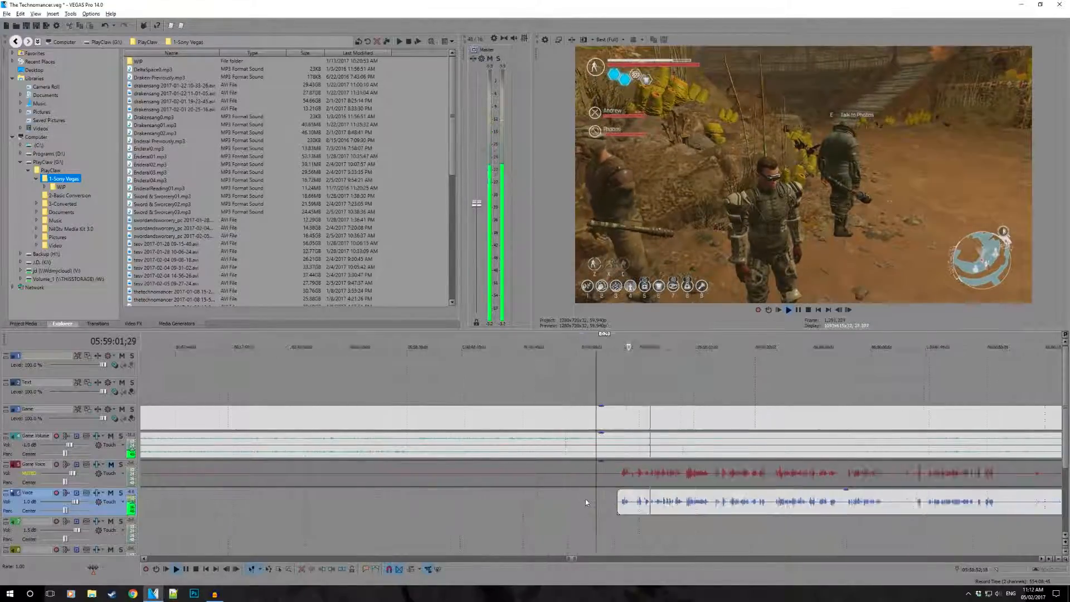
{"action": "scroll", "coordinate": [585, 500], "scroll_direction": "down", "scroll_amount": 3}
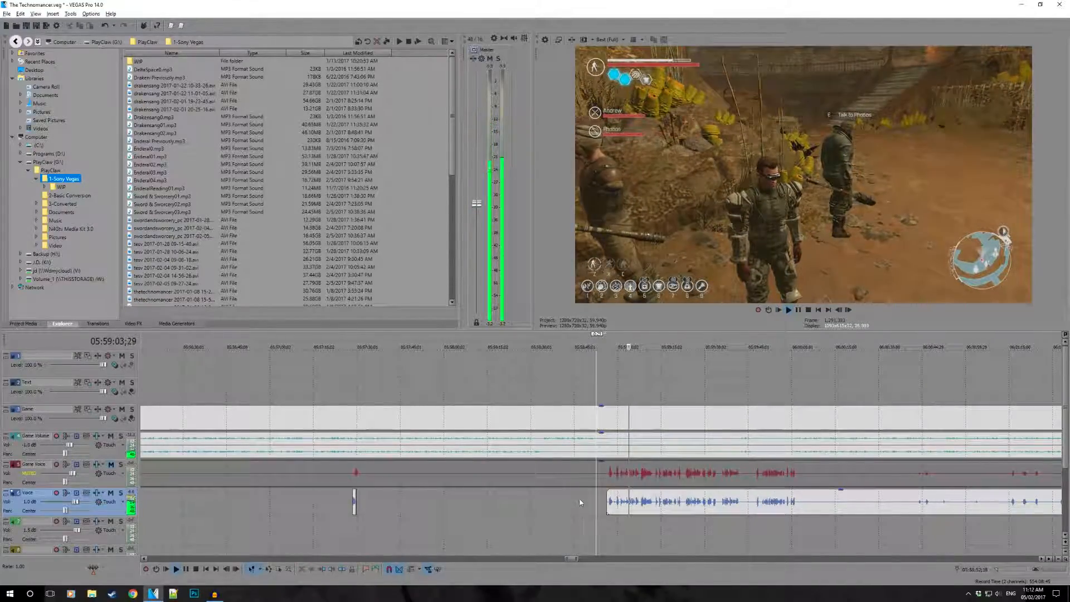
- Scrub back through the game footage in the Voice gap from 05:58:46;25 to 05:58:12;21
{"action": "left_click", "coordinate": [579, 503]}
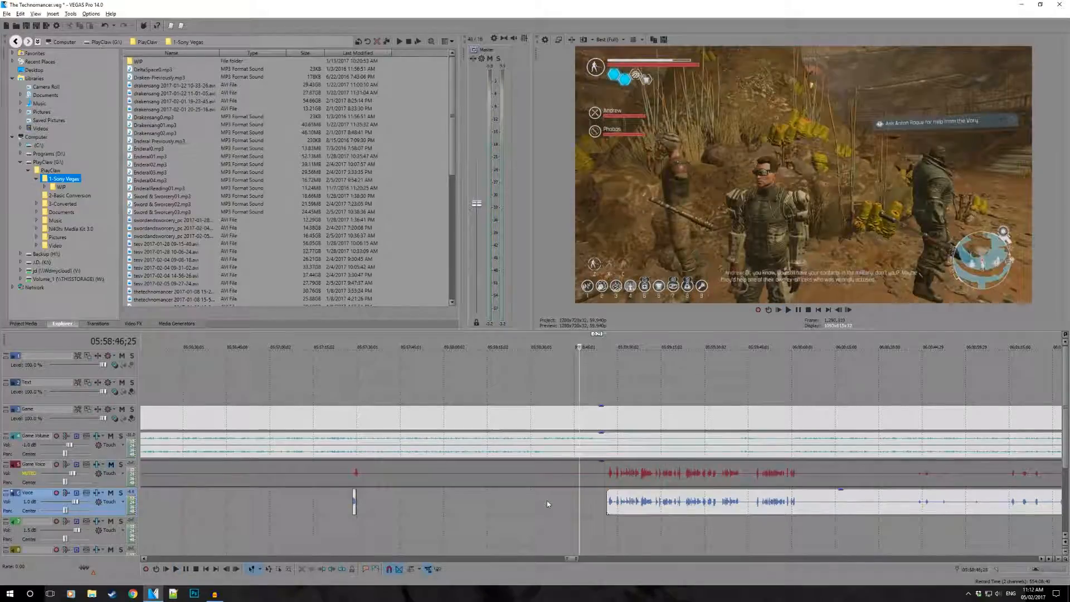
{"action": "left_click", "coordinate": [547, 501]}
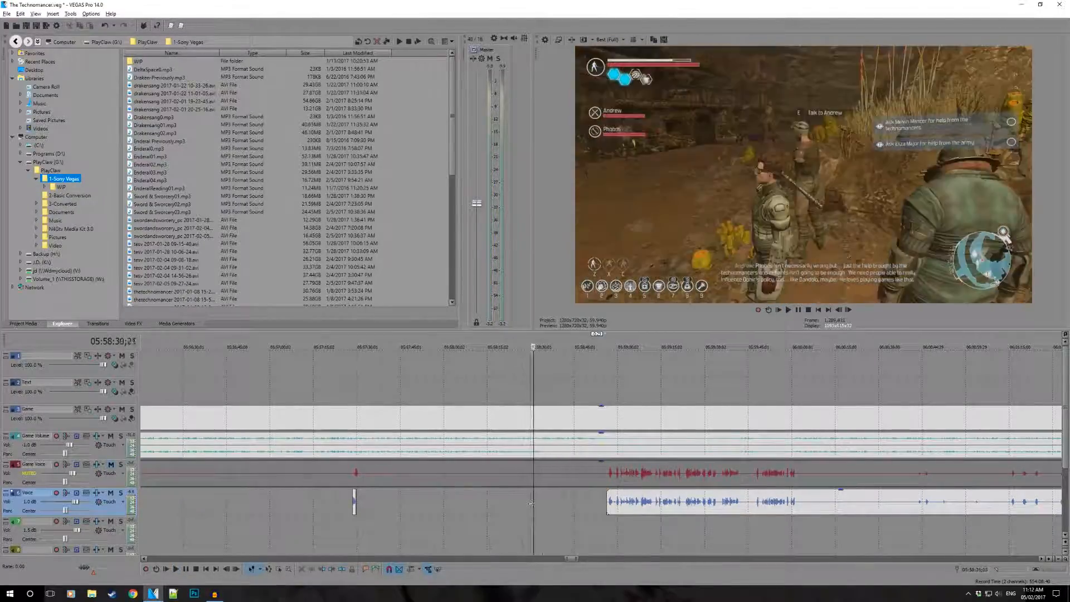
{"action": "left_click", "coordinate": [508, 504]}
{"action": "left_click_drag", "start_coordinate": [509, 503], "coordinate": [482, 502]}
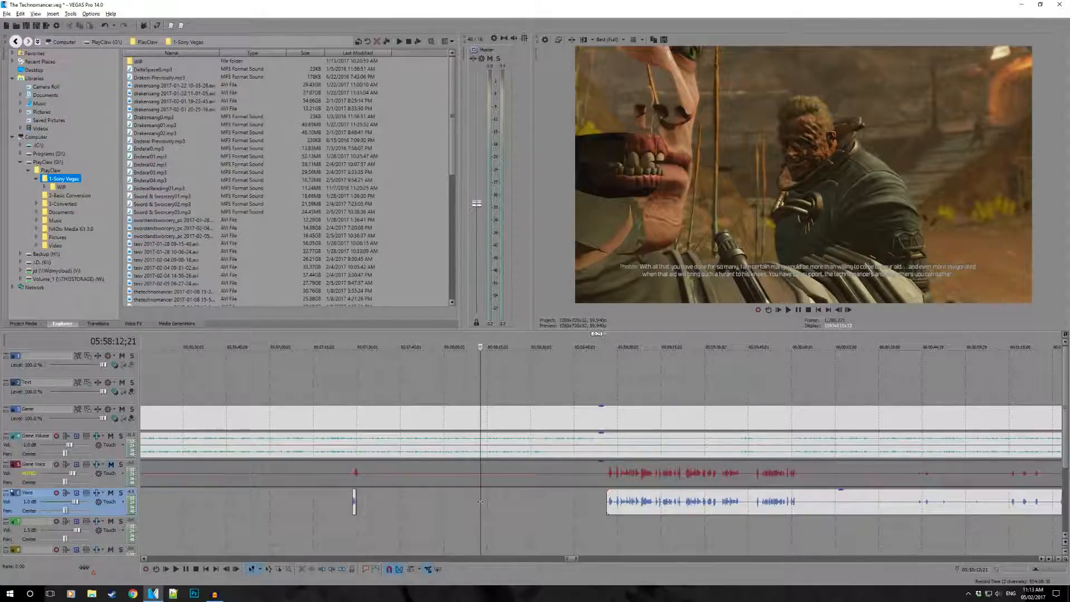
- Split the Voice clip at the pause after 05:59:40 and trim the second piece's start to just before its next speech
{"action": "left_click", "coordinate": [746, 505]}
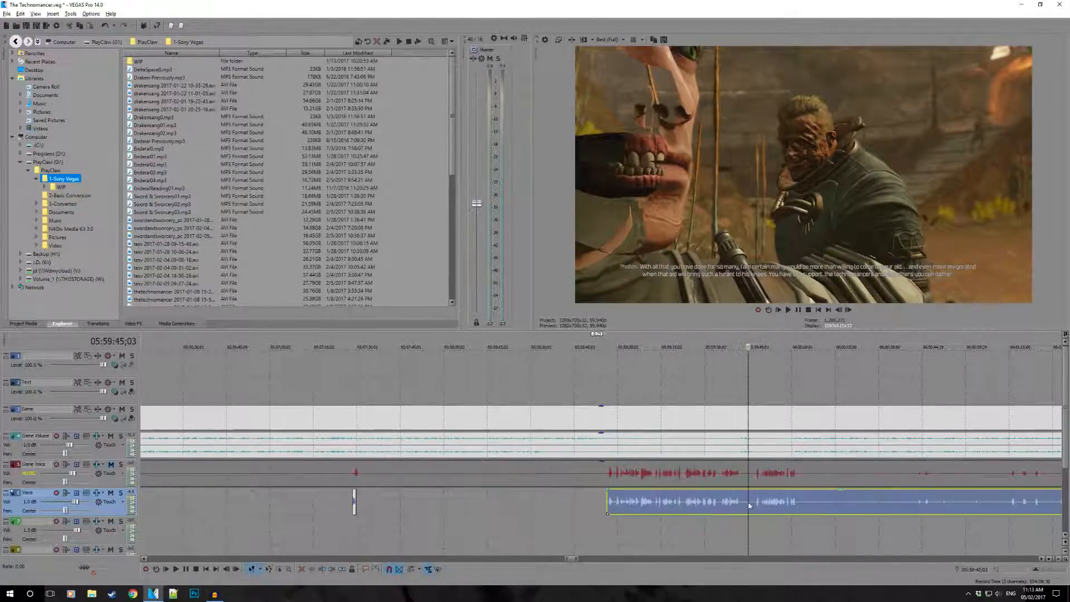
{"action": "scroll", "coordinate": [808, 519], "scroll_direction": "up", "scroll_amount": 3}
{"action": "left_click", "coordinate": [538, 498]}
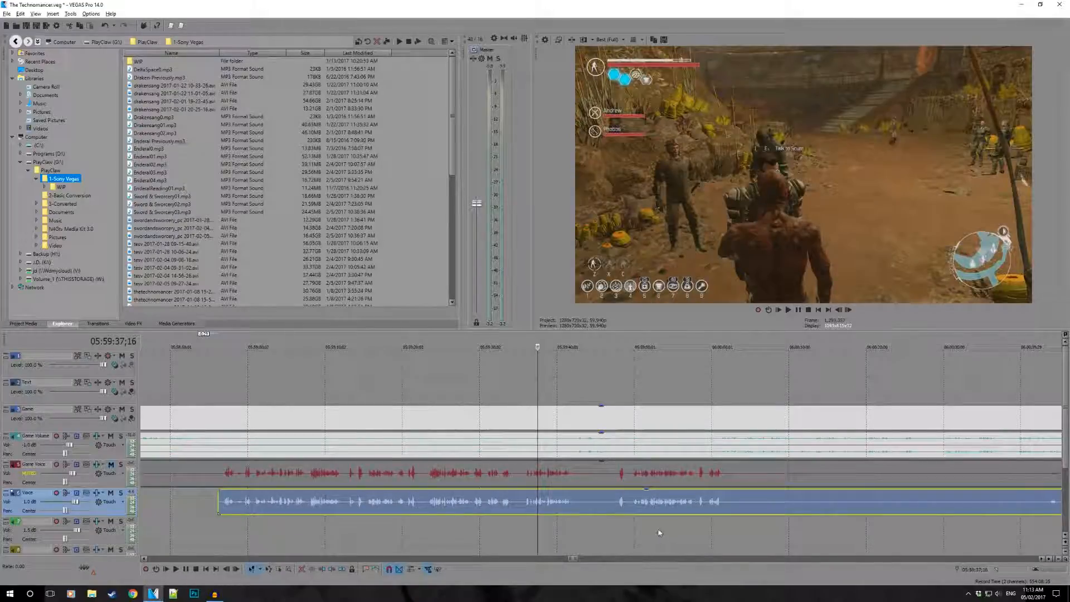
{"action": "key", "text": "space"}
{"action": "scroll", "coordinate": [657, 494], "scroll_direction": "up", "scroll_amount": 2}
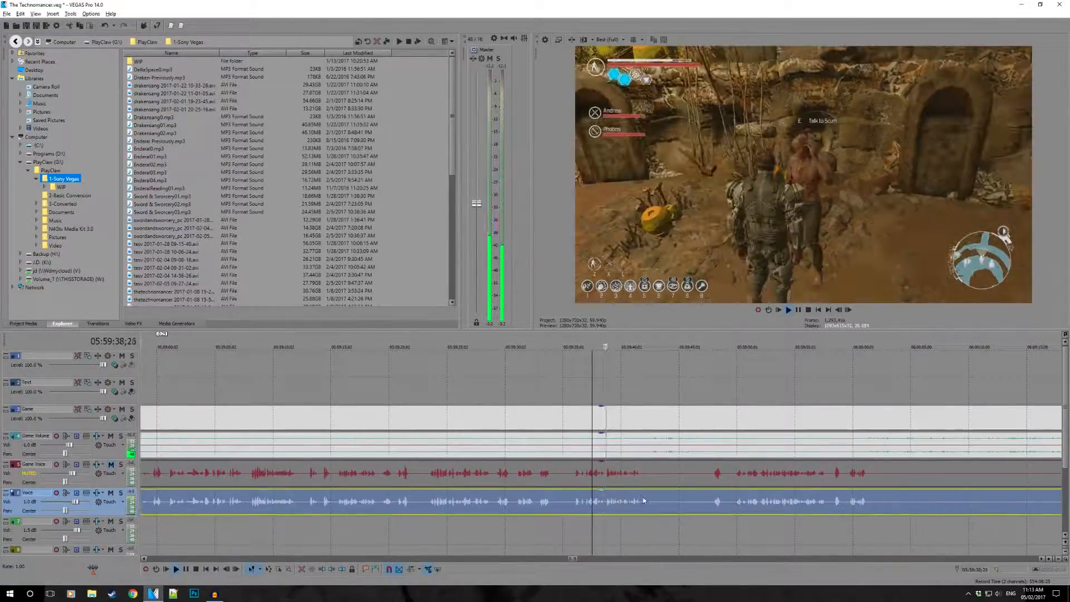
{"action": "key", "text": "s"}
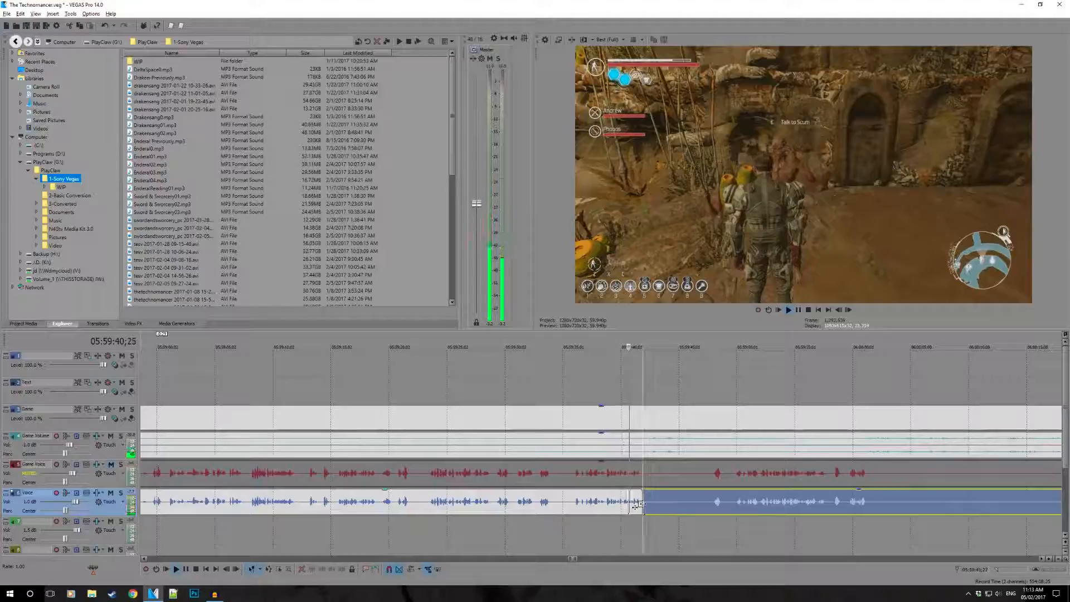
{"action": "left_click_drag", "start_coordinate": [646, 507], "coordinate": [712, 511]}
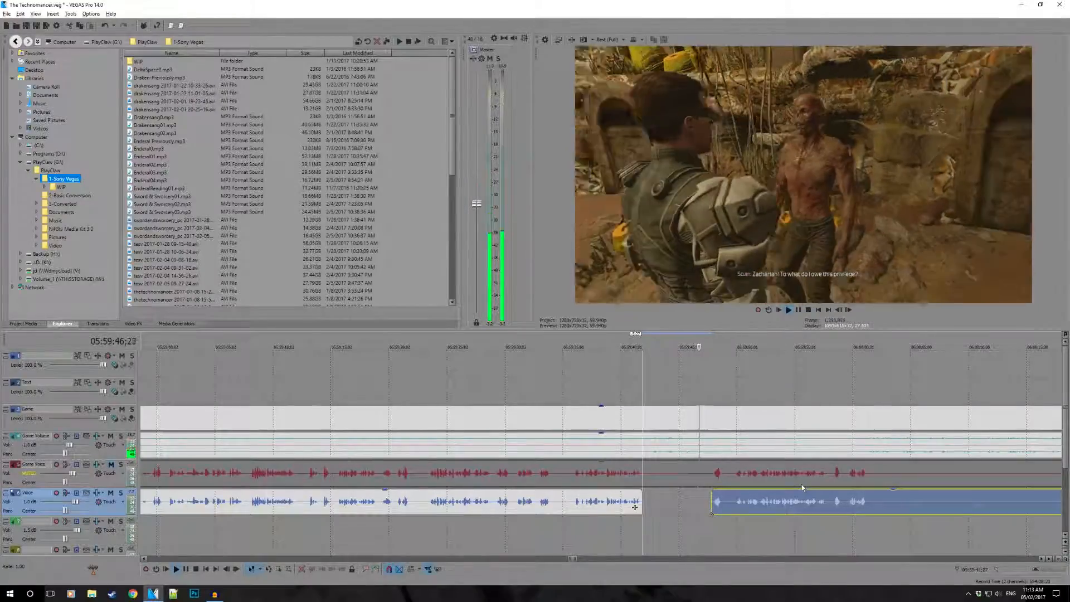
- Split the Voice clip after the speech at 06:00:02;01 and trim the remaining piece's silent start to about 06:00:42
{"action": "left_click", "coordinate": [876, 501]}
{"action": "scroll", "coordinate": [853, 504], "scroll_direction": "down", "scroll_amount": 1}
{"action": "scroll", "coordinate": [839, 506], "scroll_direction": "up", "scroll_amount": 1}
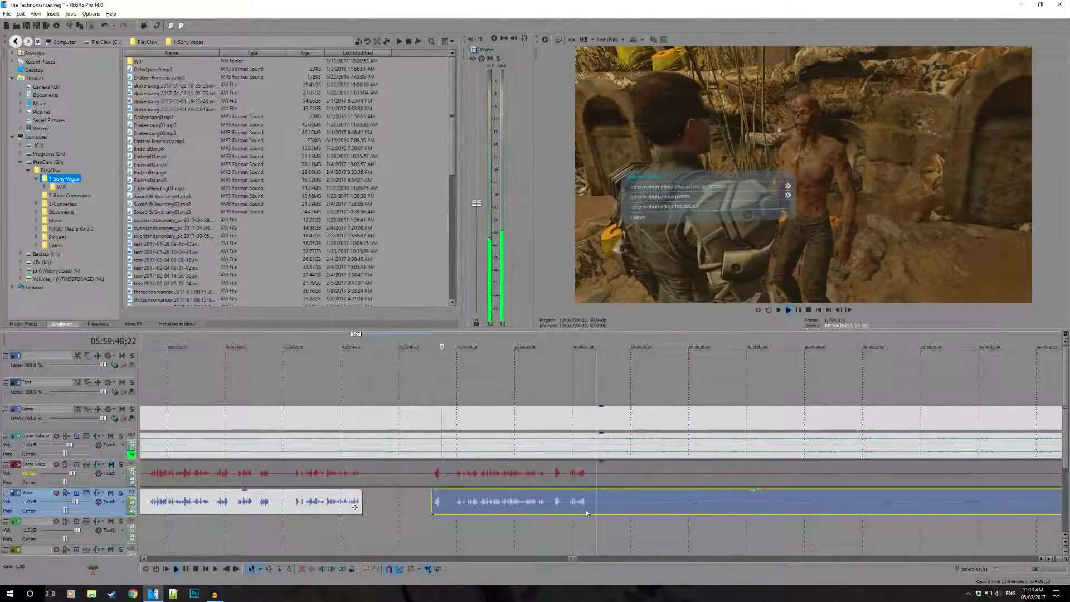
{"action": "key", "text": "s"}
{"action": "left_click_drag", "start_coordinate": [598, 502], "coordinate": [737, 503]}
{"action": "scroll", "coordinate": [719, 504], "scroll_direction": "down", "scroll_amount": 2}
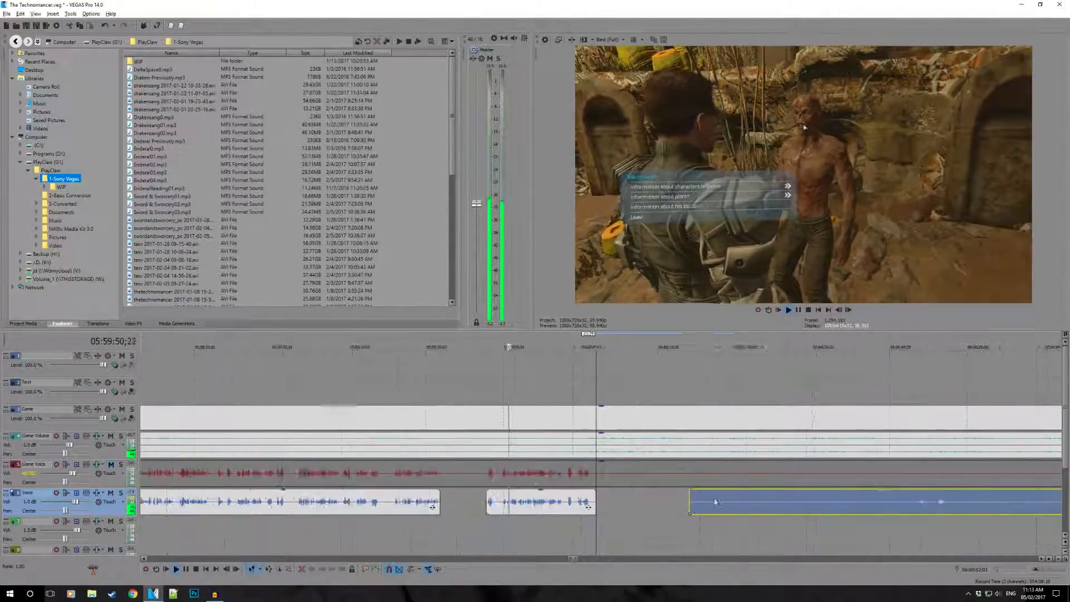
{"action": "left_click_drag", "start_coordinate": [667, 507], "coordinate": [824, 516]}
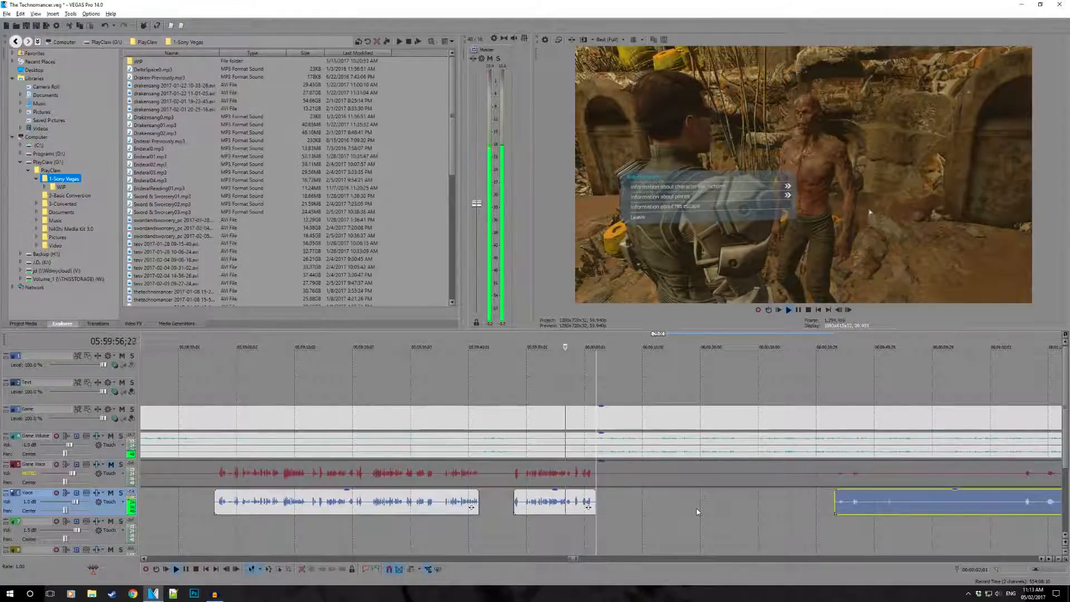
{"action": "key", "text": "space"}
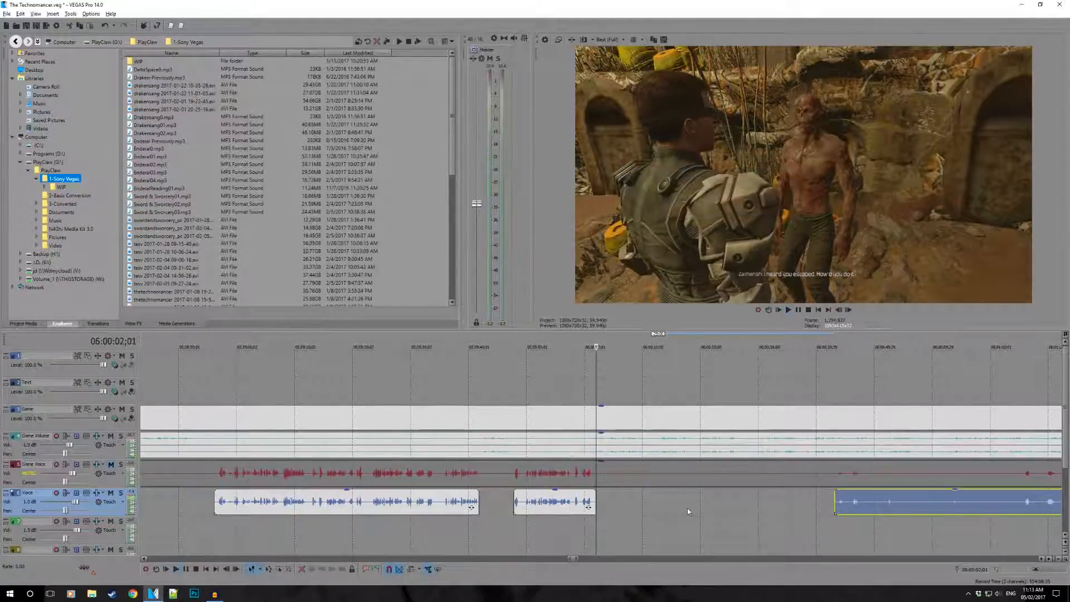
- Play across the start of the remaining Voice clip from 06:00:42;07, and again from slightly earlier
{"action": "left_click", "coordinate": [830, 507]}
{"action": "scroll", "coordinate": [650, 534], "scroll_direction": "up", "scroll_amount": 3}
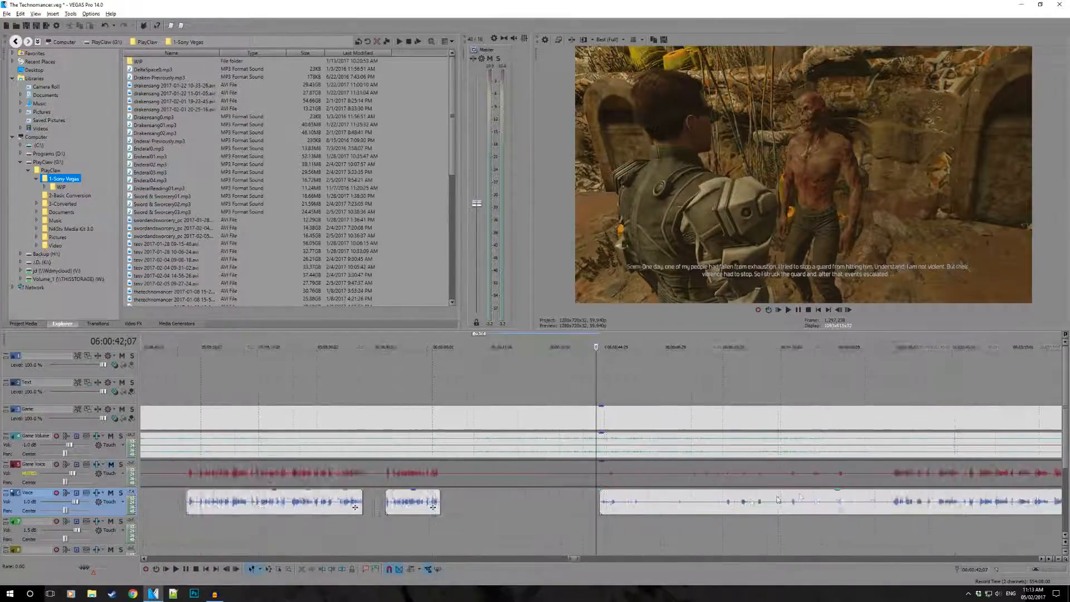
{"action": "key", "text": "space"}
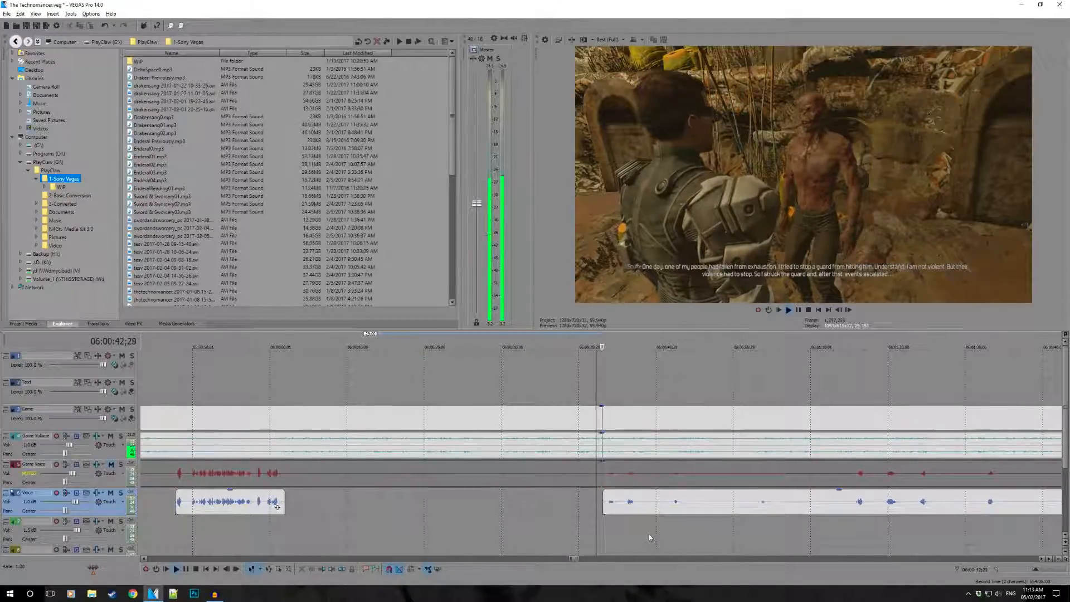
{"action": "scroll", "coordinate": [649, 534], "scroll_direction": "up", "scroll_amount": 5}
{"action": "key", "text": "space"}
{"action": "left_click", "coordinate": [501, 522]}
{"action": "key", "text": "space"}
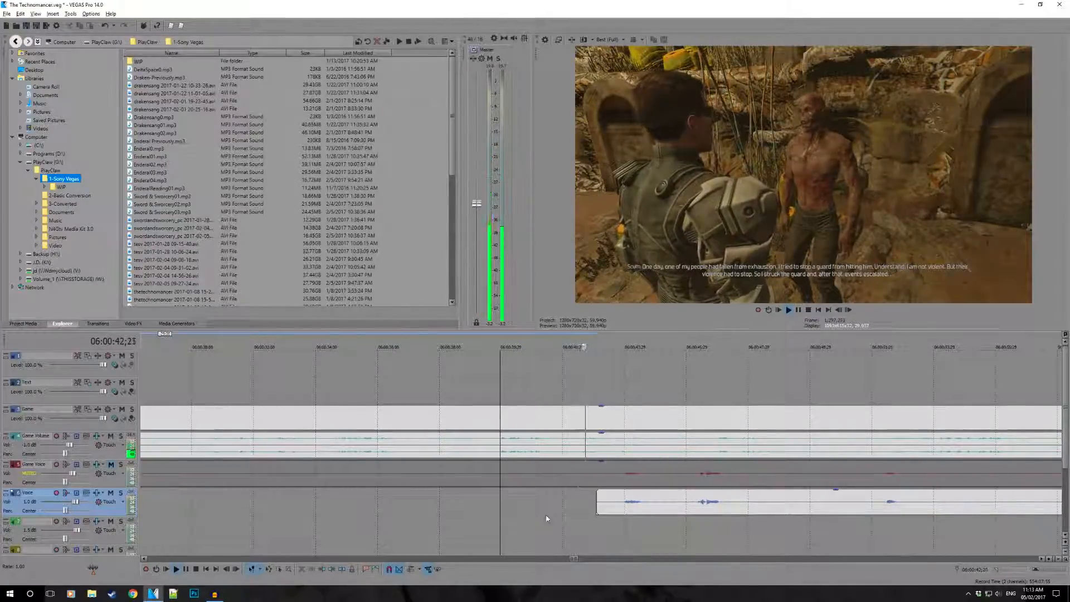
- Split the Voice clip at 06:00:44;29 and move the short leading piece down to the green track below
{"action": "left_click_drag", "start_coordinate": [598, 504], "coordinate": [623, 529]}
{"action": "left_click", "coordinate": [656, 501]}
{"action": "key", "text": "s"}
{"action": "key", "text": "space"}
- Trim the start of the remaining Voice clip after 06:00:44;29 to just before its next speech
{"action": "scroll", "coordinate": [619, 471], "scroll_direction": "down", "scroll_amount": 2}
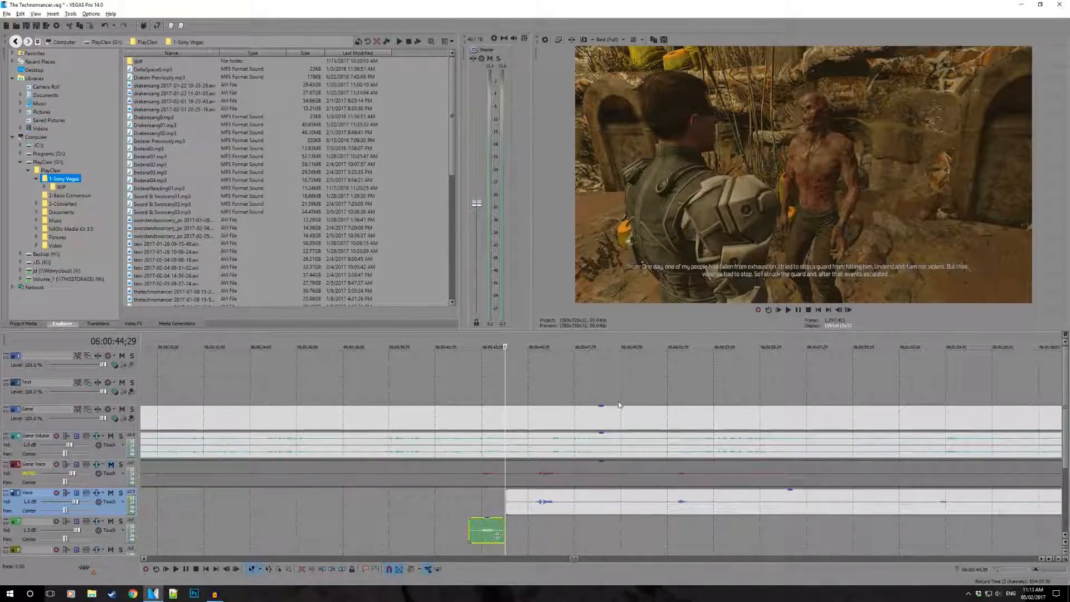
{"action": "scroll", "coordinate": [542, 390], "scroll_direction": "down", "scroll_amount": 2}
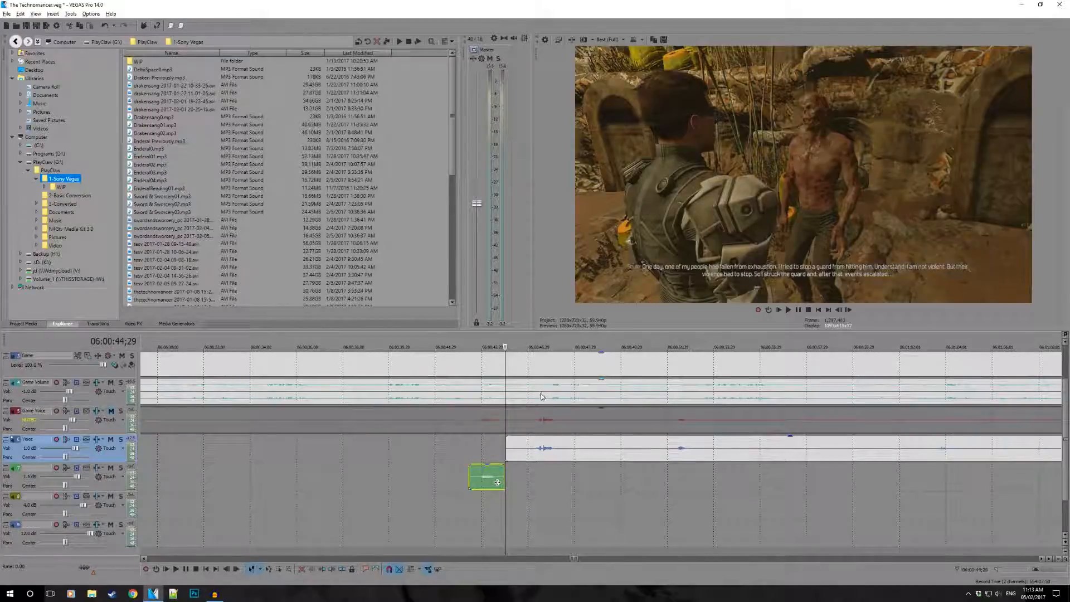
{"action": "left_click_drag", "start_coordinate": [506, 448], "coordinate": [520, 452]}
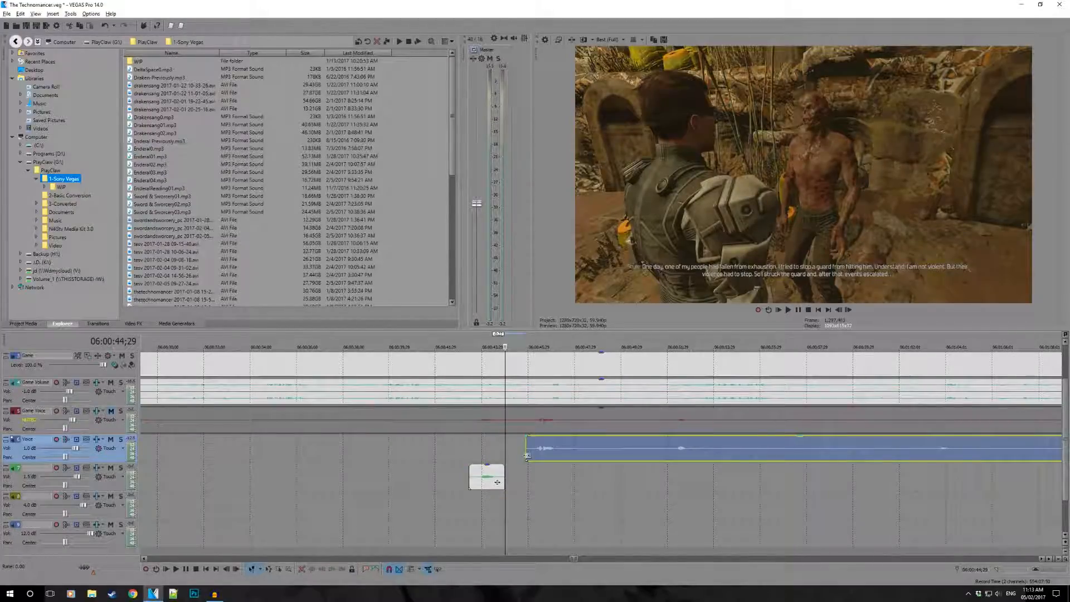
- Play the piece on the green track from 06:00:42;21, and select the green track and the Voice track in turn
{"action": "left_click", "coordinate": [453, 456]}
{"action": "key", "text": "space"}
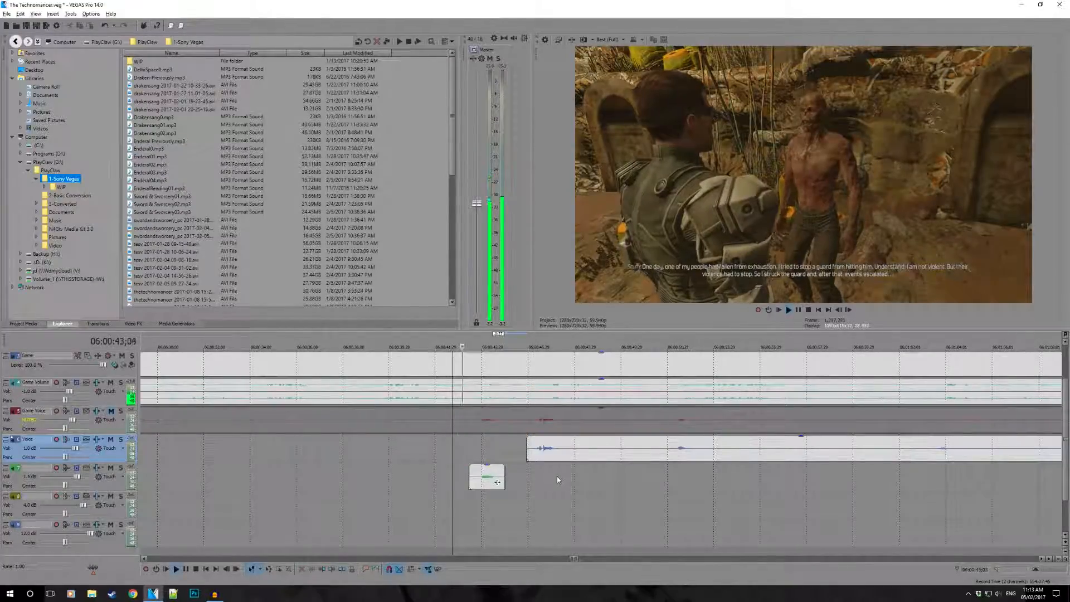
{"action": "key", "text": "space"}
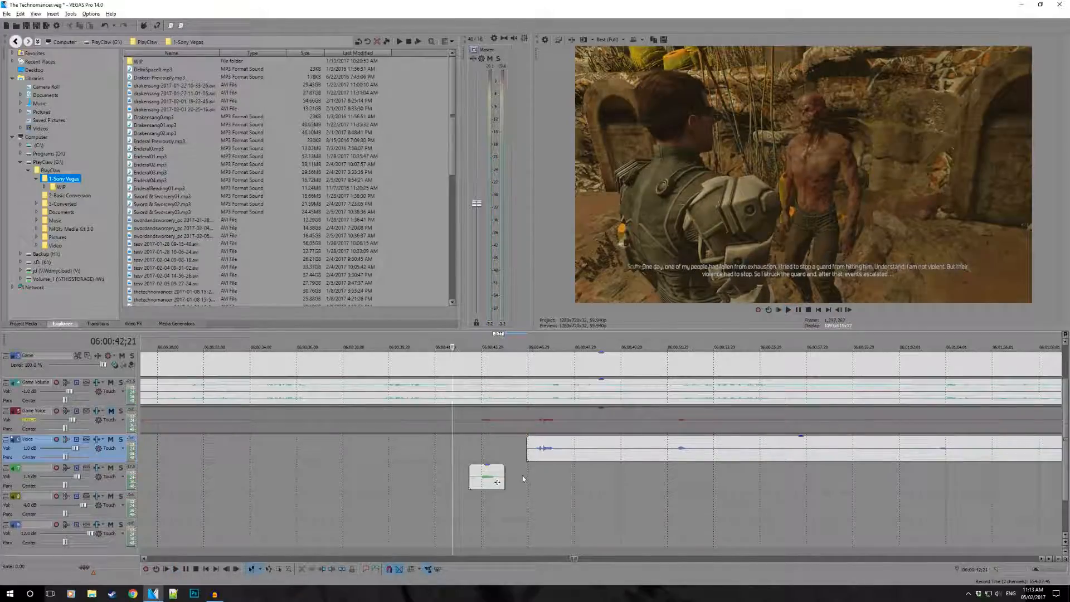
{"action": "left_click", "coordinate": [37, 487]}
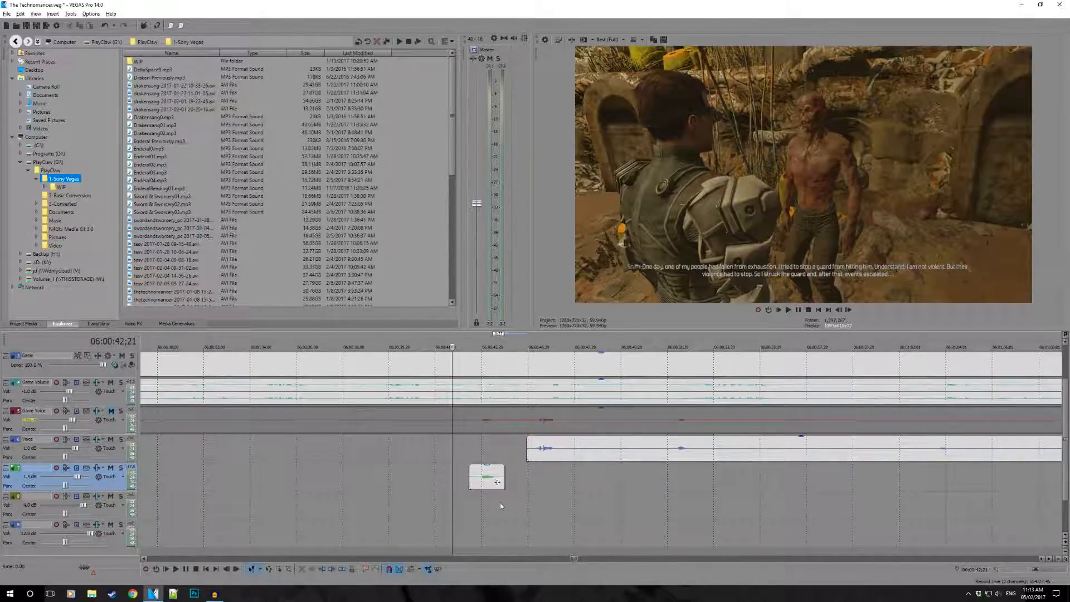
{"action": "left_click", "coordinate": [31, 457]}
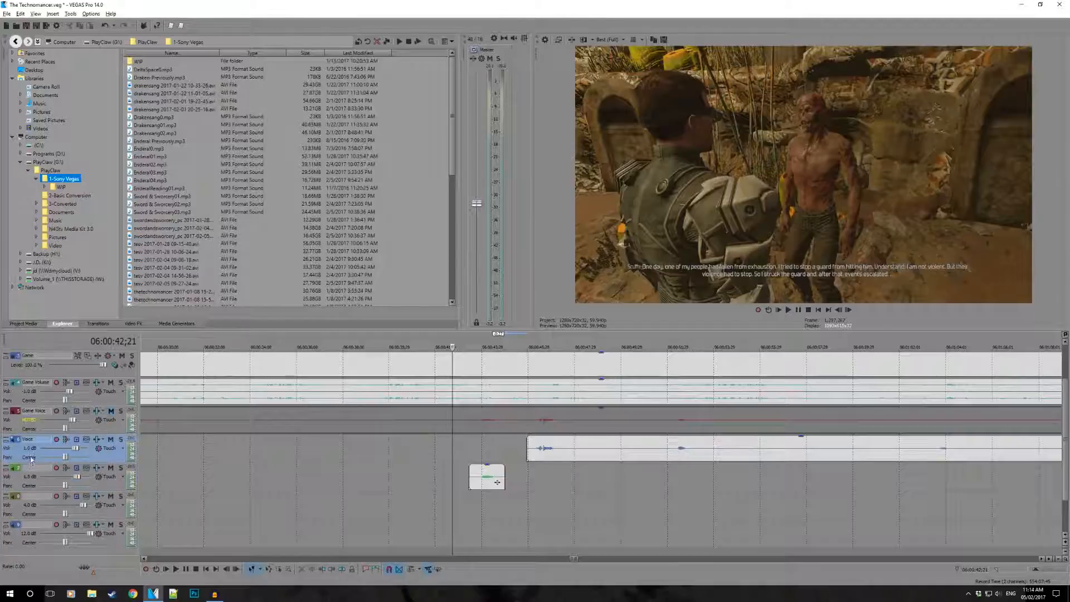
- Try the short piece on the lowest blue track instead of the green one, playing it from 06:00:43;02
{"action": "left_click", "coordinate": [31, 514]}
{"action": "left_click", "coordinate": [31, 473]}
{"action": "left_click", "coordinate": [36, 458]}
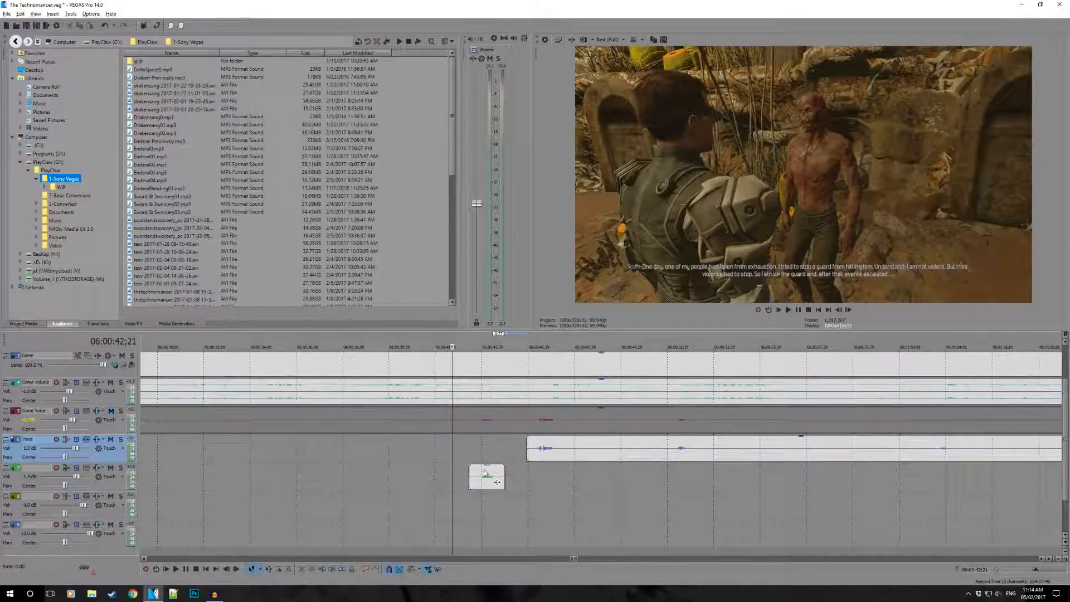
{"action": "left_click", "coordinate": [32, 480]}
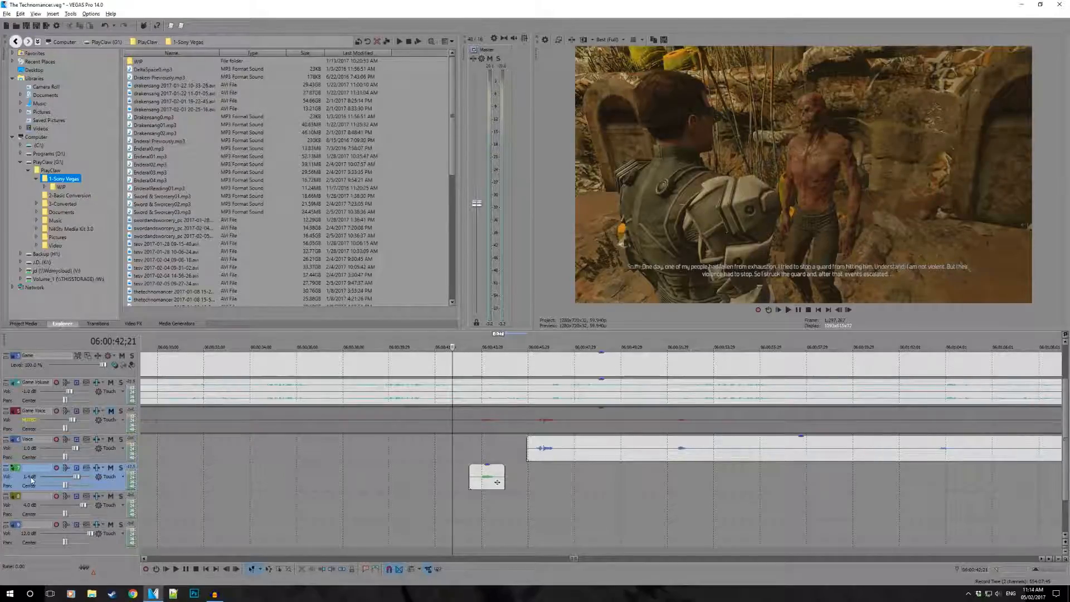
{"action": "left_click", "coordinate": [362, 487]}
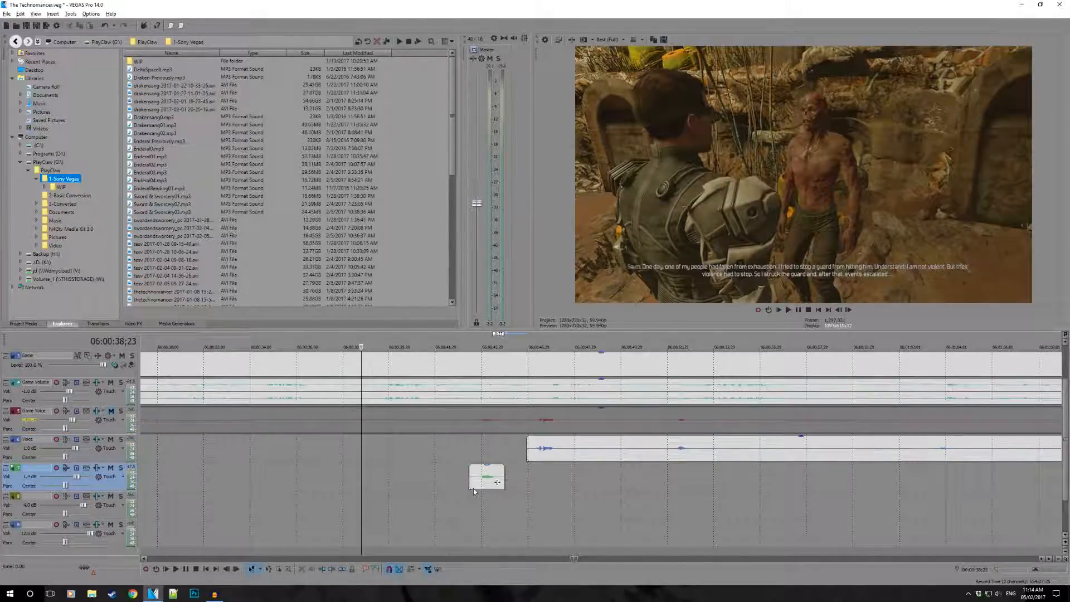
{"action": "left_click_drag", "start_coordinate": [478, 481], "coordinate": [475, 484]}
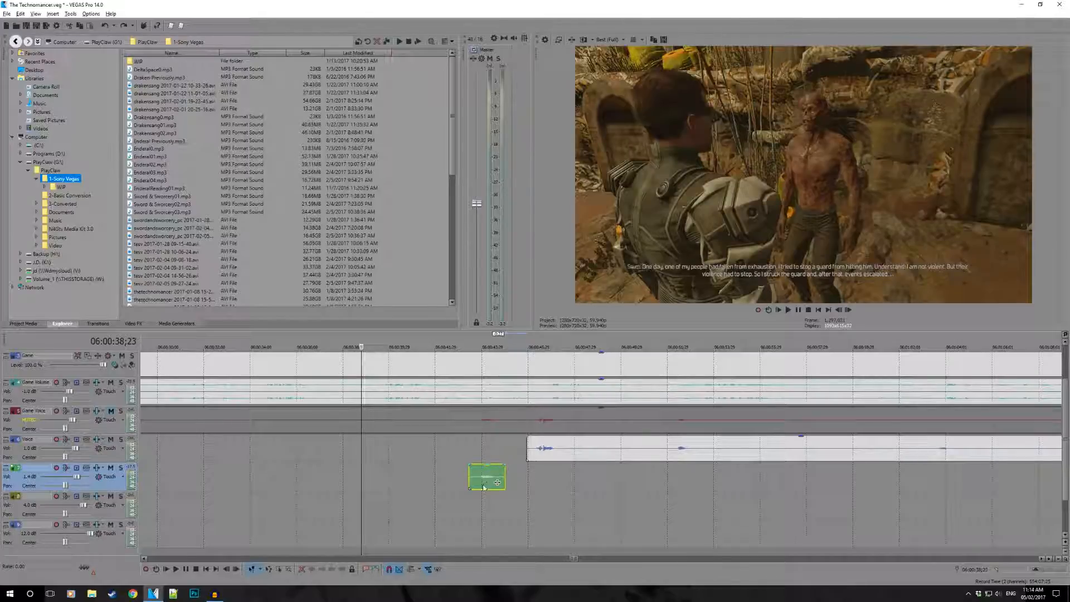
{"action": "left_click_drag", "start_coordinate": [497, 482], "coordinate": [497, 539]}
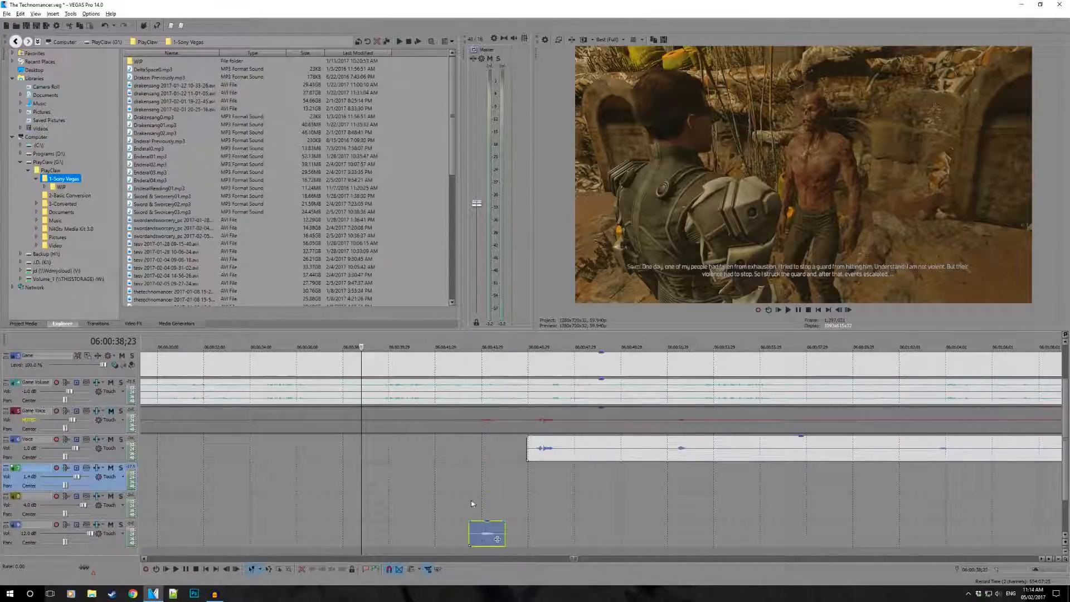
{"action": "left_click", "coordinate": [461, 485]}
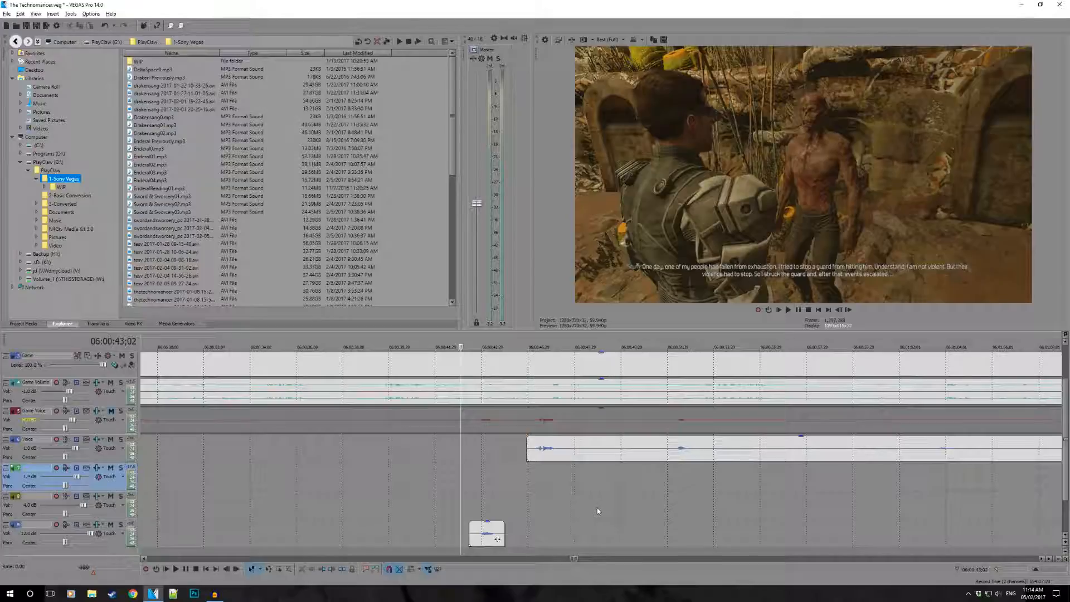
{"action": "key", "text": "space"}
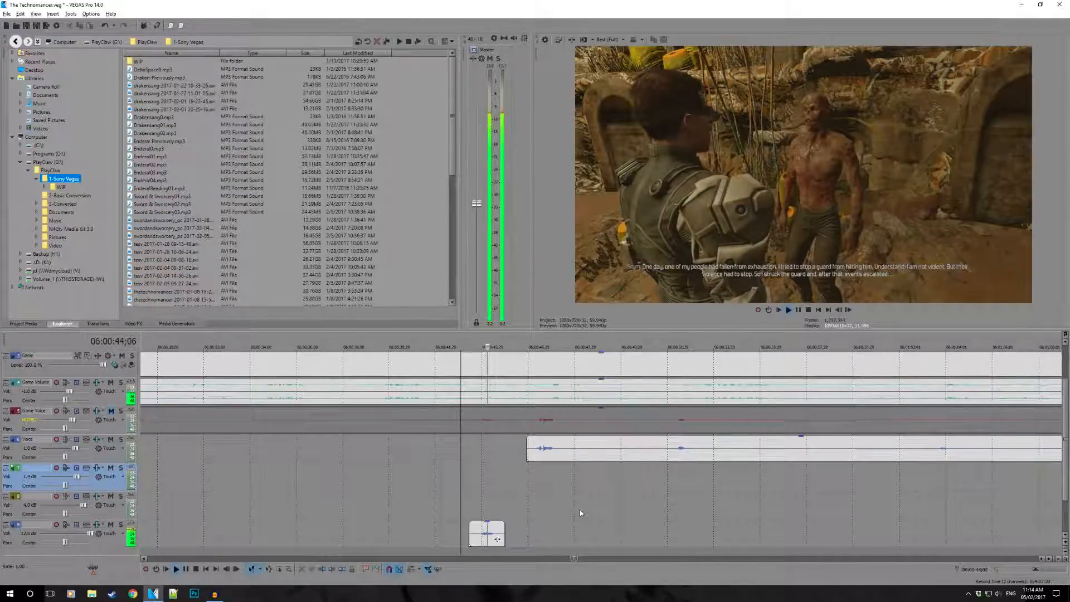
{"action": "key", "text": "space"}
- Try the short piece on the yellow track and play it from 06:00:43;02
{"action": "left_click_drag", "start_coordinate": [494, 536], "coordinate": [531, 517]}
{"action": "key", "text": "space"}
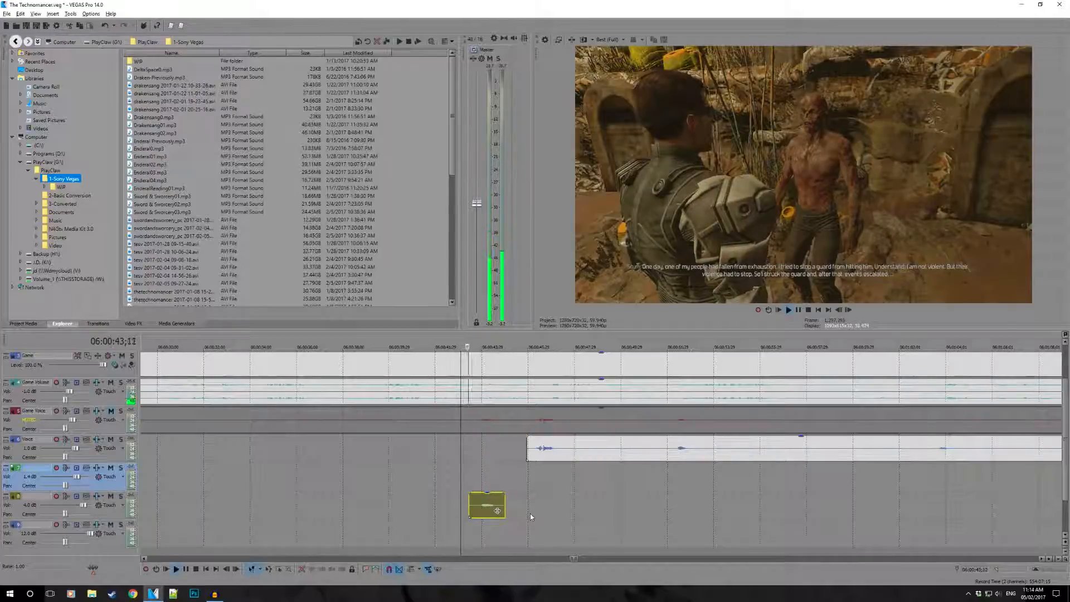
{"action": "key", "text": "space"}
{"action": "key", "text": "space"}
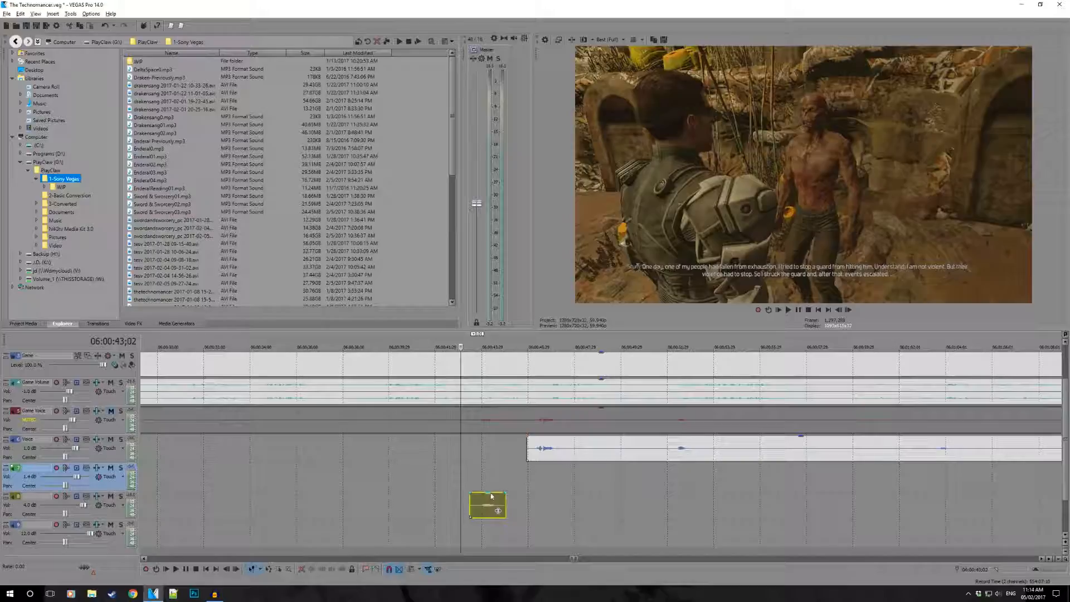
- Return the short piece to the green track and play it from 06:00:43;02
{"action": "left_click_drag", "start_coordinate": [491, 490], "coordinate": [491, 487]}
{"action": "key", "text": "space"}
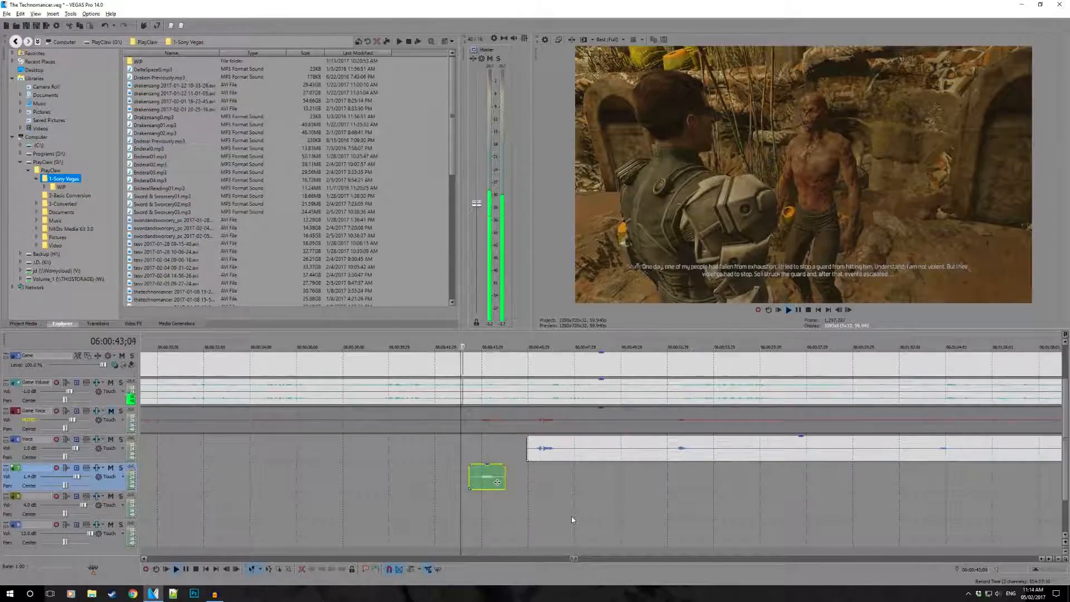
{"action": "key", "text": "space"}
- Isolate the Voice speech ending at 06:00:47;07 by splitting there and trimming the silence on both sides, and play it
{"action": "left_click", "coordinate": [531, 455]}
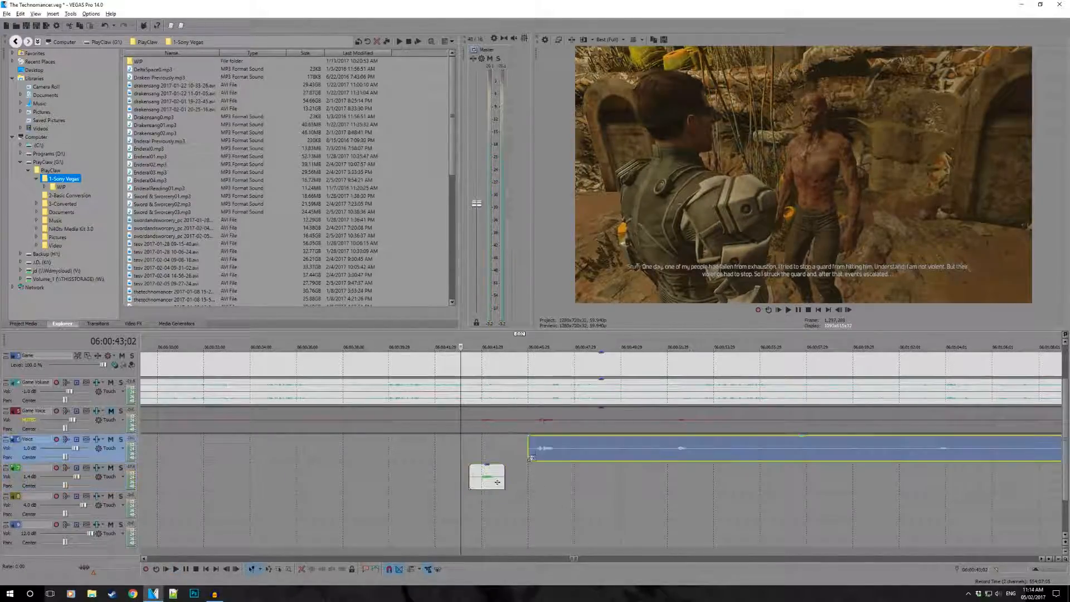
{"action": "left_click", "coordinate": [558, 449]}
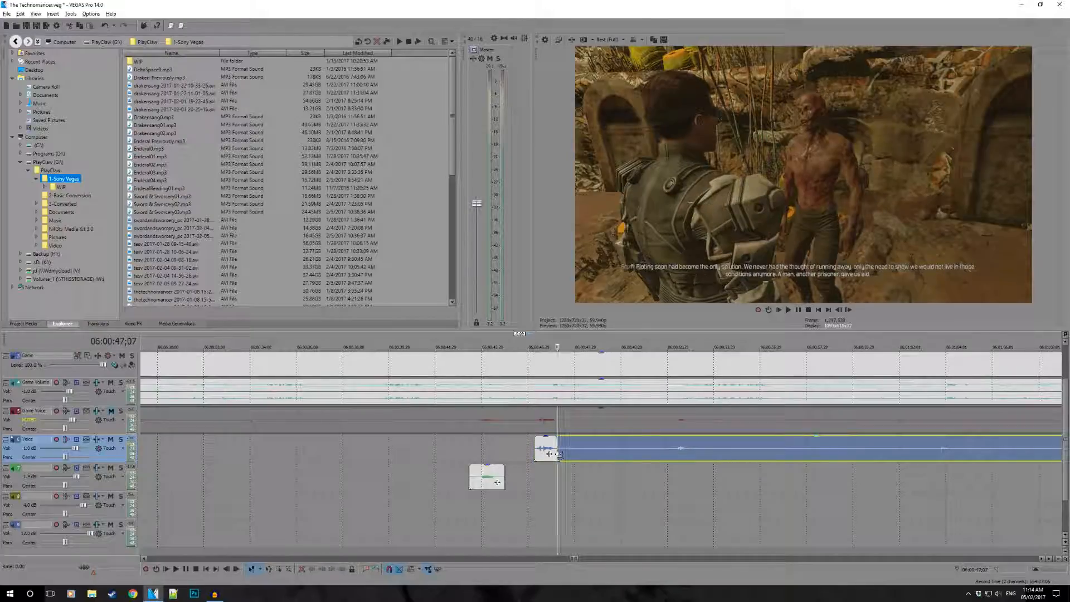
{"action": "left_click_drag", "start_coordinate": [559, 455], "coordinate": [649, 459]}
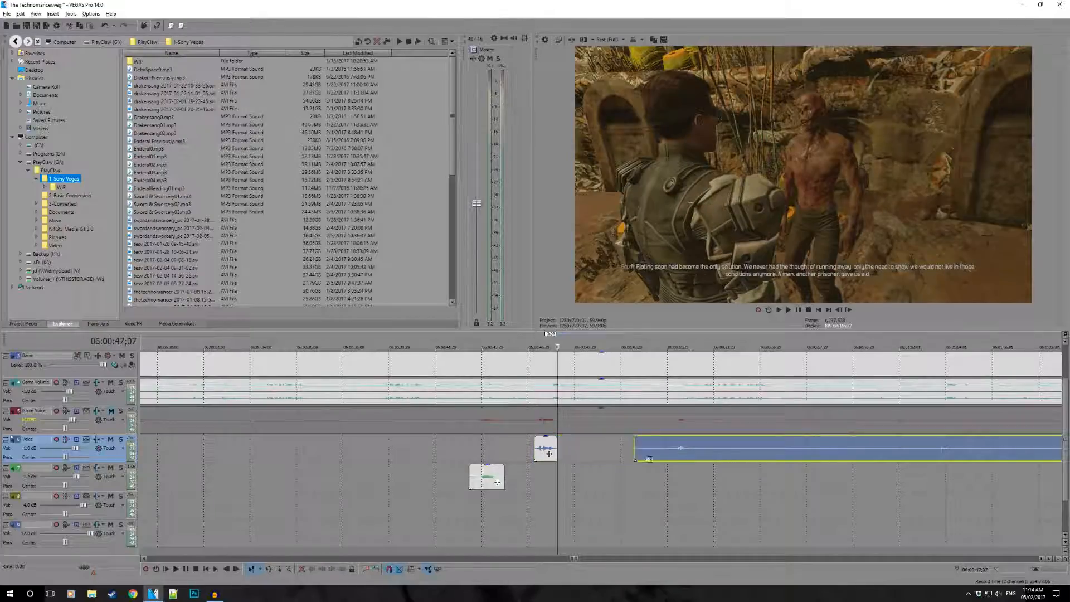
{"action": "left_click", "coordinate": [532, 446]}
{"action": "key", "text": "space"}
{"action": "key", "text": "space"}
{"action": "key", "text": "space"}
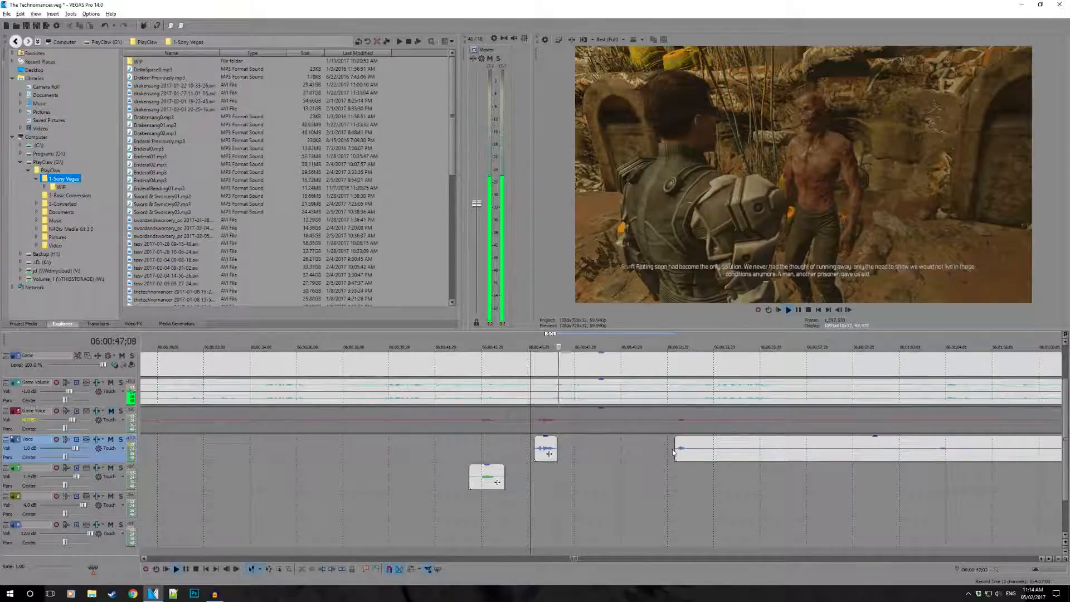
- Split the Voice clip at about 06:00:52;27 and trim the remainder's start to just before its next speech
{"action": "left_click", "coordinate": [677, 449]}
{"action": "key", "text": "space"}
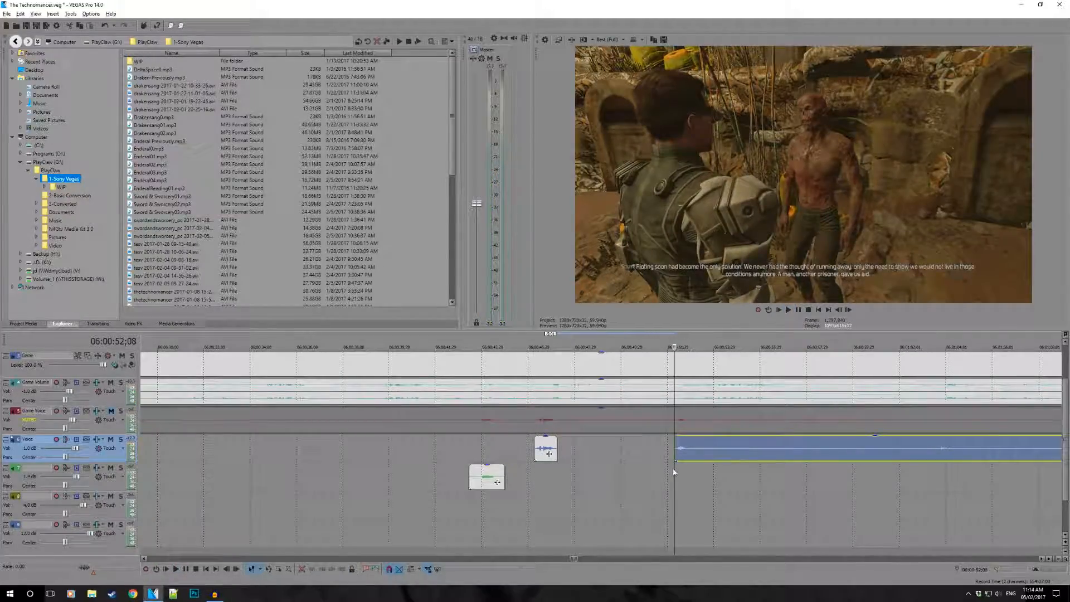
{"action": "key", "text": "space"}
{"action": "key", "text": "s"}
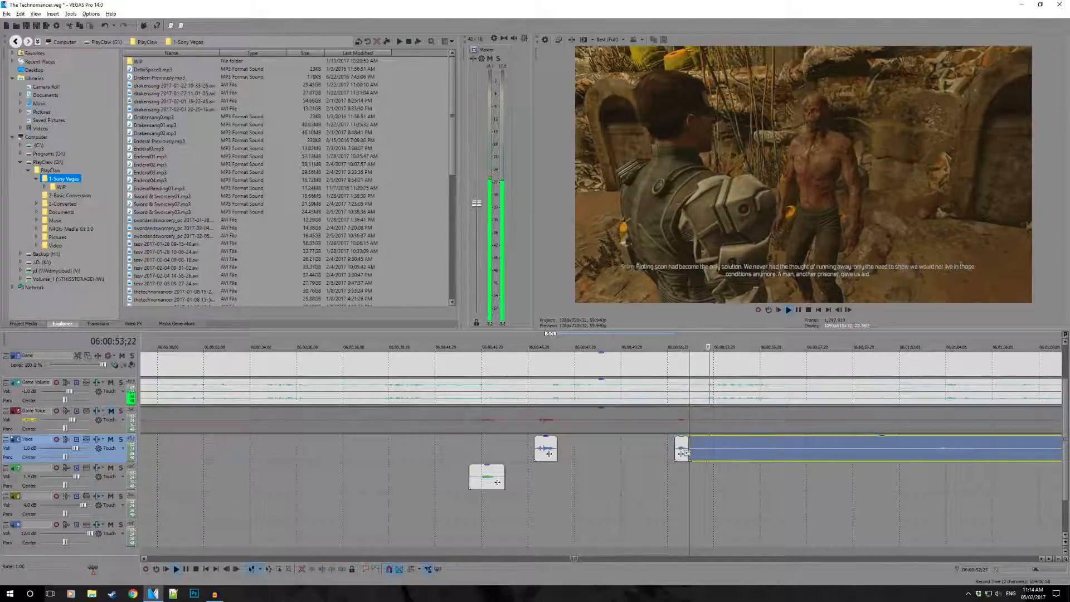
{"action": "left_click_drag", "start_coordinate": [774, 453], "coordinate": [1014, 453]}
- Split the Voice clip at about 06:01:04;14 and move the short leading piece down to the yellow track
{"action": "scroll", "coordinate": [824, 464], "scroll_direction": "up", "scroll_amount": 2}
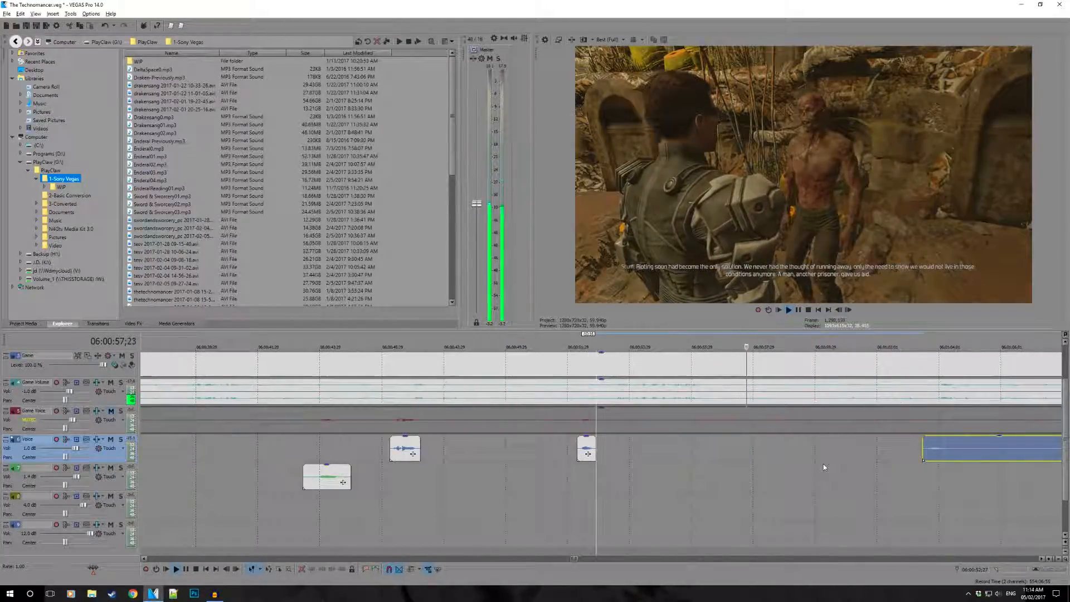
{"action": "scroll", "coordinate": [836, 471], "scroll_direction": "up", "scroll_amount": 1}
{"action": "left_click", "coordinate": [886, 471]}
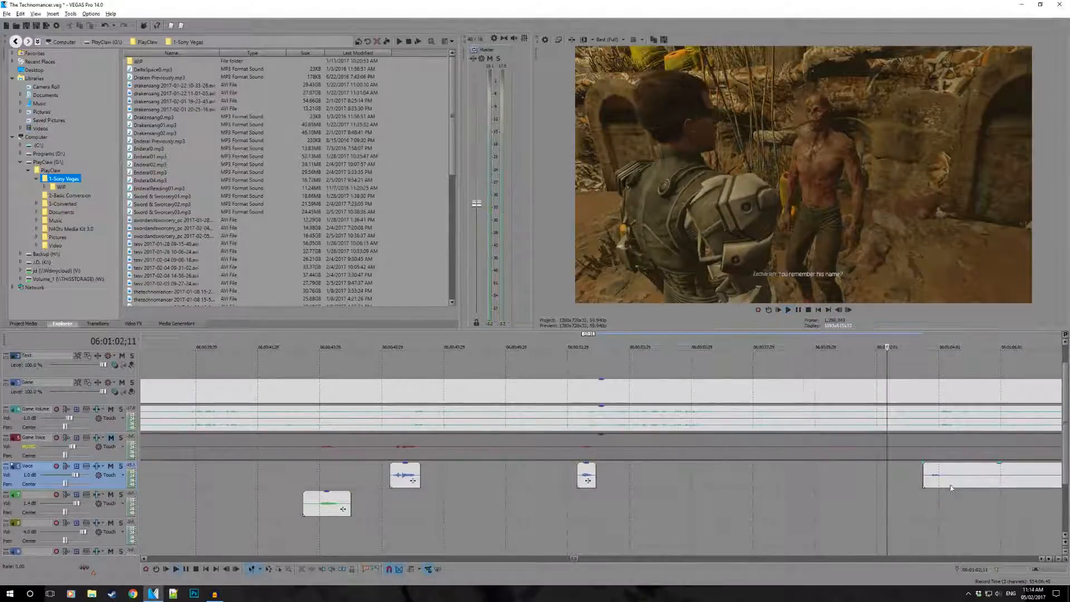
{"action": "key", "text": "space"}
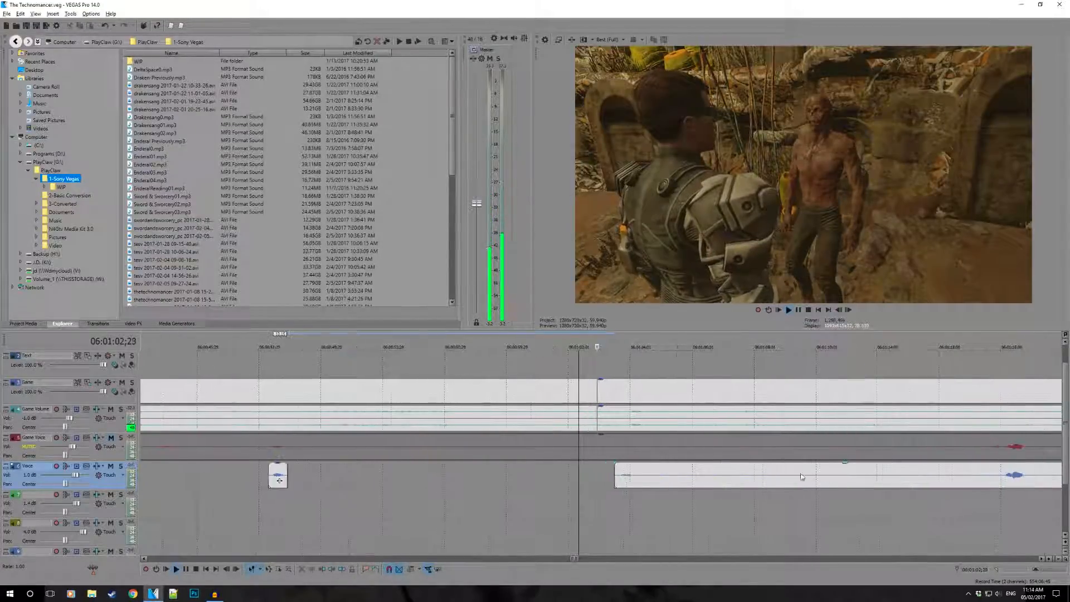
{"action": "left_click", "coordinate": [639, 480]}
{"action": "key", "text": "s"}
{"action": "scroll", "coordinate": [617, 432], "scroll_direction": "down", "scroll_amount": 1}
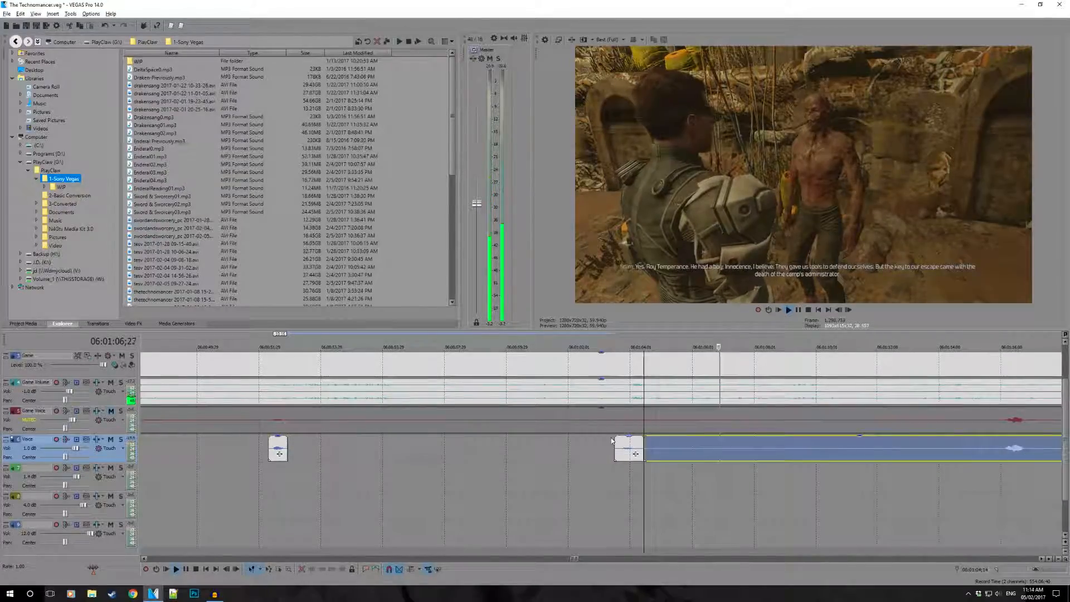
{"action": "left_click_drag", "start_coordinate": [627, 449], "coordinate": [627, 506]}
{"action": "key", "text": "space"}
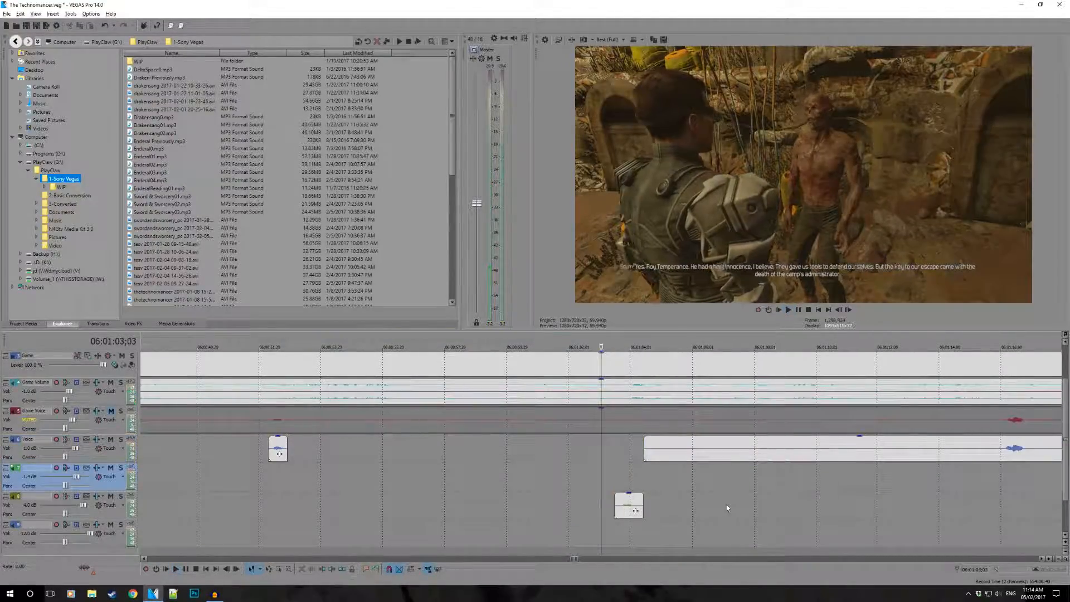
- Trim the remaining Voice clip's start to about 06:01:14, and play the yellow-track piece from 06:01:03;03
{"action": "left_click_drag", "start_coordinate": [645, 448], "coordinate": [936, 465]}
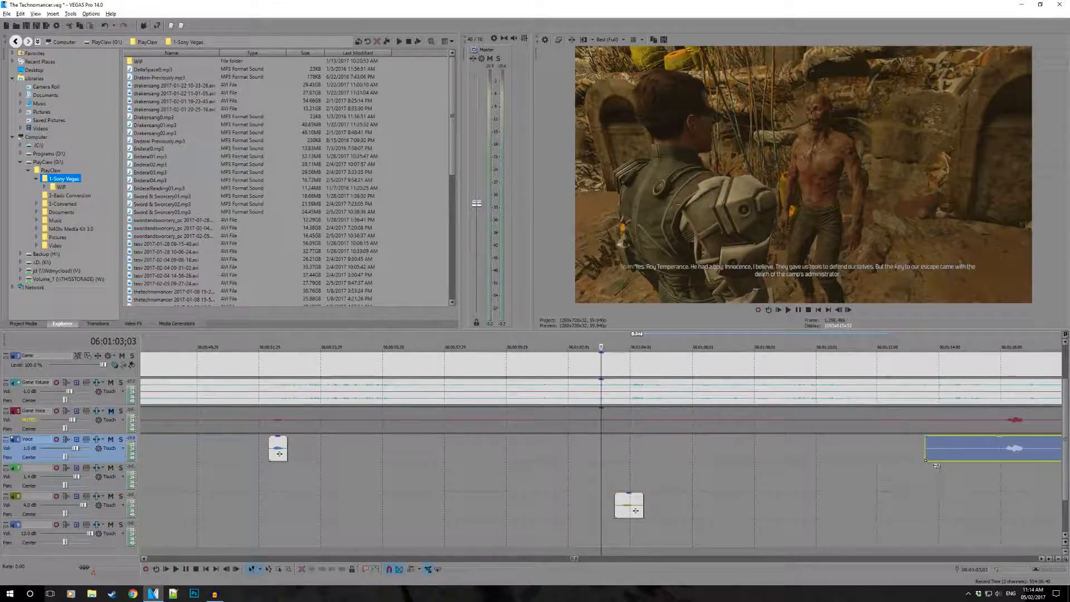
{"action": "key", "text": "space"}
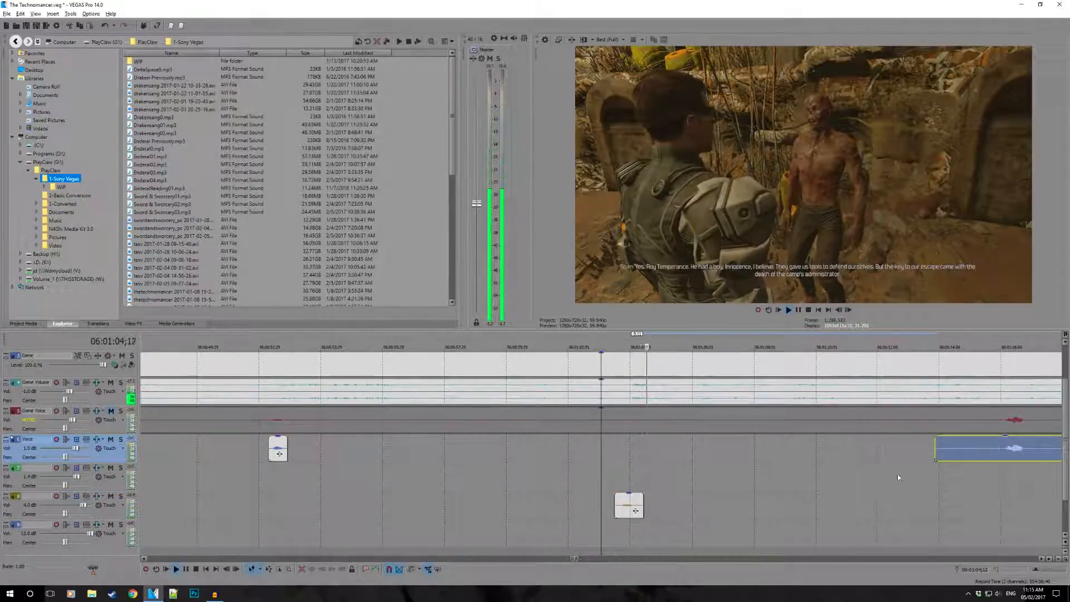
{"action": "key", "text": "space"}
{"action": "key", "text": "space"}
{"action": "key", "text": "space"}
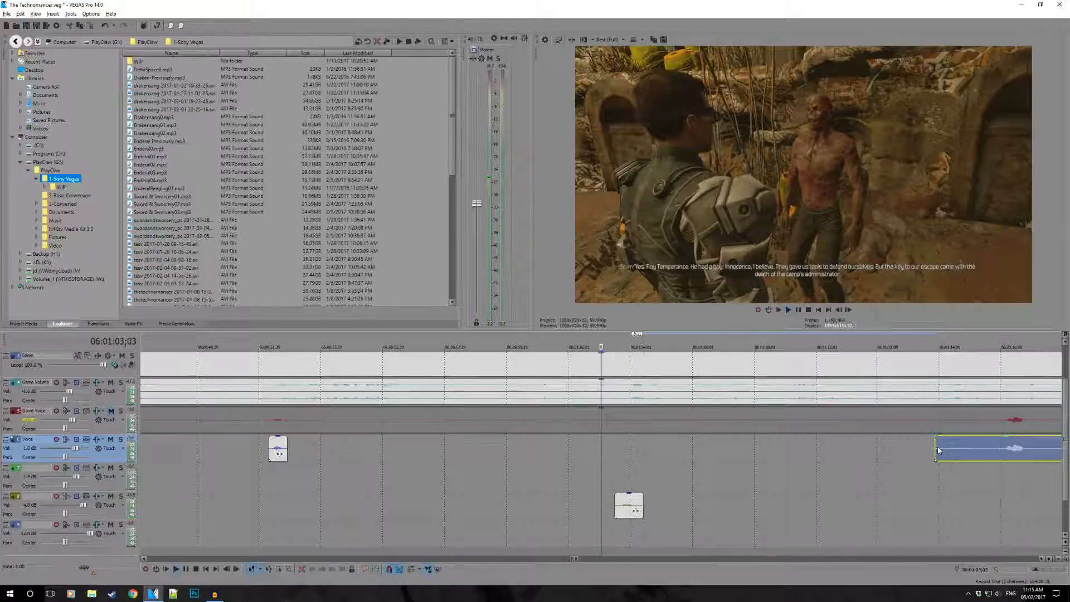
- Trim the start of the yellow-track piece in stages to about 06:01:03;26, playing from 06:01:03;23 to check it
{"action": "left_click", "coordinate": [622, 523]}
{"action": "scroll", "coordinate": [709, 537], "scroll_direction": "up", "scroll_amount": 1}
{"action": "scroll", "coordinate": [640, 536], "scroll_direction": "up", "scroll_amount": 10}
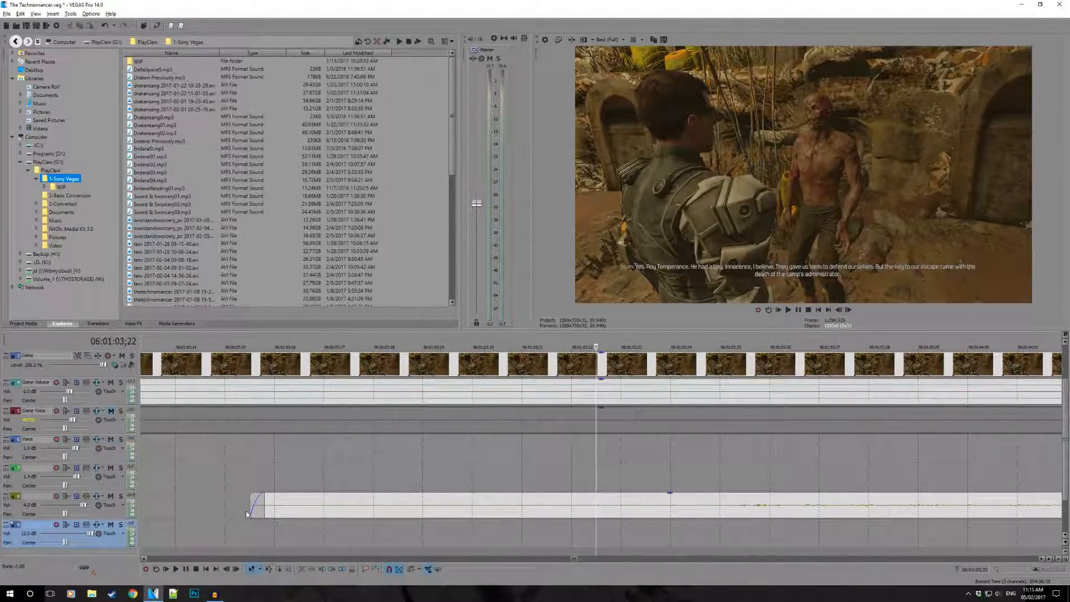
{"action": "left_click_drag", "start_coordinate": [249, 514], "coordinate": [654, 513]}
{"action": "left_click", "coordinate": [623, 523]}
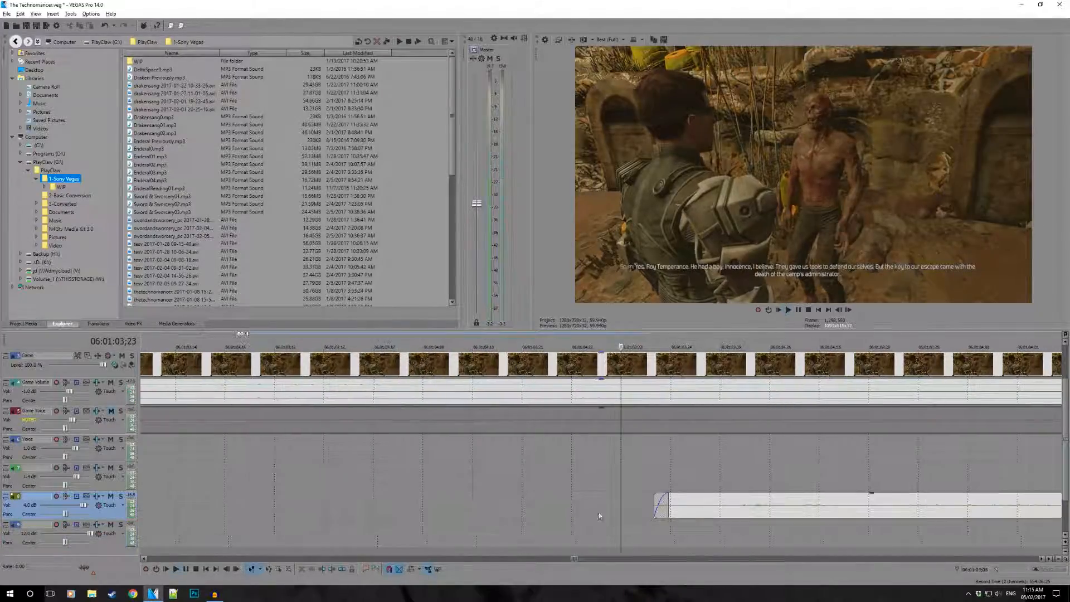
{"action": "key", "text": "space"}
{"action": "left_click_drag", "start_coordinate": [651, 510], "coordinate": [720, 513]}
{"action": "key", "text": "space"}
{"action": "key", "text": "space"}
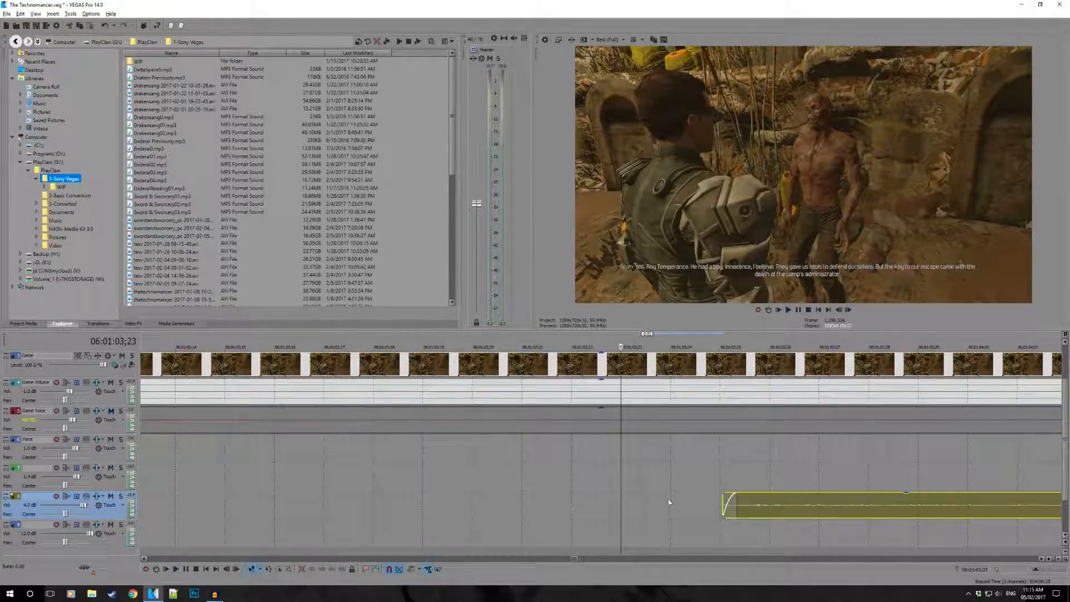
{"action": "left_click_drag", "start_coordinate": [724, 506], "coordinate": [778, 508]}
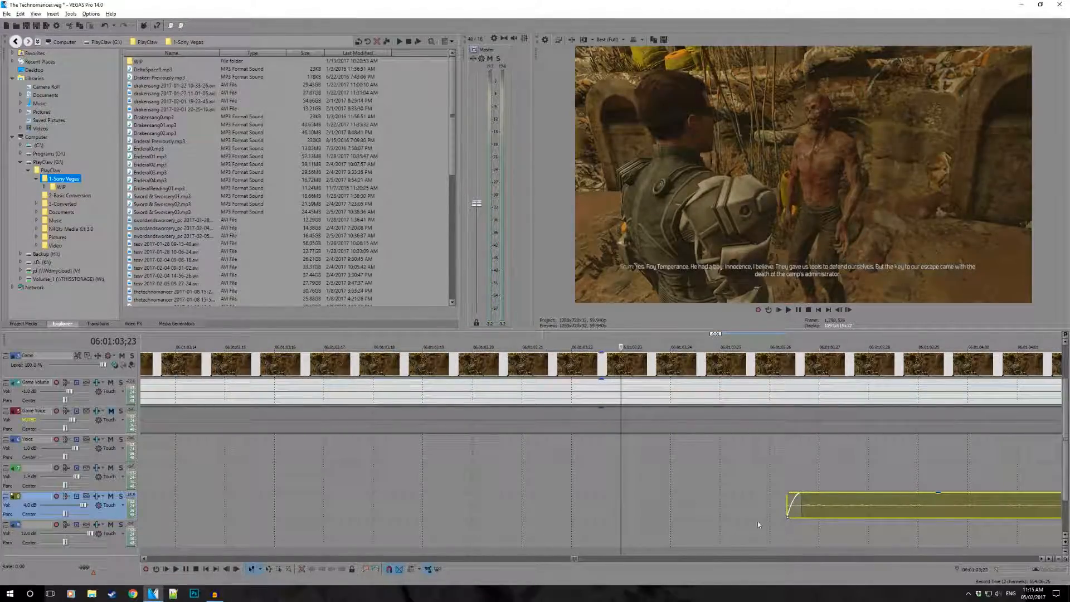
{"action": "key", "text": "space"}
{"action": "key", "text": "space"}
{"action": "key", "text": "space"}
{"action": "key", "text": "space"}
- Shift the trimmed yellow-track piece slightly earlier to start at 06:01:03;23, and play it
{"action": "scroll", "coordinate": [600, 492], "scroll_direction": "down", "scroll_amount": 3}
{"action": "key", "text": "space"}
{"action": "key", "text": "space"}
{"action": "left_click_drag", "start_coordinate": [680, 505], "coordinate": [660, 505]}
{"action": "key", "text": "space"}
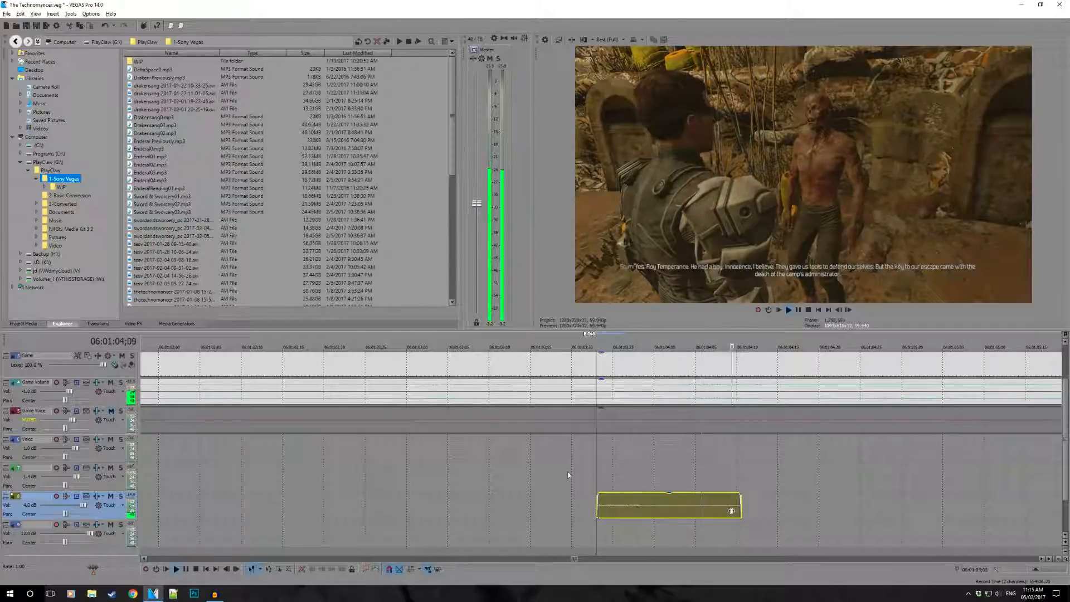
{"action": "key", "text": "space"}
- Trim the start of the remaining Voice clip to 06:01:15;28, just before its first speech
{"action": "scroll", "coordinate": [668, 486], "scroll_direction": "down", "scroll_amount": 5}
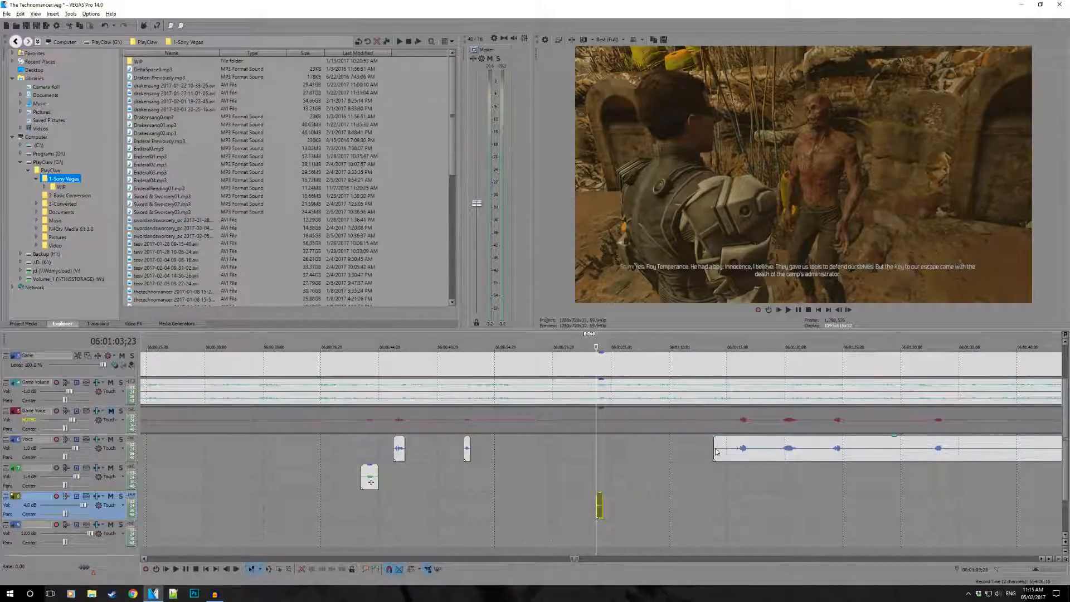
{"action": "left_click", "coordinate": [716, 455]}
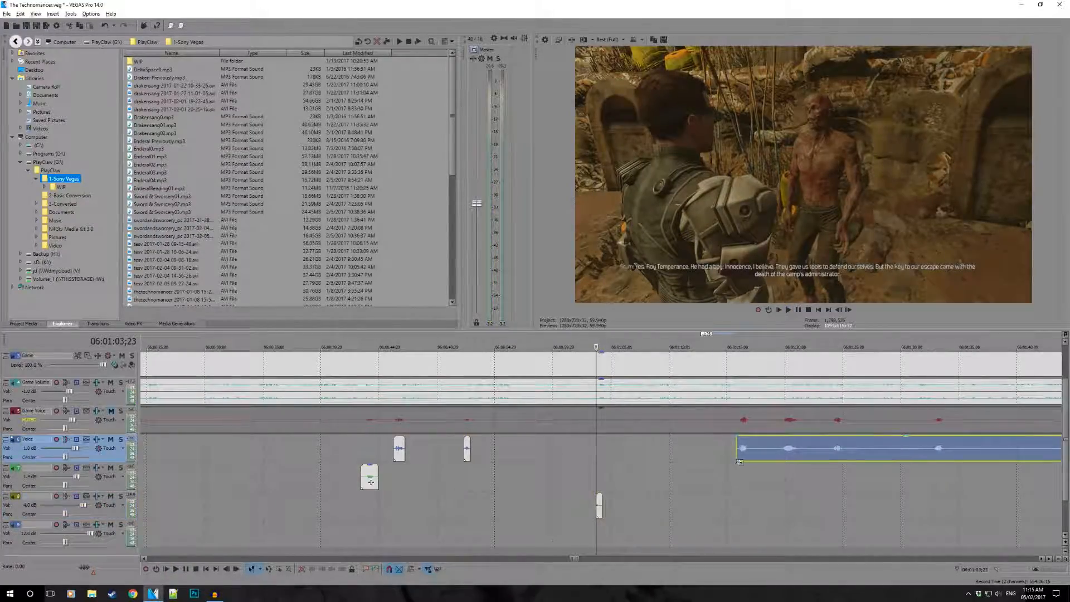
{"action": "left_click", "coordinate": [739, 463]}
{"action": "scroll", "coordinate": [729, 493], "scroll_direction": "up", "scroll_amount": 4}
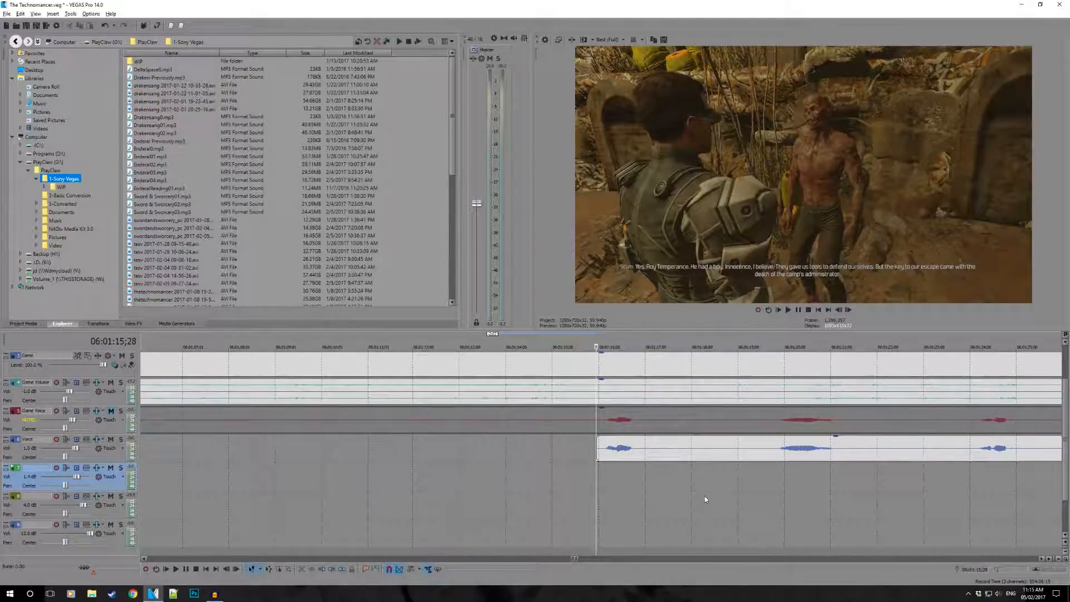
- Split the Voice clip at about 06:01:16;26 and trim the remainder's start to just before the following speech
{"action": "key", "text": "space"}
{"action": "left_click", "coordinate": [648, 455]}
{"action": "key", "text": "s"}
{"action": "left_click_drag", "start_coordinate": [641, 454], "coordinate": [767, 454]}
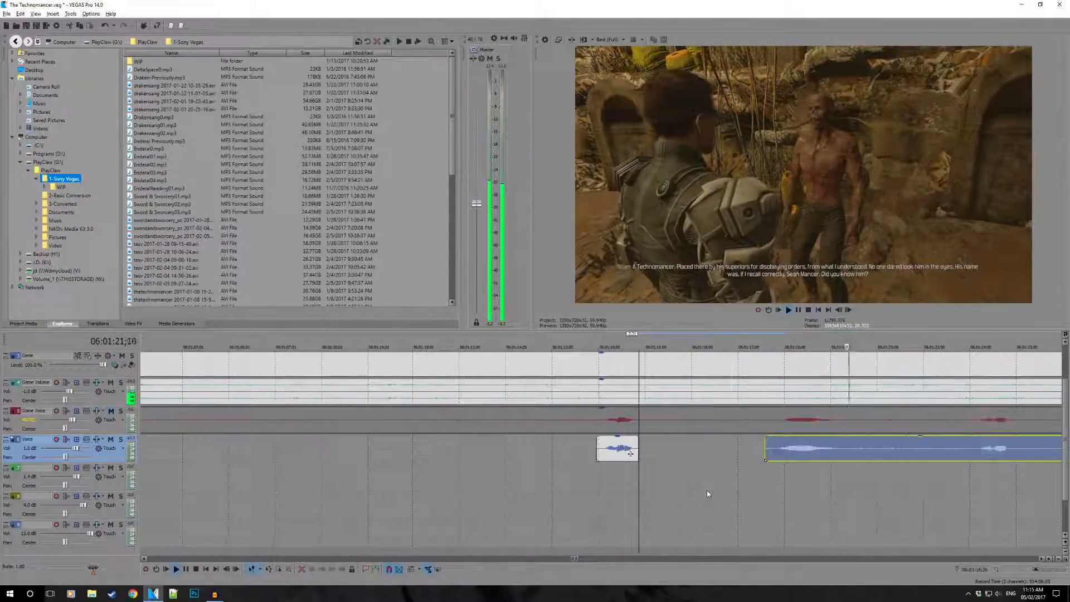
- Split the remaining Voice clip at 06:01:35;00, after its third short speech
{"action": "scroll", "coordinate": [707, 490], "scroll_direction": "up", "scroll_amount": 1}
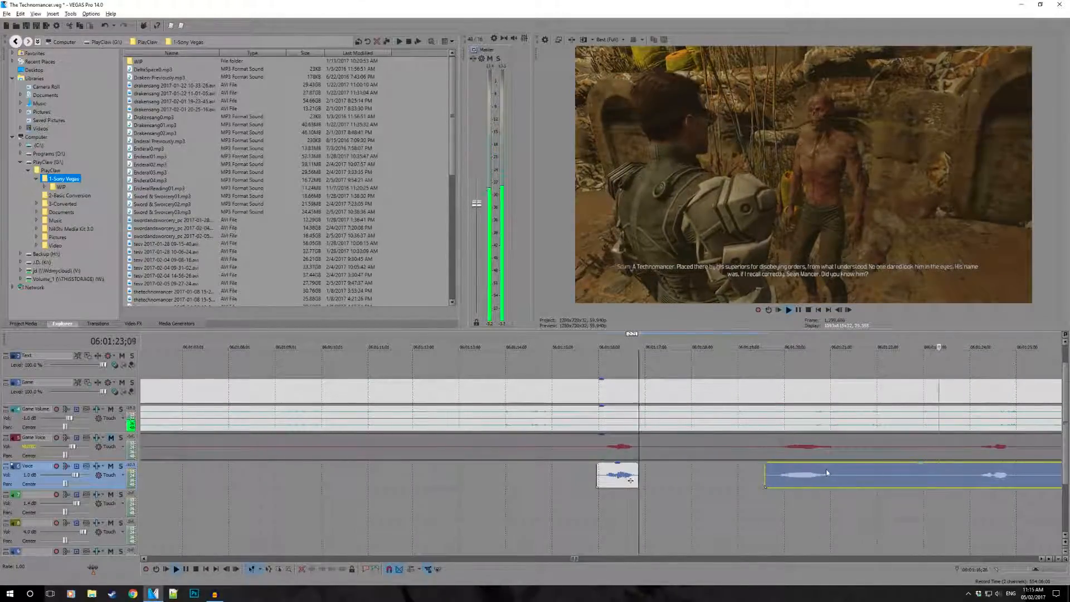
{"action": "scroll", "coordinate": [914, 473], "scroll_direction": "down", "scroll_amount": 3}
{"action": "key", "text": "space"}
{"action": "scroll", "coordinate": [846, 477], "scroll_direction": "down", "scroll_amount": 2}
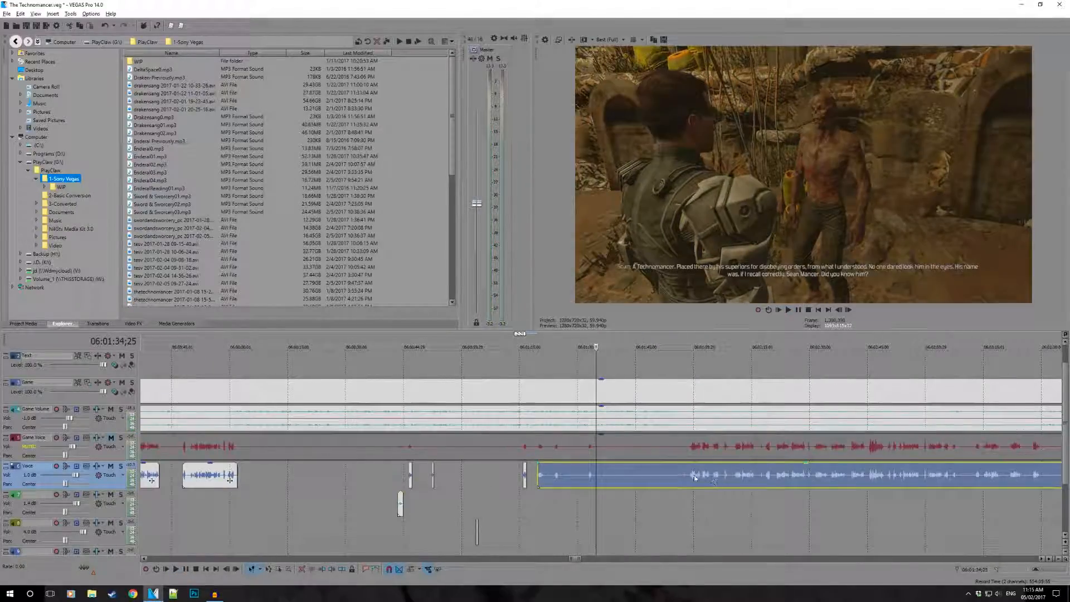
{"action": "left_click", "coordinate": [597, 474]}
{"action": "key", "text": "s"}
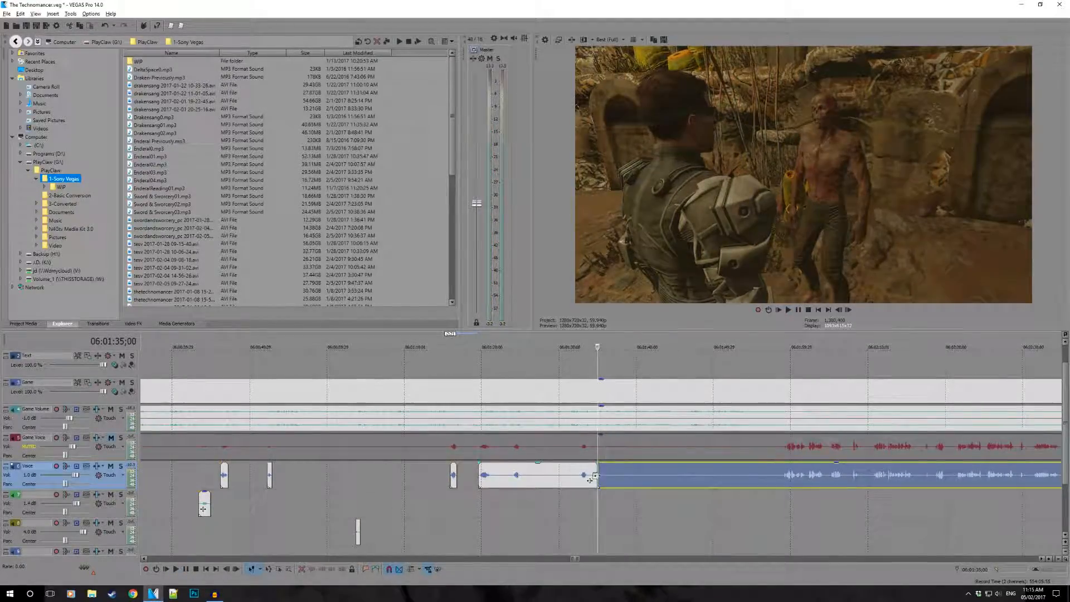
- Trim the start of the remaining Voice clip to just after 06:01:58;13, directly before its next speech
{"action": "left_click_drag", "start_coordinate": [600, 476], "coordinate": [774, 487]}
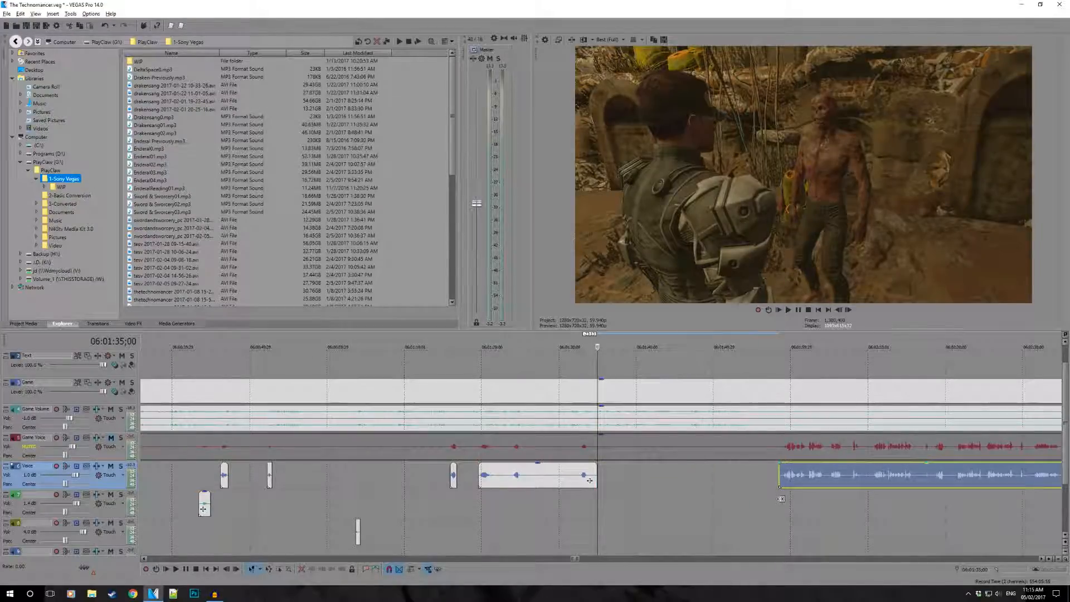
{"action": "left_click", "coordinate": [780, 500]}
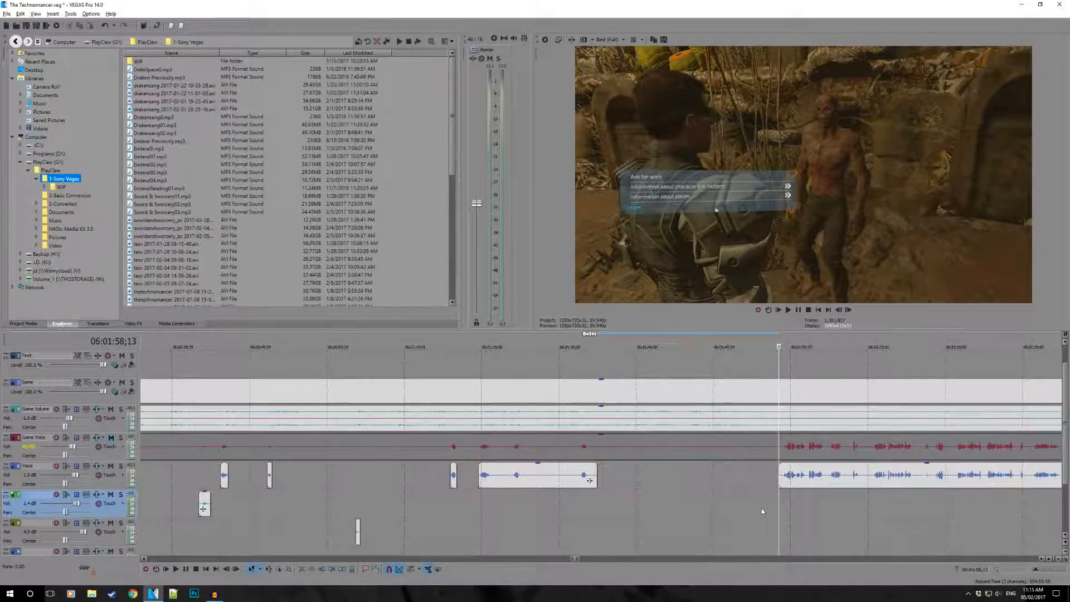
{"action": "key", "text": "backslash"}
{"action": "scroll", "coordinate": [756, 510], "scroll_direction": "up", "scroll_amount": 4}
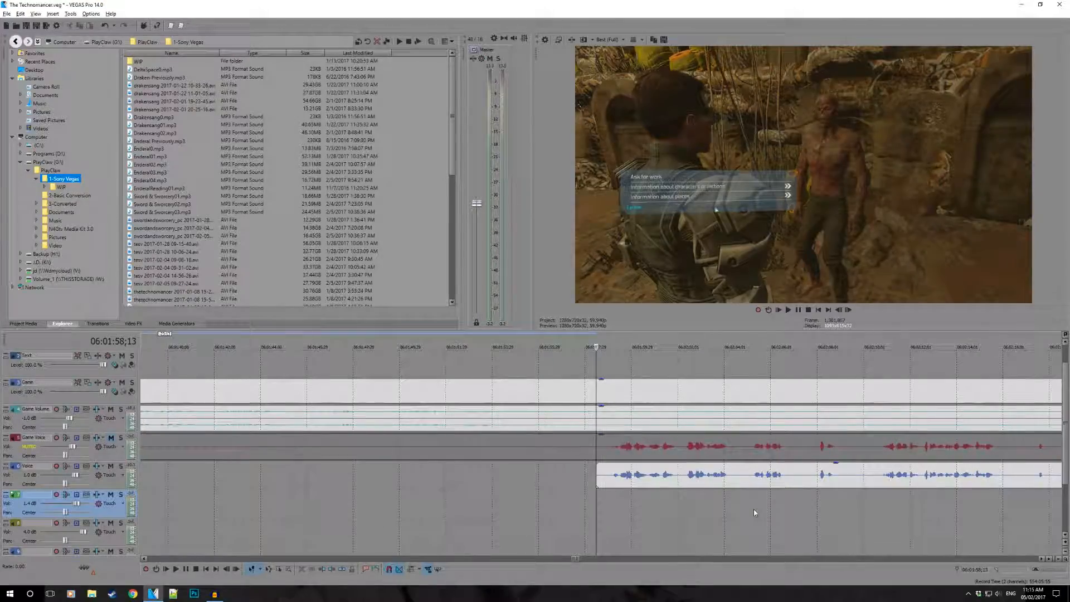
{"action": "scroll", "coordinate": [750, 510], "scroll_direction": "up", "scroll_amount": 1}
{"action": "left_click_drag", "start_coordinate": [598, 469], "coordinate": [609, 473]}
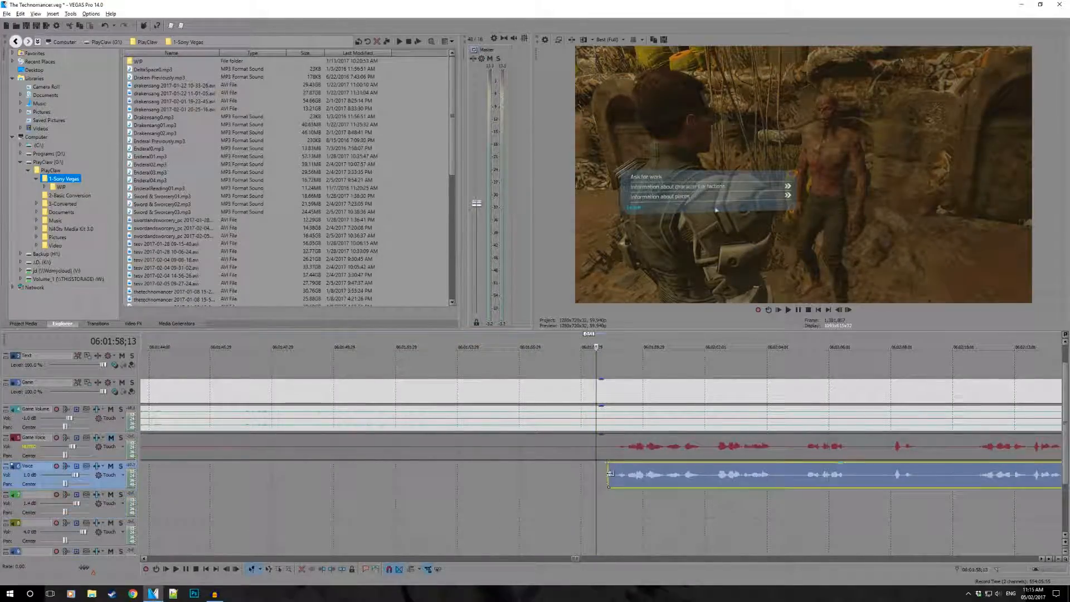
{"action": "left_click", "coordinate": [607, 510]}
- Play the Voice clip from 06:02:16;28 to check the short sound between its speech passages
{"action": "scroll", "coordinate": [607, 511], "scroll_direction": "down", "scroll_amount": 5}
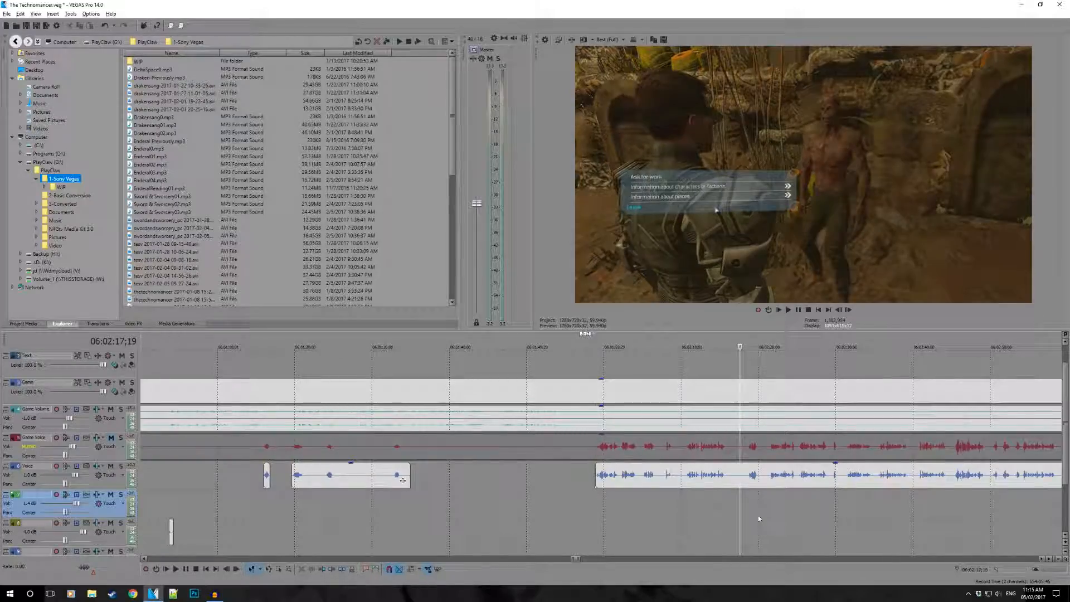
{"action": "scroll", "coordinate": [635, 506], "scroll_direction": "up", "scroll_amount": 4}
{"action": "left_click", "coordinate": [575, 503]}
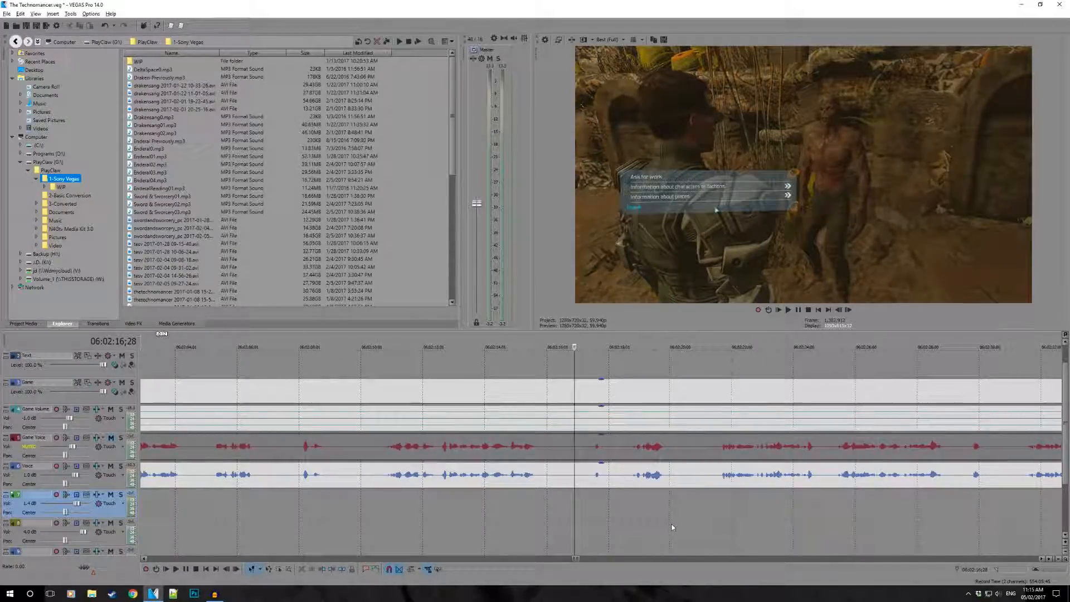
{"action": "key", "text": "space"}
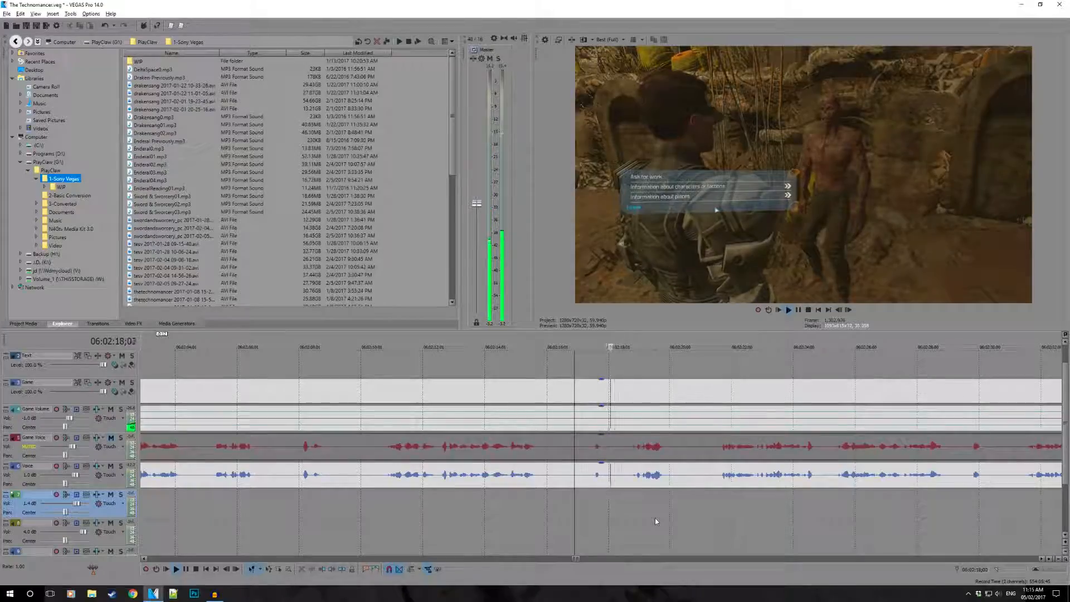
{"action": "scroll", "coordinate": [637, 505], "scroll_direction": "down", "scroll_amount": 4}
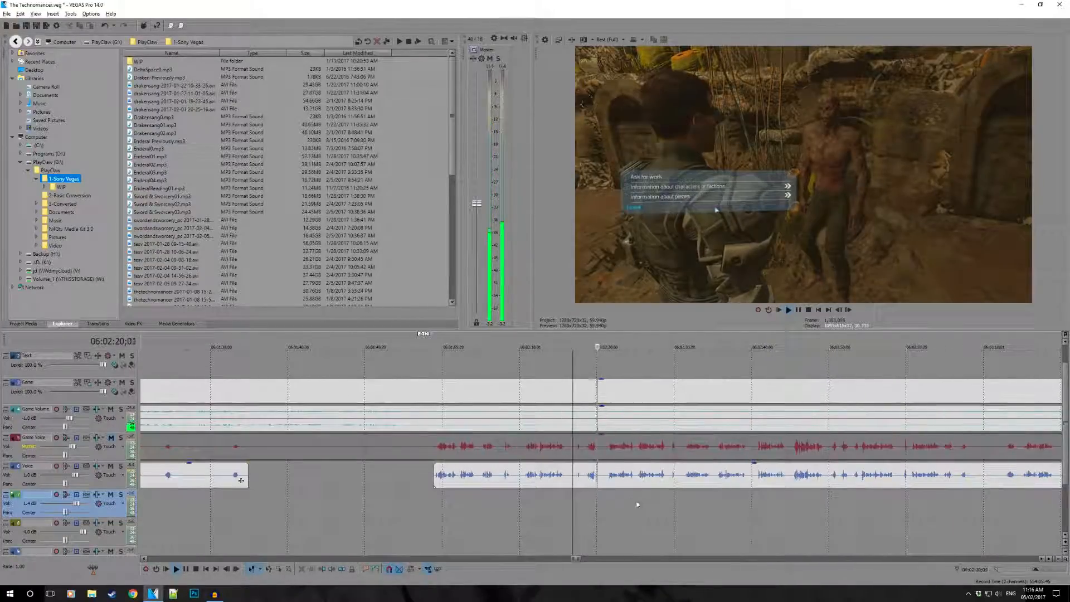
{"action": "scroll", "coordinate": [637, 505], "scroll_direction": "down", "scroll_amount": 1}
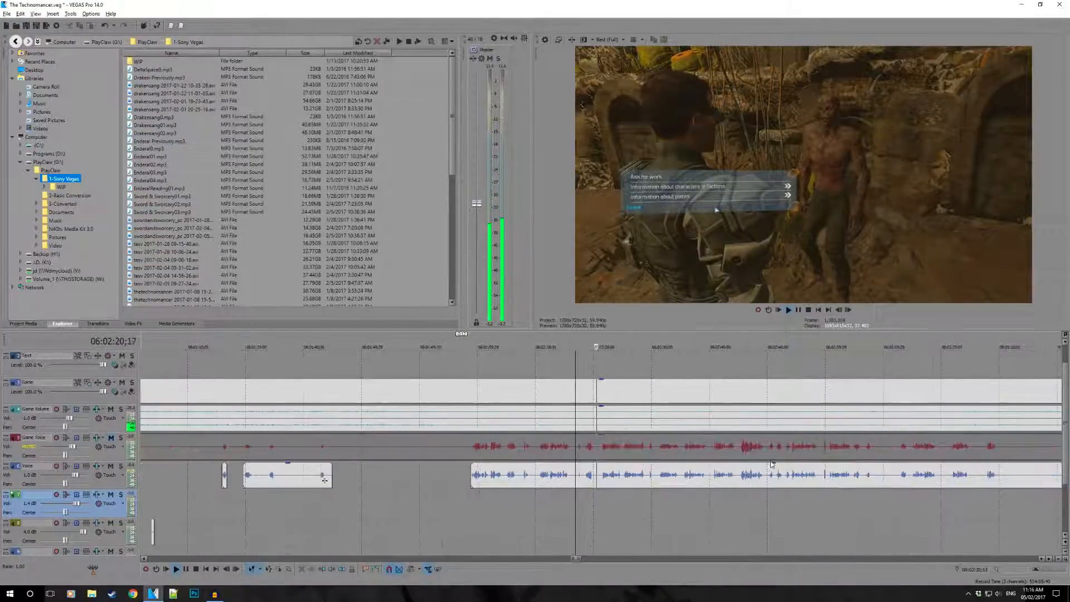
- Split the Voice clip at about 06:03:30, right after the short speech that precedes the long silence
{"action": "left_click", "coordinate": [985, 475]}
{"action": "scroll", "coordinate": [841, 481], "scroll_direction": "down", "scroll_amount": 2}
{"action": "scroll", "coordinate": [726, 524], "scroll_direction": "up", "scroll_amount": 3}
{"action": "key", "text": "space"}
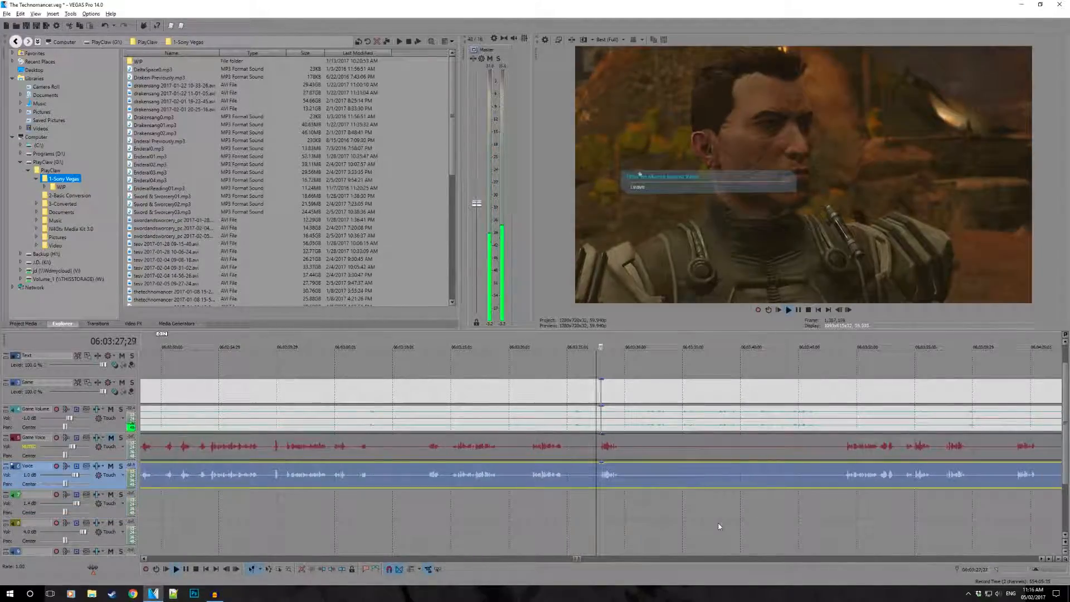
{"action": "key", "text": "s"}
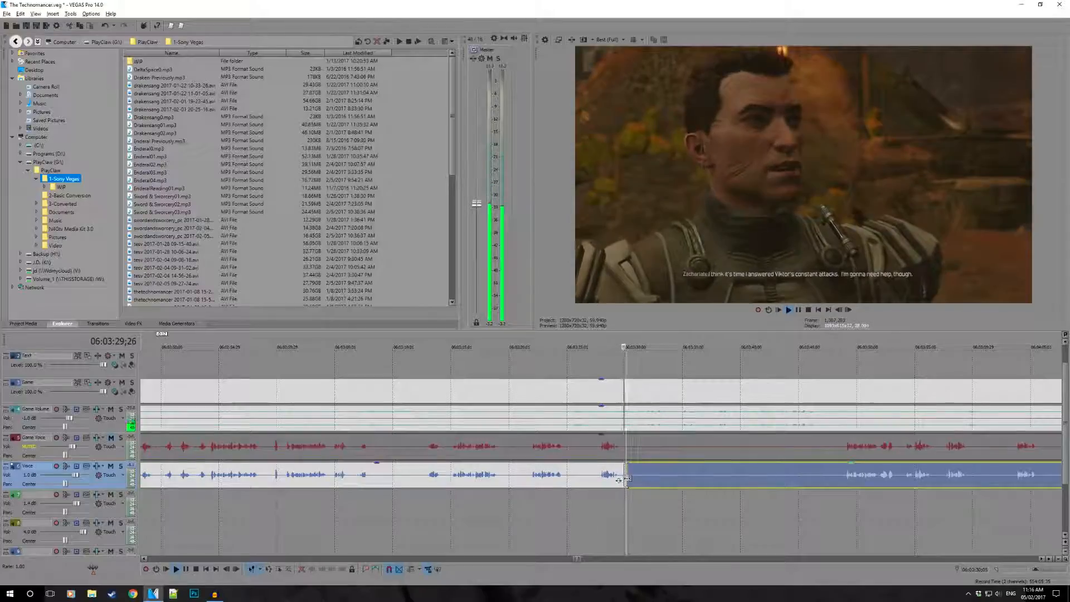
- Trim the start of the Voice remainder past the long silence to just before the following speech
{"action": "left_click_drag", "start_coordinate": [629, 480], "coordinate": [846, 498]}
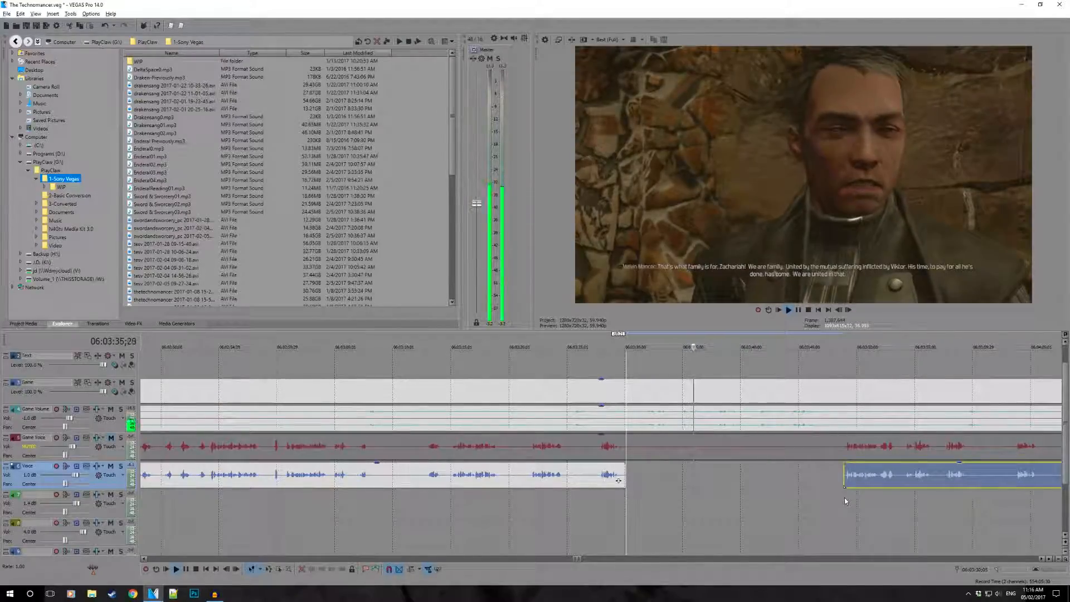
{"action": "left_click", "coordinate": [734, 493]}
{"action": "scroll", "coordinate": [735, 493], "scroll_direction": "down", "scroll_amount": 8}
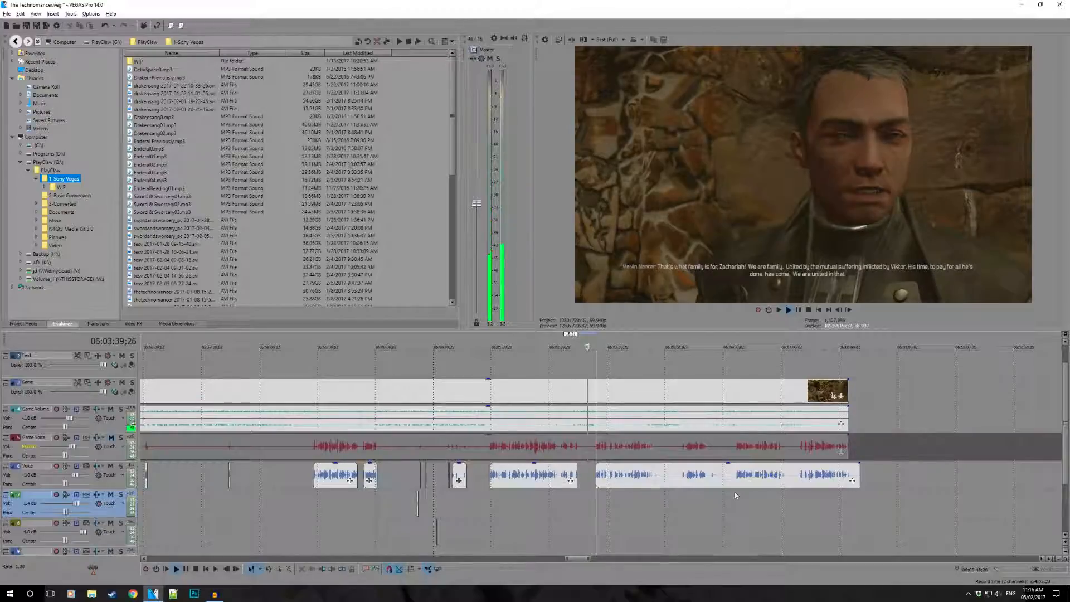
{"action": "scroll", "coordinate": [734, 493], "scroll_direction": "up", "scroll_amount": 3}
{"action": "scroll", "coordinate": [734, 493], "scroll_direction": "up", "scroll_amount": 1}
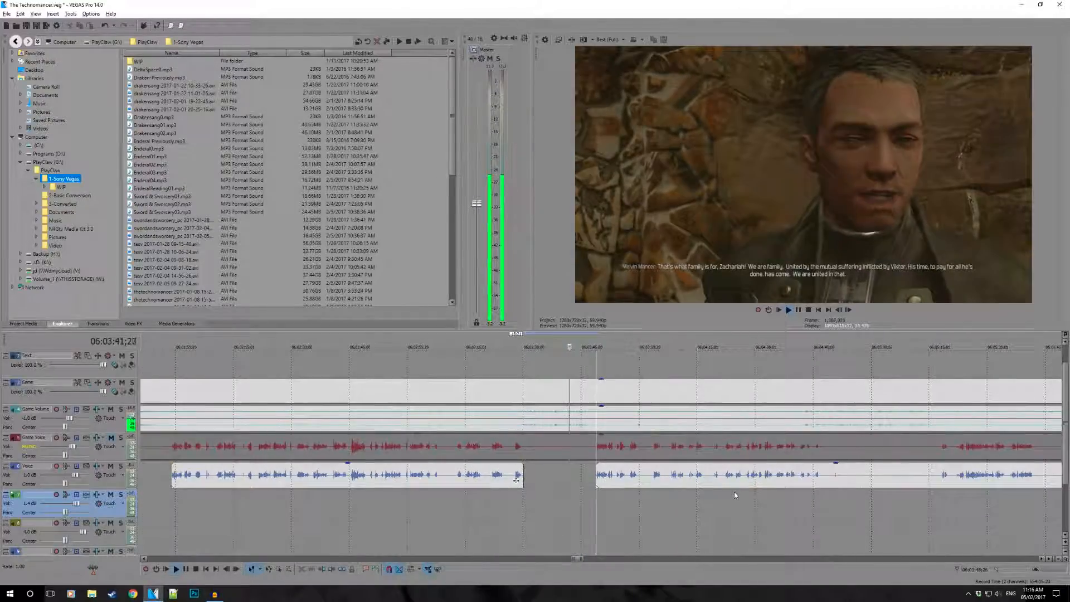
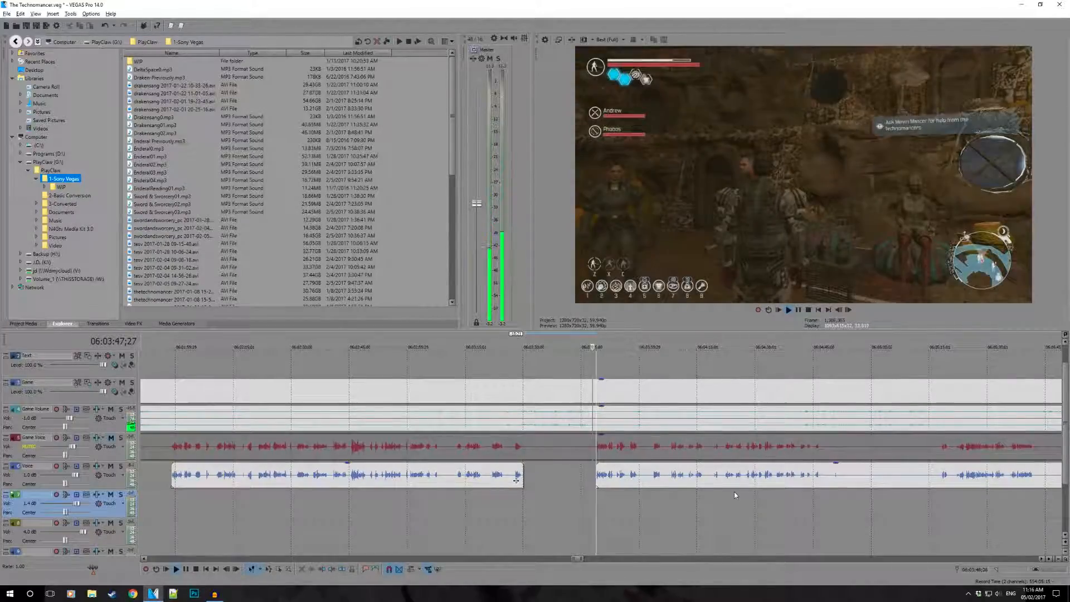
- Split the Voice clip at about 06:04:46, right after its short speech, and trim the remainder's start to about 06:04:50
{"action": "scroll", "coordinate": [734, 492], "scroll_direction": "up", "scroll_amount": 2}
{"action": "scroll", "coordinate": [733, 492], "scroll_direction": "down", "scroll_amount": 1}
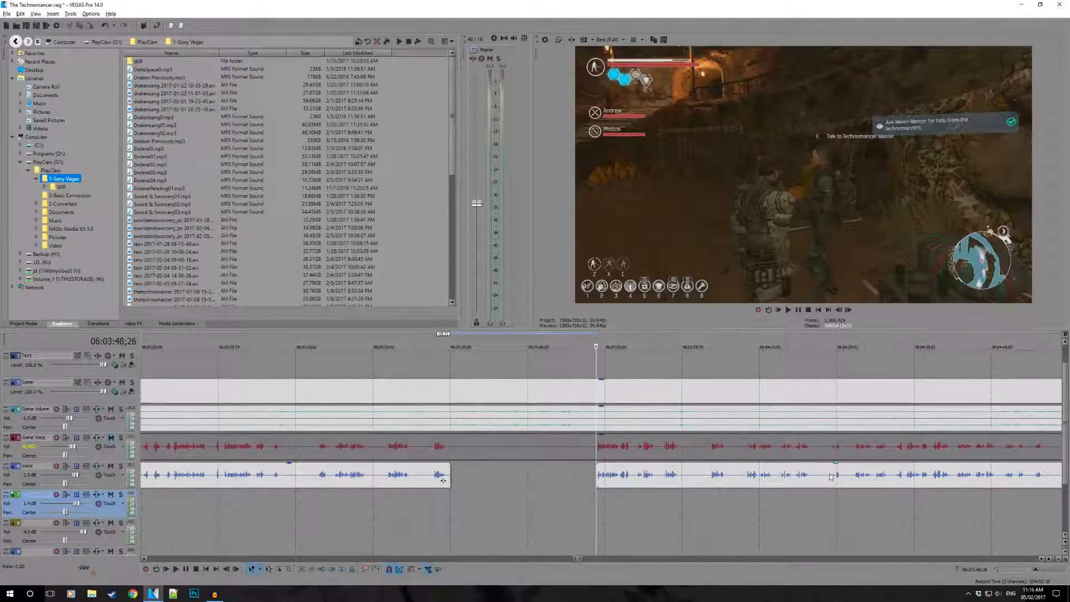
{"action": "left_click", "coordinate": [830, 477]}
{"action": "scroll", "coordinate": [862, 493], "scroll_direction": "up", "scroll_amount": 3}
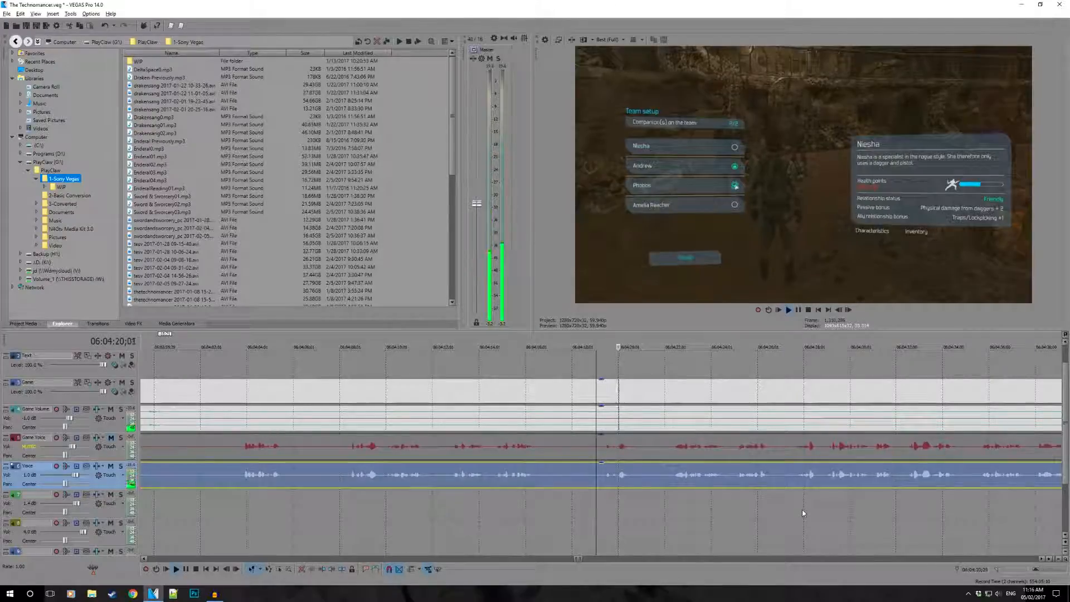
{"action": "scroll", "coordinate": [730, 501], "scroll_direction": "down", "scroll_amount": 2}
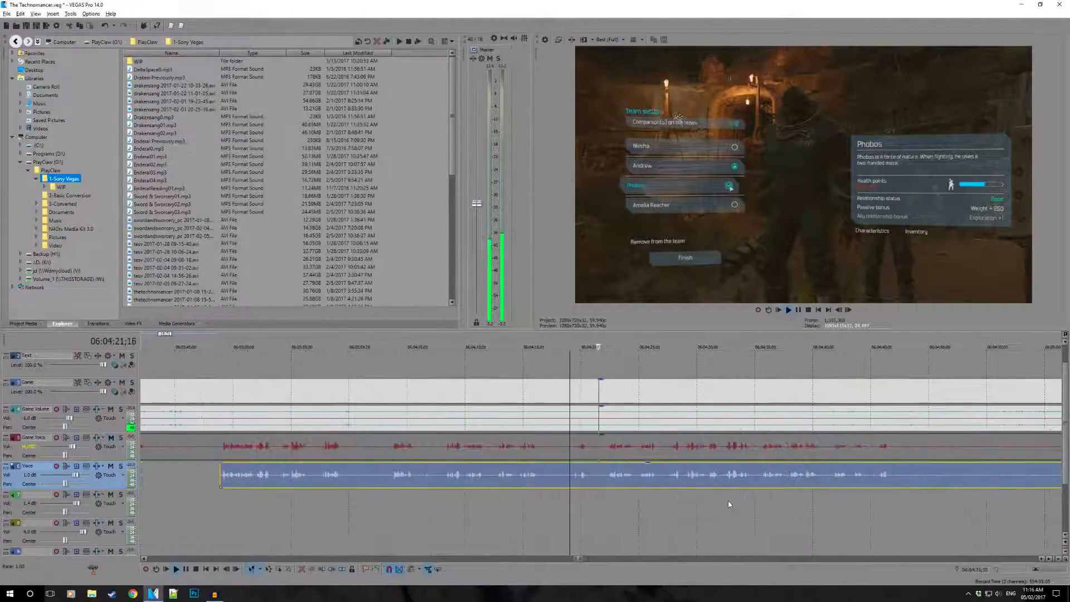
{"action": "left_click", "coordinate": [878, 476]}
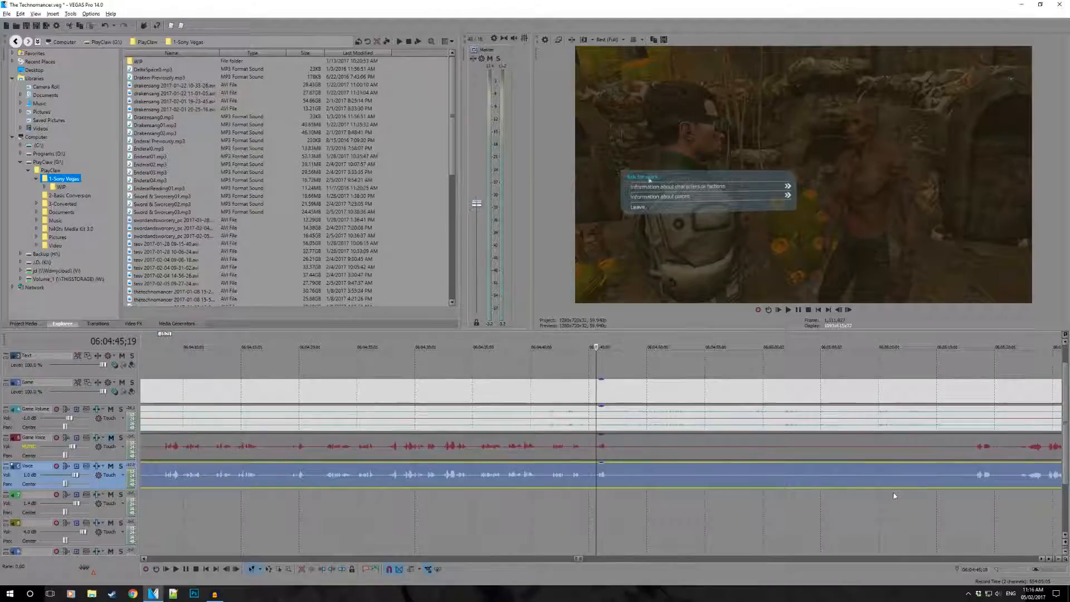
{"action": "key", "text": "space"}
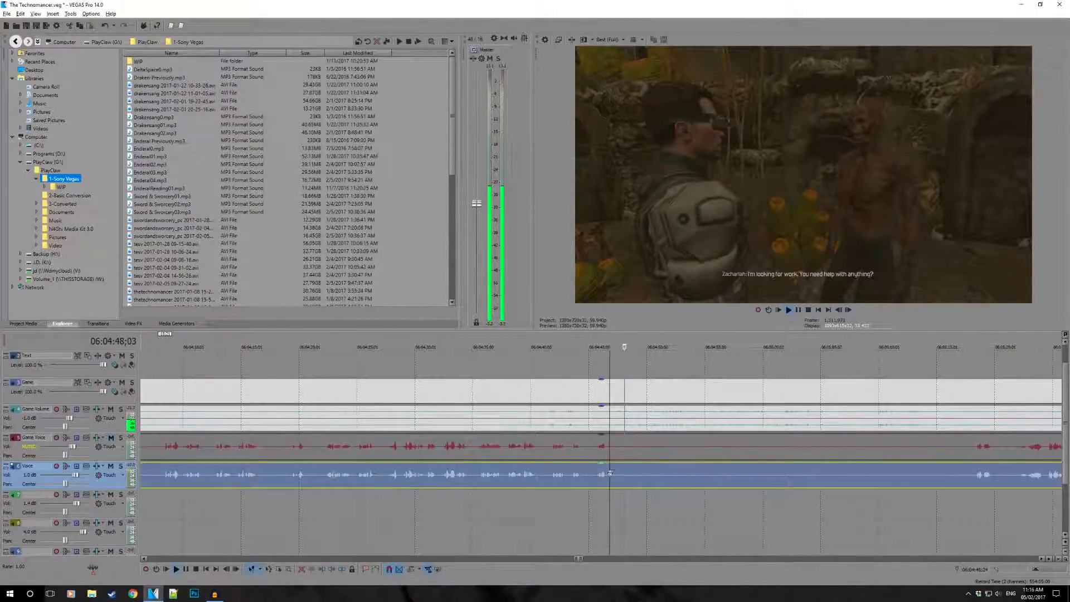
{"action": "key", "text": "s"}
{"action": "left_click_drag", "start_coordinate": [614, 476], "coordinate": [648, 485]}
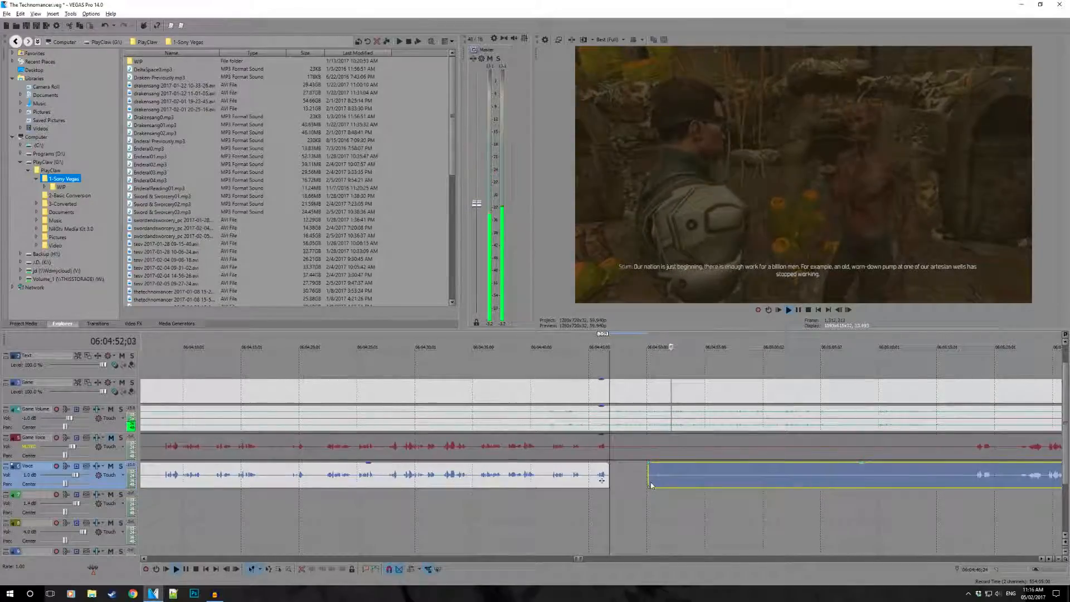
- Mute the Game Volume track and play the quiet stretch of the Voice clip from about 06:04:50
{"action": "scroll", "coordinate": [674, 483], "scroll_direction": "up", "scroll_amount": 4}
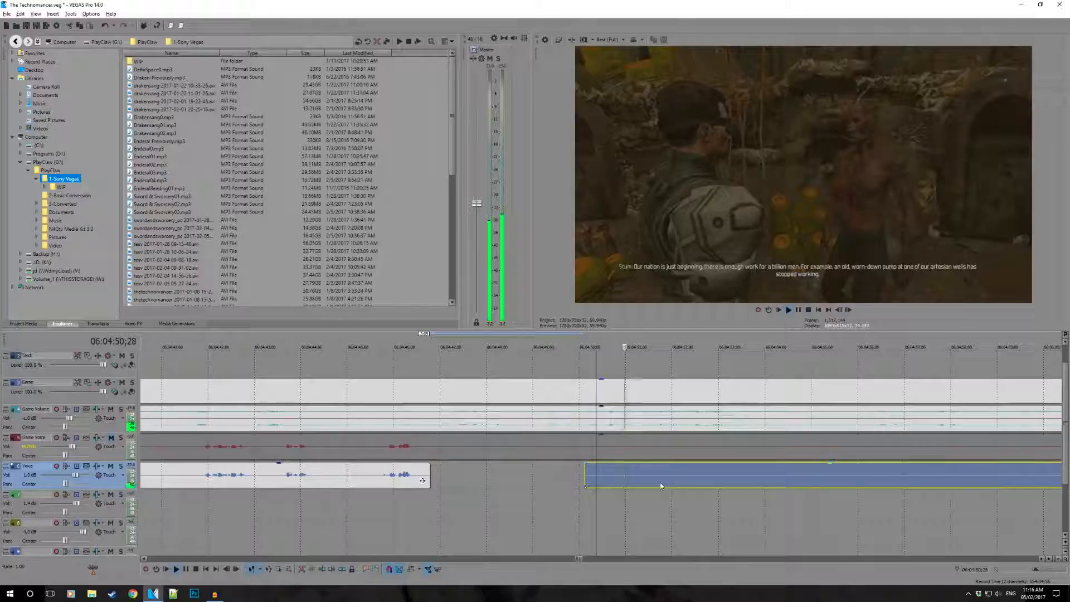
{"action": "key", "text": "space"}
{"action": "key", "text": "space"}
{"action": "key", "text": "space"}
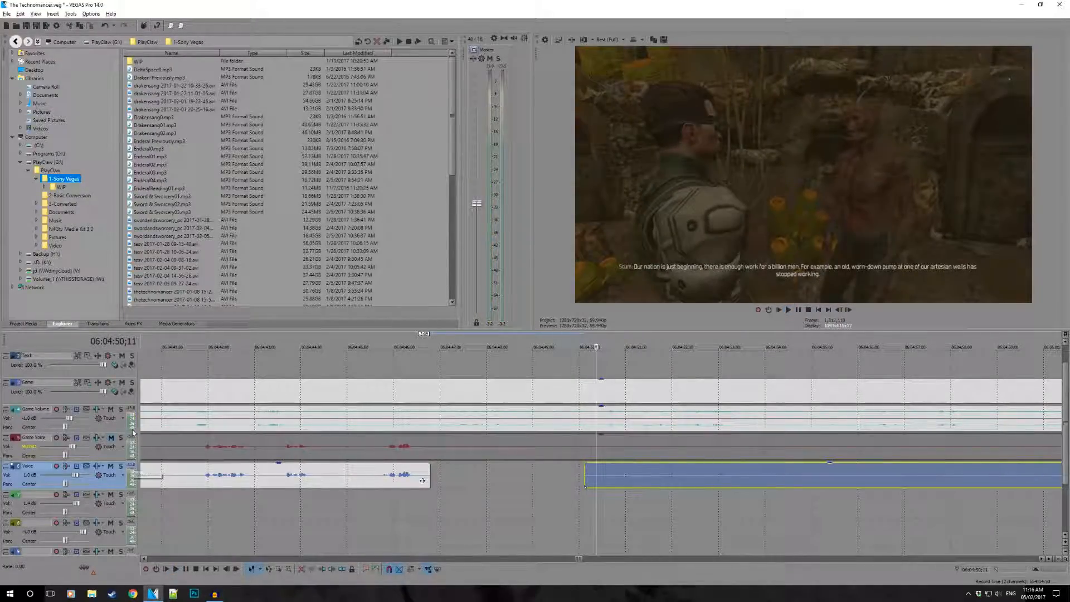
{"action": "left_click", "coordinate": [111, 411]}
{"action": "key", "text": "space"}
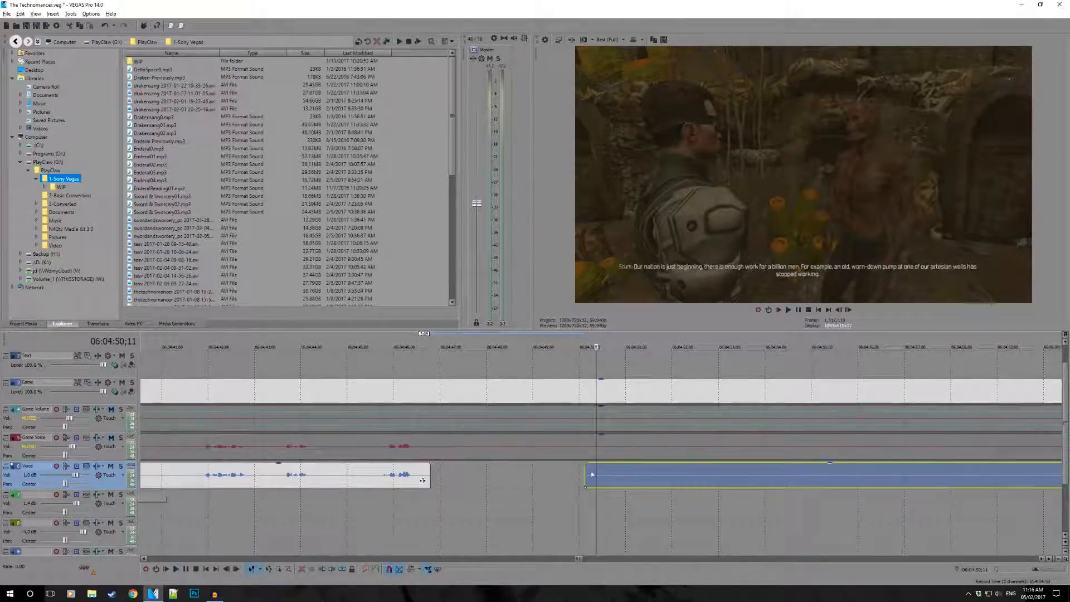
- Split the Voice clip at 06:04:52;01 and move the short quiet piece before it to the lowest audio track
{"action": "left_click", "coordinate": [674, 484]}
{"action": "key", "text": "s"}
{"action": "left_click_drag", "start_coordinate": [612, 482], "coordinate": [613, 509]}
{"action": "left_click", "coordinate": [589, 475]}
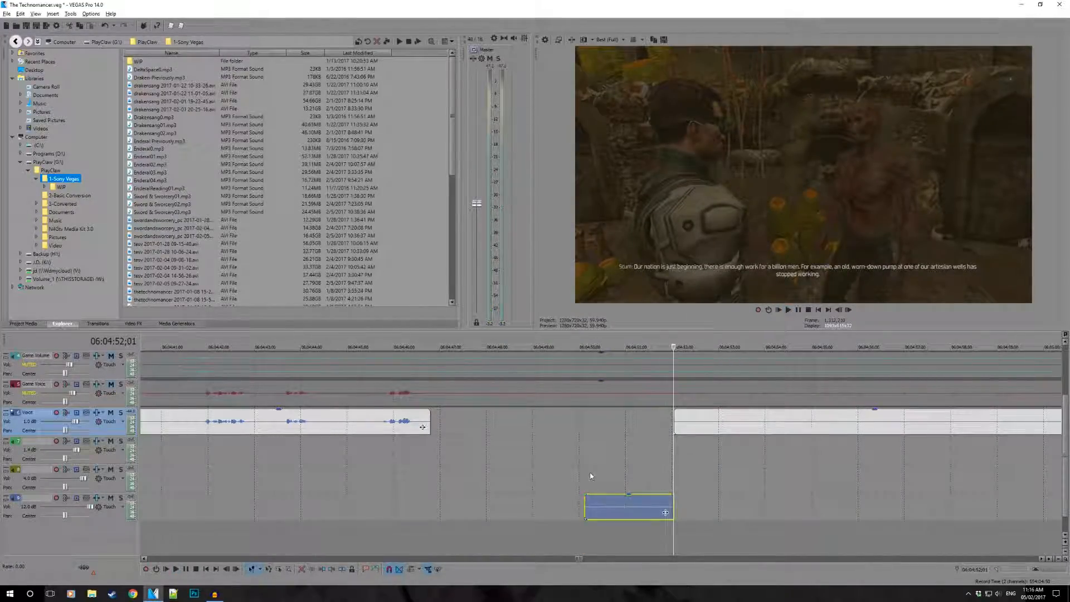
{"action": "key", "text": "space"}
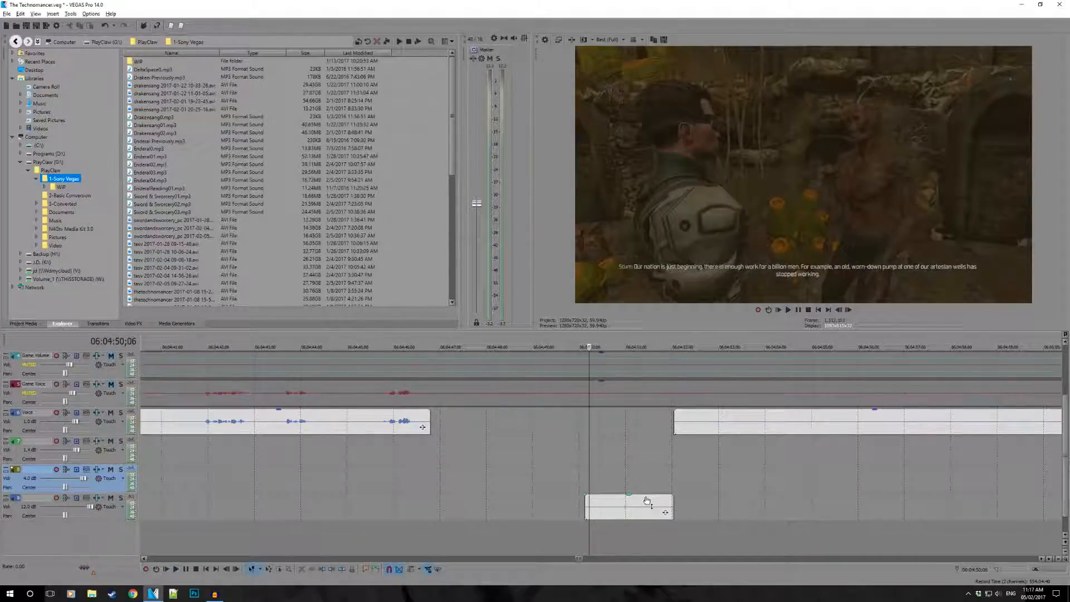
- Delete the short quiet piece from the lowest audio track and unmute the Game Volume track
{"action": "left_click", "coordinate": [670, 506]}
{"action": "key", "text": "Delete"}
{"action": "scroll", "coordinate": [581, 426], "scroll_direction": "up", "scroll_amount": 2}
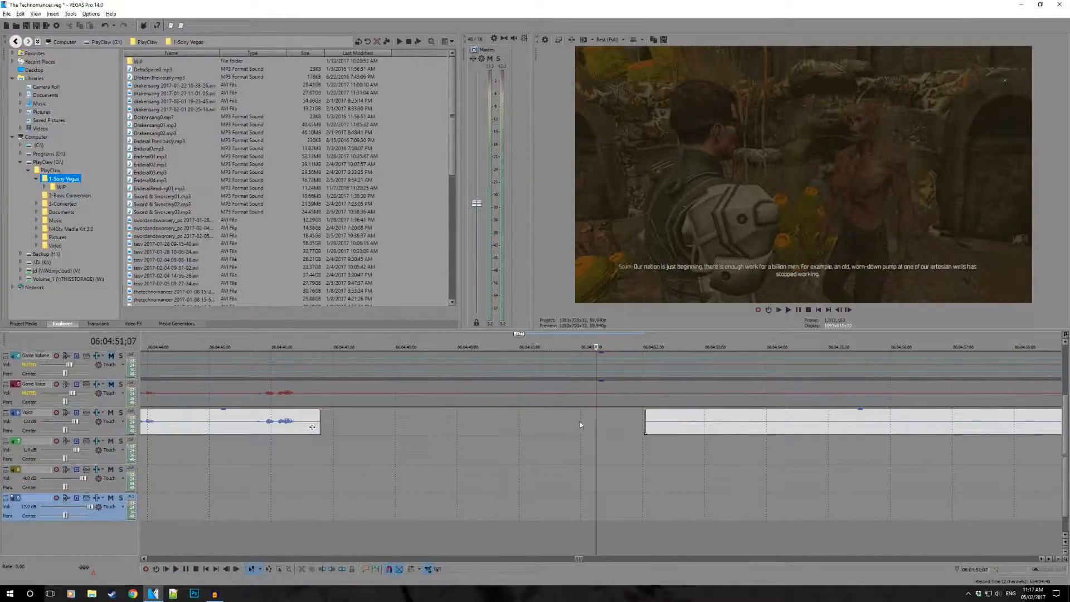
{"action": "scroll", "coordinate": [658, 430], "scroll_direction": "up", "scroll_amount": 3}
{"action": "scroll", "coordinate": [623, 428], "scroll_direction": "up", "scroll_amount": 2}
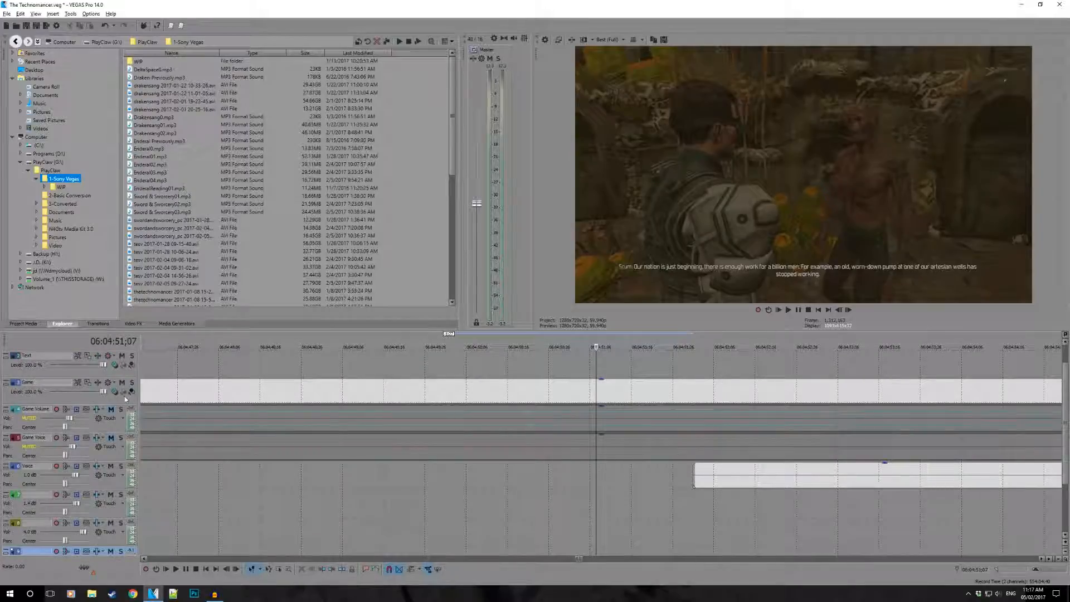
{"action": "left_click", "coordinate": [111, 410]}
- Trim the start of the Voice remainder to about 06:05:18, just before its next speech, and play from there
{"action": "scroll", "coordinate": [538, 454], "scroll_direction": "down", "scroll_amount": 4}
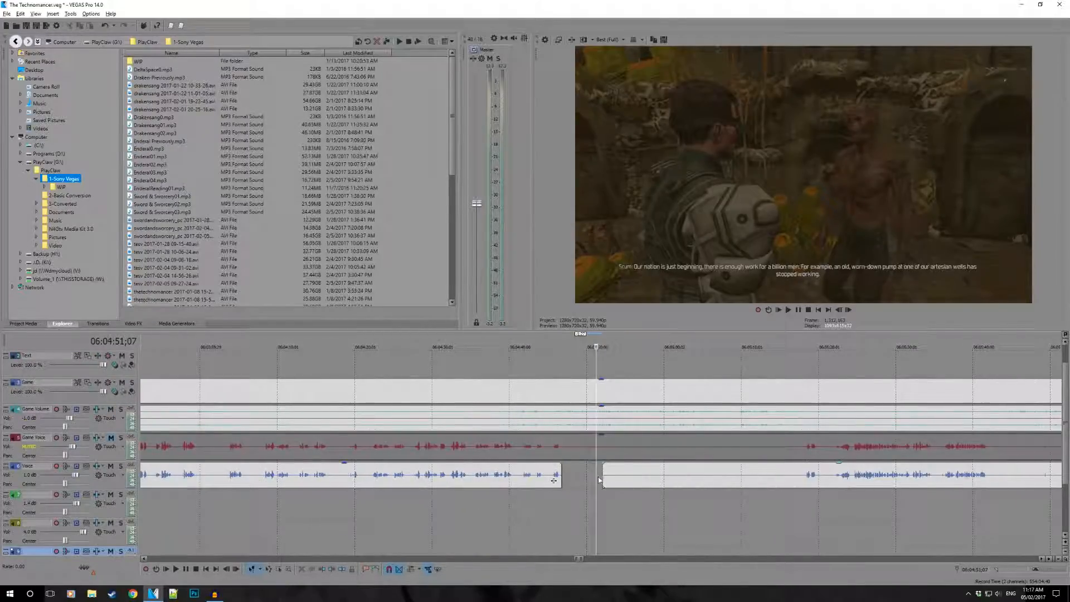
{"action": "left_click_drag", "start_coordinate": [602, 478], "coordinate": [807, 489]}
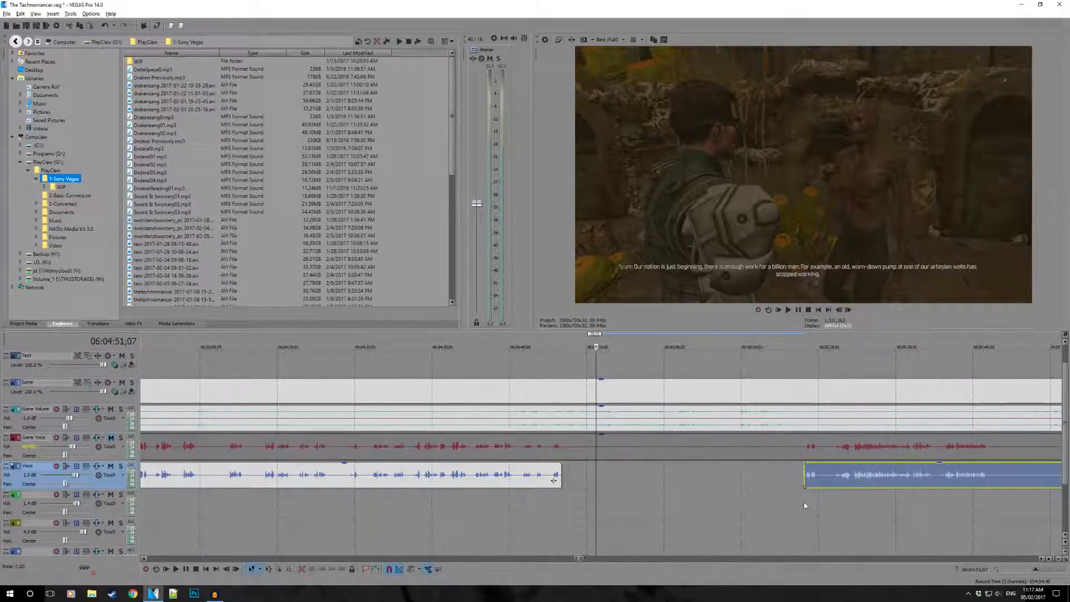
{"action": "left_click", "coordinate": [804, 506]}
{"action": "key", "text": "space"}
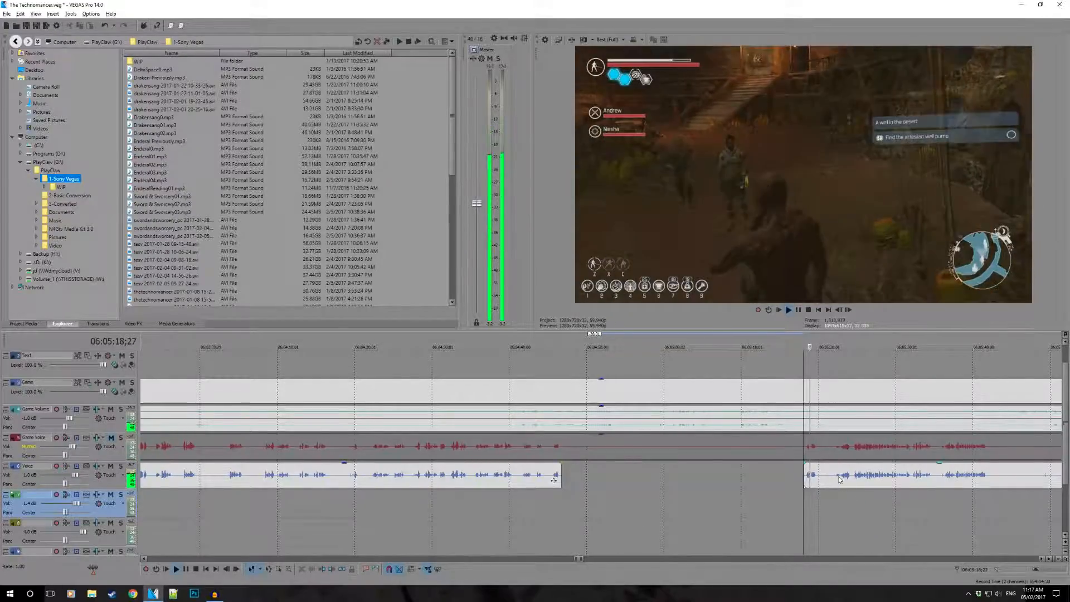
- Split the Voice clip at about 06:05:41 where the speech ends and trim the remainder's start to 06:06:13;14, before the following speech
{"action": "scroll", "coordinate": [849, 451], "scroll_direction": "right", "scroll_amount": 2}
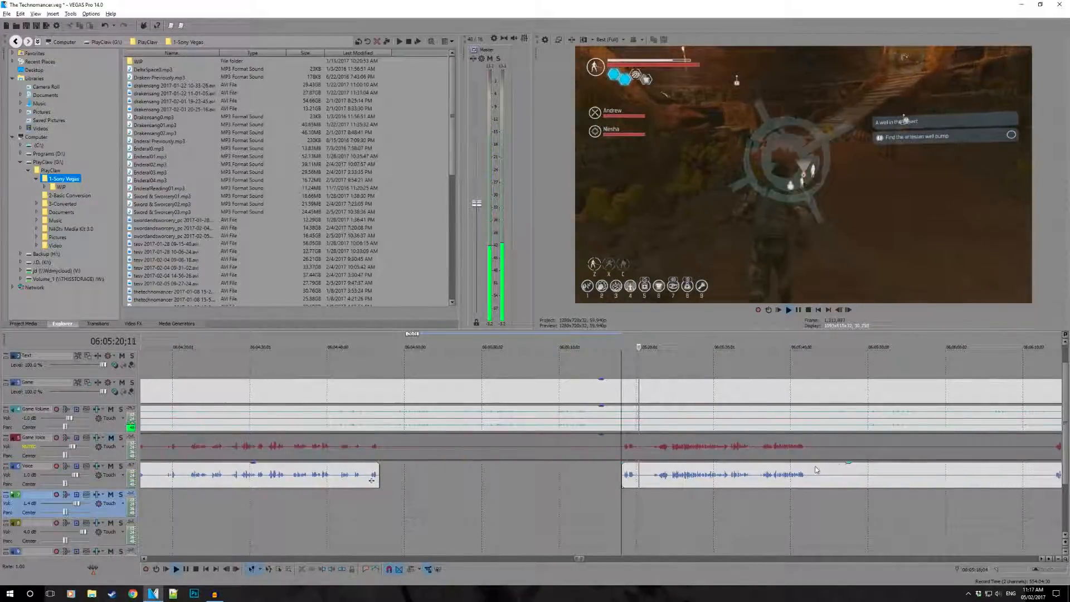
{"action": "left_click", "coordinate": [716, 476]}
{"action": "key", "text": "s"}
{"action": "left_click_drag", "start_coordinate": [717, 476], "coordinate": [958, 477]}
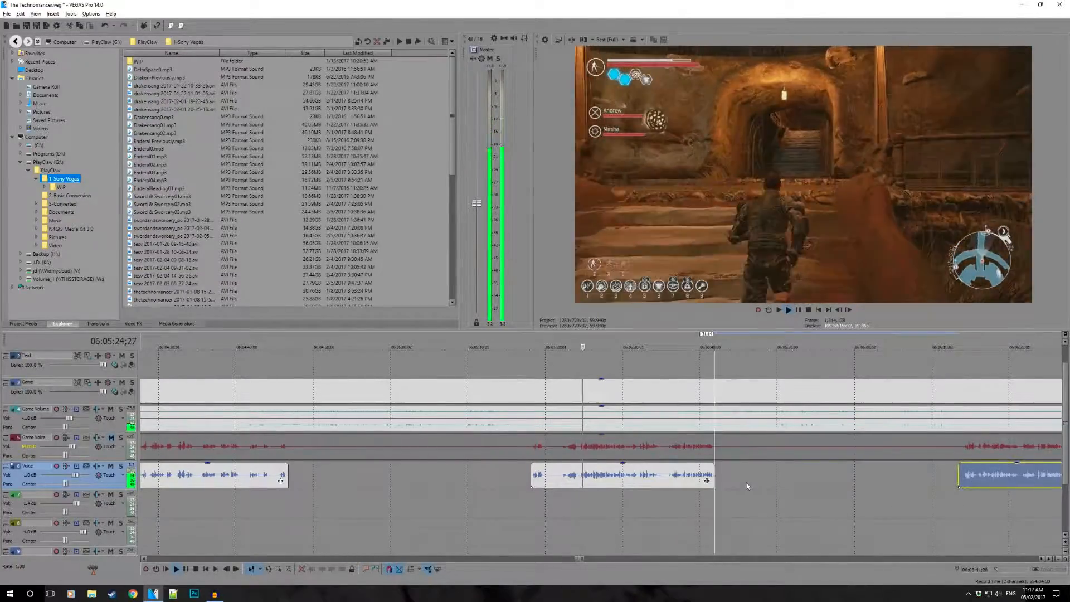
{"action": "left_click", "coordinate": [746, 483]}
{"action": "left_click_drag", "start_coordinate": [747, 487], "coordinate": [968, 520]}
- Split the Voice clip at about 06:06:57 and trim the remainder's start to just before the short speech at about 06:06:58
{"action": "scroll", "coordinate": [871, 462], "scroll_direction": "right", "scroll_amount": 7}
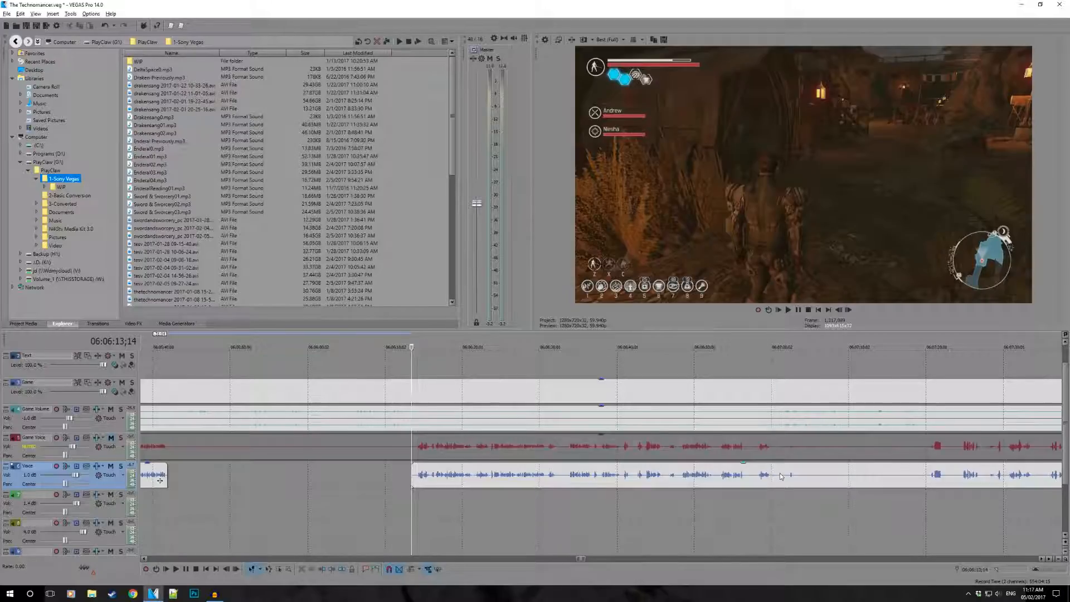
{"action": "left_click", "coordinate": [781, 476]}
{"action": "scroll", "coordinate": [847, 496], "scroll_direction": "up", "scroll_amount": 2}
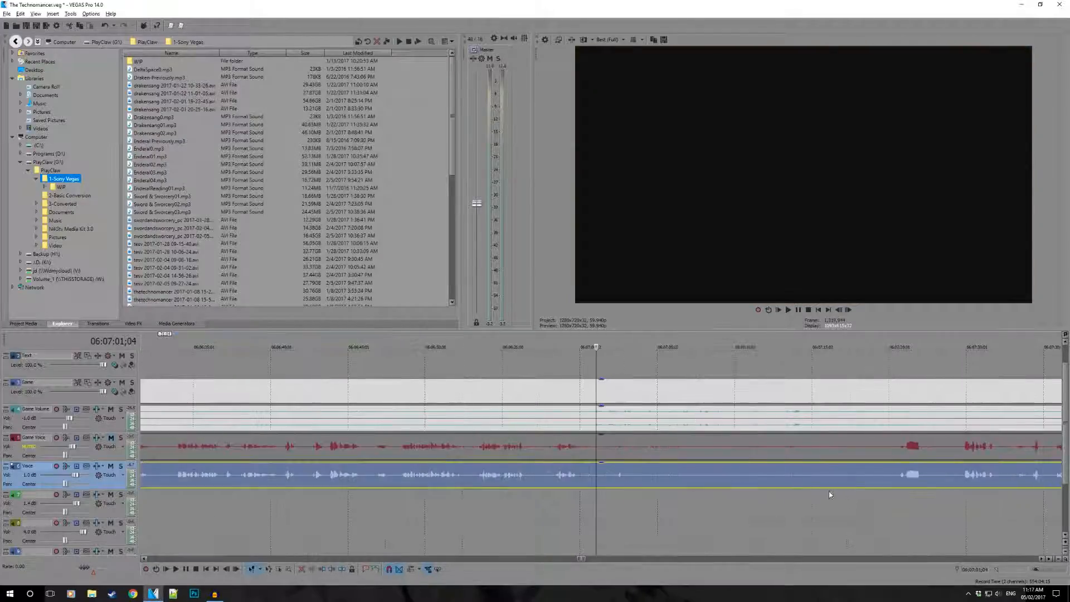
{"action": "left_click", "coordinate": [551, 493]}
{"action": "key", "text": "space"}
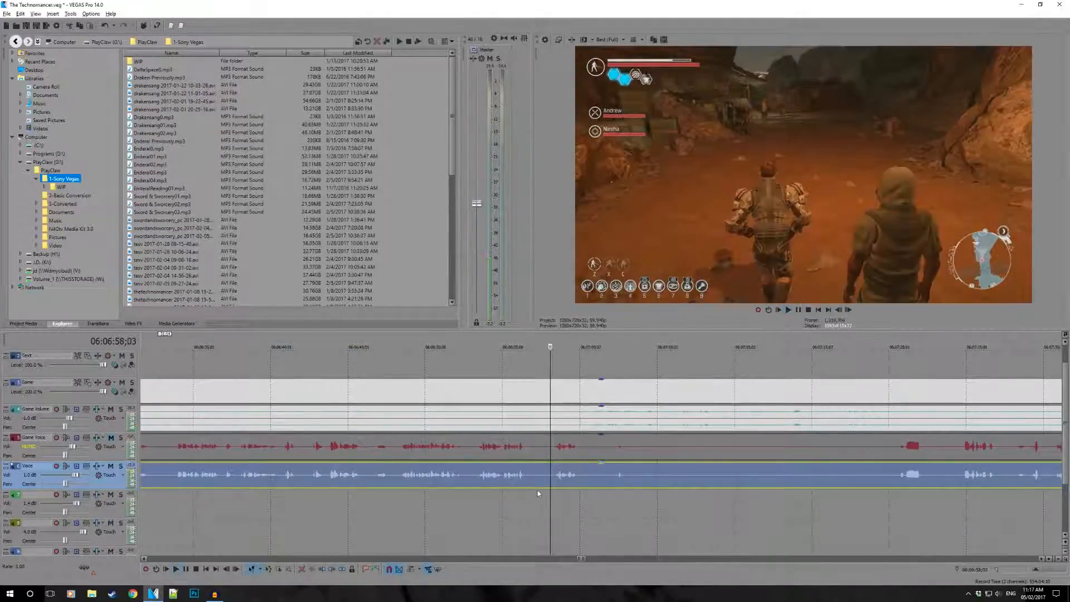
{"action": "left_click", "coordinate": [572, 495]}
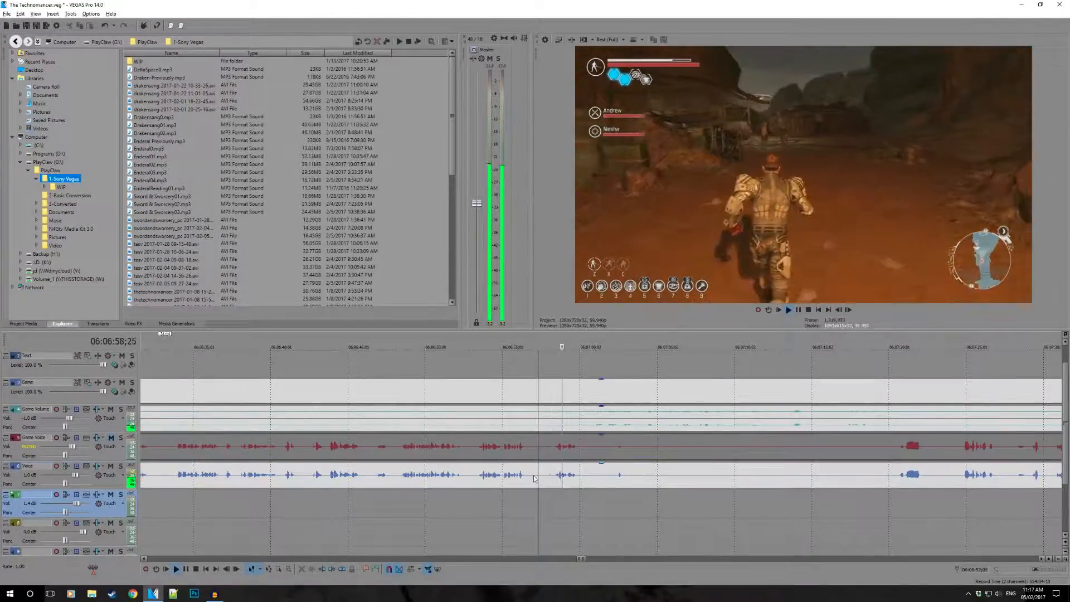
{"action": "left_click", "coordinate": [533, 483]}
{"action": "key", "text": "s"}
{"action": "left_click_drag", "start_coordinate": [535, 482], "coordinate": [554, 483]}
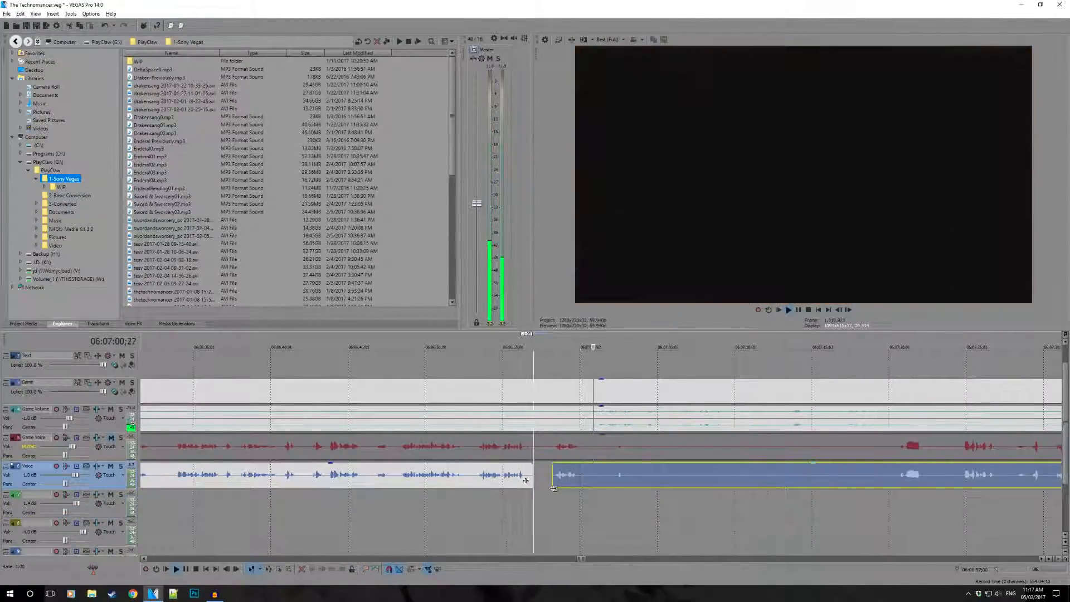
- Cut out the silences around the short Voice sound near 06:07:02, trimming the last remainder's start to about 06:07:20
{"action": "left_click", "coordinate": [582, 483]}
{"action": "key", "text": "s"}
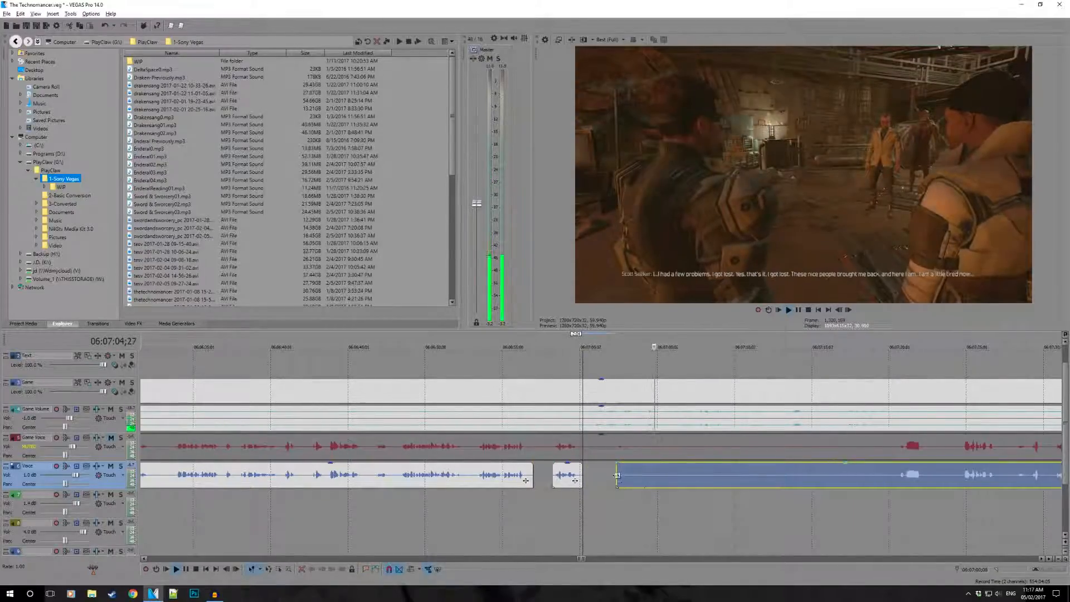
{"action": "left_click_drag", "start_coordinate": [617, 482], "coordinate": [859, 486]}
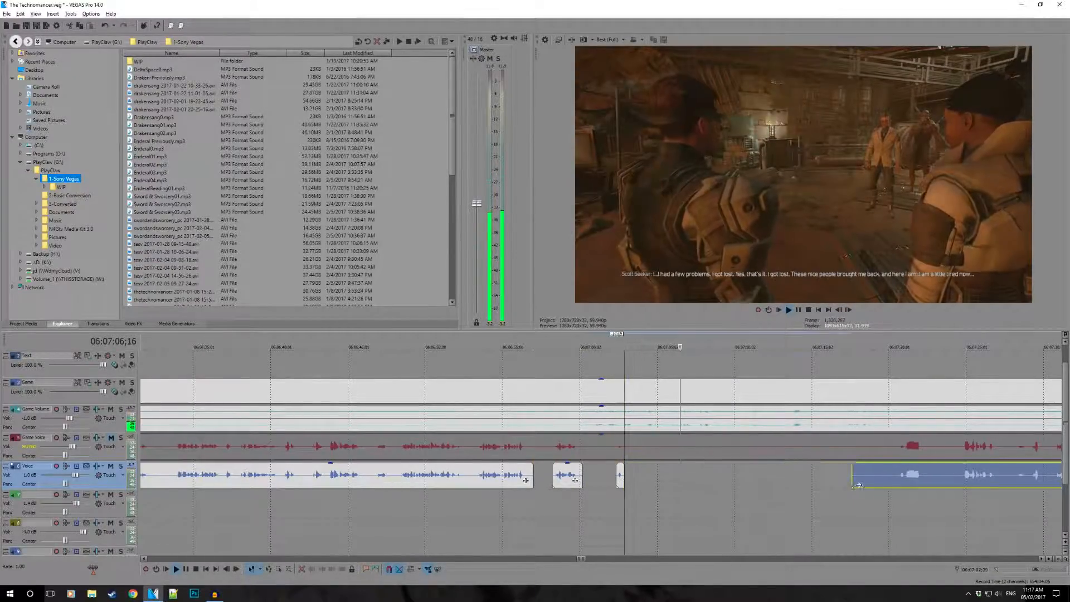
{"action": "left_click", "coordinate": [892, 497]}
- Split the Voice clip after its opening burst at about 06:07:22 and trim the remainder's start to about 06:07:24
{"action": "scroll", "coordinate": [758, 505], "scroll_direction": "down", "scroll_amount": 3}
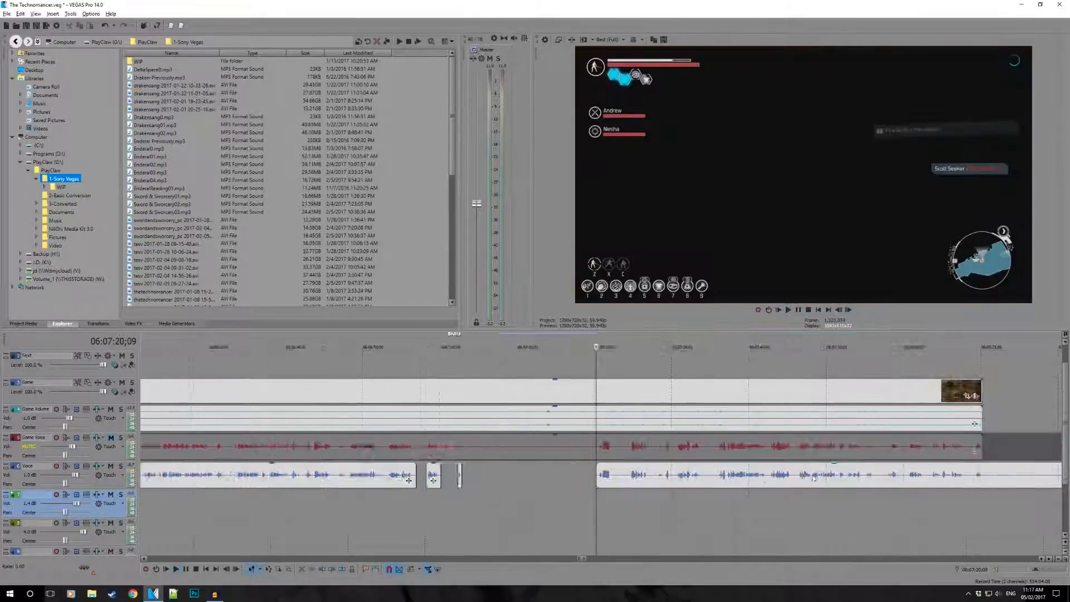
{"action": "key", "text": "space"}
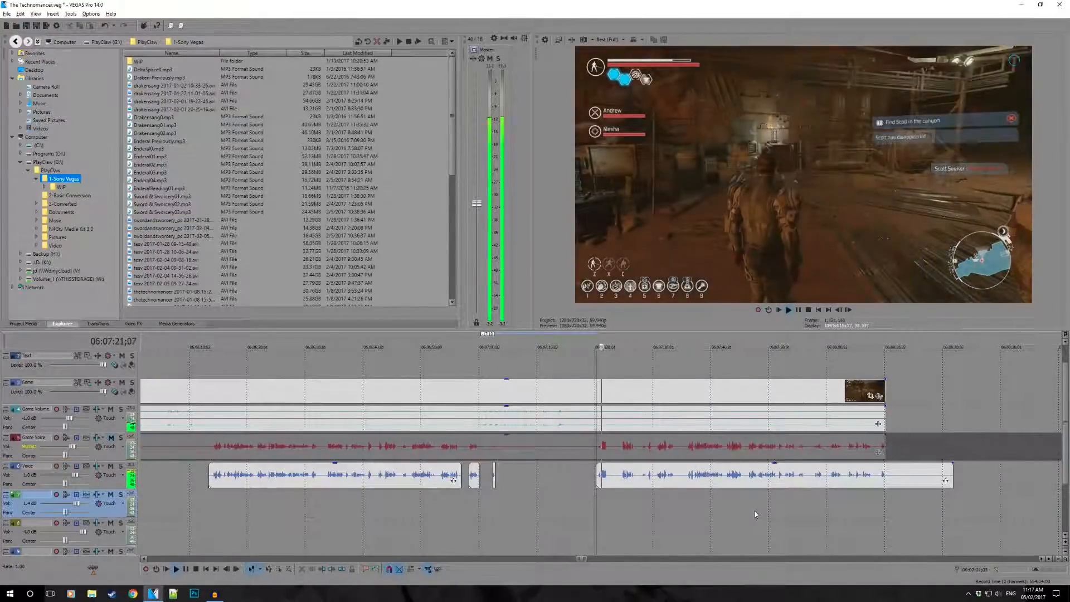
{"action": "scroll", "coordinate": [597, 479], "scroll_direction": "up", "scroll_amount": 3}
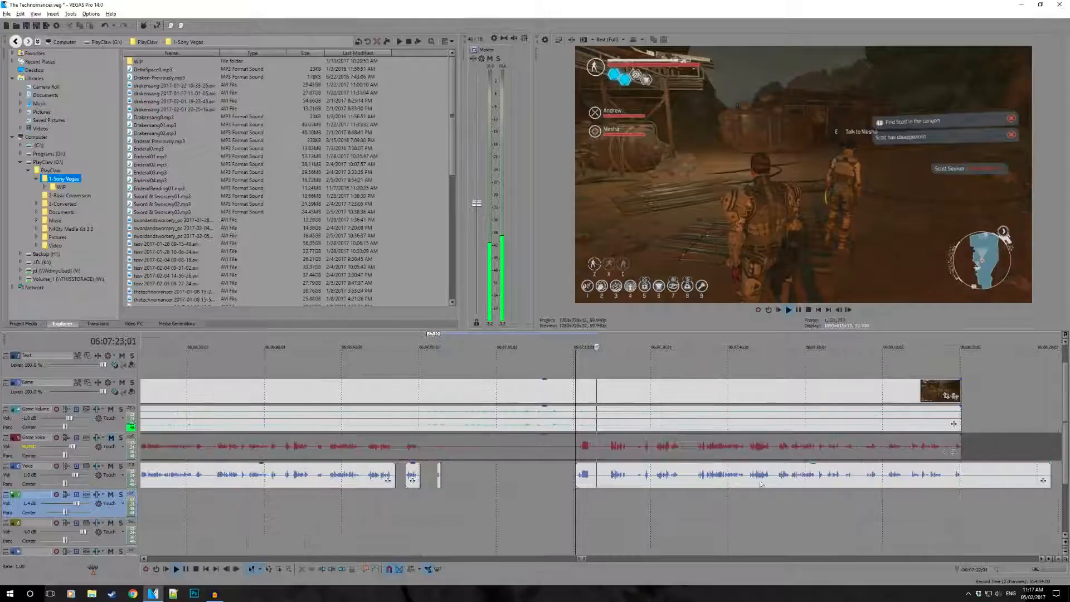
{"action": "left_click", "coordinate": [585, 478]}
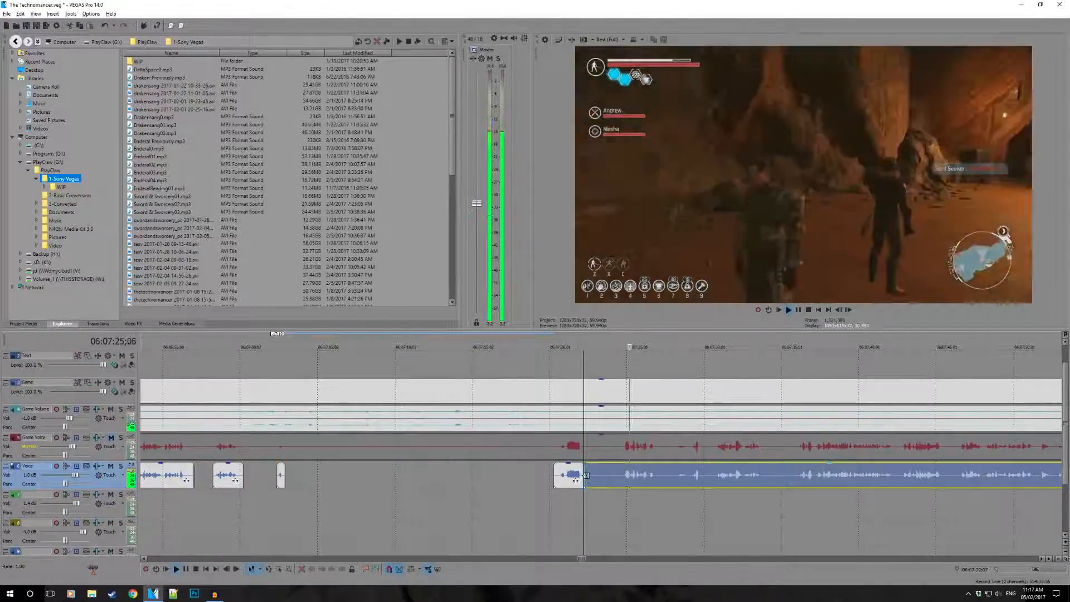
{"action": "left_click_drag", "start_coordinate": [585, 475], "coordinate": [622, 477]}
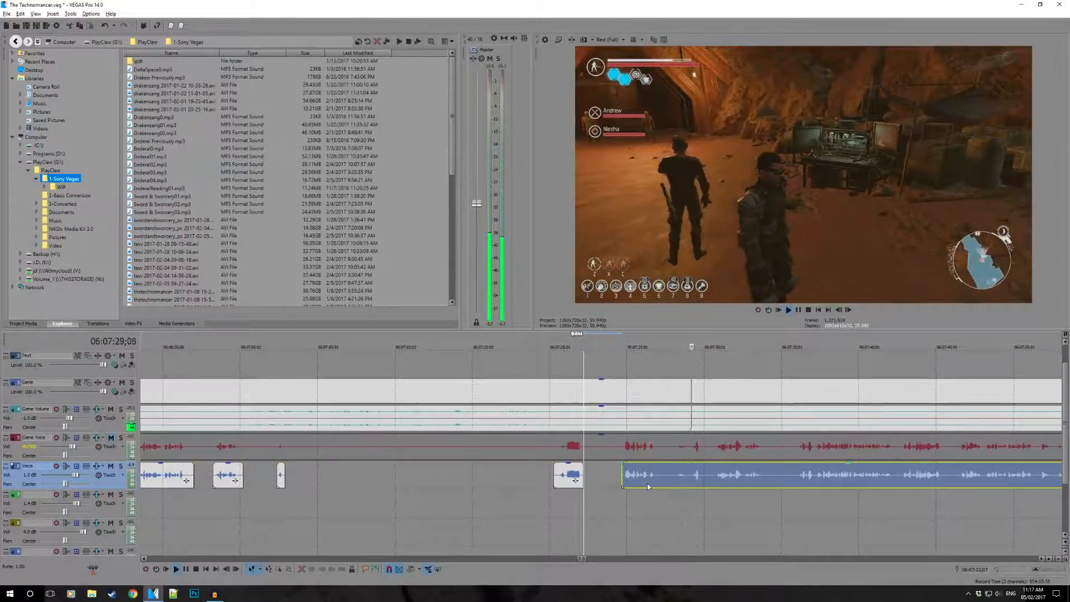
- Split the last Voice clip at the end of the Game video, at about 06:08:05, and delete the excess after it
{"action": "scroll", "coordinate": [647, 483], "scroll_direction": "down", "scroll_amount": 2}
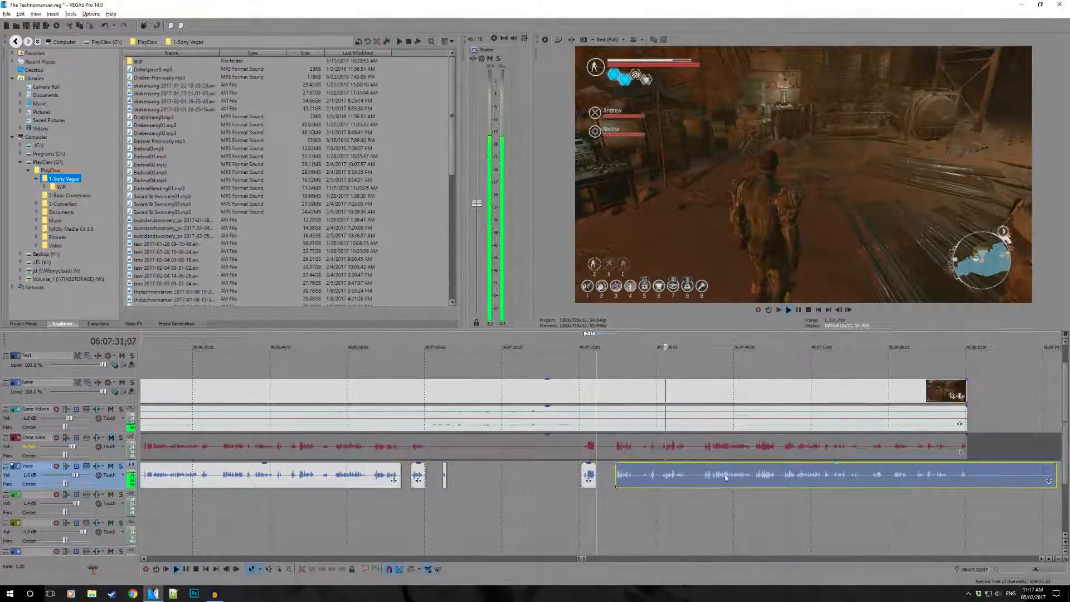
{"action": "left_click_drag", "start_coordinate": [968, 466], "coordinate": [989, 469]}
{"action": "key", "text": "Delete"}
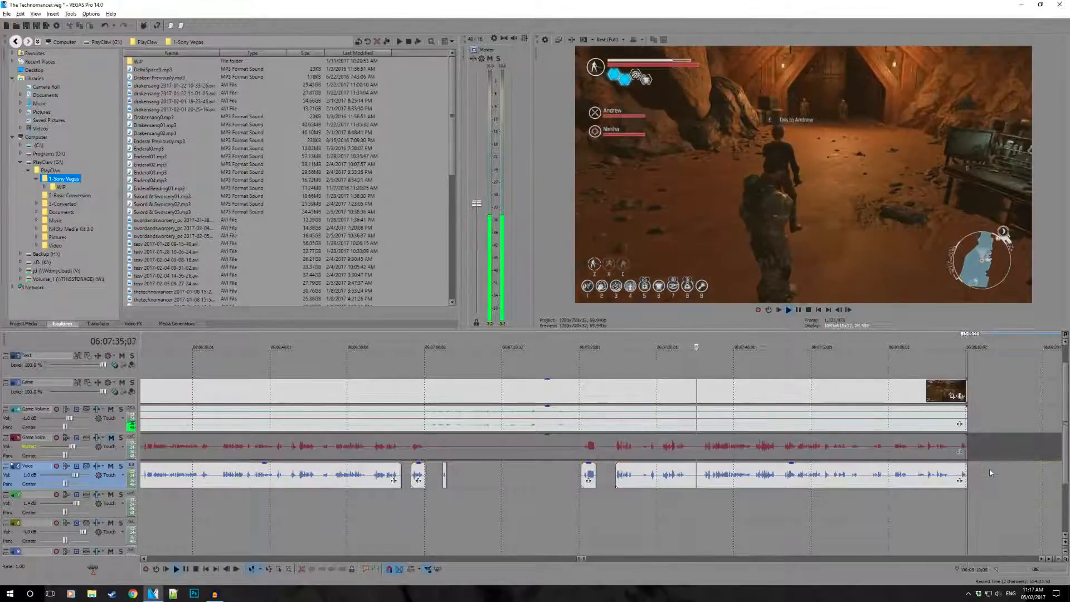
- Stop playback, save the project, and look over the trimmed Voice clips across the whole episode
{"action": "key", "text": "space"}
{"action": "left_click", "coordinate": [929, 375]}
{"action": "scroll", "coordinate": [927, 383], "scroll_direction": "down", "scroll_amount": 6}
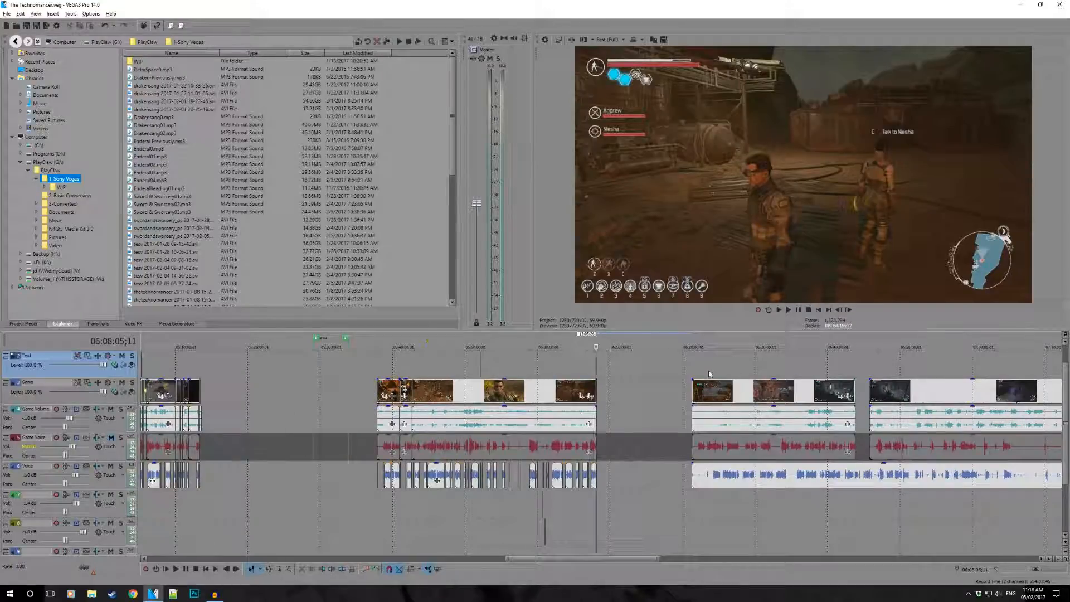
{"action": "left_click", "coordinate": [487, 375]}
{"action": "scroll", "coordinate": [487, 375], "scroll_direction": "up", "scroll_amount": 5}
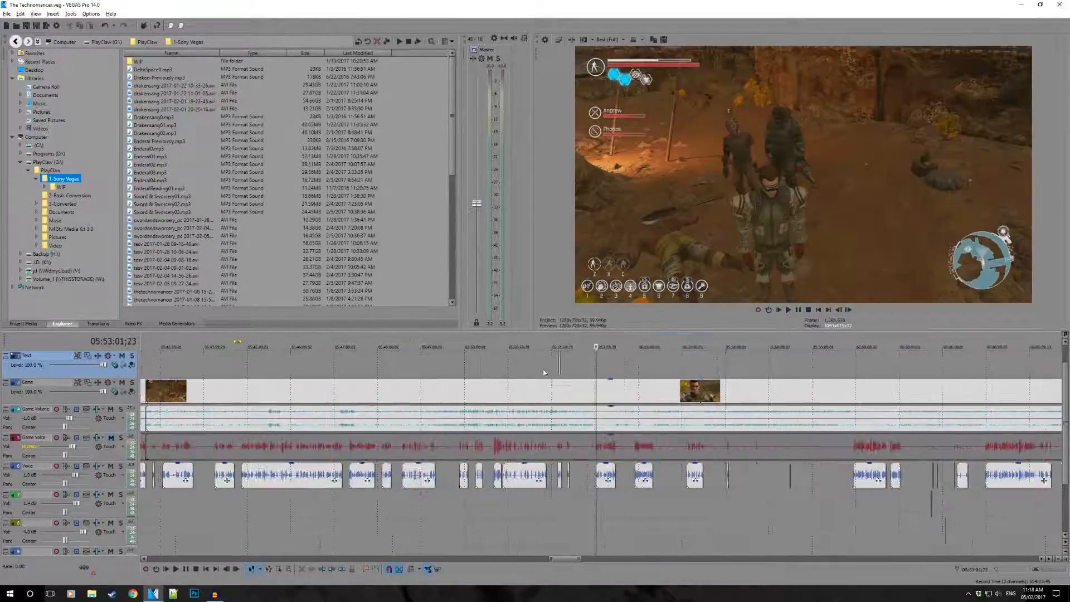
{"action": "scroll", "coordinate": [654, 376], "scroll_direction": "down", "scroll_amount": 2}
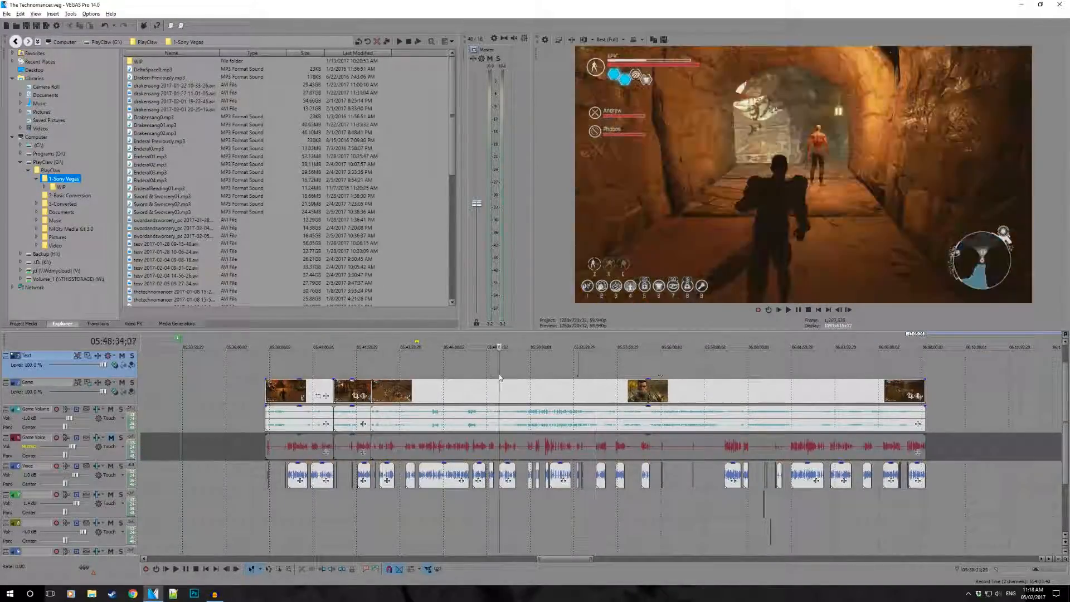
- Move the next episode's Voice clip earlier so its waveform roughly lines up with the Game Voice clip above it
{"action": "mouse_move", "coordinate": [499, 374]}
{"action": "left_mouse_down"}
{"action": "mouse_move", "coordinate": [432, 371]}
{"action": "mouse_move", "coordinate": [482, 369]}
{"action": "left_mouse_up"}
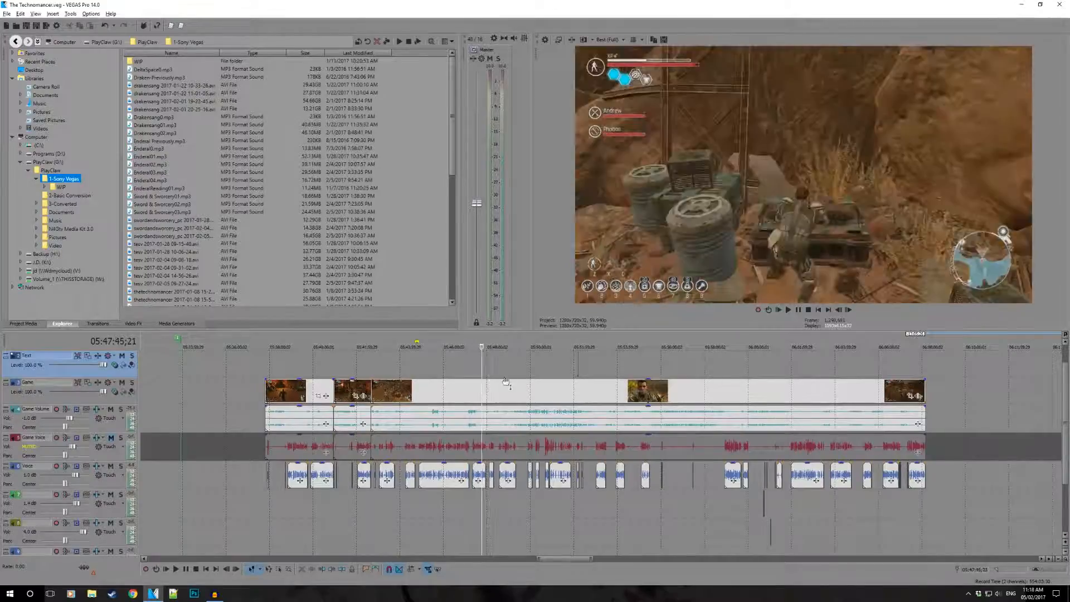
{"action": "scroll", "coordinate": [483, 370], "scroll_direction": "down", "scroll_amount": 5}
{"action": "left_click", "coordinate": [728, 484]}
{"action": "scroll", "coordinate": [681, 493], "scroll_direction": "up", "scroll_amount": 4}
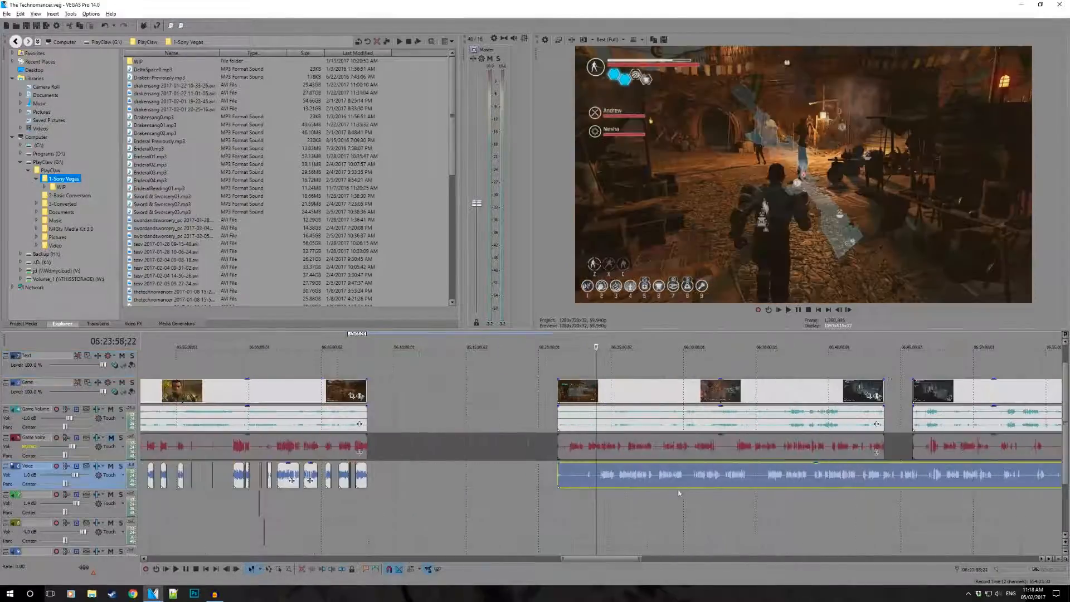
{"action": "left_click_drag", "start_coordinate": [606, 480], "coordinate": [555, 475]}
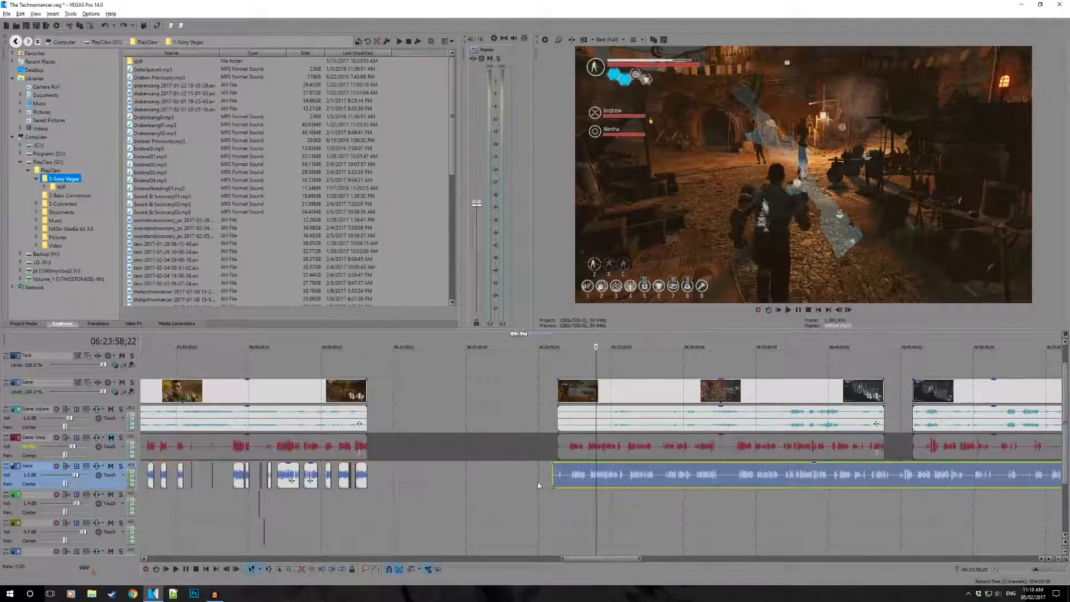
- Undo the last trim of the Voice clip's start and listen to its opening seconds from about 06:19:18
{"action": "key", "text": "ctrl+z"}
{"action": "left_click", "coordinate": [529, 454]}
{"action": "scroll", "coordinate": [709, 508], "scroll_direction": "up", "scroll_amount": 10}
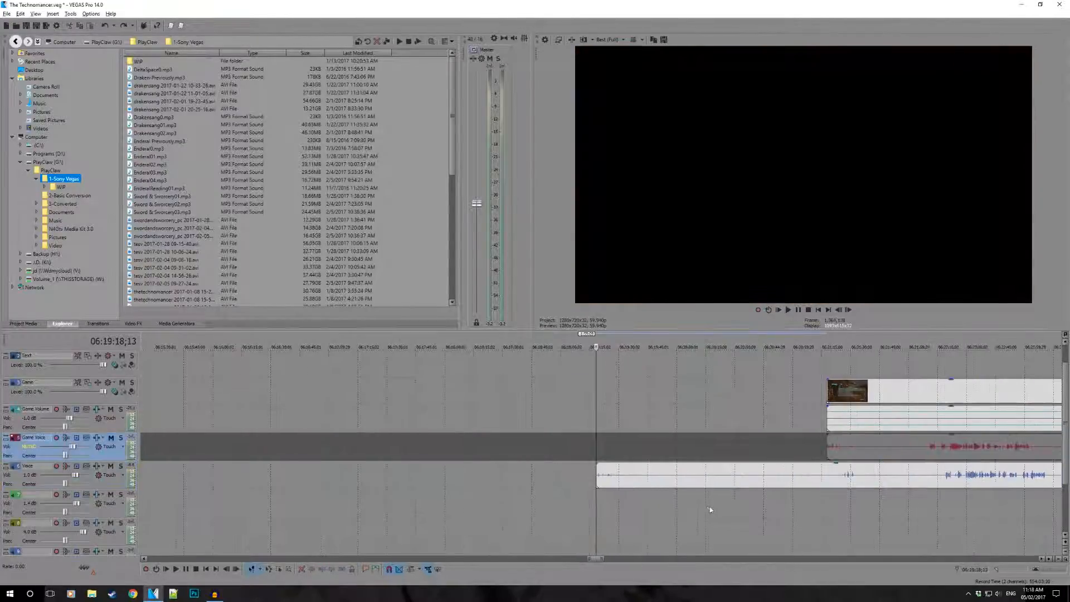
{"action": "scroll", "coordinate": [710, 506], "scroll_direction": "down", "scroll_amount": 3}
{"action": "key", "text": "space"}
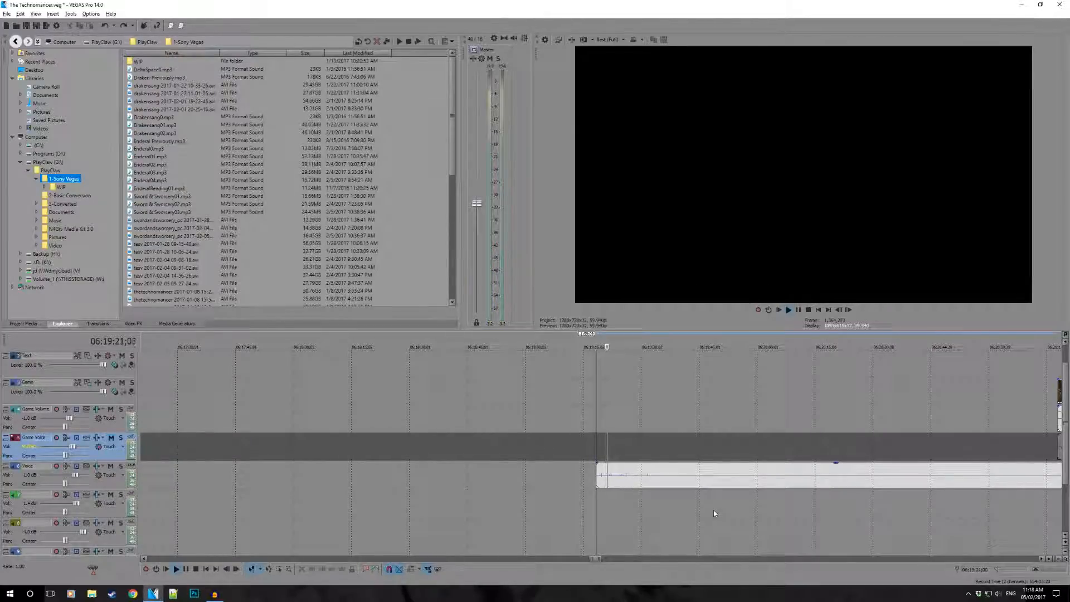
{"action": "left_click", "coordinate": [617, 478]}
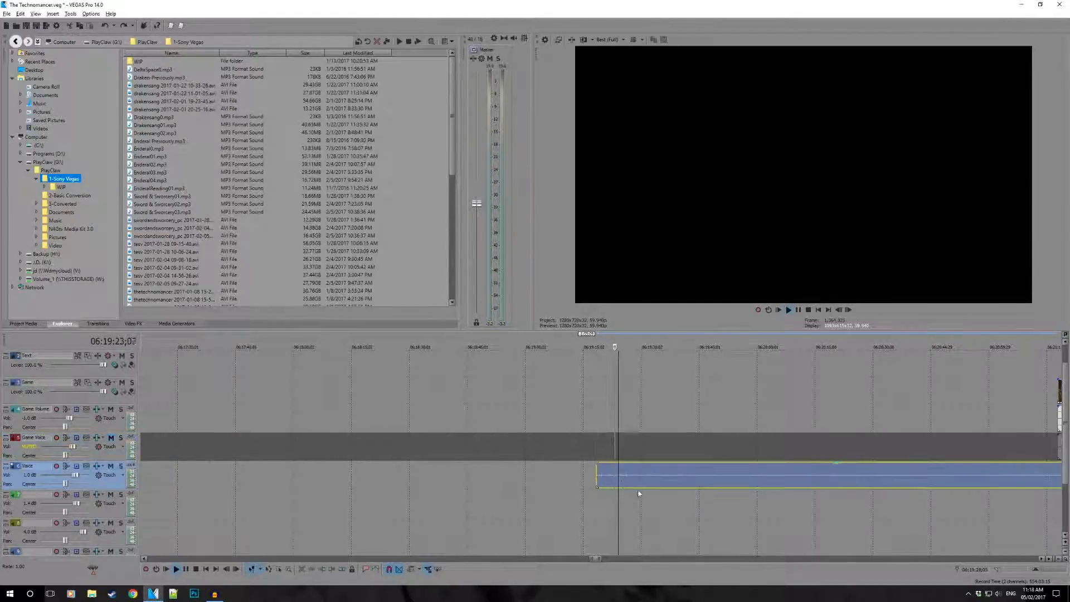
{"action": "key", "text": "space"}
- Trim the Voice clip's start to the beginning of the Game video at about 06:21:17
{"action": "scroll", "coordinate": [620, 483], "scroll_direction": "down", "scroll_amount": 3}
{"action": "left_click_drag", "start_coordinate": [746, 481], "coordinate": [742, 482]}
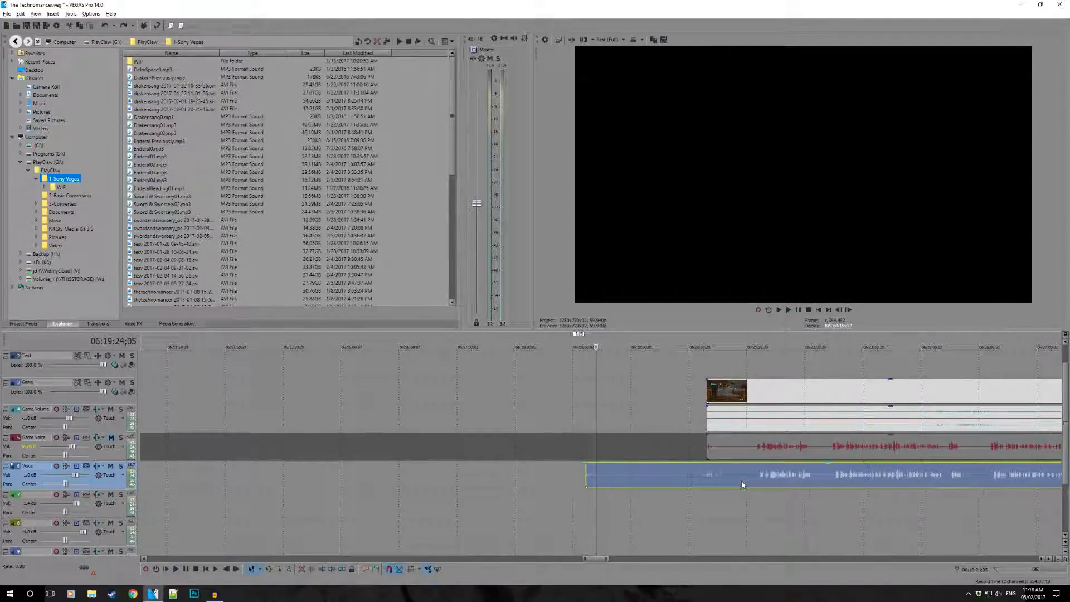
{"action": "left_click_drag", "start_coordinate": [586, 477], "coordinate": [682, 486]}
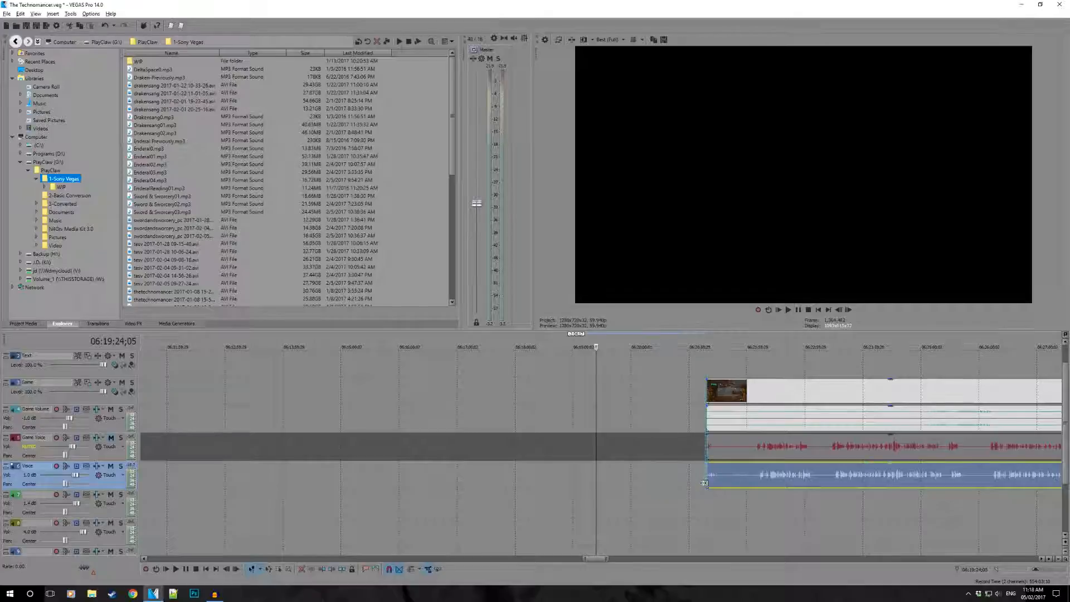
- Shift the Voice clip earlier to match the Game Voice sounds near 06:21:20, and trim its start to the Game video's beginning
{"action": "left_click", "coordinate": [709, 481]}
{"action": "scroll", "coordinate": [709, 480], "scroll_direction": "up", "scroll_amount": 5}
{"action": "left_click_drag", "start_coordinate": [636, 479], "coordinate": [584, 475]}
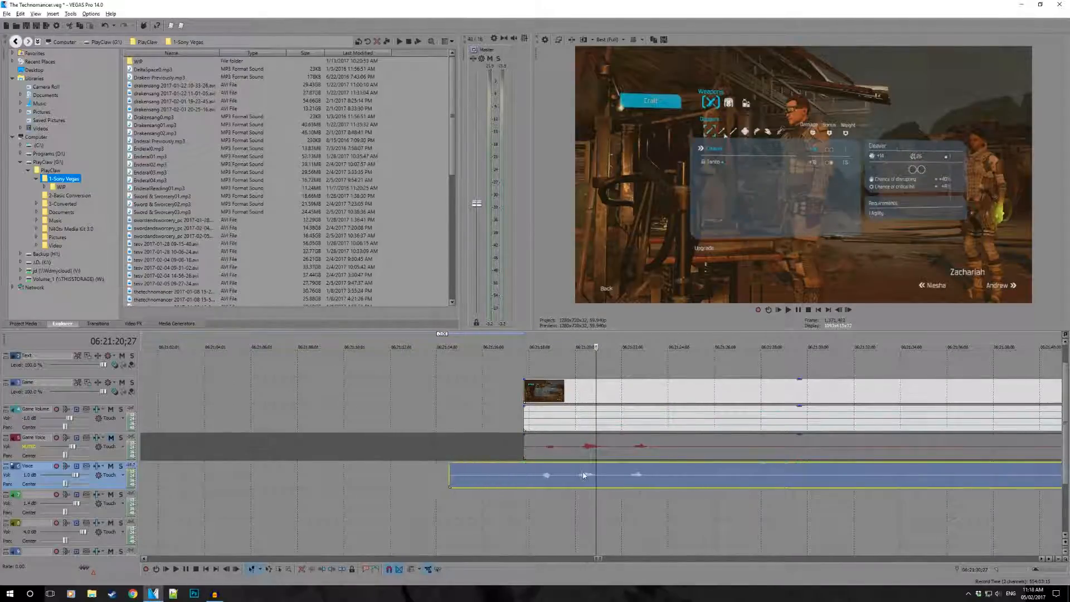
{"action": "scroll", "coordinate": [589, 473], "scroll_direction": "up", "scroll_amount": 3}
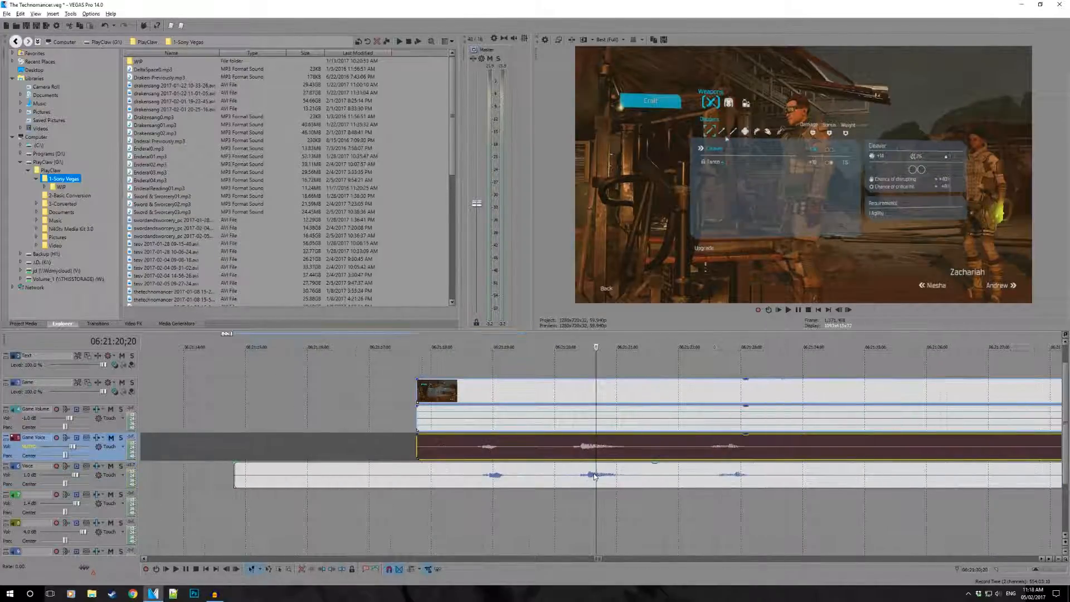
{"action": "scroll", "coordinate": [575, 475], "scroll_direction": "up", "scroll_amount": 3}
{"action": "left_click", "coordinate": [472, 446]}
{"action": "left_click", "coordinate": [475, 474]}
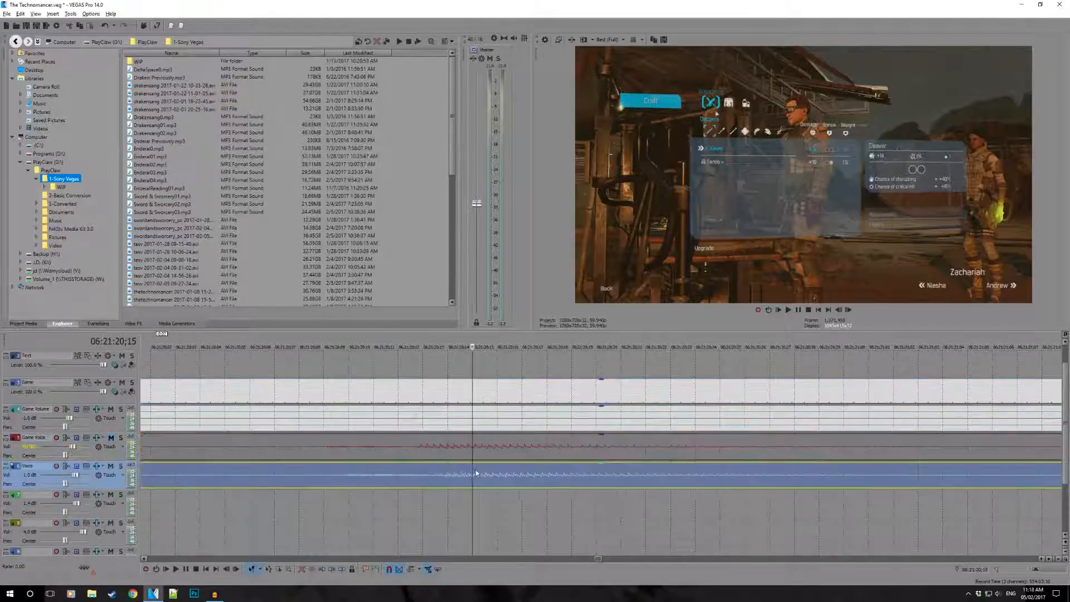
{"action": "scroll", "coordinate": [428, 453], "scroll_direction": "up", "scroll_amount": 5}
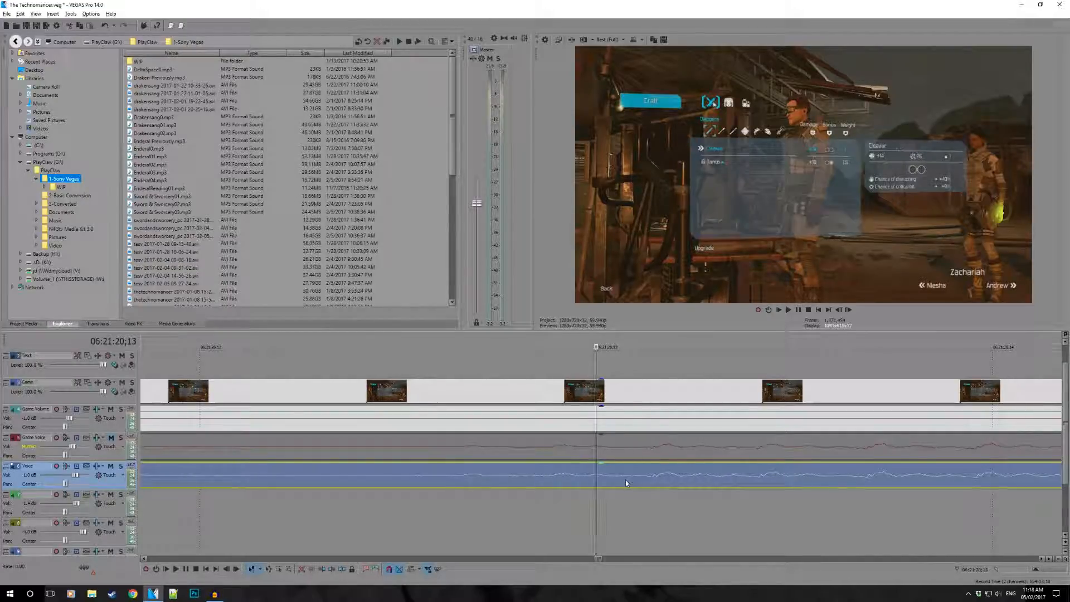
{"action": "scroll", "coordinate": [628, 482], "scroll_direction": "down", "scroll_amount": 6}
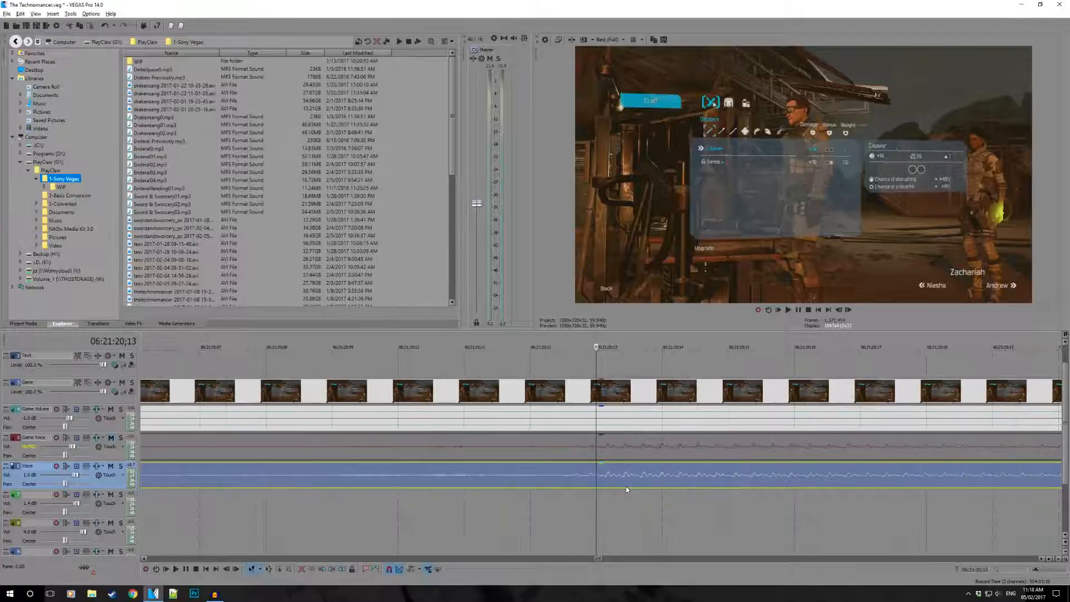
{"action": "scroll", "coordinate": [617, 494], "scroll_direction": "up", "scroll_amount": 6}
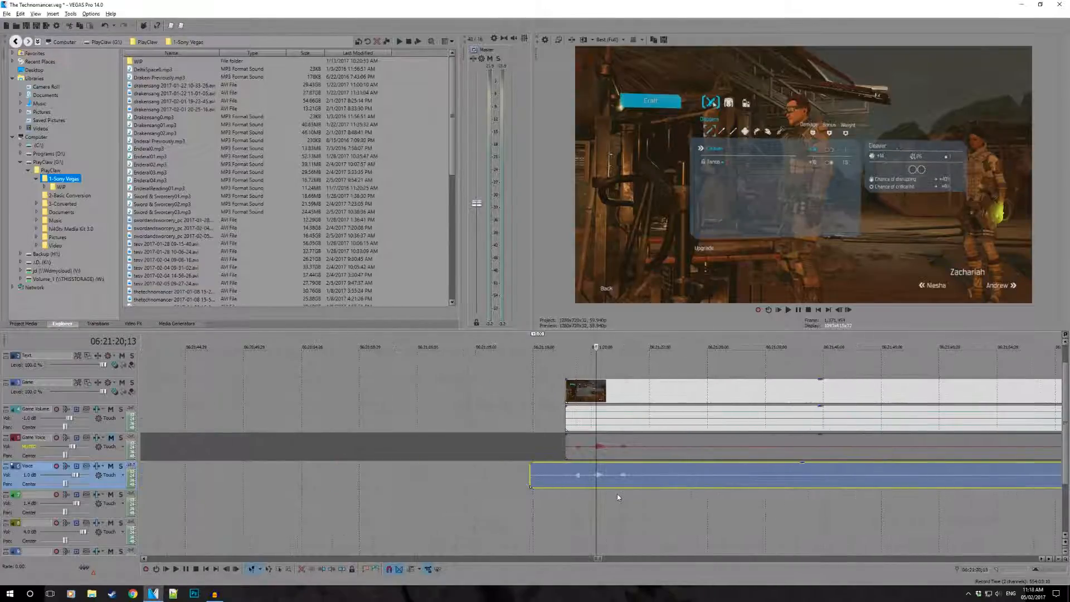
{"action": "left_click_drag", "start_coordinate": [531, 479], "coordinate": [553, 479]}
{"action": "scroll", "coordinate": [610, 484], "scroll_direction": "down", "scroll_amount": 3}
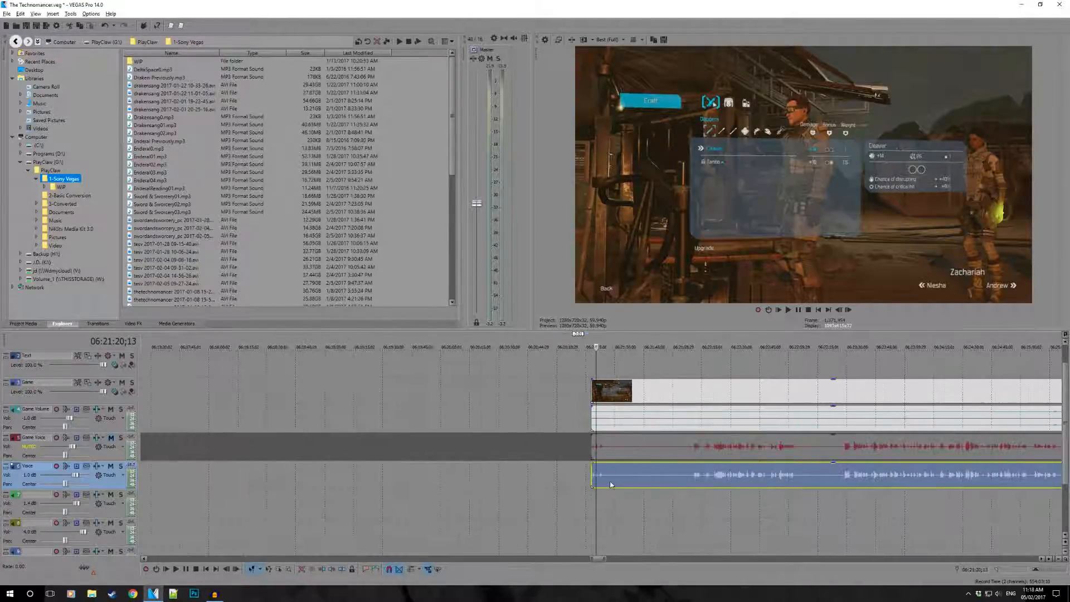
- Check the alignment of the Voice and Game Voice waveforms through the episode up to about 06:36:42
{"action": "left_click", "coordinate": [701, 500]}
{"action": "scroll", "coordinate": [700, 500], "scroll_direction": "down", "scroll_amount": 4}
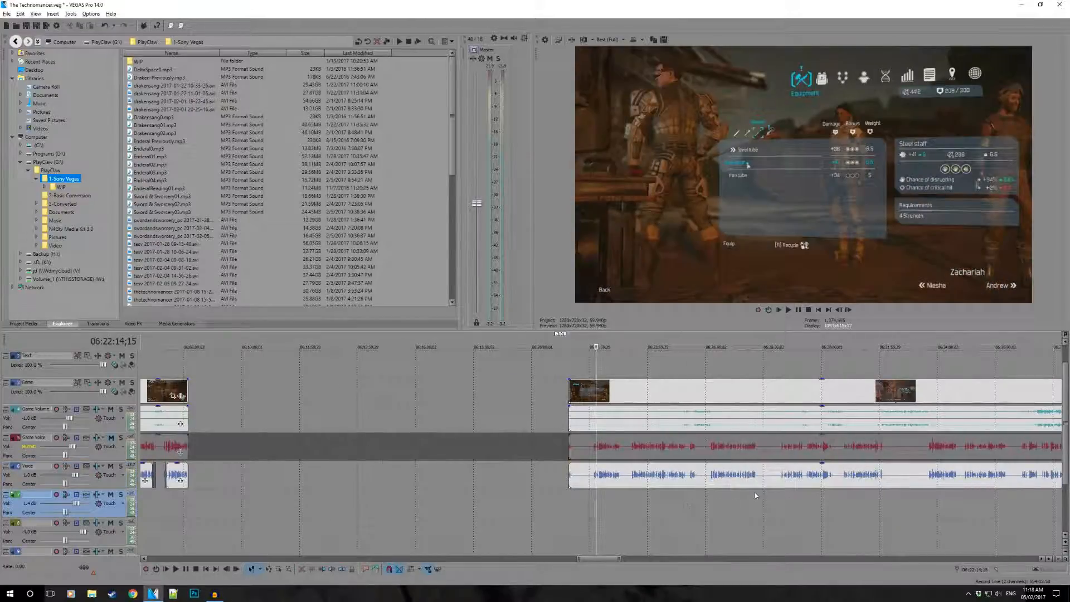
{"action": "left_click", "coordinate": [756, 500]}
{"action": "left_click_drag", "start_coordinate": [754, 509], "coordinate": [924, 508]}
{"action": "scroll", "coordinate": [859, 503], "scroll_direction": "down", "scroll_amount": 2}
{"action": "left_click", "coordinate": [672, 489]}
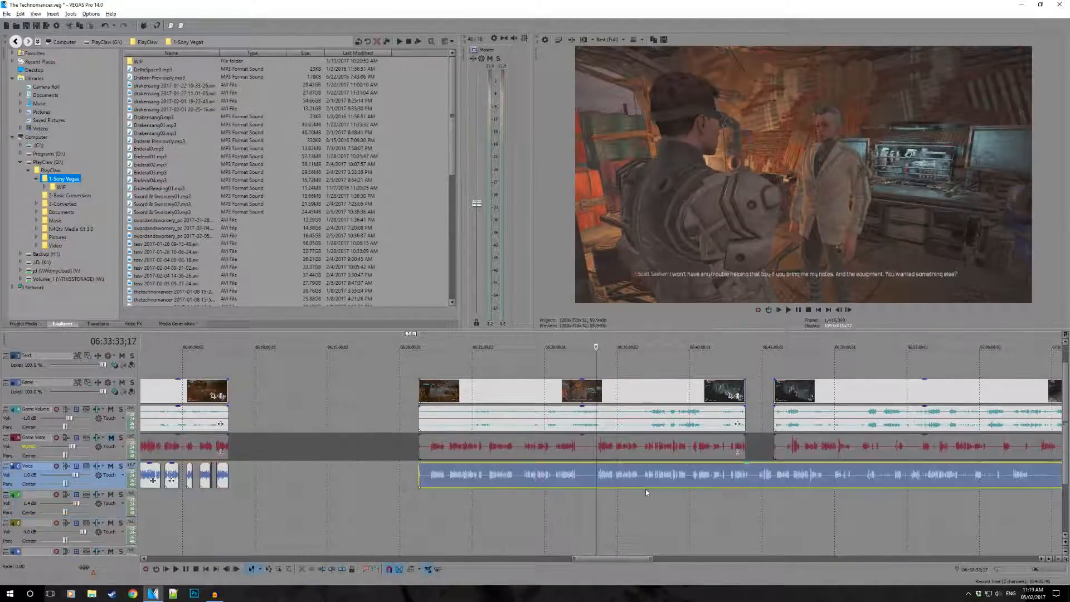
{"action": "scroll", "coordinate": [625, 500], "scroll_direction": "up", "scroll_amount": 2}
{"action": "left_click", "coordinate": [590, 494]}
{"action": "scroll", "coordinate": [733, 489], "scroll_direction": "down", "scroll_amount": 2}
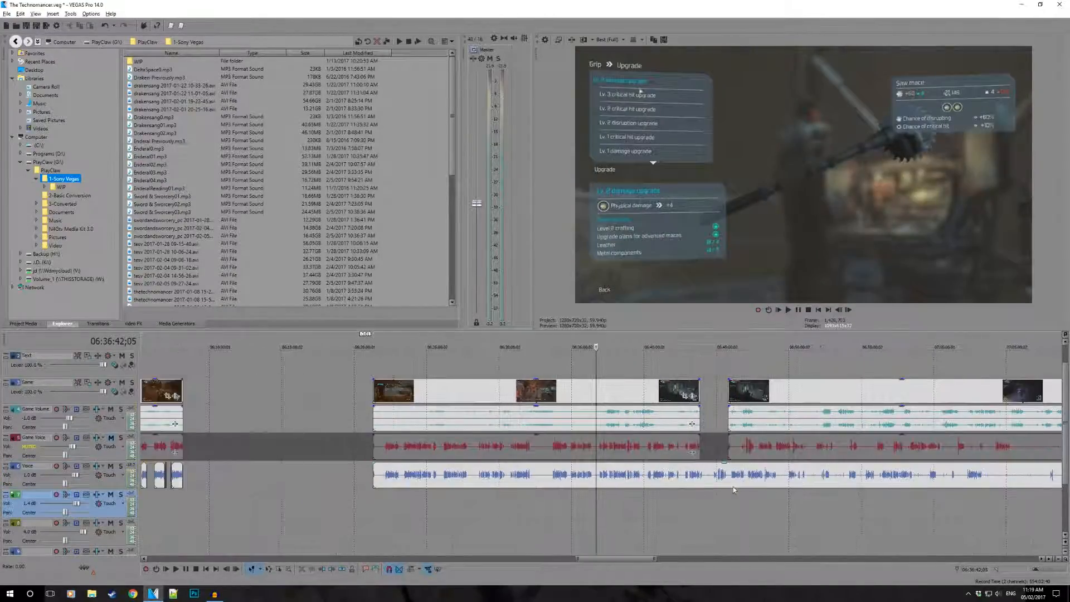
- Split the Voice clip at the Game video's end, about 06:43:51, and move the remainder to the start of the next Game clip
{"action": "left_click", "coordinate": [698, 474]}
{"action": "scroll", "coordinate": [686, 477], "scroll_direction": "up", "scroll_amount": 2}
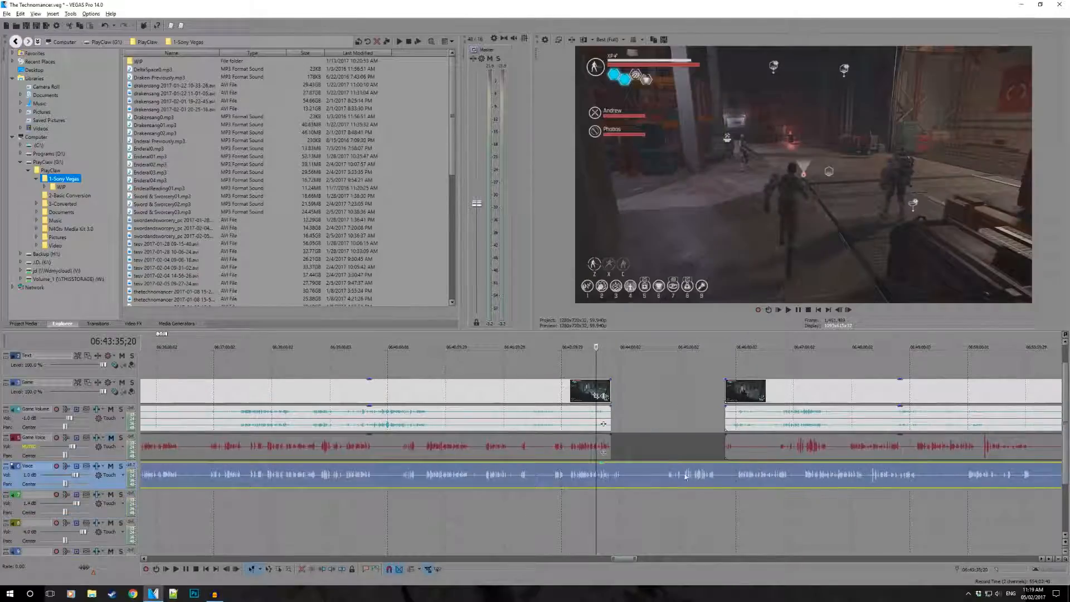
{"action": "left_click", "coordinate": [618, 472]}
{"action": "scroll", "coordinate": [608, 474], "scroll_direction": "up", "scroll_amount": 3}
{"action": "left_click", "coordinate": [559, 472]}
{"action": "key", "text": "s"}
{"action": "left_click_drag", "start_coordinate": [581, 480], "coordinate": [815, 486]}
{"action": "scroll", "coordinate": [695, 490], "scroll_direction": "down", "scroll_amount": 3}
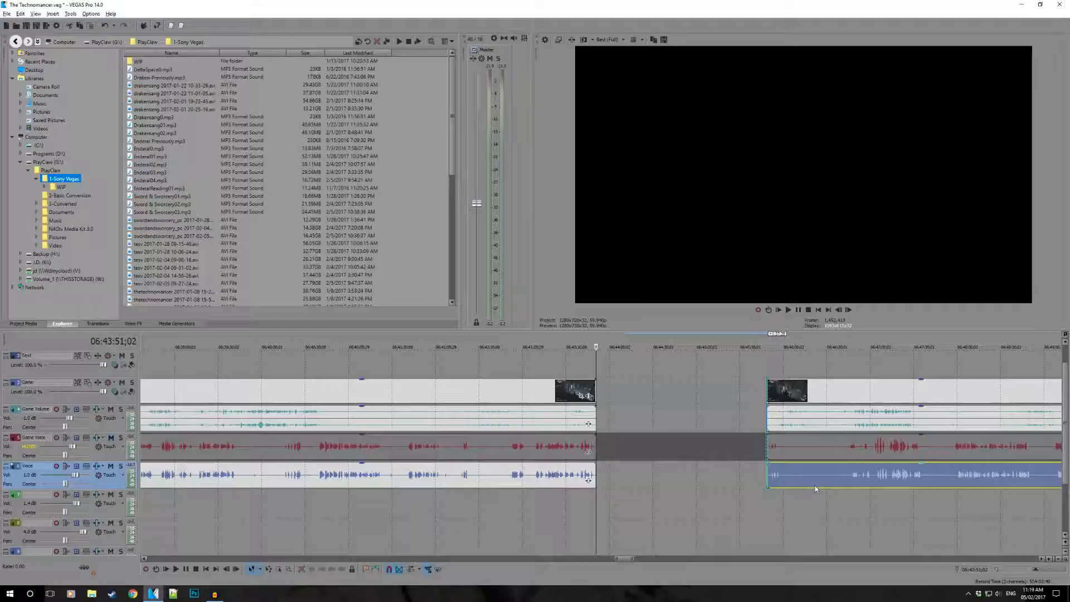
- Compare the Voice and Game Voice waveforms along the following episode, from about 06:45:55 to 06:55:15
{"action": "left_click", "coordinate": [777, 446]}
{"action": "scroll", "coordinate": [743, 475], "scroll_direction": "down", "scroll_amount": 2}
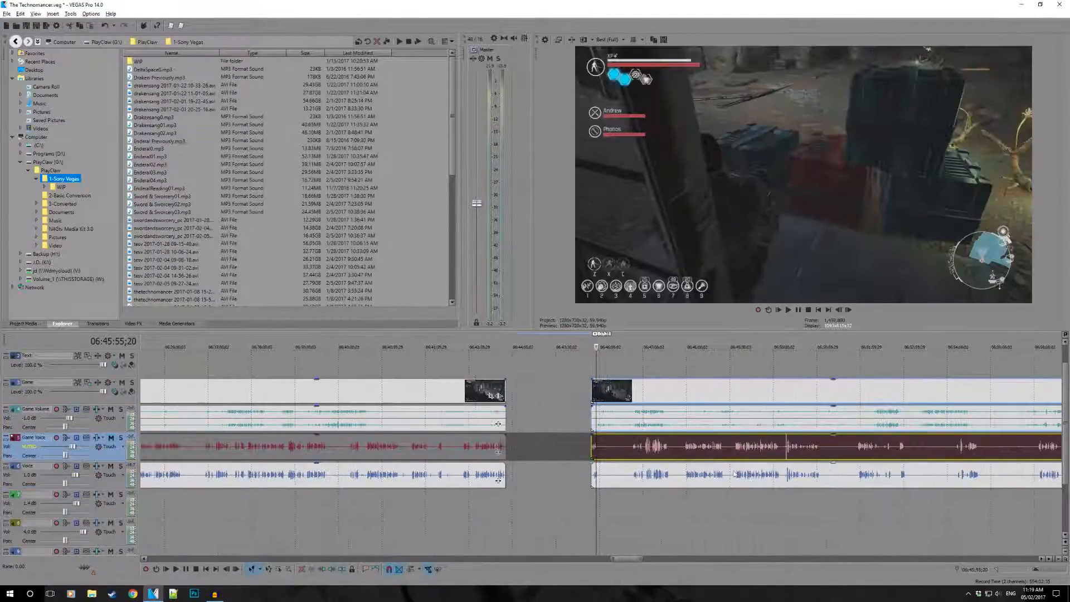
{"action": "left_click", "coordinate": [825, 450]}
{"action": "scroll", "coordinate": [764, 446], "scroll_direction": "down", "scroll_amount": 1}
{"action": "scroll", "coordinate": [590, 363], "scroll_direction": "up", "scroll_amount": 3}
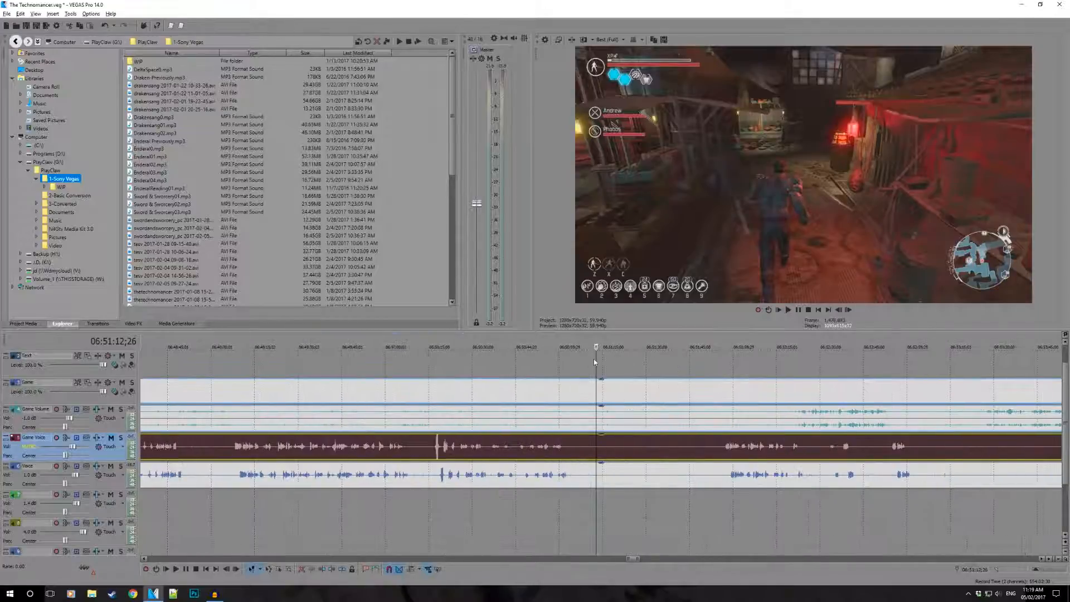
{"action": "left_click_drag", "start_coordinate": [597, 358], "coordinate": [713, 373]}
{"action": "scroll", "coordinate": [713, 375], "scroll_direction": "down", "scroll_amount": 2}
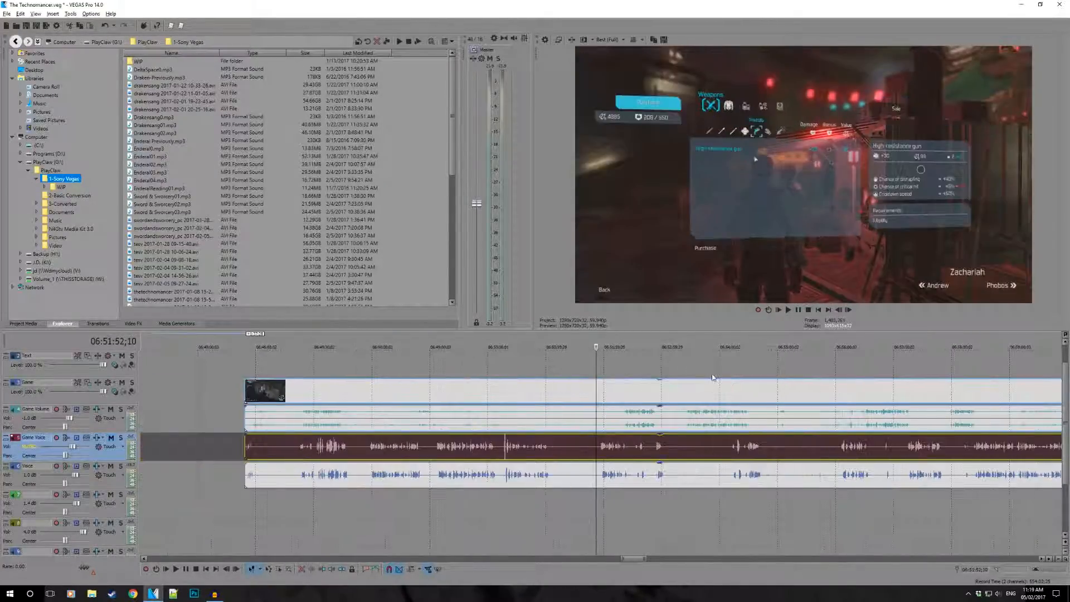
{"action": "left_click", "coordinate": [694, 376]}
{"action": "scroll", "coordinate": [780, 379], "scroll_direction": "up", "scroll_amount": 2}
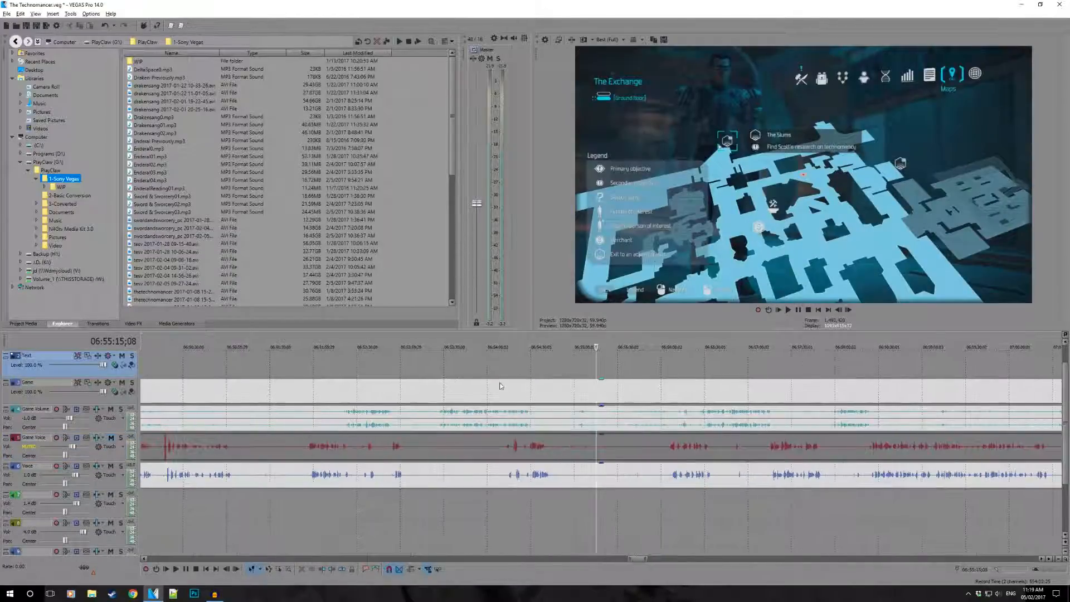
{"action": "scroll", "coordinate": [429, 362], "scroll_direction": "up", "scroll_amount": 1}
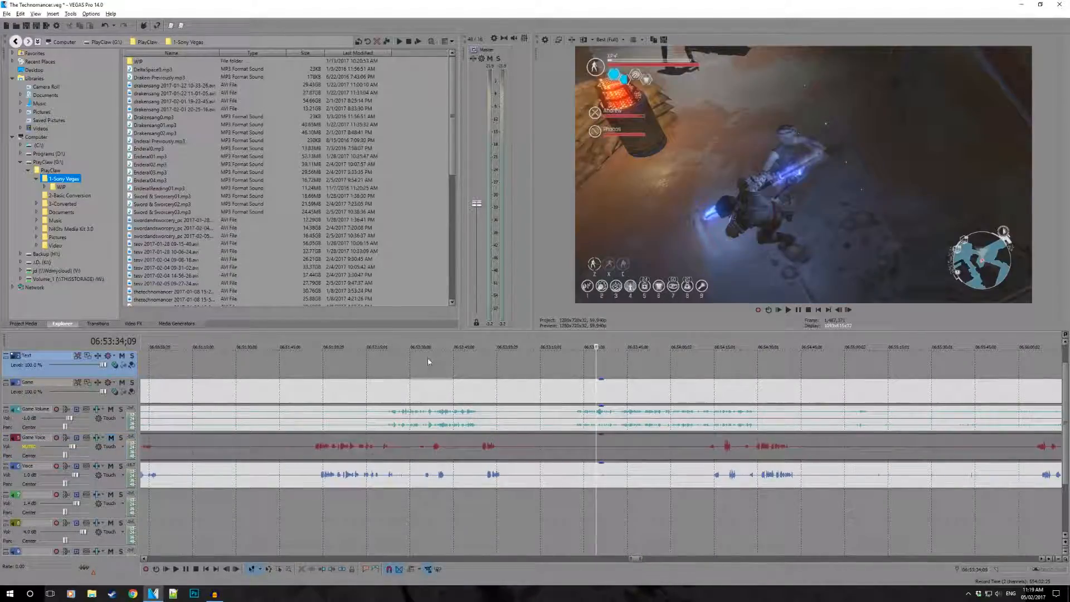
- Play from about 06:53:20 and nudge the Voice clip slightly earlier to line up with the Game Voice waveform
{"action": "left_click", "coordinate": [552, 375]}
{"action": "key", "text": "space"}
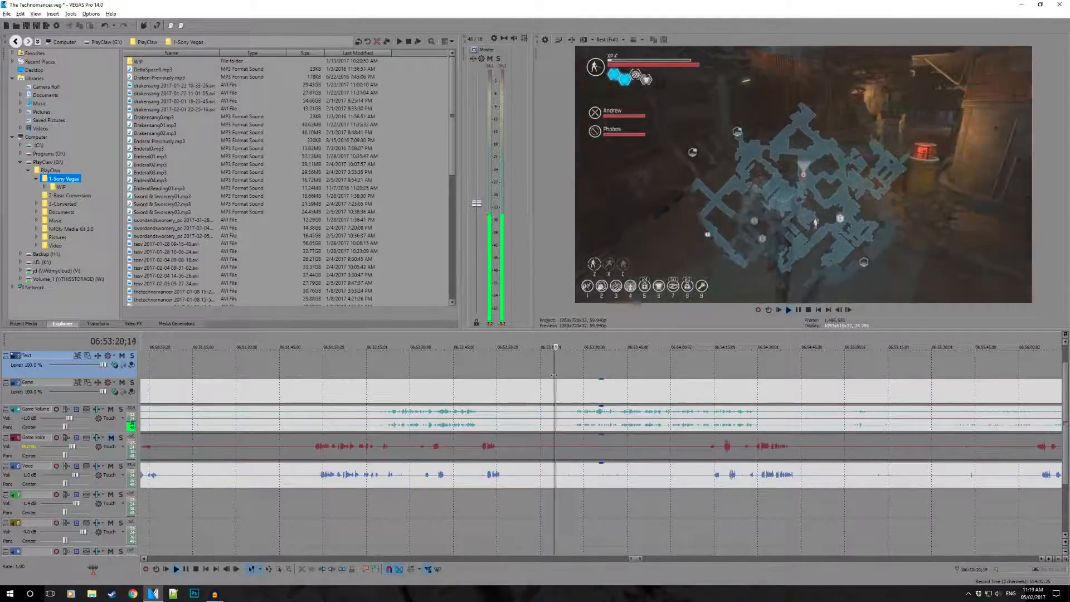
{"action": "left_click", "coordinate": [494, 474]}
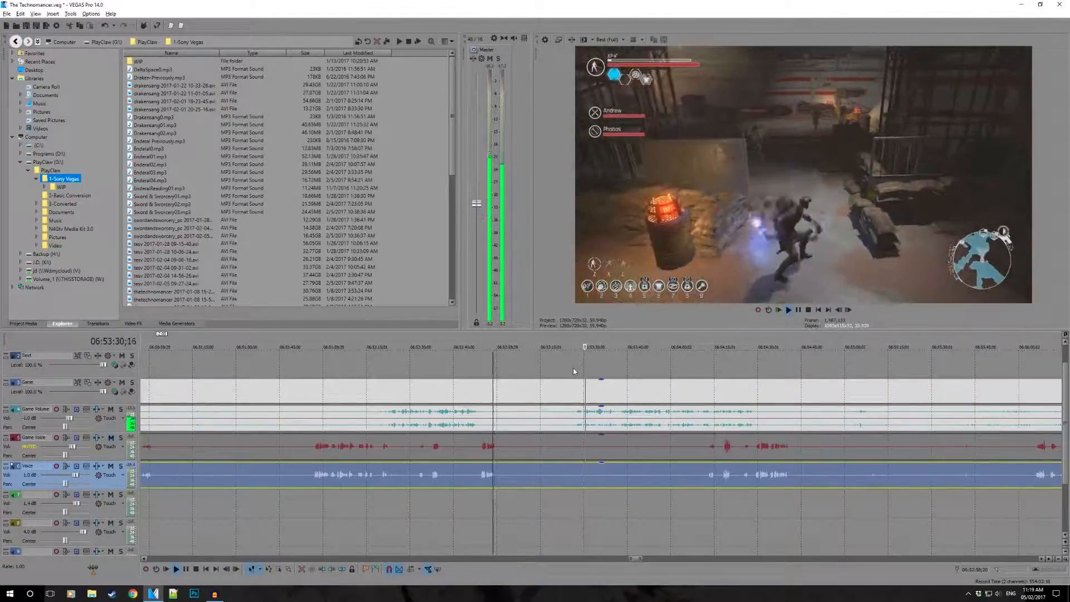
- Review the fight around 06:53:29 in the full-screen external monitor preview, and return to the timeline
{"action": "left_click", "coordinate": [585, 377]}
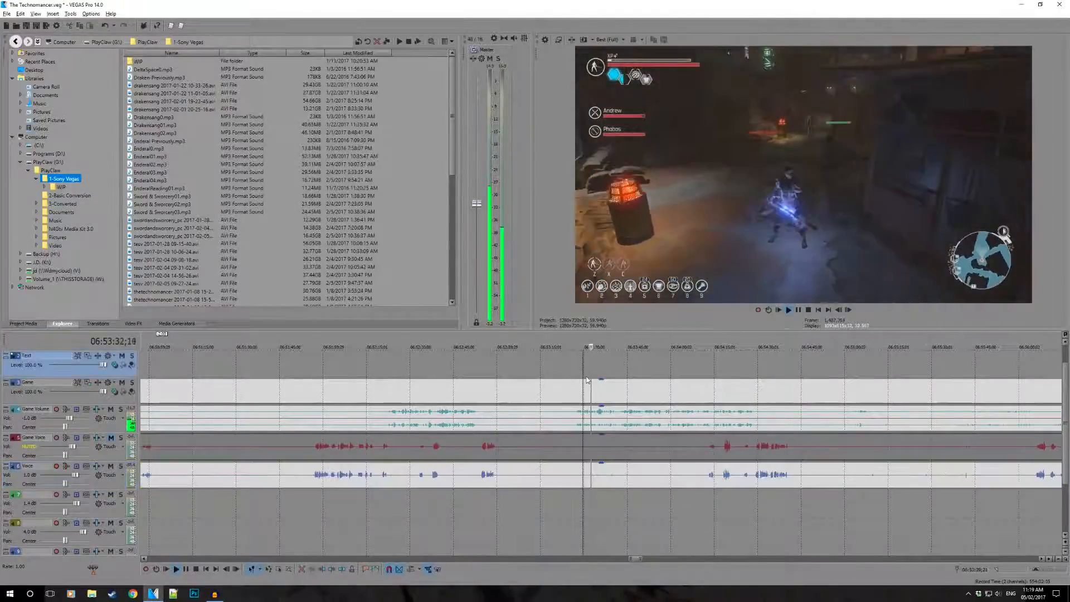
{"action": "key", "text": "space"}
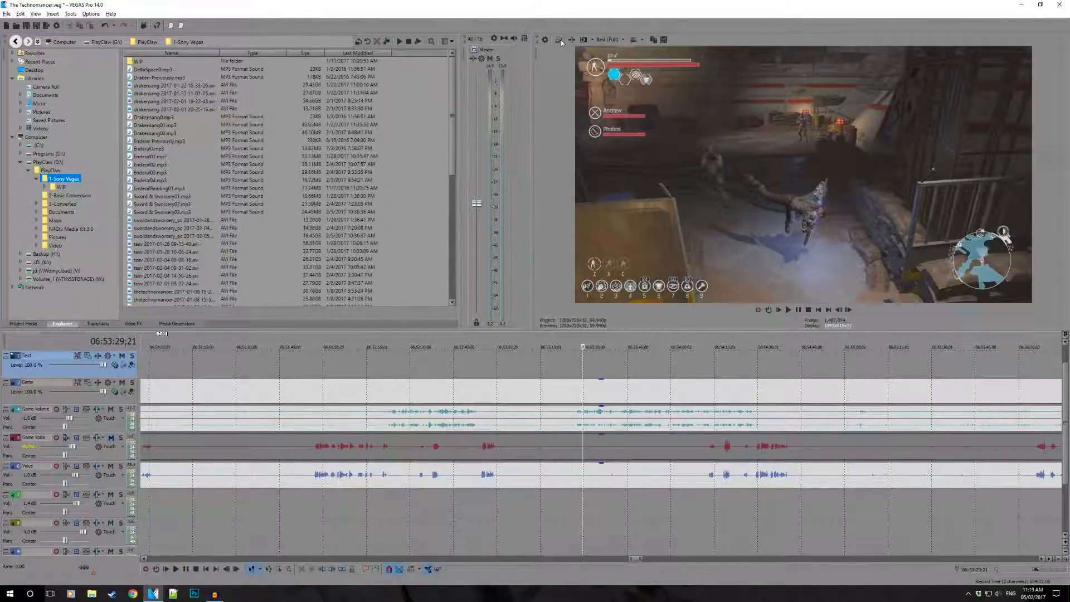
{"action": "key", "text": "space"}
{"action": "left_click", "coordinate": [559, 39]}
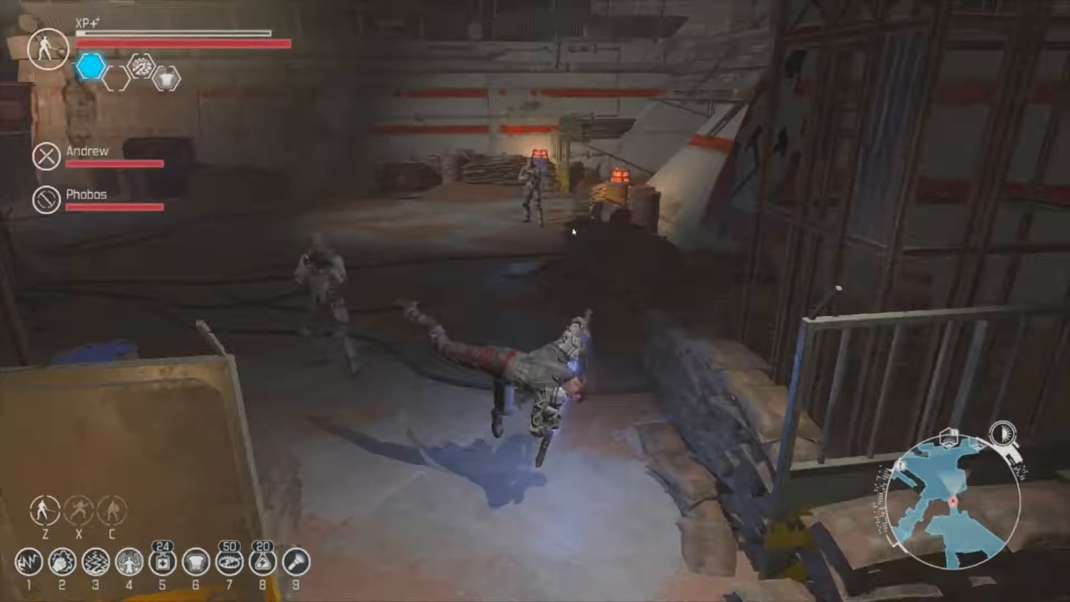
{"action": "key", "text": "Escape"}
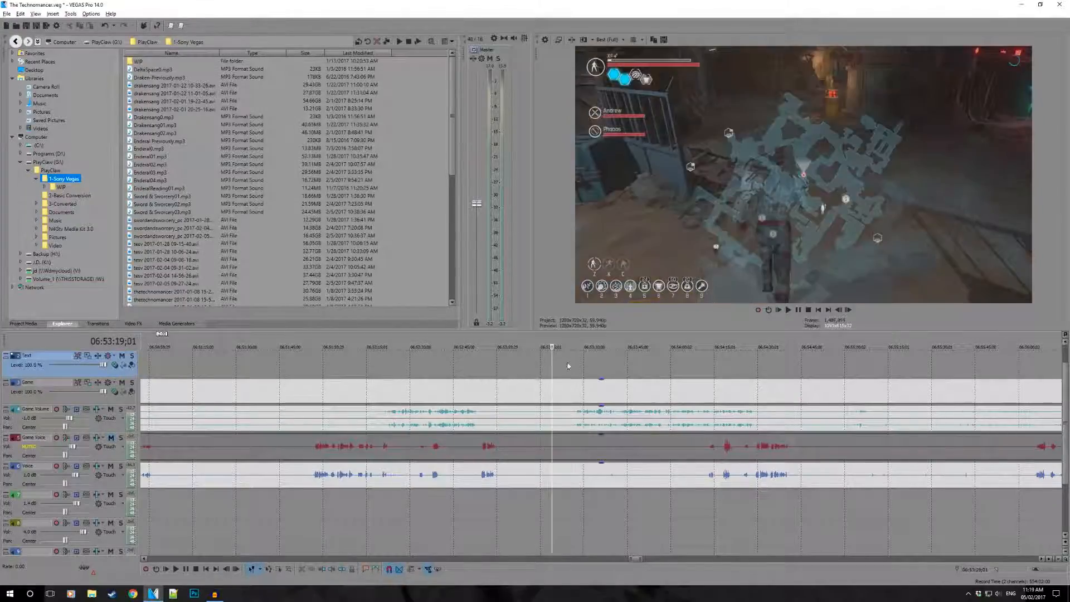
- Position the cursor just before the fight at 06:53:23;25 and inspect that moment in the full-screen preview
{"action": "left_click", "coordinate": [575, 363]}
{"action": "scroll", "coordinate": [597, 375], "scroll_direction": "up", "scroll_amount": 3}
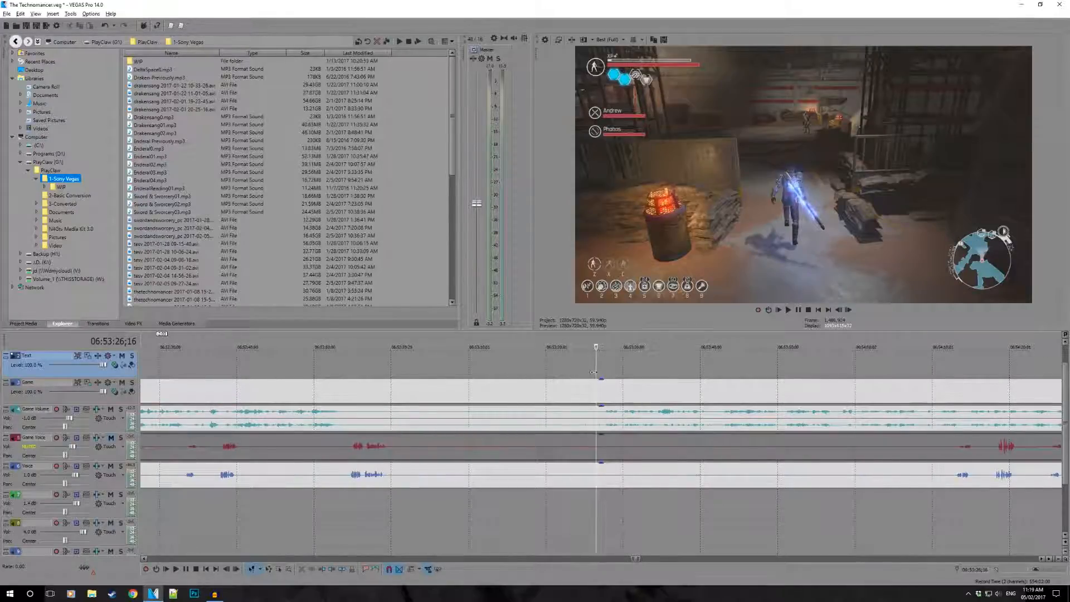
{"action": "left_click", "coordinate": [575, 372]}
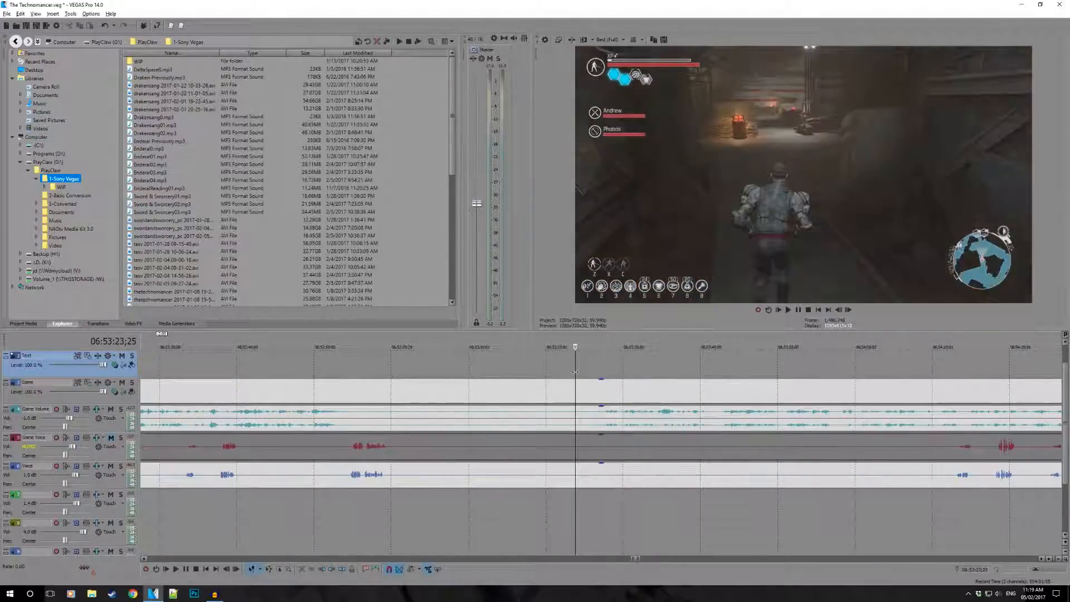
{"action": "key", "text": "space"}
{"action": "left_click", "coordinate": [559, 42]}
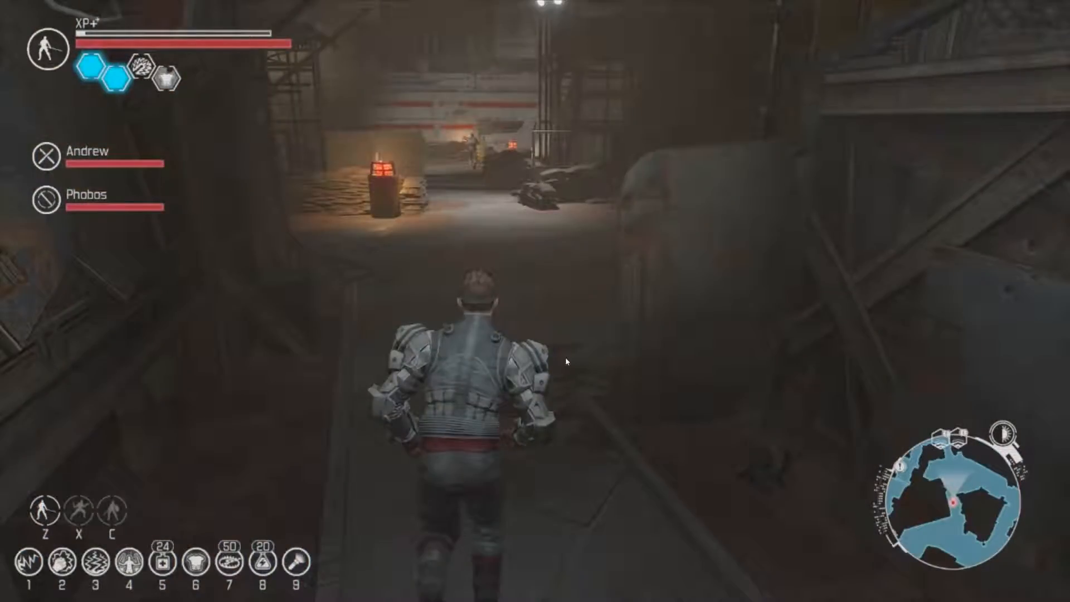
{"action": "key", "text": "Escape"}
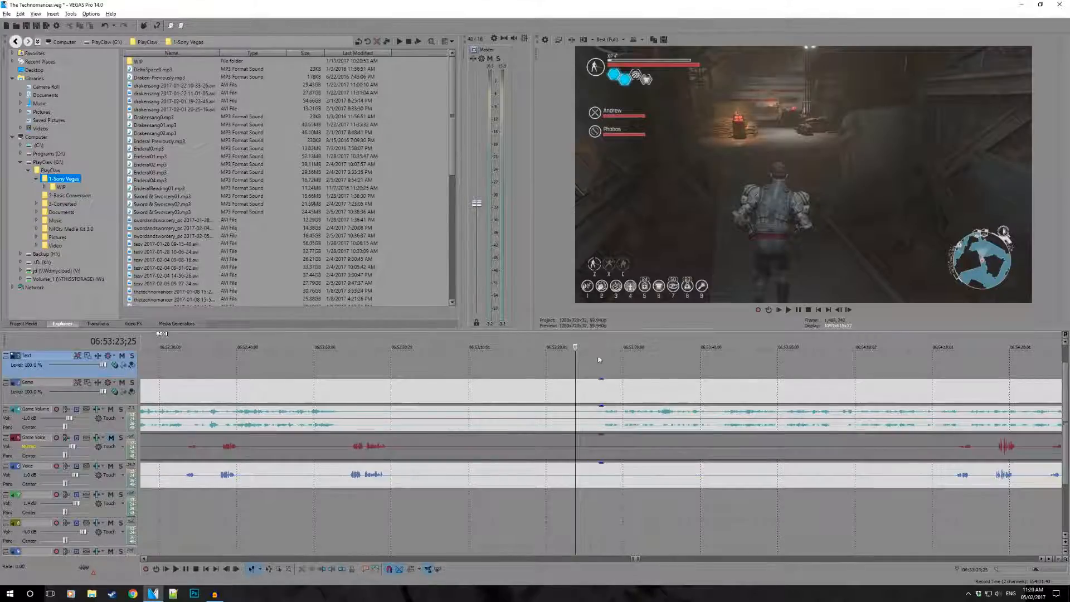
- Scrub through the fight footage from about 06:53:30 to 06:54:11 in the preview
{"action": "scroll", "coordinate": [602, 374], "scroll_direction": "down", "scroll_amount": 5}
{"action": "scroll", "coordinate": [624, 384], "scroll_direction": "up", "scroll_amount": 3}
{"action": "left_click", "coordinate": [653, 382]}
{"action": "left_click", "coordinate": [623, 358]}
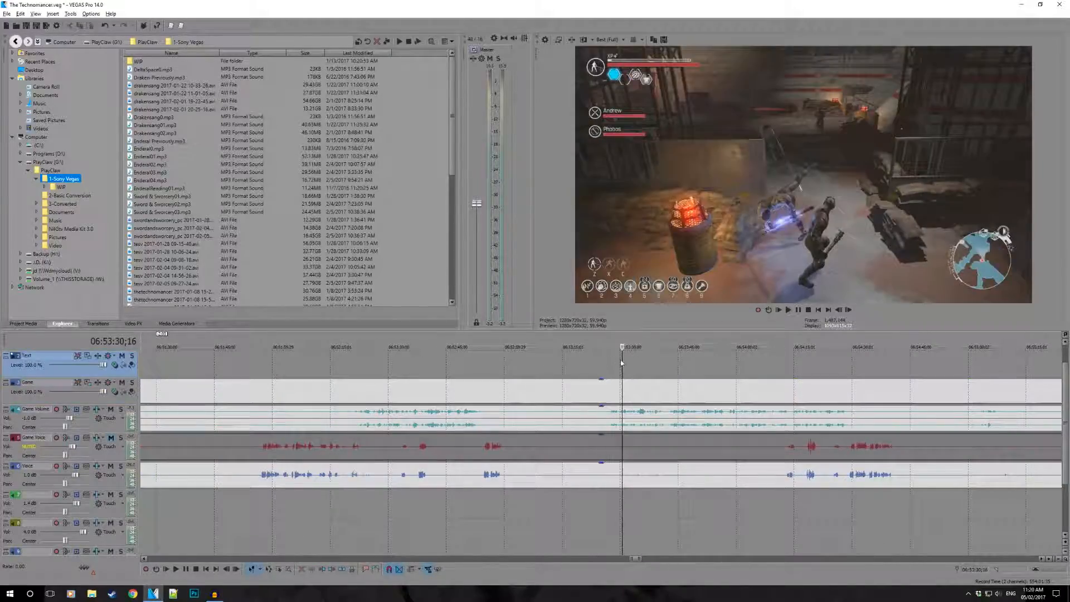
{"action": "left_click_drag", "start_coordinate": [626, 362], "coordinate": [779, 367]}
{"action": "scroll", "coordinate": [774, 399], "scroll_direction": "down", "scroll_amount": 5}
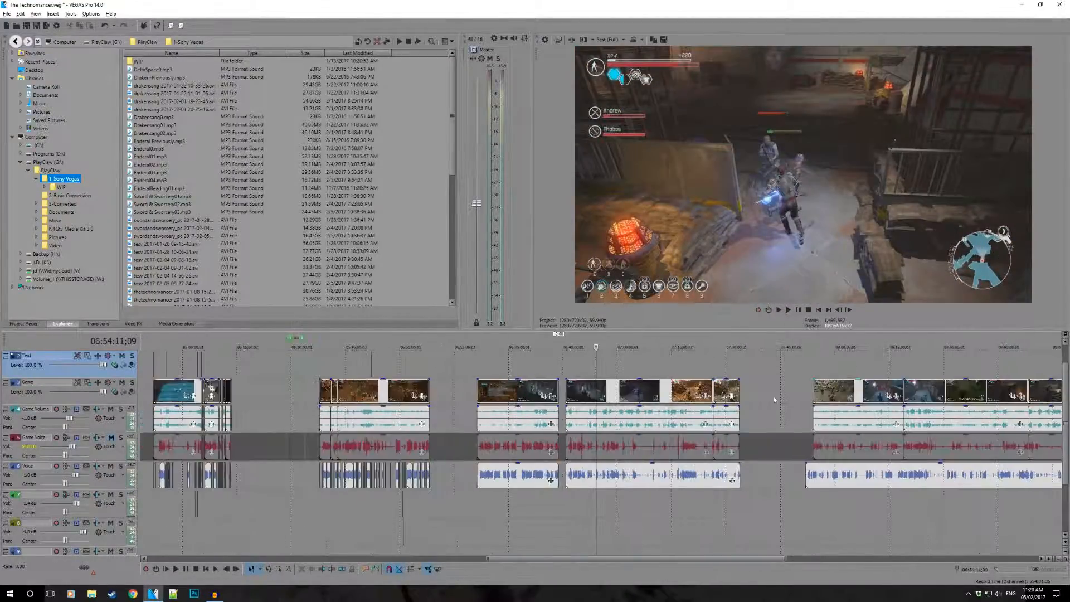
- Review the cut episode at about 05:43:03 and 05:51:52
{"action": "left_click", "coordinate": [338, 359]}
{"action": "left_click", "coordinate": [377, 367]}
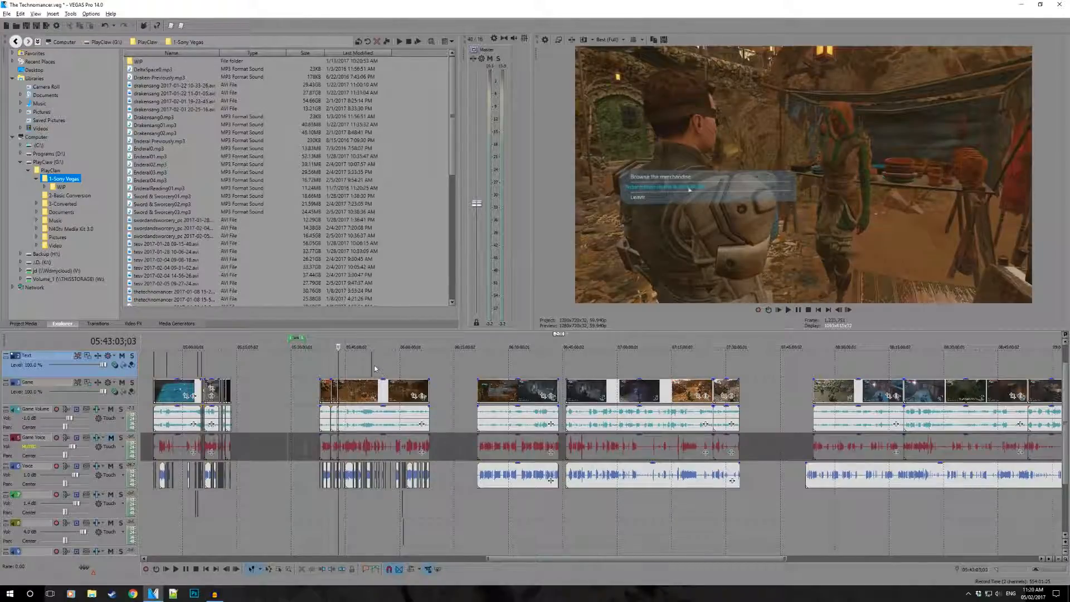
{"action": "scroll", "coordinate": [631, 386], "scroll_direction": "up", "scroll_amount": 5}
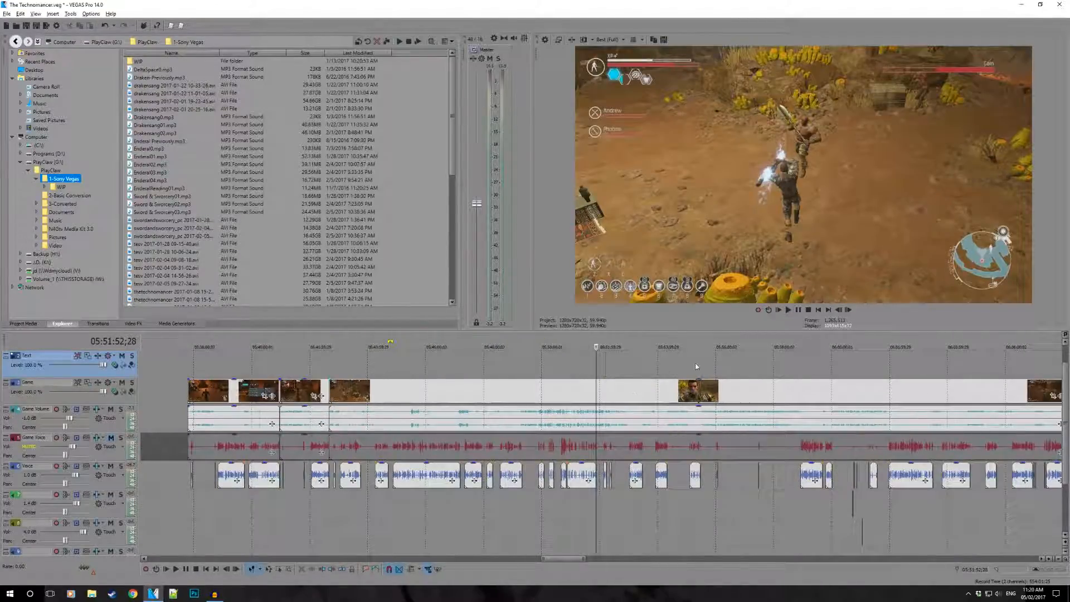
{"action": "scroll", "coordinate": [696, 366], "scroll_direction": "down", "scroll_amount": 8}
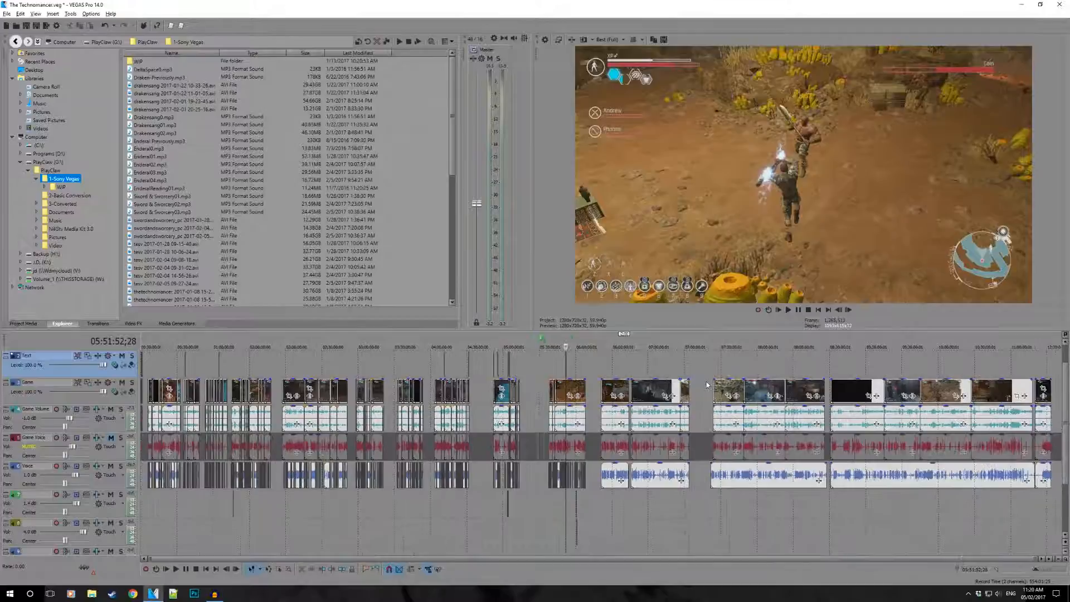
- Mark the remaining recordings up to about 12:33:15, and the finished episodes from the timeline start to about 05:13:16
{"action": "left_click_drag", "start_coordinate": [601, 336], "coordinate": [1050, 345]}
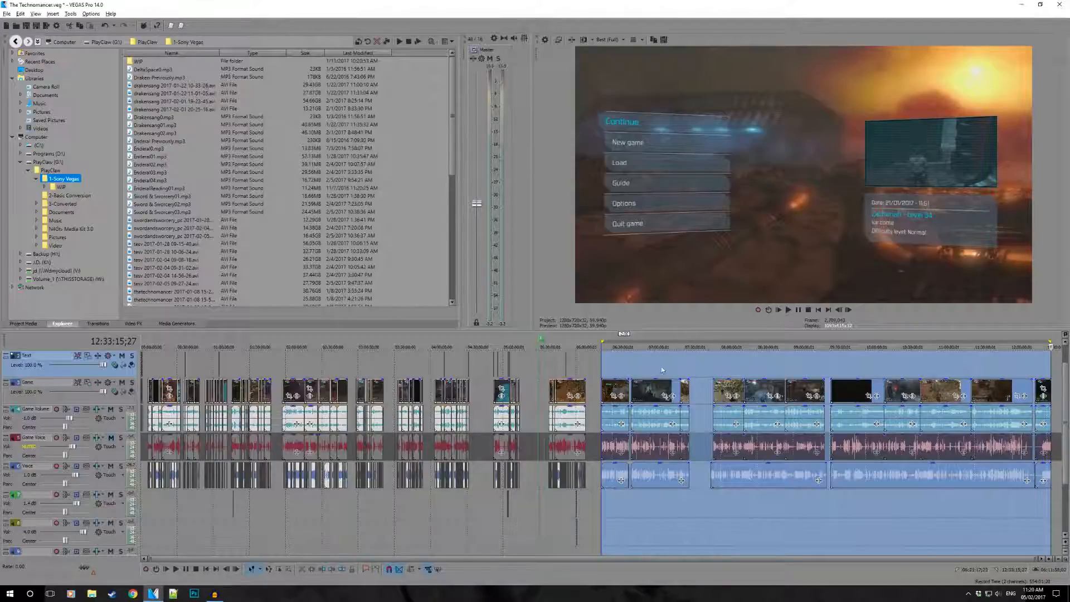
{"action": "left_click", "coordinate": [564, 360]}
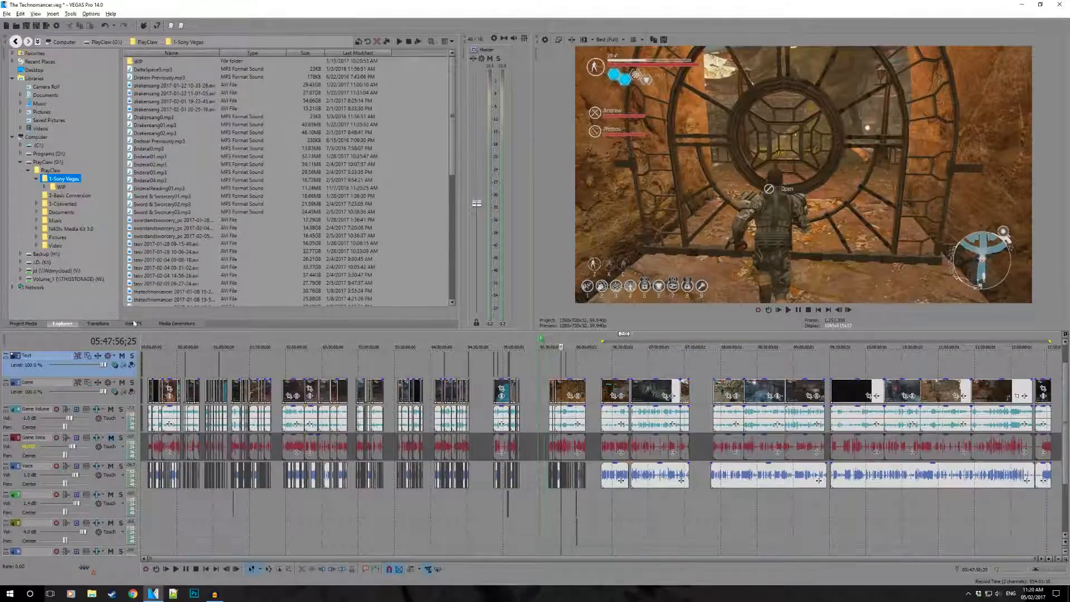
{"action": "left_click_drag", "start_coordinate": [151, 341], "coordinate": [521, 356]}
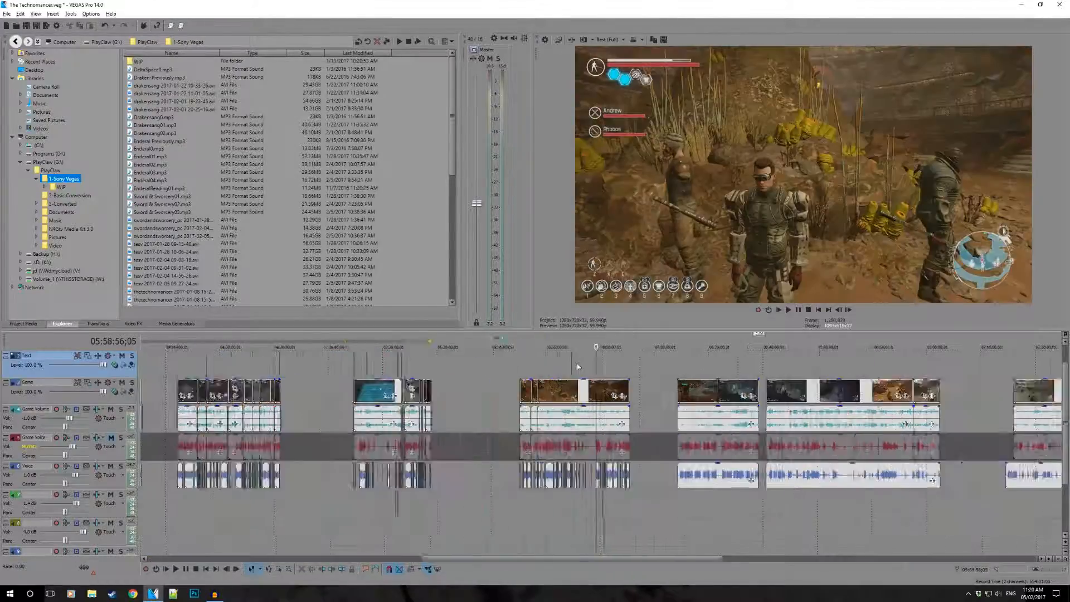
- Review the current episode's cuts at about 05:58:56 and 06:01:35, and position the cursor in the gap before it
{"action": "left_click", "coordinate": [577, 359]}
{"action": "scroll", "coordinate": [577, 364], "scroll_direction": "up", "scroll_amount": 6}
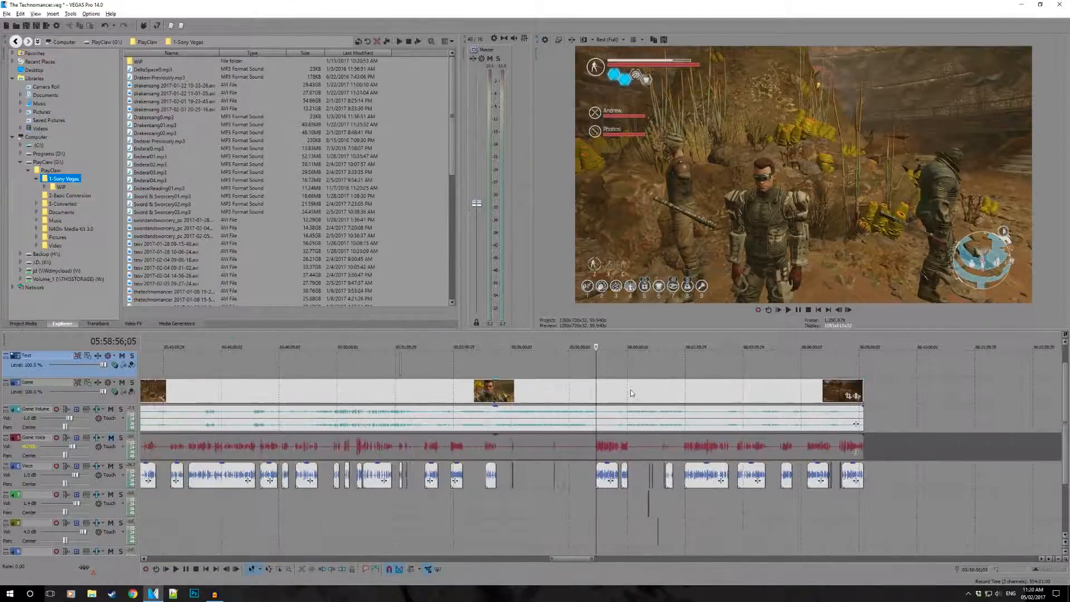
{"action": "scroll", "coordinate": [633, 387], "scroll_direction": "down", "scroll_amount": 4}
{"action": "left_click", "coordinate": [638, 379]}
{"action": "scroll", "coordinate": [613, 377], "scroll_direction": "down", "scroll_amount": 3}
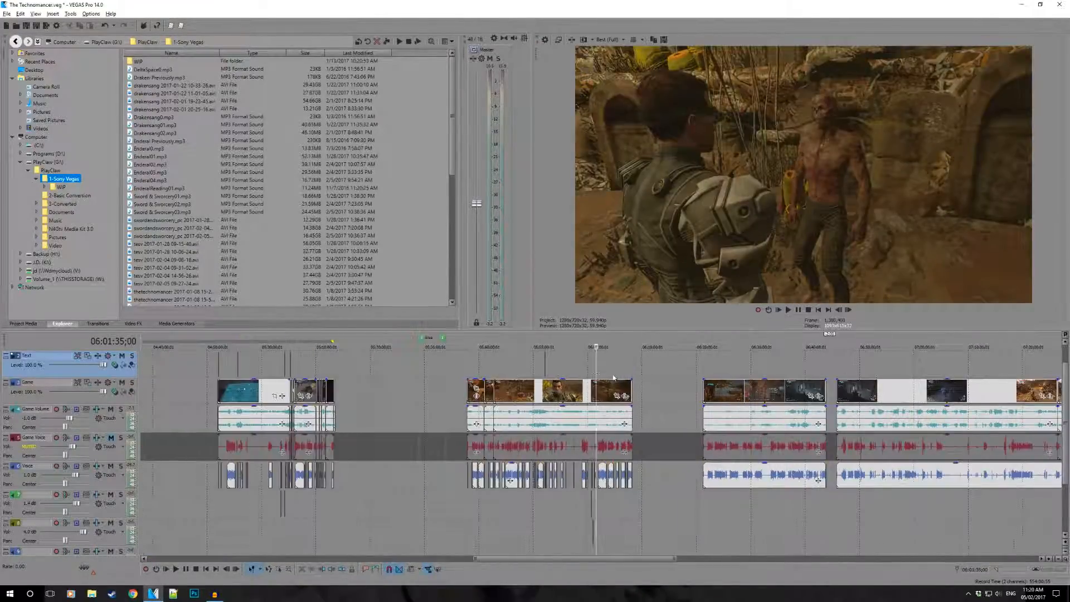
{"action": "left_click", "coordinate": [445, 359]}
{"action": "scroll", "coordinate": [515, 369], "scroll_direction": "down", "scroll_amount": 4}
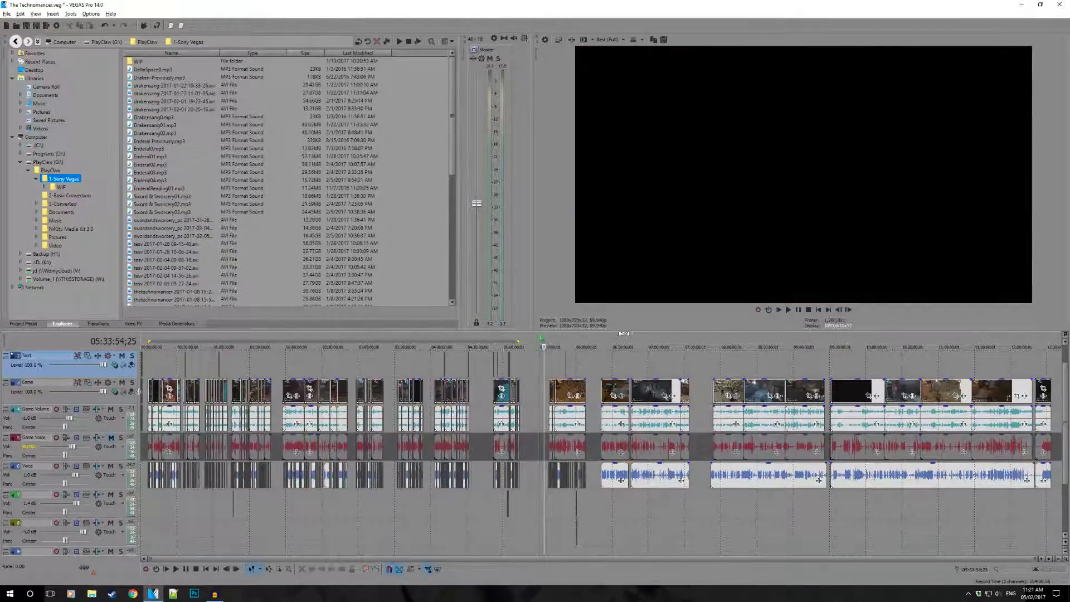
- Copy the intro clip at the timeline start and paste it at the beginning of the episode around 05:37:47
{"action": "left_click", "coordinate": [145, 392]}
{"action": "scroll", "coordinate": [143, 395], "scroll_direction": "up", "scroll_amount": 6}
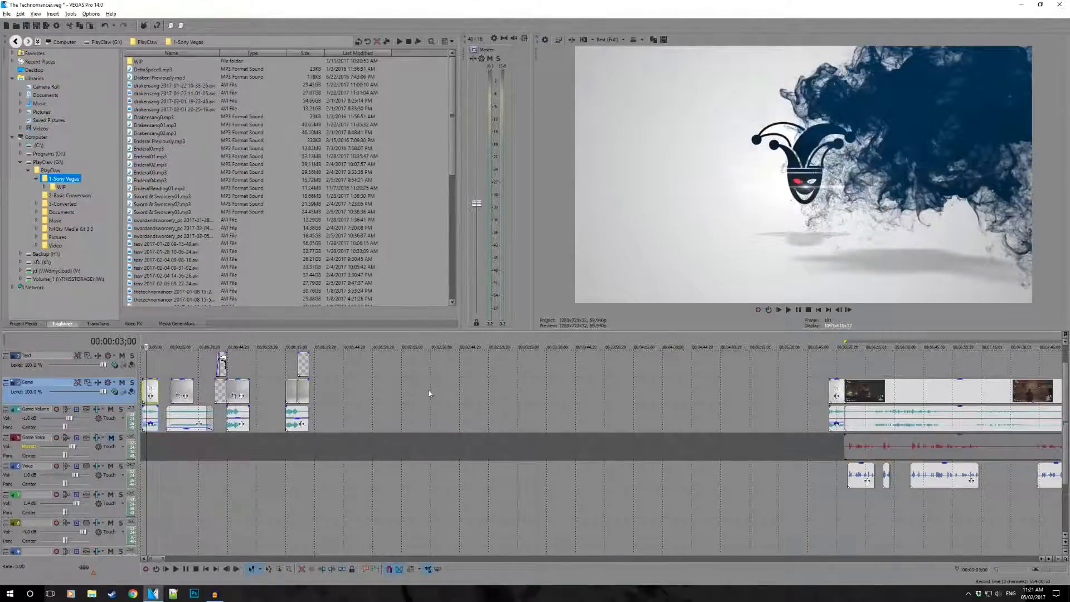
{"action": "scroll", "coordinate": [429, 390], "scroll_direction": "down", "scroll_amount": 7}
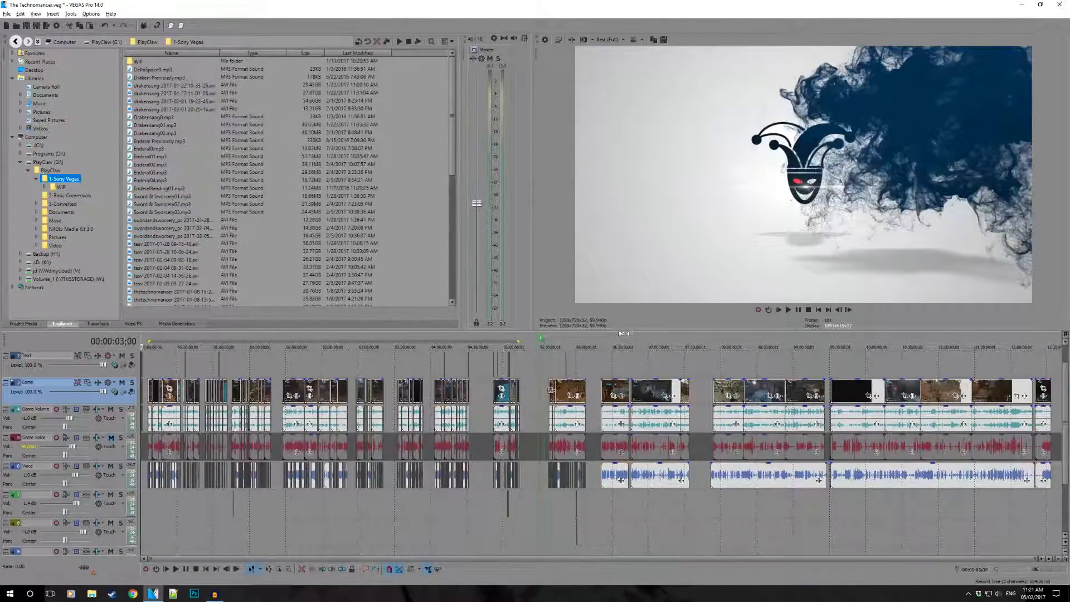
{"action": "left_click", "coordinate": [560, 394]}
{"action": "scroll", "coordinate": [580, 399], "scroll_direction": "up", "scroll_amount": 6}
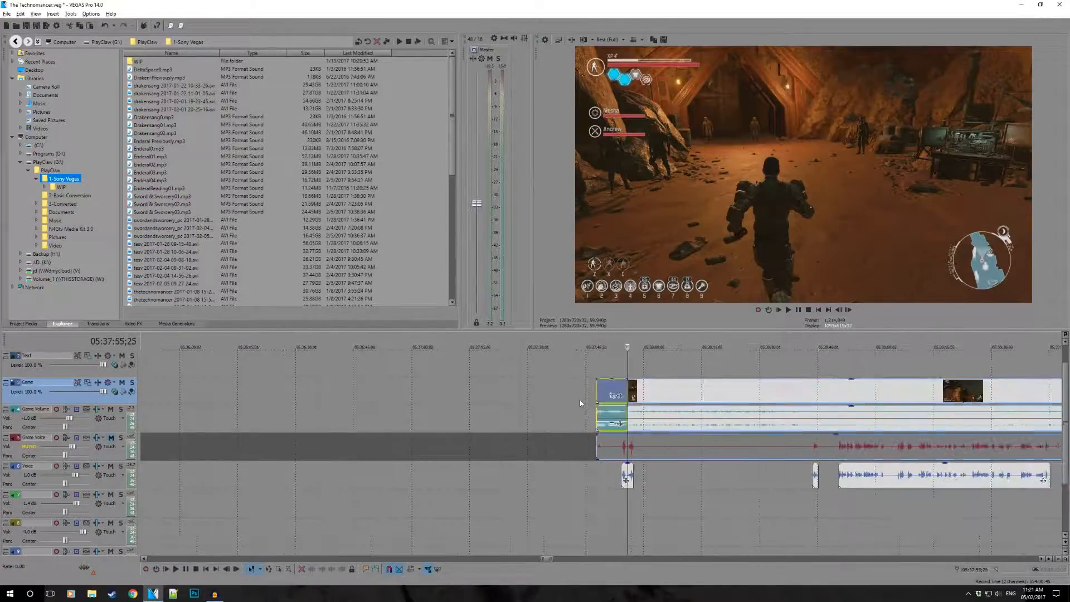
- Move the pasted intro earlier so its end overlaps the episode's first clip in a short crossfade
{"action": "scroll", "coordinate": [586, 399], "scroll_direction": "up", "scroll_amount": 3}
{"action": "left_click_drag", "start_coordinate": [526, 398], "coordinate": [359, 393]}
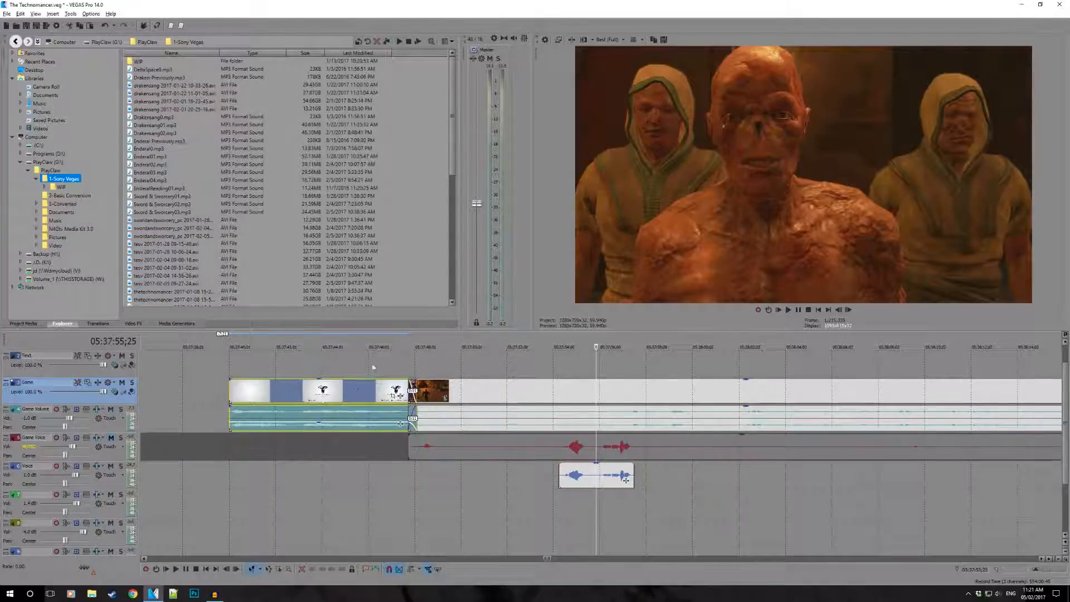
{"action": "left_click", "coordinate": [359, 368]}
{"action": "scroll", "coordinate": [654, 389], "scroll_direction": "up", "scroll_amount": 6}
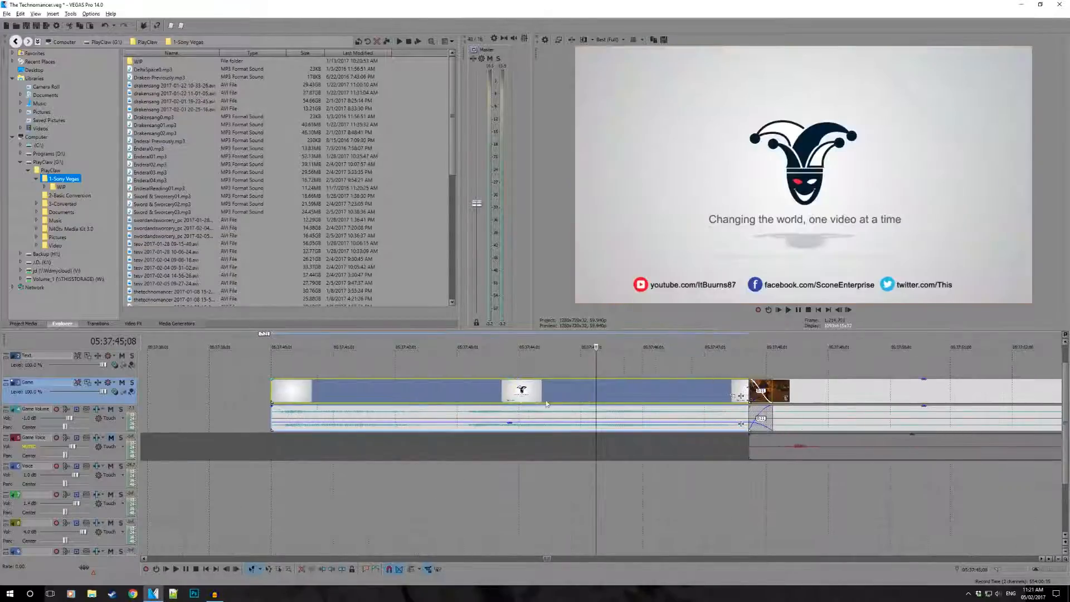
{"action": "left_click_drag", "start_coordinate": [650, 393], "coordinate": [652, 389]}
- Play the crossfade from the intro into the episode, starting at 05:37:45;27
{"action": "left_click", "coordinate": [655, 370]}
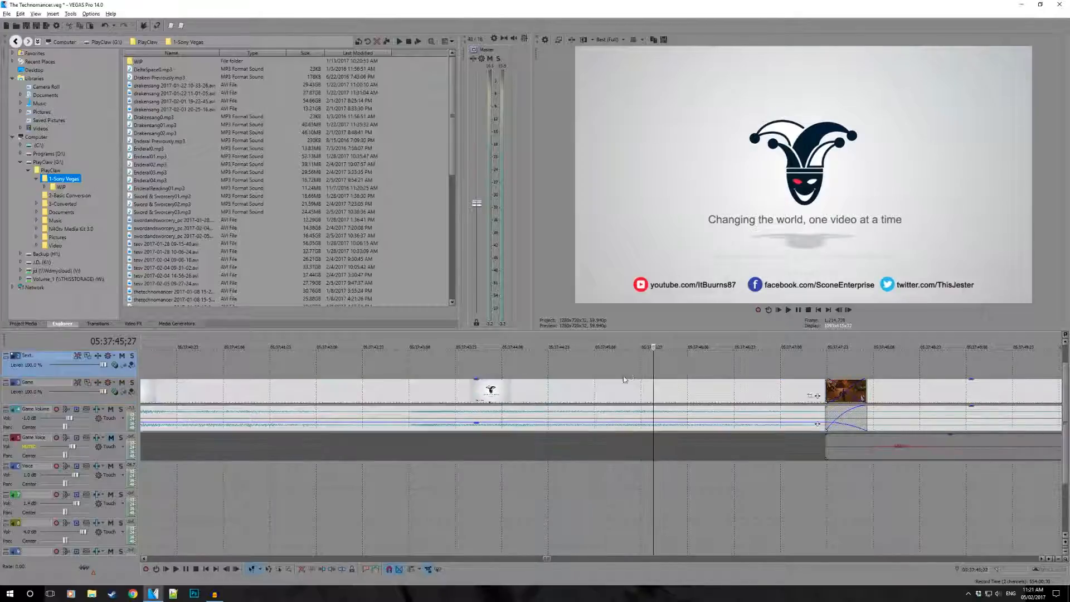
{"action": "scroll", "coordinate": [530, 469], "scroll_direction": "down", "scroll_amount": 4}
{"action": "key", "text": "space"}
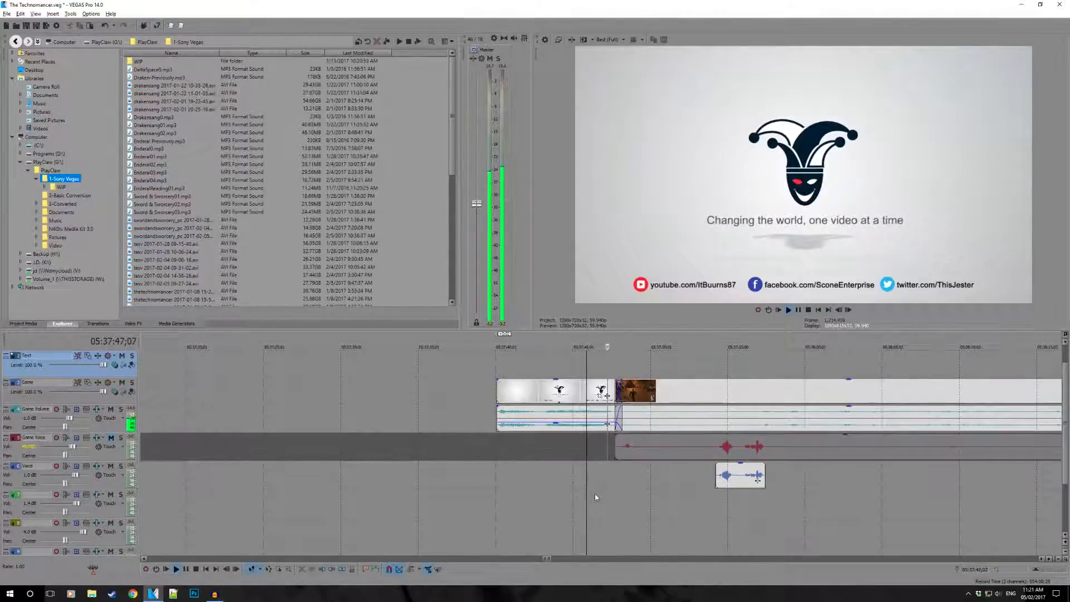
{"action": "key", "text": "space"}
- Return to the timeline start and mark the range of reusable intro and outro clips up to 00:01:27;06
{"action": "scroll", "coordinate": [678, 461], "scroll_direction": "down", "scroll_amount": 15}
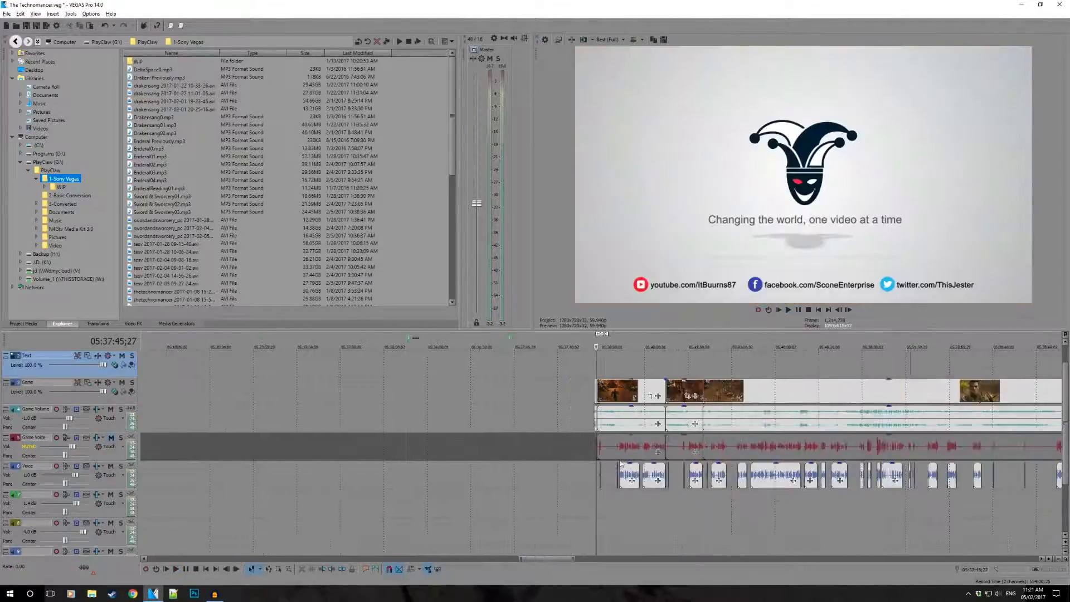
{"action": "scroll", "coordinate": [233, 392], "scroll_direction": "down", "scroll_amount": 5}
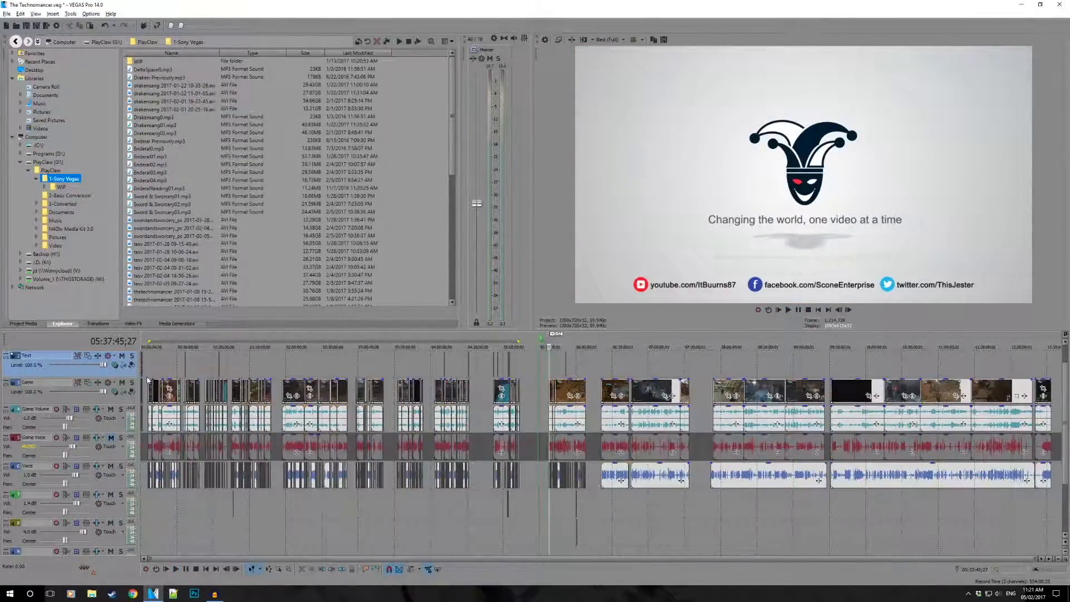
{"action": "left_click", "coordinate": [148, 381]}
{"action": "scroll", "coordinate": [159, 384], "scroll_direction": "up", "scroll_amount": 12}
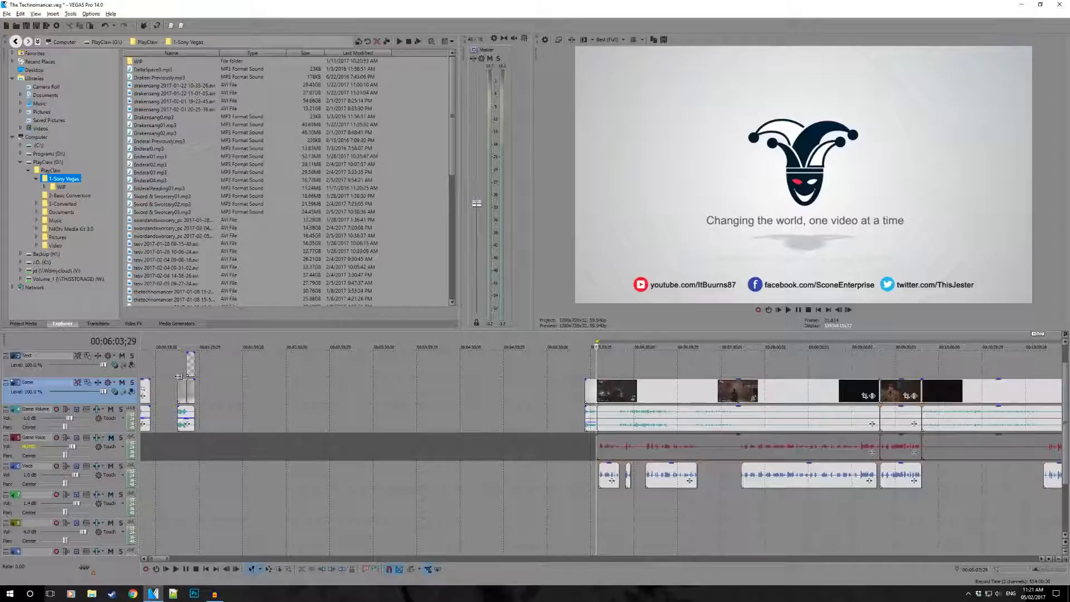
{"action": "scroll", "coordinate": [178, 376], "scroll_direction": "down", "scroll_amount": 3}
{"action": "left_click_drag", "start_coordinate": [143, 369], "coordinate": [224, 374]}
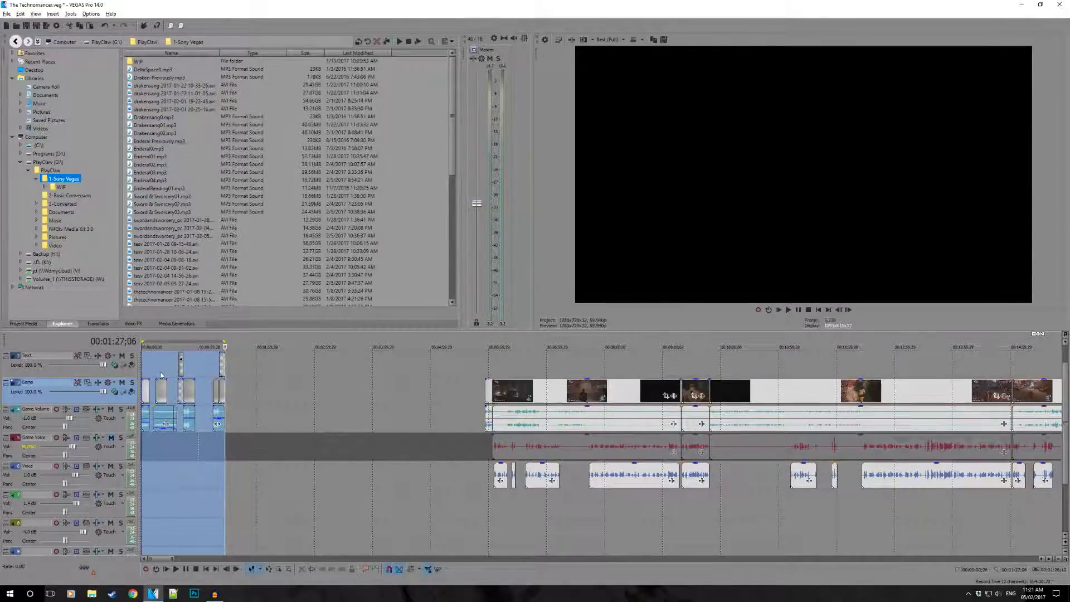
- Inspect the logo clip at 00:00:20;07 and play the "More To Follow" clips from about 00:00:38;09
{"action": "left_click", "coordinate": [160, 373]}
{"action": "scroll", "coordinate": [161, 374], "scroll_direction": "up", "scroll_amount": 4}
{"action": "left_click", "coordinate": [166, 384]}
{"action": "left_click", "coordinate": [258, 392]}
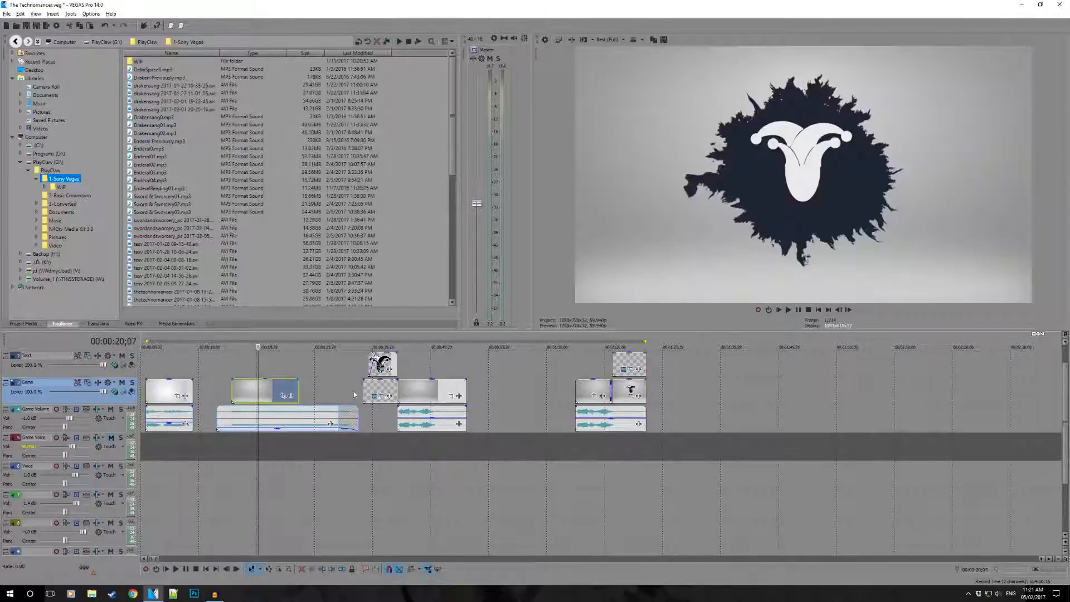
{"action": "left_click", "coordinate": [359, 396]}
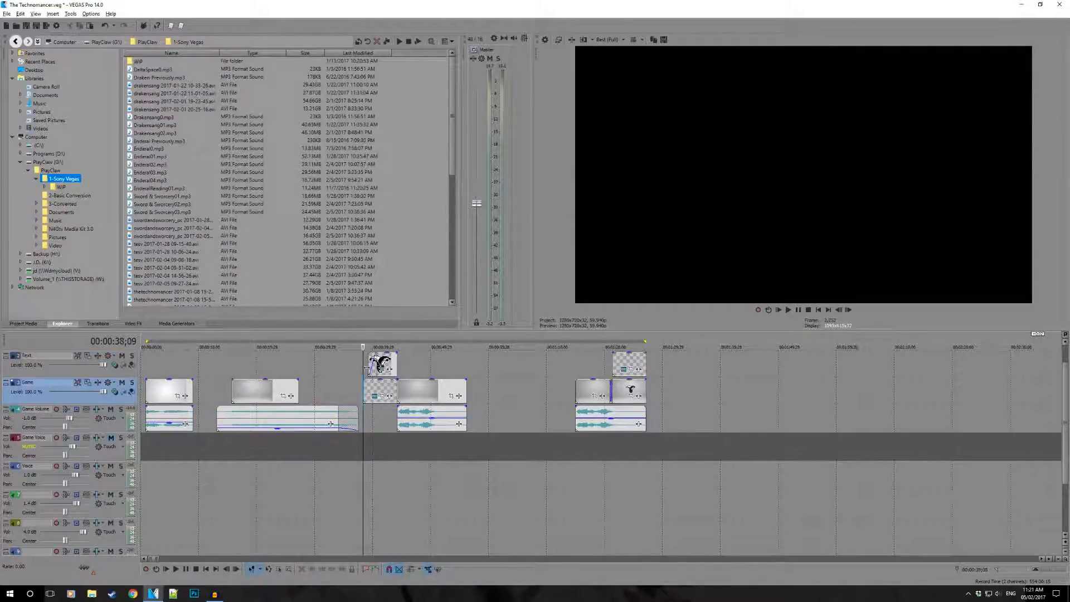
{"action": "key", "text": "space"}
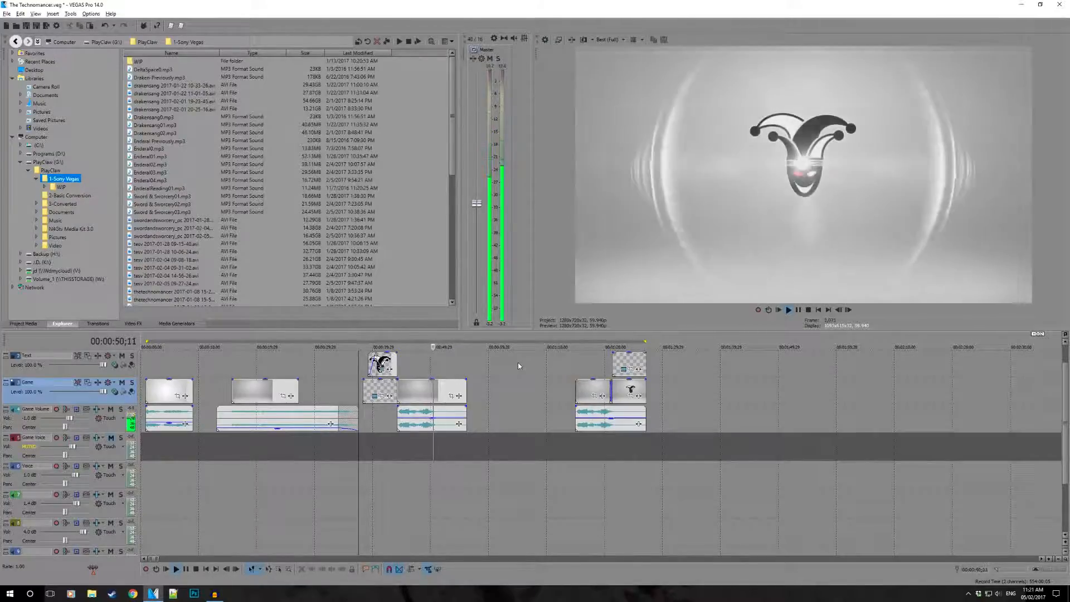
{"action": "key", "text": "space"}
- Play the "Thanks for watching!" closing clip from 00:01:15;00 and replay its title transition
{"action": "left_click", "coordinate": [435, 372]}
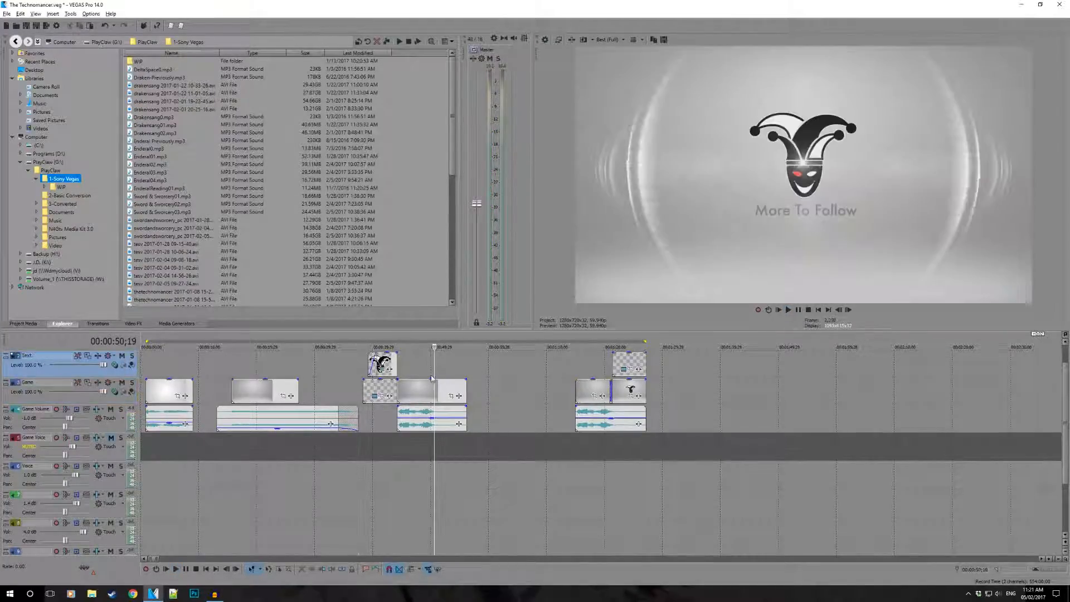
{"action": "left_click_drag", "start_coordinate": [435, 368], "coordinate": [577, 369]}
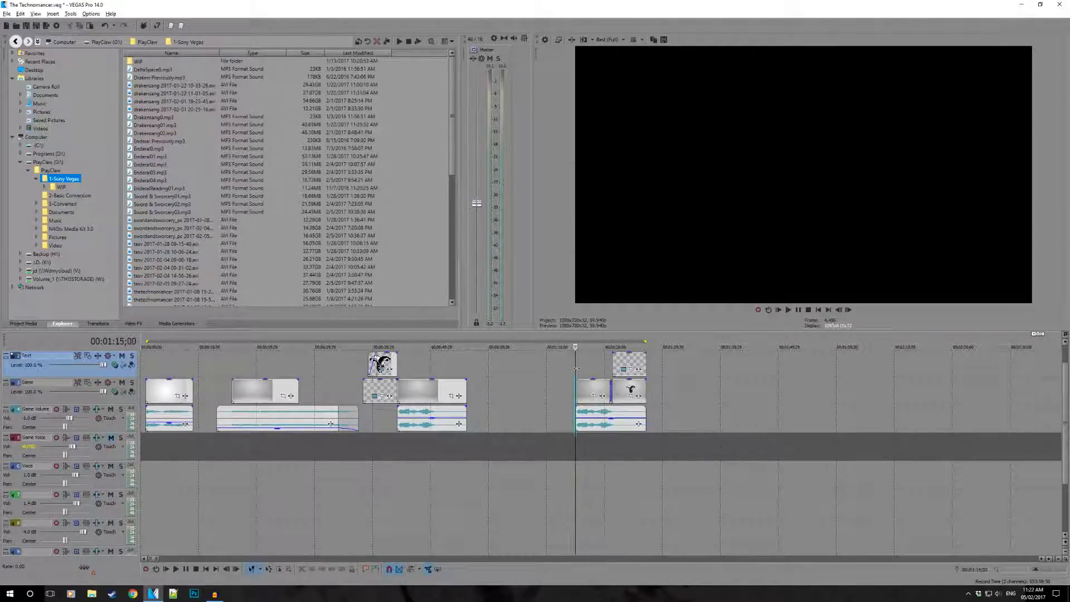
{"action": "key", "text": "space"}
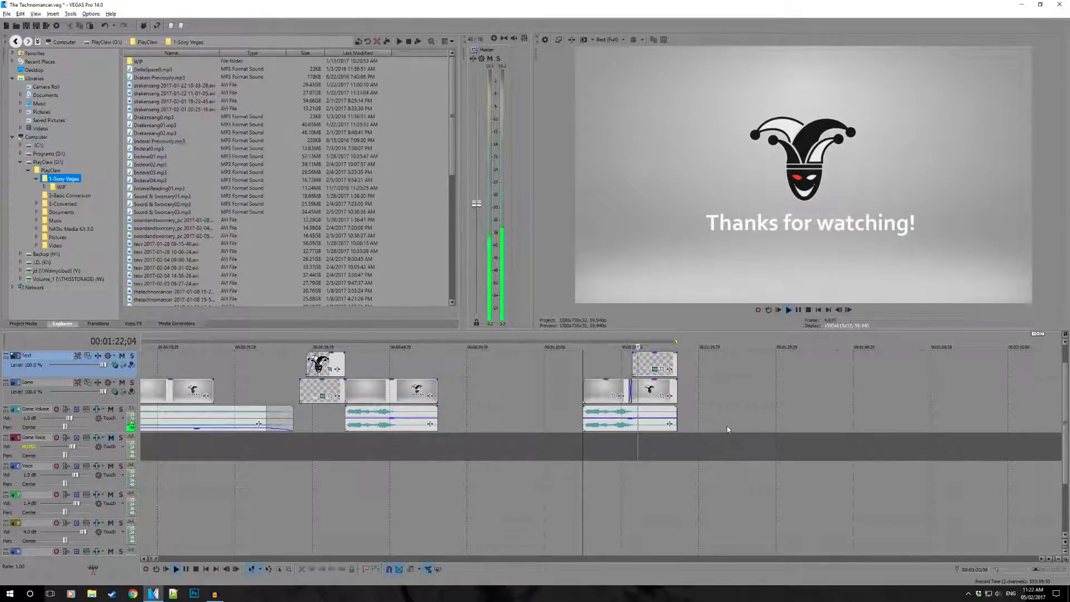
{"action": "scroll", "coordinate": [679, 378], "scroll_direction": "up", "scroll_amount": 5}
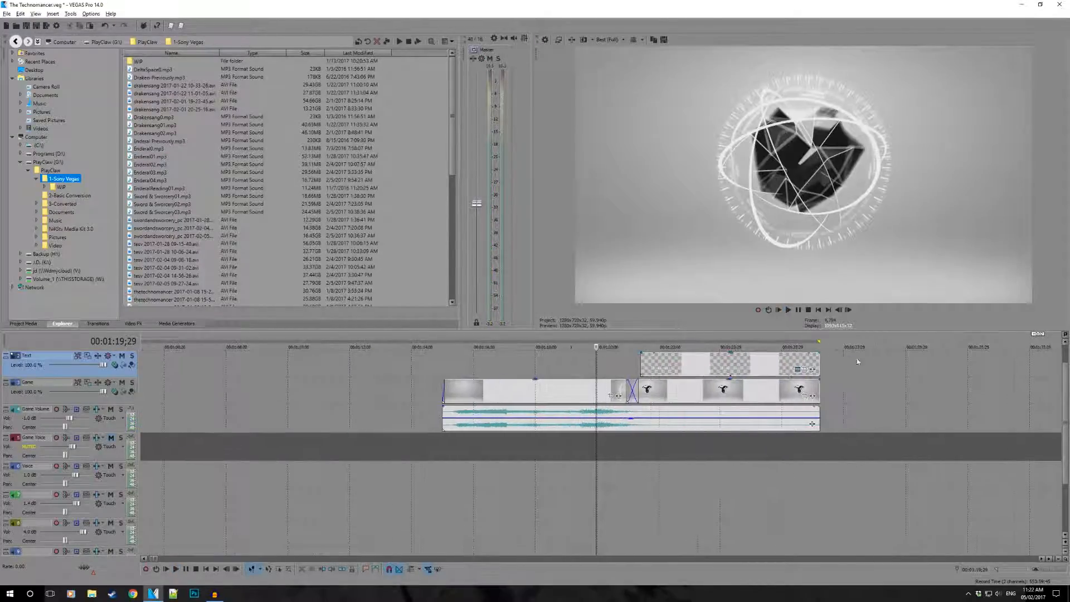
{"action": "key", "text": "space"}
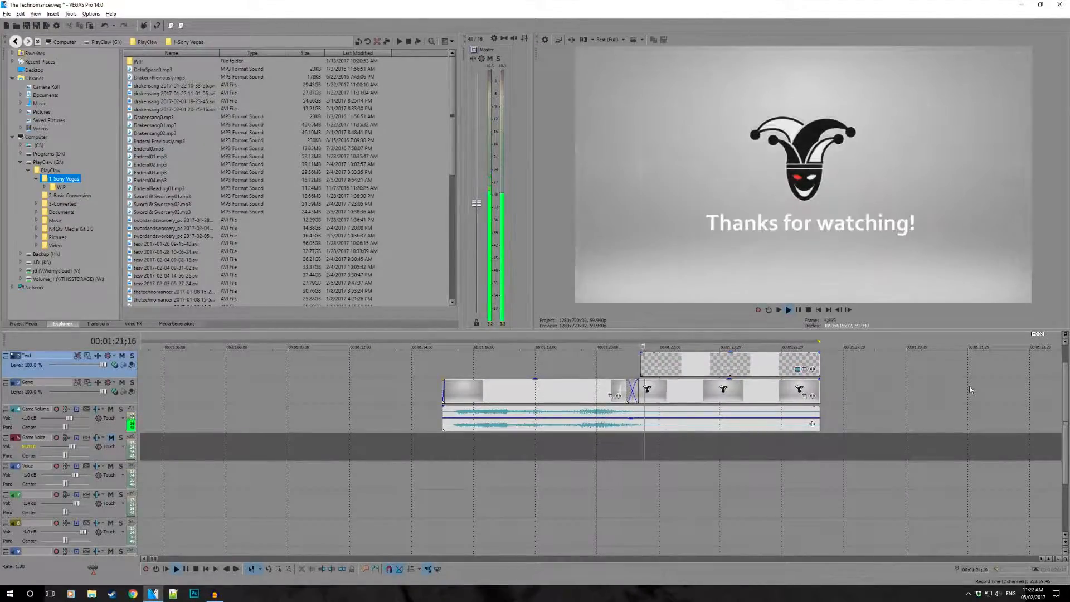
{"action": "left_click", "coordinate": [620, 366]}
{"action": "key", "text": "space"}
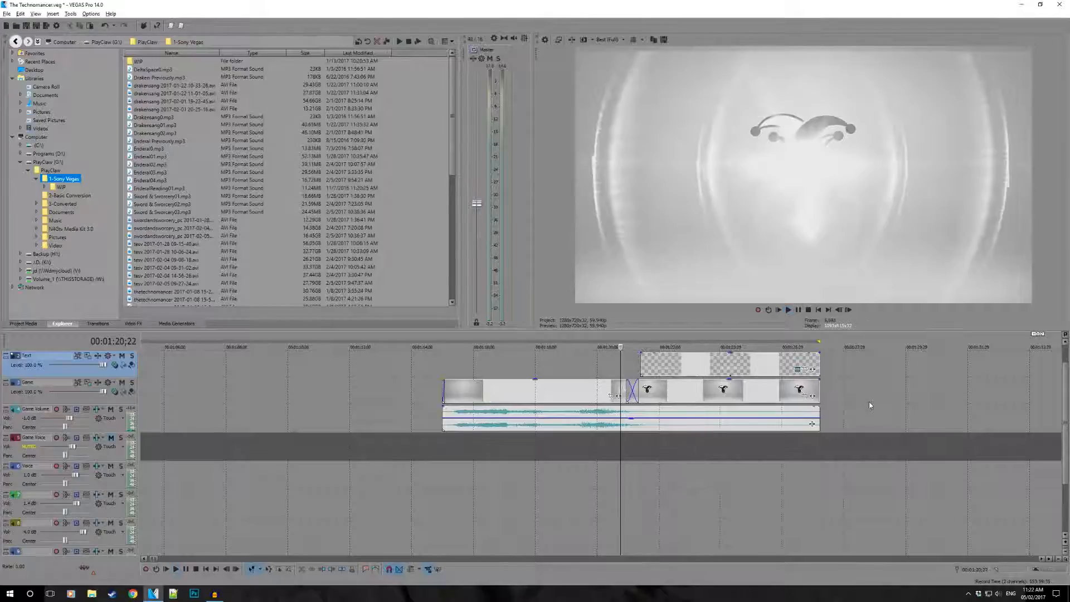
- Copy the logo clip at 00:00:17;28 with its audio and paste it at the episode's end, at about 06:08:10
{"action": "scroll", "coordinate": [683, 373], "scroll_direction": "down", "scroll_amount": 8}
{"action": "scroll", "coordinate": [683, 377], "scroll_direction": "down", "scroll_amount": 4}
{"action": "left_click", "coordinate": [184, 395]}
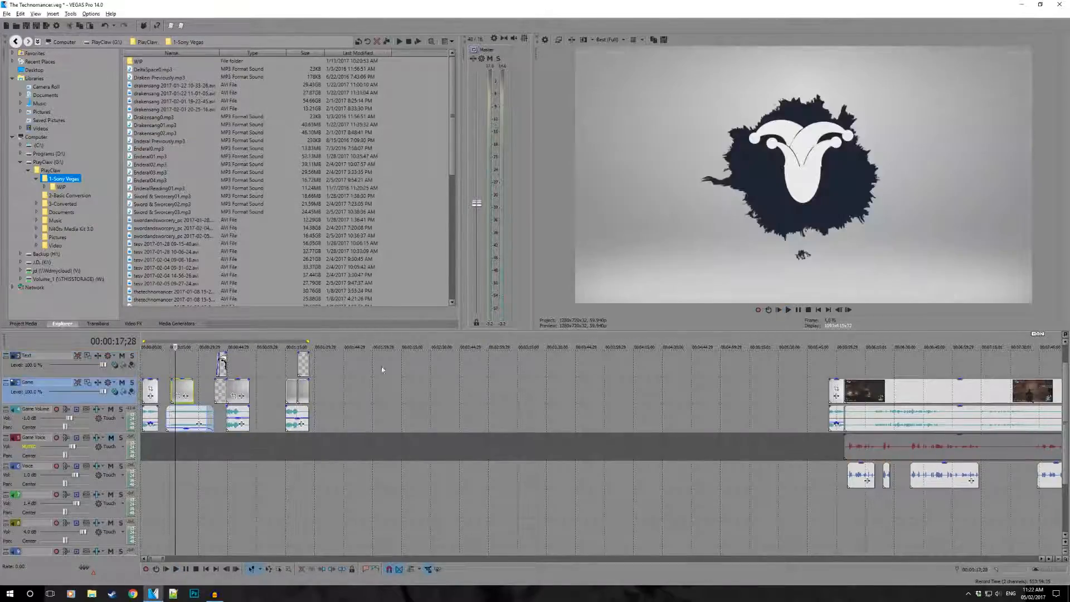
{"action": "scroll", "coordinate": [434, 379], "scroll_direction": "down", "scroll_amount": 8}
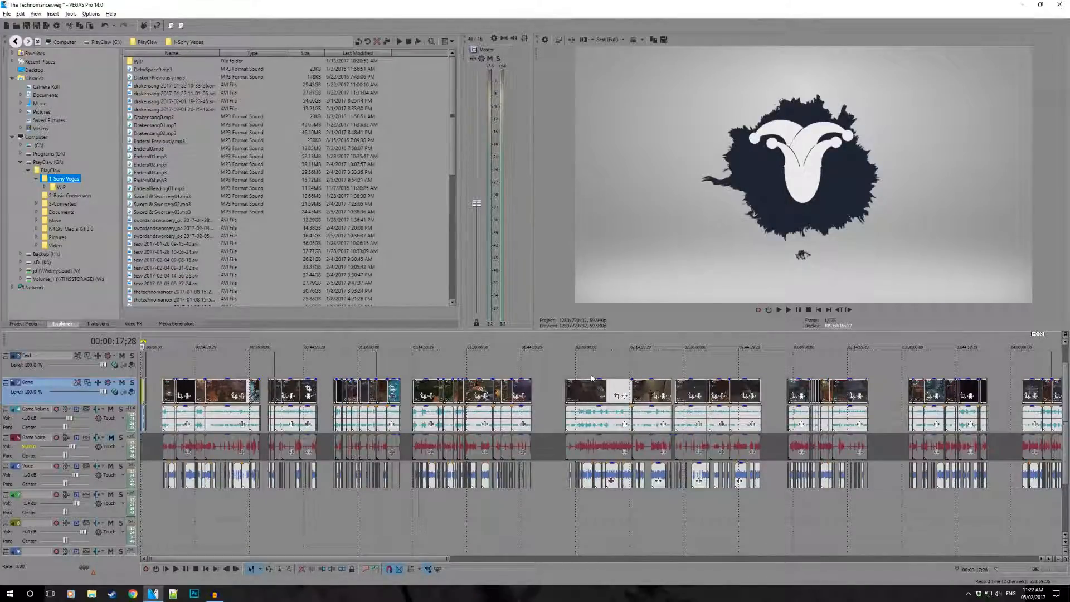
{"action": "scroll", "coordinate": [858, 369], "scroll_direction": "down", "scroll_amount": 2}
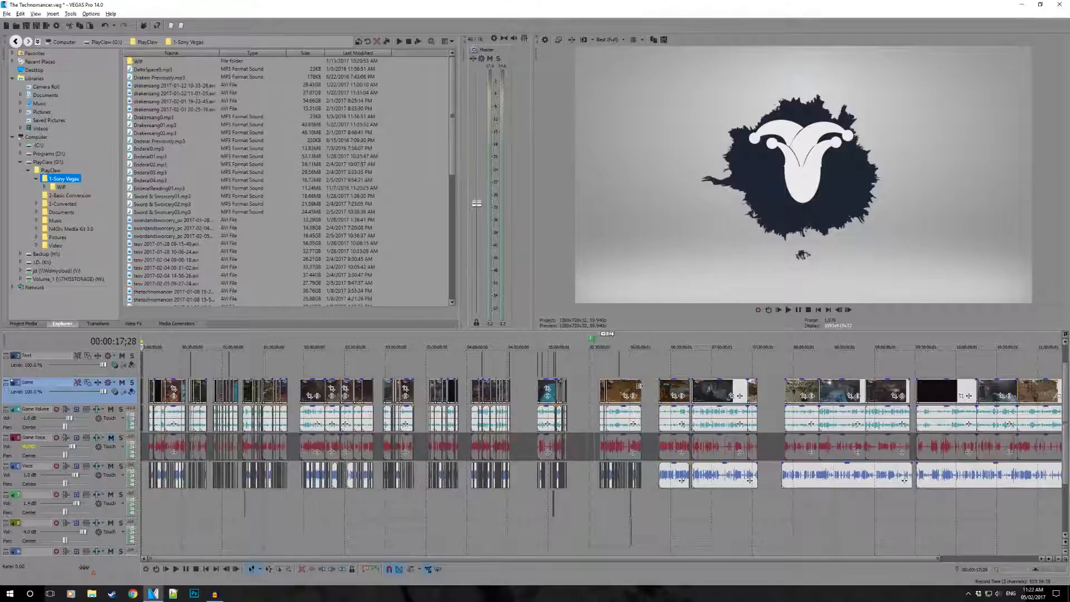
{"action": "left_click", "coordinate": [639, 388]}
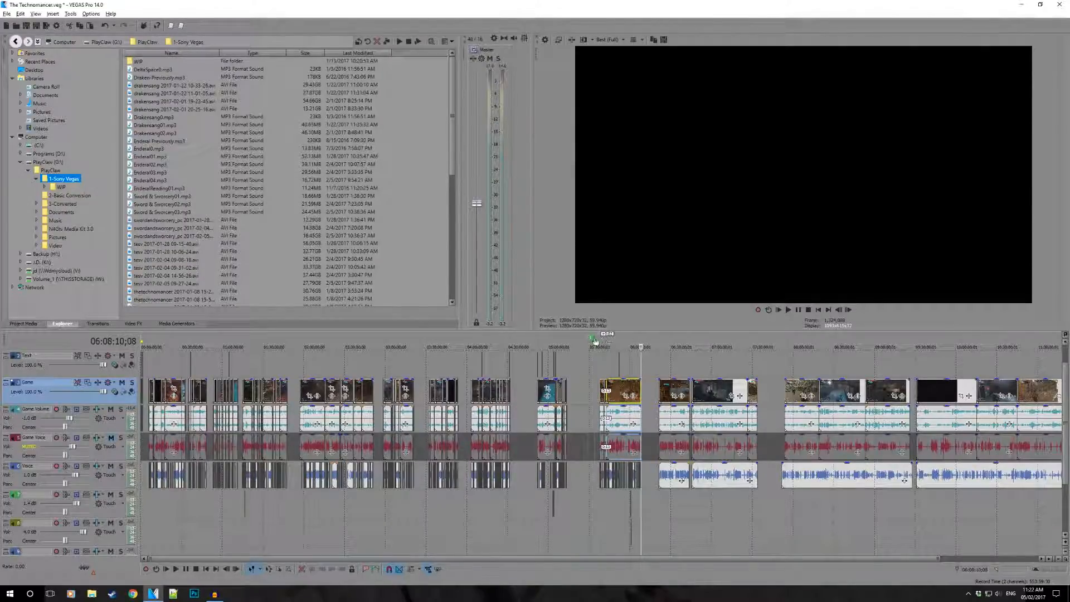
{"action": "scroll", "coordinate": [596, 341], "scroll_direction": "up", "scroll_amount": 5}
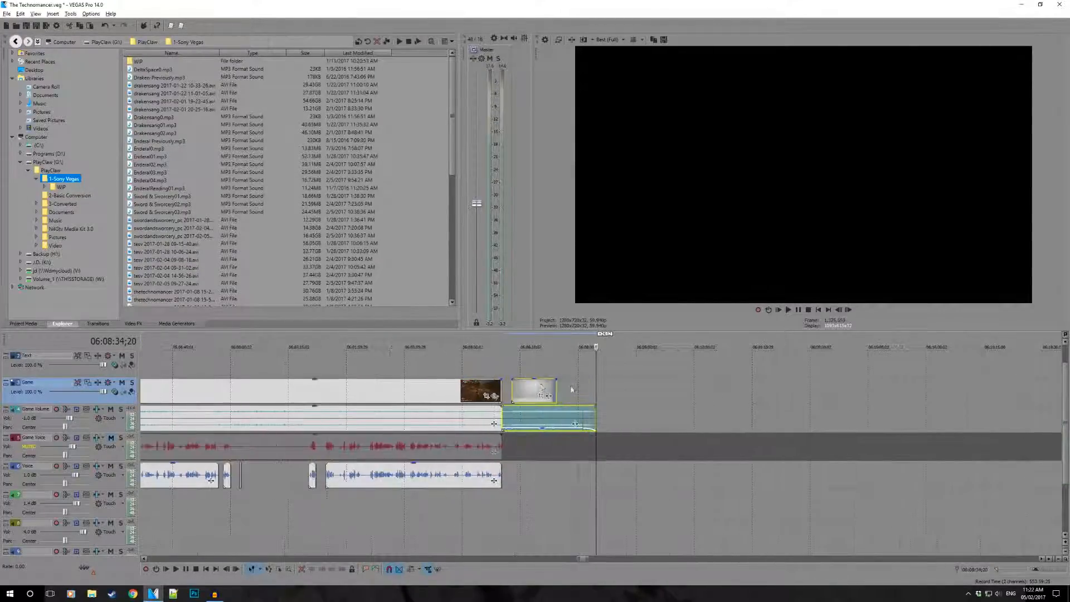
- Move the pasted logo clip against the end of the gameplay, crossfading its audio, and play back the join
{"action": "left_click_drag", "start_coordinate": [522, 395], "coordinate": [511, 395]}
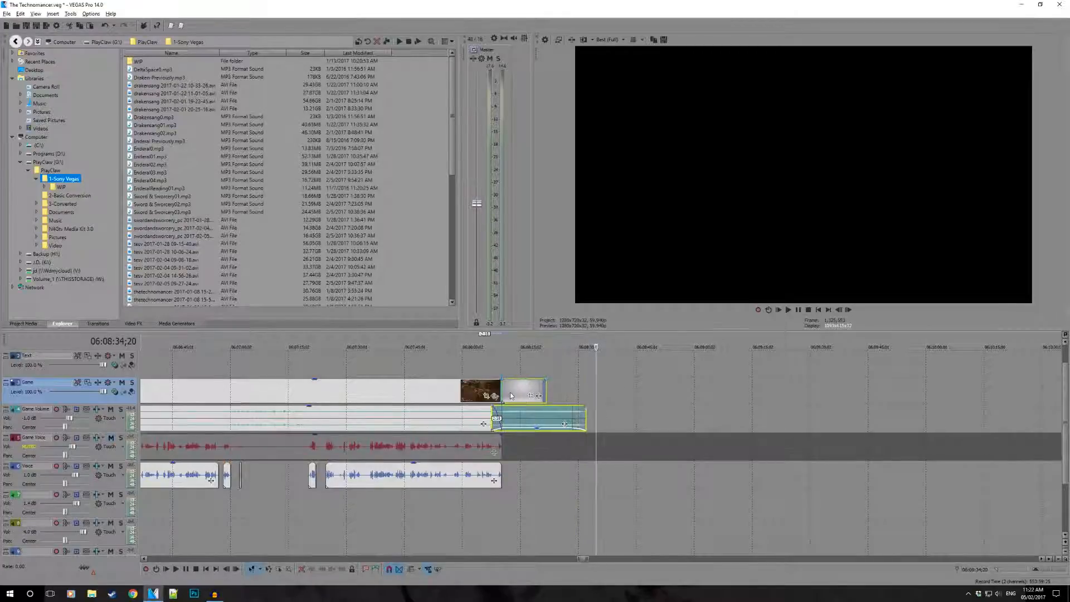
{"action": "left_click", "coordinate": [494, 371]}
{"action": "scroll", "coordinate": [494, 370], "scroll_direction": "up", "scroll_amount": 4}
{"action": "key", "text": "space"}
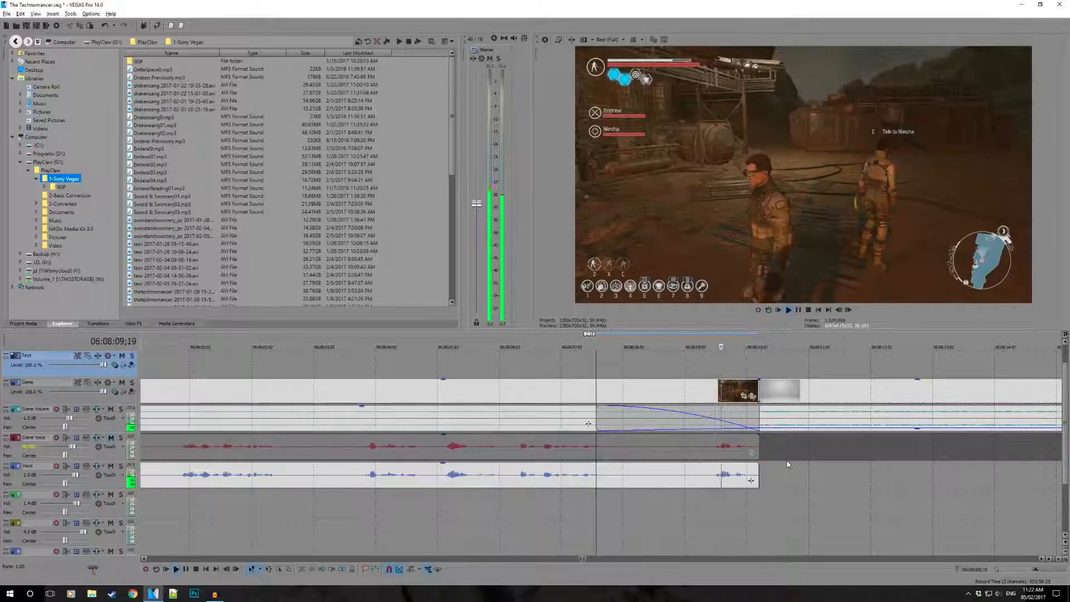
{"action": "key", "text": "space"}
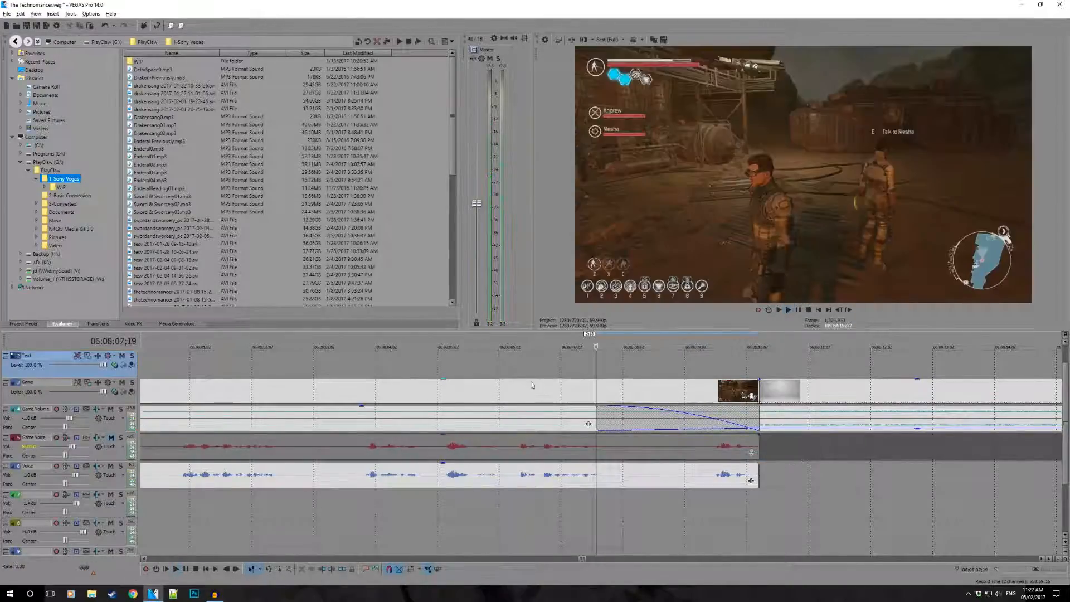
{"action": "left_click", "coordinate": [506, 358]}
{"action": "key", "text": "space"}
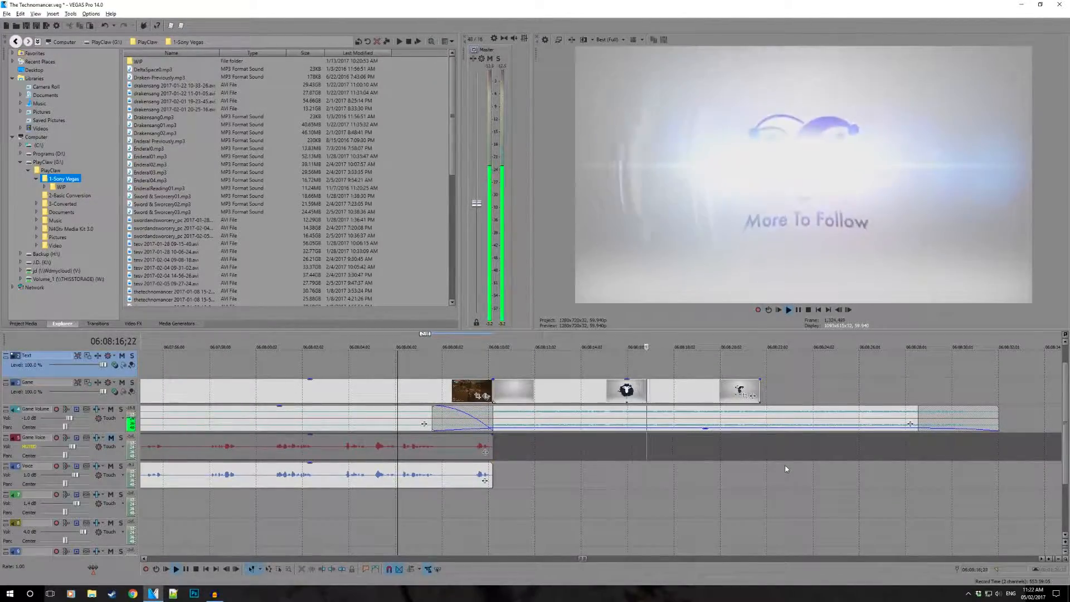
{"action": "key", "text": "space"}
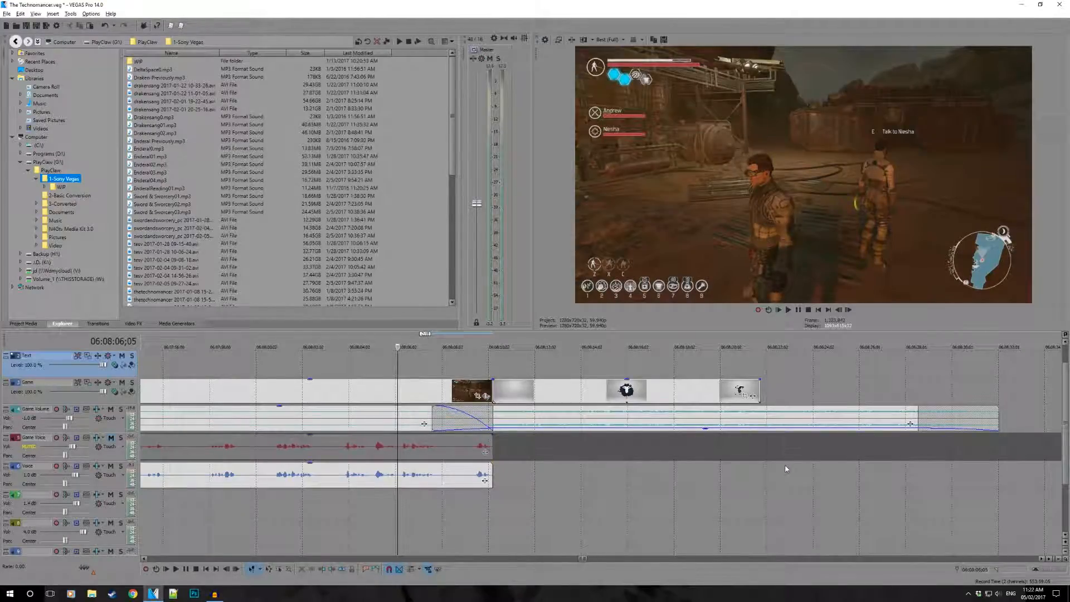
- Mark the stretch of logo audio that continues past its video, up to about 06:08:29;27
{"action": "left_click_drag", "start_coordinate": [782, 397], "coordinate": [948, 397]}
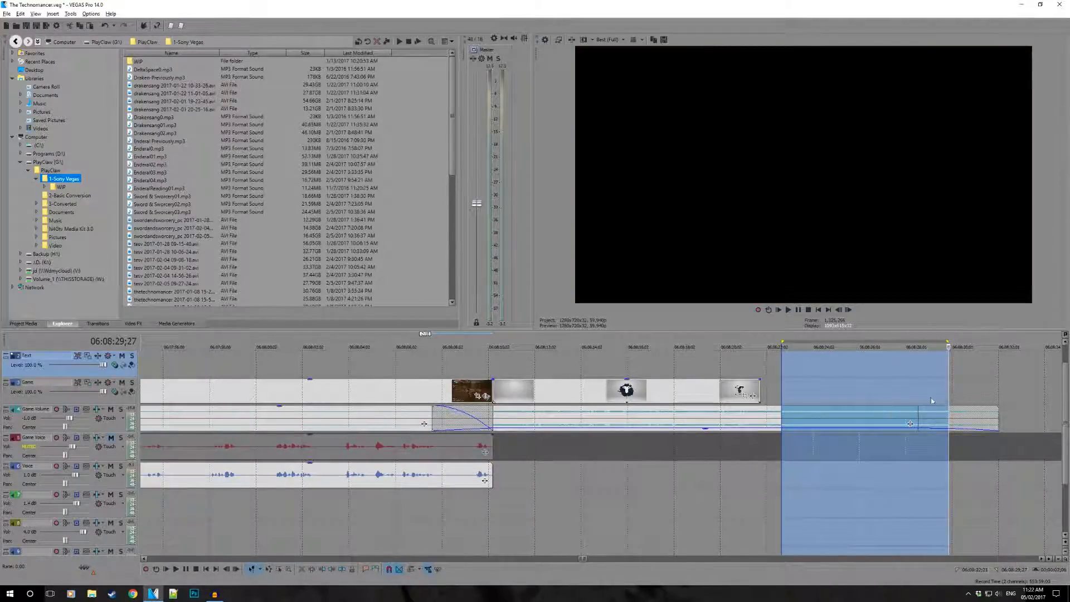
{"action": "left_click", "coordinate": [812, 398]}
{"action": "scroll", "coordinate": [813, 399], "scroll_direction": "down", "scroll_amount": 3}
{"action": "scroll", "coordinate": [813, 399], "scroll_direction": "down", "scroll_amount": 10}
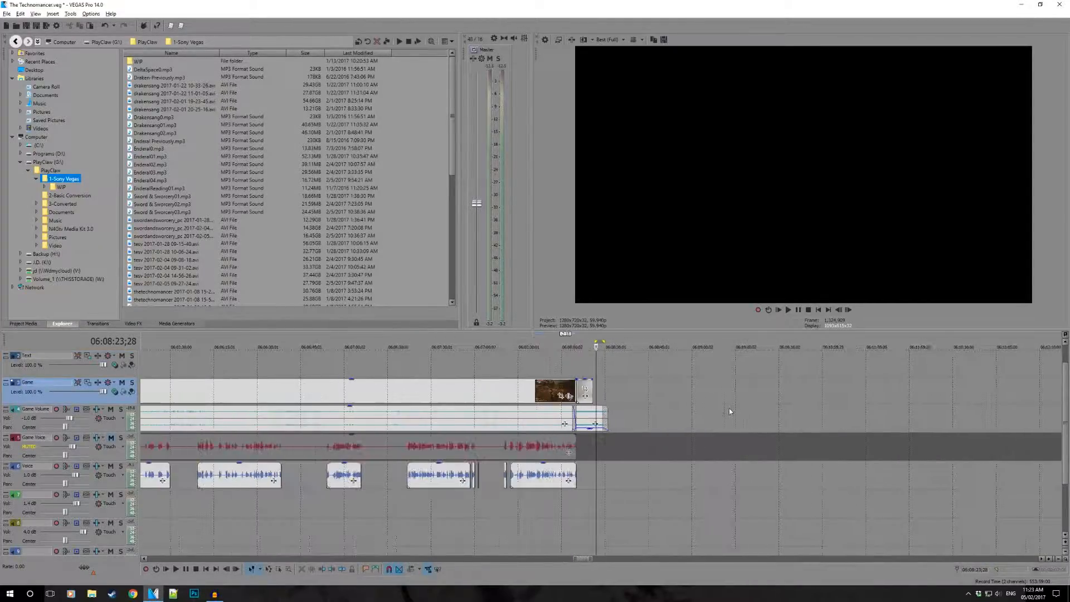
- Review the episode's gameplay footage at several points between about 05:48:19 and 06:03:30
{"action": "left_click", "coordinate": [383, 363]}
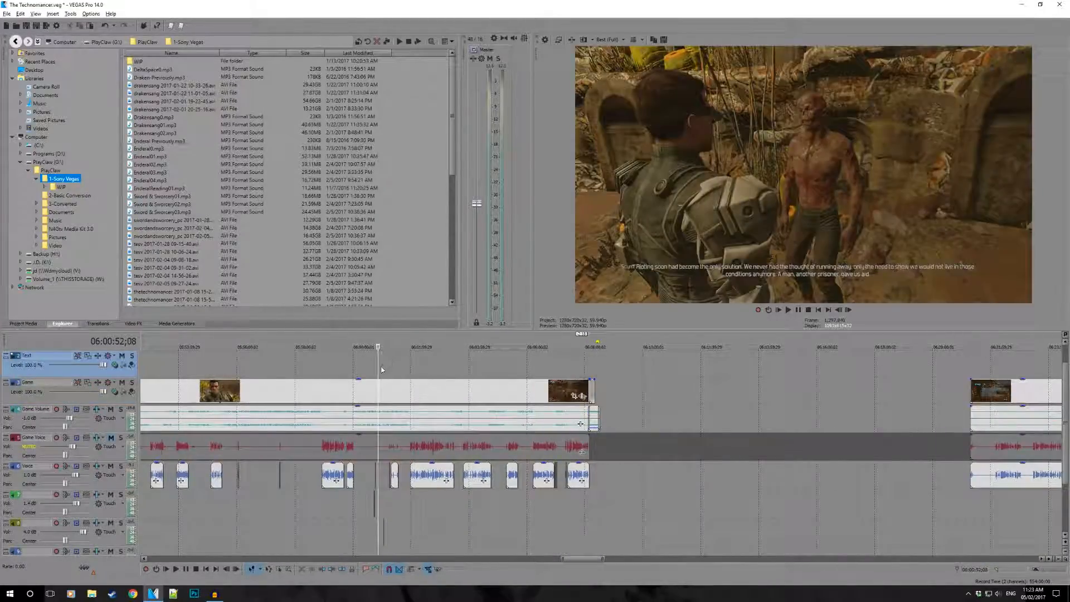
{"action": "left_click_drag", "start_coordinate": [385, 368], "coordinate": [455, 368]}
{"action": "scroll", "coordinate": [362, 369], "scroll_direction": "down", "scroll_amount": 2}
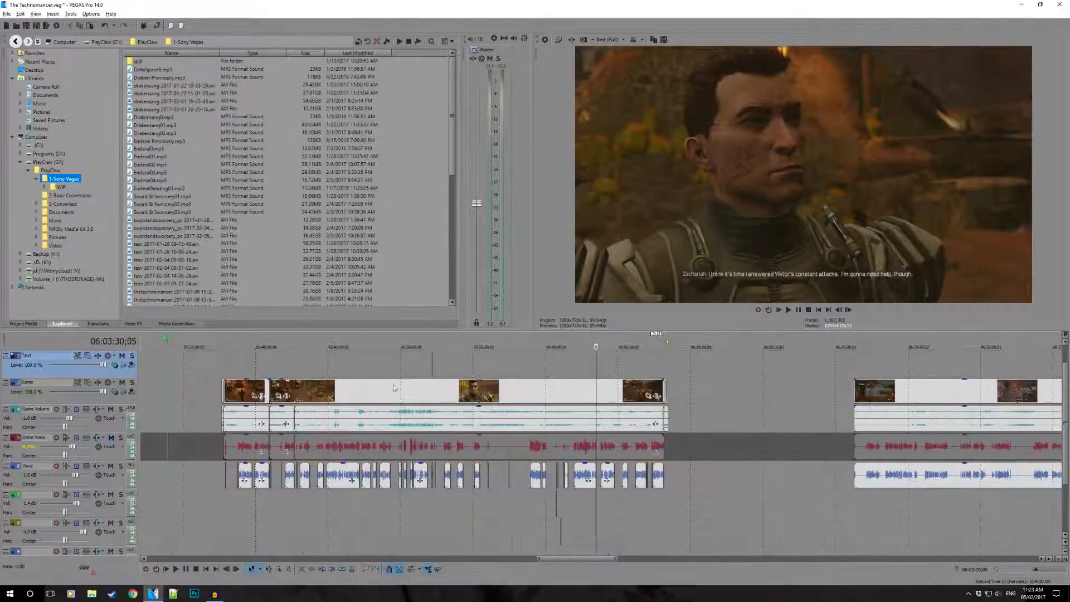
{"action": "left_click", "coordinate": [337, 395]}
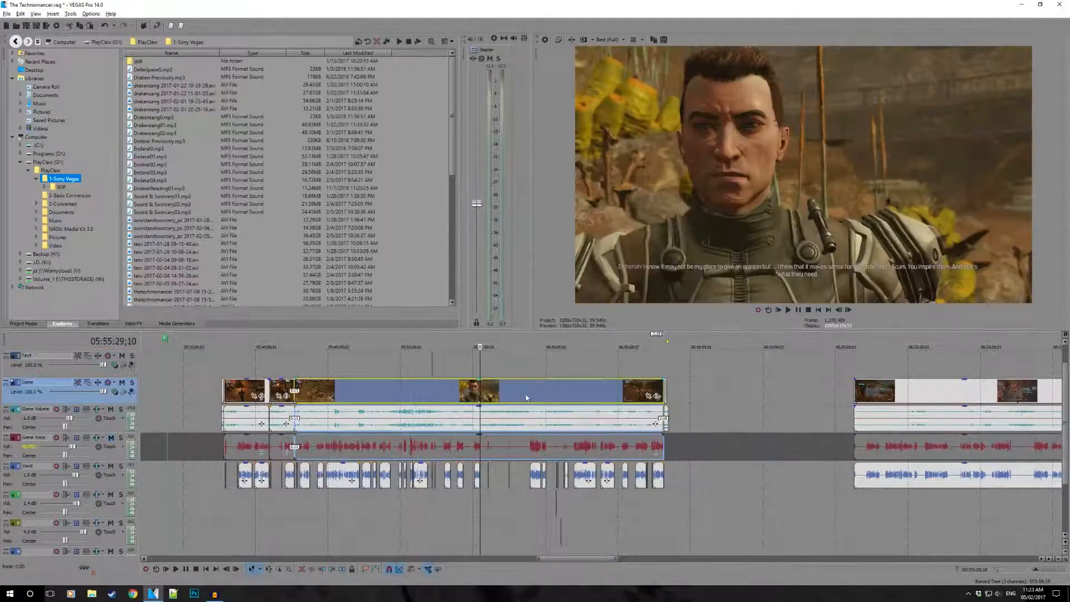
{"action": "left_click", "coordinate": [591, 398]}
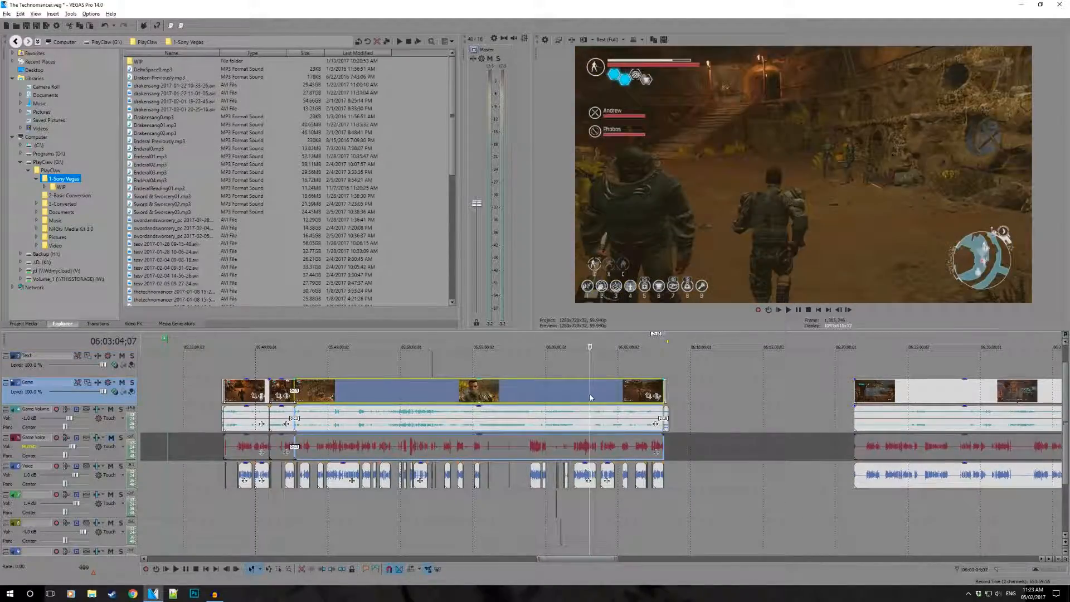
{"action": "left_click", "coordinate": [377, 394]}
{"action": "scroll", "coordinate": [418, 398], "scroll_direction": "up", "scroll_amount": 4}
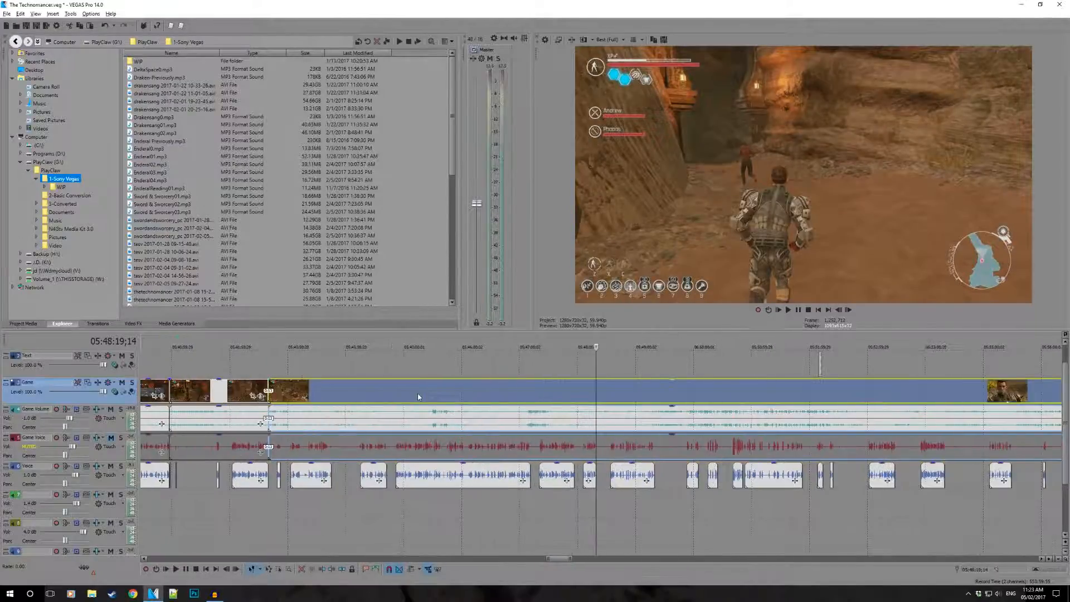
{"action": "scroll", "coordinate": [559, 451], "scroll_direction": "down", "scroll_amount": 2}
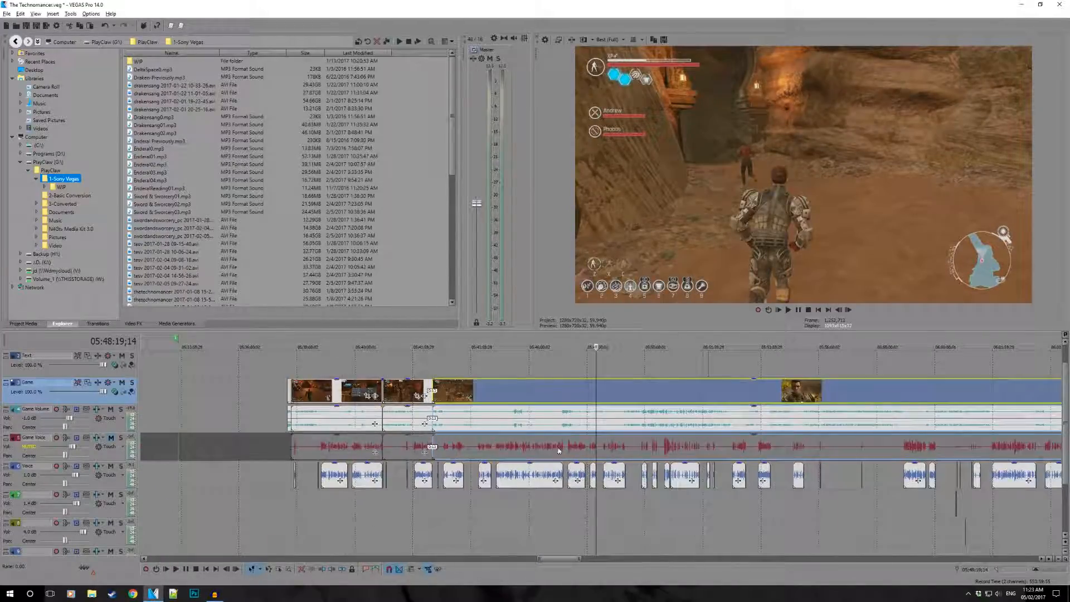
- Locate the captioned voice clip around 05:52:10 and play its spoken line from 05:52:09;26
{"action": "left_click", "coordinate": [716, 475]}
{"action": "scroll", "coordinate": [716, 475], "scroll_direction": "up", "scroll_amount": 9}
{"action": "left_click", "coordinate": [434, 474]}
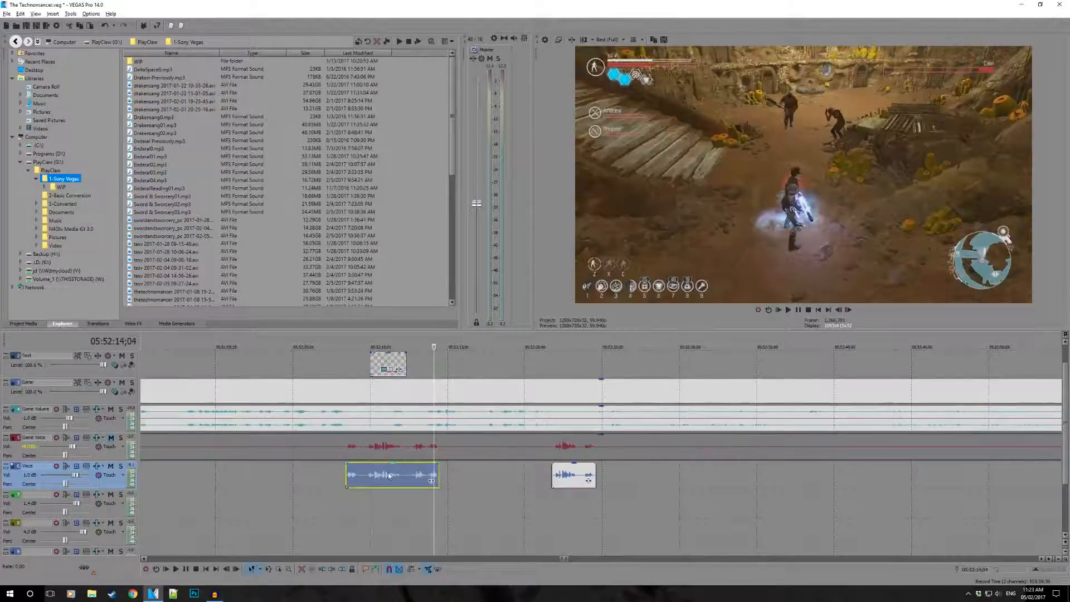
{"action": "left_click", "coordinate": [371, 475]}
{"action": "scroll", "coordinate": [371, 476], "scroll_direction": "up", "scroll_amount": 4}
{"action": "left_click", "coordinate": [589, 477]}
{"action": "key", "text": "space"}
{"action": "scroll", "coordinate": [608, 491], "scroll_direction": "up", "scroll_amount": 3}
{"action": "key", "text": "space"}
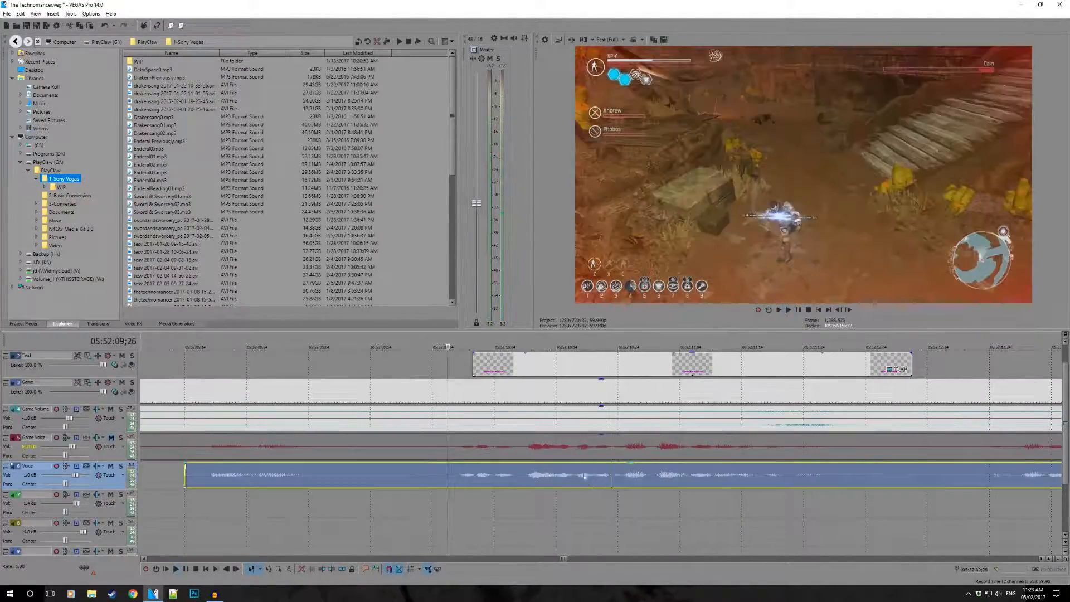
{"action": "left_click", "coordinate": [456, 468]}
{"action": "key", "text": "space"}
{"action": "key", "text": "space"}
- Change the caption at 05:52:10;04 to read "See, it's the hits I don't see that hit me."
{"action": "left_click", "coordinate": [494, 363]}
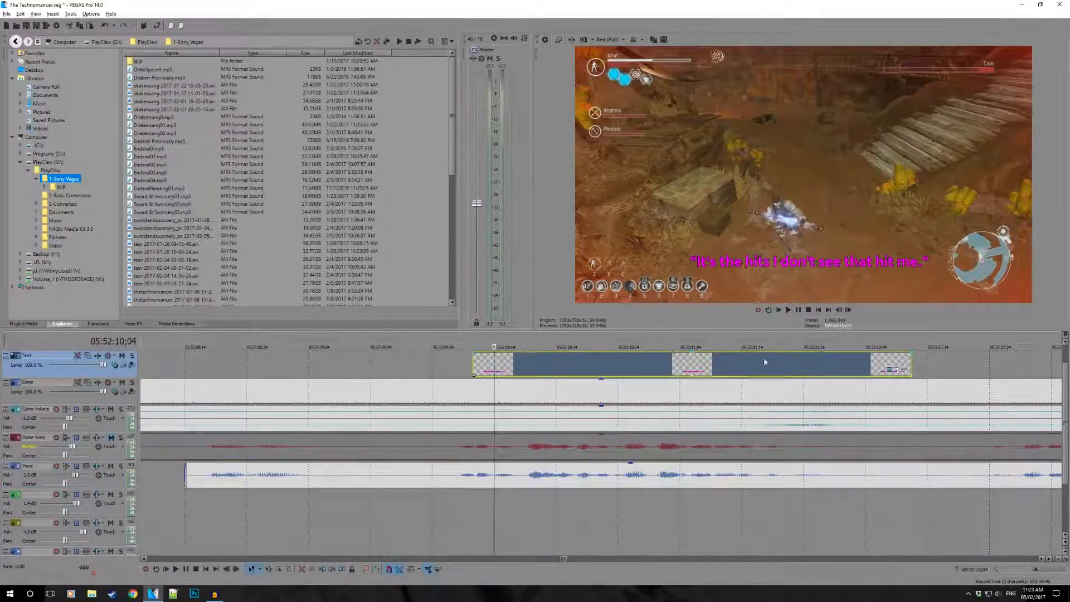
{"action": "left_click", "coordinate": [890, 369]}
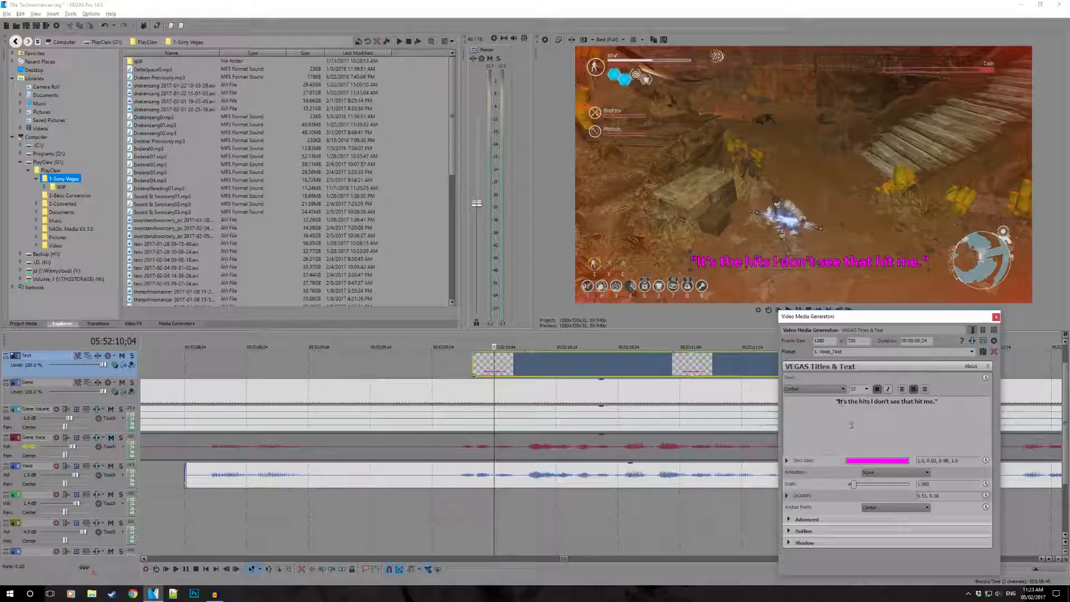
{"action": "type", "text": "See,"}
{"action": "key", "text": "Delete"}
{"action": "type", "text": "i"}
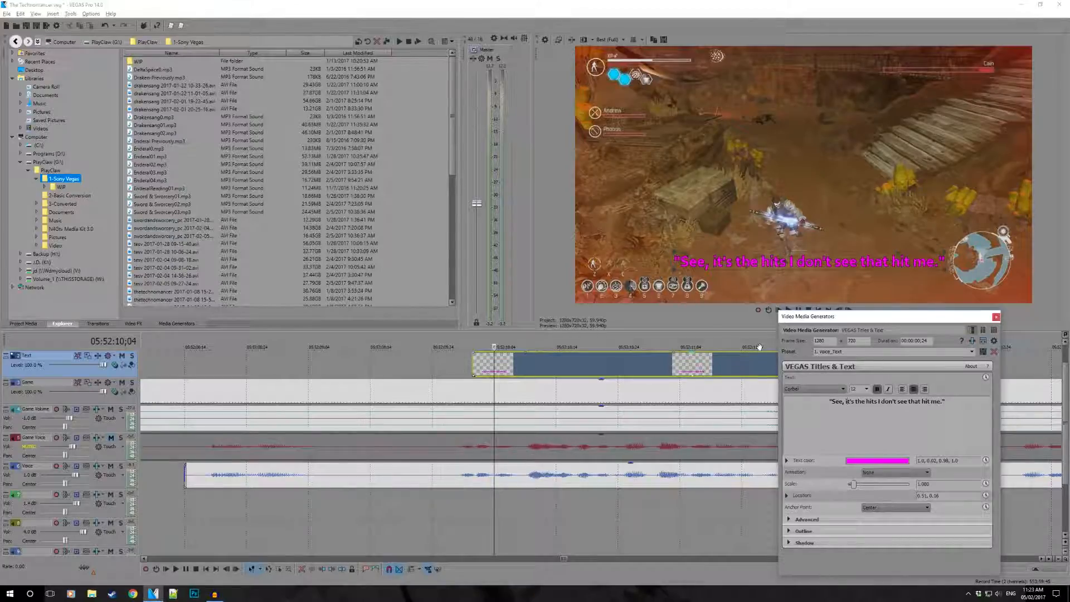
- Restore the caption text to "It's the hits I don't see that hit me." and close its text settings
{"action": "key", "text": "ctrl+z"}
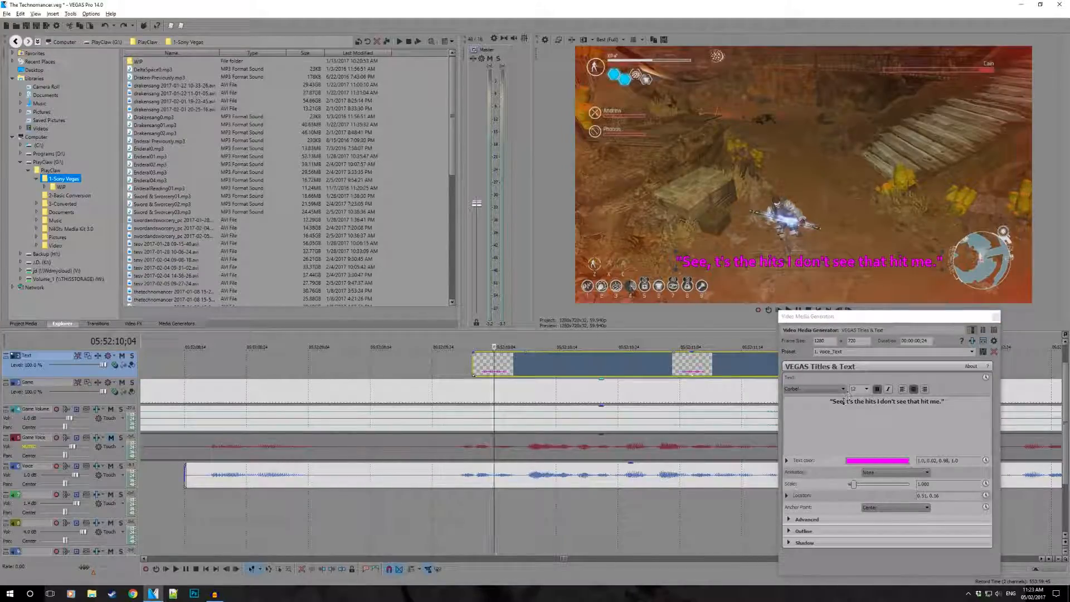
{"action": "left_click", "coordinate": [1001, 319]}
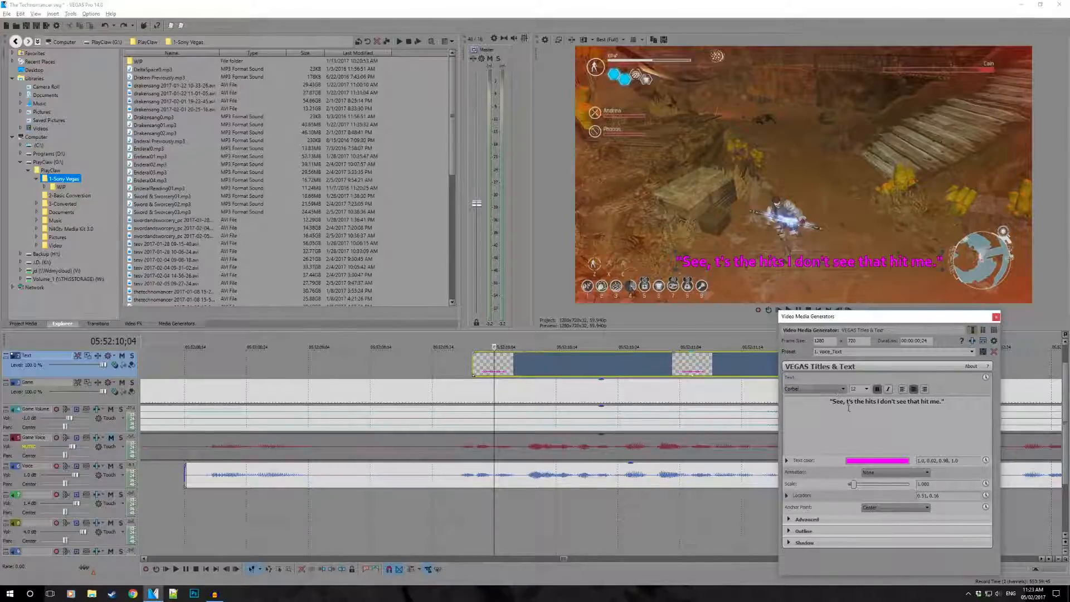
{"action": "key", "text": "Delete"}
{"action": "type", "text": "I"}
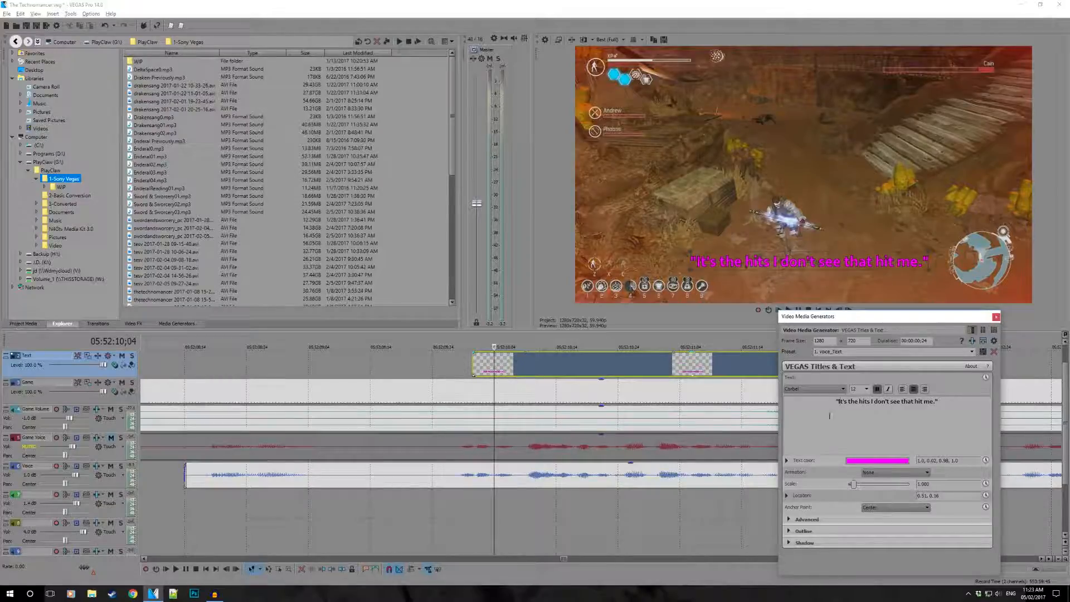
{"action": "left_click", "coordinate": [996, 317]}
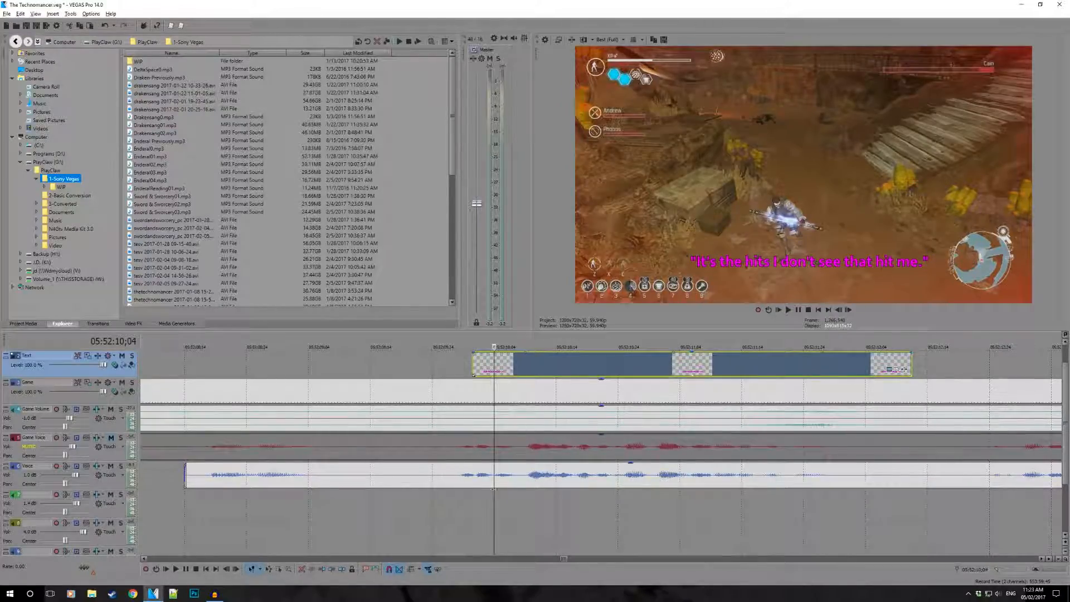
- Play the caption together with its voice clip from about 05:52:10;09
{"action": "left_click", "coordinate": [525, 481]}
{"action": "scroll", "coordinate": [510, 482], "scroll_direction": "down", "scroll_amount": 4}
{"action": "key", "text": "space"}
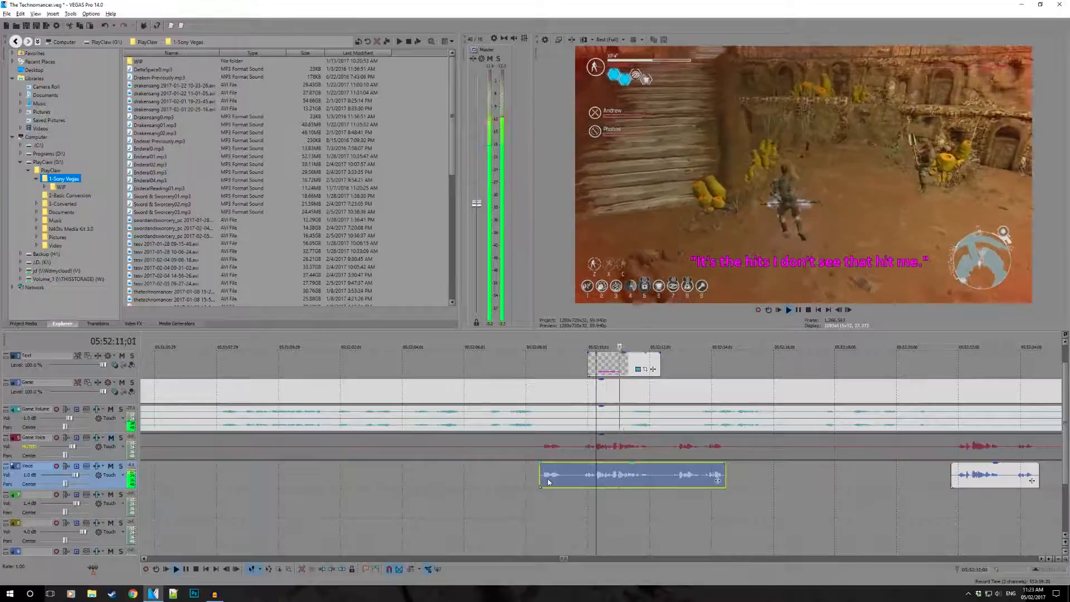
{"action": "key", "text": "space"}
- Play the short voice clip at 06:07:20;09 near the end of the episode
{"action": "scroll", "coordinate": [738, 422], "scroll_direction": "down", "scroll_amount": 4}
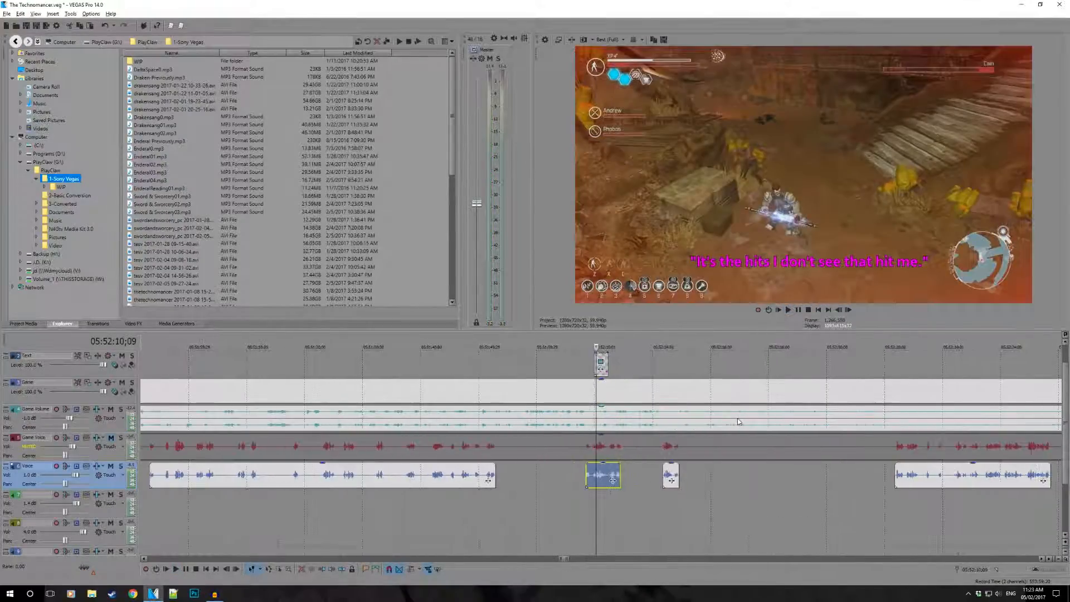
{"action": "scroll", "coordinate": [738, 422], "scroll_direction": "down", "scroll_amount": 2}
{"action": "scroll", "coordinate": [901, 474], "scroll_direction": "down", "scroll_amount": 3}
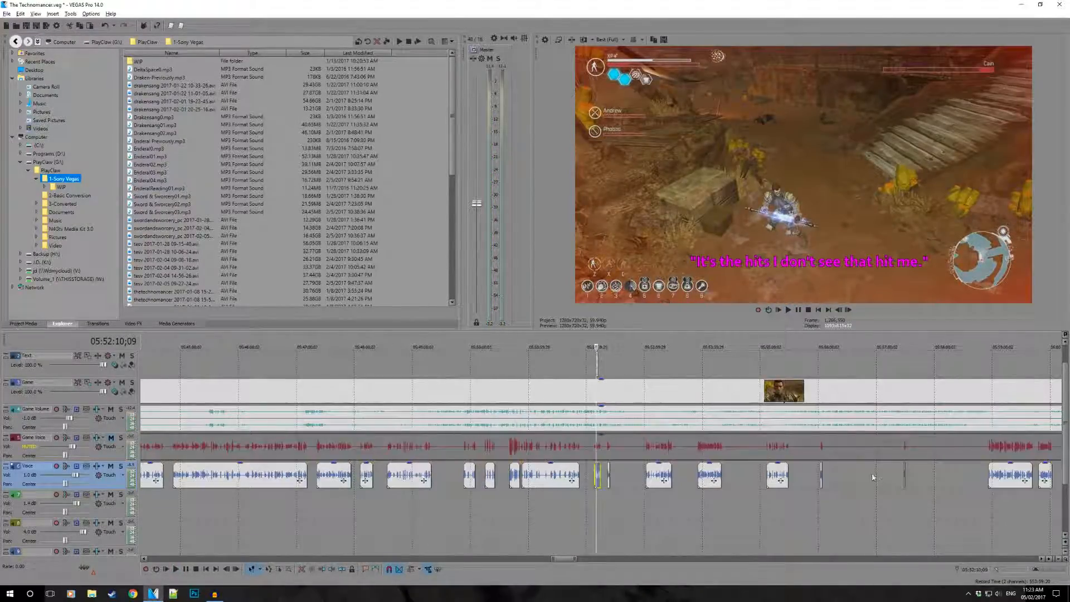
{"action": "scroll", "coordinate": [854, 487], "scroll_direction": "down", "scroll_amount": 2}
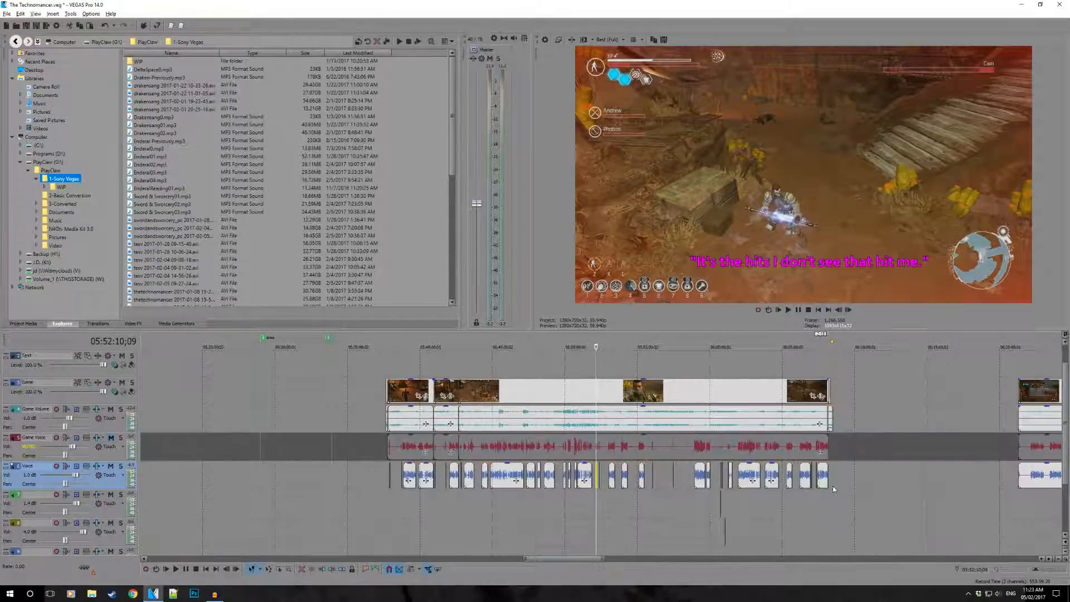
{"action": "left_click", "coordinate": [818, 498]}
{"action": "scroll", "coordinate": [832, 504], "scroll_direction": "up", "scroll_amount": 7}
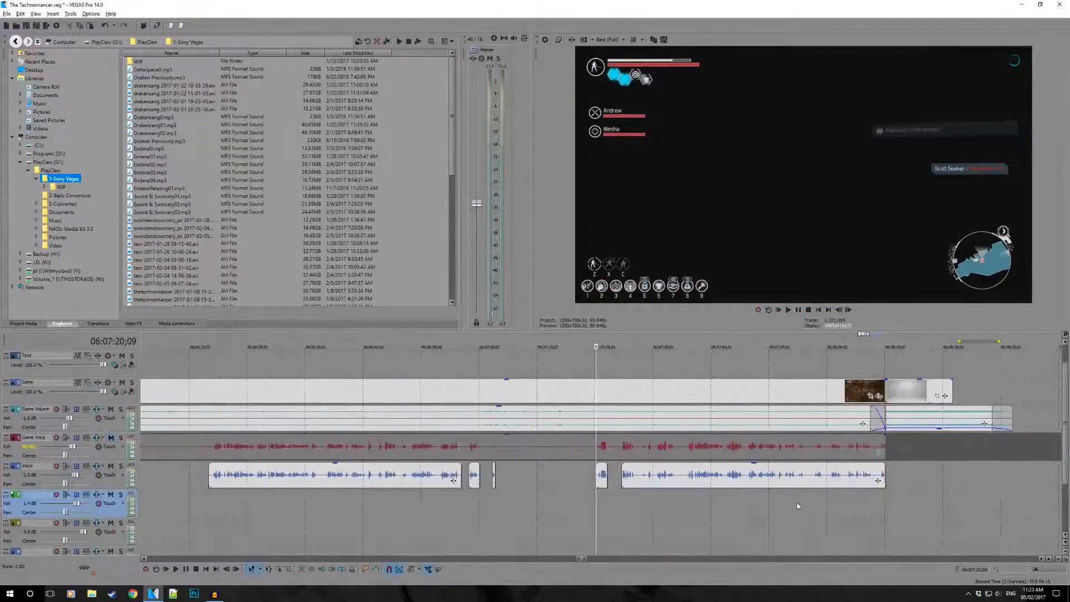
{"action": "scroll", "coordinate": [792, 509], "scroll_direction": "up", "scroll_amount": 3}
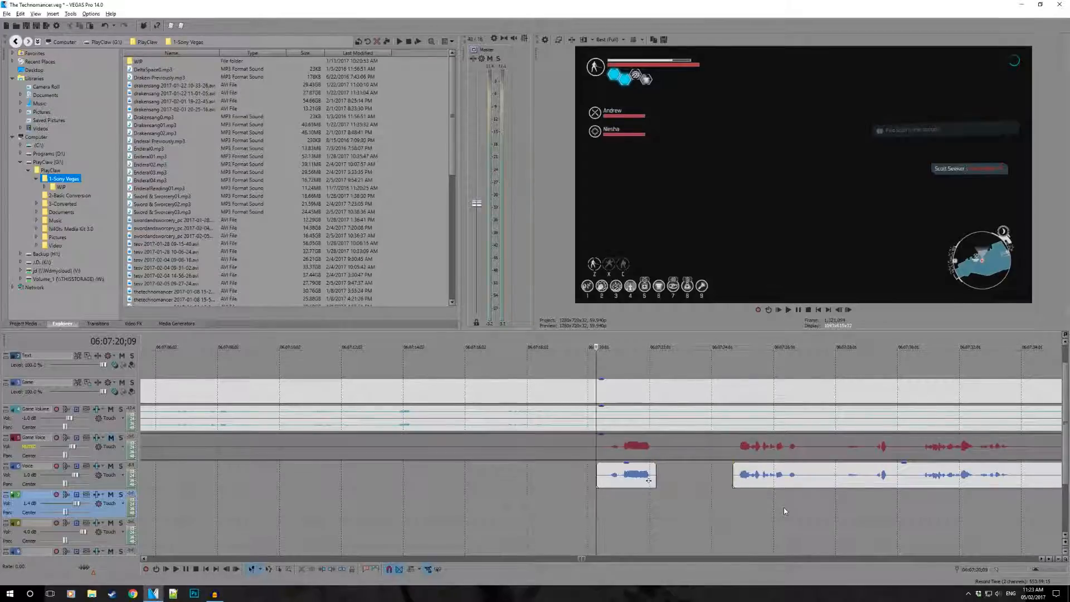
{"action": "scroll", "coordinate": [601, 442], "scroll_direction": "down", "scroll_amount": 5}
{"action": "scroll", "coordinate": [640, 505], "scroll_direction": "up", "scroll_amount": 5}
{"action": "key", "text": "space"}
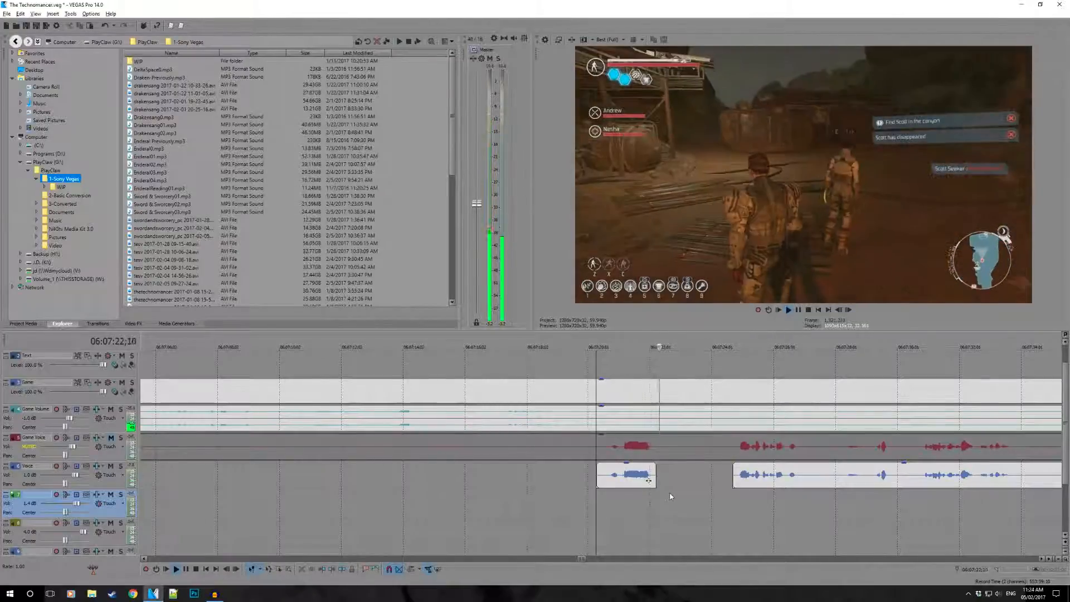
{"action": "key", "text": "space"}
- Select the finished episode's whole time range, from the intro clip's start at 05:37:40;03 to the outro audio's end at 06:08:32;02
{"action": "scroll", "coordinate": [654, 467], "scroll_direction": "down", "scroll_amount": 20}
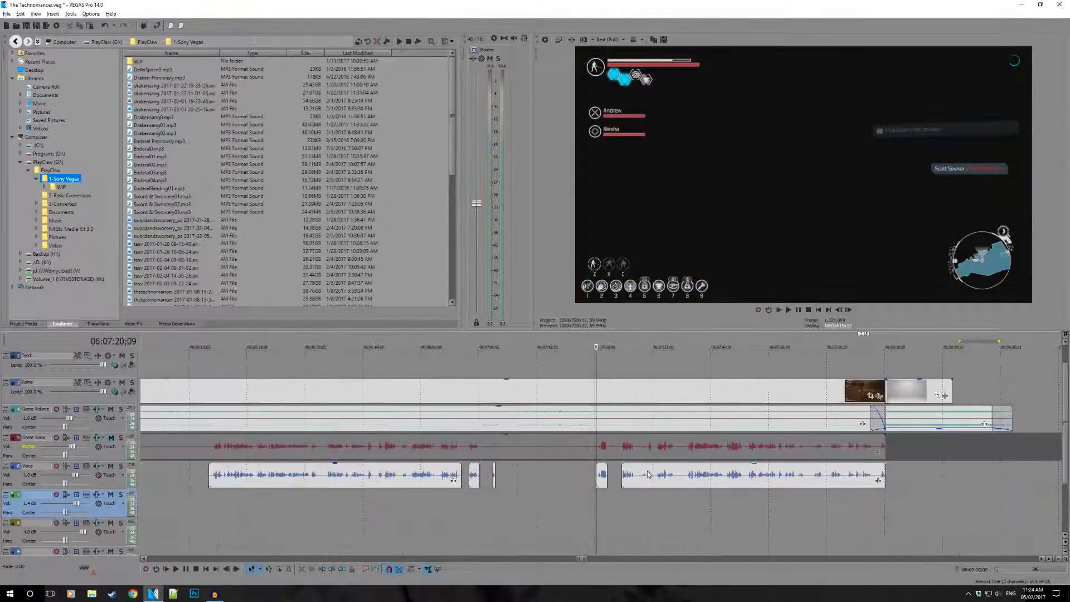
{"action": "scroll", "coordinate": [607, 442], "scroll_direction": "down", "scroll_amount": 3}
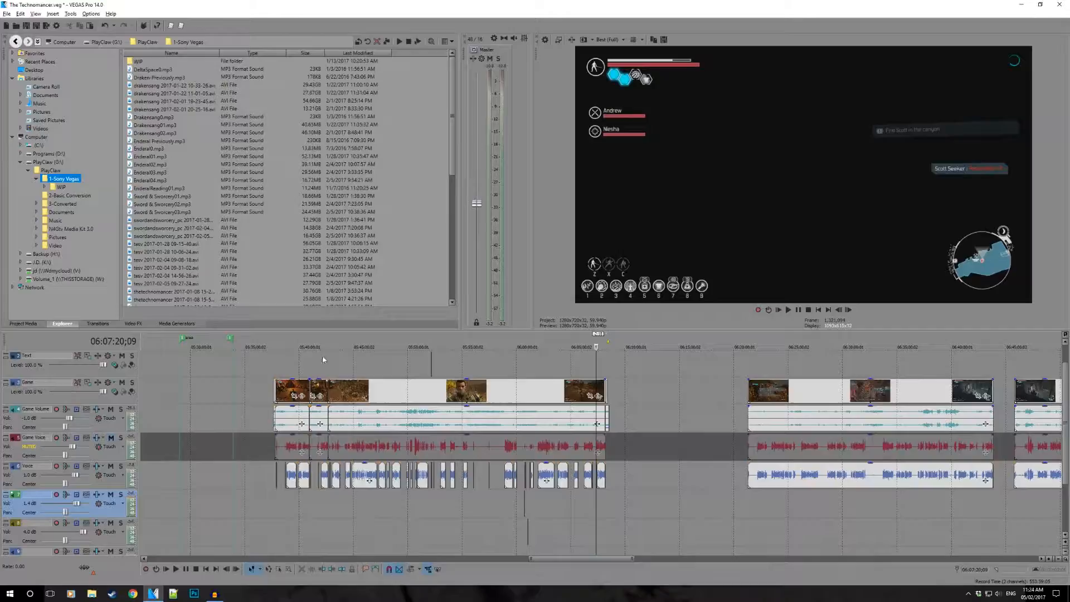
{"action": "left_click_drag", "start_coordinate": [233, 340], "coordinate": [347, 349]}
{"action": "left_click", "coordinate": [275, 365]}
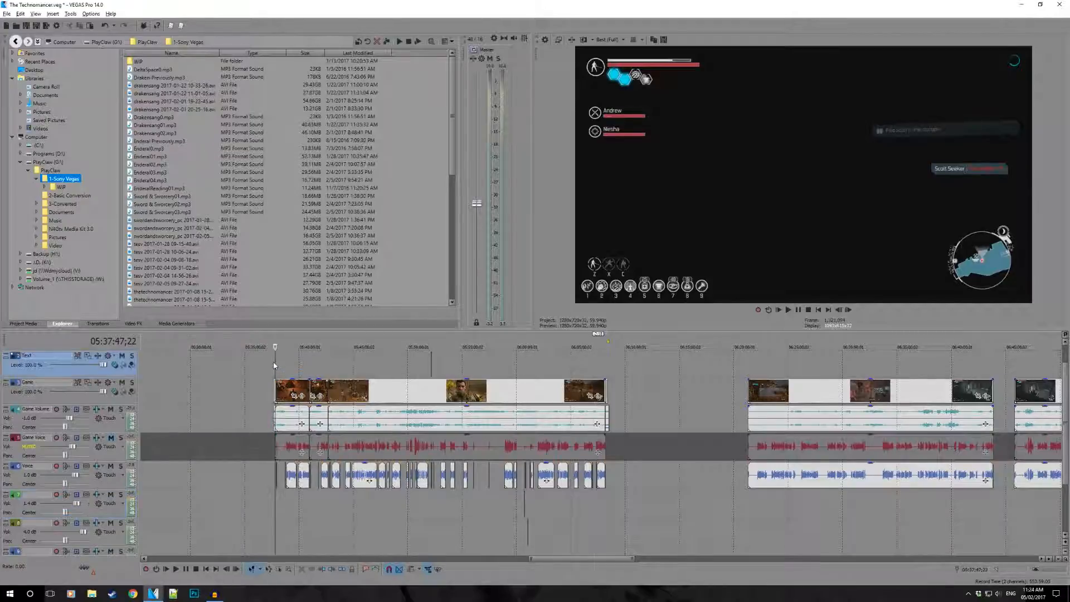
{"action": "scroll", "coordinate": [275, 365], "scroll_direction": "up", "scroll_amount": 10}
{"action": "double_click", "coordinate": [546, 387]}
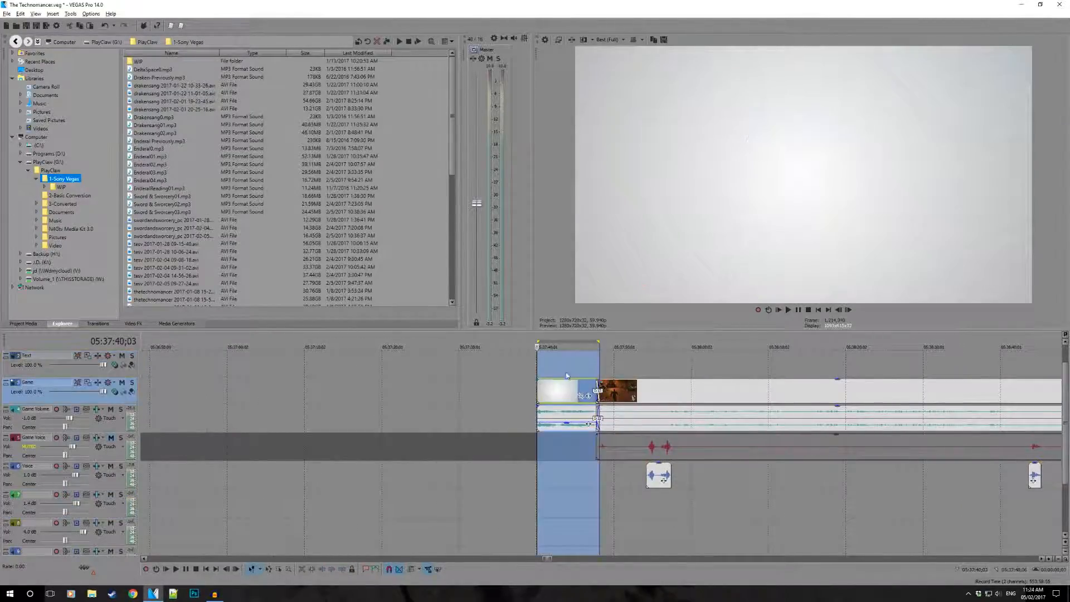
{"action": "left_click_drag", "start_coordinate": [751, 348], "coordinate": [767, 348]}
{"action": "scroll", "coordinate": [635, 367], "scroll_direction": "down", "scroll_amount": 8}
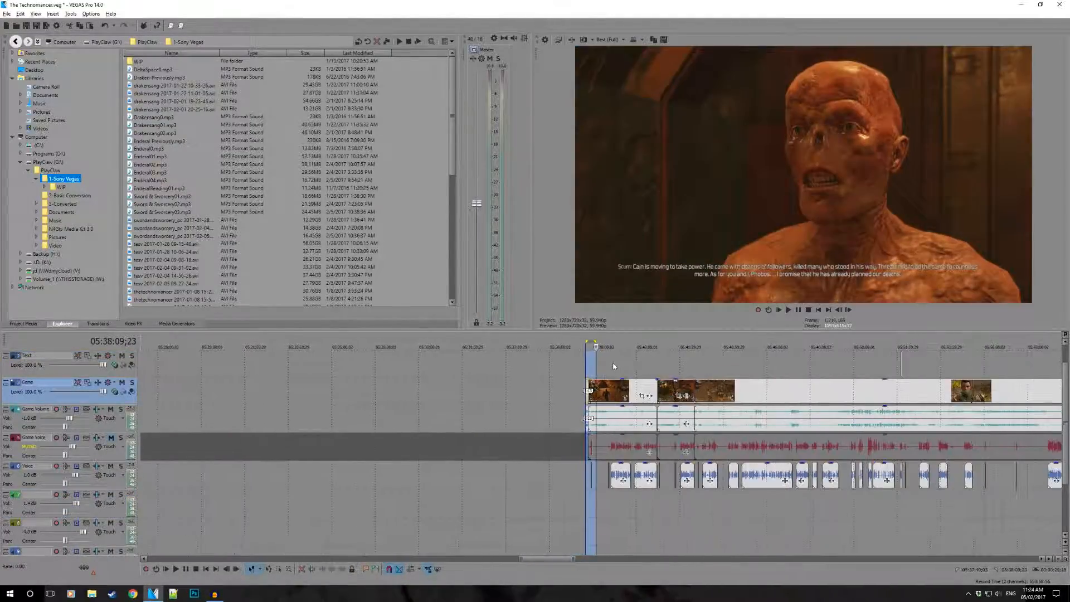
{"action": "left_click_drag", "start_coordinate": [594, 343], "coordinate": [788, 343]}
{"action": "scroll", "coordinate": [615, 344], "scroll_direction": "down", "scroll_amount": 6}
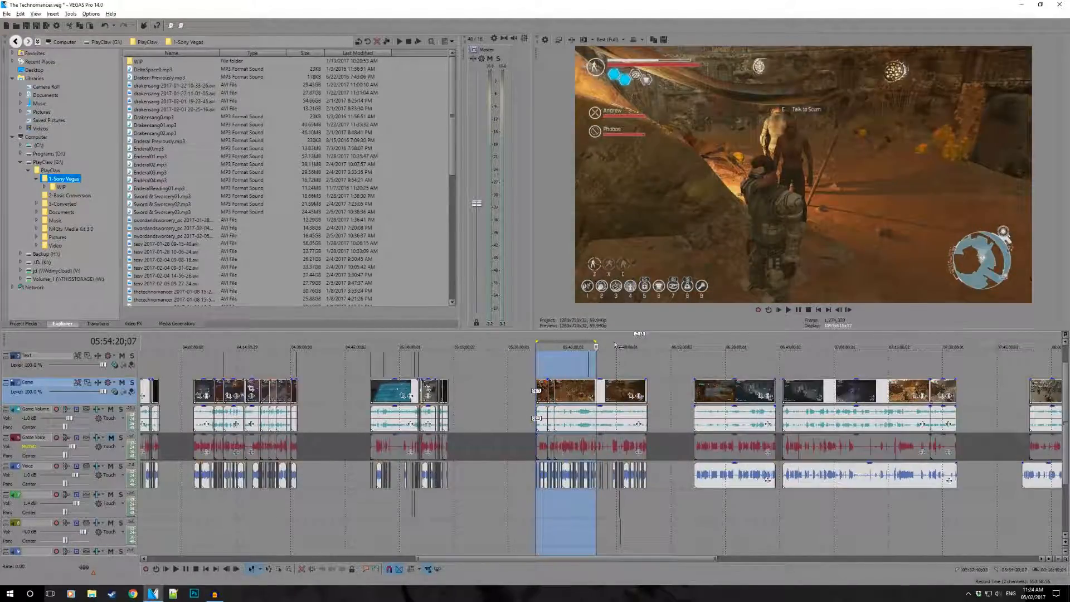
{"action": "left_click_drag", "start_coordinate": [596, 344], "coordinate": [649, 351]}
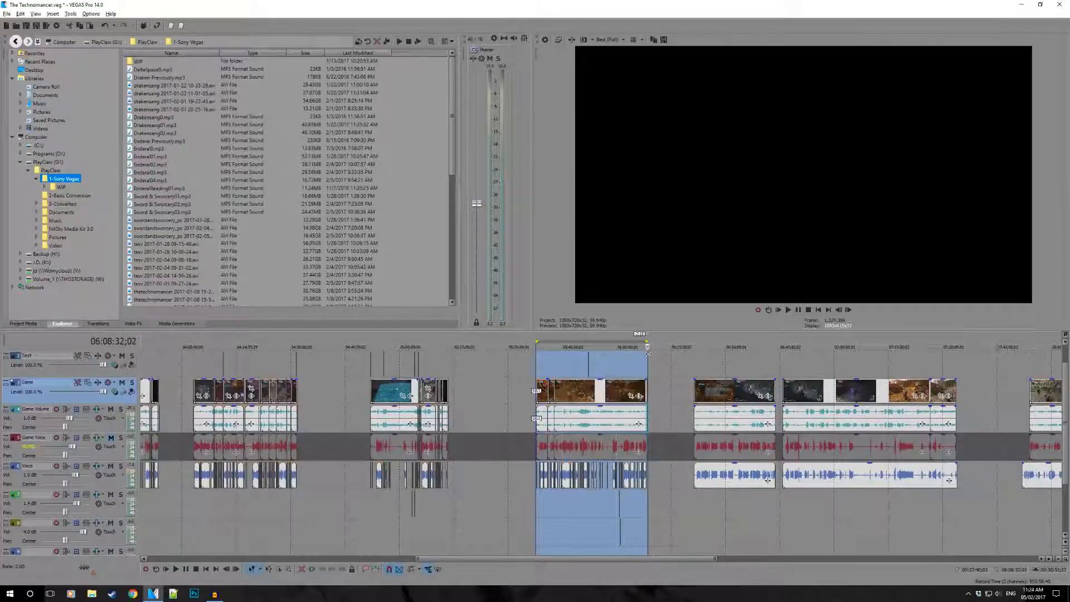
- Create a region over the selected episode range and rename it
{"action": "scroll", "coordinate": [655, 427], "scroll_direction": "up", "scroll_amount": 10}
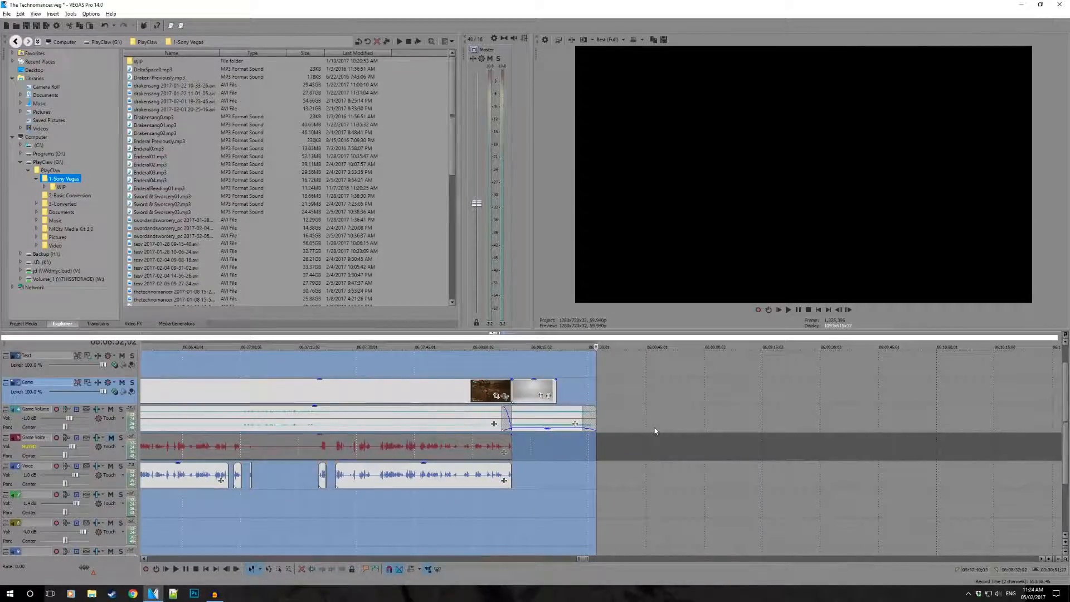
{"action": "scroll", "coordinate": [654, 427], "scroll_direction": "down", "scroll_amount": 5}
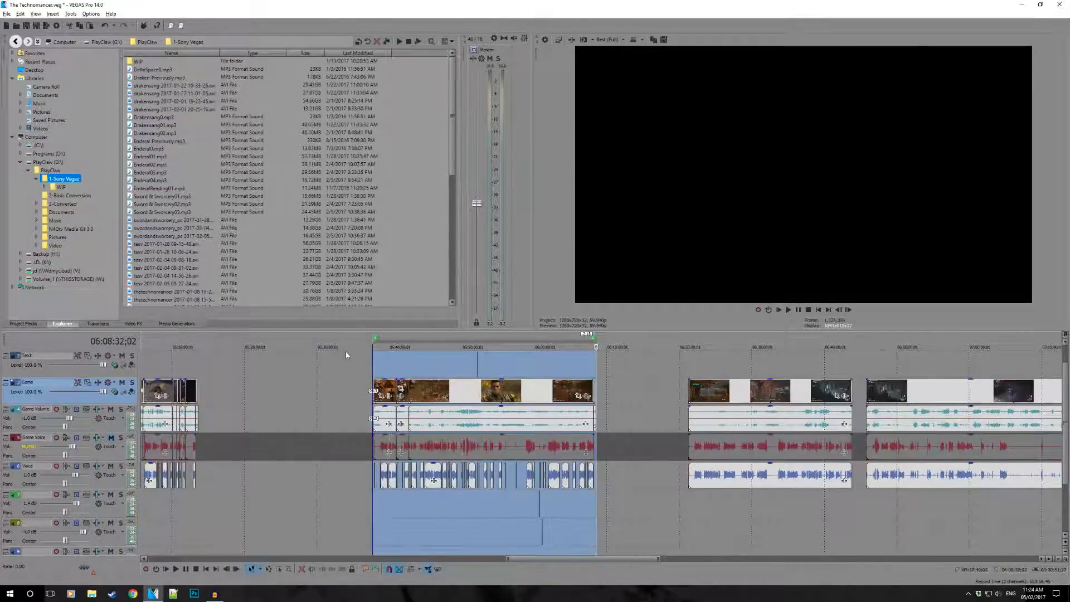
{"action": "right_click", "coordinate": [265, 341]}
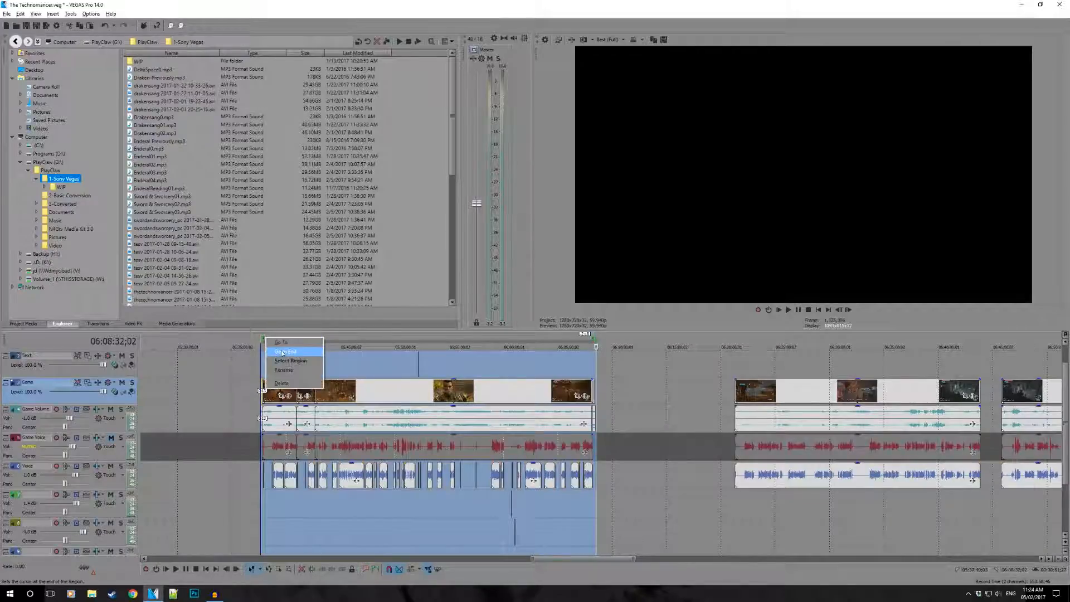
{"action": "left_click", "coordinate": [283, 371]}
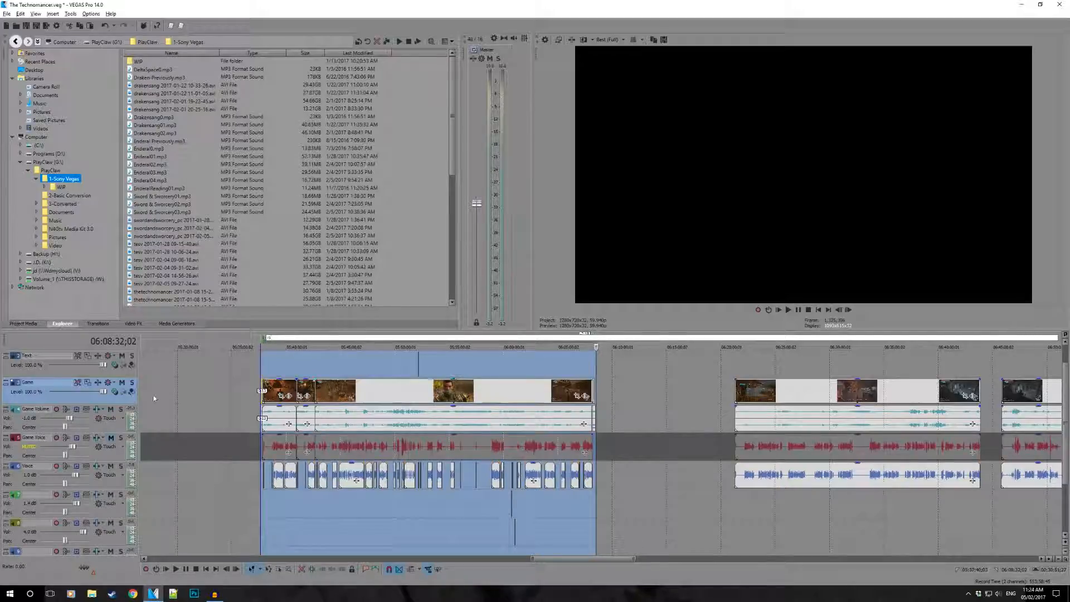
{"action": "left_click", "coordinate": [220, 375]}
- Examine the marked episode region and the recordings that follow it along the timeline
{"action": "left_click", "coordinate": [263, 370]}
{"action": "scroll", "coordinate": [263, 371], "scroll_direction": "up", "scroll_amount": 8}
{"action": "scroll", "coordinate": [558, 357], "scroll_direction": "down", "scroll_amount": 4}
{"action": "scroll", "coordinate": [590, 358], "scroll_direction": "down", "scroll_amount": 2}
{"action": "scroll", "coordinate": [590, 357], "scroll_direction": "down", "scroll_amount": 5}
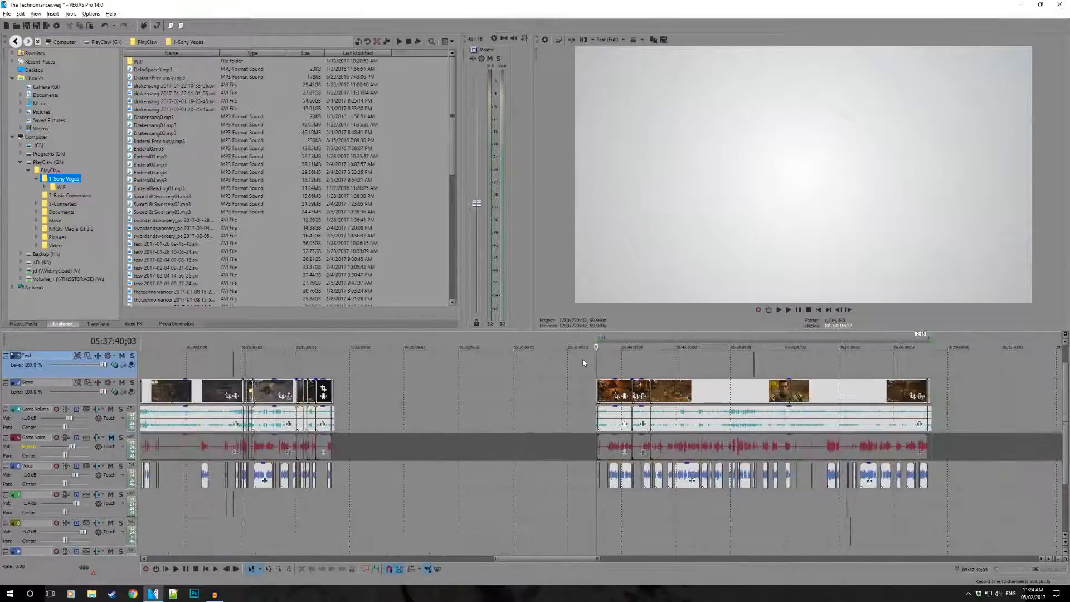
{"action": "scroll", "coordinate": [767, 352], "scroll_direction": "down", "scroll_amount": 2}
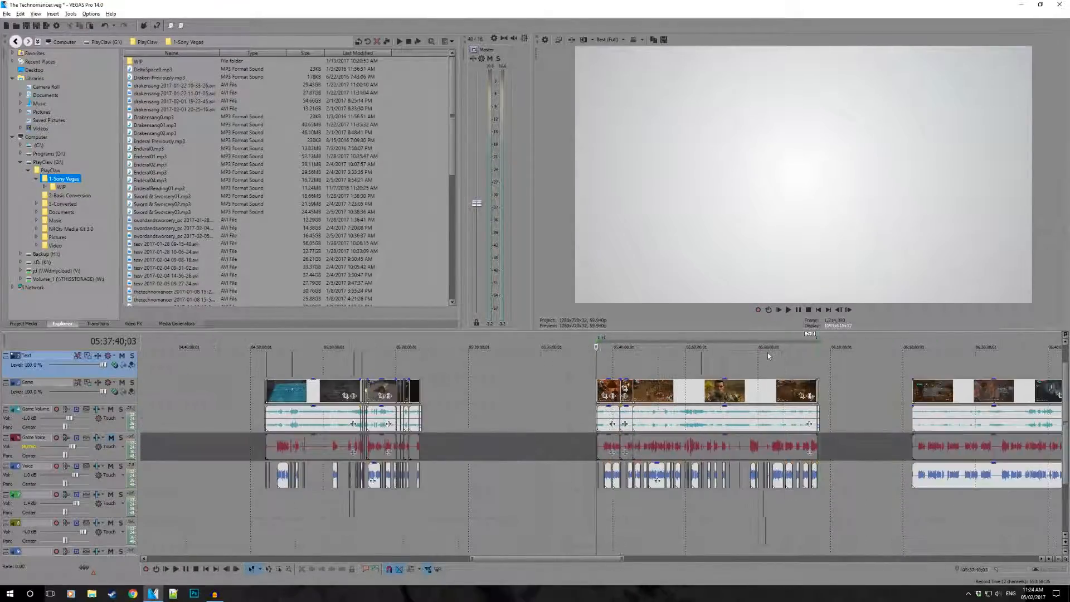
{"action": "left_click", "coordinate": [736, 353]}
{"action": "scroll", "coordinate": [712, 366], "scroll_direction": "down", "scroll_amount": 1}
{"action": "scroll", "coordinate": [712, 366], "scroll_direction": "down", "scroll_amount": 1}
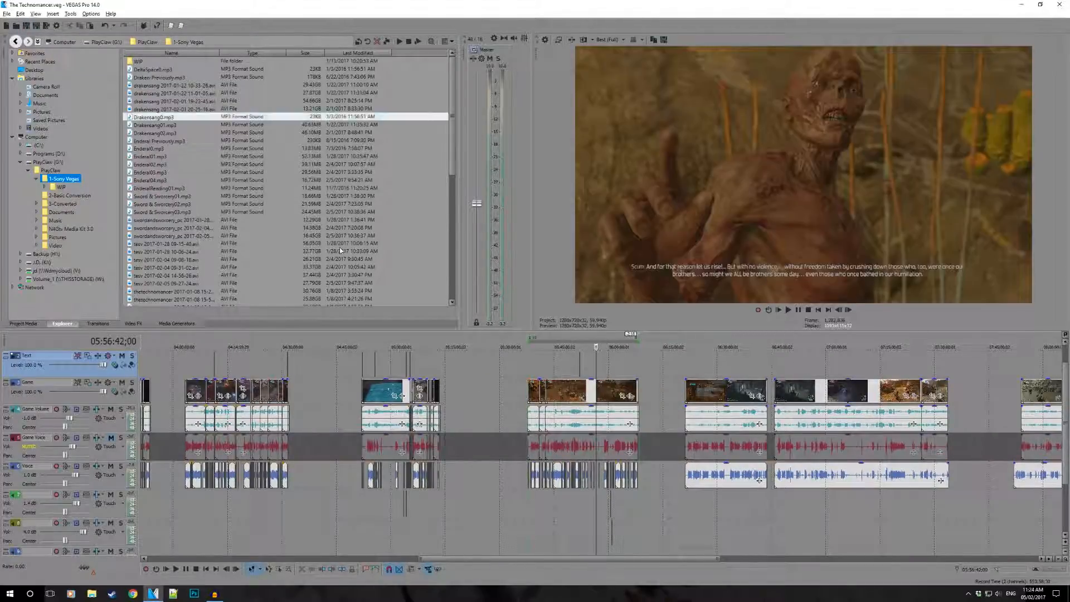
{"action": "left_click", "coordinate": [693, 359]}
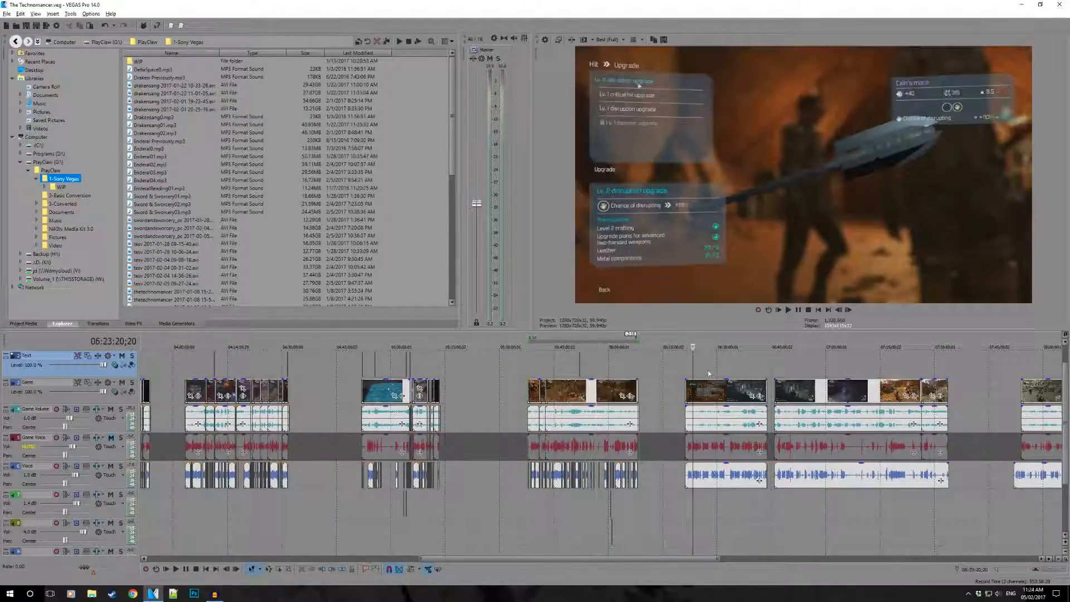
{"action": "left_click", "coordinate": [814, 363]}
{"action": "left_click", "coordinate": [937, 363]}
{"action": "left_click", "coordinate": [1031, 362]}
{"action": "scroll", "coordinate": [909, 366], "scroll_direction": "down", "scroll_amount": 1}
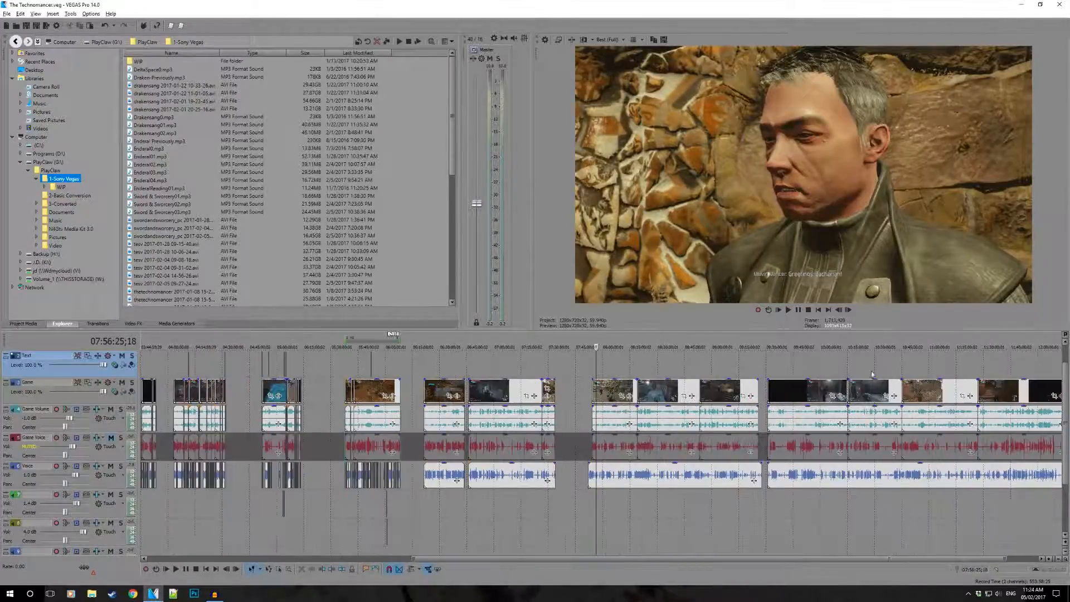
- Mark a region over the next unedited recording, ending at 06:43:51;02
{"action": "left_click_drag", "start_coordinate": [419, 366], "coordinate": [463, 366]}
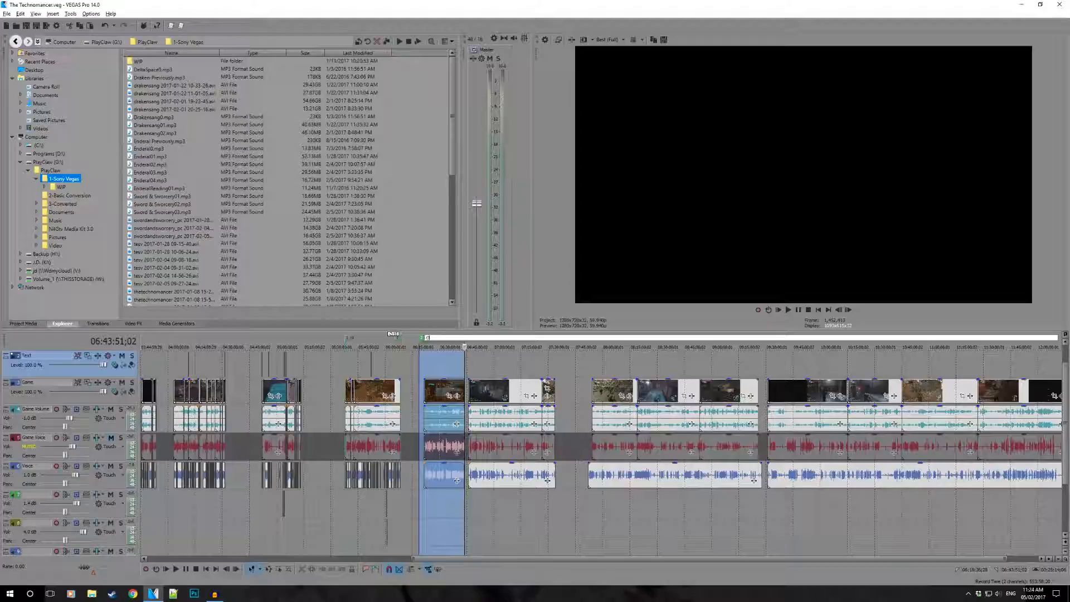
{"action": "key", "text": "Return"}
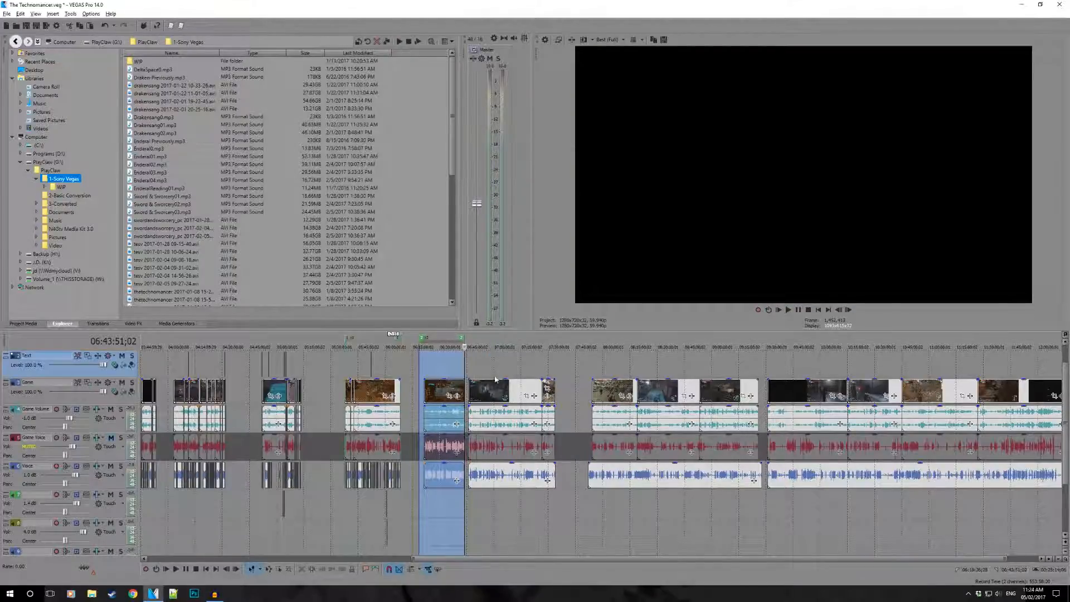
{"action": "scroll", "coordinate": [471, 388], "scroll_direction": "up", "scroll_amount": 1}
{"action": "scroll", "coordinate": [400, 396], "scroll_direction": "down", "scroll_amount": 2}
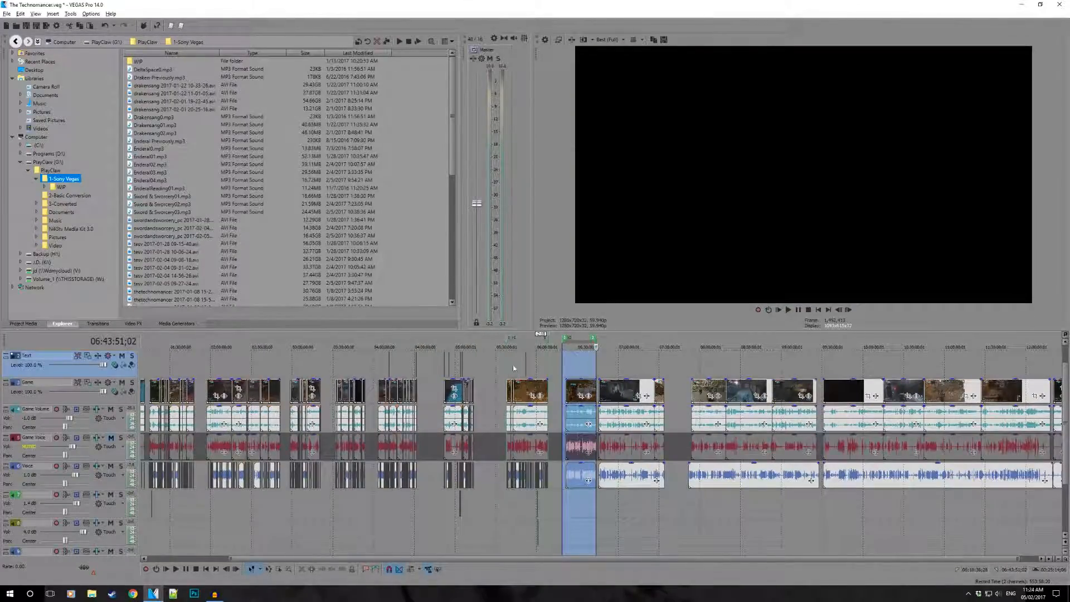
- Delete the region over the next unedited recording and place the cursor at 06:17:05;17
{"action": "right_click", "coordinate": [566, 338]}
{"action": "left_click", "coordinate": [584, 385]}
{"action": "left_click", "coordinate": [560, 365]}
{"action": "scroll", "coordinate": [560, 365], "scroll_direction": "up", "scroll_amount": 2}
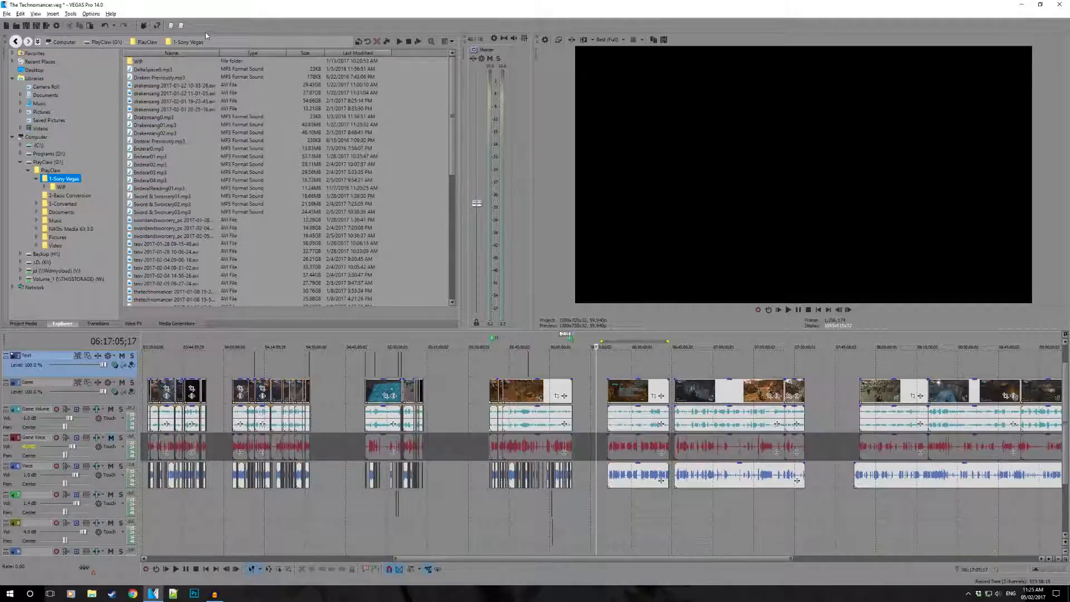
- Switch to Notepad++ and look through the series description templates in Playthrough.txt
{"action": "left_click", "coordinate": [180, 594]}
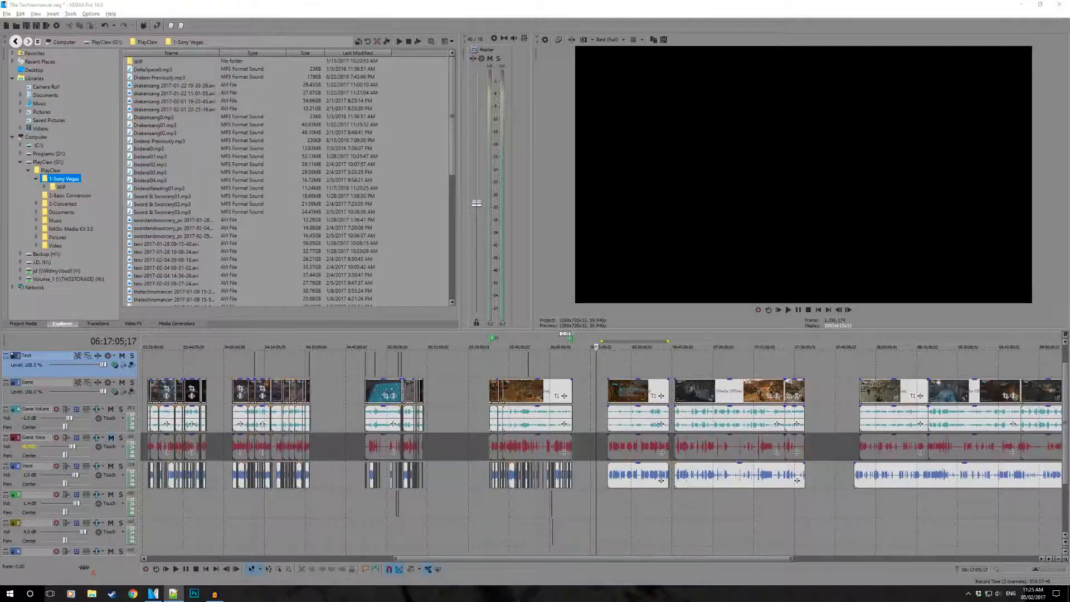
{"action": "left_click_drag", "start_coordinate": [648, 98], "coordinate": [697, 199]}
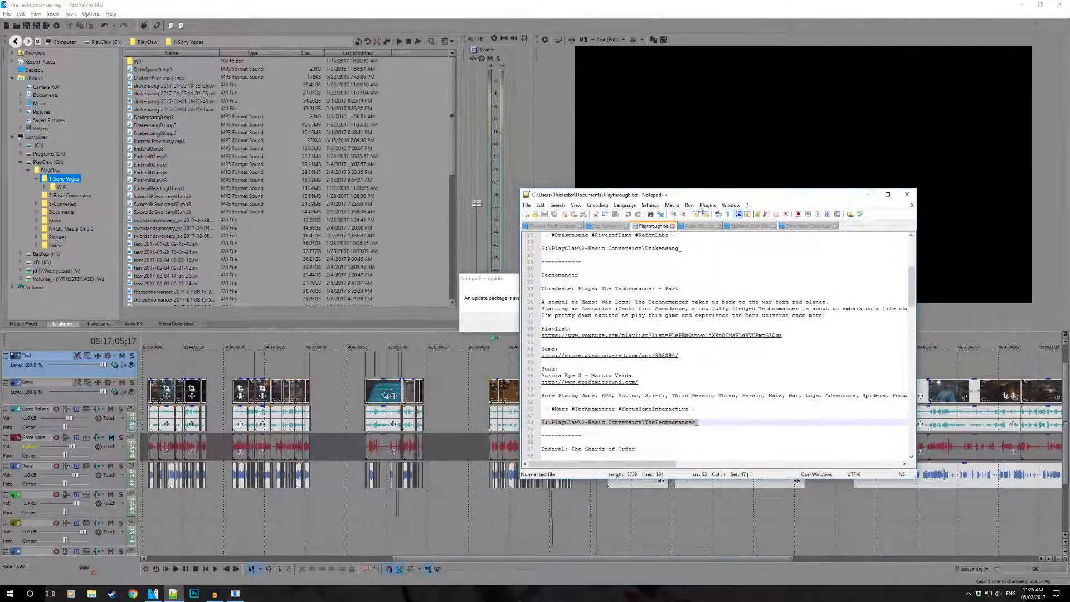
{"action": "scroll", "coordinate": [684, 314], "scroll_direction": "down", "scroll_amount": 6}
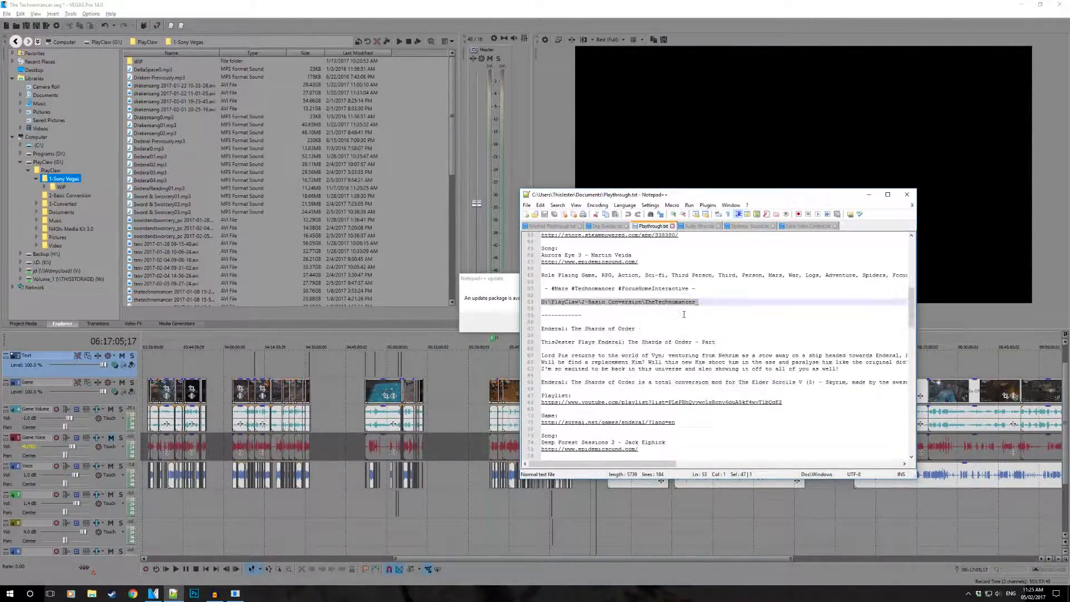
{"action": "scroll", "coordinate": [684, 314], "scroll_direction": "down", "scroll_amount": 6}
{"action": "scroll", "coordinate": [685, 315], "scroll_direction": "up", "scroll_amount": 10}
{"action": "scroll", "coordinate": [685, 314], "scroll_direction": "down", "scroll_amount": 2}
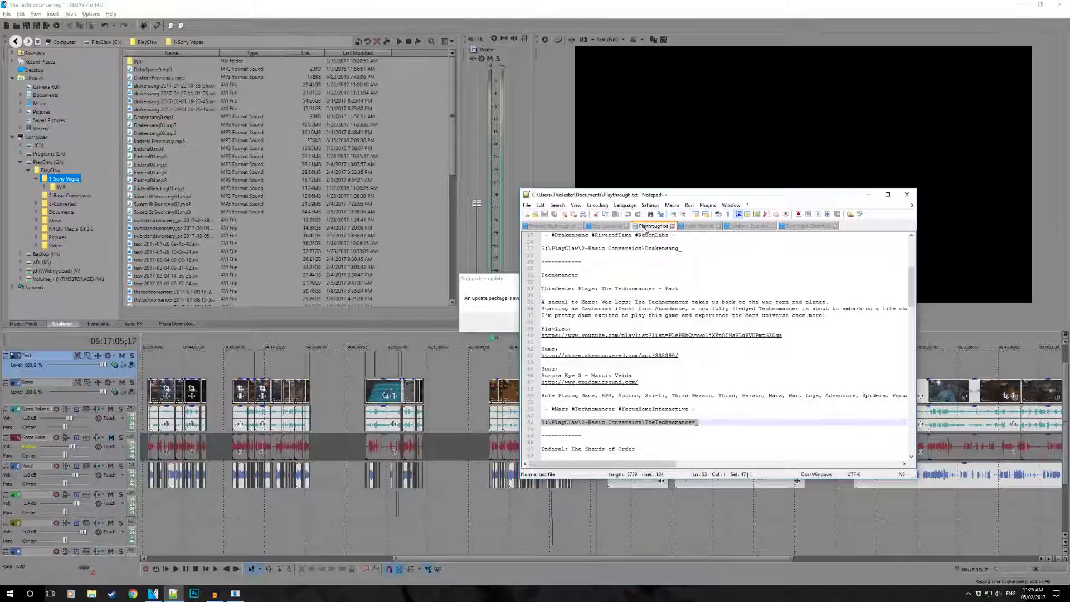
- Review the notes in Audio Micro.txt, Epidemic Sound.txt, Extra Video Content.txt and Digi-Sunday.txt
{"action": "left_click", "coordinate": [699, 226]}
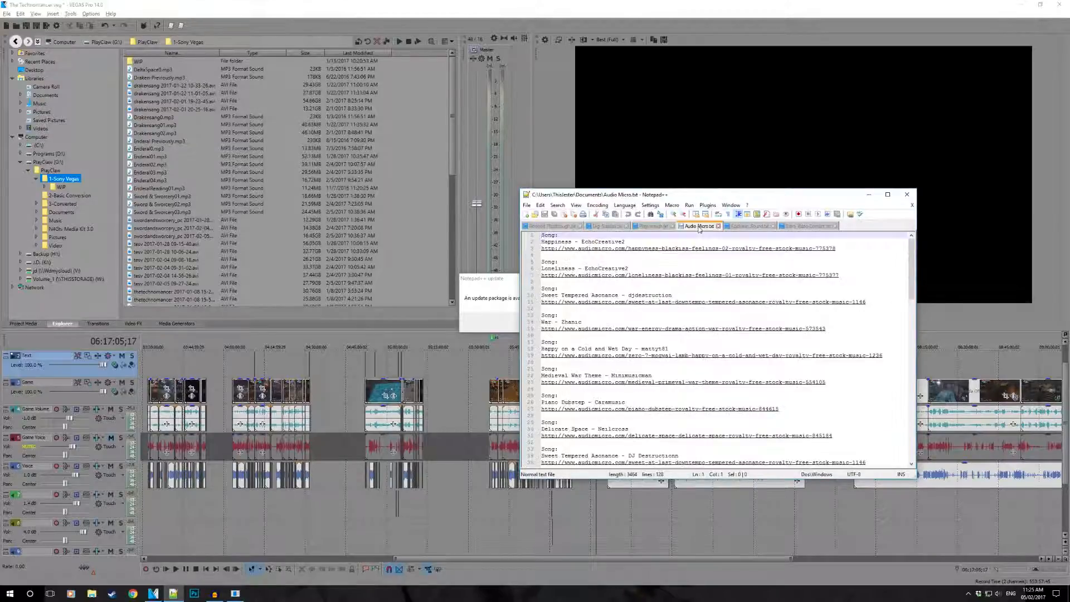
{"action": "left_click", "coordinate": [747, 226]}
{"action": "left_click", "coordinate": [795, 226]}
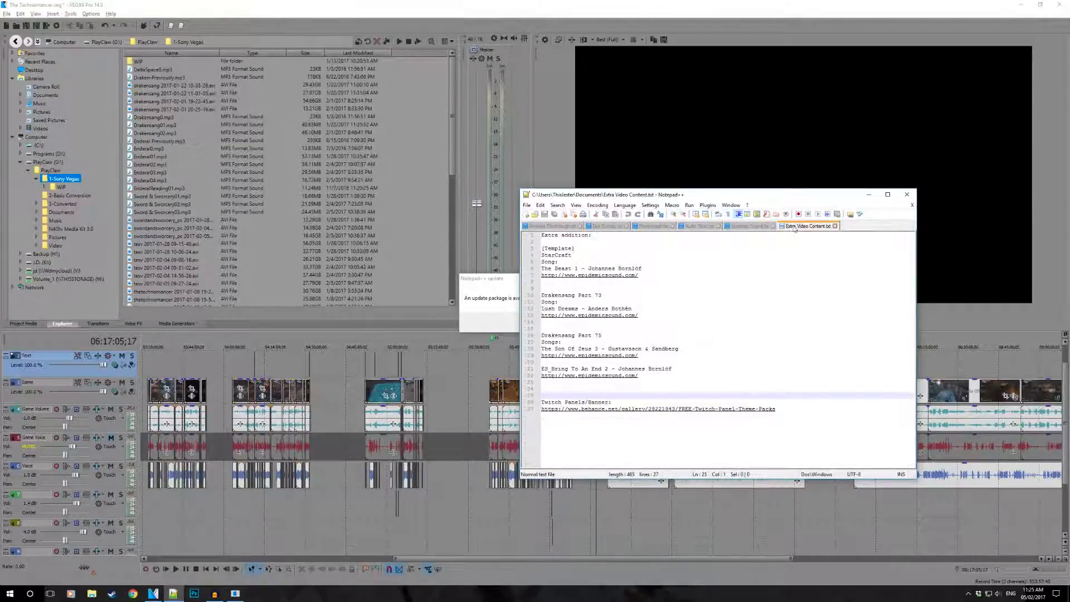
{"action": "left_click", "coordinate": [608, 226]}
{"action": "scroll", "coordinate": [713, 301], "scroll_direction": "up", "scroll_amount": 2}
{"action": "scroll", "coordinate": [683, 295], "scroll_direction": "down", "scroll_amount": 2}
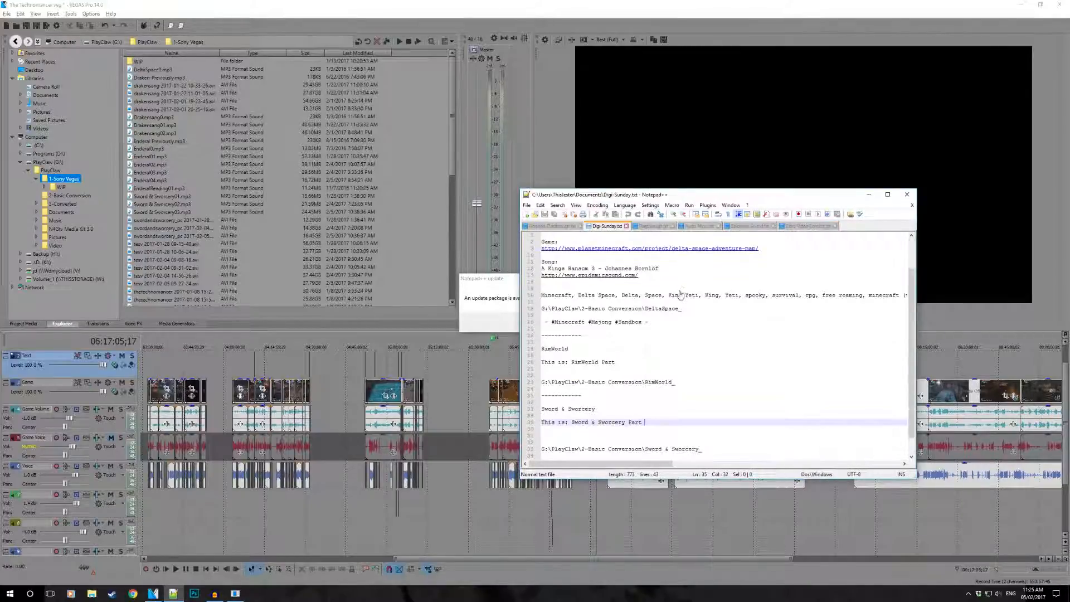
- Read through the notes file open just before Digi-Sunday.txt
{"action": "left_click", "coordinate": [567, 229]}
{"action": "scroll", "coordinate": [641, 296], "scroll_direction": "down", "scroll_amount": 3}
{"action": "scroll", "coordinate": [641, 296], "scroll_direction": "up", "scroll_amount": 3}
{"action": "scroll", "coordinate": [641, 296], "scroll_direction": "down", "scroll_amount": 3}
{"action": "scroll", "coordinate": [641, 296], "scroll_direction": "down", "scroll_amount": 3}
{"action": "scroll", "coordinate": [641, 296], "scroll_direction": "up", "scroll_amount": 3}
- Go through the Technomancer entry in Playthrough.txt, highlighting its title, description, playlist and game links, song and hashtags
{"action": "left_click", "coordinate": [653, 226]}
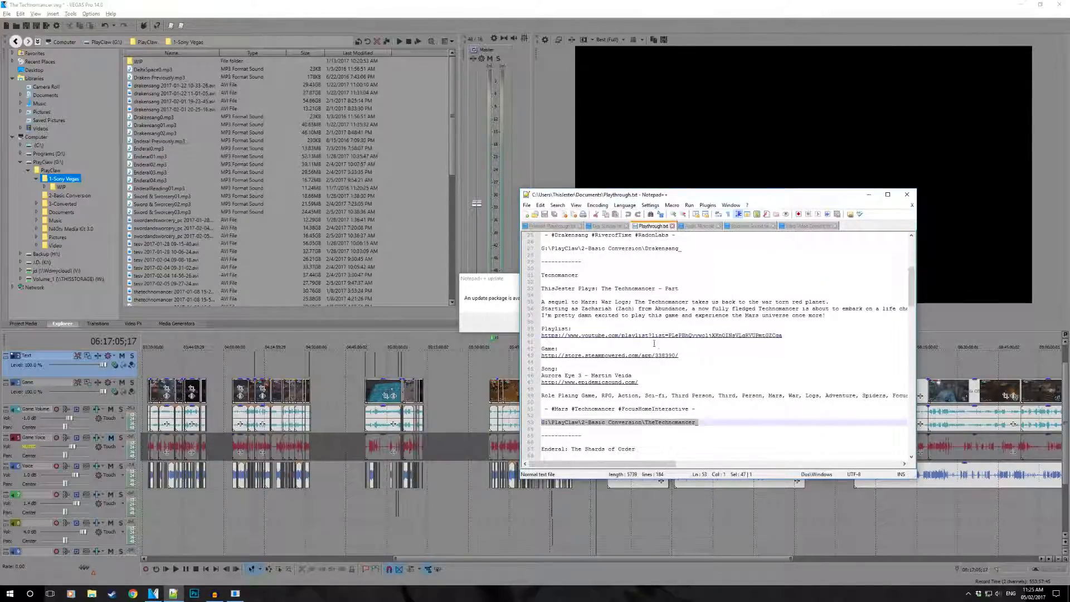
{"action": "scroll", "coordinate": [681, 350], "scroll_direction": "down", "scroll_amount": 2}
{"action": "scroll", "coordinate": [681, 345], "scroll_direction": "up", "scroll_amount": 2}
{"action": "double_click", "coordinate": [551, 274]}
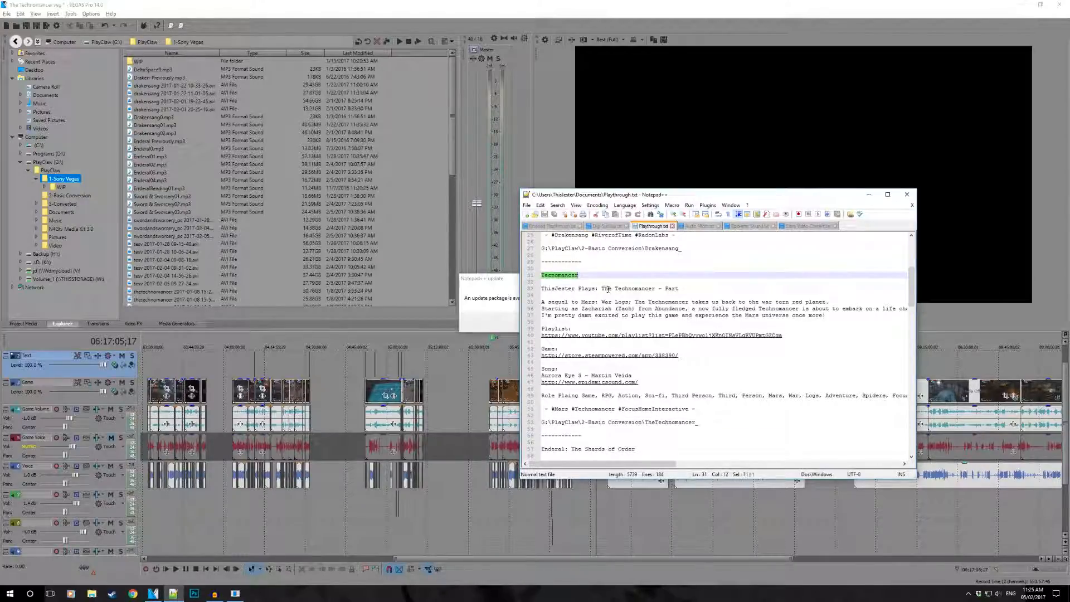
{"action": "left_click_drag", "start_coordinate": [542, 288], "coordinate": [700, 292]}
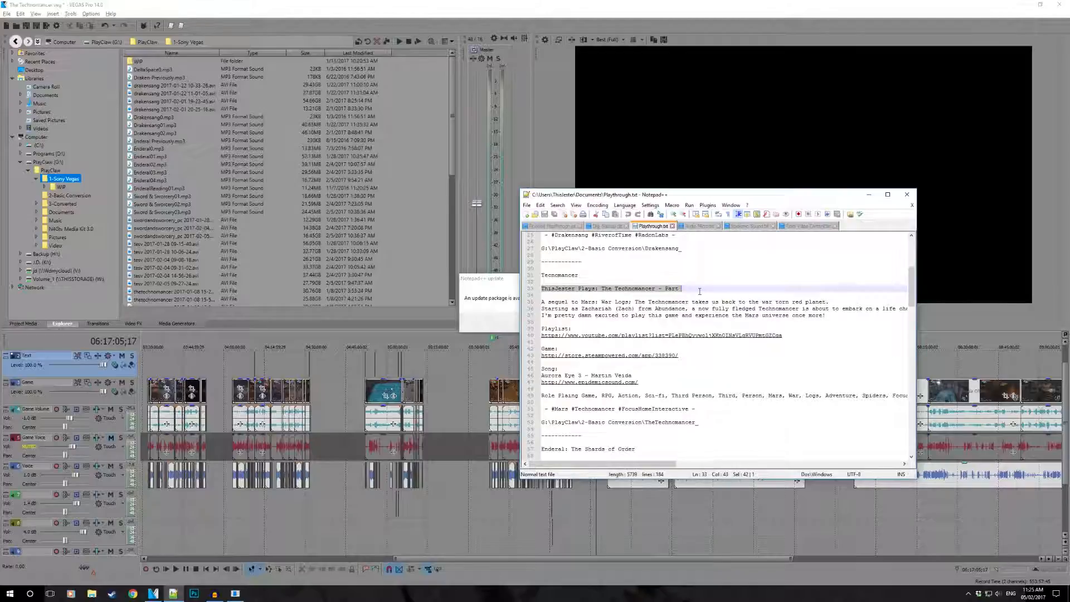
{"action": "left_click", "coordinate": [587, 302]}
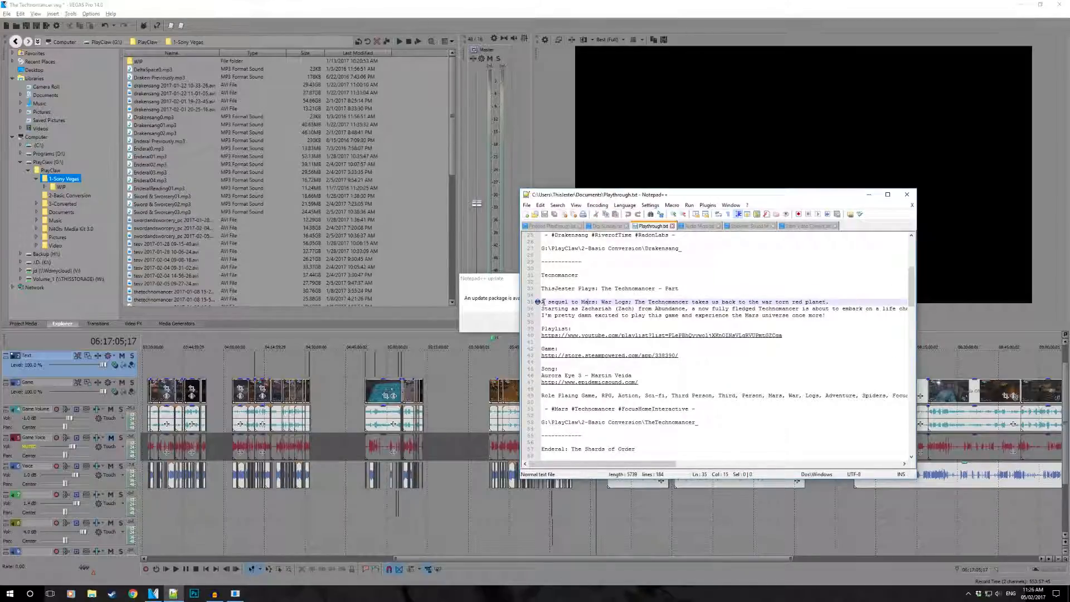
{"action": "left_click", "coordinate": [531, 304]}
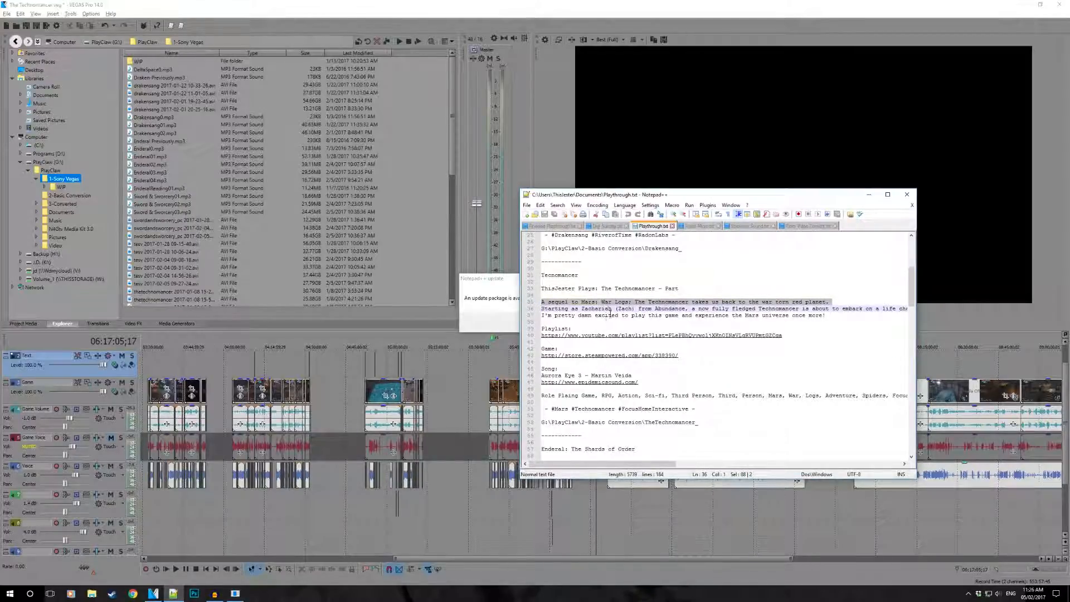
{"action": "left_click", "coordinate": [566, 335]}
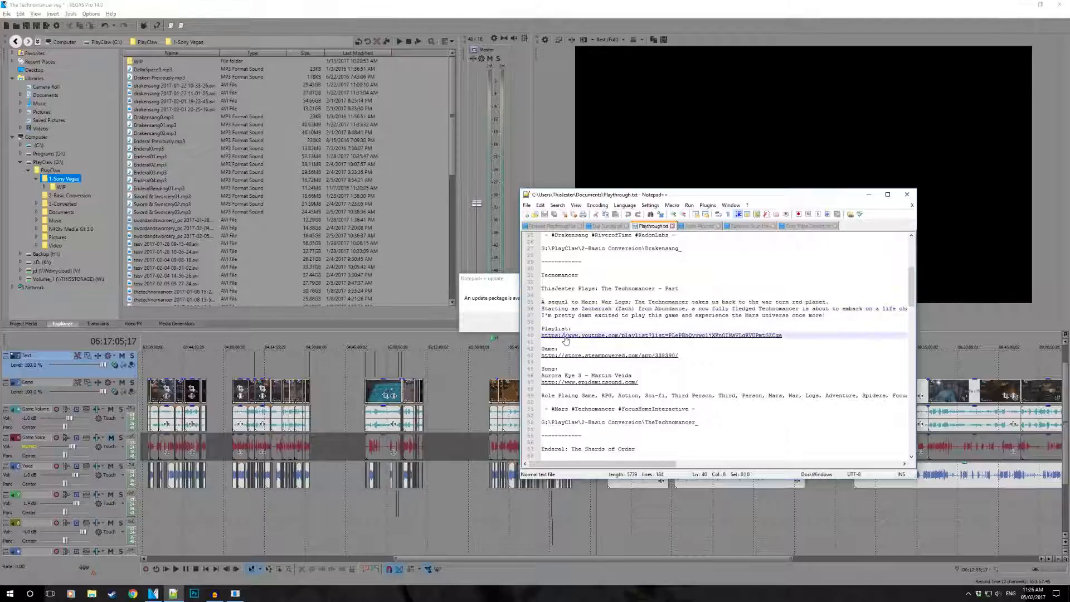
{"action": "left_click", "coordinate": [686, 355]}
{"action": "left_click_drag", "start_coordinate": [639, 383], "coordinate": [521, 409]}
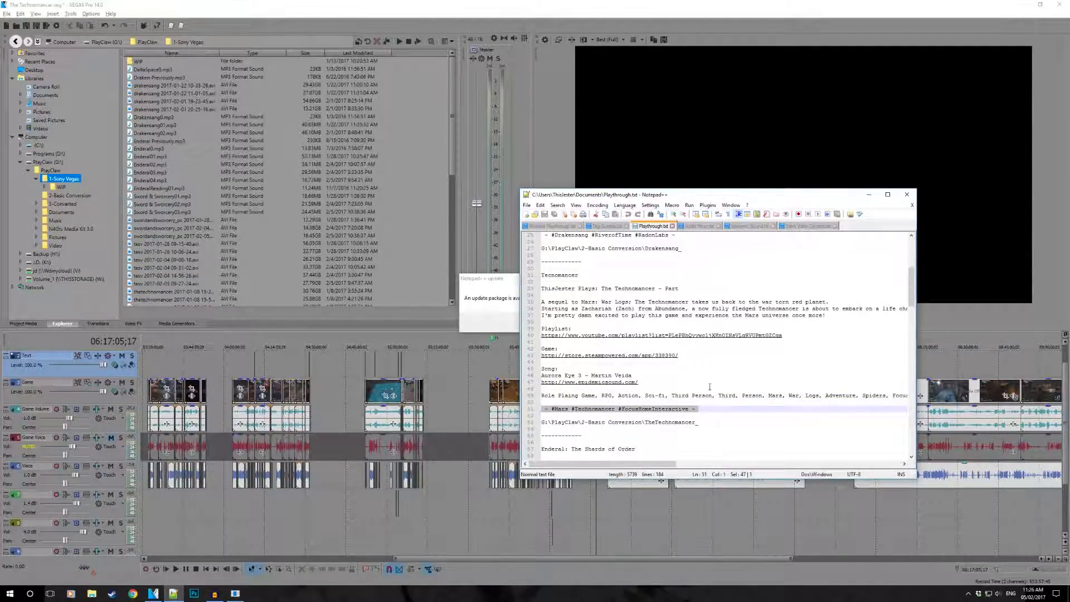
- Copy the output path G:\PlayClaw\2-Basic Conversion\TheTechnomancer_ from the Technomancer entry, decline the Notepad++ update and close the notes
{"action": "scroll", "coordinate": [710, 408], "scroll_direction": "down", "scroll_amount": 2}
{"action": "left_click_drag", "start_coordinate": [699, 382], "coordinate": [538, 382]}
{"action": "right_click", "coordinate": [566, 384]}
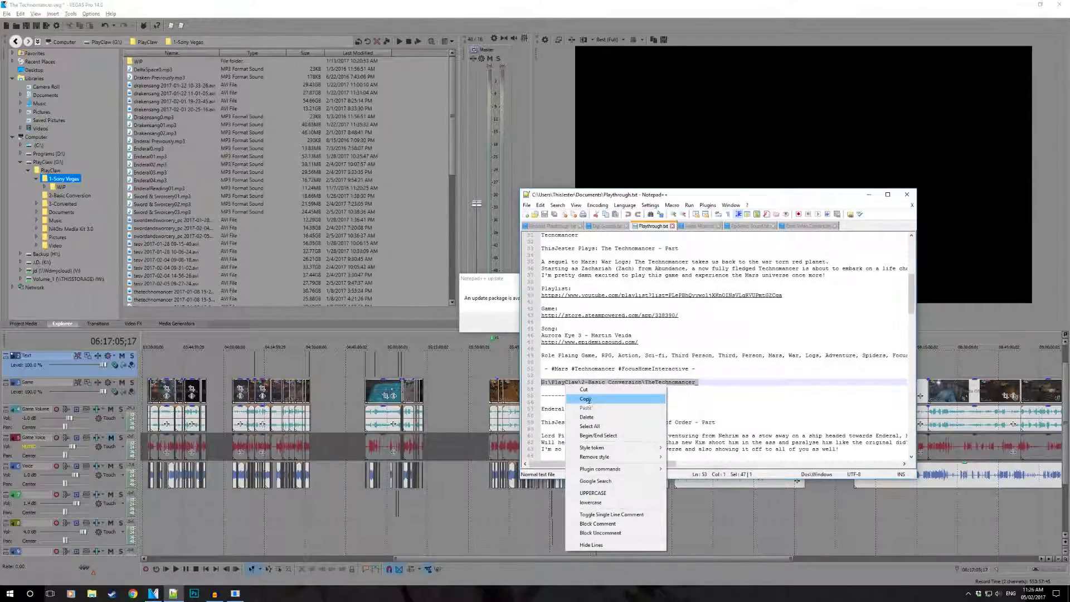
{"action": "left_click", "coordinate": [586, 400]}
{"action": "left_click", "coordinate": [492, 278]}
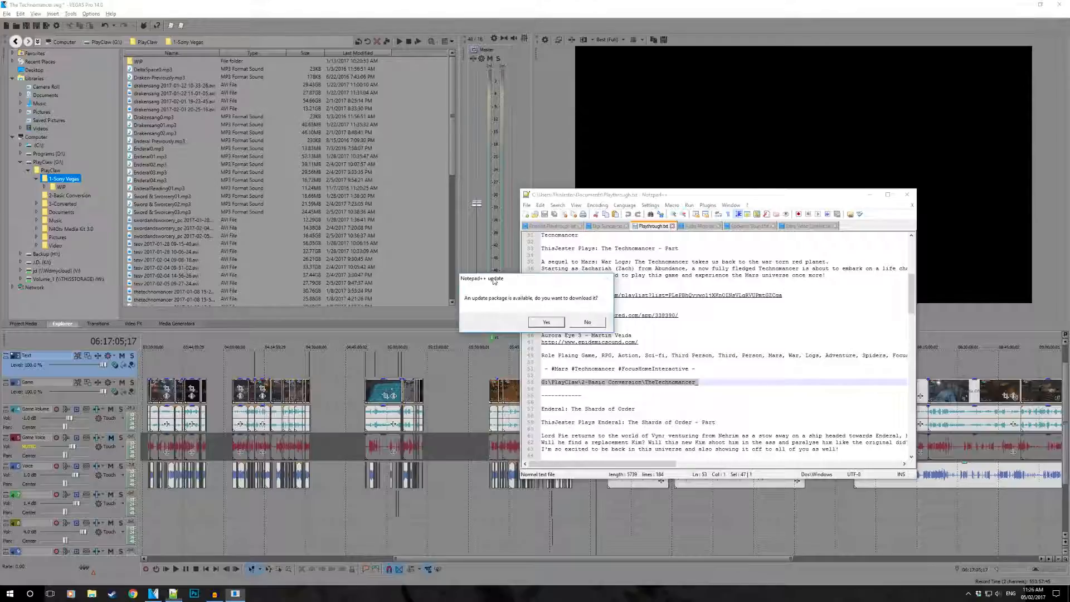
{"action": "left_click", "coordinate": [589, 323]}
{"action": "left_click", "coordinate": [906, 195]}
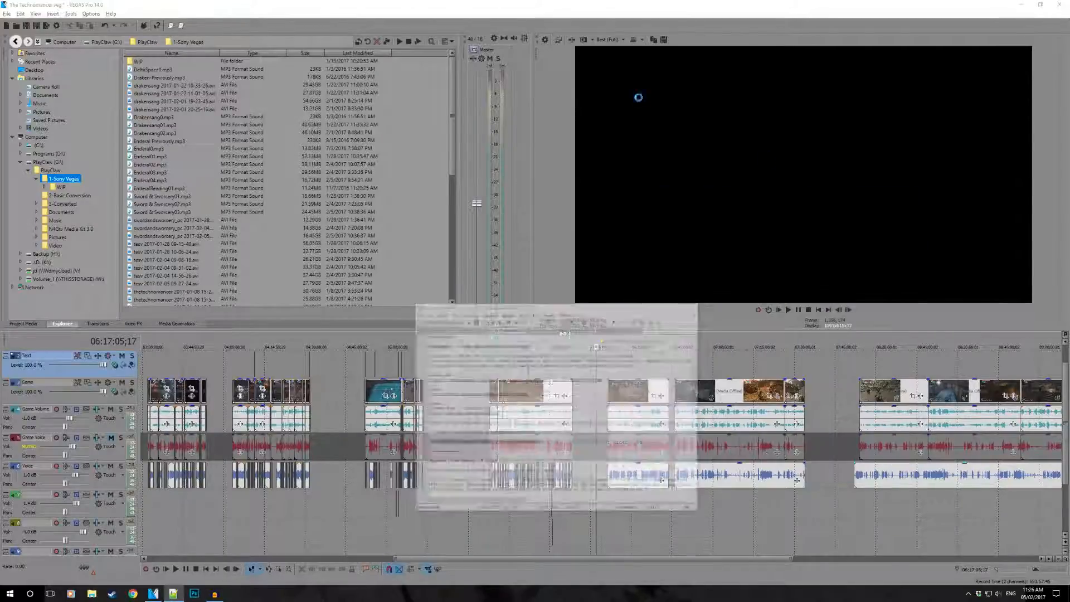
- Run the resample-disabling script on the project and check the resample switch of the named region's video clip
{"action": "left_click", "coordinate": [180, 29]}
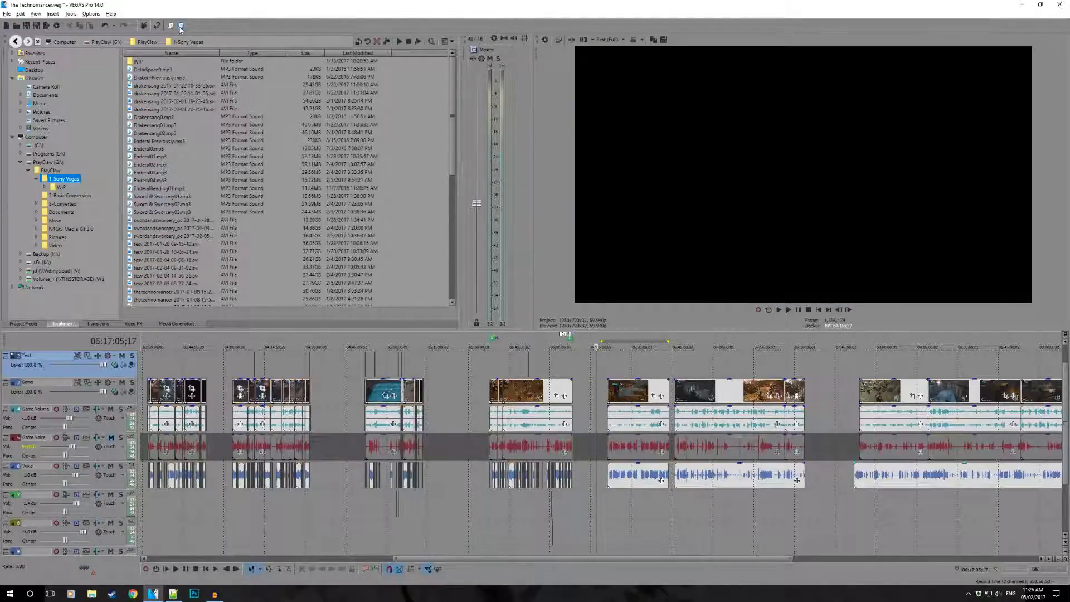
{"action": "left_click", "coordinate": [520, 395]}
{"action": "right_click", "coordinate": [521, 395]}
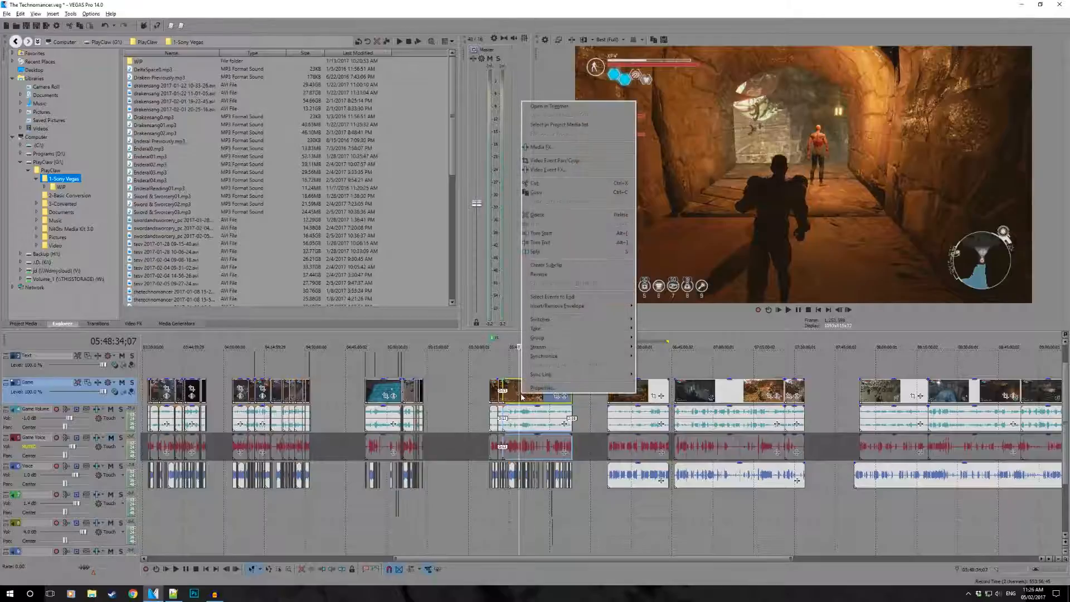
{"action": "mouse_move", "coordinate": [573, 322]}
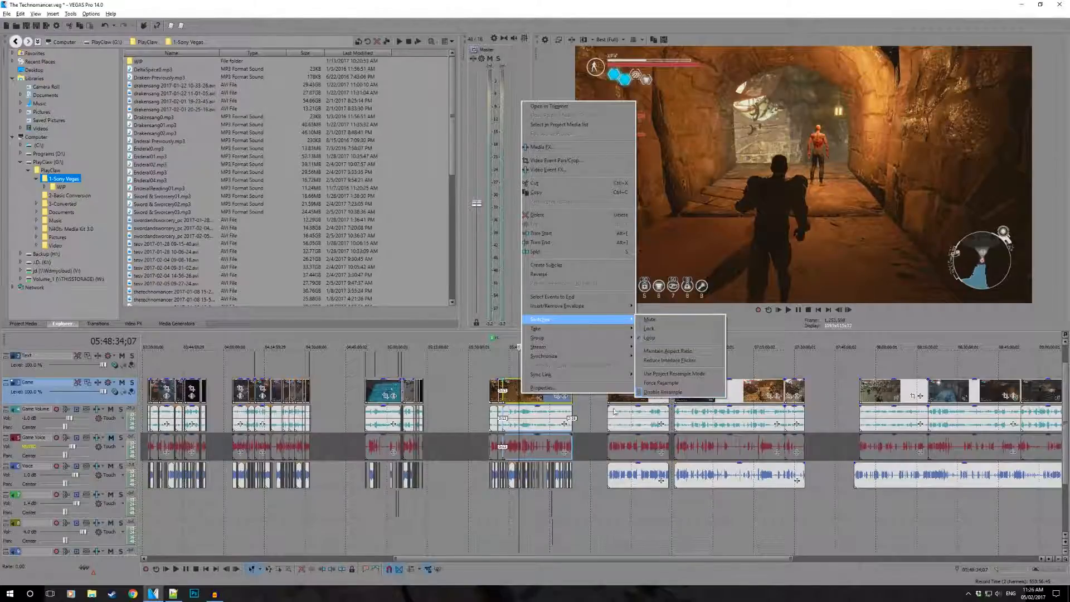
{"action": "left_click", "coordinate": [590, 422]}
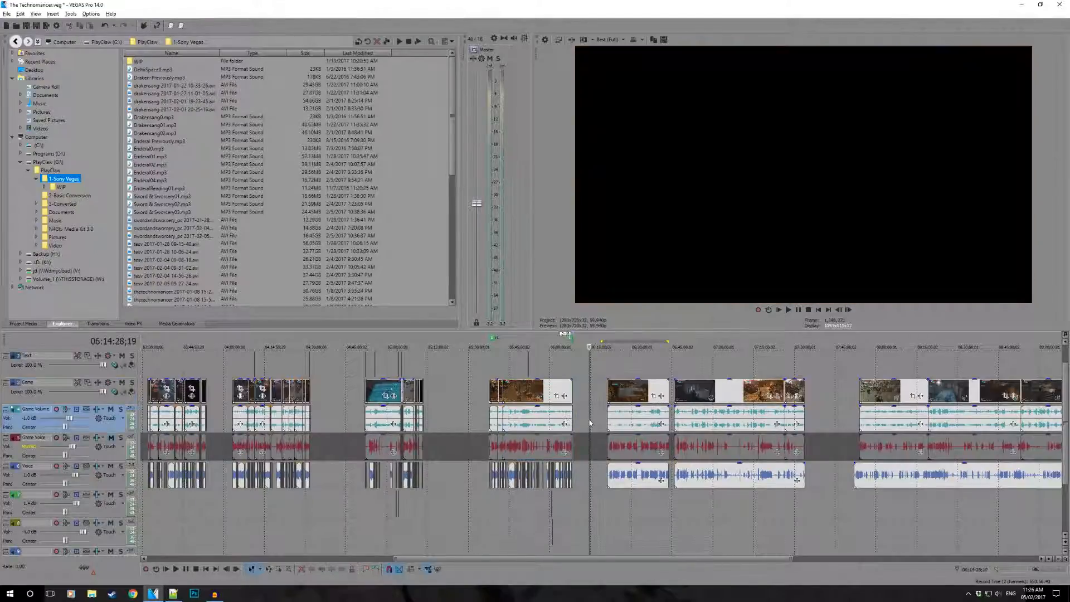
- Start a Batch Render with the copied path G:\PlayClaw\2-Basic Conversion\TheTechnomancer_ as the base file name
{"action": "left_click", "coordinate": [520, 369]}
{"action": "scroll", "coordinate": [521, 369], "scroll_direction": "up", "scroll_amount": 5}
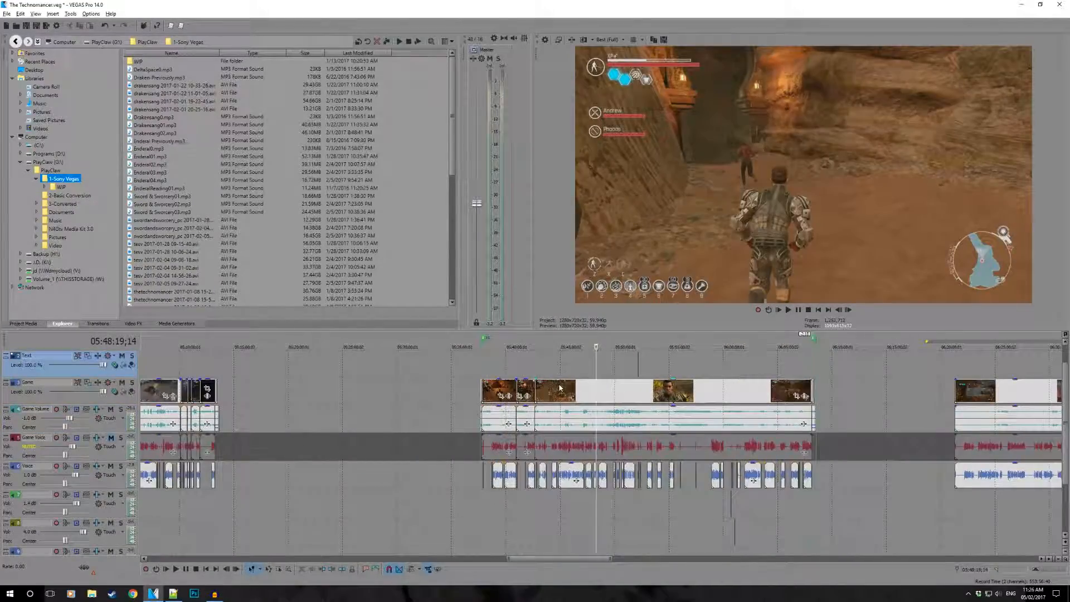
{"action": "left_click", "coordinate": [171, 25]}
{"action": "left_click_drag", "start_coordinate": [458, 211], "coordinate": [483, 214]}
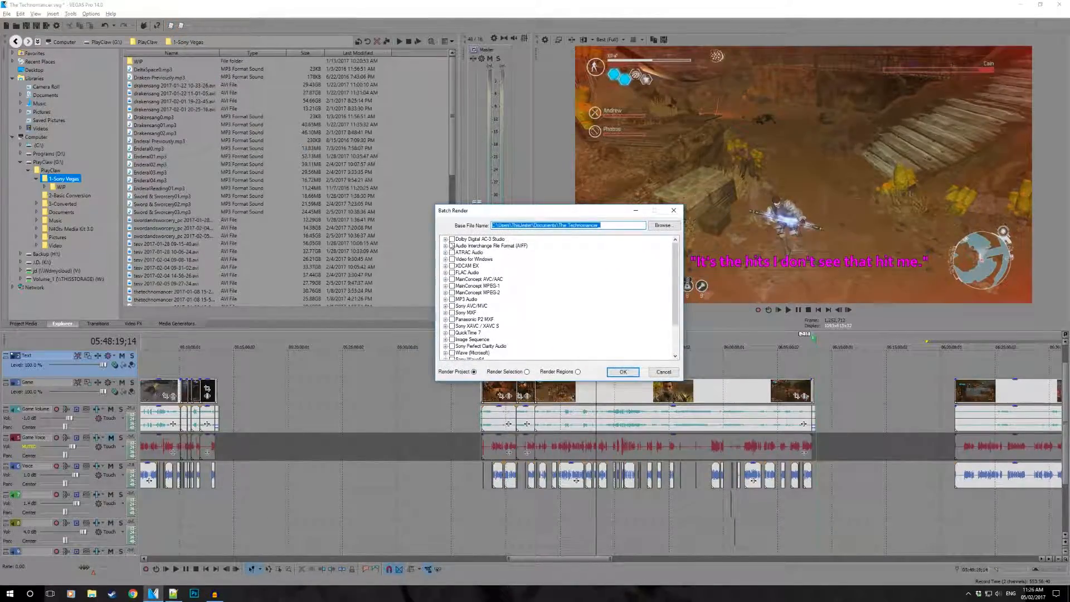
{"action": "key", "text": "ctrl+v"}
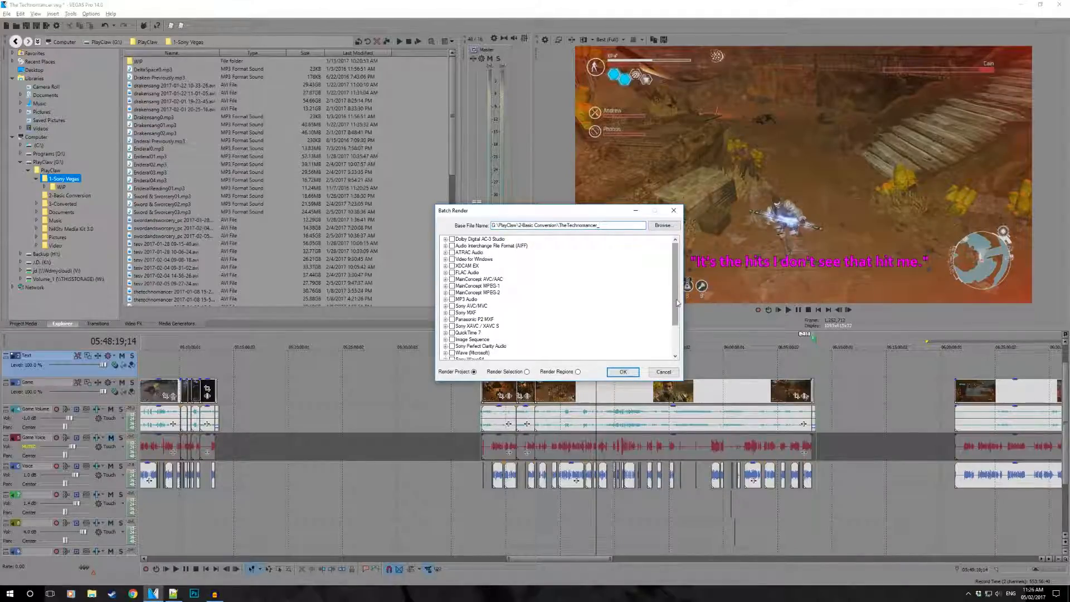
{"action": "double_click", "coordinate": [622, 229]}
{"action": "left_click", "coordinate": [607, 226]}
- Choose the YouTube 1080p - 60FPS template under MainConcept AVC/AAC as the batch output format
{"action": "left_click_drag", "start_coordinate": [675, 310], "coordinate": [676, 340]}
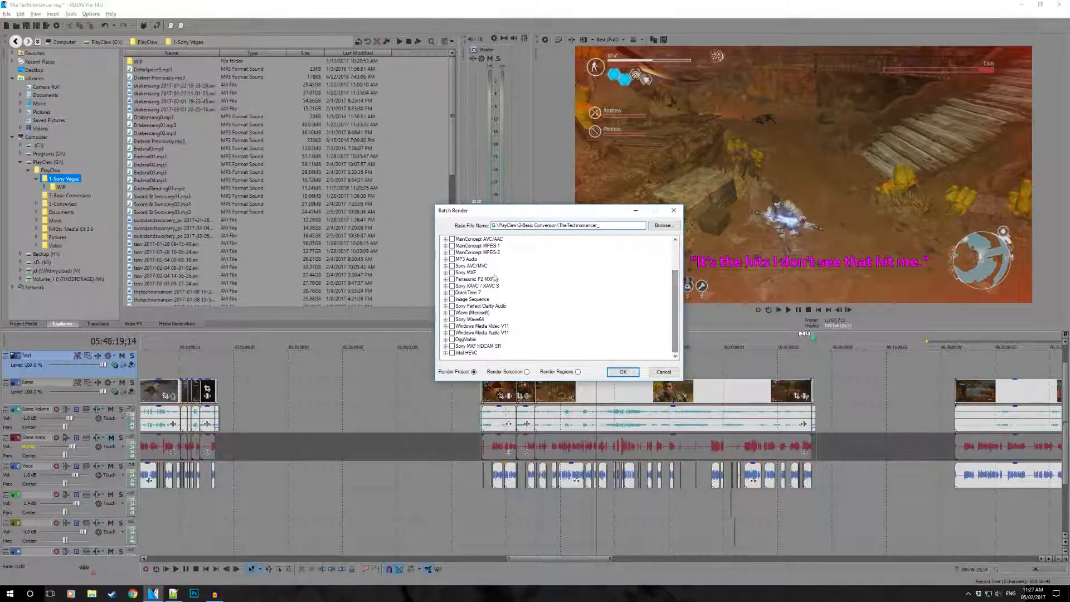
{"action": "left_click", "coordinate": [445, 267]}
{"action": "left_click", "coordinate": [446, 239]}
{"action": "scroll", "coordinate": [460, 252], "scroll_direction": "up", "scroll_amount": 2}
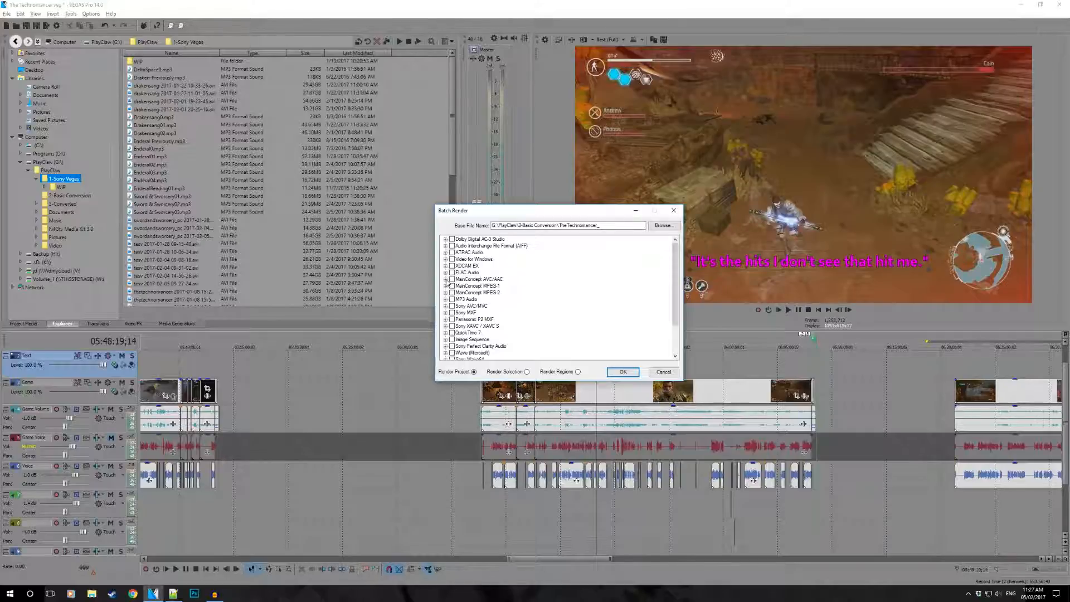
{"action": "scroll", "coordinate": [499, 277], "scroll_direction": "down", "scroll_amount": 2}
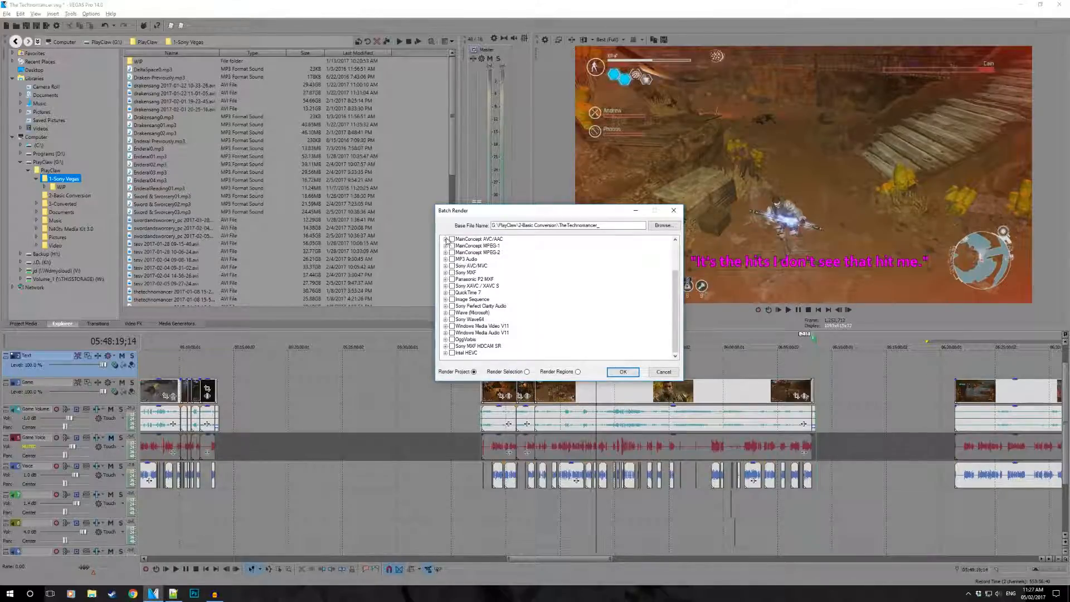
{"action": "left_click", "coordinate": [446, 239]}
{"action": "scroll", "coordinate": [510, 302], "scroll_direction": "down", "scroll_amount": 5}
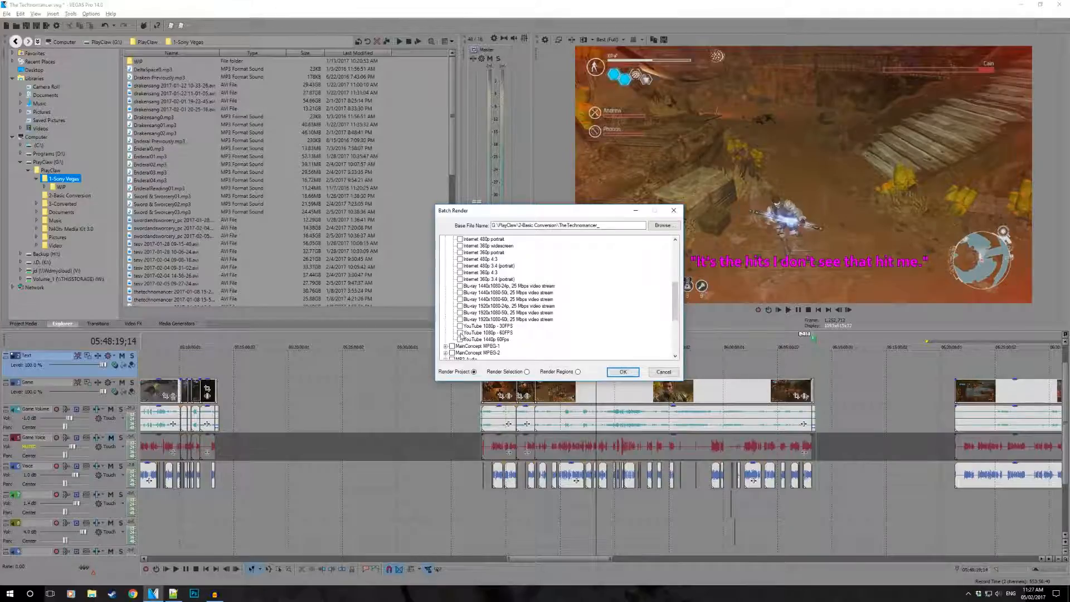
{"action": "scroll", "coordinate": [561, 311], "scroll_direction": "up", "scroll_amount": 6}
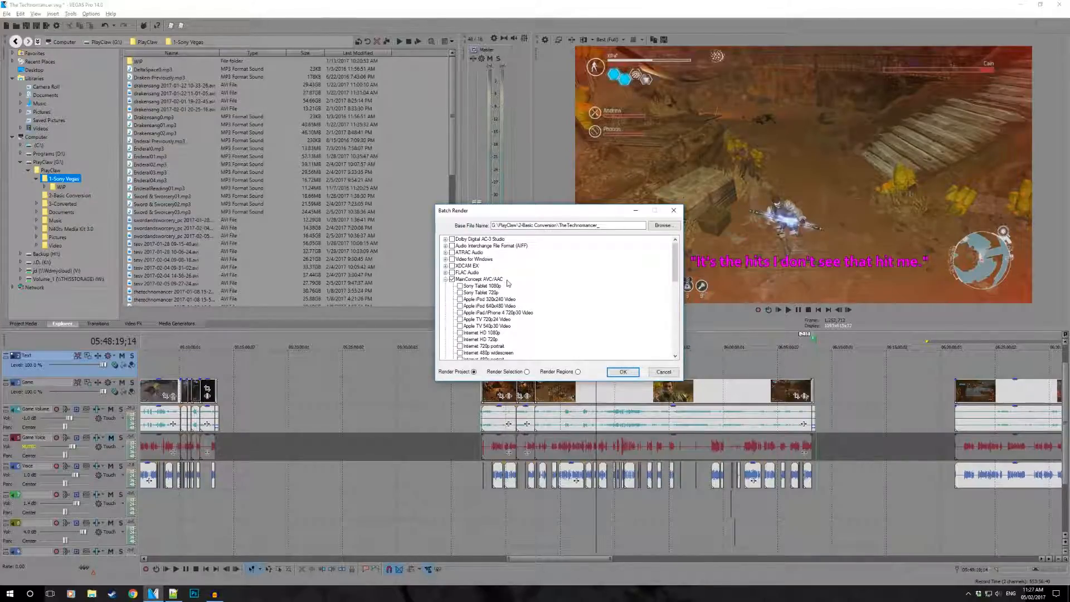
{"action": "scroll", "coordinate": [508, 283], "scroll_direction": "down", "scroll_amount": 6}
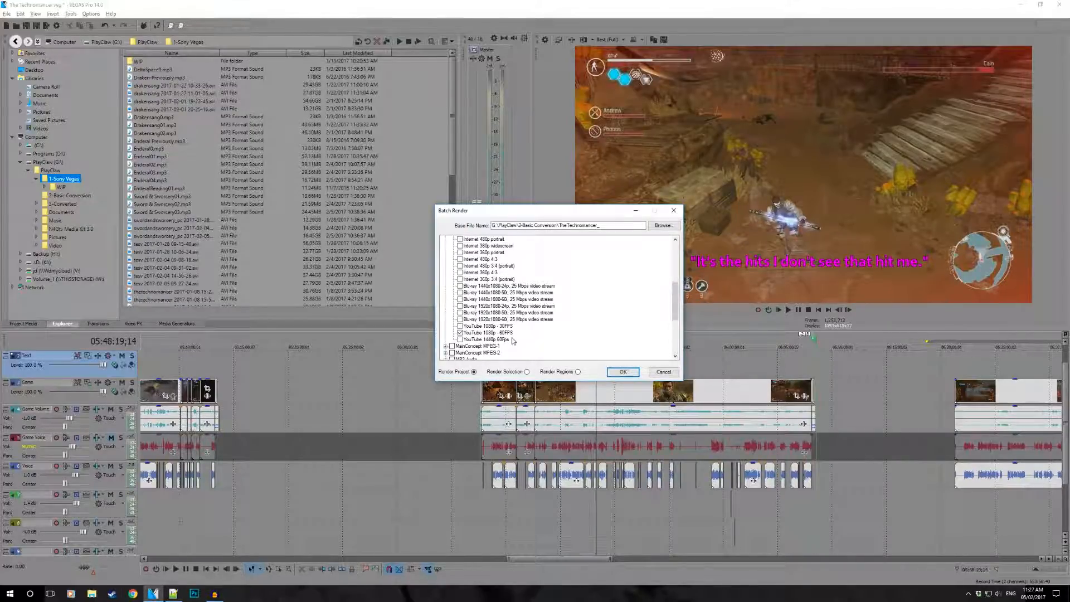
- Set the batch scope to Render Regions, move the dialog clear of the timeline's region markers and dismiss it
{"action": "left_click", "coordinate": [578, 371]}
{"action": "left_click_drag", "start_coordinate": [514, 211], "coordinate": [831, 358]}
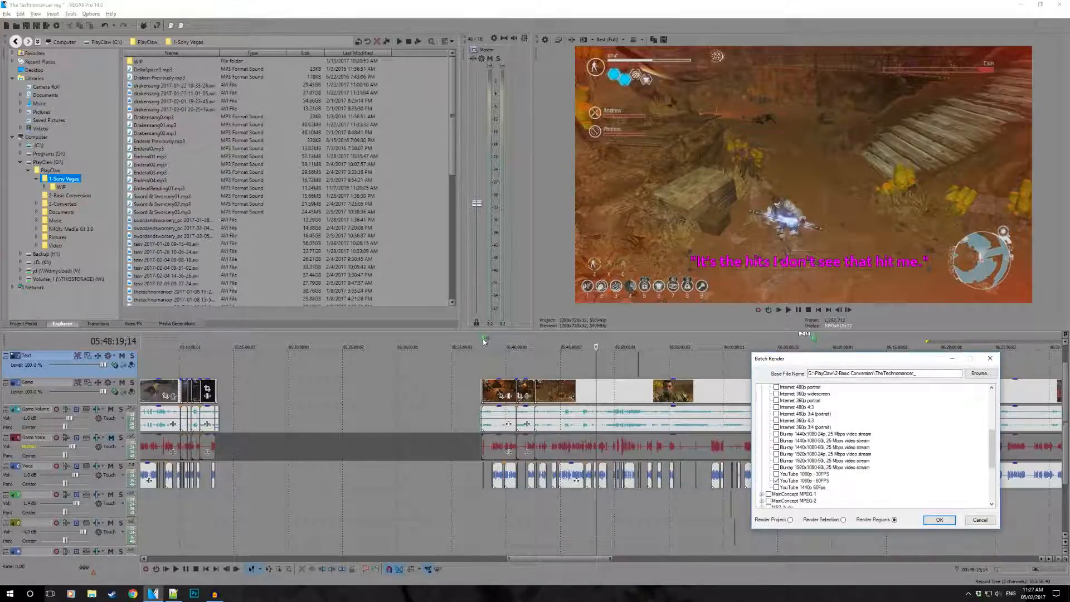
{"action": "left_click_drag", "start_coordinate": [812, 362], "coordinate": [561, 294]}
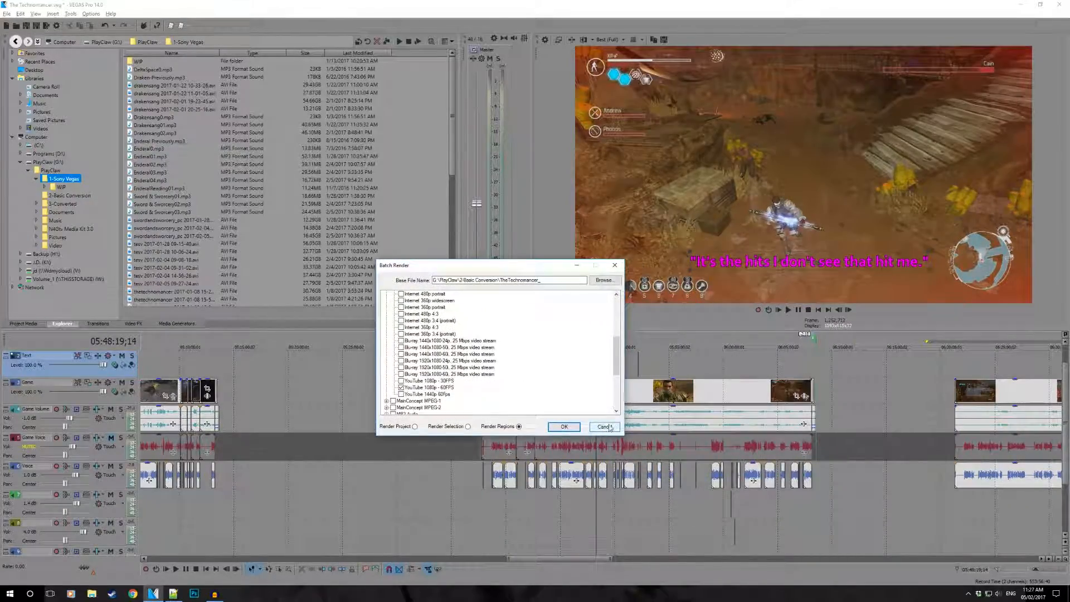
{"action": "left_click", "coordinate": [564, 427]}
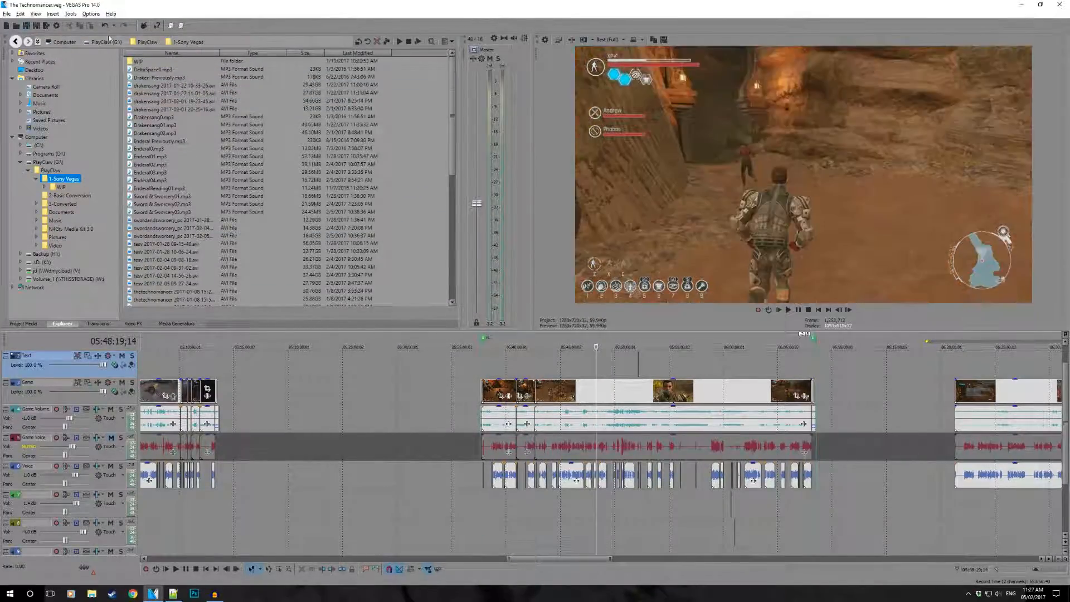
- Open the custom settings of the Sony AVC/MVC template YouTube 1080 - 60FPS in Render As and examine its video options
{"action": "left_click", "coordinate": [7, 13]}
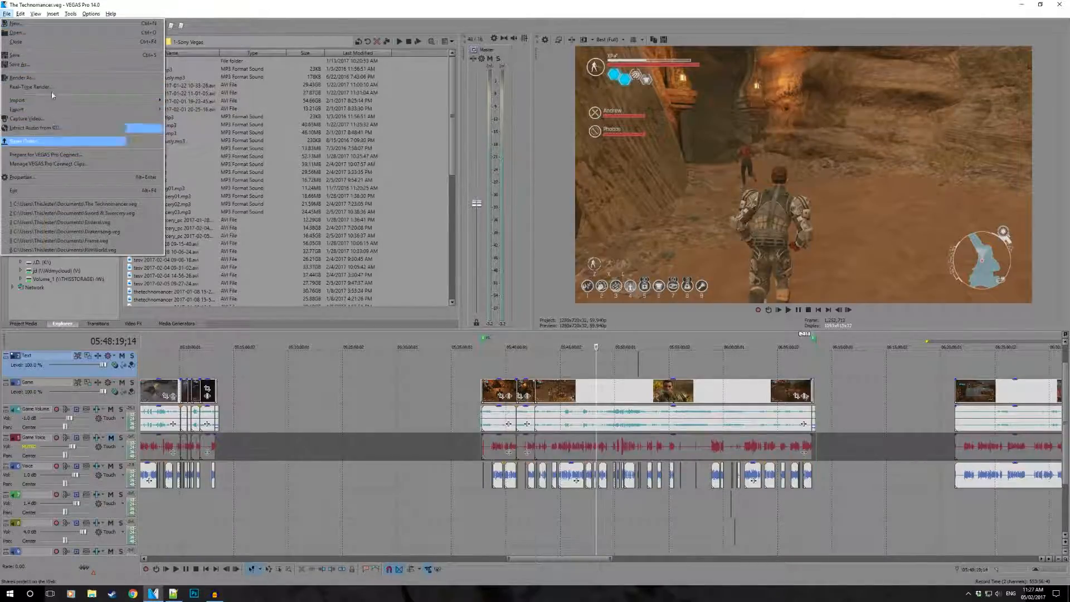
{"action": "left_click", "coordinate": [46, 77]}
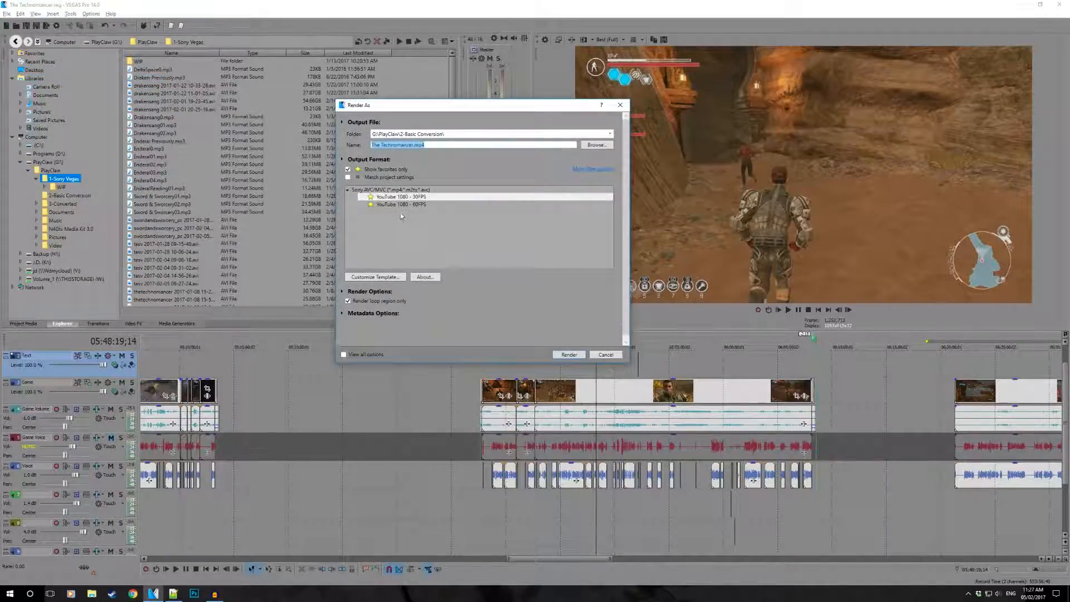
{"action": "left_click", "coordinate": [411, 205]}
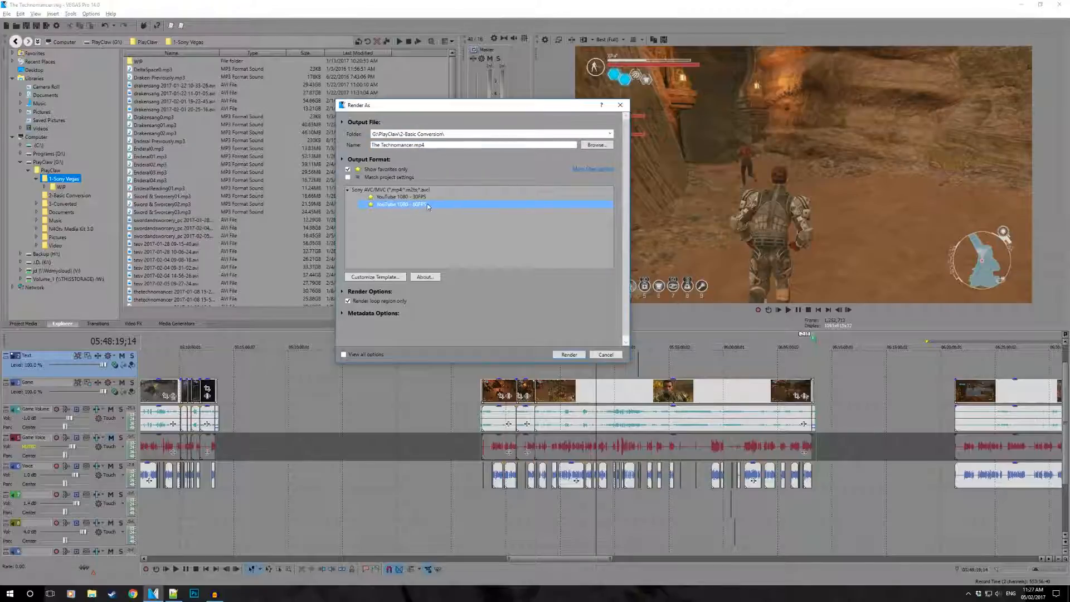
{"action": "left_click", "coordinate": [376, 277]}
{"action": "left_click_drag", "start_coordinate": [482, 110], "coordinate": [709, 104]}
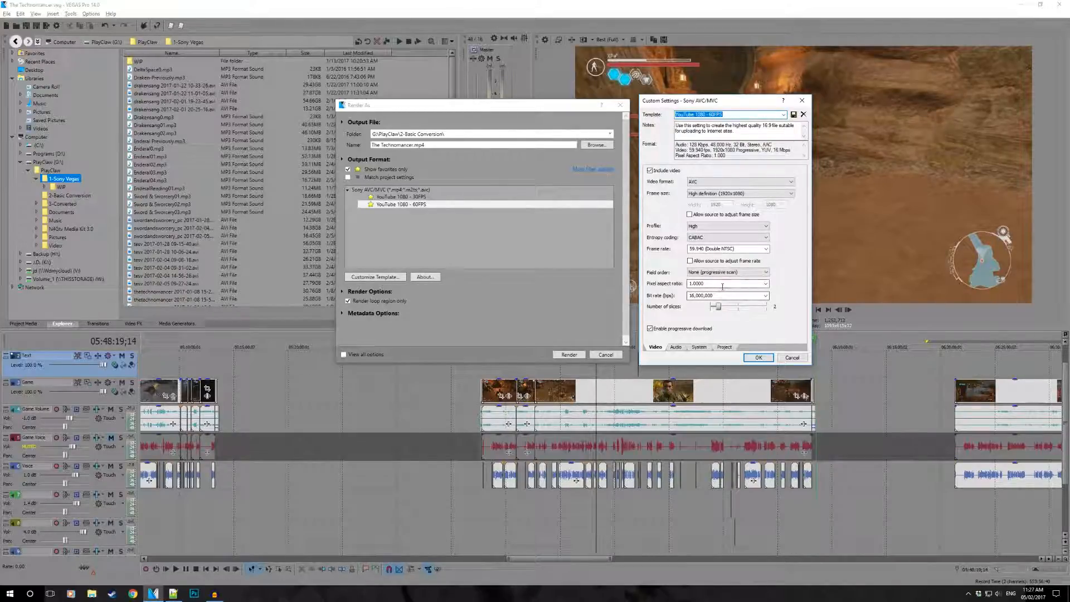
- Review the template's audio, system, project and video settings and its name, and leave Render As without rendering
{"action": "left_click", "coordinate": [677, 348]}
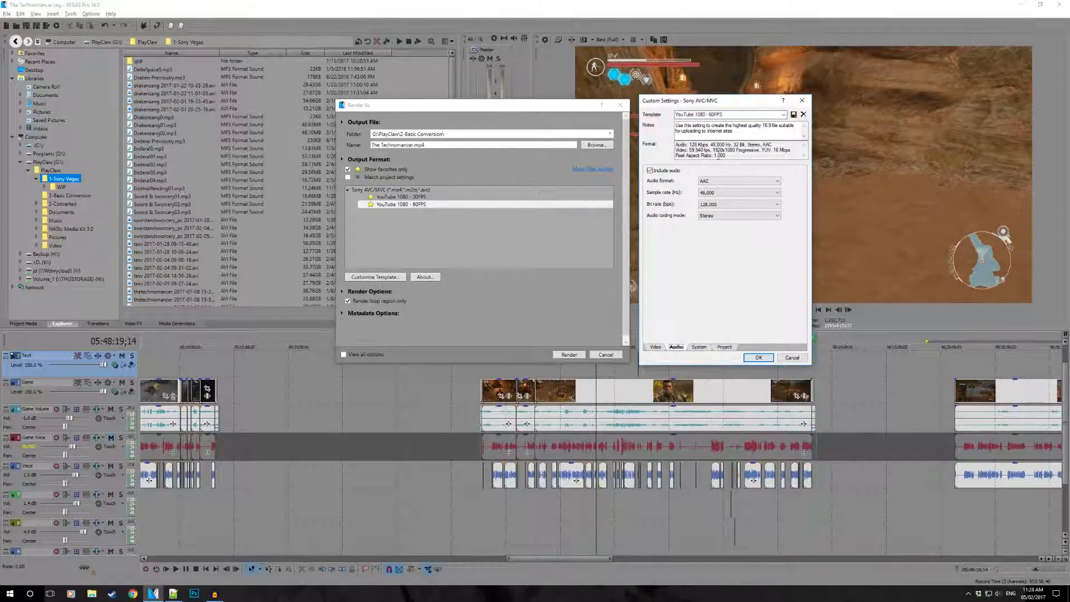
{"action": "left_click", "coordinate": [699, 348]}
{"action": "left_click", "coordinate": [725, 348]}
{"action": "left_click", "coordinate": [655, 347]}
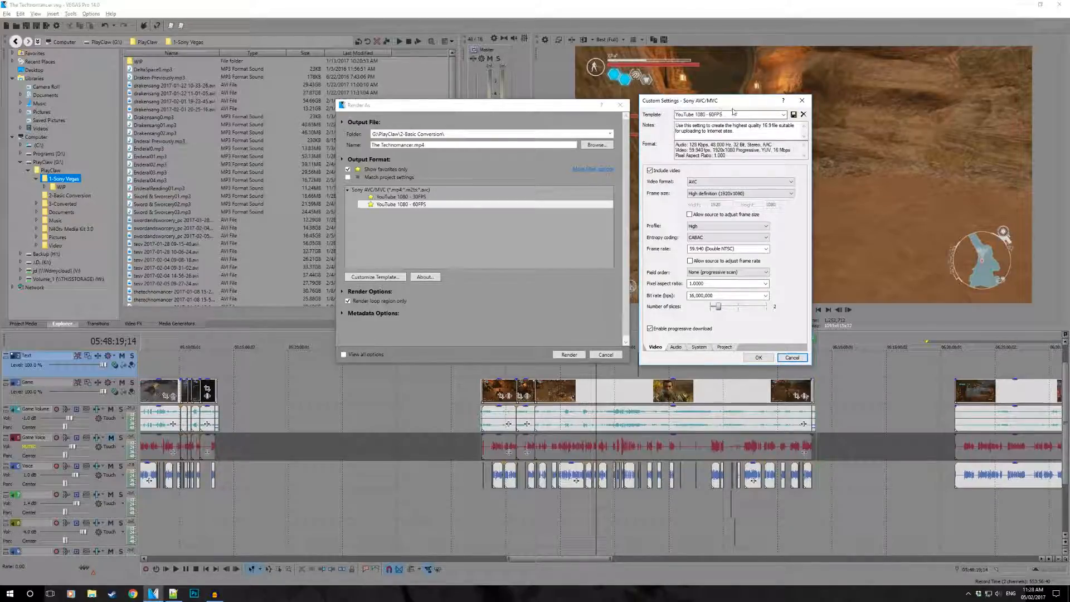
{"action": "left_click_drag", "start_coordinate": [734, 114], "coordinate": [626, 115]}
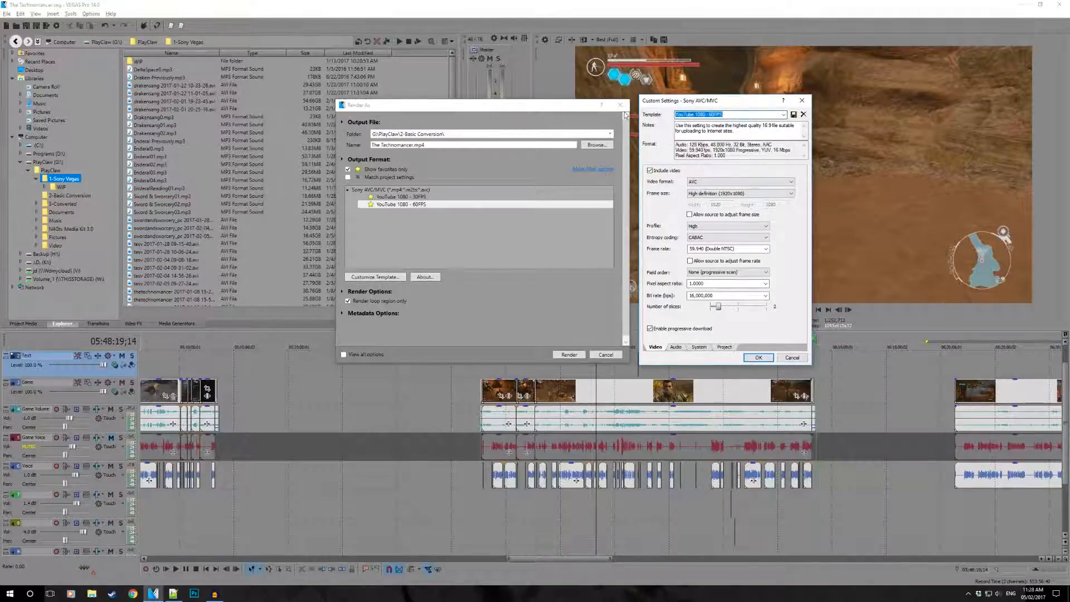
{"action": "left_click", "coordinate": [803, 359]}
{"action": "left_click", "coordinate": [606, 354]}
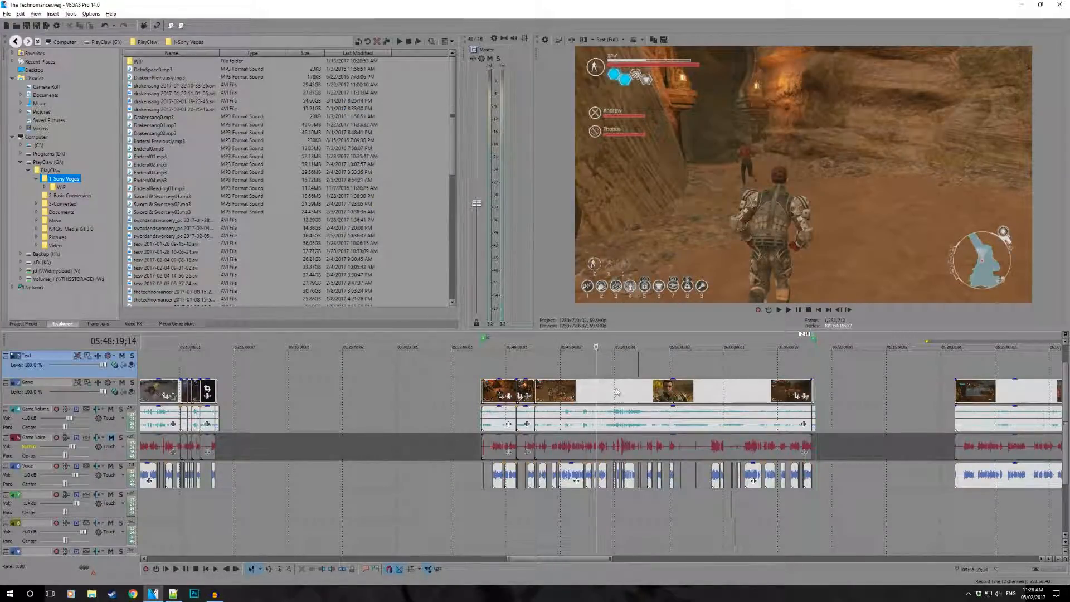
- Switch to PlayClaw 5 and review its encoder settings, including capture mode, video encoder and custom frame size
{"action": "left_click", "coordinate": [968, 594]}
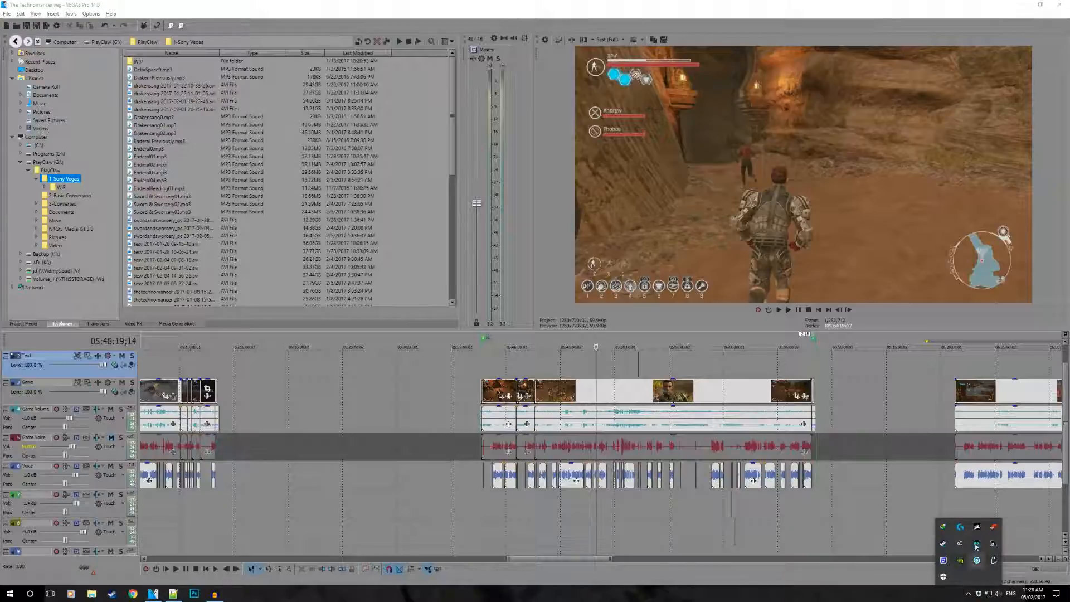
{"action": "left_click", "coordinate": [994, 527]}
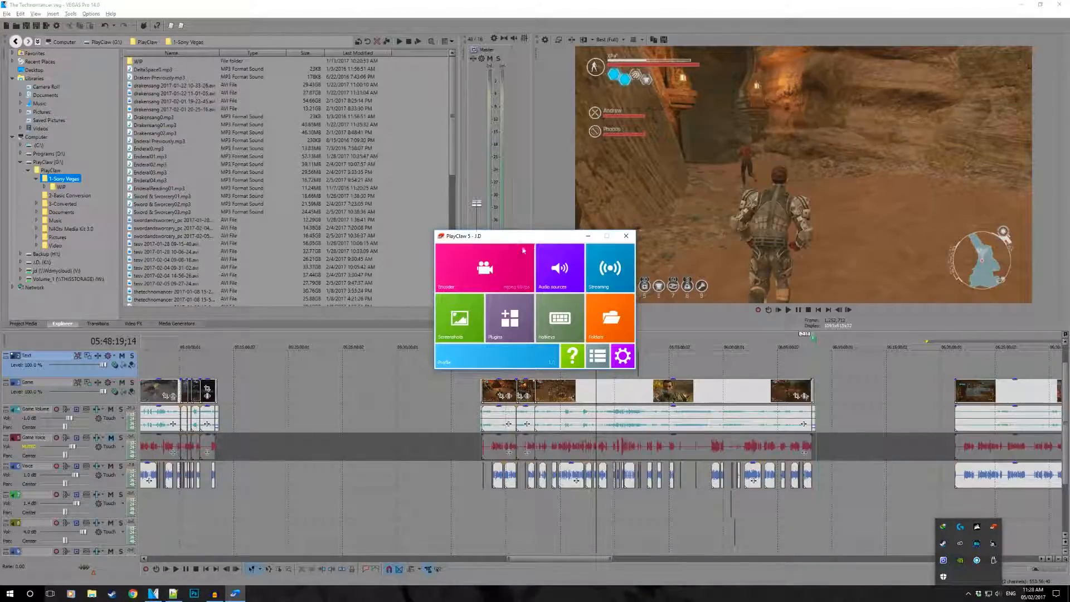
{"action": "left_click", "coordinate": [503, 260]}
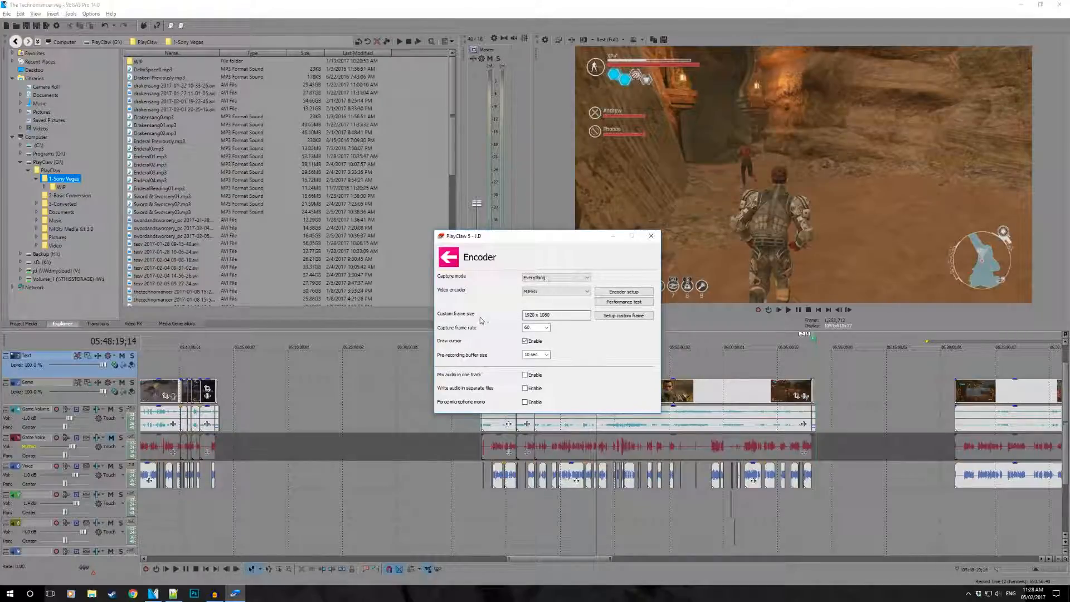
{"action": "left_click", "coordinate": [531, 315]}
{"action": "left_click", "coordinate": [540, 277]}
{"action": "left_click", "coordinate": [564, 277]}
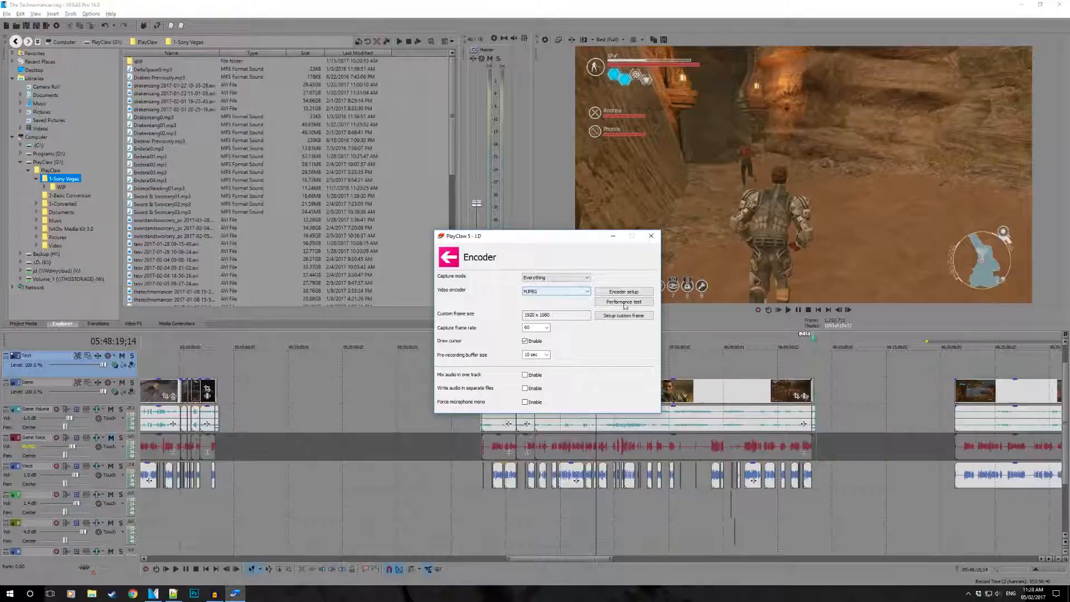
{"action": "left_click", "coordinate": [449, 258]}
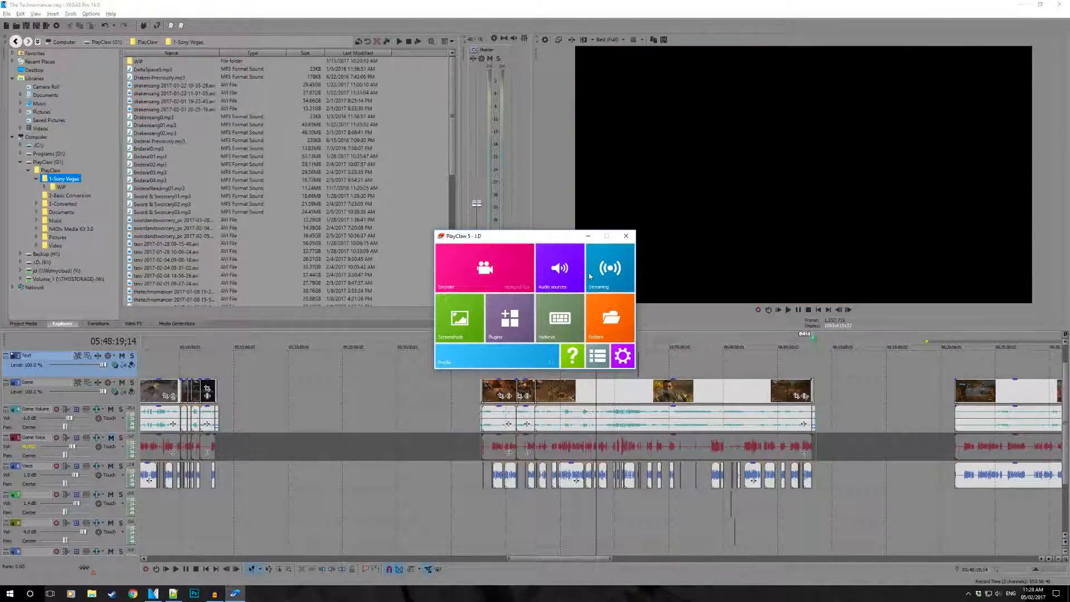
- Review PlayClaw's audio sources for the speakers and line-in, and minimize PlayClaw
{"action": "left_click", "coordinate": [569, 279]}
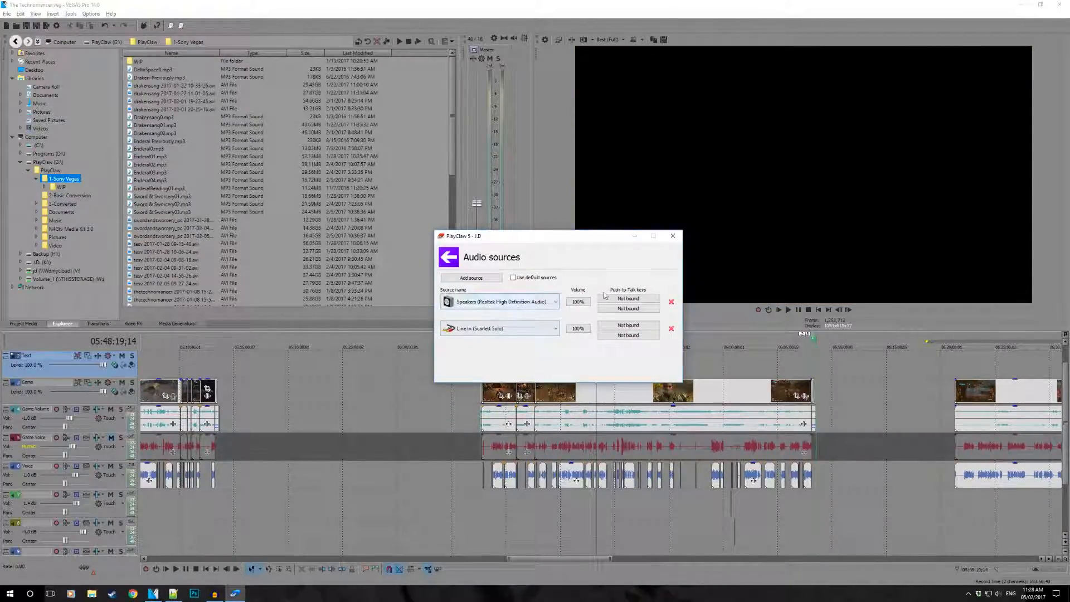
{"action": "left_click", "coordinate": [449, 257]}
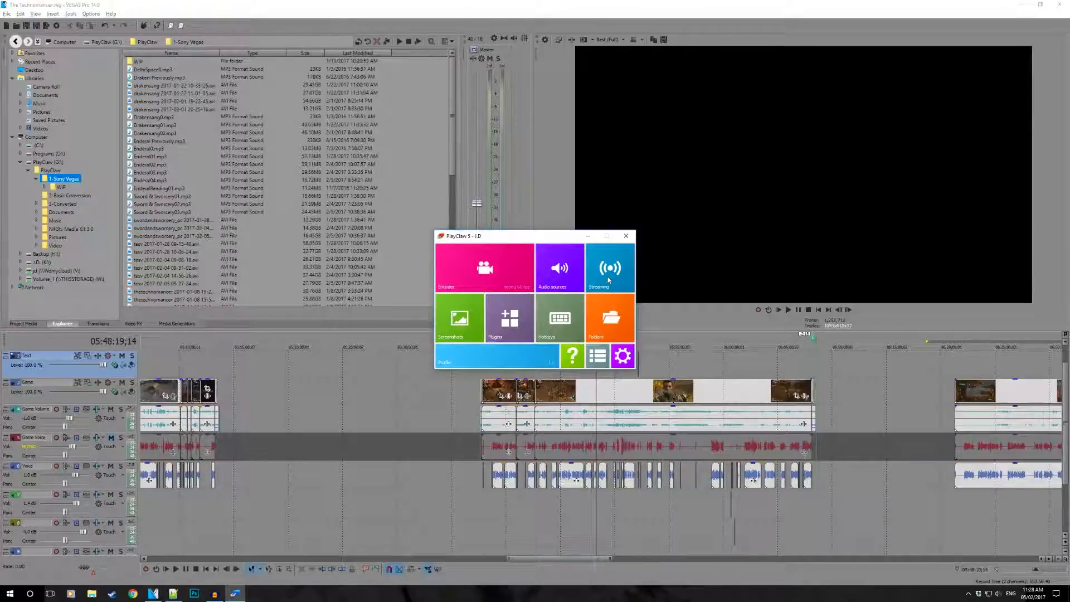
{"action": "left_click", "coordinate": [588, 235]}
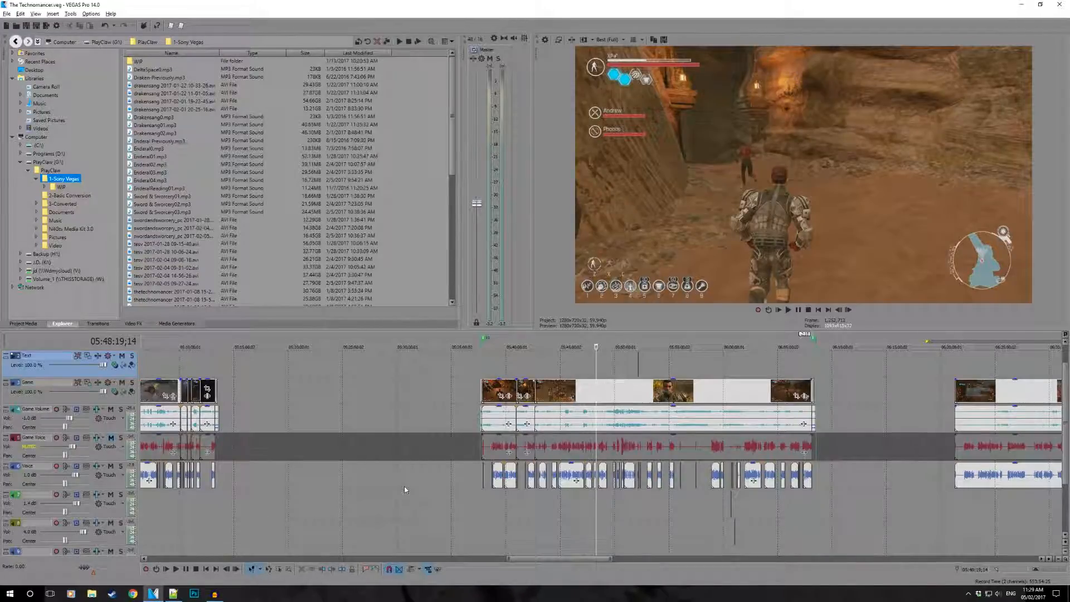
- Switch to PlayClaw 5, review its available overlay plugins, preview the overlay layout, and minimize PlayClaw
{"action": "left_click", "coordinate": [968, 594]}
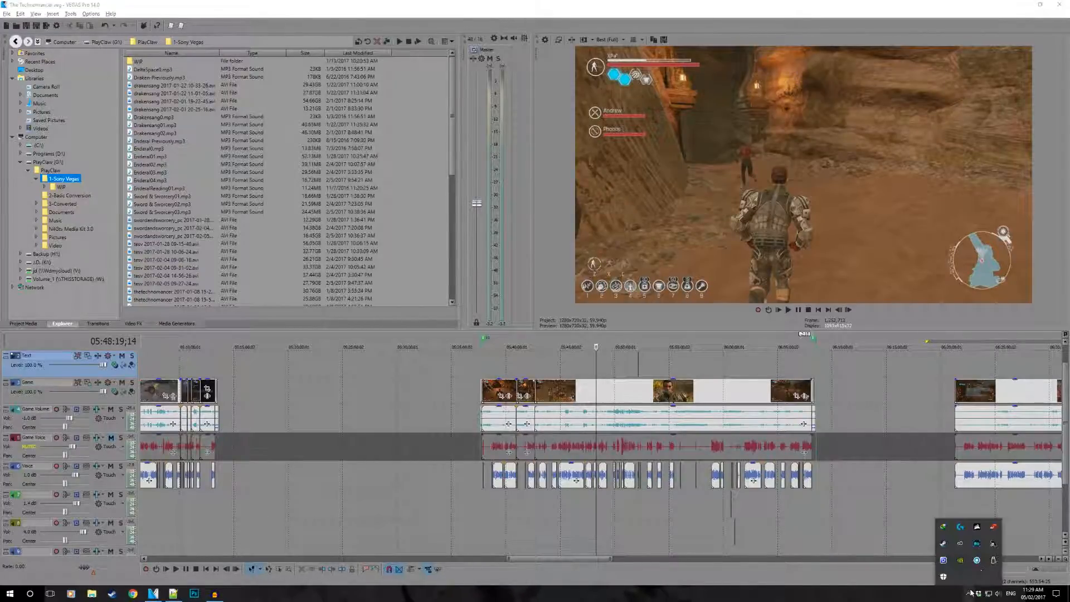
{"action": "left_click", "coordinate": [994, 526]}
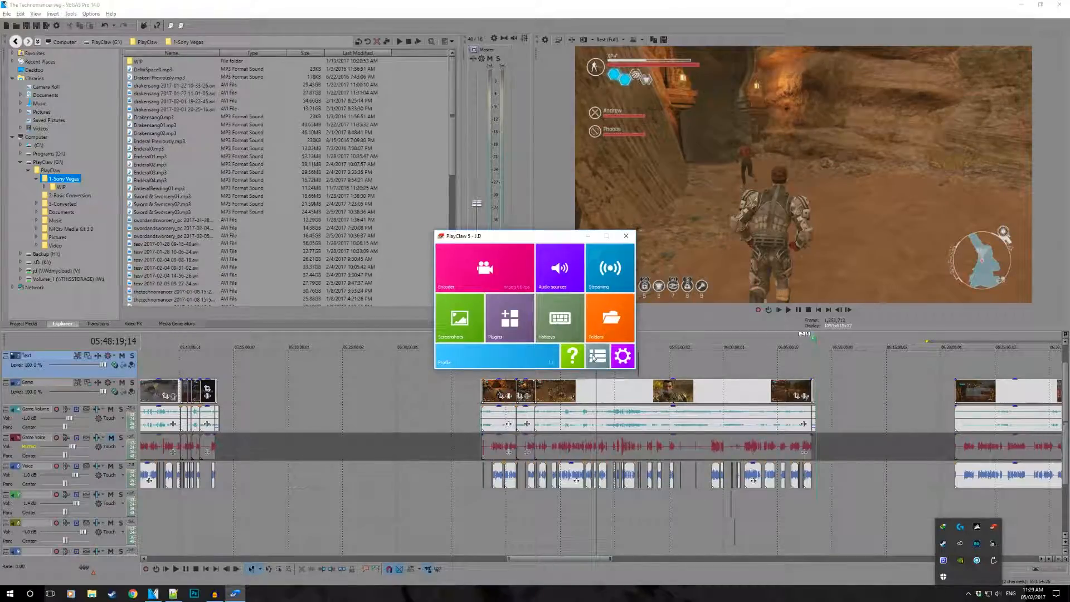
{"action": "left_click", "coordinate": [510, 320]}
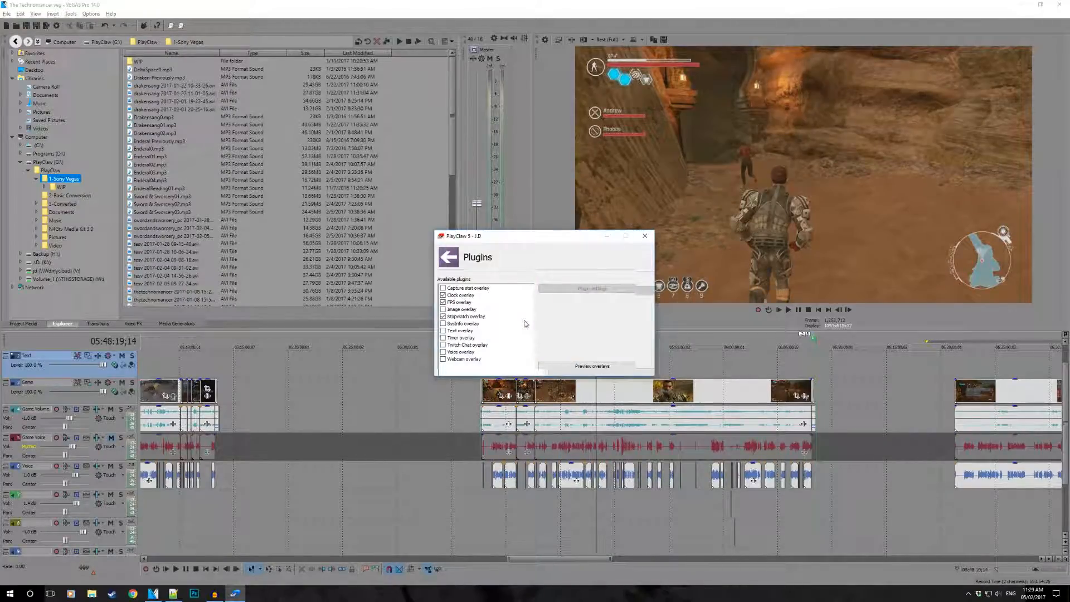
{"action": "left_click", "coordinate": [594, 366]}
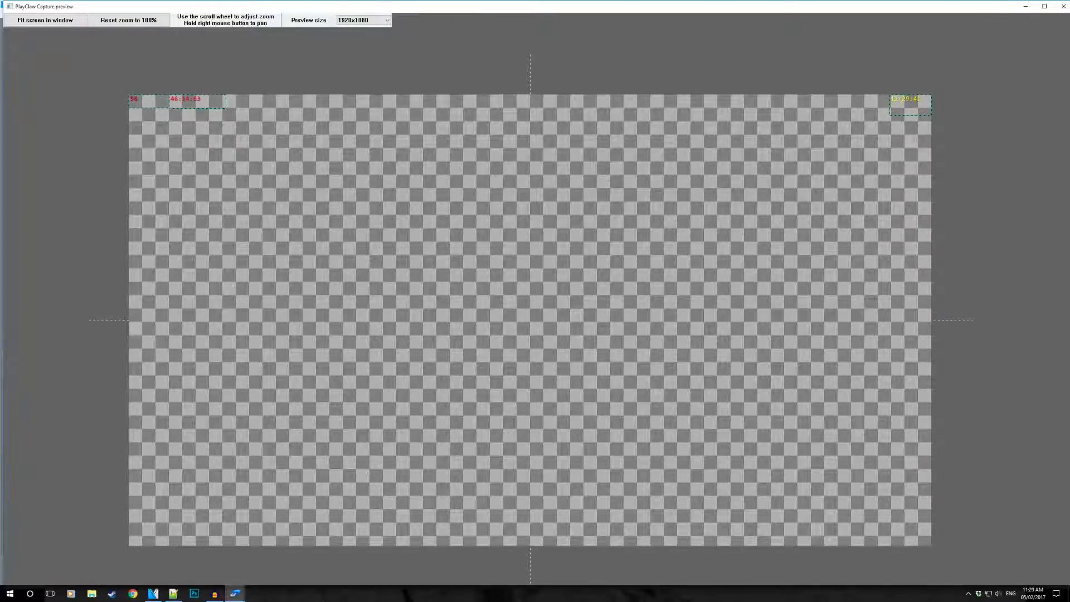
{"action": "left_click", "coordinate": [1064, 6]}
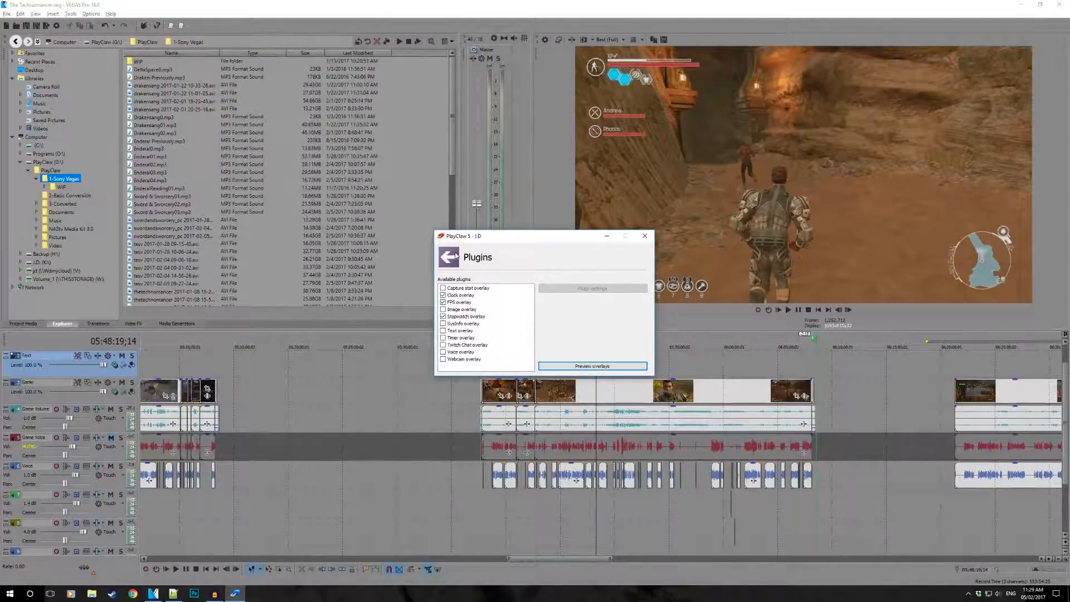
{"action": "left_click", "coordinate": [451, 257]}
{"action": "left_click", "coordinate": [590, 236]}
- Place the playhead at 05:59:41;27 in the current episode and look over the neighbouring episodes on the timeline
{"action": "left_click", "coordinate": [720, 370]}
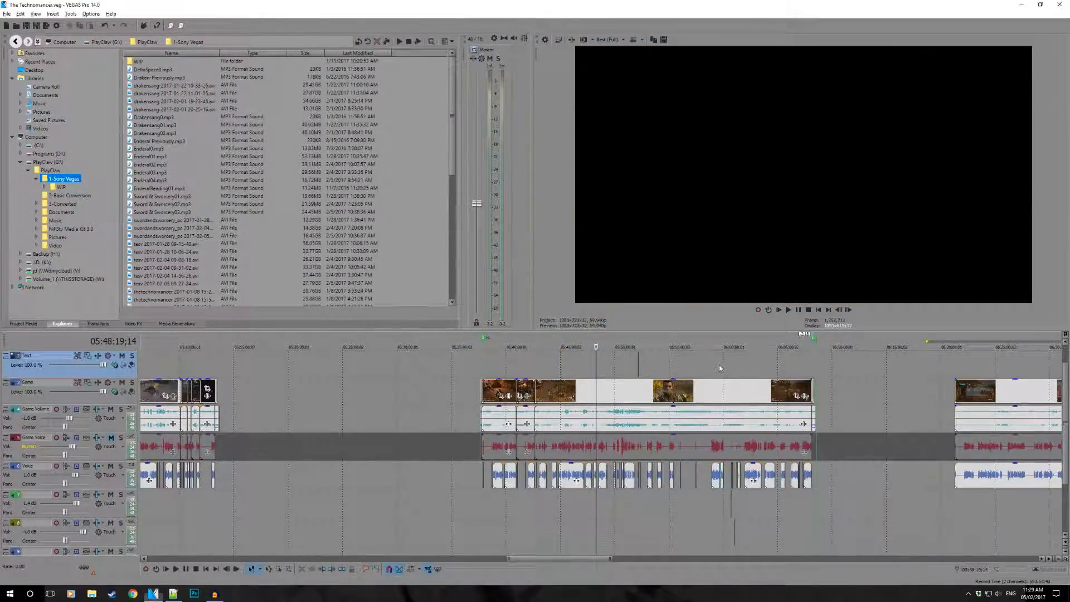
{"action": "scroll", "coordinate": [719, 371], "scroll_direction": "down", "scroll_amount": 5}
{"action": "scroll", "coordinate": [660, 373], "scroll_direction": "up", "scroll_amount": 8}
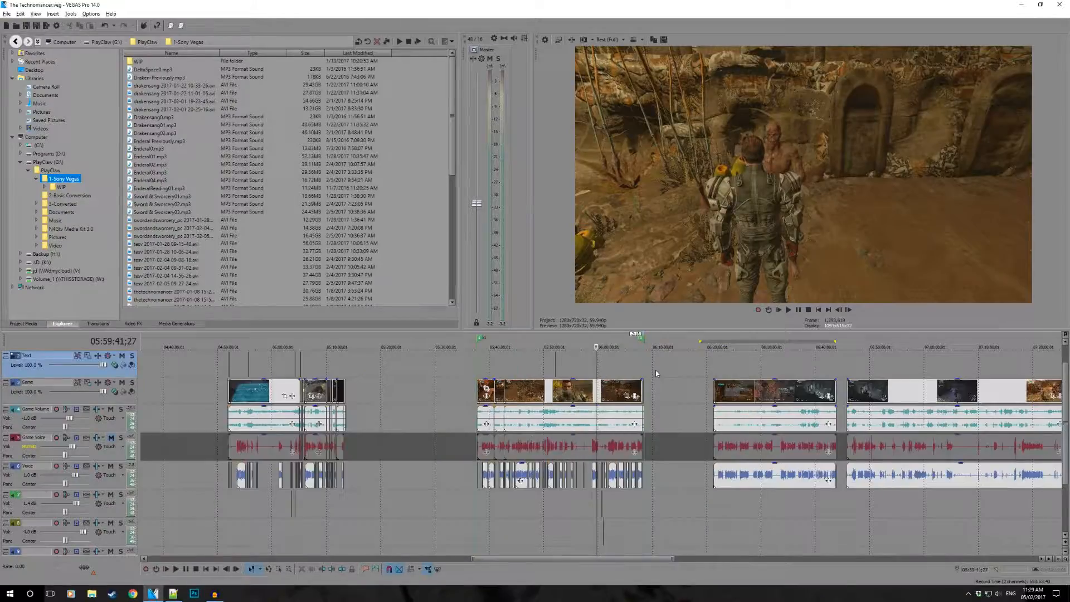
{"action": "scroll", "coordinate": [656, 374], "scroll_direction": "down", "scroll_amount": 3}
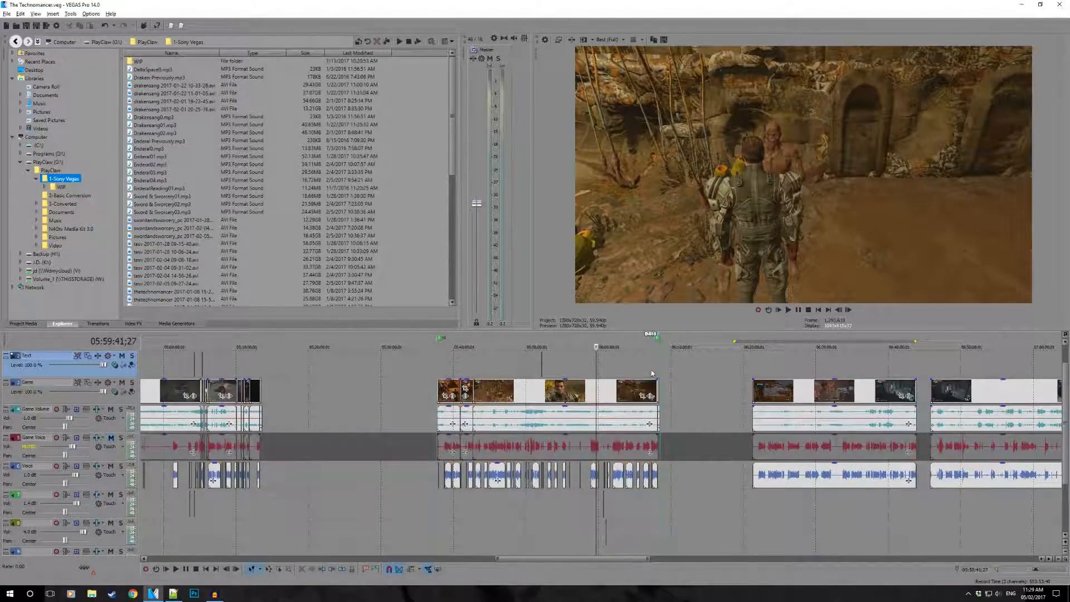
{"action": "scroll", "coordinate": [643, 368], "scroll_direction": "down", "scroll_amount": 2}
{"action": "scroll", "coordinate": [641, 370], "scroll_direction": "up", "scroll_amount": 2}
{"action": "scroll", "coordinate": [640, 369], "scroll_direction": "up", "scroll_amount": 2}
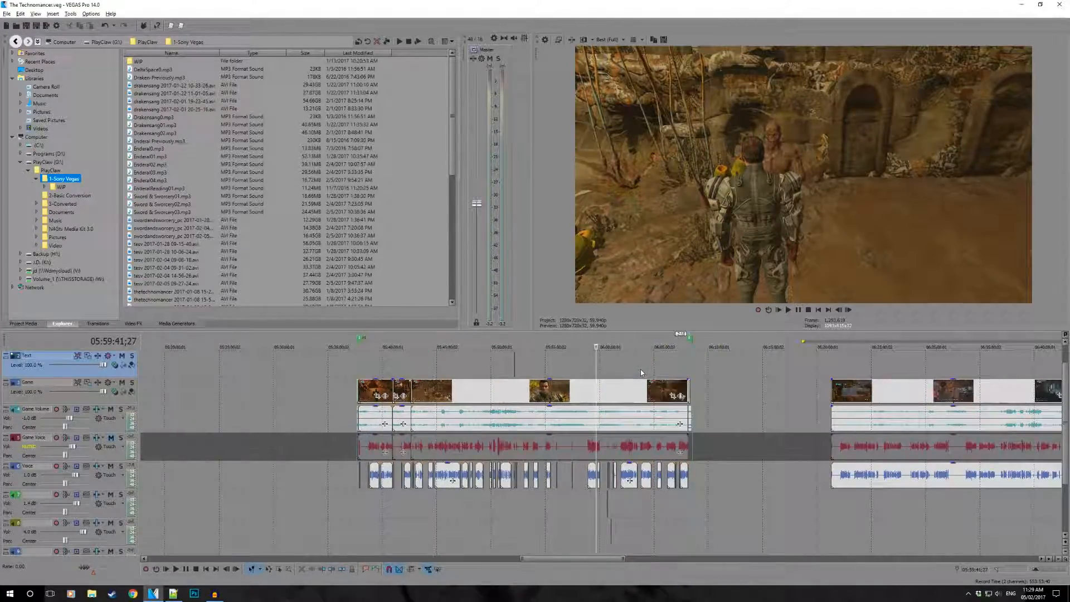
{"action": "scroll", "coordinate": [640, 369], "scroll_direction": "up", "scroll_amount": 2}
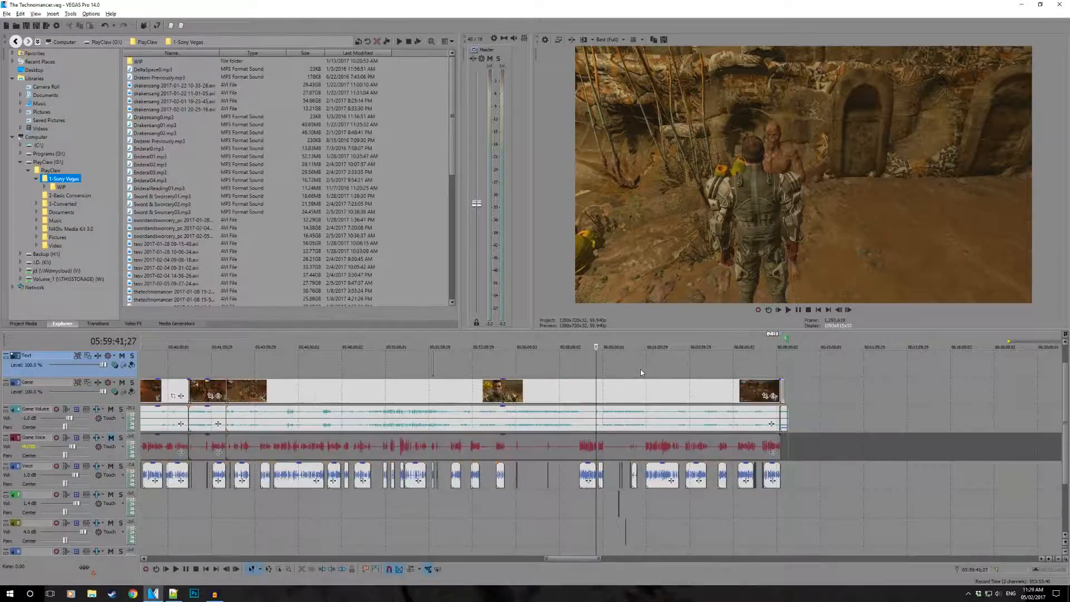
{"action": "scroll", "coordinate": [640, 369], "scroll_direction": "down", "scroll_amount": 2}
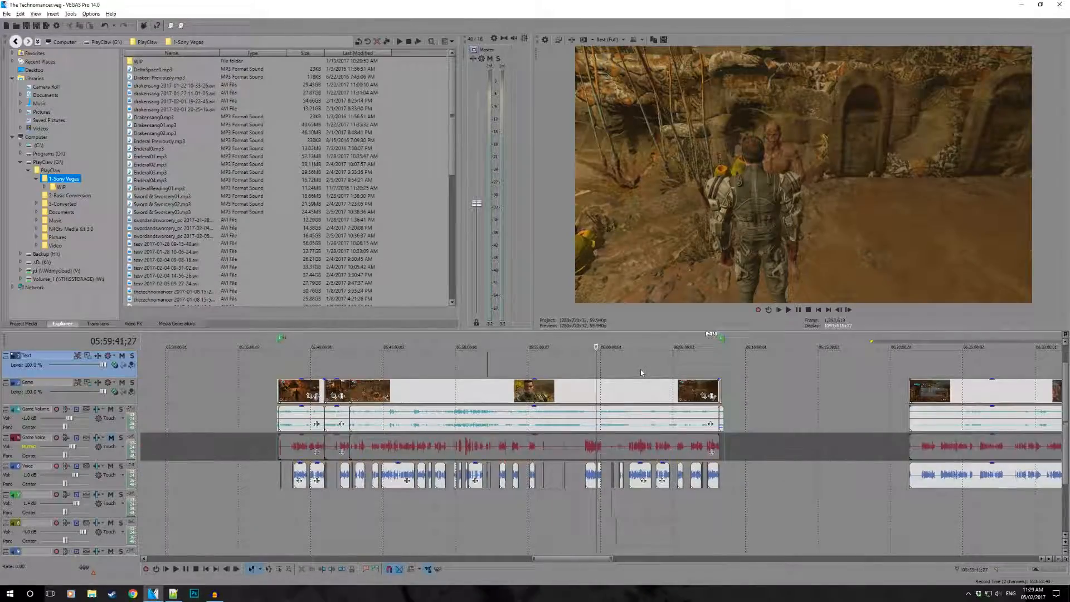
{"action": "scroll", "coordinate": [641, 369], "scroll_direction": "up", "scroll_amount": 1}
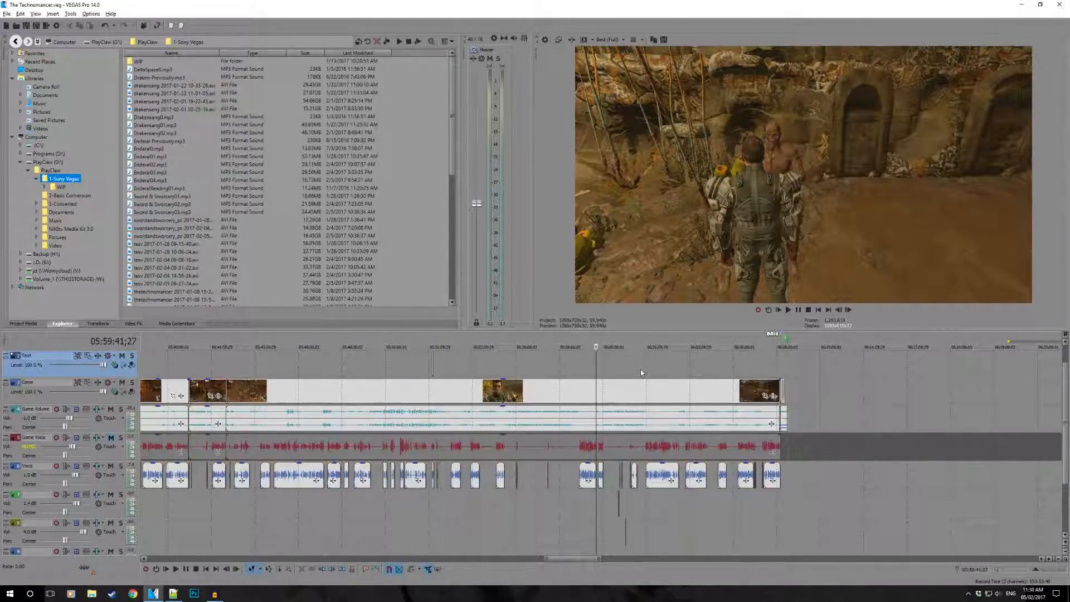
{"action": "scroll", "coordinate": [641, 369], "scroll_direction": "down", "scroll_amount": 1}
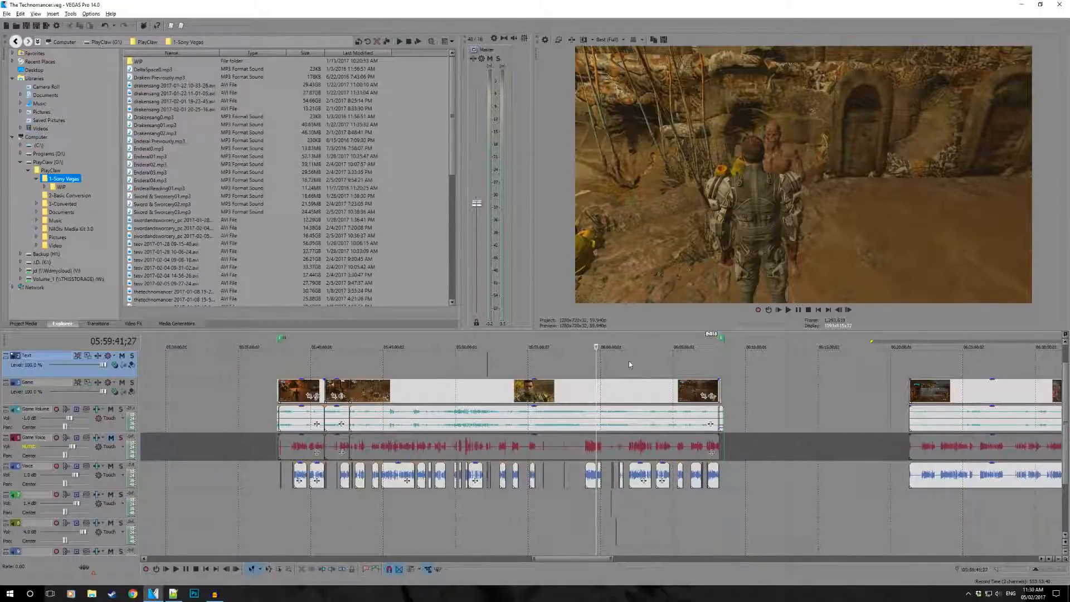
{"action": "scroll", "coordinate": [629, 365], "scroll_direction": "down", "scroll_amount": 5}
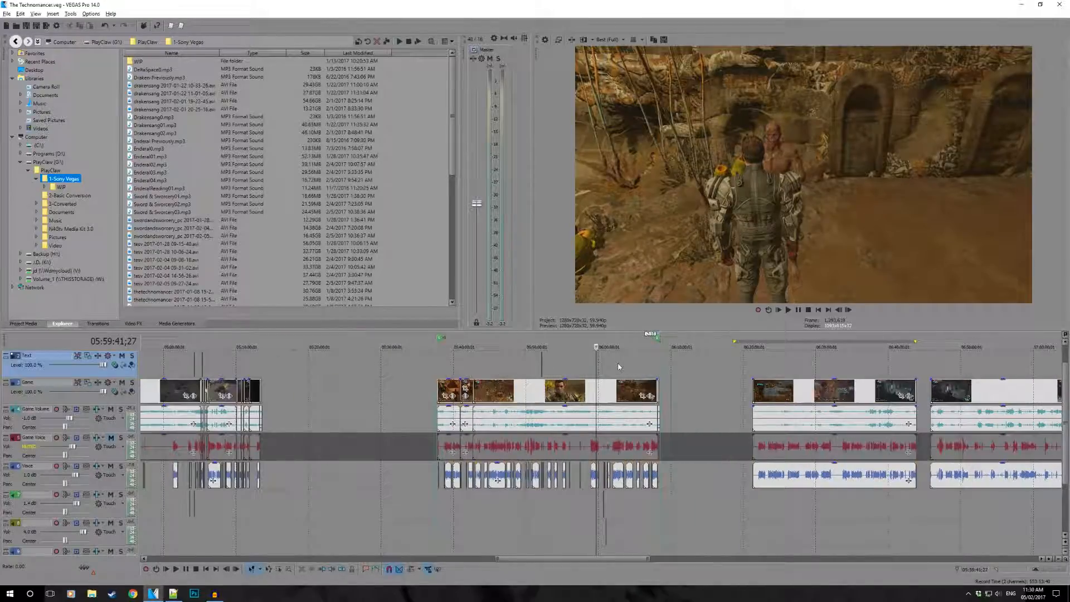
{"action": "scroll", "coordinate": [617, 366], "scroll_direction": "up", "scroll_amount": 4}
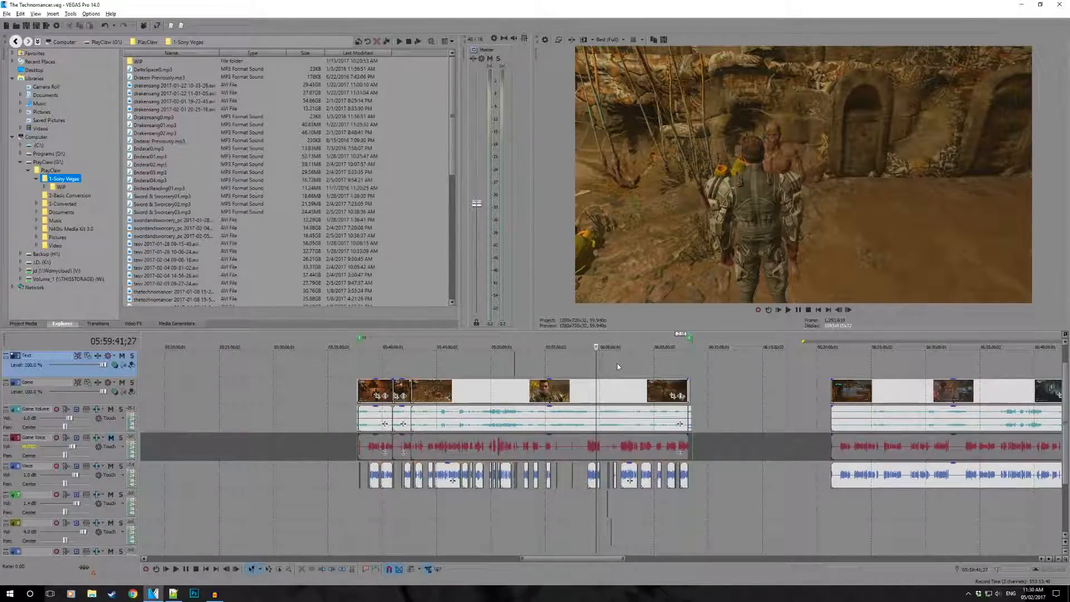
- Minimize VEGAS Pro to show the desktop
{"action": "left_click", "coordinate": [1018, 3]}
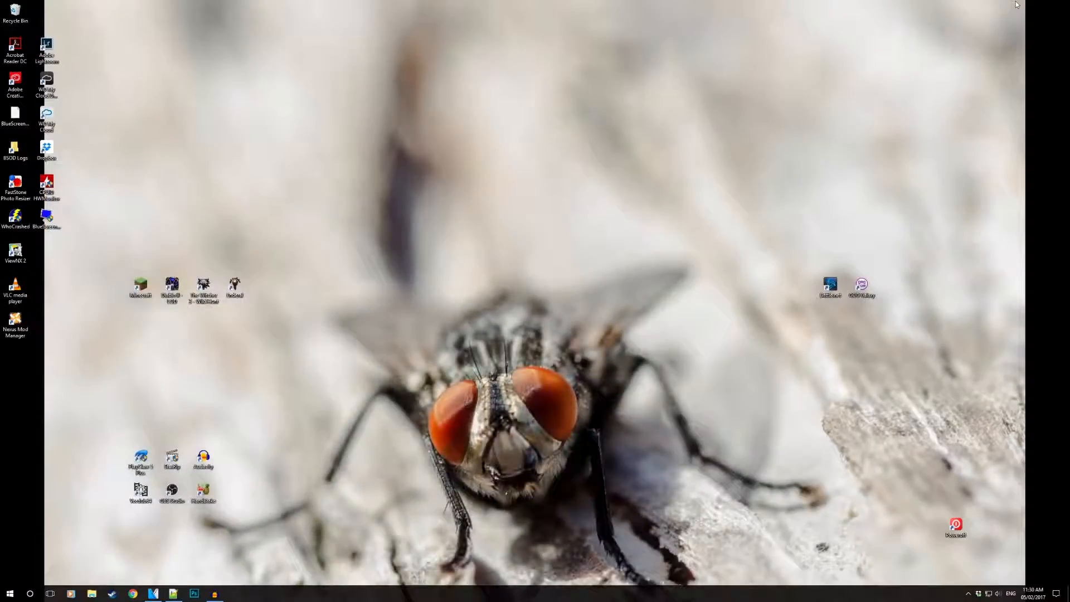